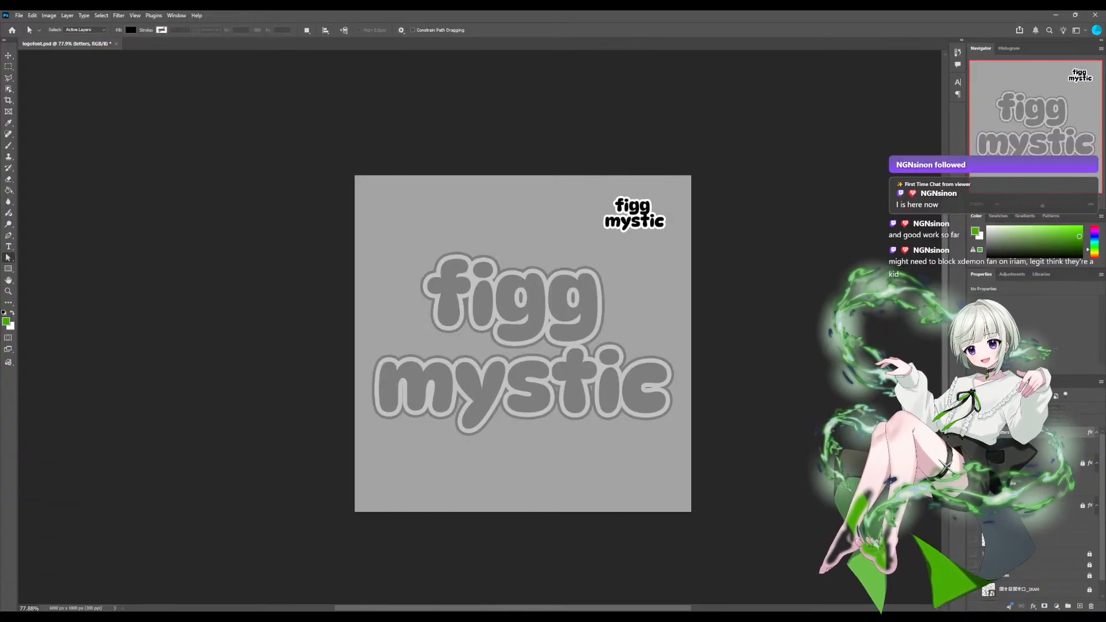
Hide both figg mystic logos and show the sheet of rounded font options with its red selection marks.
scroll(1037, 518, "down", 1)
scroll(1037, 518, "up", 1)
scroll(1036, 518, "down", 1)
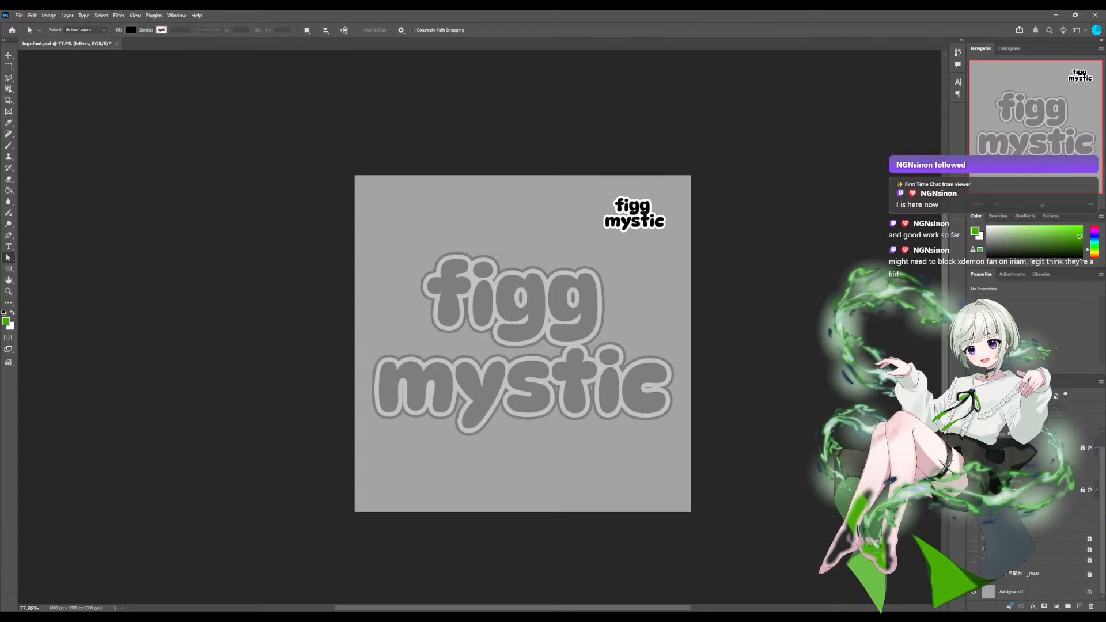
left_click(974, 490)
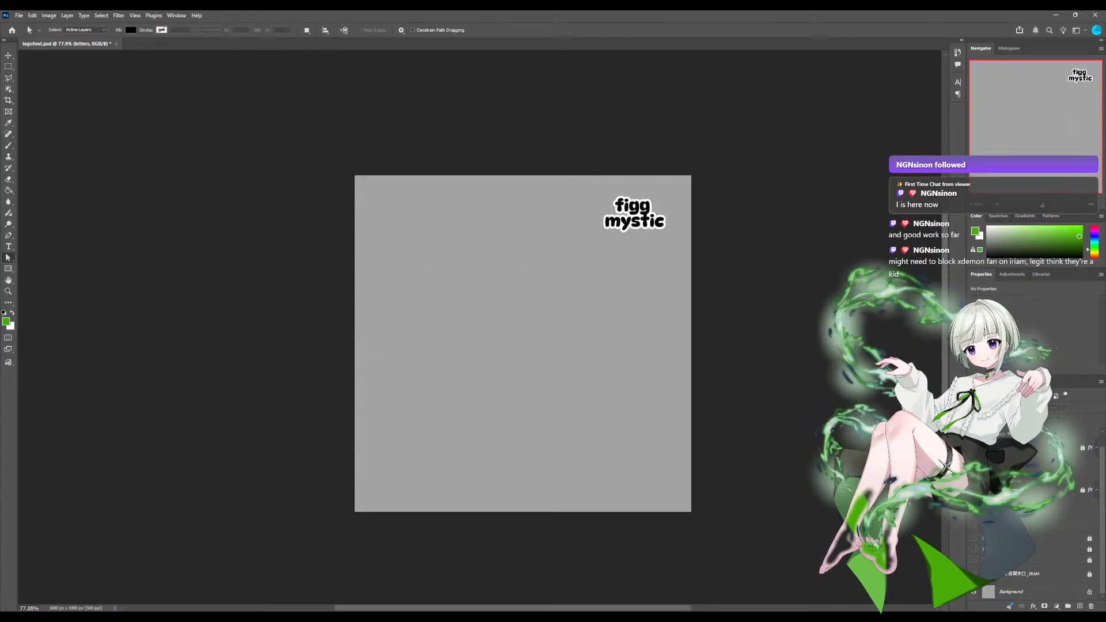
left_click(973, 548)
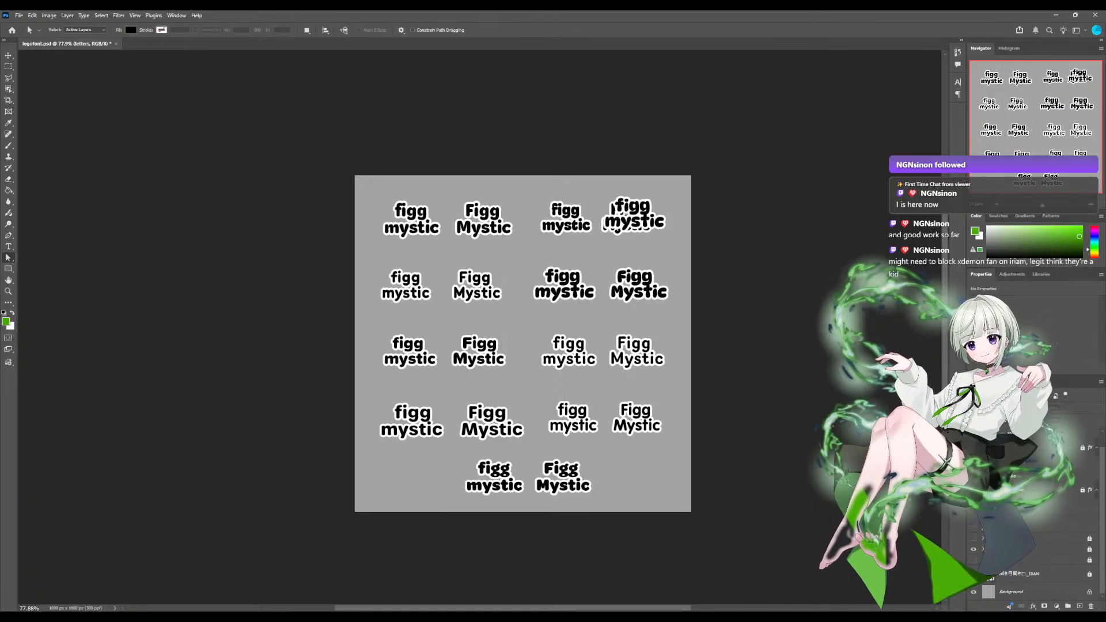
left_click(973, 447)
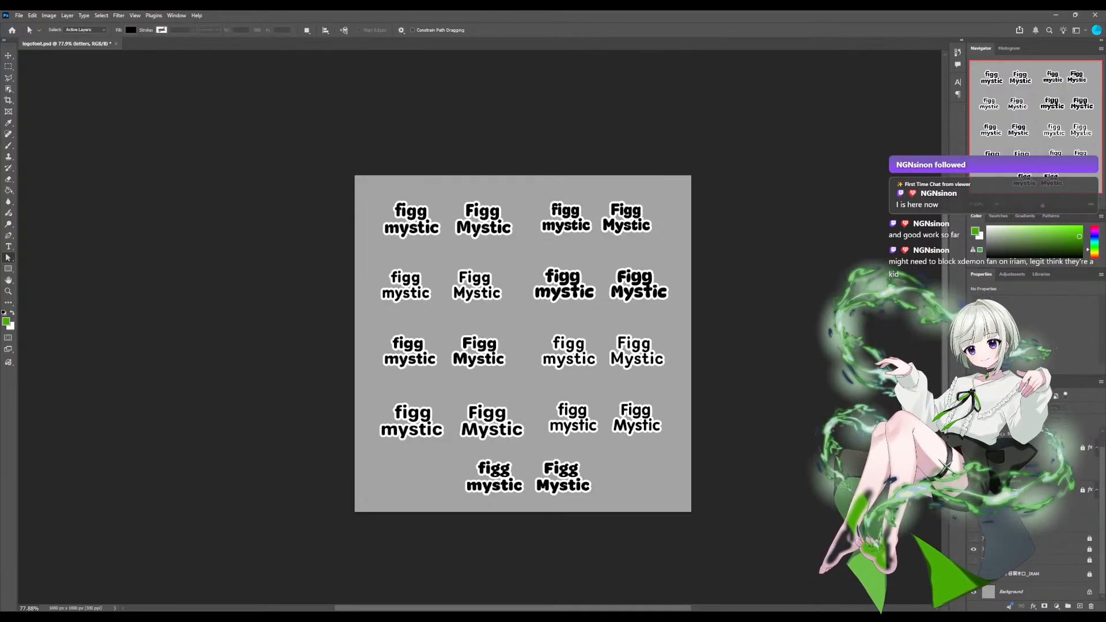
left_click(973, 524)
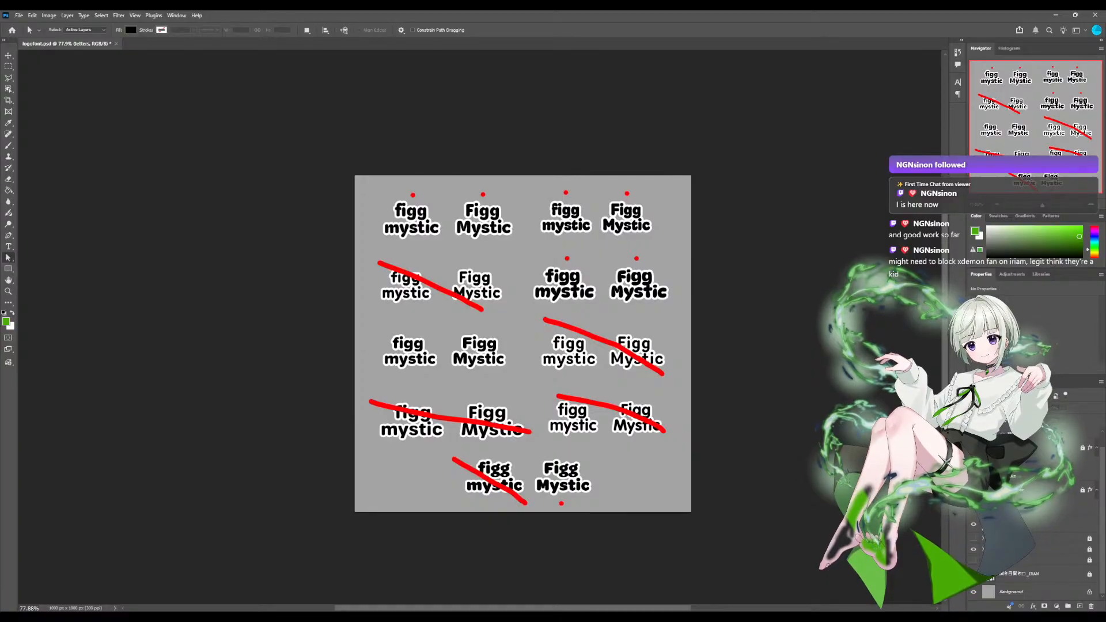
Hide the red marks, compare the mystic script font samples with the rounded font options, and hide both sheets.
left_click(973, 489)
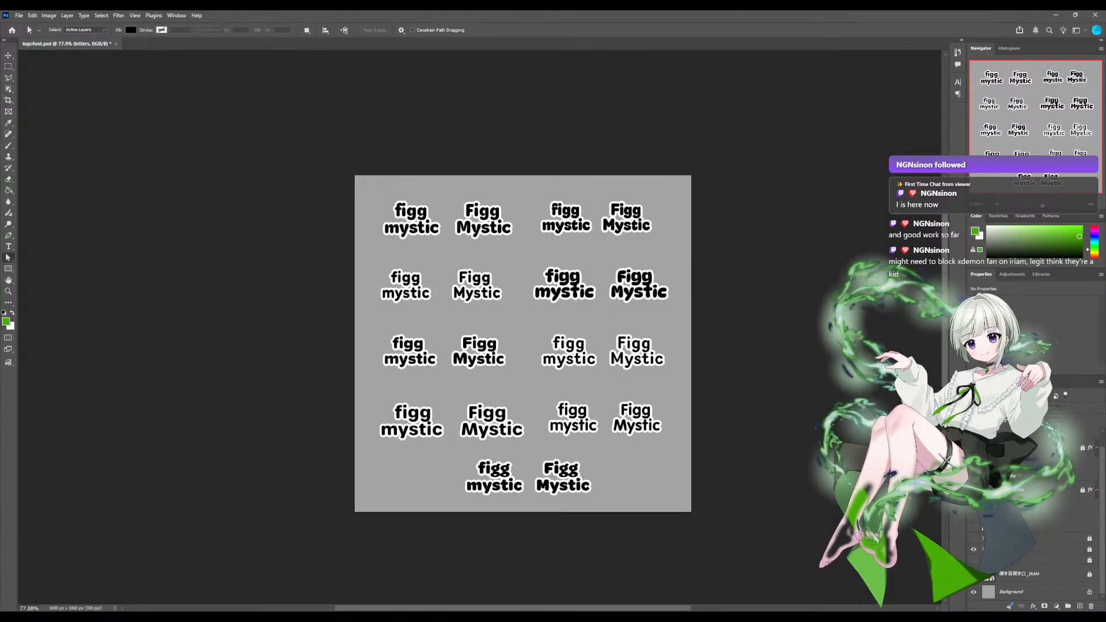
left_click(973, 549)
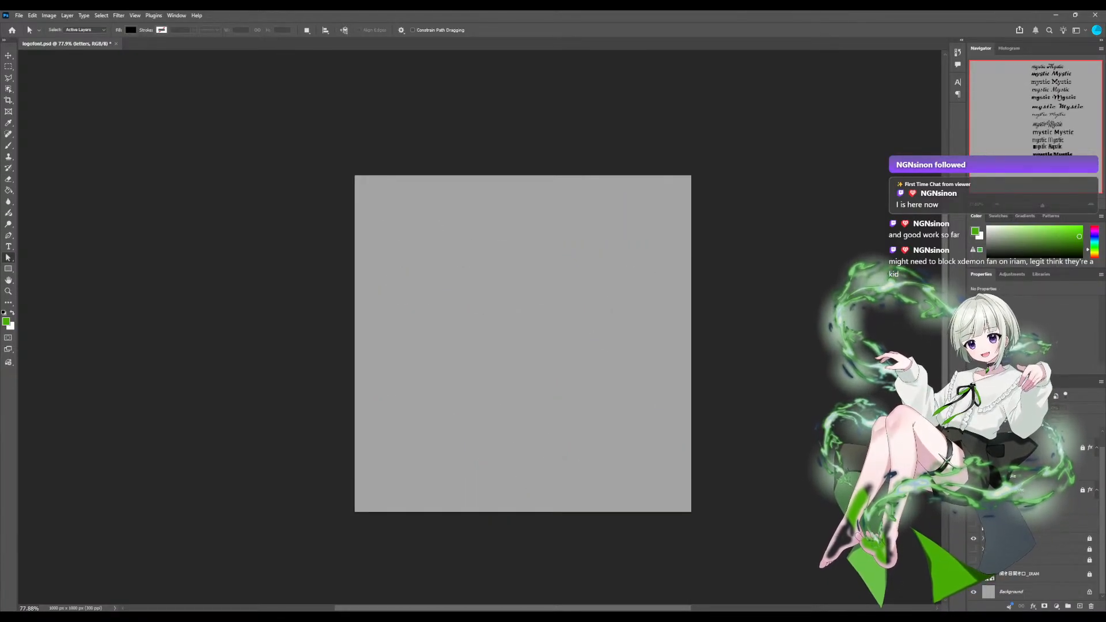
left_click(973, 538)
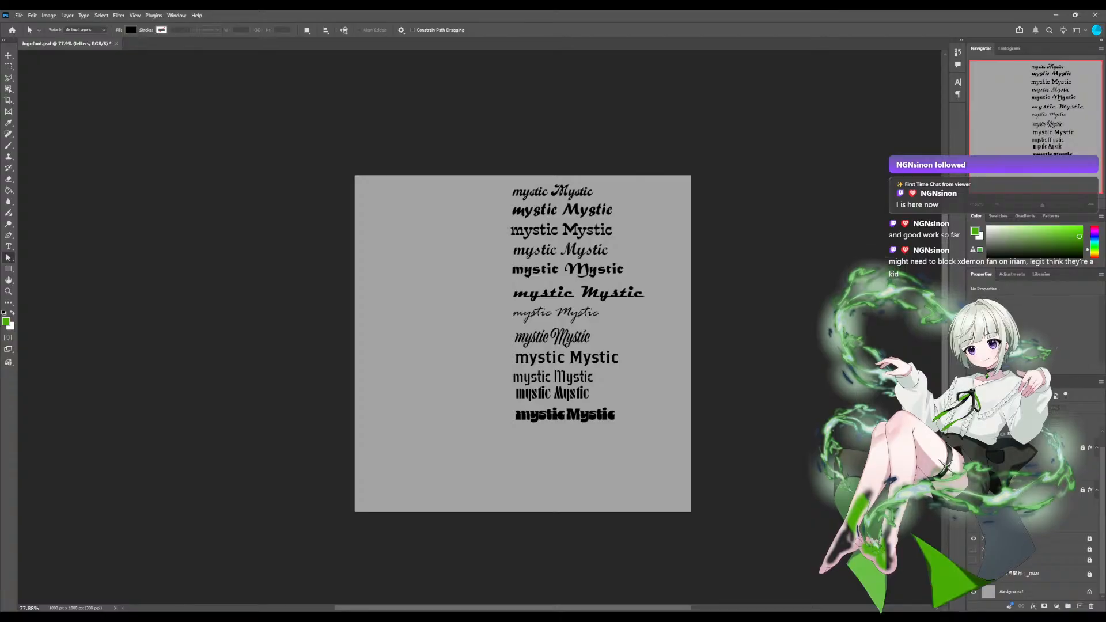
left_click(973, 539)
left_click(973, 549)
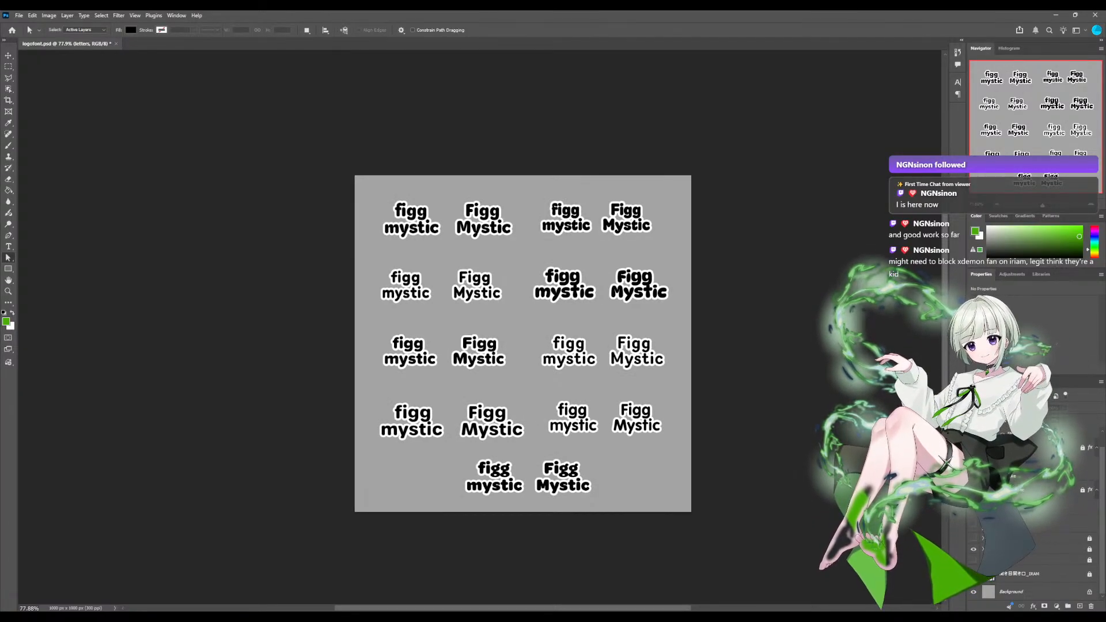
left_click(973, 548)
Show the large green-outlined figg mystic lettering and the small reference logo on the gray canvas.
scroll(973, 549, "up", 1)
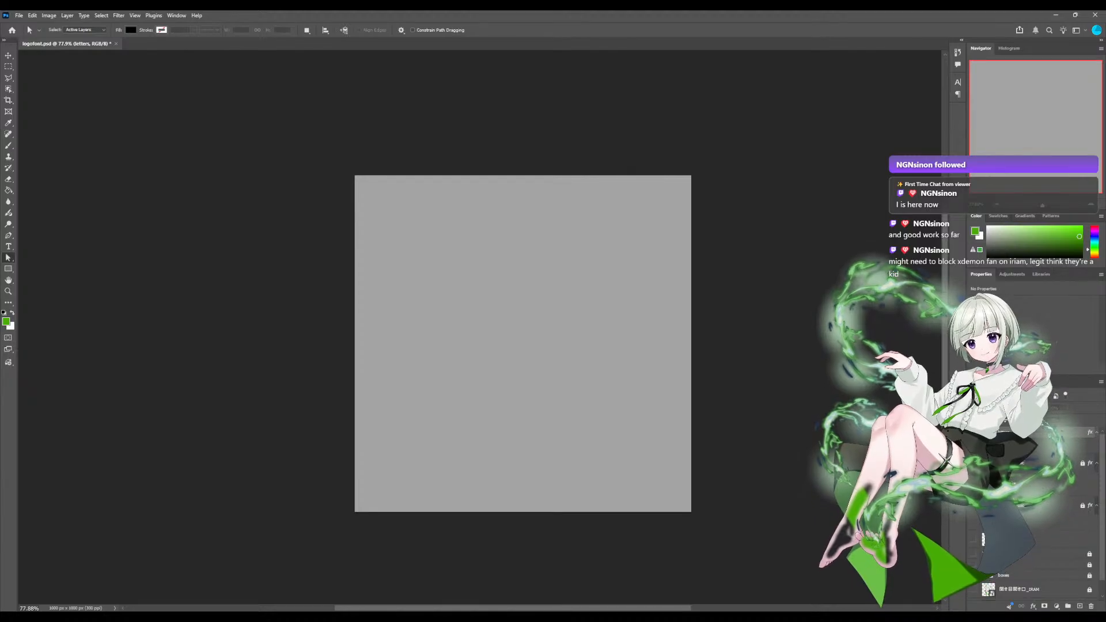
left_click(982, 538)
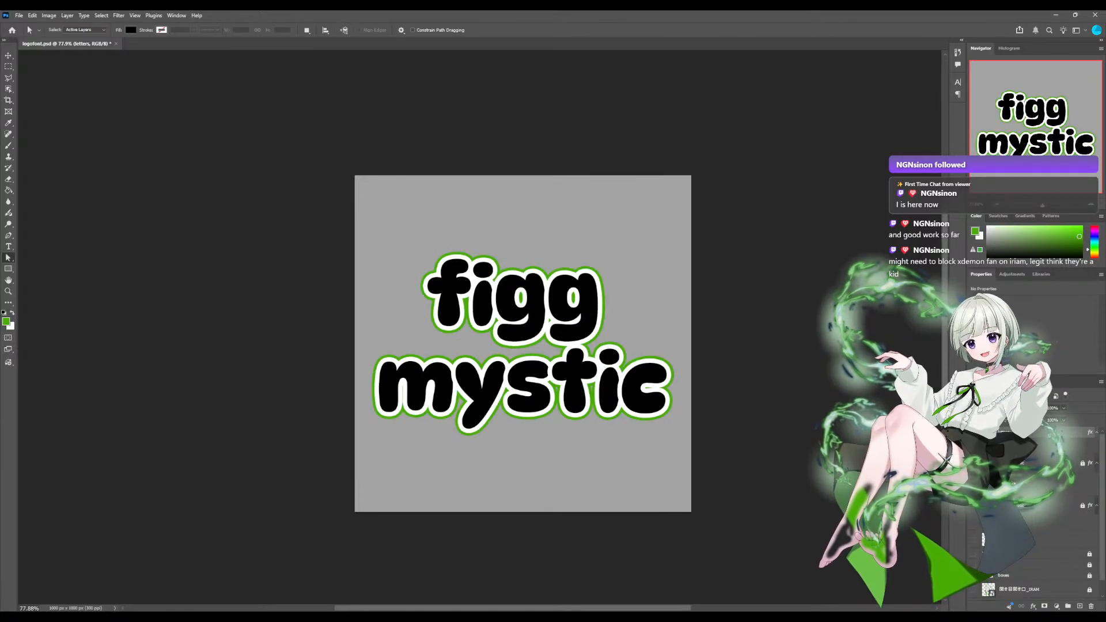
left_click(983, 539)
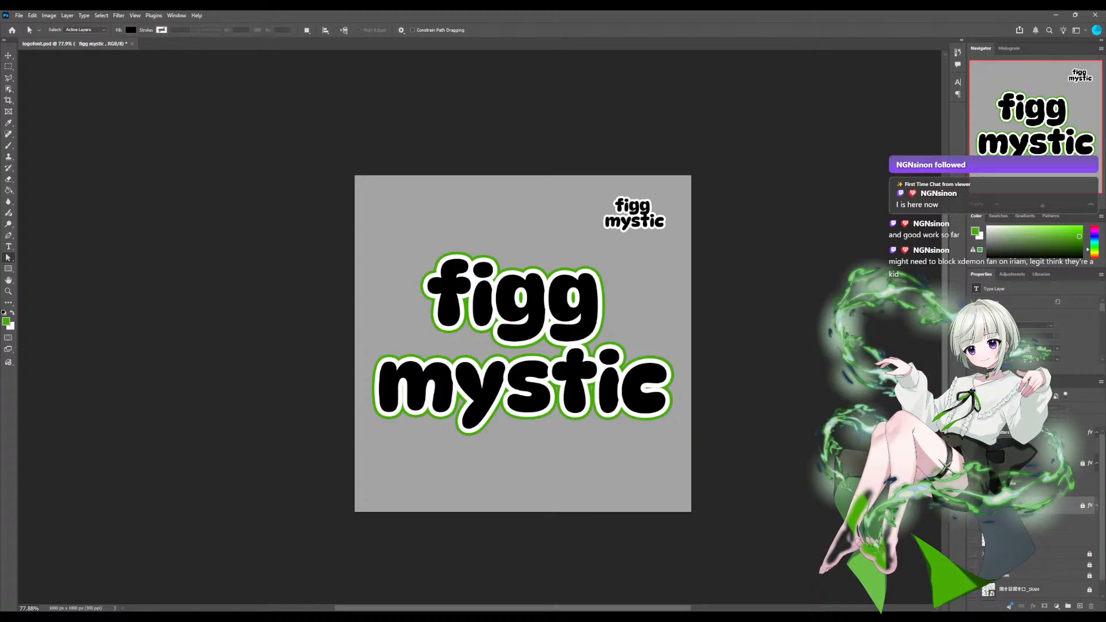
left_click(983, 432)
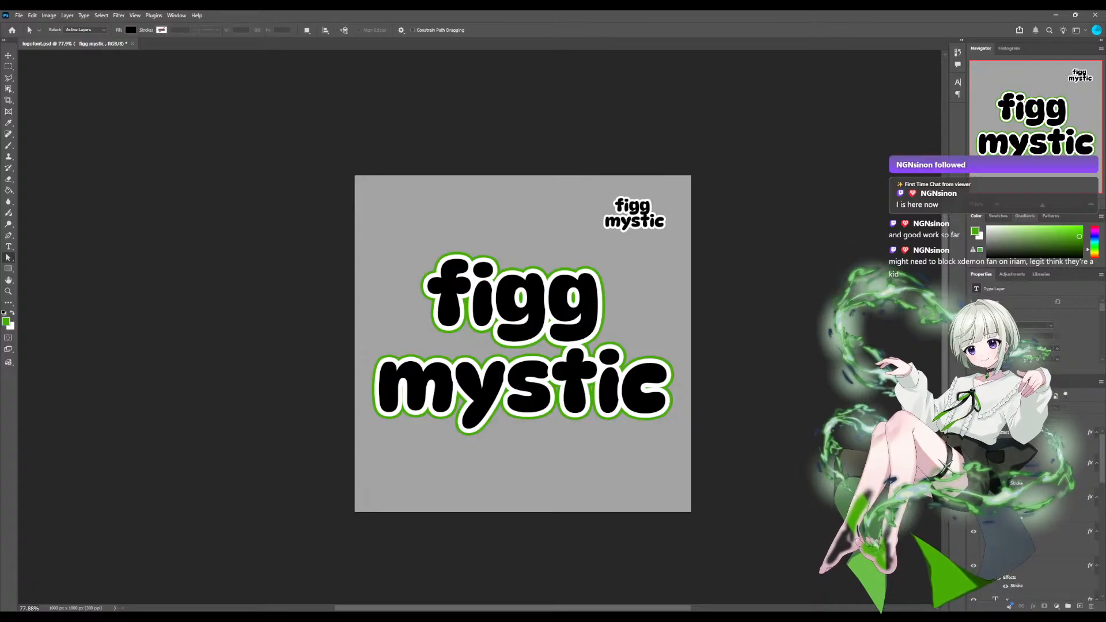
Select the shape layer of the letter i in figg and toggle its visibility to identify it.
scroll(480, 328, "up", 5)
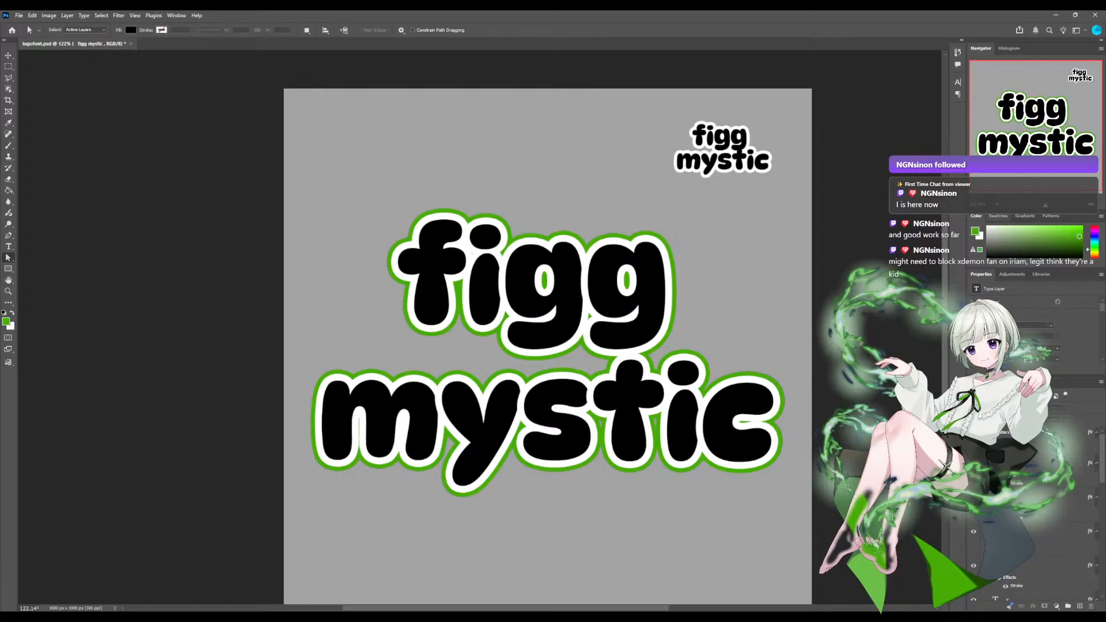
left_click(1025, 496)
scroll(1025, 496, "down", 6)
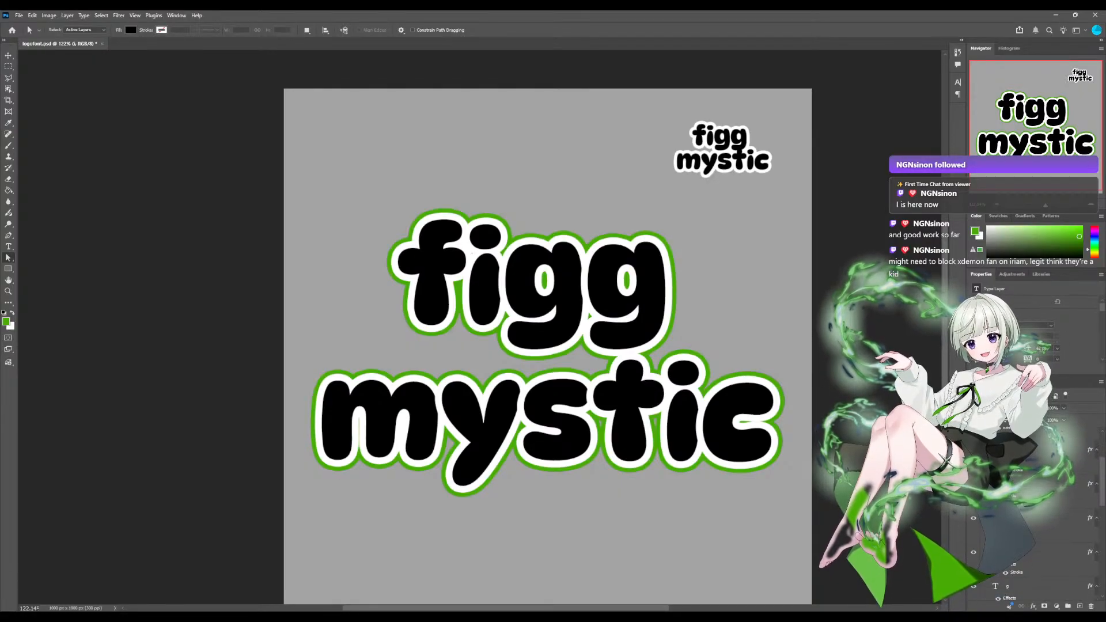
left_click(1025, 545)
scroll(1024, 545, "down", 2)
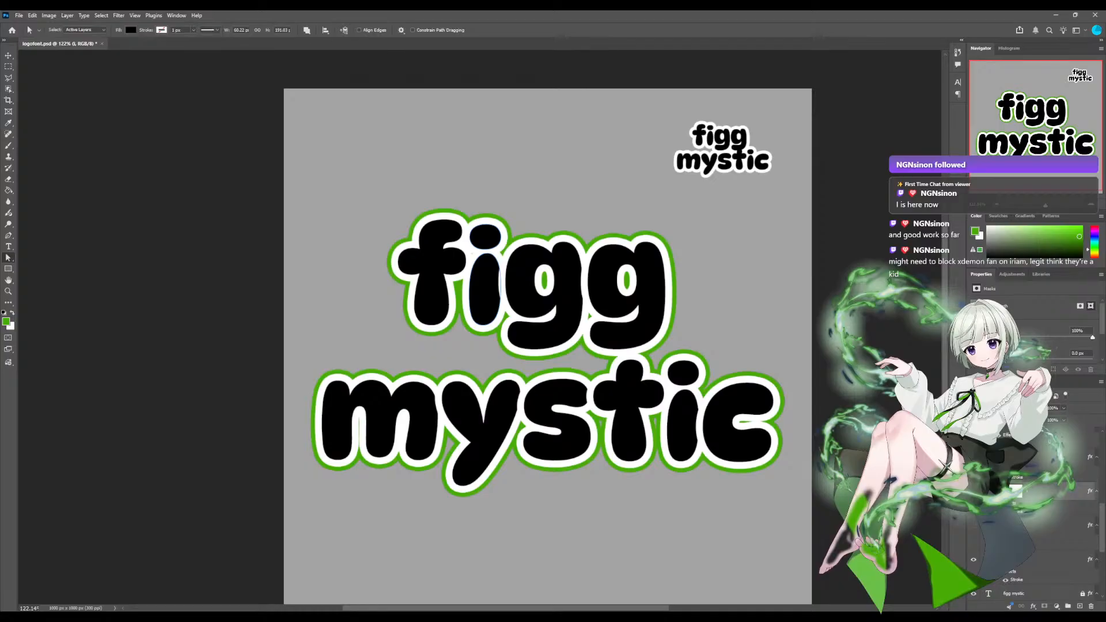
left_click(973, 491)
left_click(973, 491)
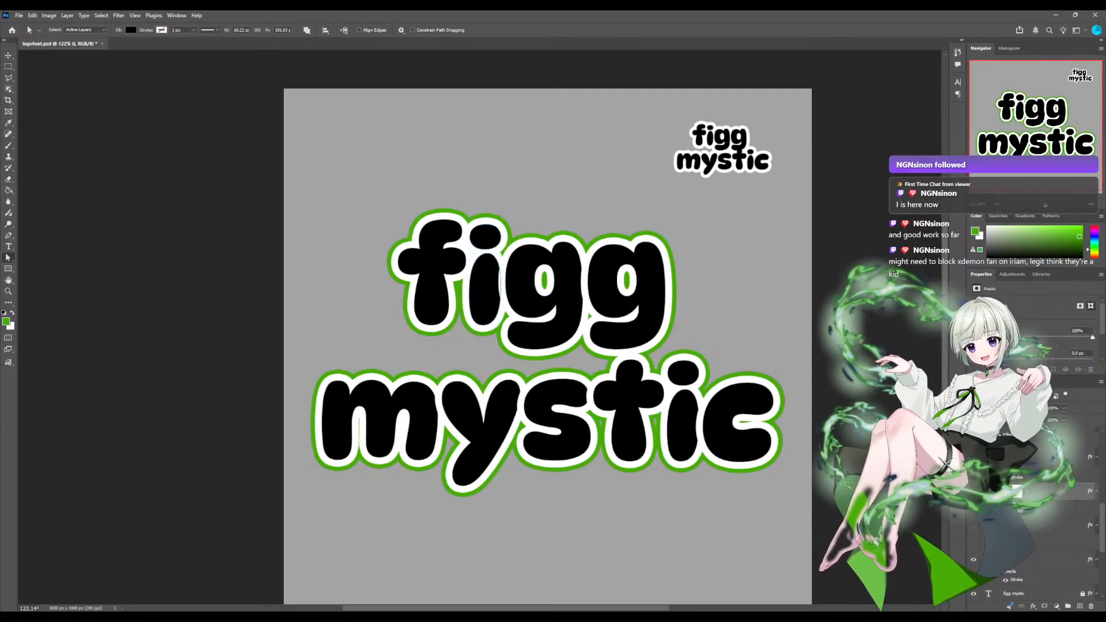
left_click(973, 492)
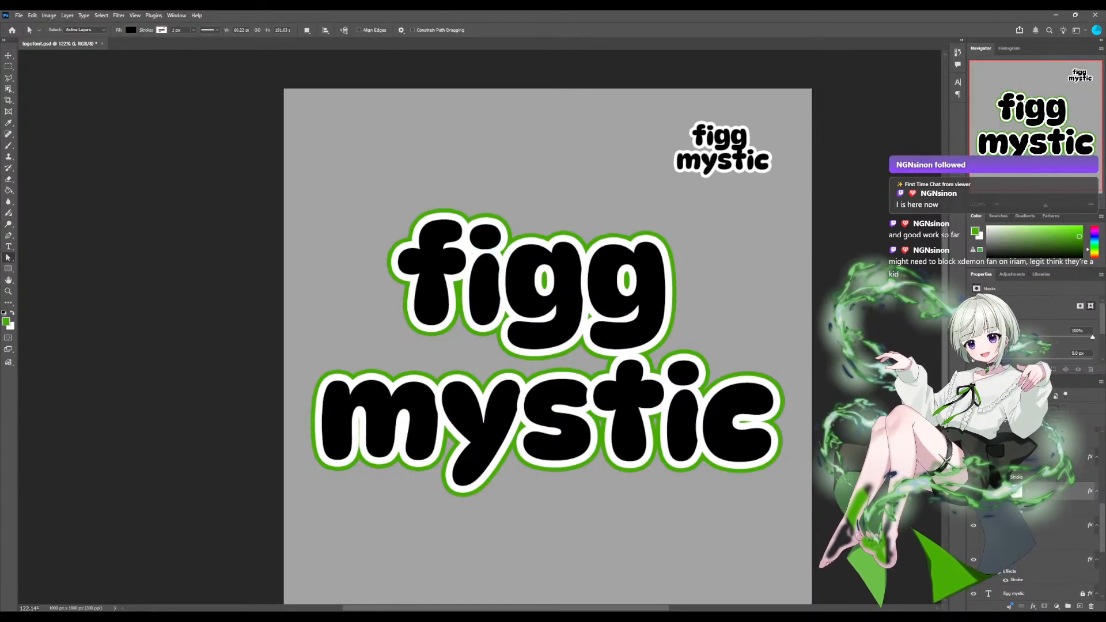
left_click(973, 492)
left_click(973, 491)
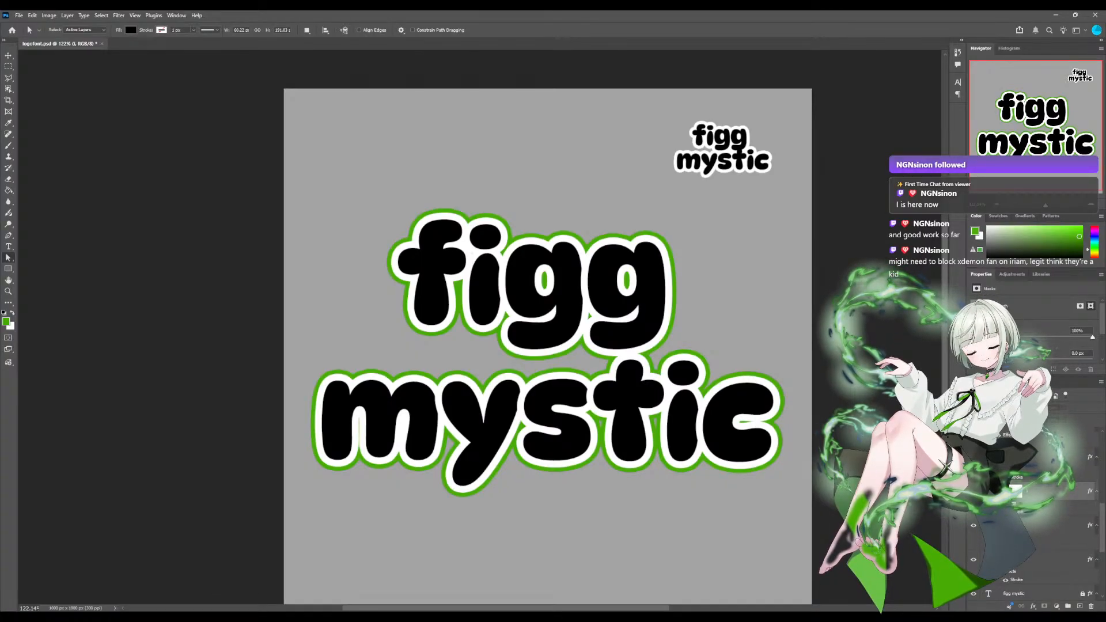
left_click(973, 491)
Move the dot of the i in figg slightly up and pull its bottom anchor down into a teardrop point.
left_click_drag(1046, 205, 1051, 205)
left_click_drag(1023, 121, 1024, 99)
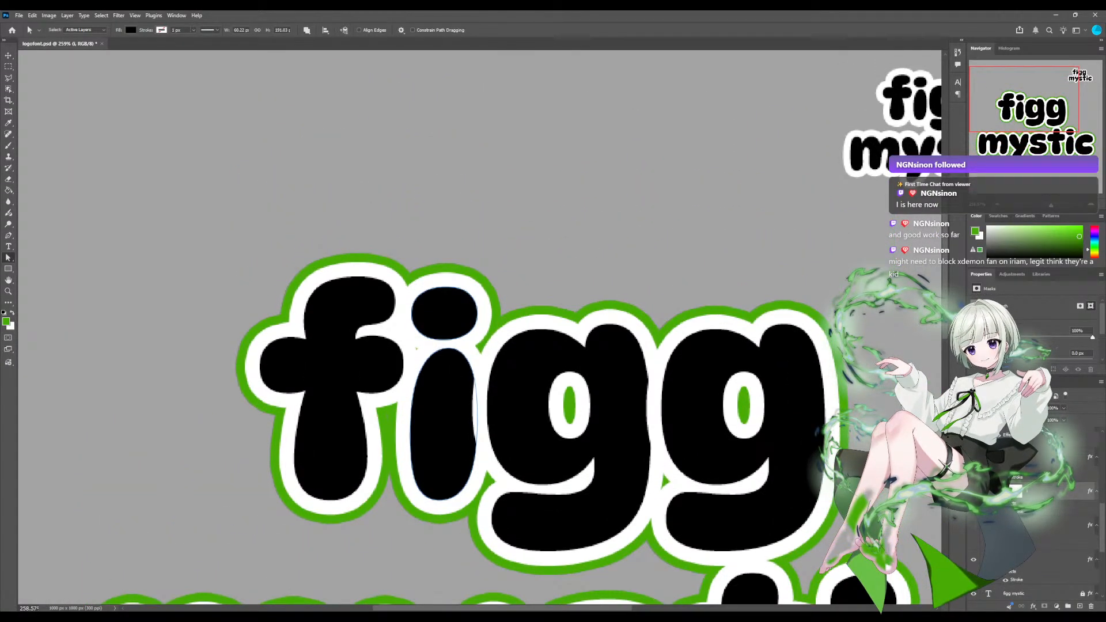
scroll(1036, 518, "down", 5)
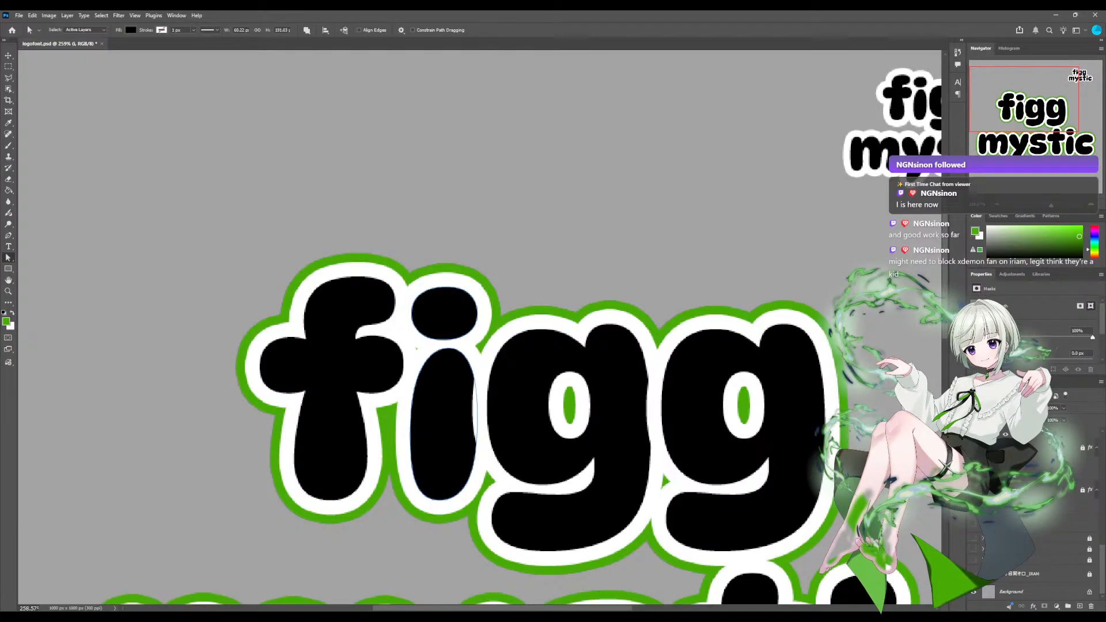
scroll(1036, 518, "up", 10)
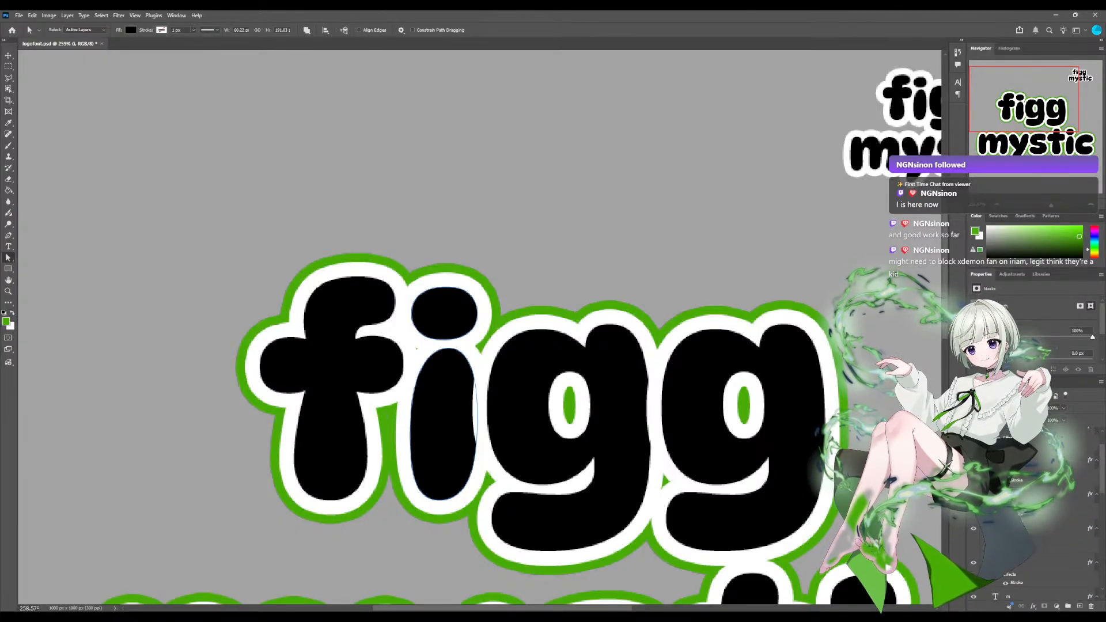
scroll(1037, 518, "down", 5)
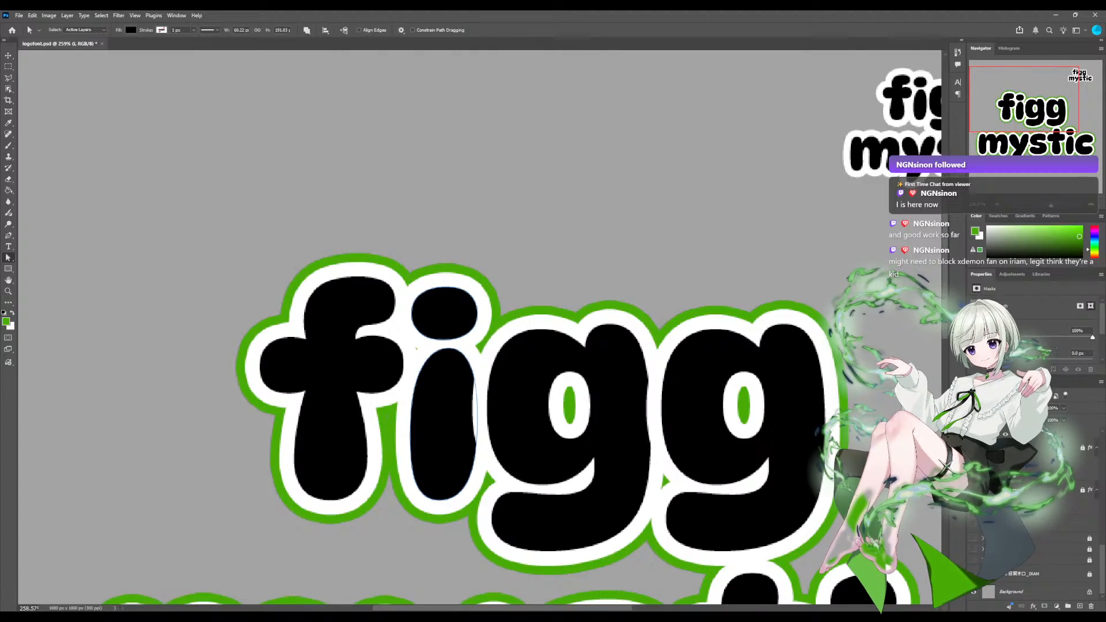
scroll(1031, 512, "up", 3)
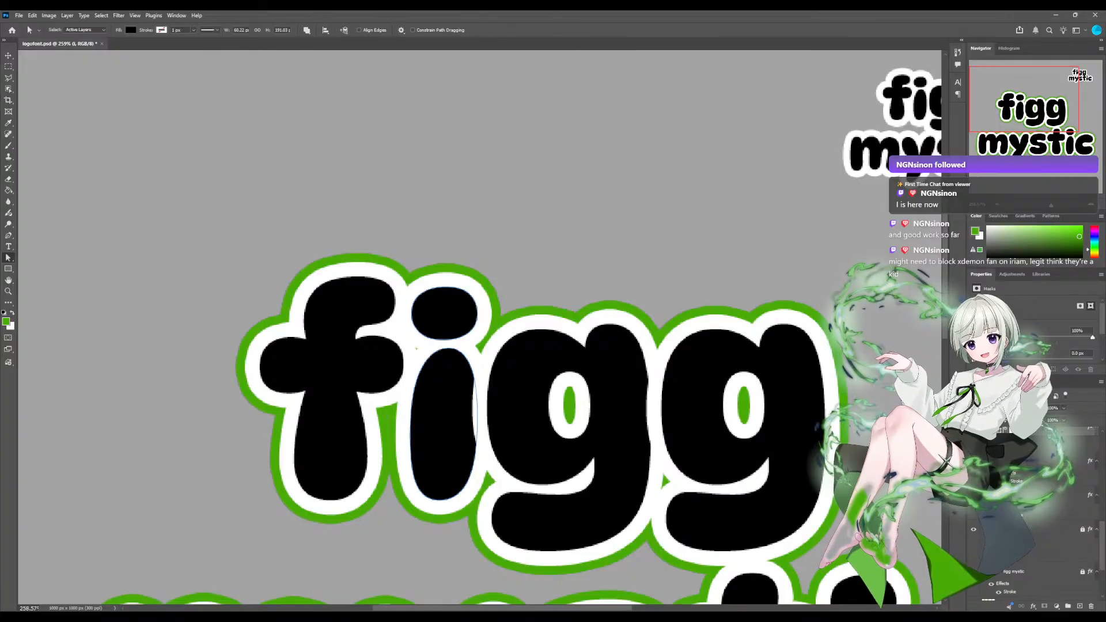
scroll(1030, 513, "up", 2)
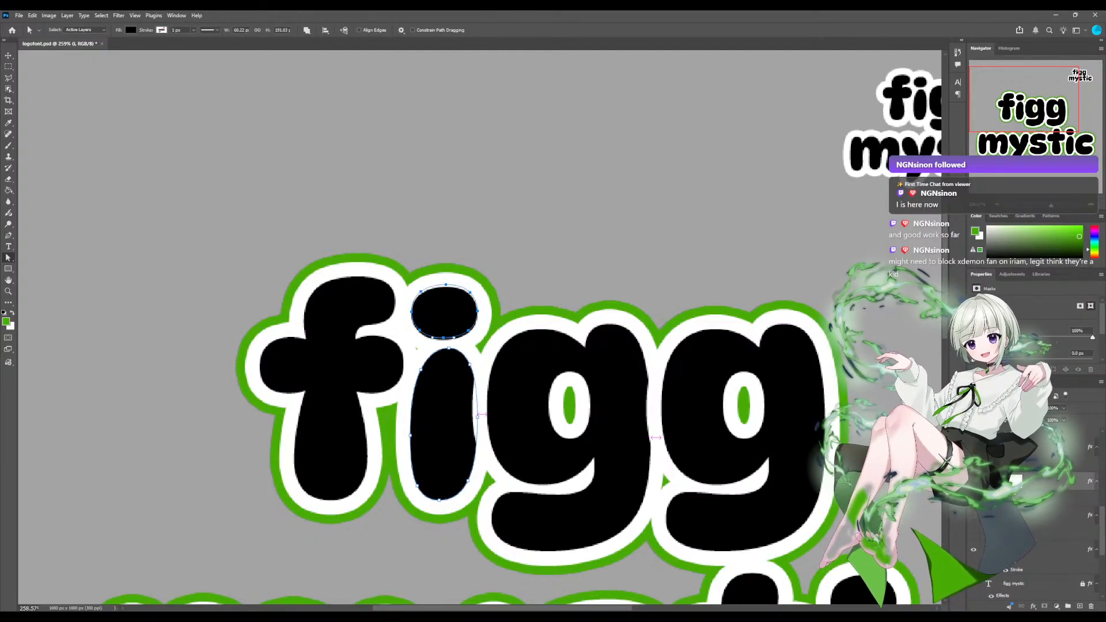
left_click_drag(444, 311, 445, 294)
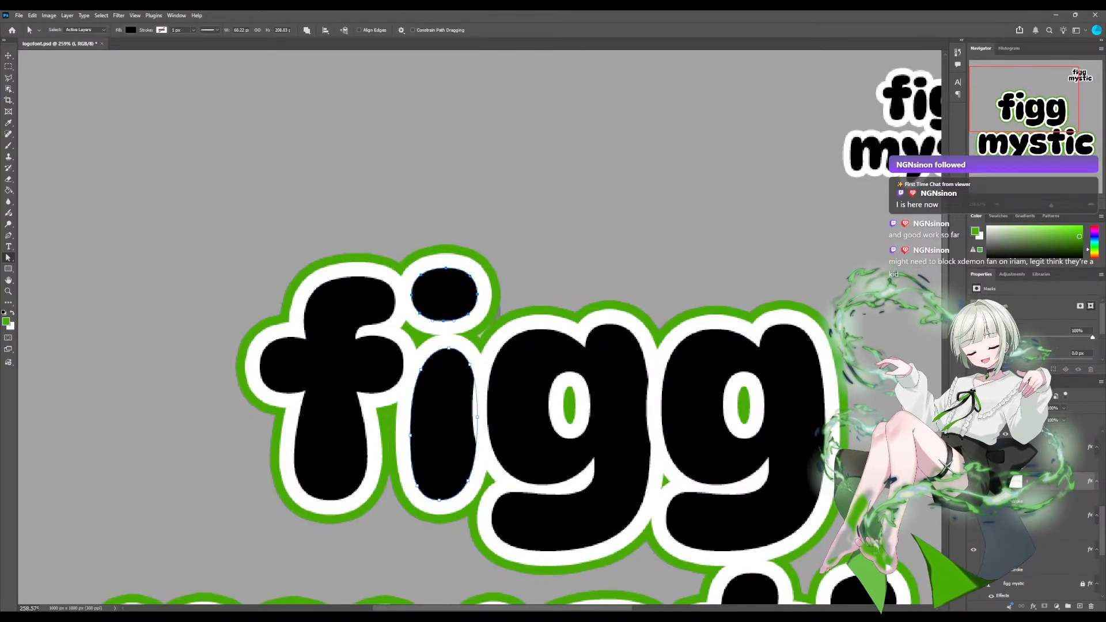
left_click_drag(444, 294, 443, 333)
key("ctrl+z")
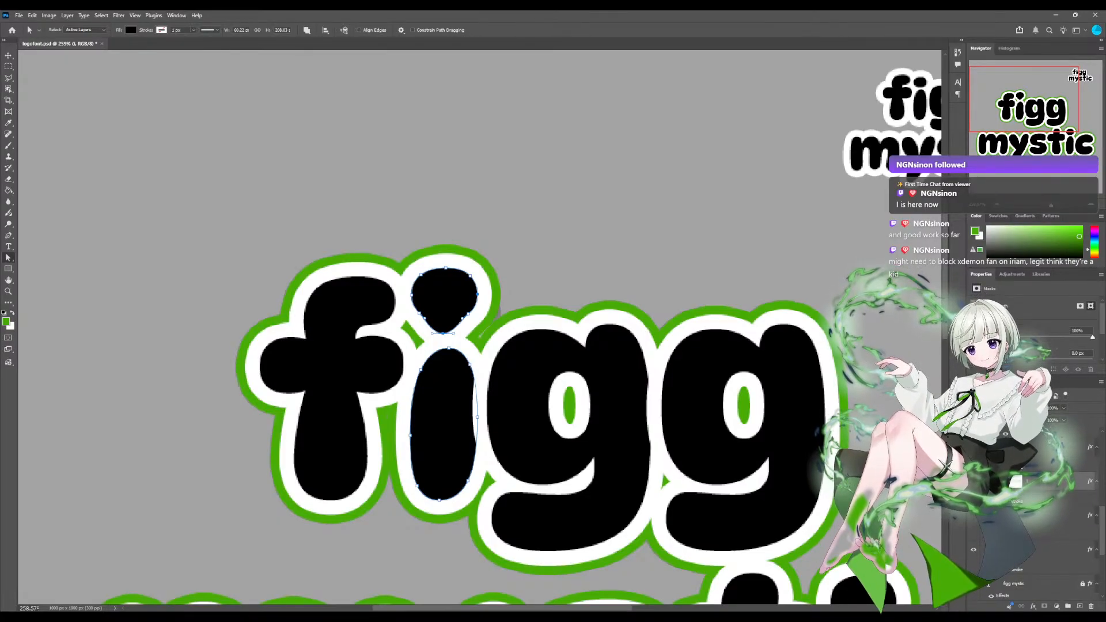
Show the character illustration layer behind the figg mystic lettering.
scroll(1035, 513, "down", 4)
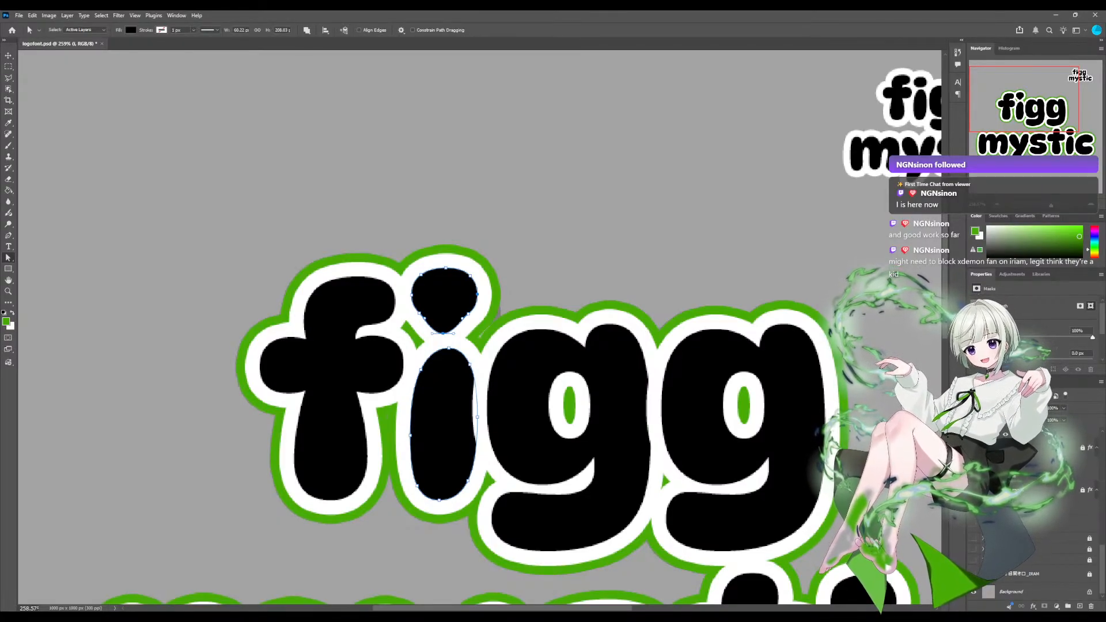
left_click(973, 573)
scroll(480, 327, "down", 8)
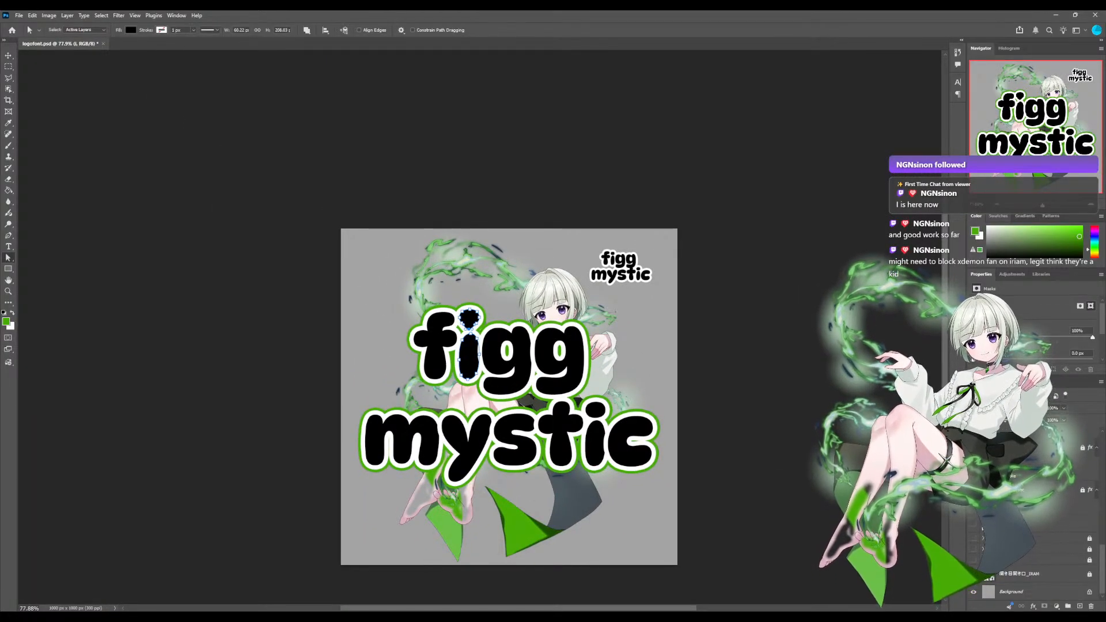
scroll(480, 329, "up", 6)
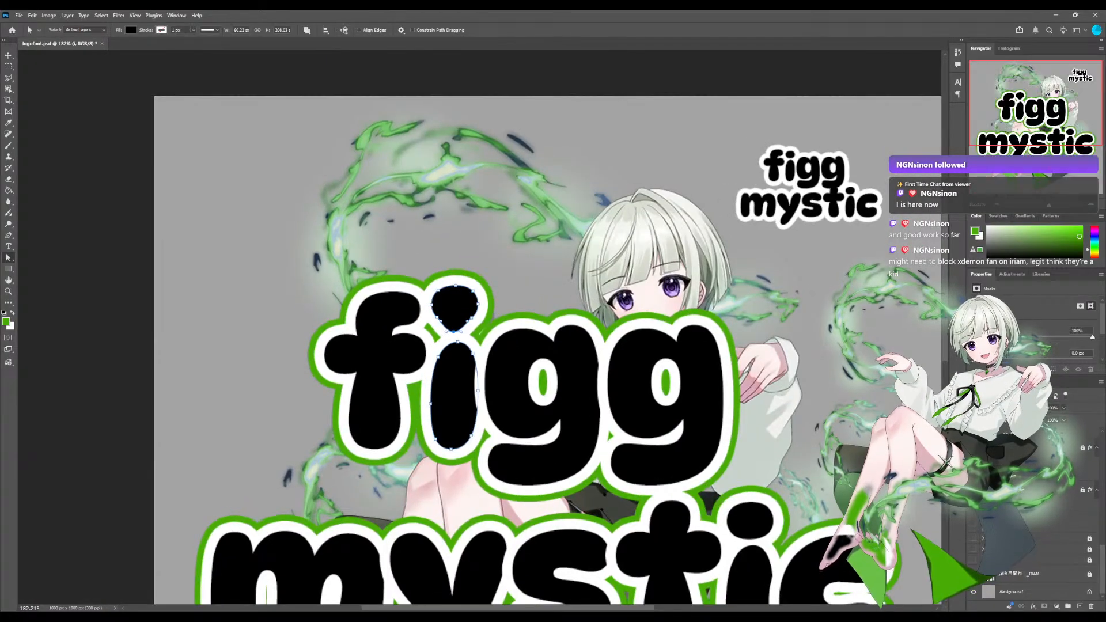
left_click_drag(480, 329, 457, 282)
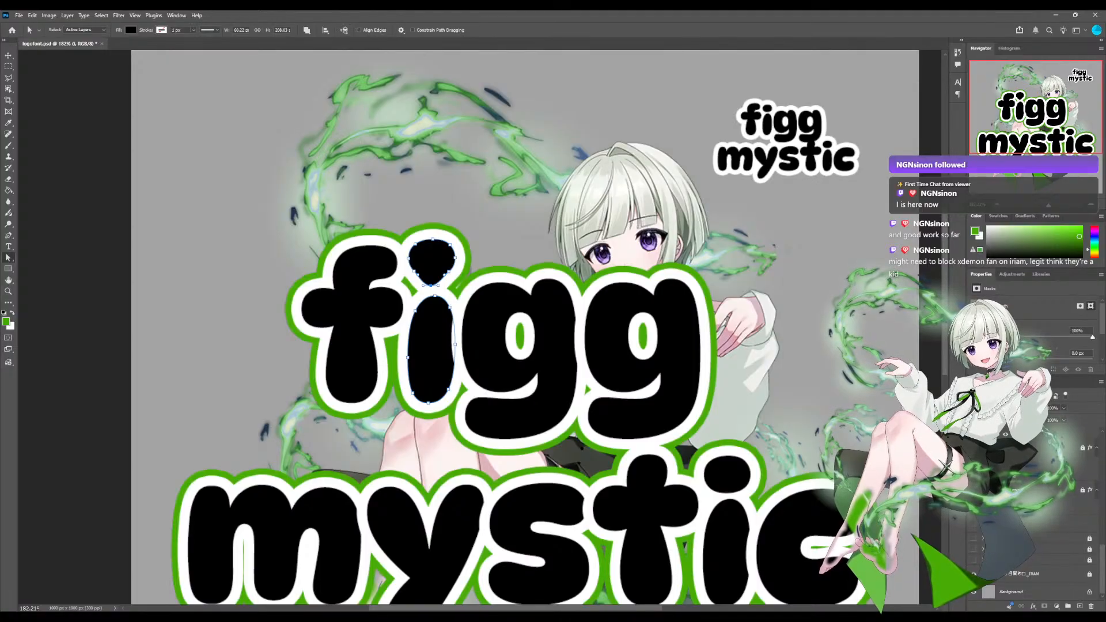
Hide the solid lettering over the illustration and examine the character's outfit, ribbons and choker up close.
scroll(1031, 518, "up", 10)
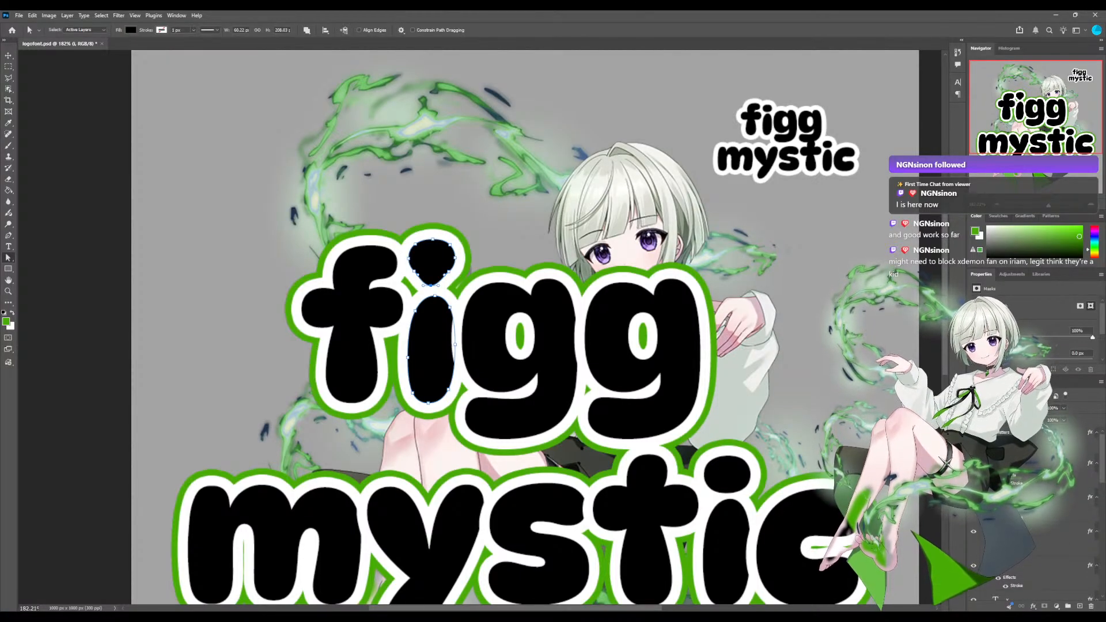
left_click(973, 432)
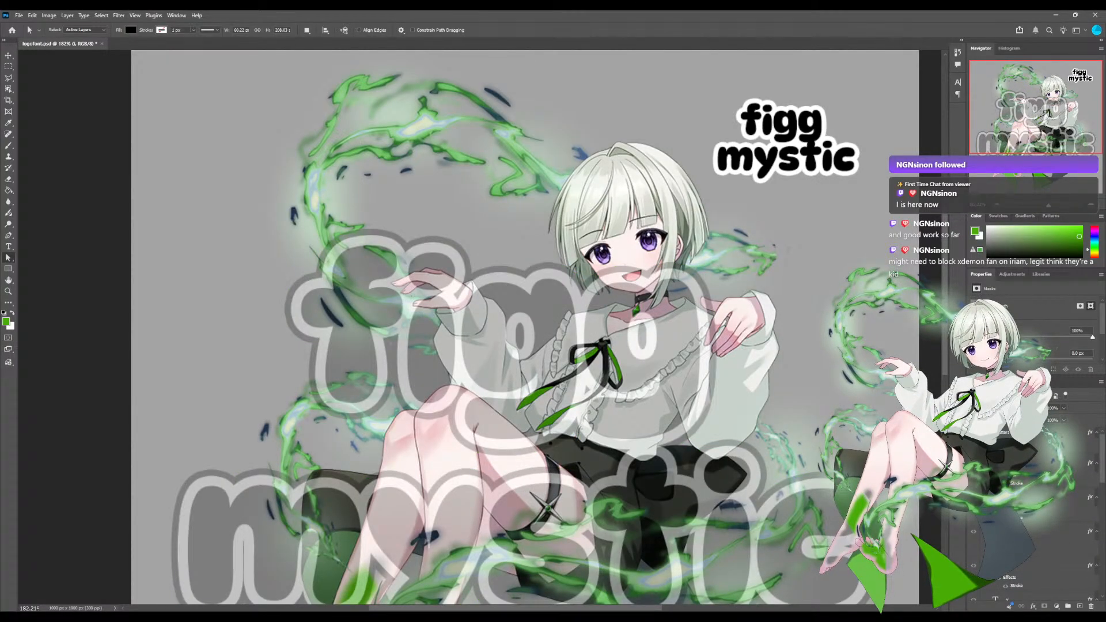
left_click_drag(547, 449, 459, 216)
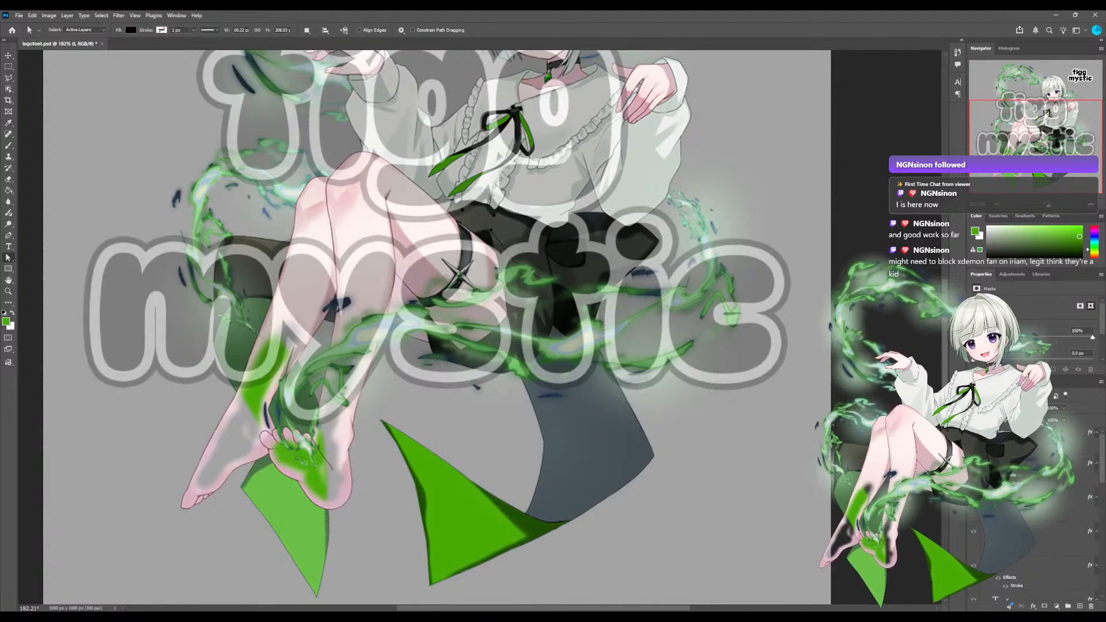
mouse_move(1048, 205)
left_mouse_down()
mouse_move(1036, 205)
mouse_move(1056, 205)
left_mouse_up()
left_click_drag(1043, 146, 1048, 102)
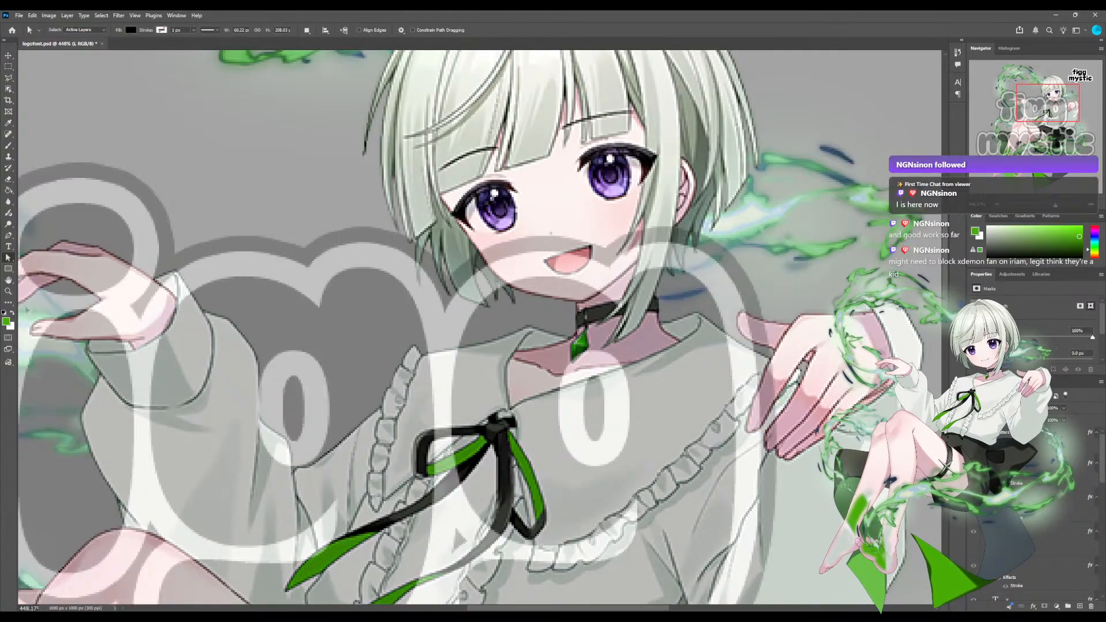
Show the solid figg mystic lettering again and hide the character illustration behind it.
left_click_drag(489, 415, 508, 320)
left_click_drag(461, 513, 524, 93)
left_click_drag(1041, 138, 1042, 126)
left_click_drag(1055, 206, 1048, 206)
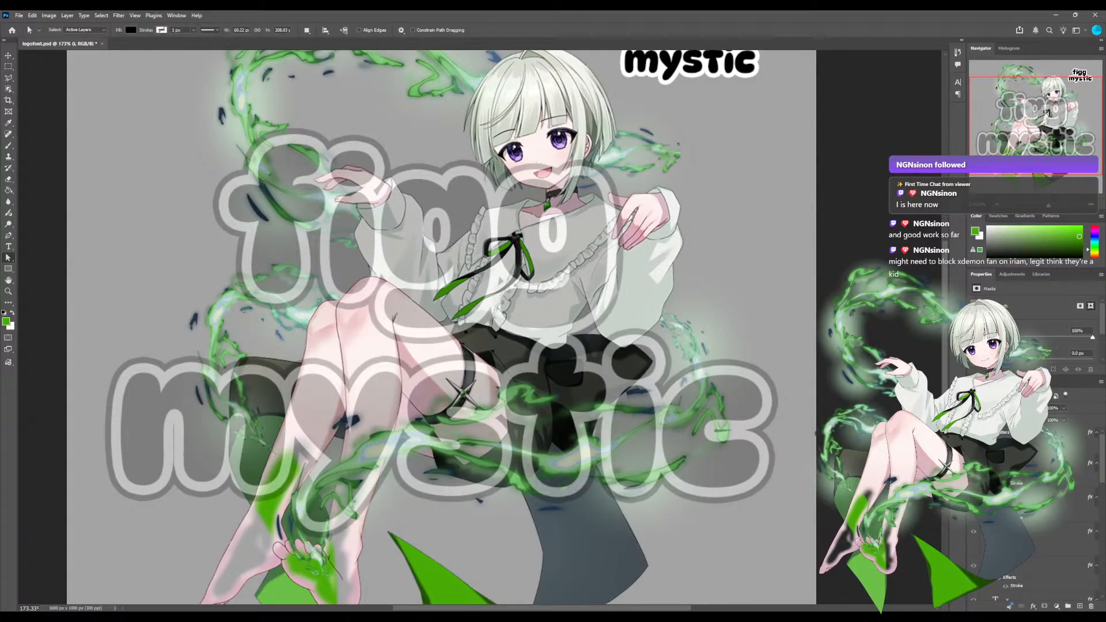
left_click_drag(461, 369, 548, 323)
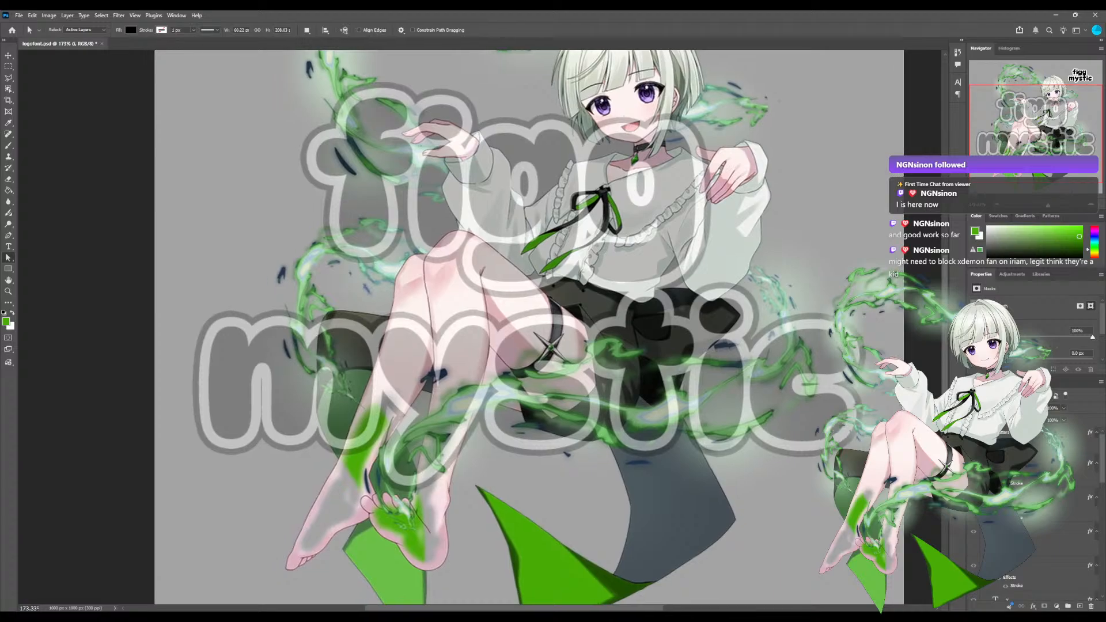
left_click(973, 432)
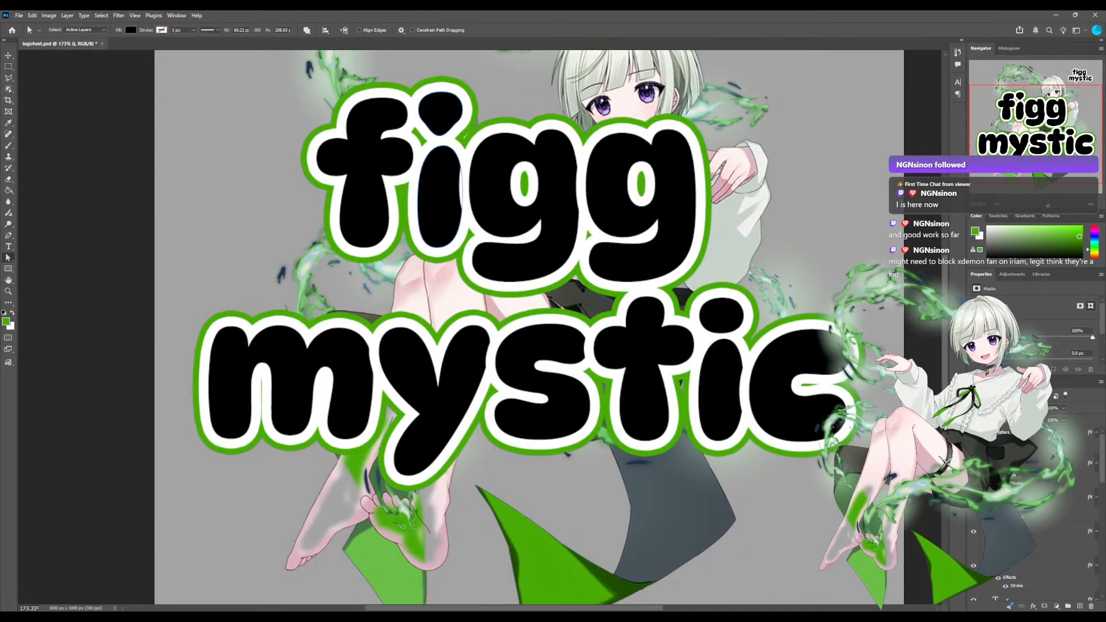
scroll(547, 328, "up", 5)
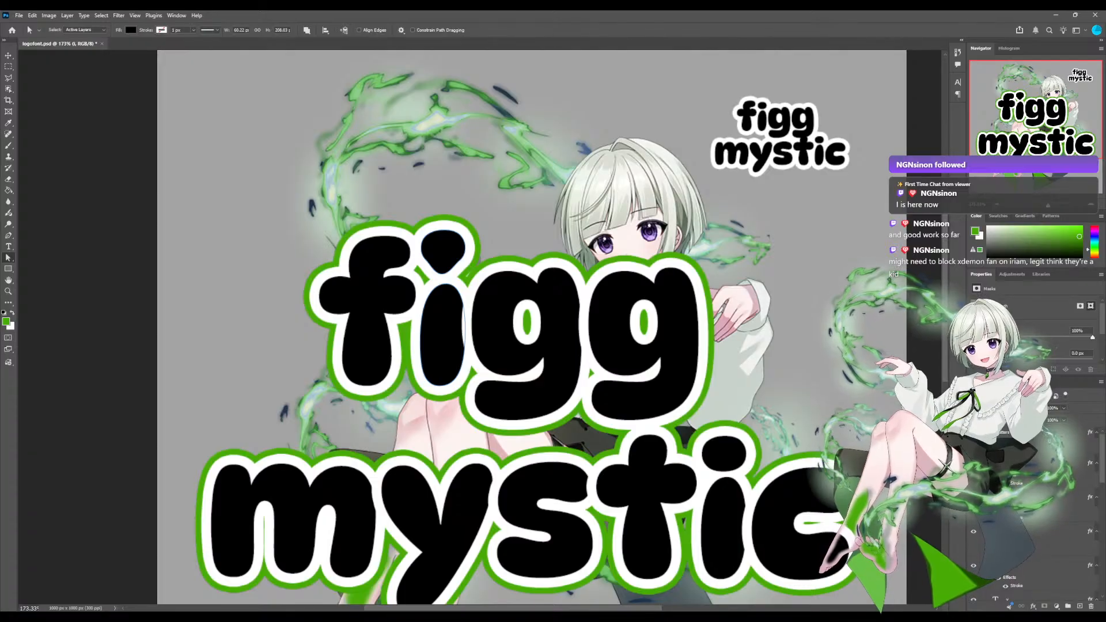
key("ctrl+z")
key("ctrl+z")
key("ctrl+z")
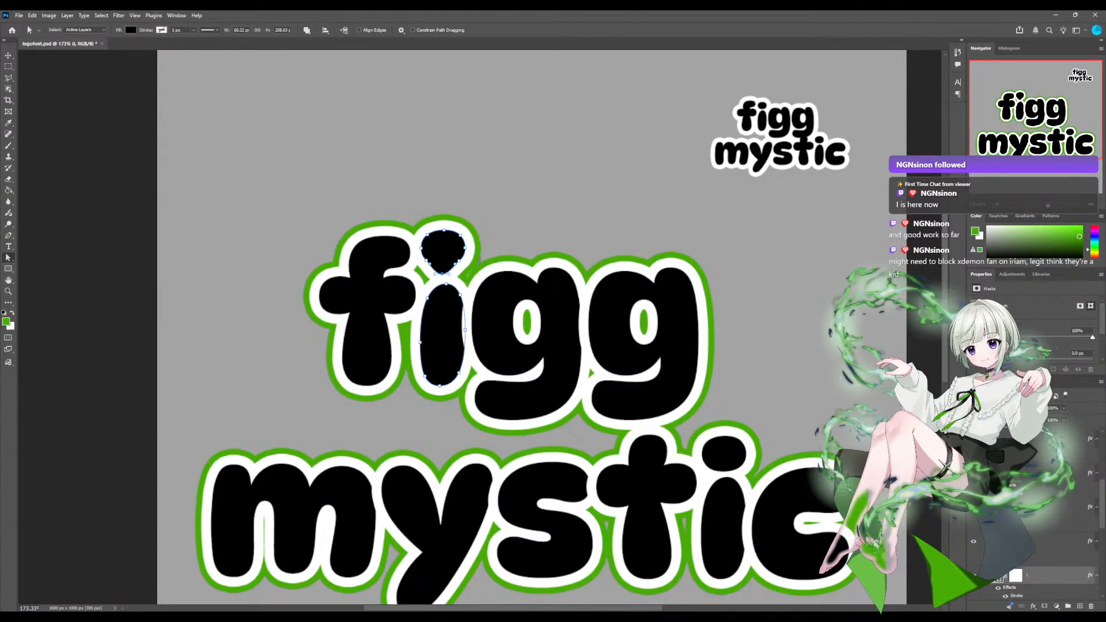
Undo the teardrop reshaping of the dot of the i in figg.
scroll(475, 322, "up", 6)
left_click_drag(475, 322, 546, 450)
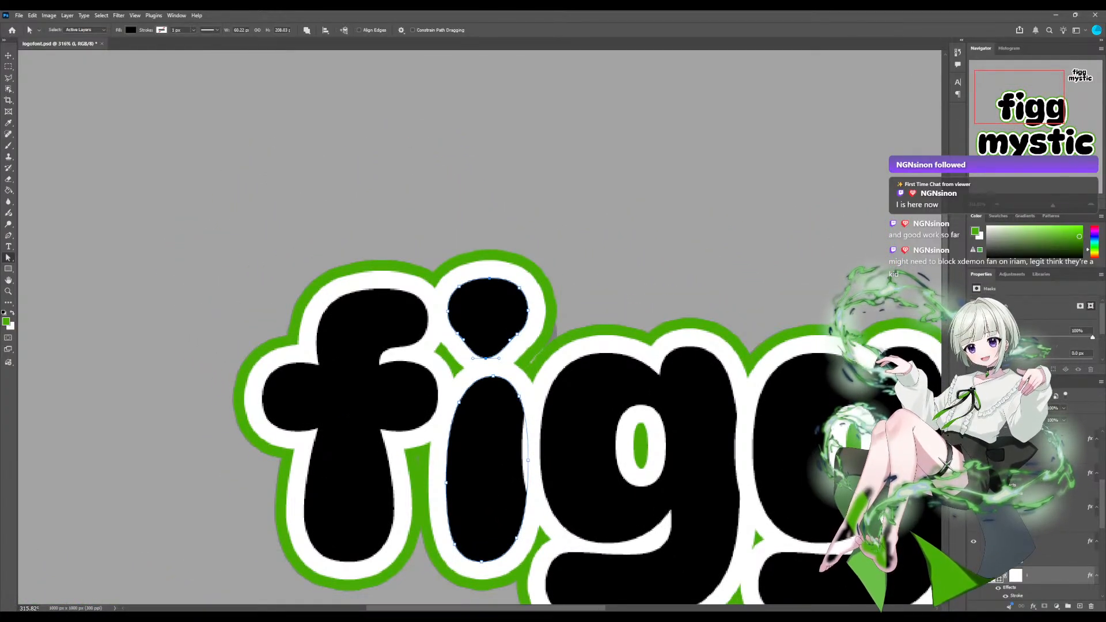
key("ctrl+z")
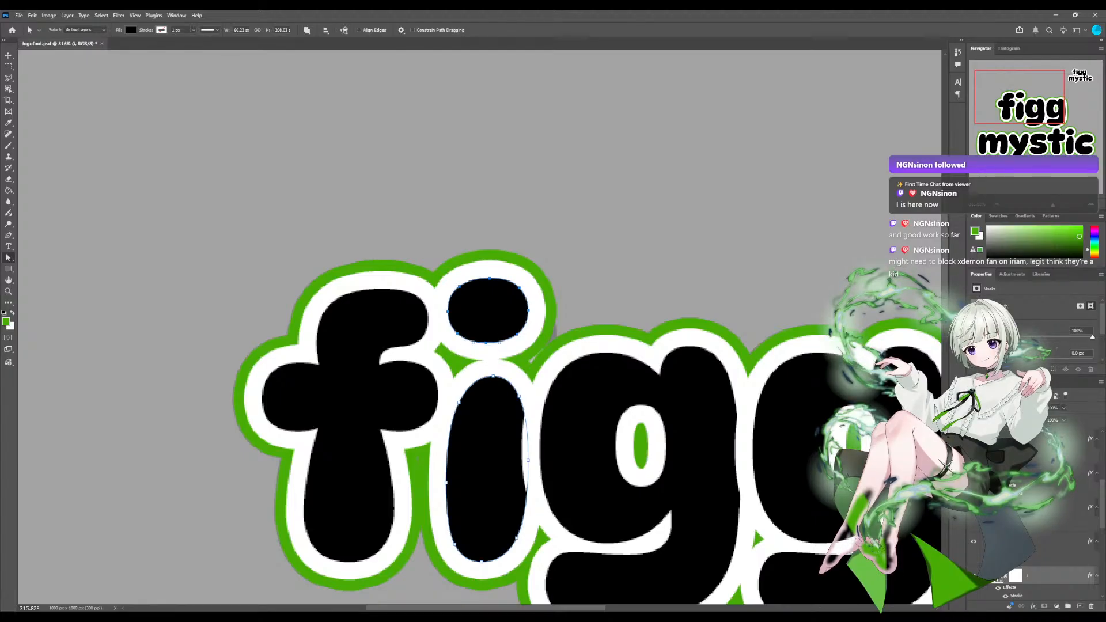
left_click_drag(488, 311, 495, 309)
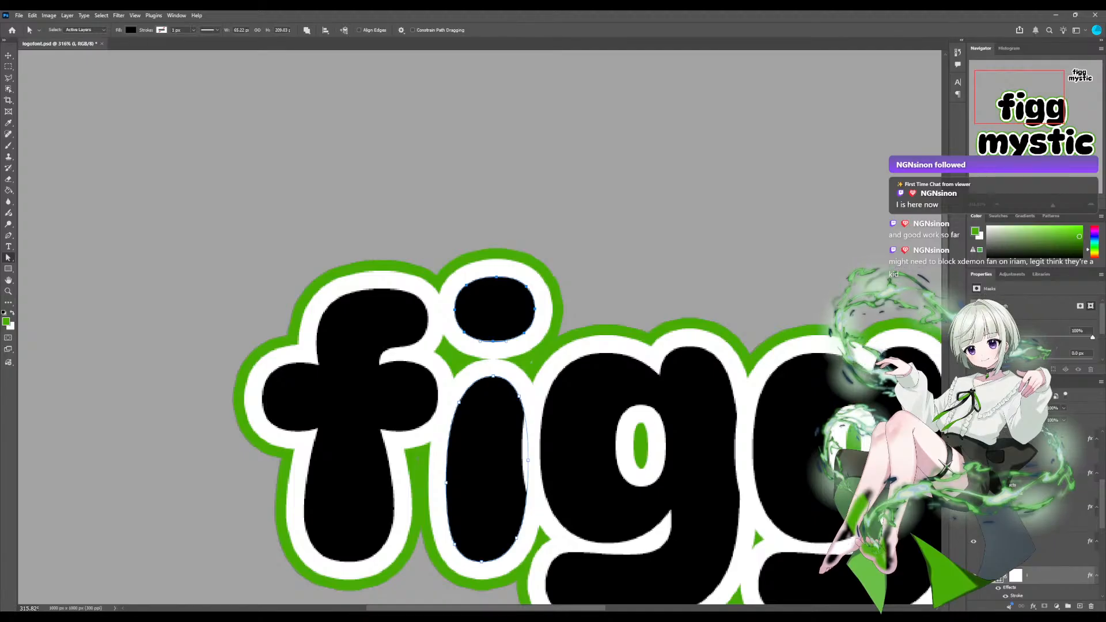
key("ctrl+z")
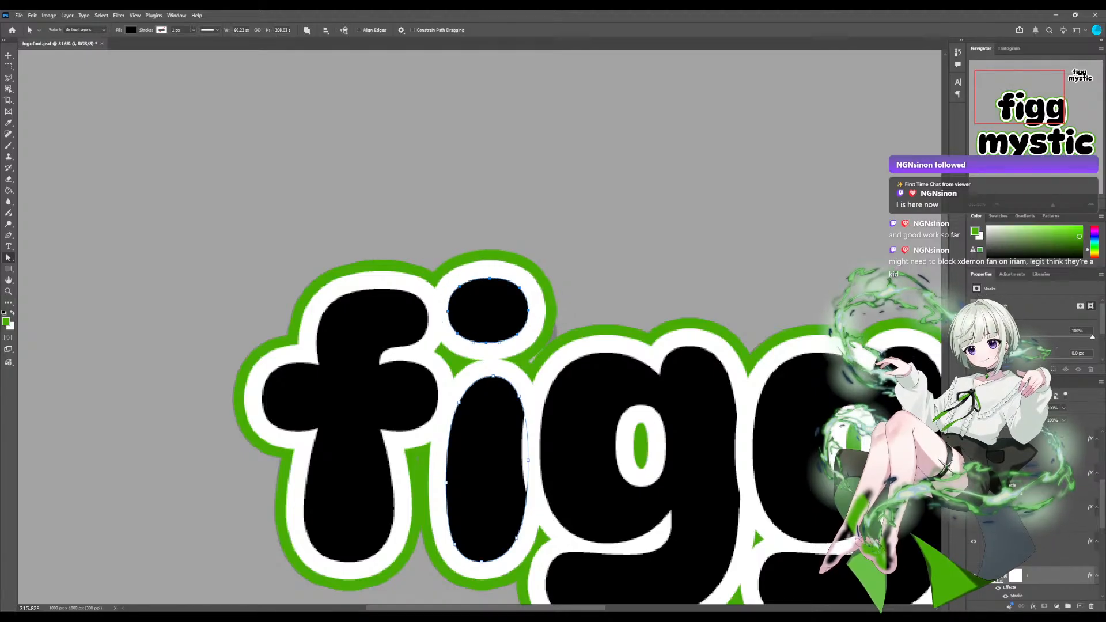
scroll(480, 327, "up", 12)
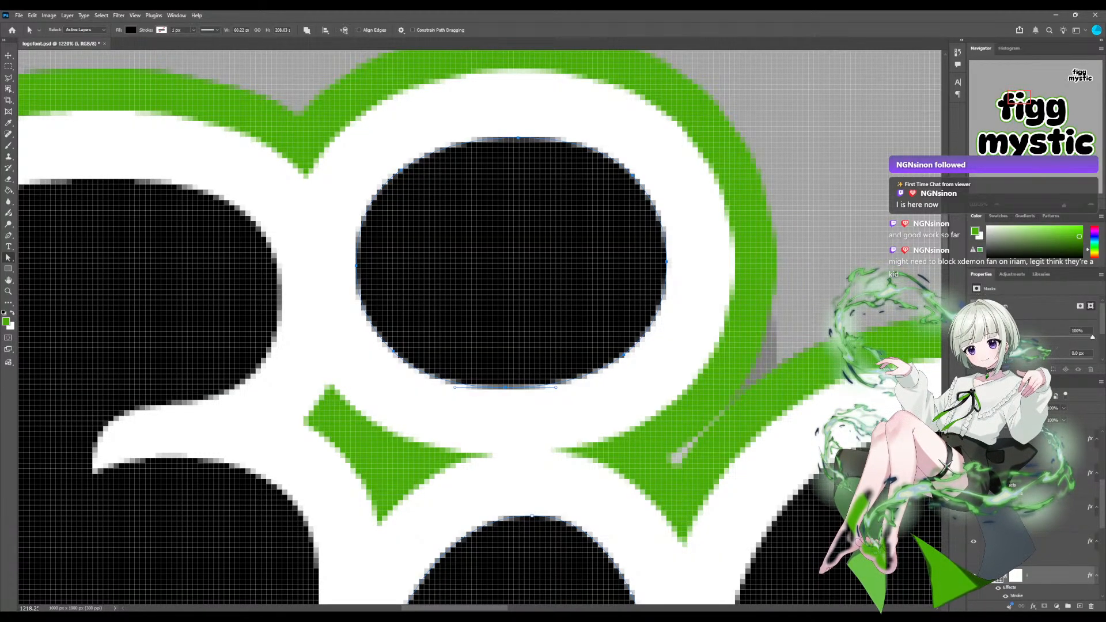
scroll(480, 327, "down", 15)
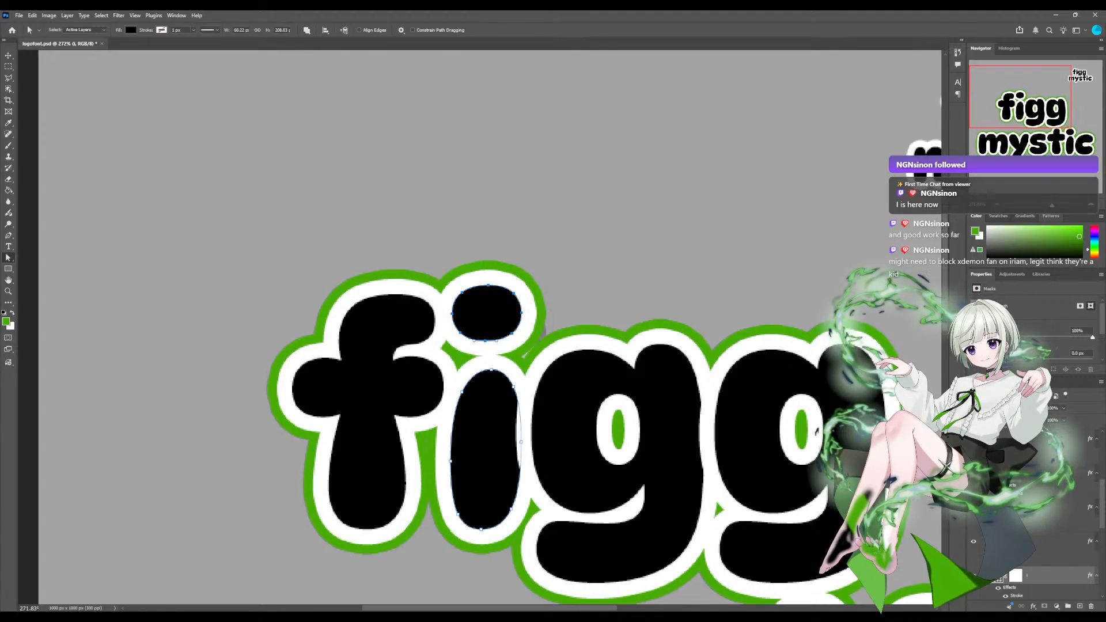
scroll(480, 327, "down", 8)
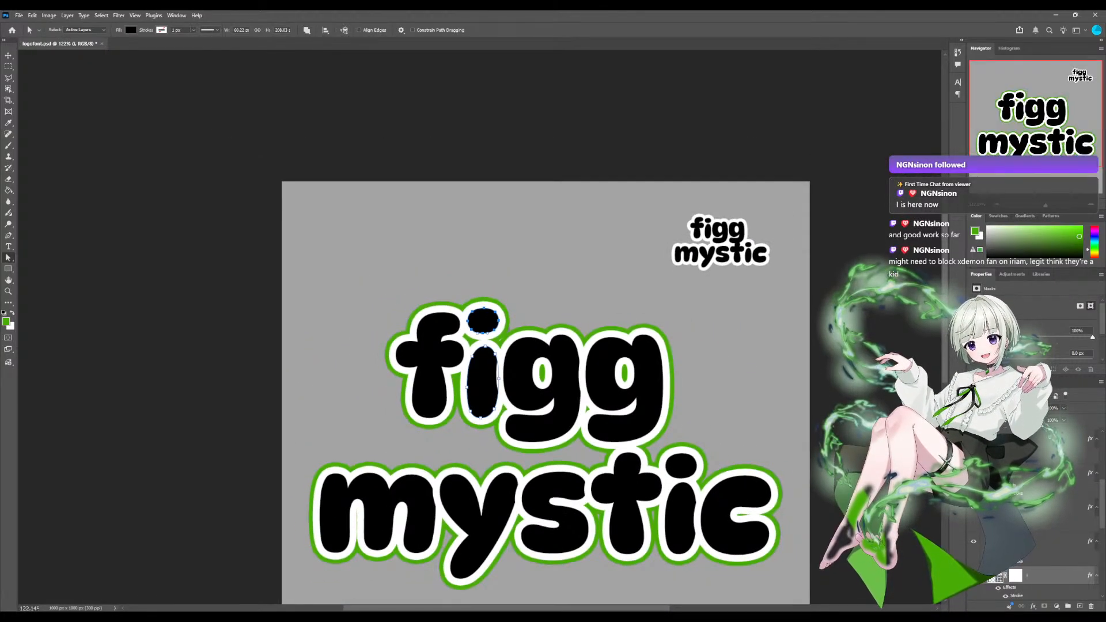
scroll(480, 327, "up", 9)
scroll(480, 327, "up", 3)
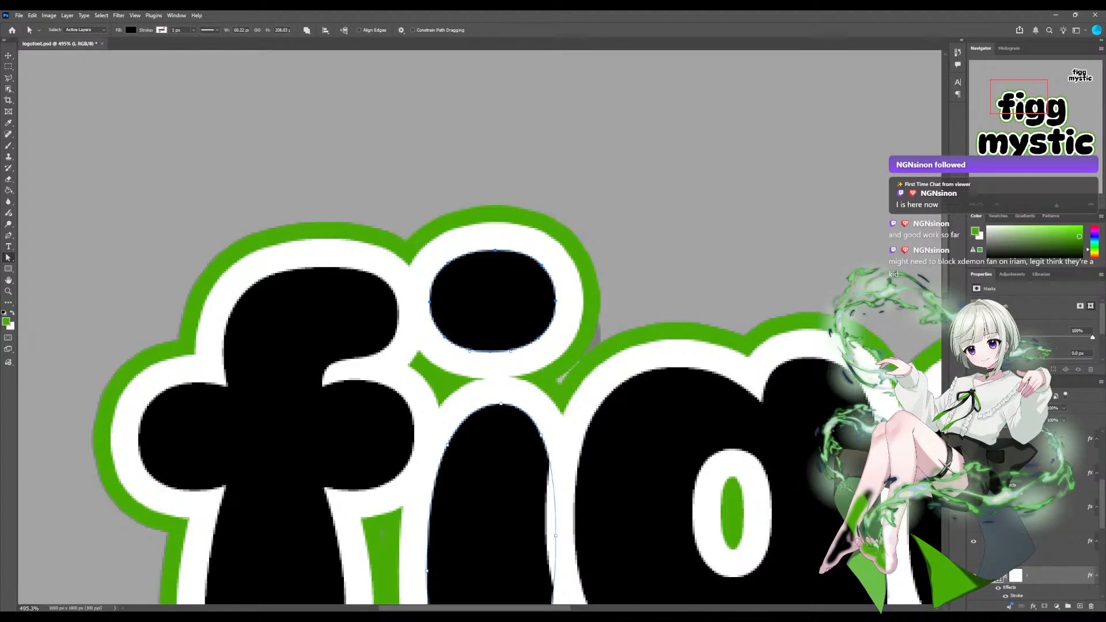
left_click_drag(493, 301, 490, 287)
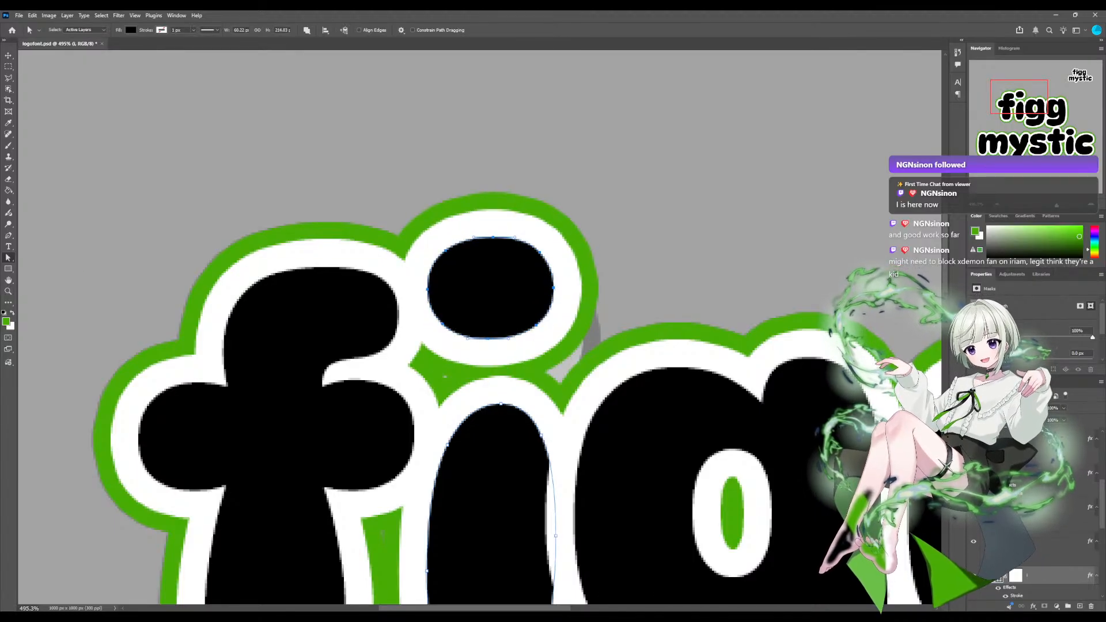
key("ctrl+z")
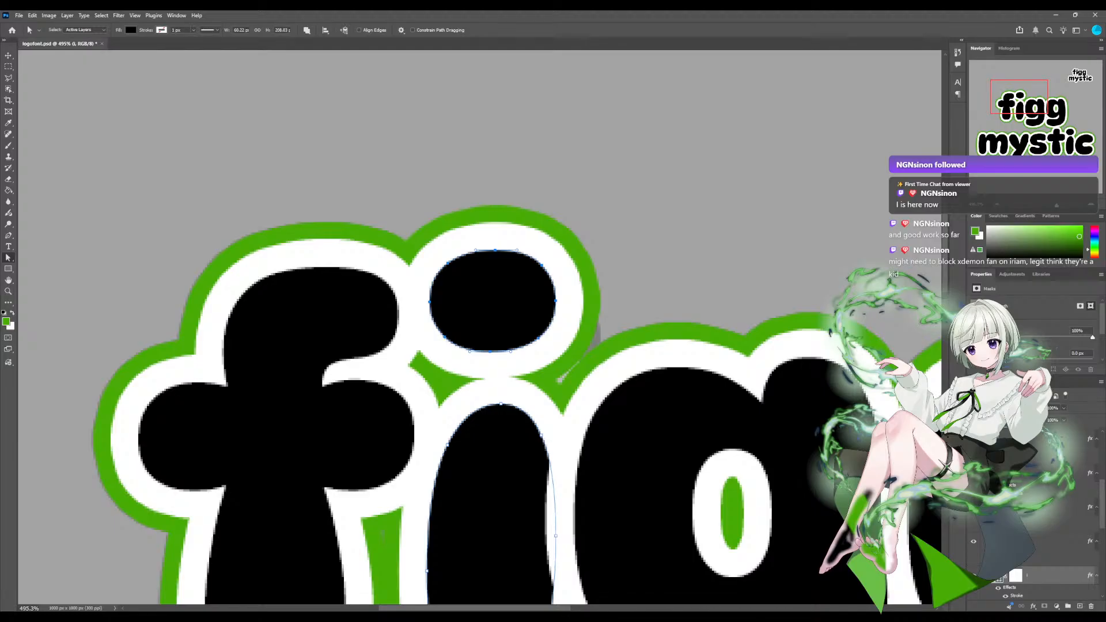
Toggle the visibility of the i shape layer in figg to compare the rounded dot with the faded guide outline.
left_click(973, 576)
left_click(973, 576)
left_click(973, 575)
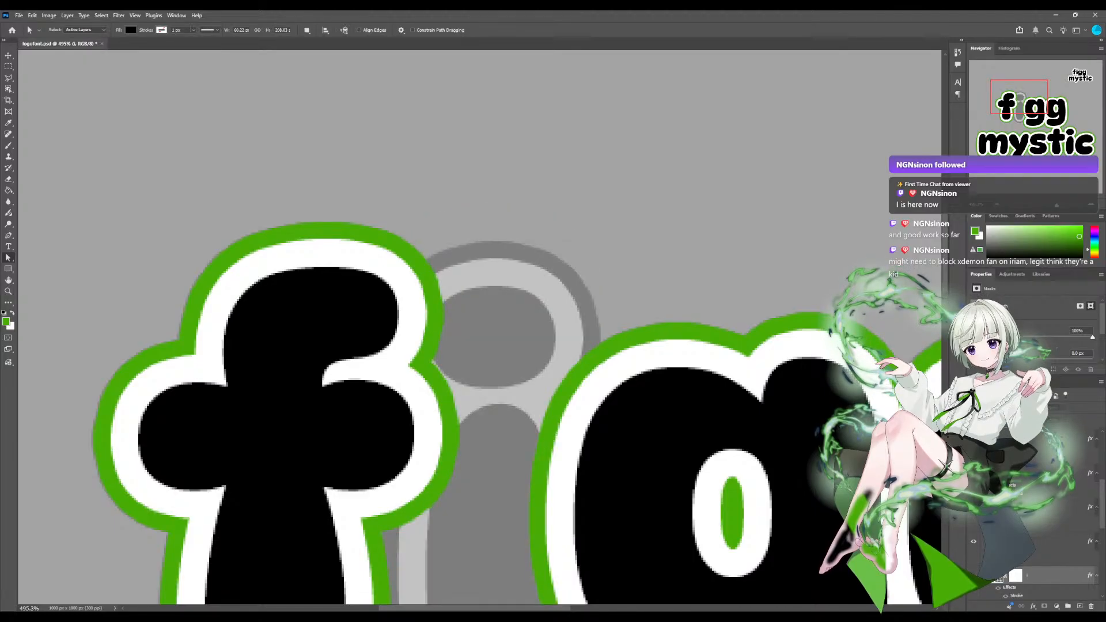
left_click(973, 576)
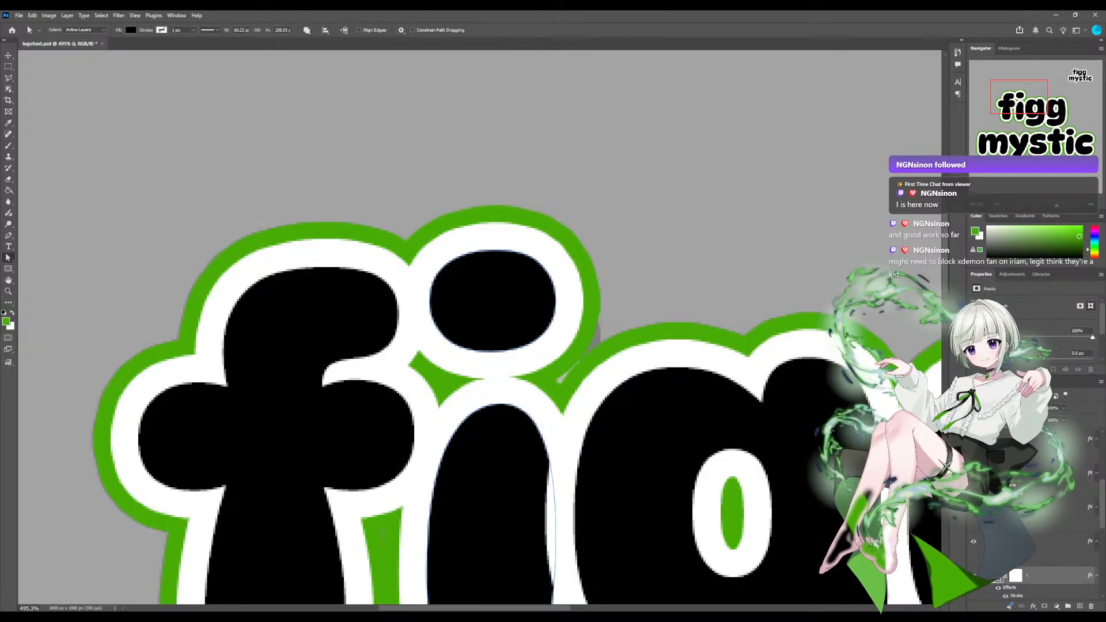
left_click(973, 576)
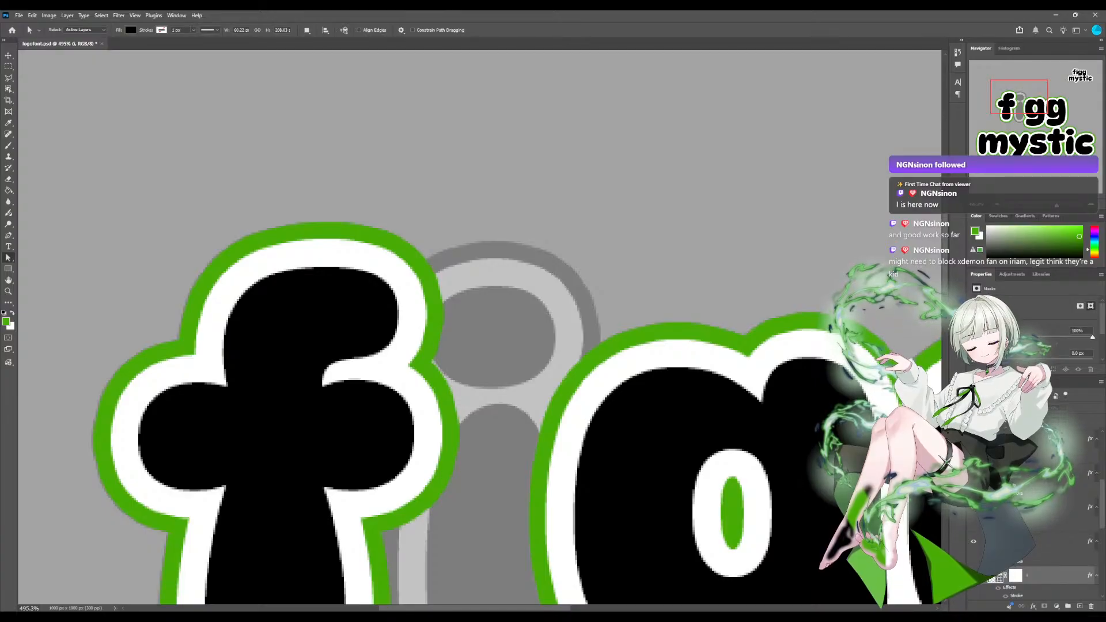
left_click(973, 576)
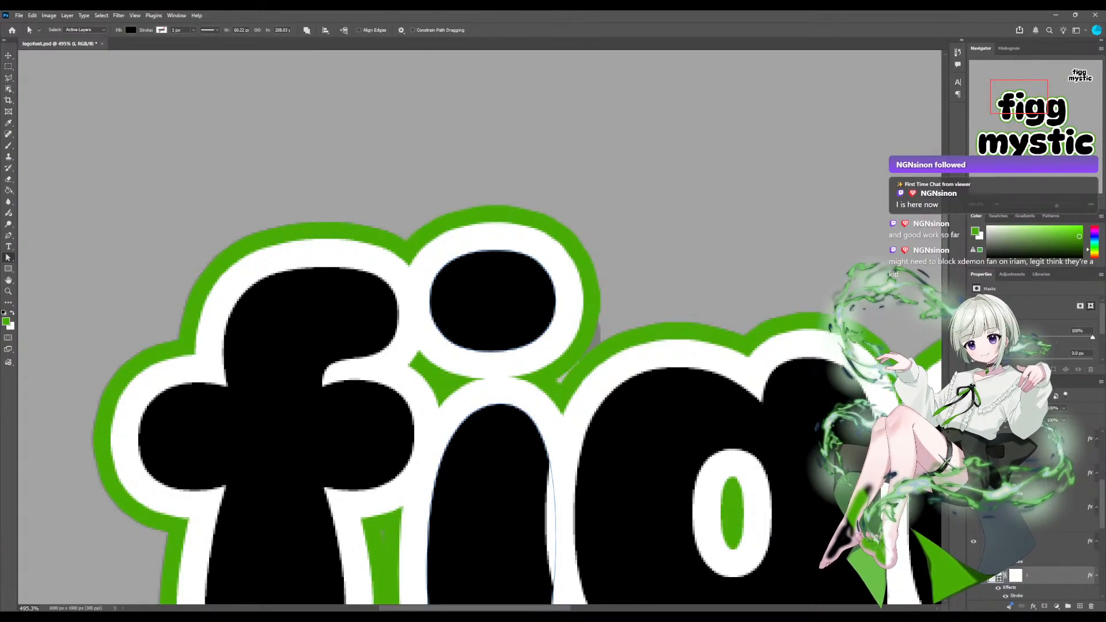
scroll(1019, 530, "down", 3)
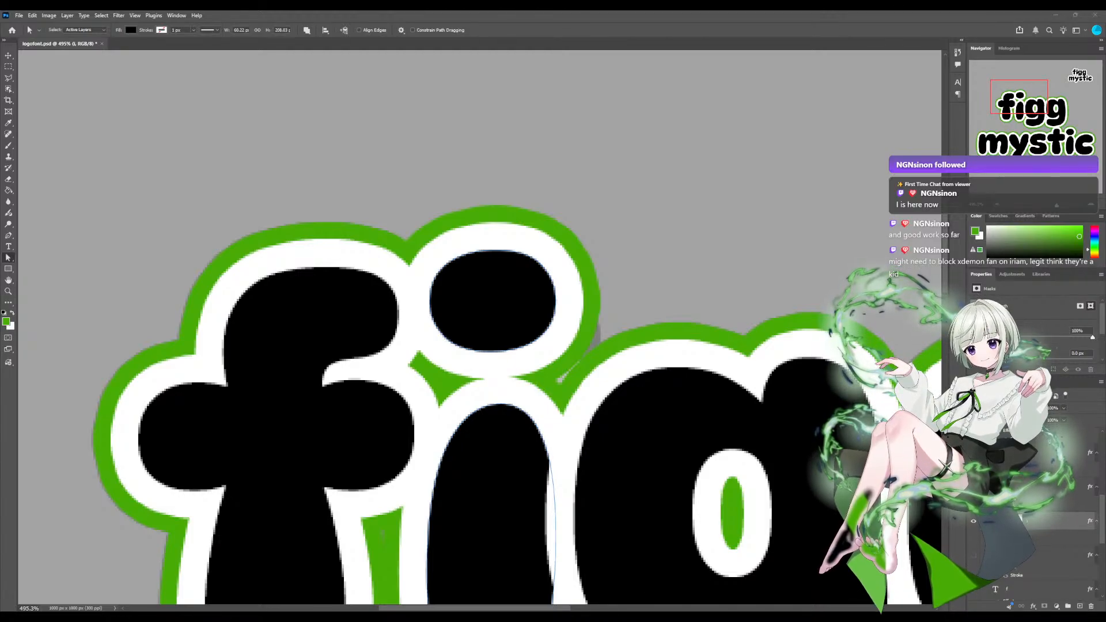
scroll(1025, 519, "down", 4)
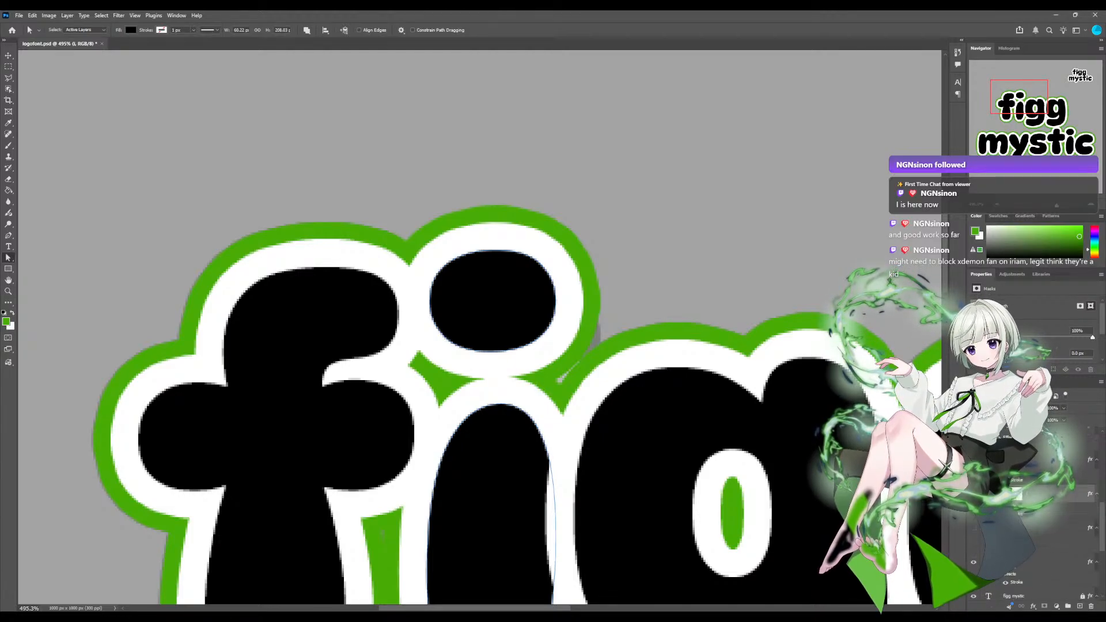
scroll(1025, 519, "up", 2)
scroll(1025, 518, "up", 2)
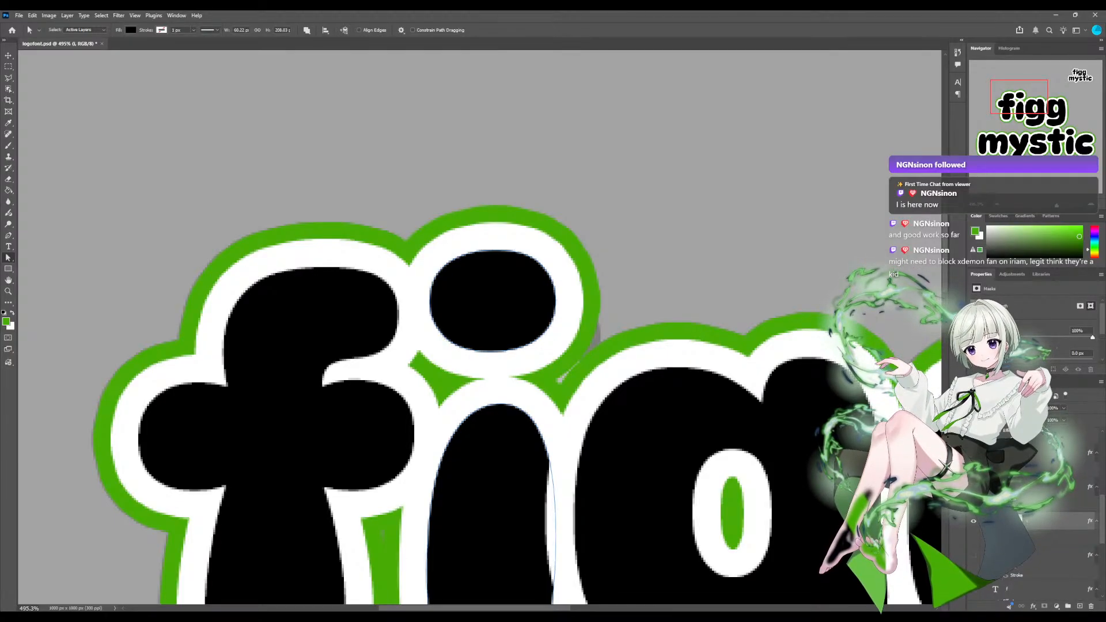
Pull the bottom anchor of the i's dot in figg down into a short teardrop point.
left_click(555, 521)
left_click(490, 351)
left_click_drag(490, 351, 493, 372)
Hide and reshow the i shape layer to check the teardrop dot against the faded outline and the whole logo.
left_click(973, 521)
left_click(973, 522)
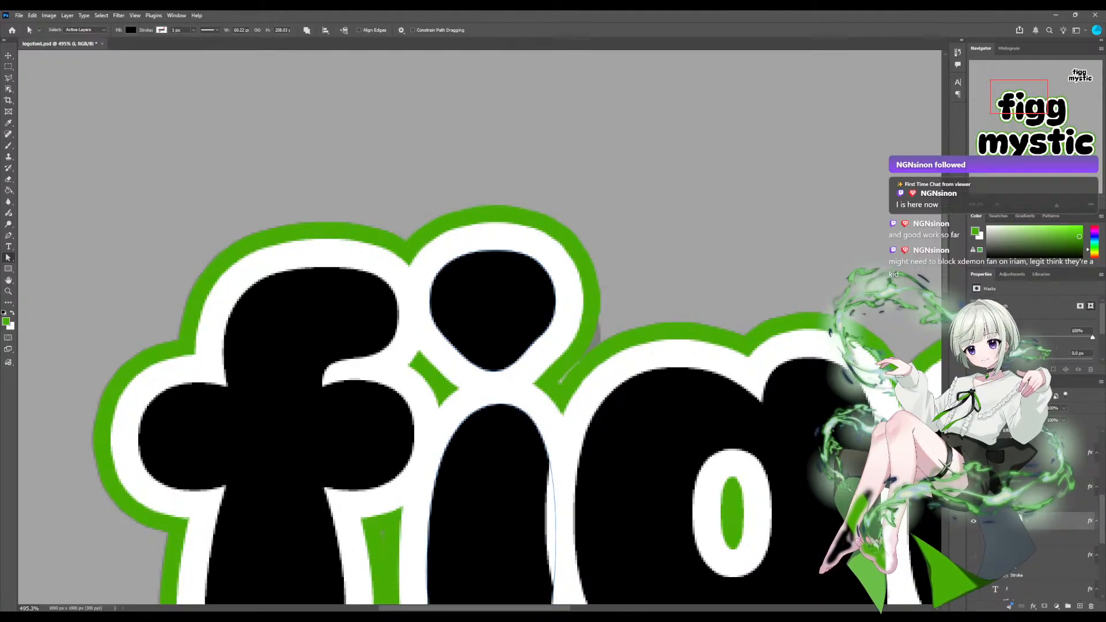
left_click(973, 521)
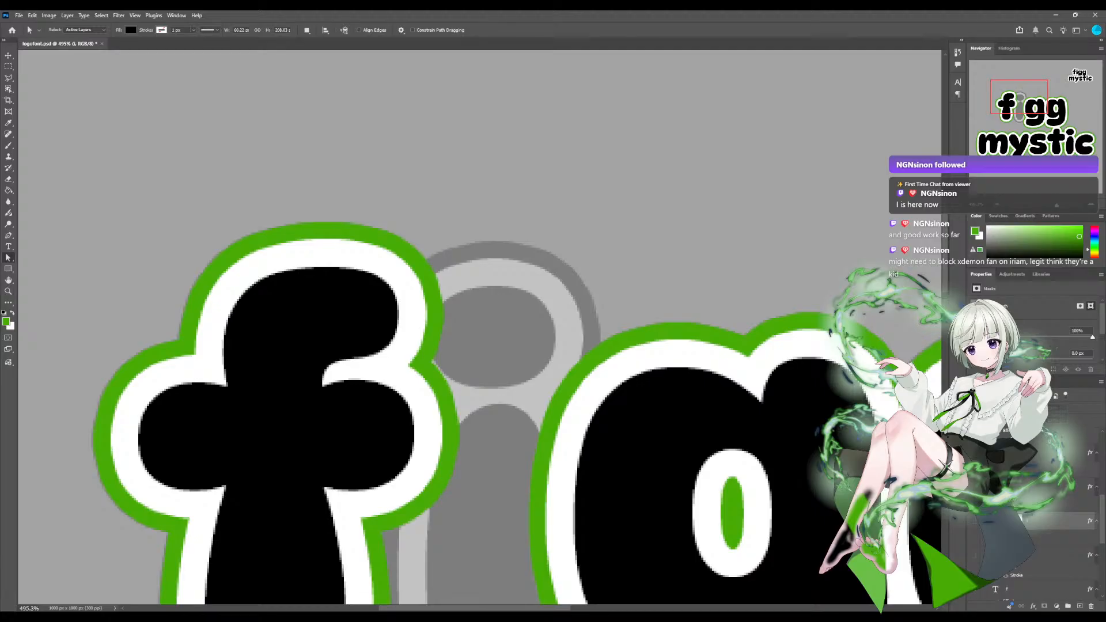
left_click(973, 521)
left_click(973, 521)
scroll(480, 327, "down", 4)
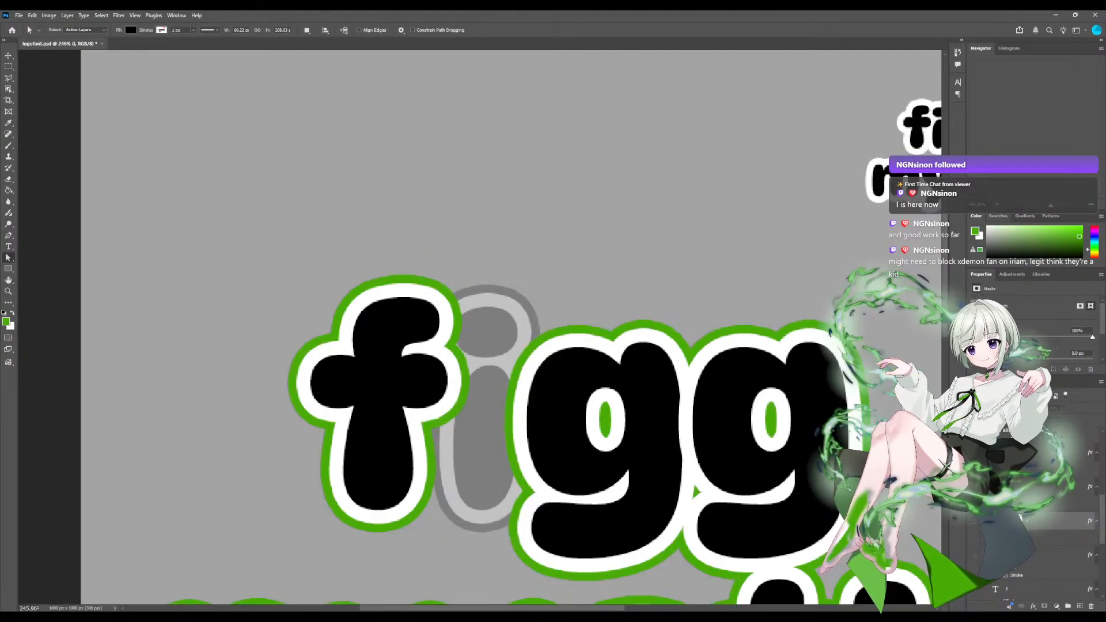
key("ctrl+0")
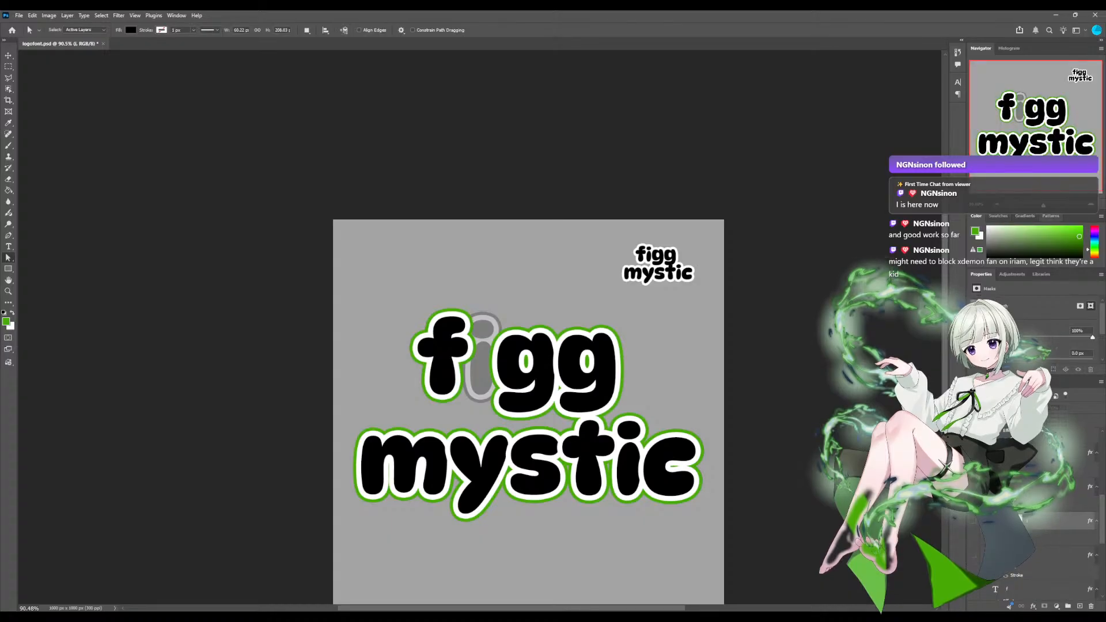
scroll(529, 412, "down", 2)
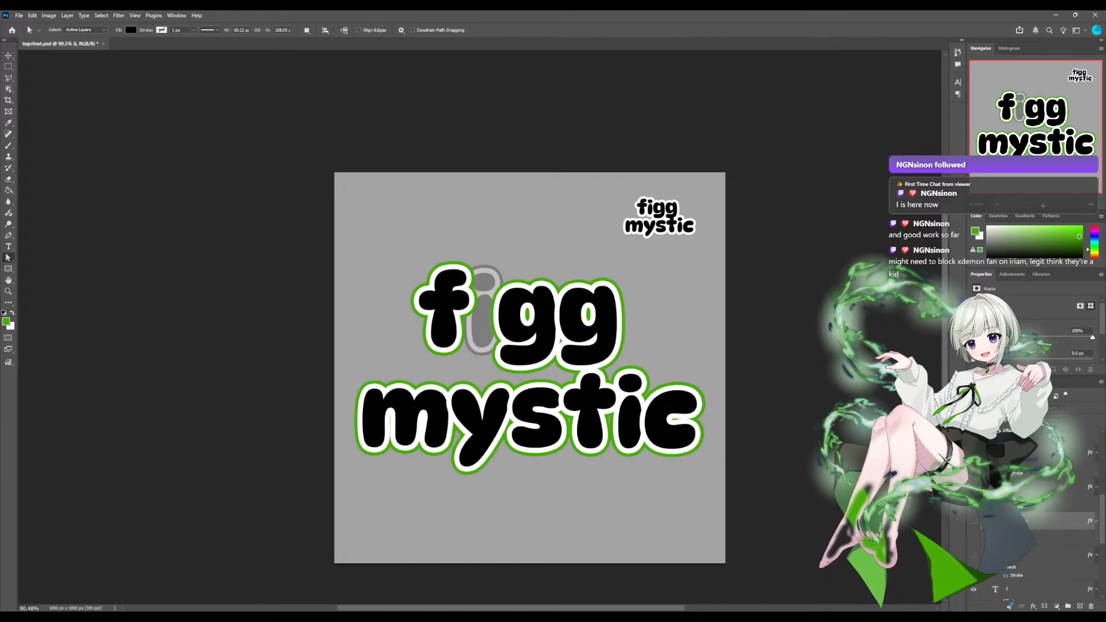
scroll(479, 327, "up", 8)
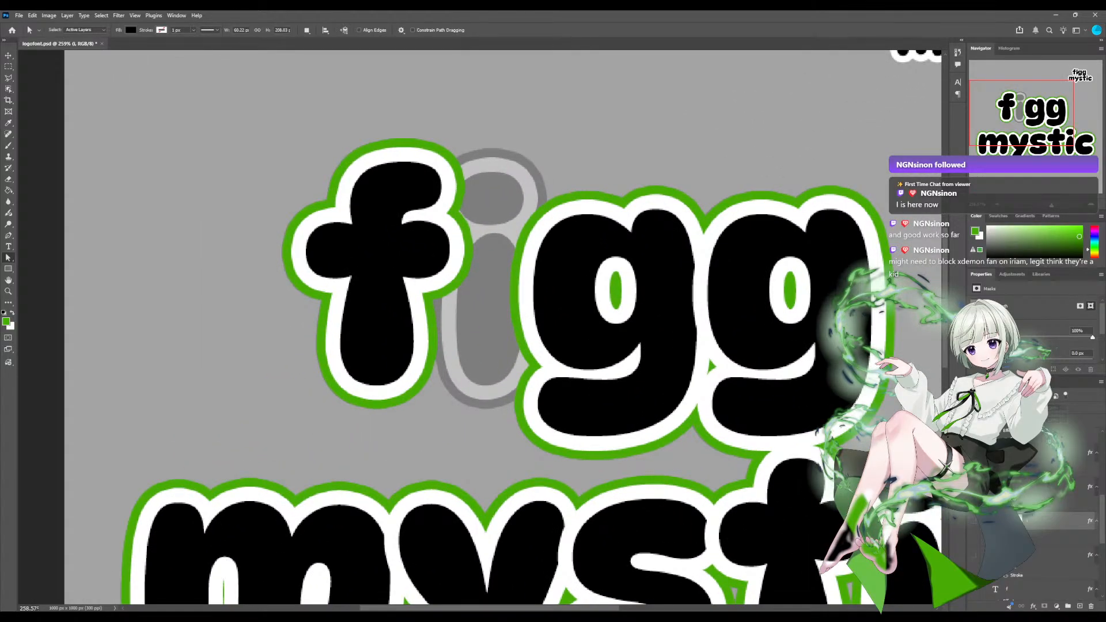
scroll(480, 327, "up", 3)
left_click_drag(501, 369, 467, 378)
left_click(973, 520)
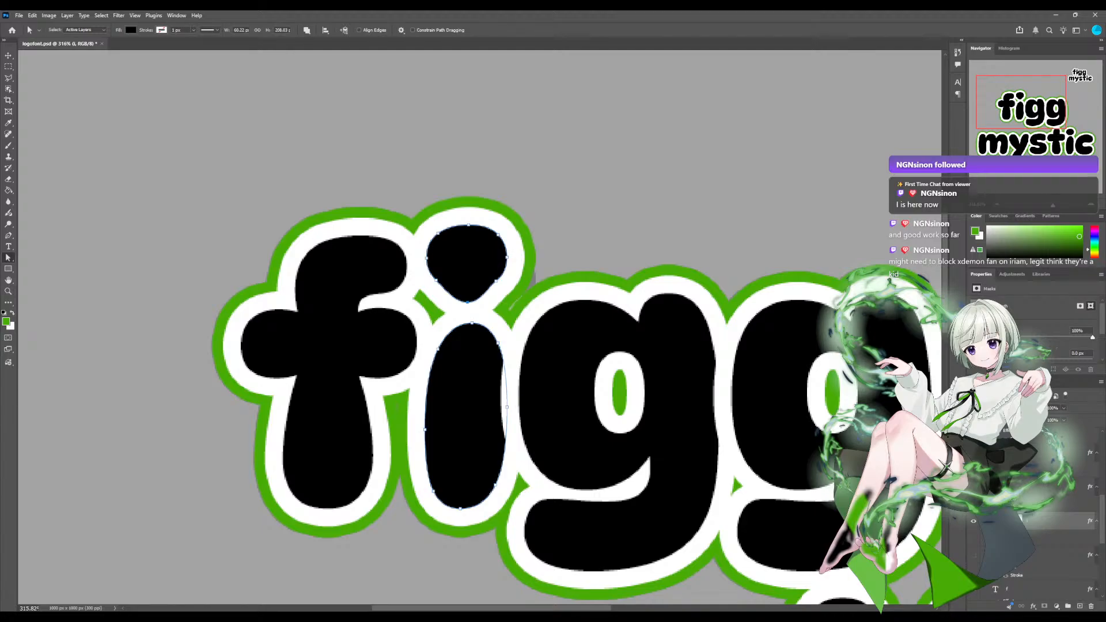
Pull the bottom anchor of the i's teardrop dot further down toward the stem to lengthen its point.
left_click_drag(480, 274, 505, 317)
scroll(505, 316, "up", 1)
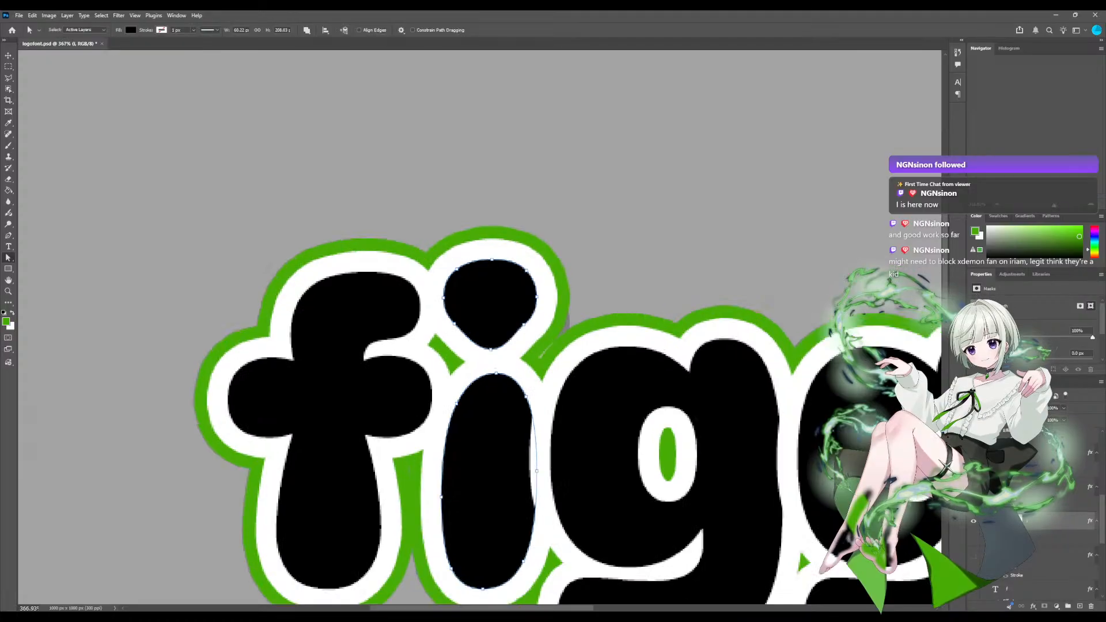
scroll(475, 333, "up", 1)
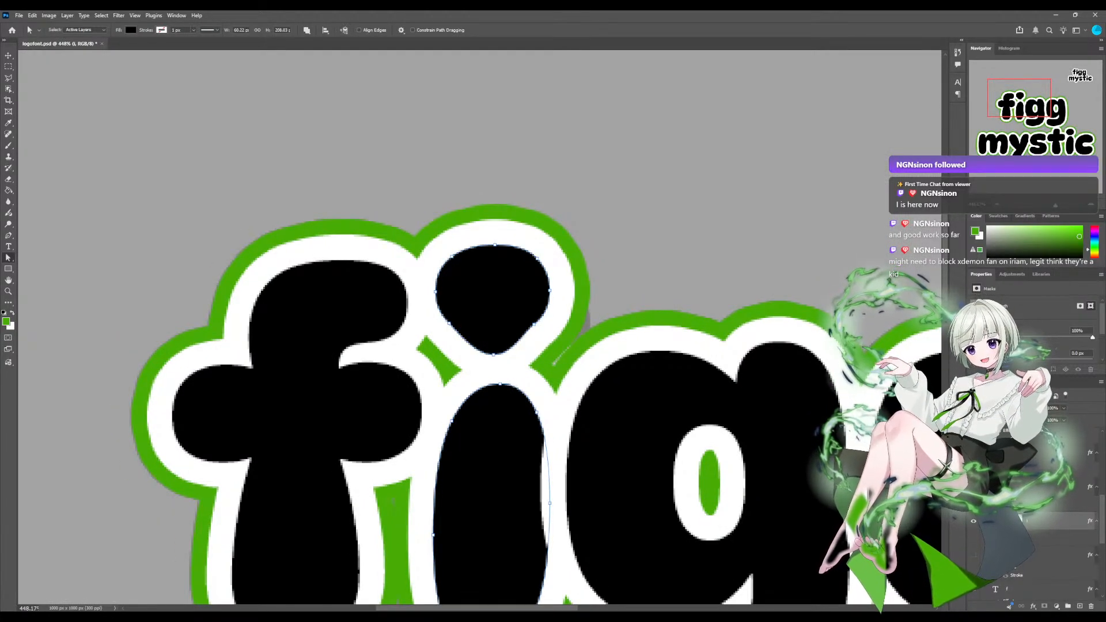
scroll(480, 328, "up", 2)
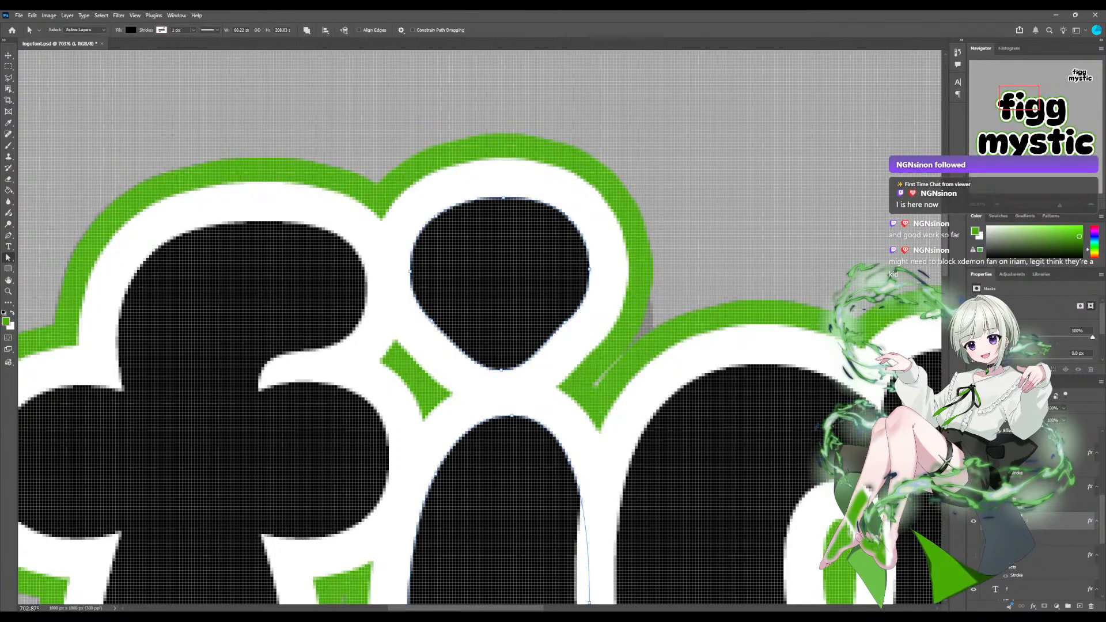
scroll(478, 324, "down", 3)
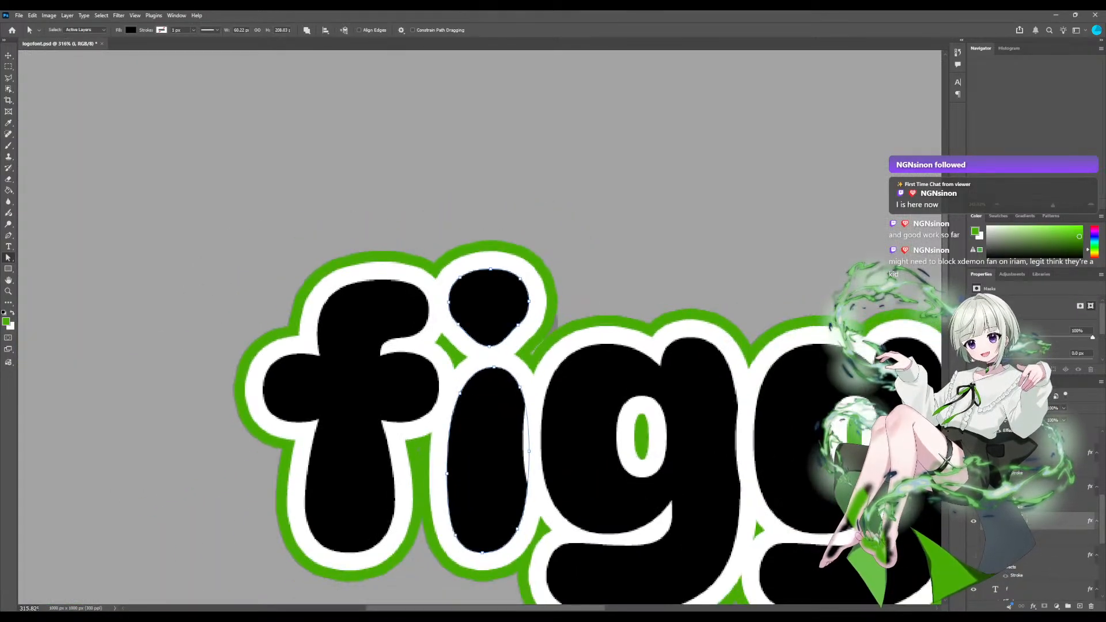
scroll(479, 327, "down", 1)
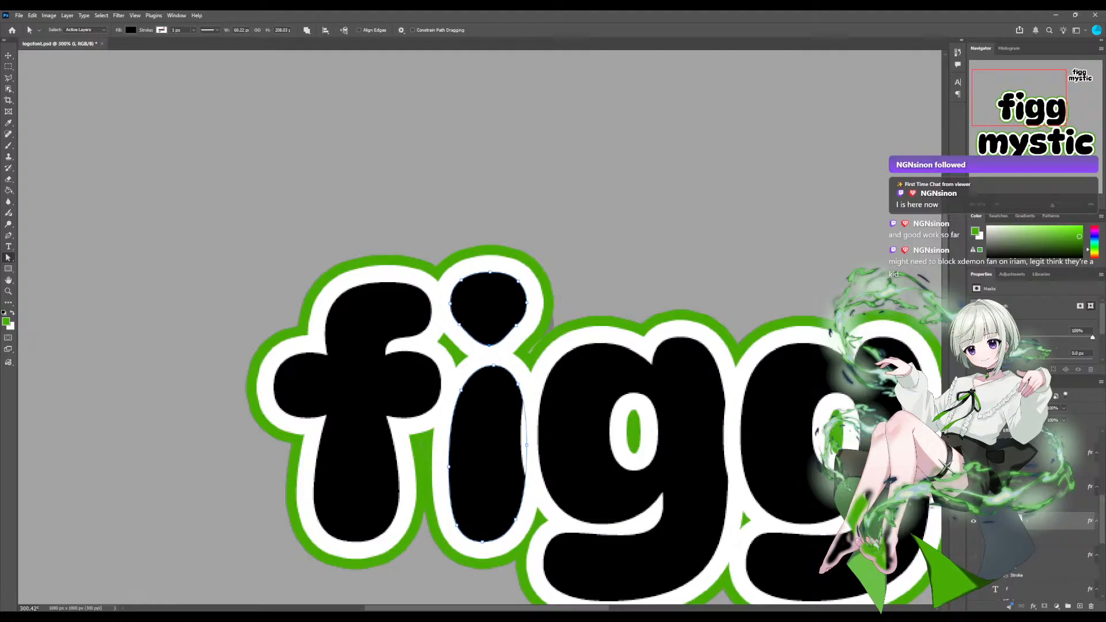
left_click(973, 521)
left_click(973, 520)
left_click_drag(489, 345, 489, 358)
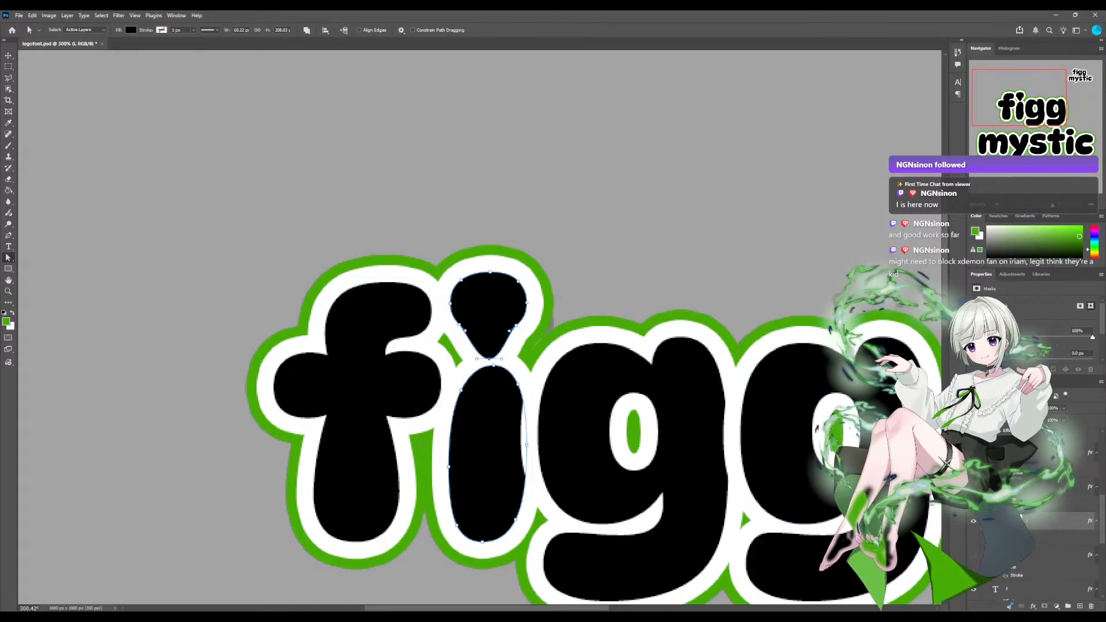
Hide the green outer outline behind the figg lettering to leave only the white borders and faded guide.
mouse_move(1032, 407)
left_mouse_down()
mouse_move(974, 407)
mouse_move(1034, 408)
left_mouse_up()
scroll(1031, 507, "up", 5)
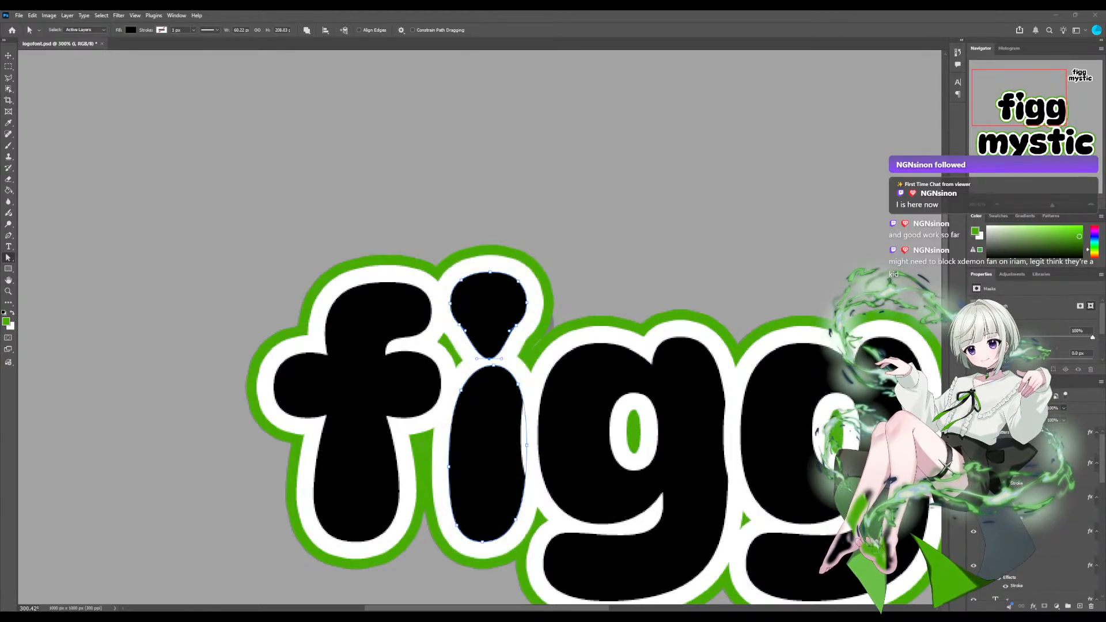
left_click(993, 443)
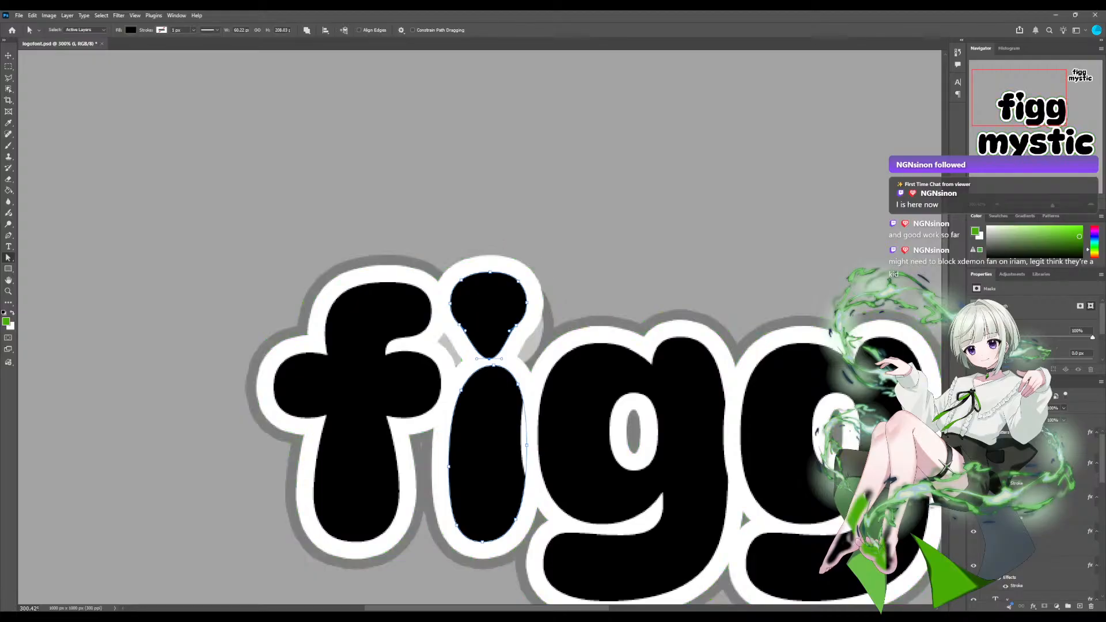
scroll(1030, 507, "down", 4)
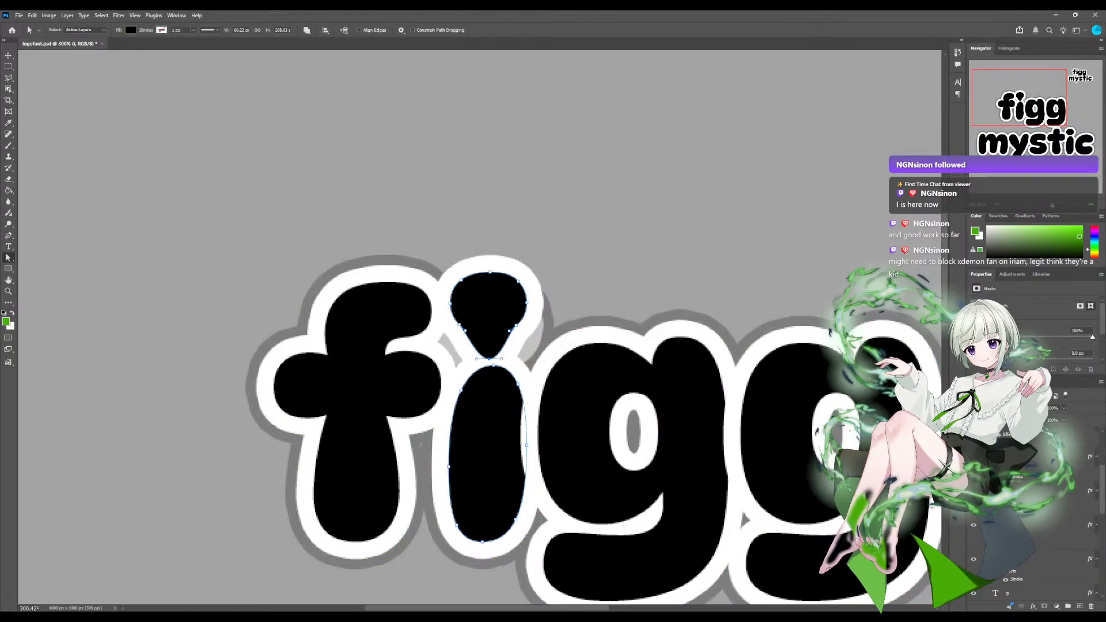
scroll(1030, 507, "down", 3)
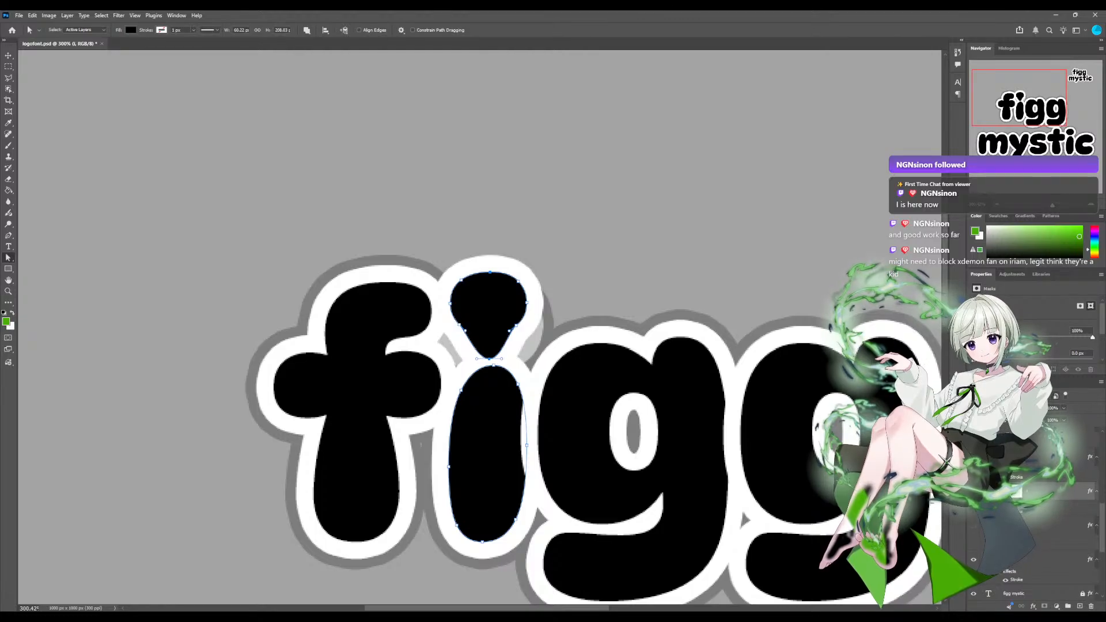
Lower the opacity of the i shape layer and nudge the bottom anchor of its teardrop dot slightly up from the stem.
left_click(1063, 407)
left_click_drag(1063, 417, 1025, 417)
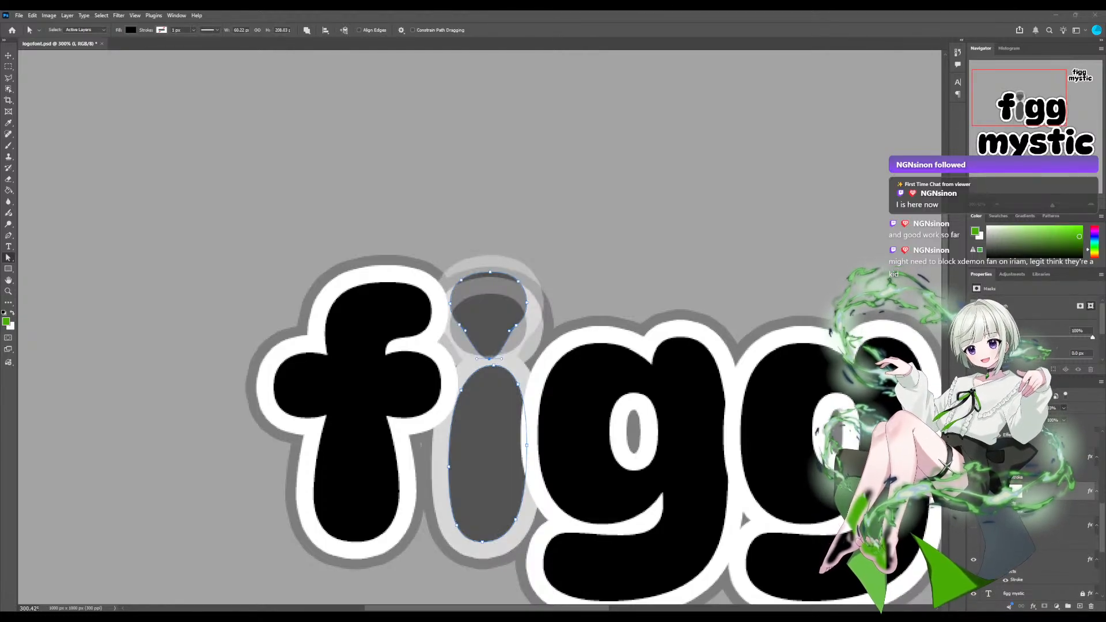
scroll(479, 327, "up", 3)
scroll(481, 327, "up", 3)
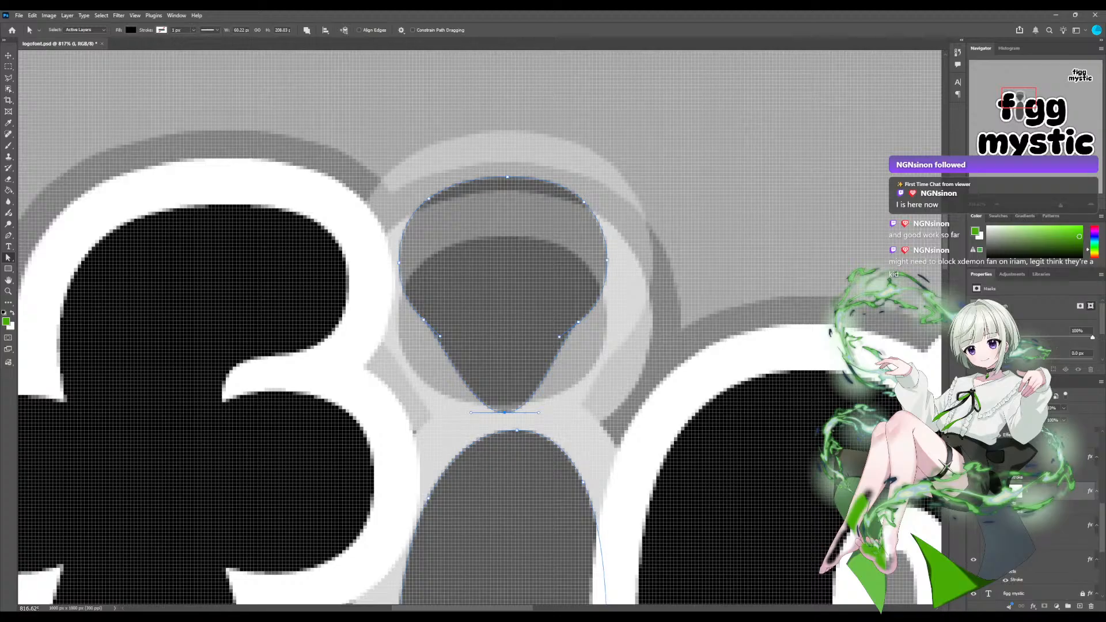
scroll(479, 328, "down", 4)
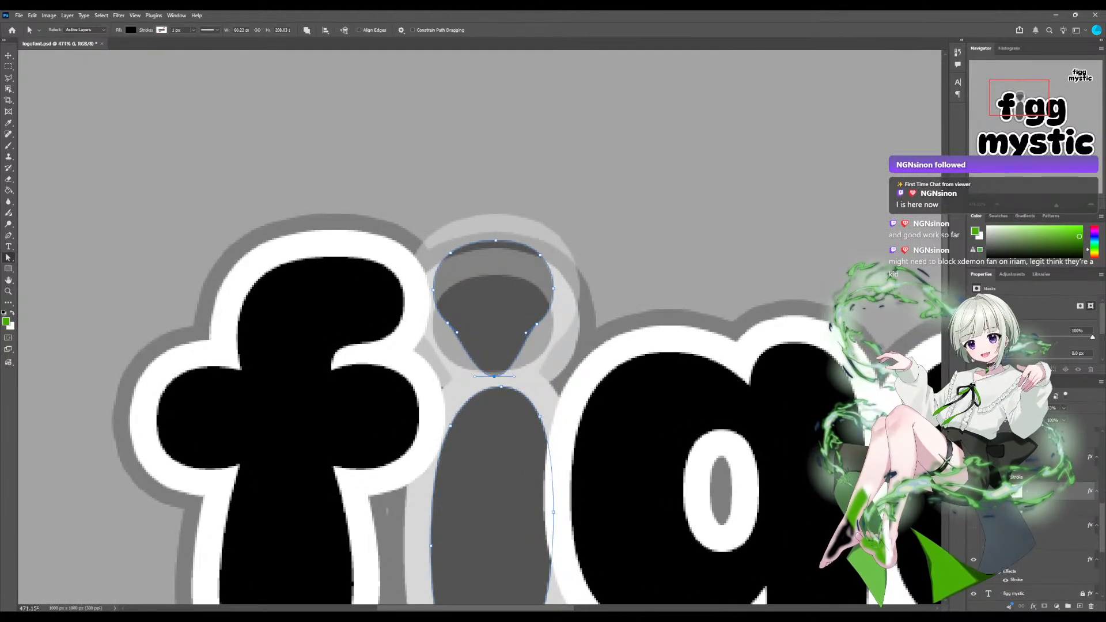
key("Up")
key("Up")
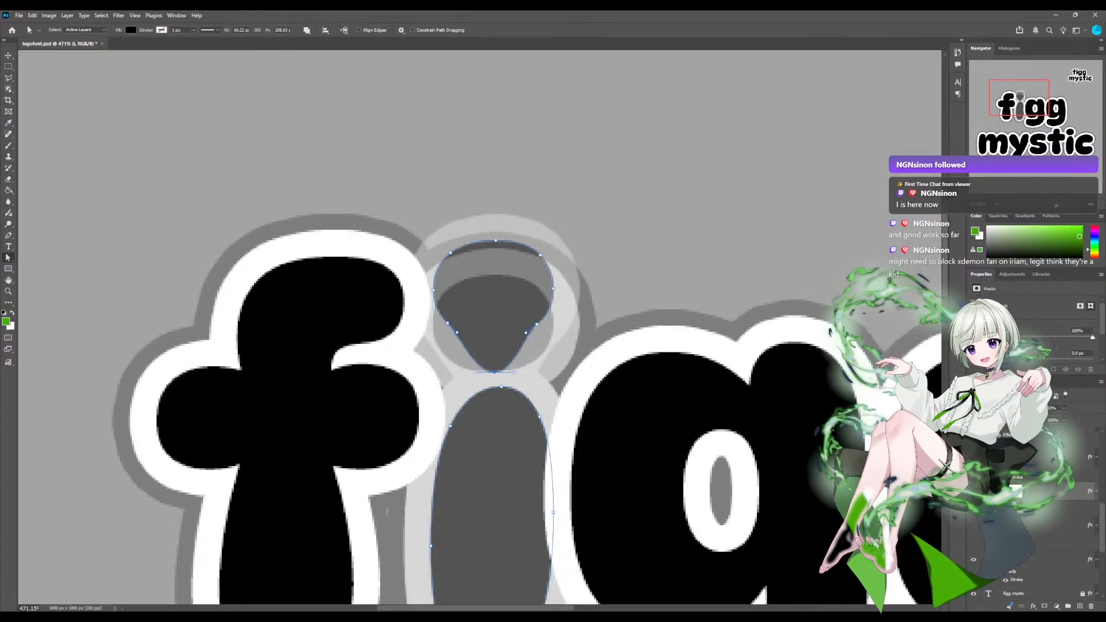
key("Up")
key("Up")
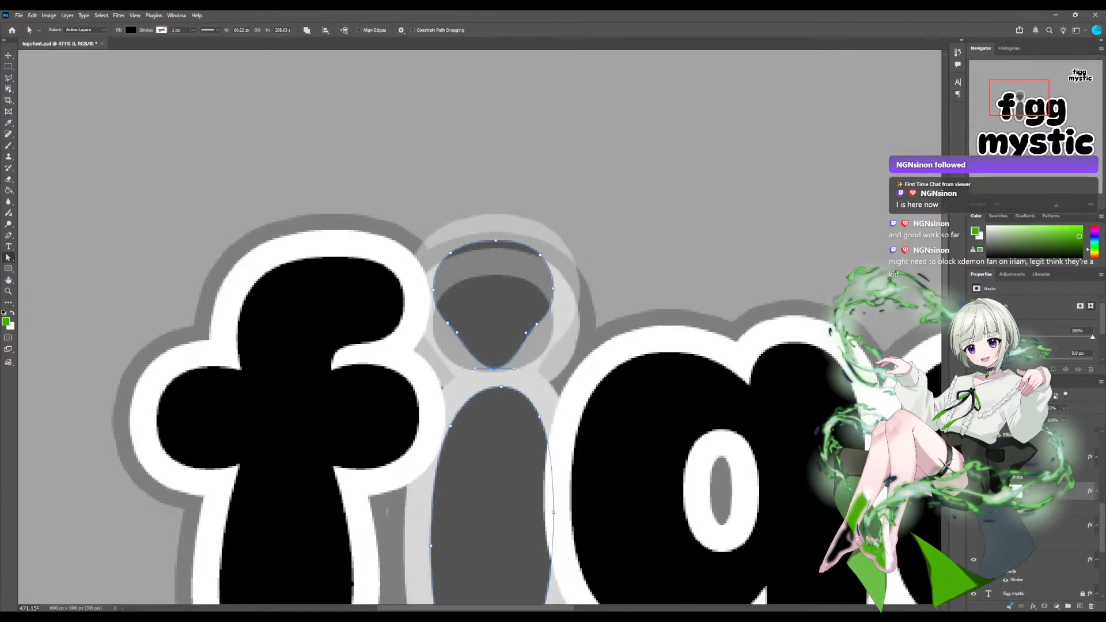
key("Down")
key("Down")
key("Up")
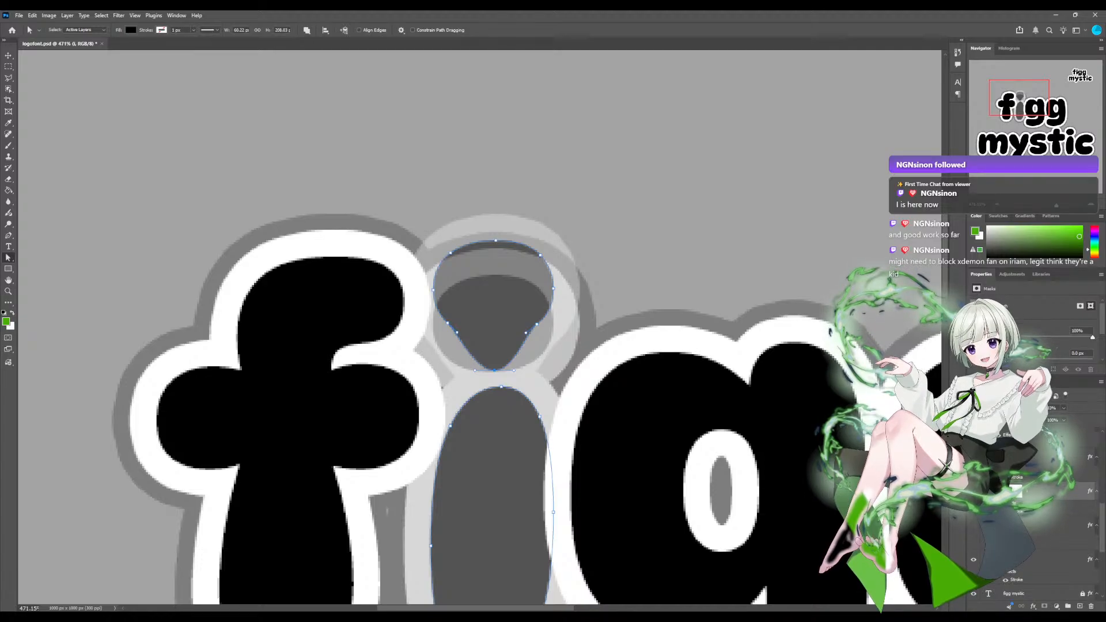
Pull the top anchor of the i's dot up into a point and adjust its upper curve handles to form a diamond.
left_click_drag(496, 240, 496, 187)
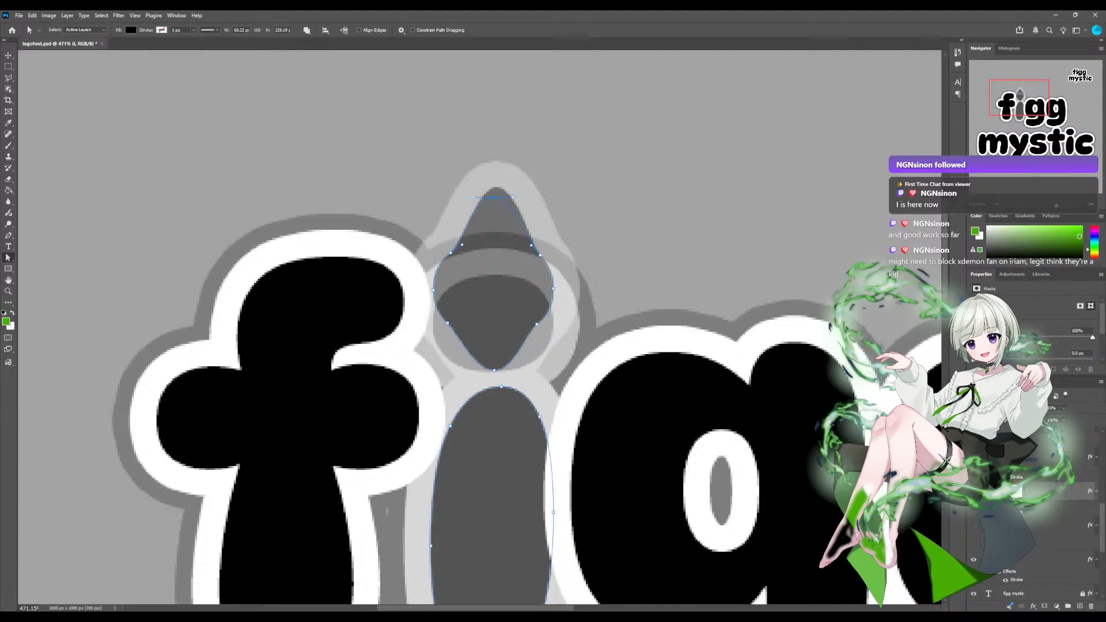
key("ctrl+z")
key("Escape")
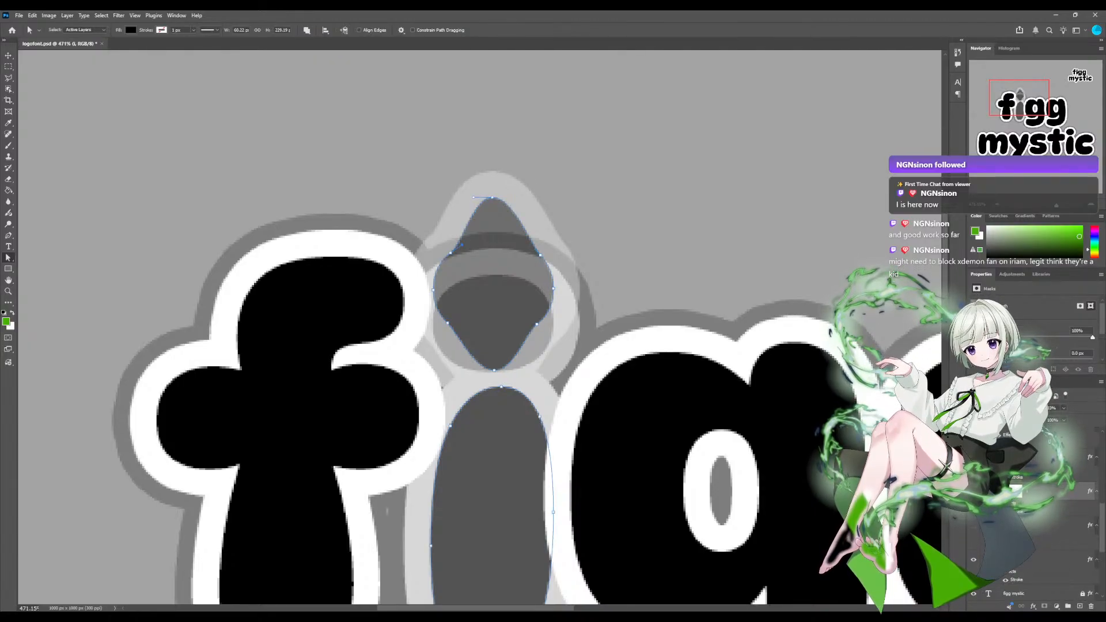
left_click_drag(459, 238, 459, 236)
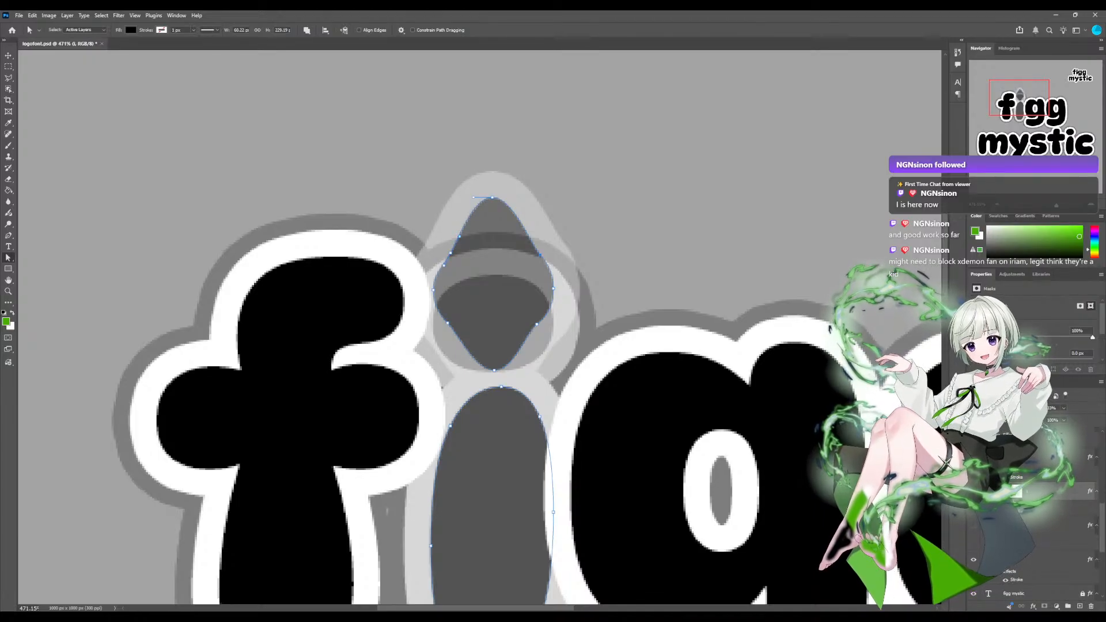
left_click(540, 255)
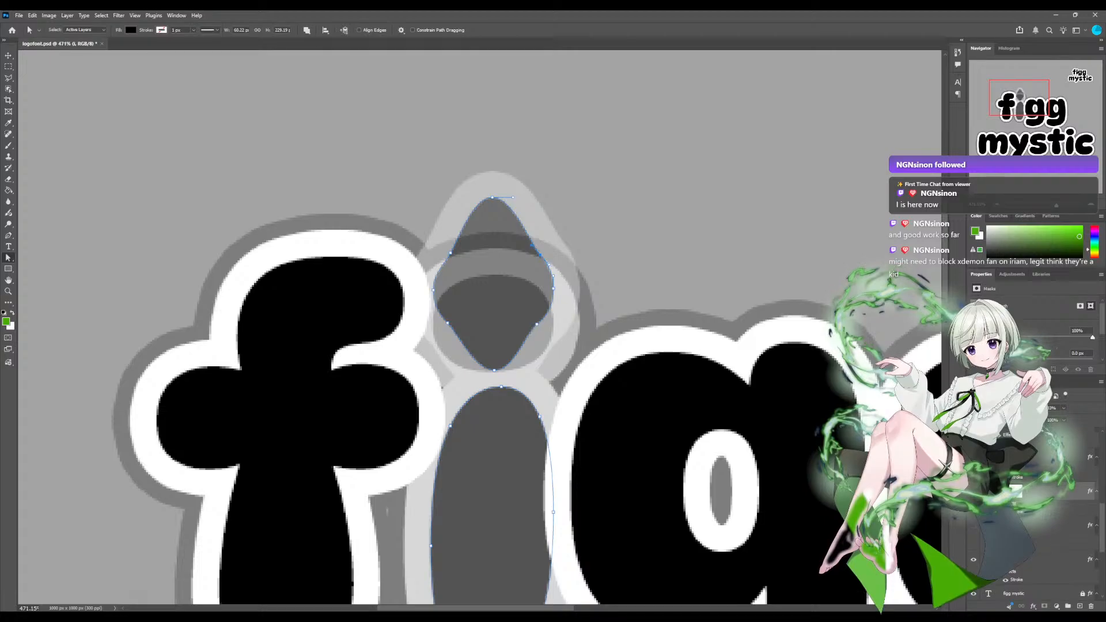
mouse_move(533, 243)
left_mouse_down()
mouse_move(536, 190)
mouse_move(528, 239)
left_mouse_up()
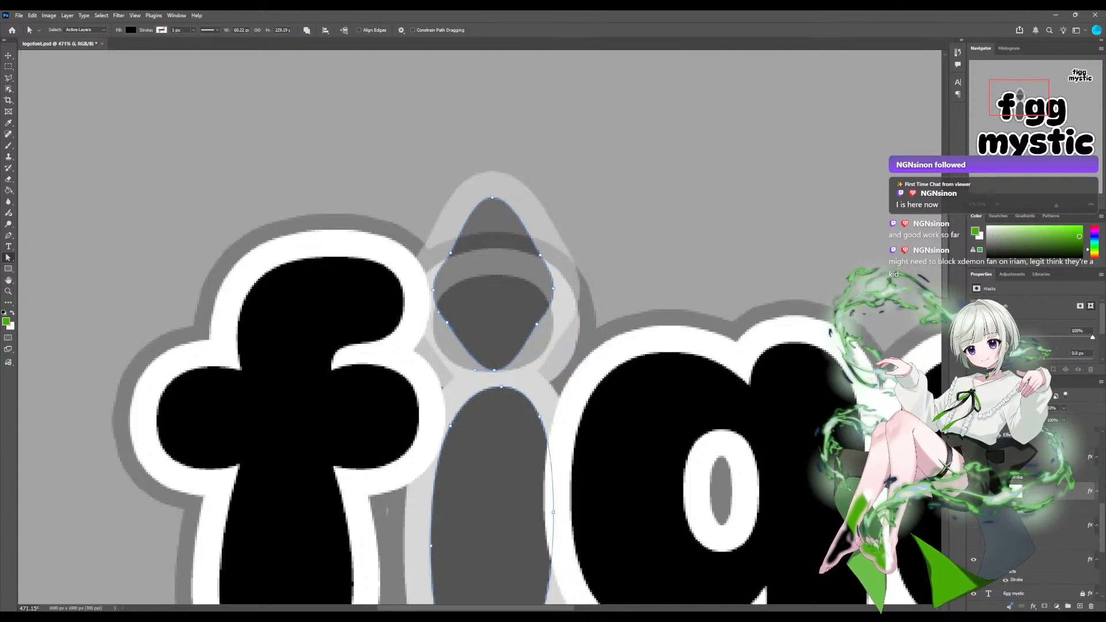
key("Escape")
Restore the i shape layer to 100% opacity and check its diamond dot against the rest of the logo.
scroll(479, 329, "up", 1)
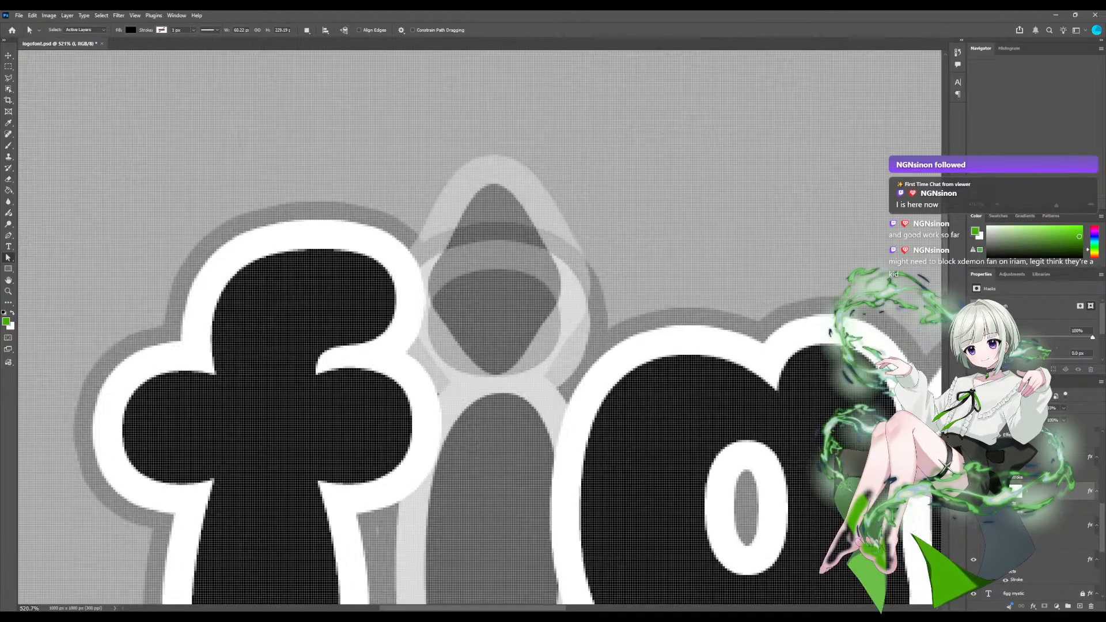
scroll(479, 329, "down", 14)
scroll(479, 328, "up", 3)
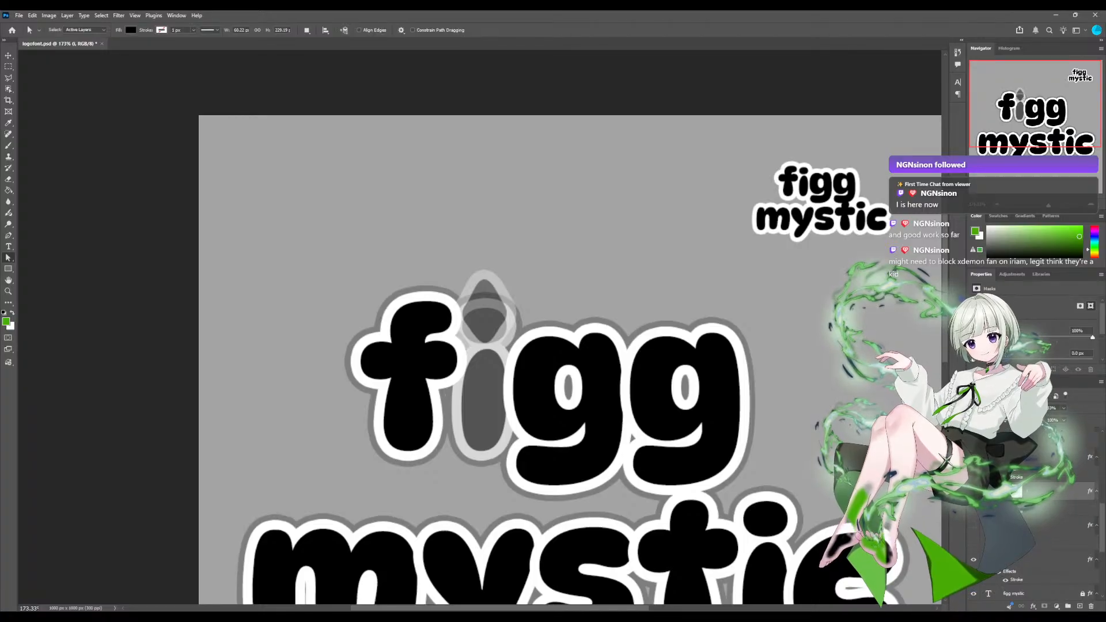
key("0")
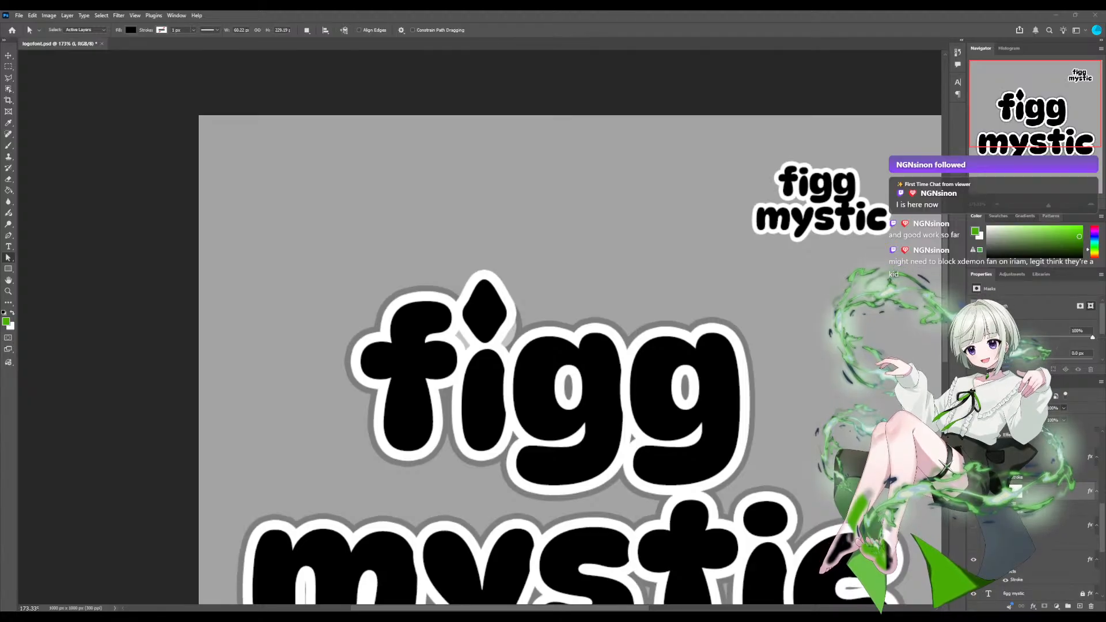
scroll(480, 327, "up", 5)
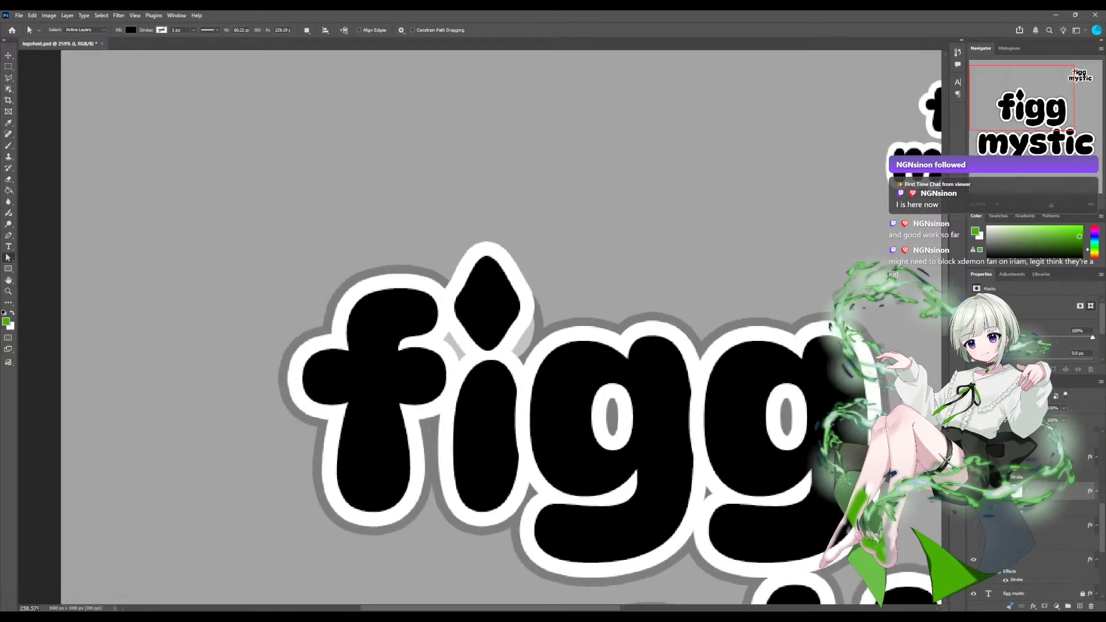
scroll(480, 327, "up", 1)
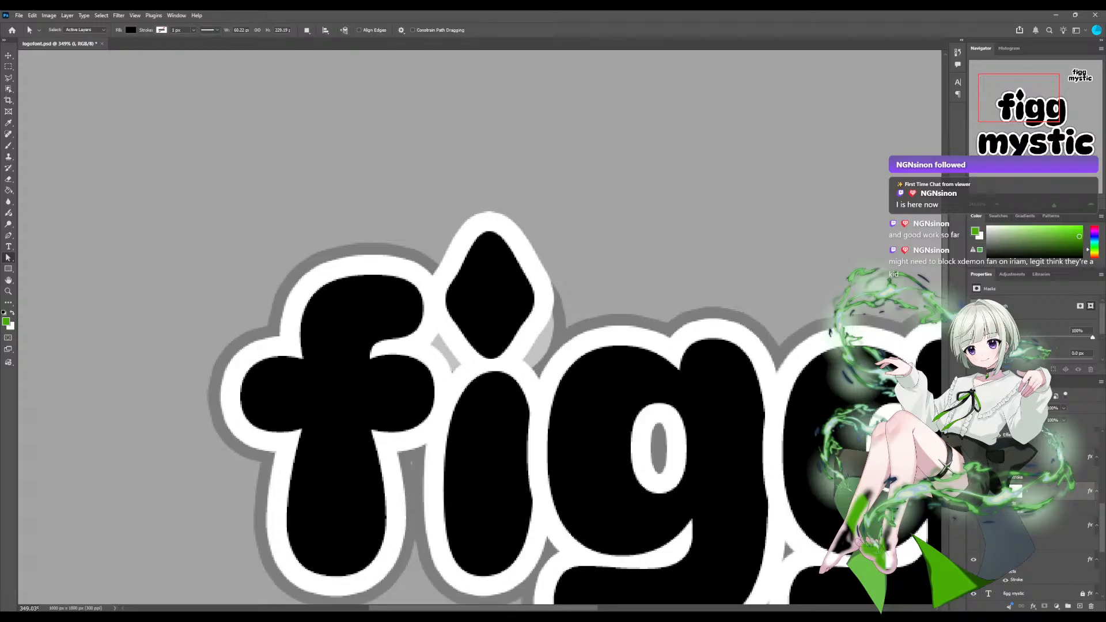
Shift the upper side anchors of the i's diamond dot slightly up and inward to balance its two upper edges.
left_click(490, 300)
left_click_drag(521, 325, 460, 330)
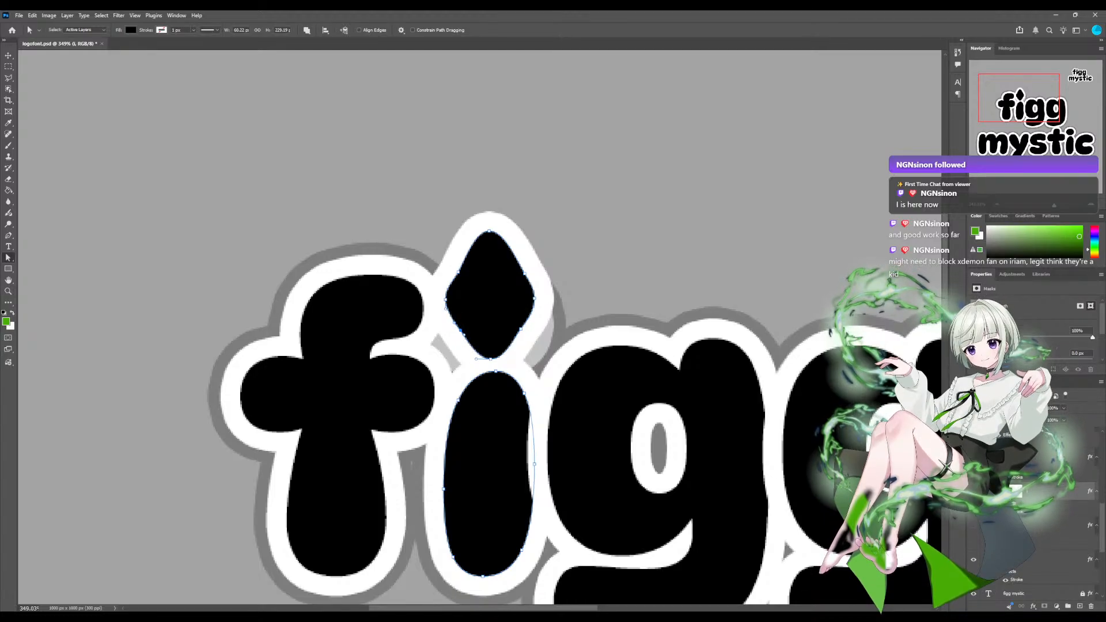
left_click_drag(458, 272, 459, 267)
left_click_drag(525, 273, 519, 269)
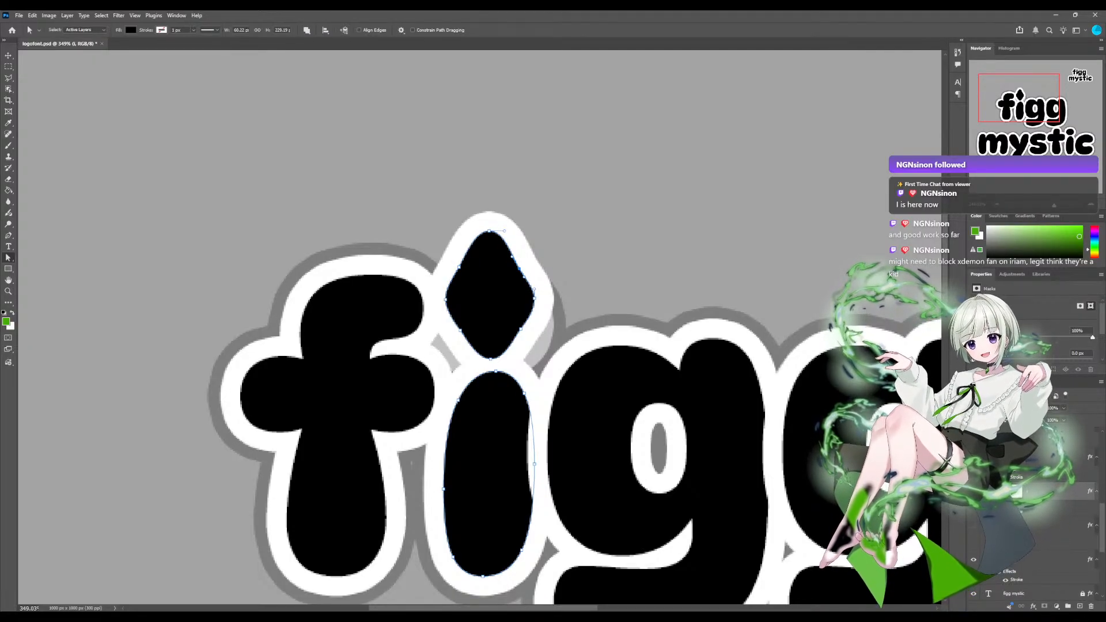
left_click_drag(522, 267, 519, 266)
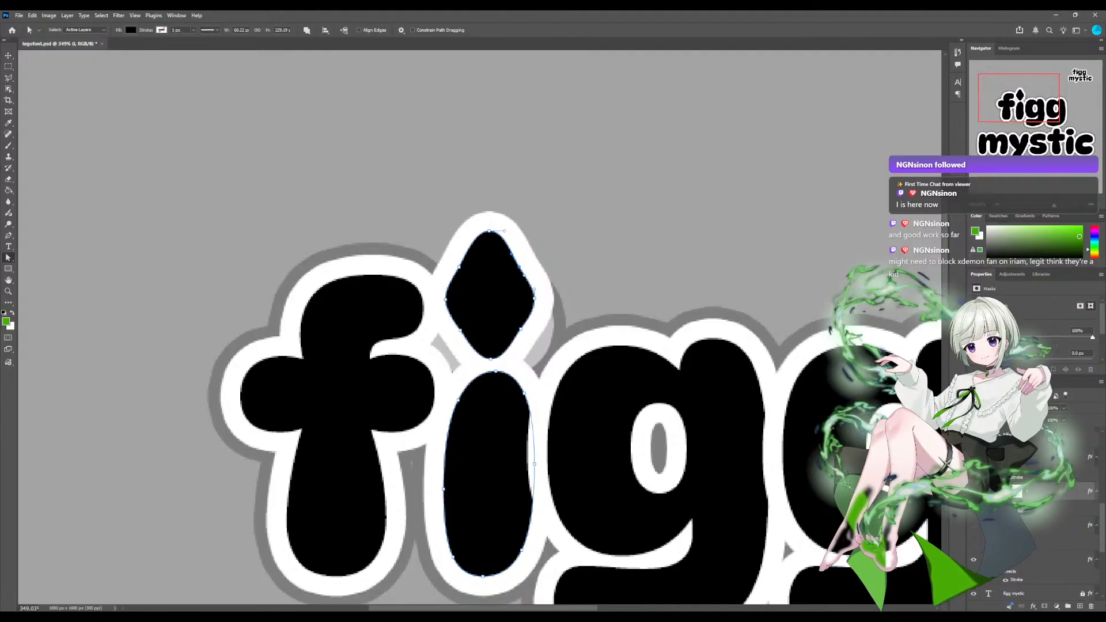
Adjust the lower side anchors of the i's diamond dot to refine the taper toward its bottom point.
scroll(478, 339, "down", 1)
scroll(478, 339, "up", 1)
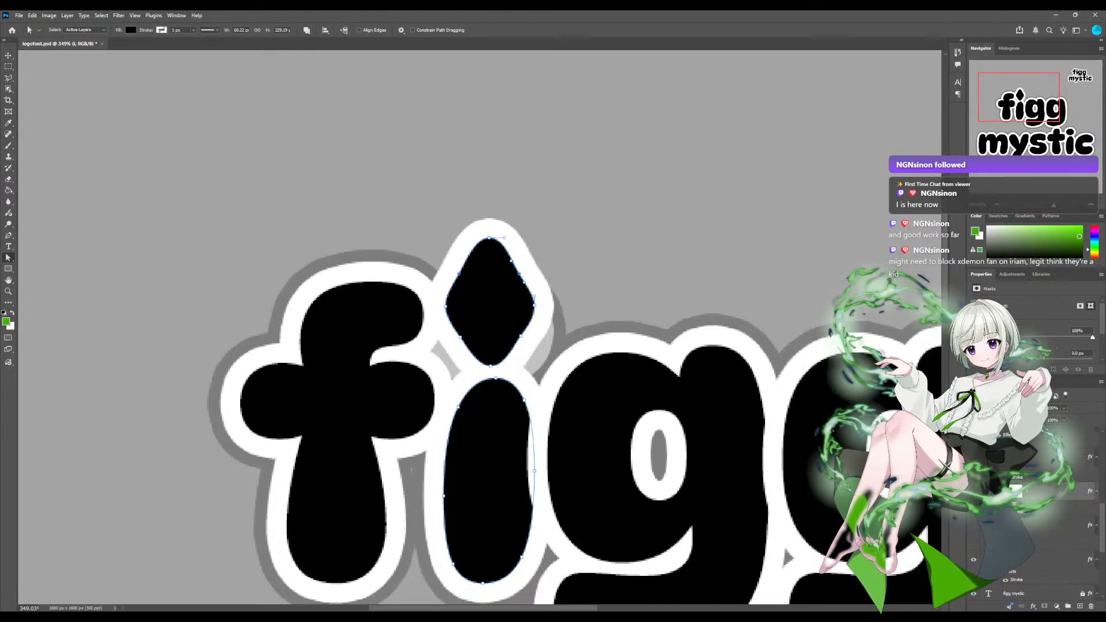
left_click(460, 274)
left_click_drag(459, 337, 516, 337)
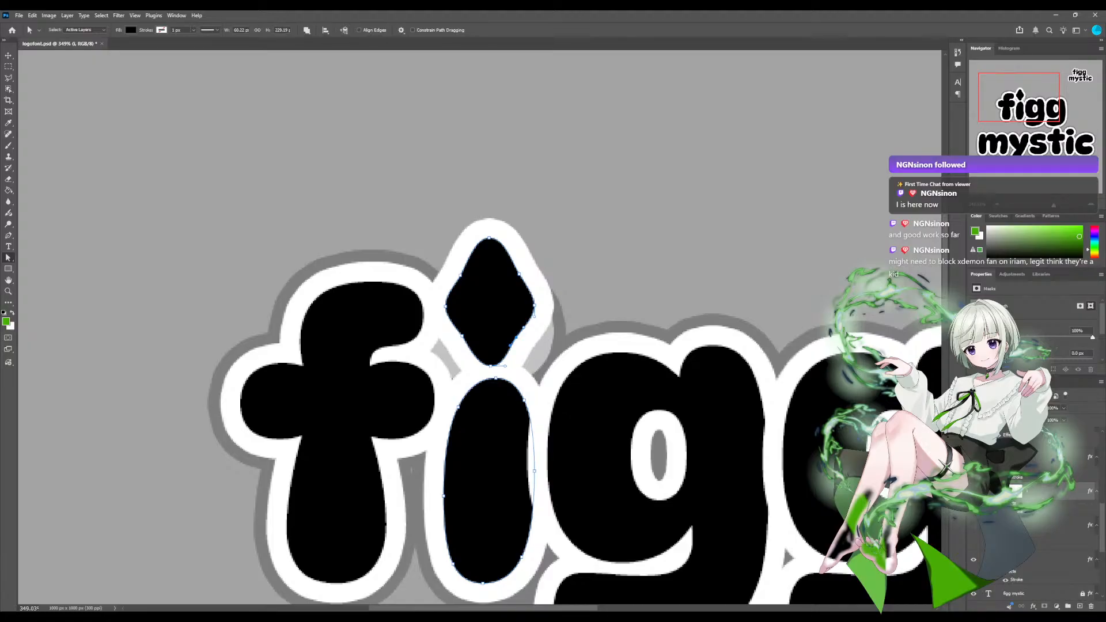
left_click_drag(505, 365, 497, 344)
key("ctrl+z")
left_click_drag(461, 336, 459, 332)
left_click_drag(515, 340, 520, 335)
key("Escape")
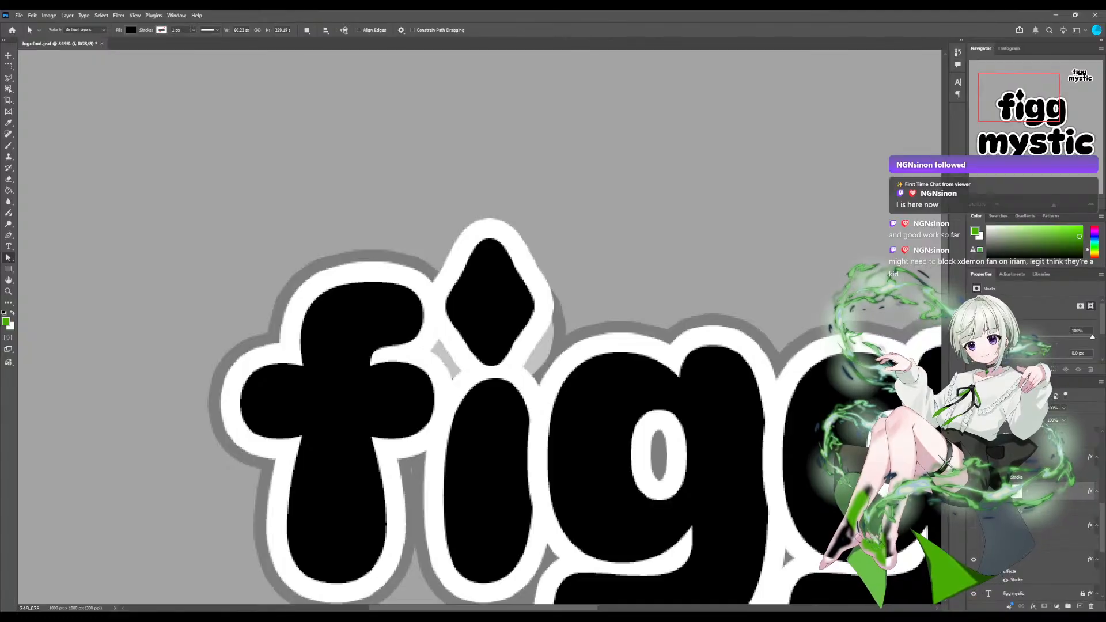
Fine-tune the lower-left and lower-right anchors of the diamond dot so both lower edges slope alike.
left_click(462, 338)
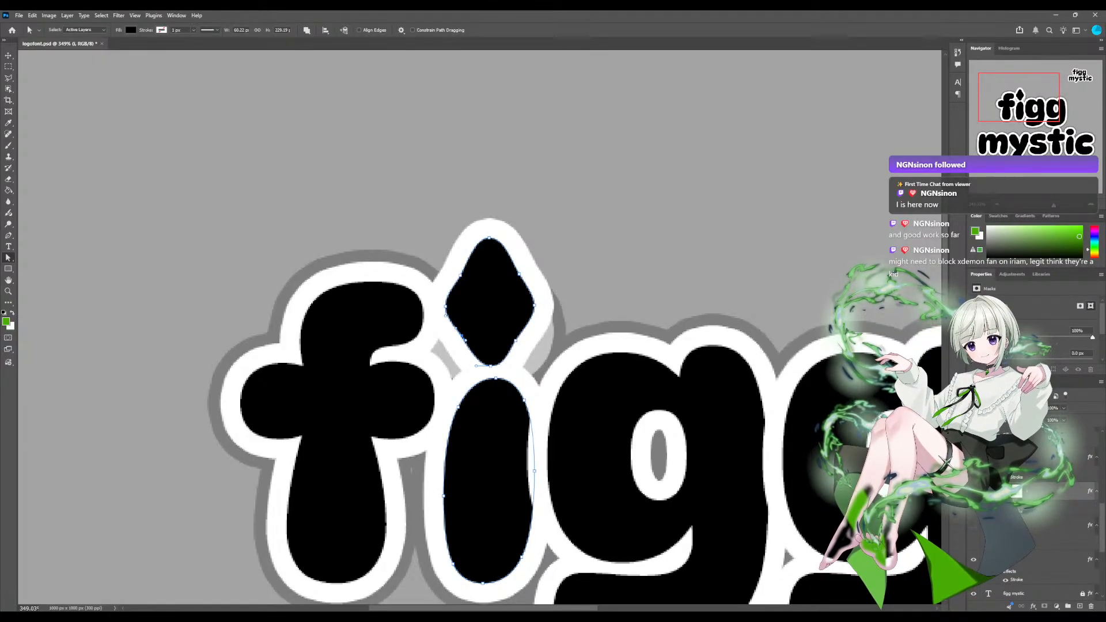
key("Return")
left_click(515, 341)
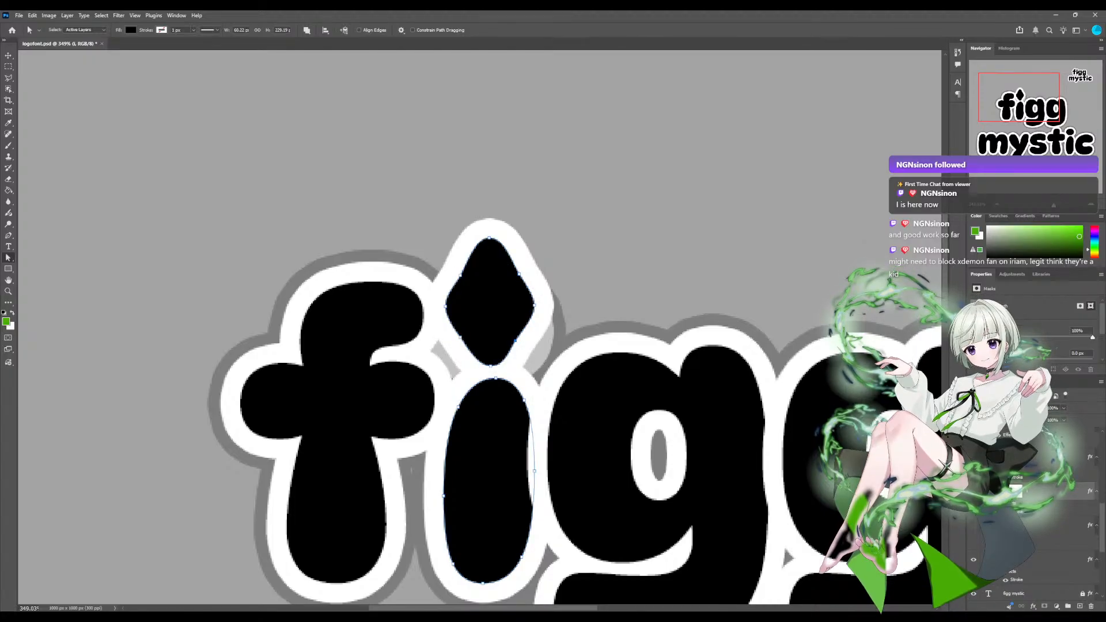
key("Return")
left_click(512, 336)
key("Escape")
View the whole figg mystic logo at a very small size to judge how the diamond dot reads.
scroll(479, 327, "down", 6)
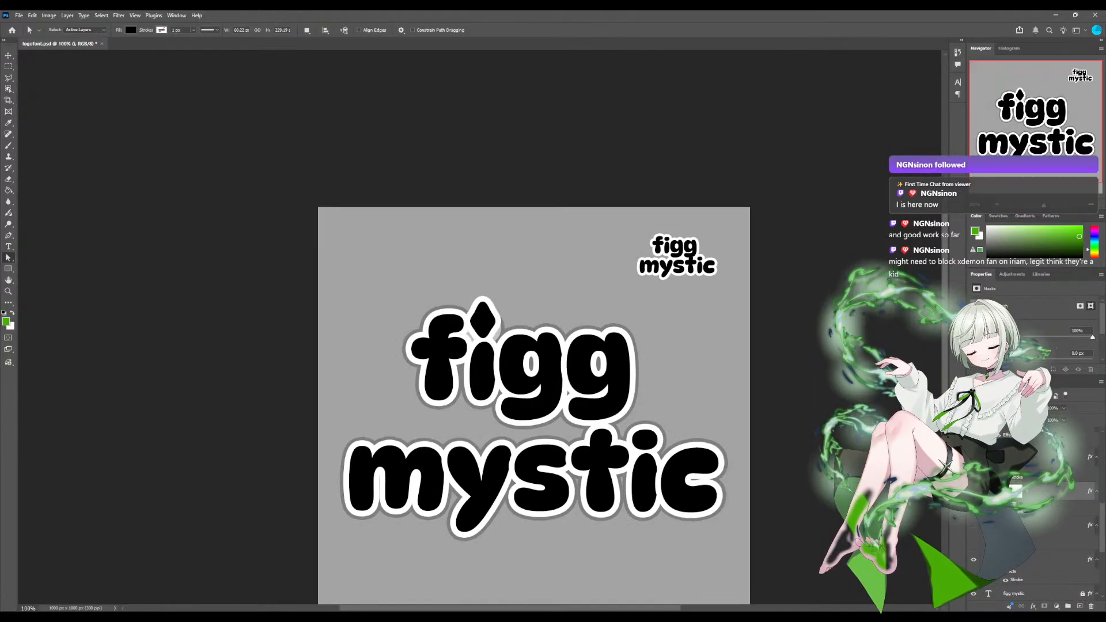
scroll(479, 327, "down", 6)
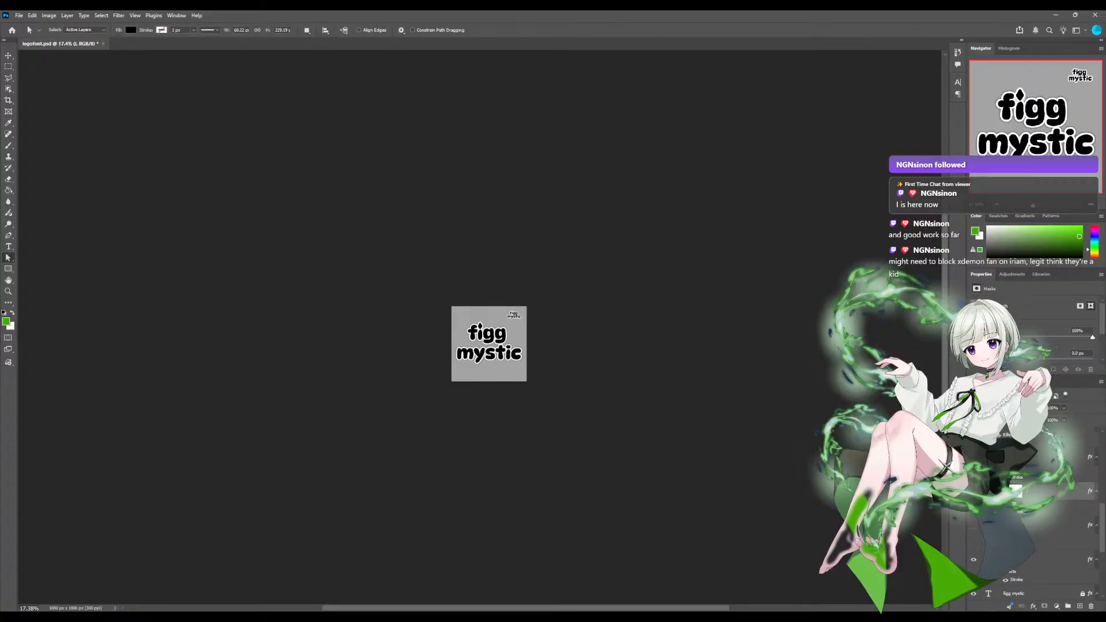
scroll(479, 327, "up", 15)
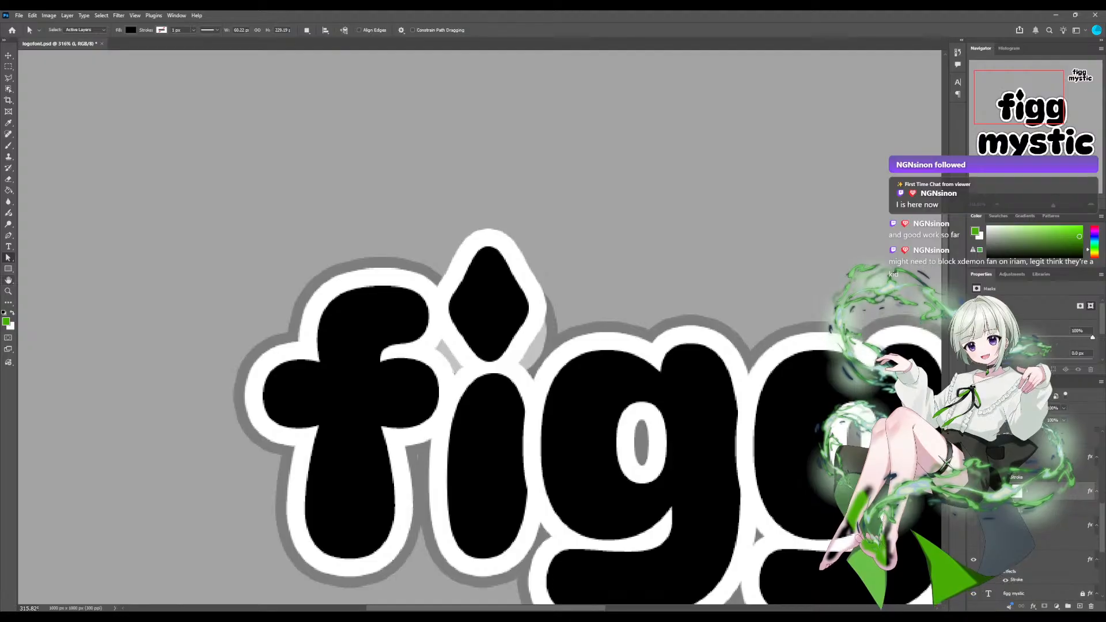
Rotate the canvas view about 90 degrees counterclockwise and show the i's path again to inspect the diamond's symmetry.
key("h")
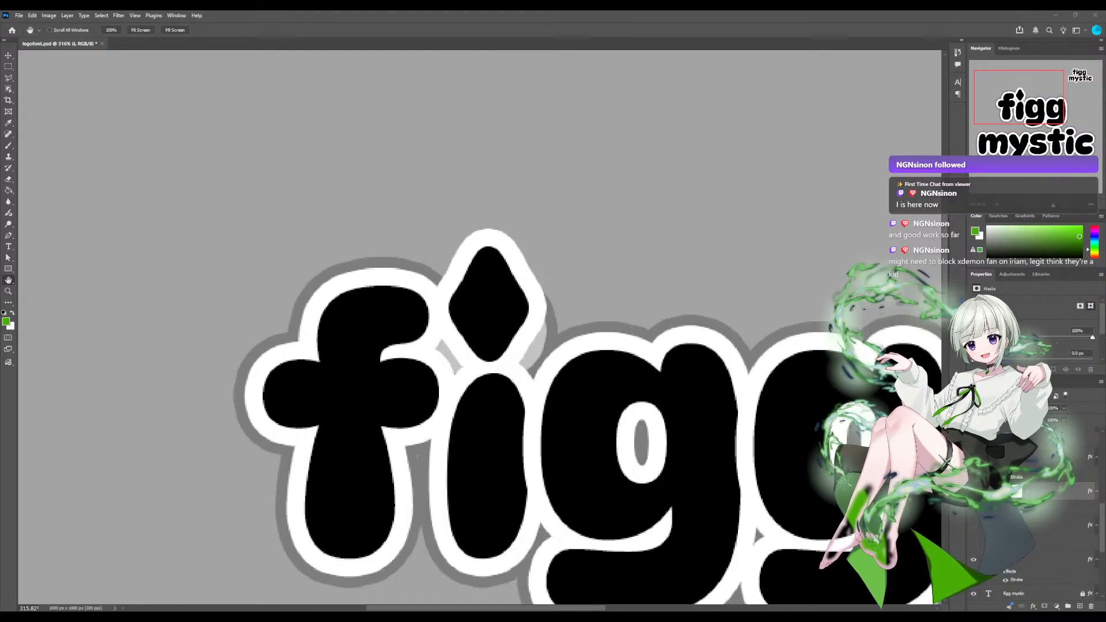
key("r")
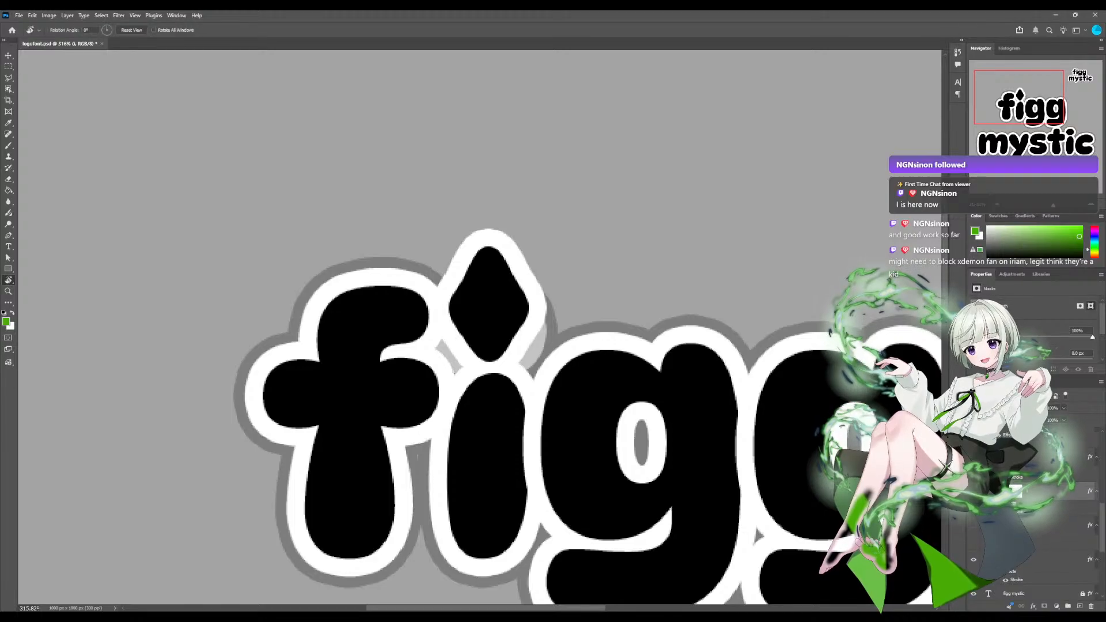
left_click_drag(624, 327, 483, 184)
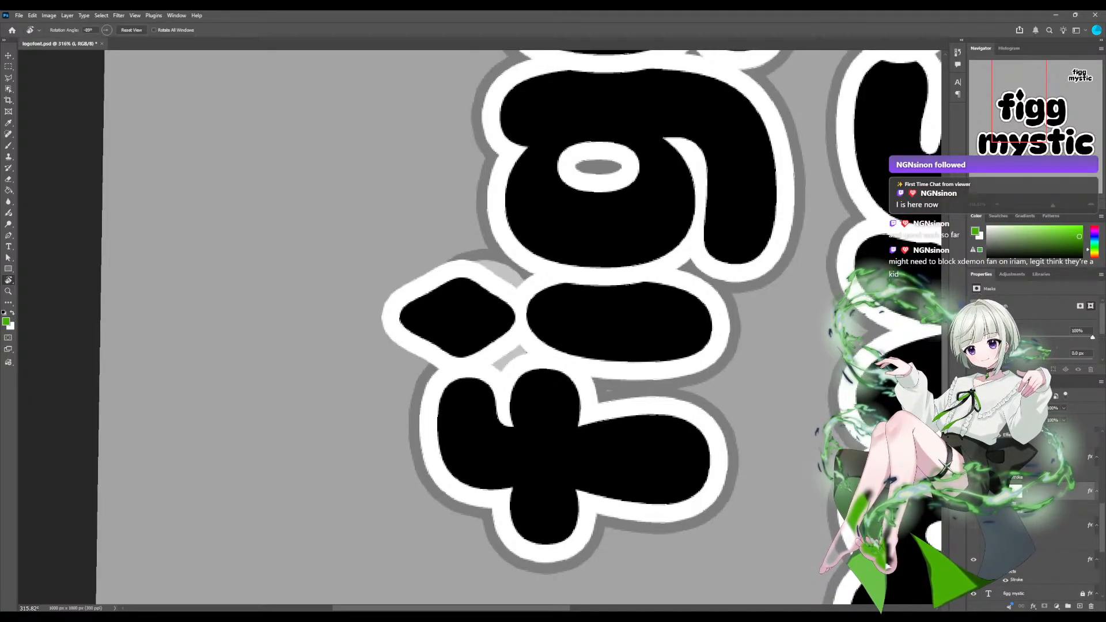
key("a")
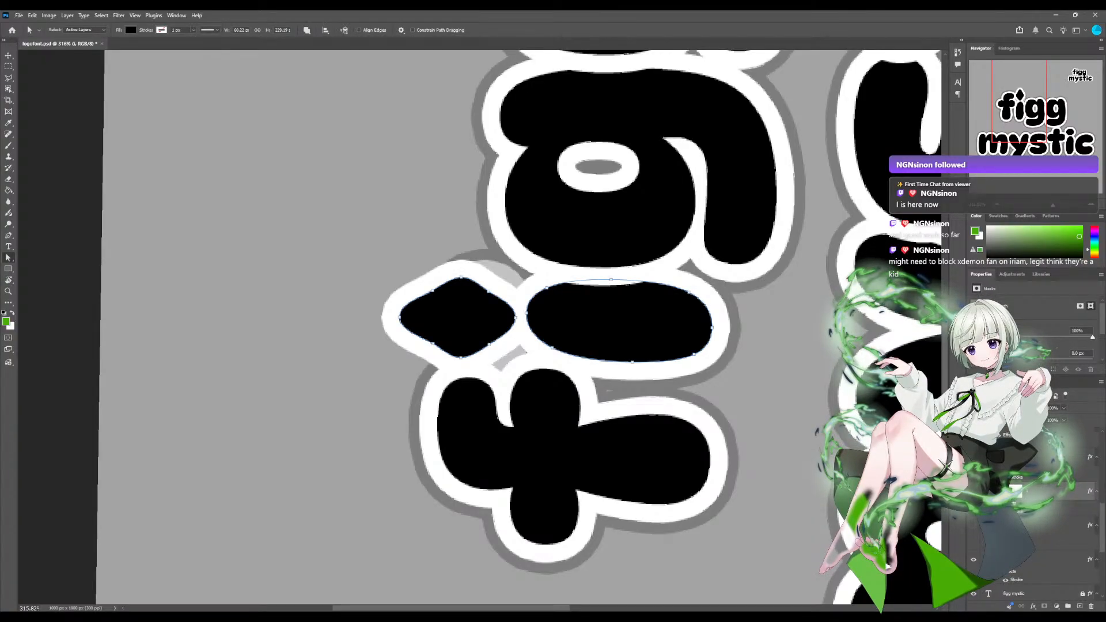
Shift the top point of the i's diamond dot slightly toward its centre, undoing the excess nudges.
key("Down")
key("Down")
key("Down")
key("Down")
key("Down")
key("Down")
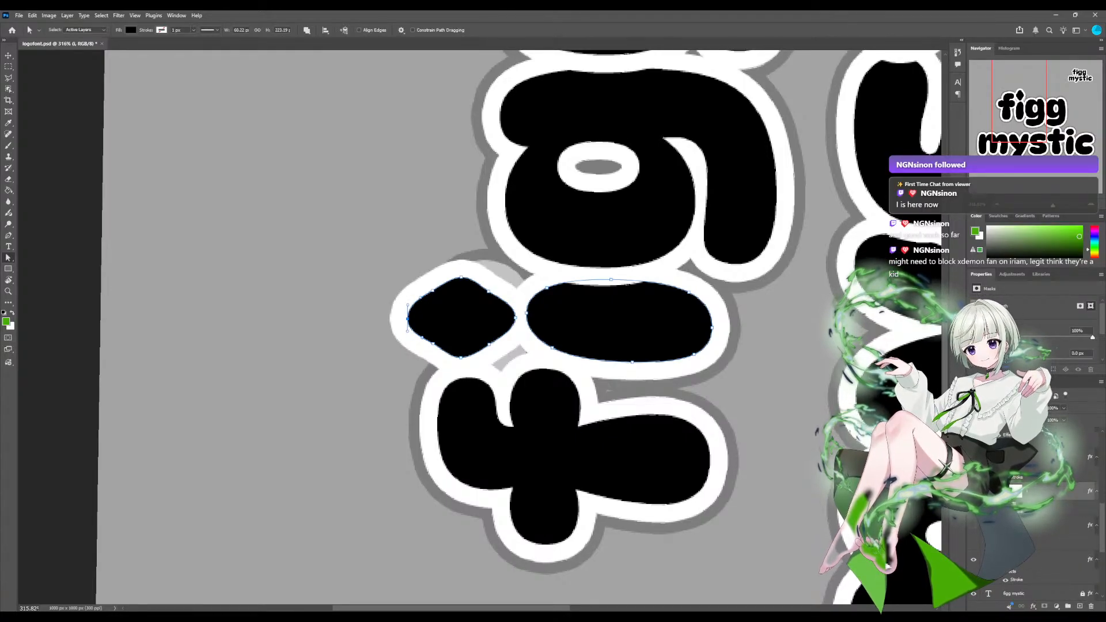
key("ctrl+z")
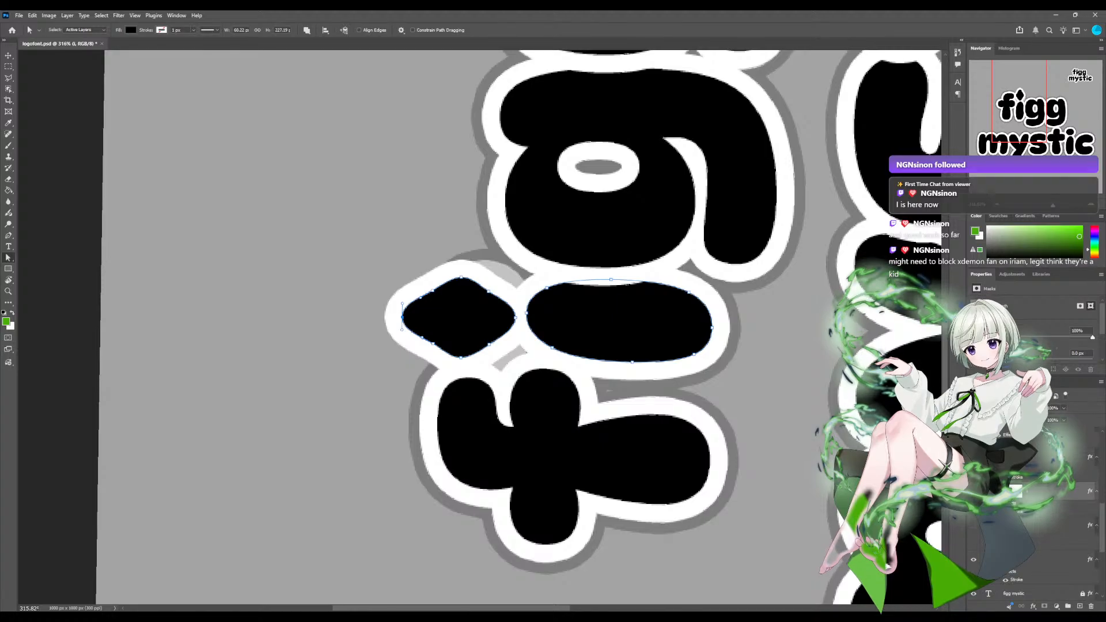
key("ctrl+z")
key("ctrl+z")
Move the diamond dot's upper-left anchor slightly toward the top point to even out the taper.
left_click_drag(433, 343, 431, 343)
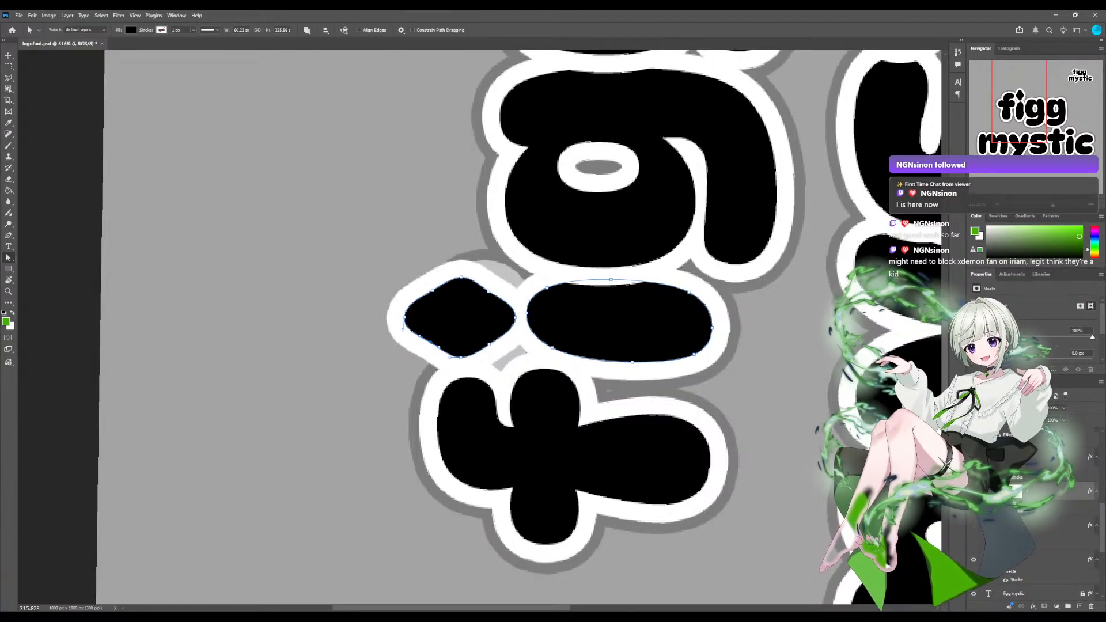
left_click_drag(430, 343, 429, 342)
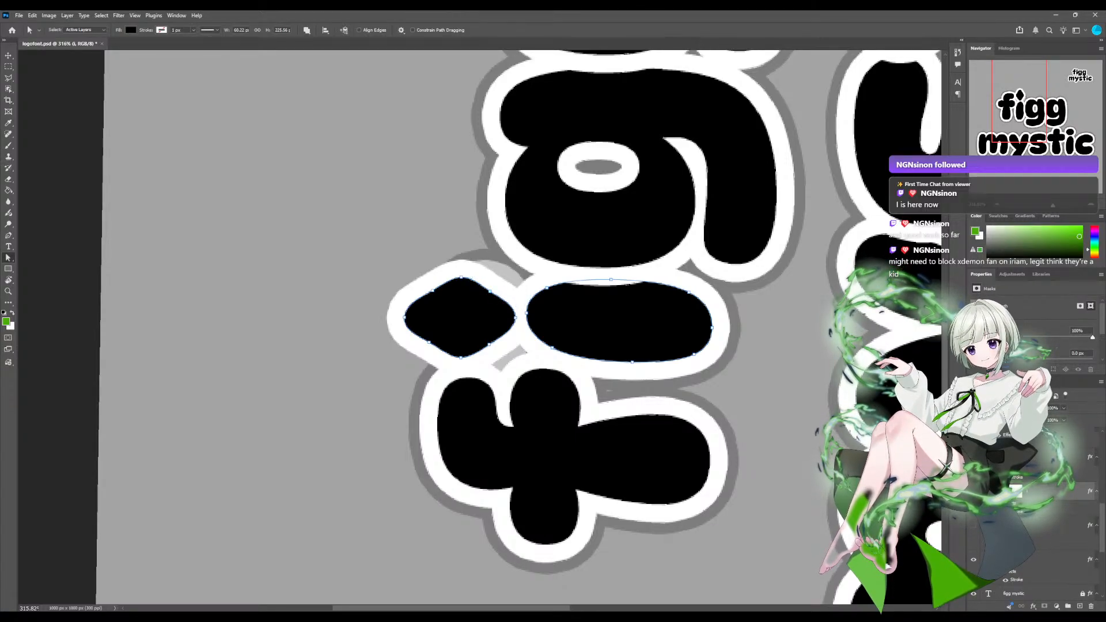
key("Return")
Return the canvas view to upright and examine the i's diamond dot within the logo at several zoom levels.
key("r")
left_click_drag(518, 172, 631, 376)
scroll(583, 397, "down", 2)
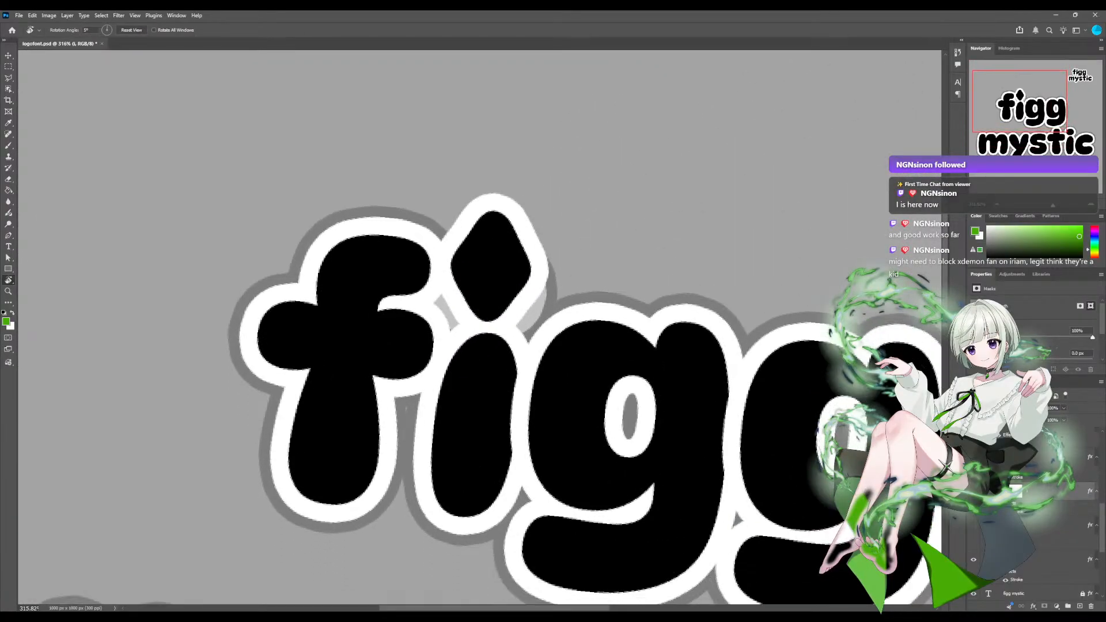
key("ctrl+1")
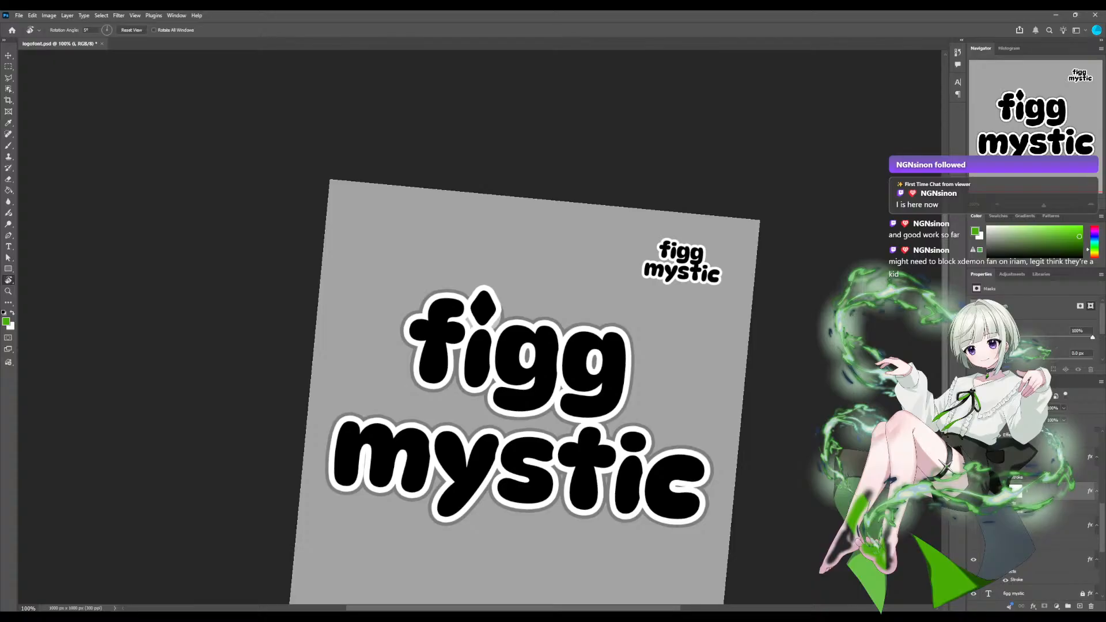
key("Escape")
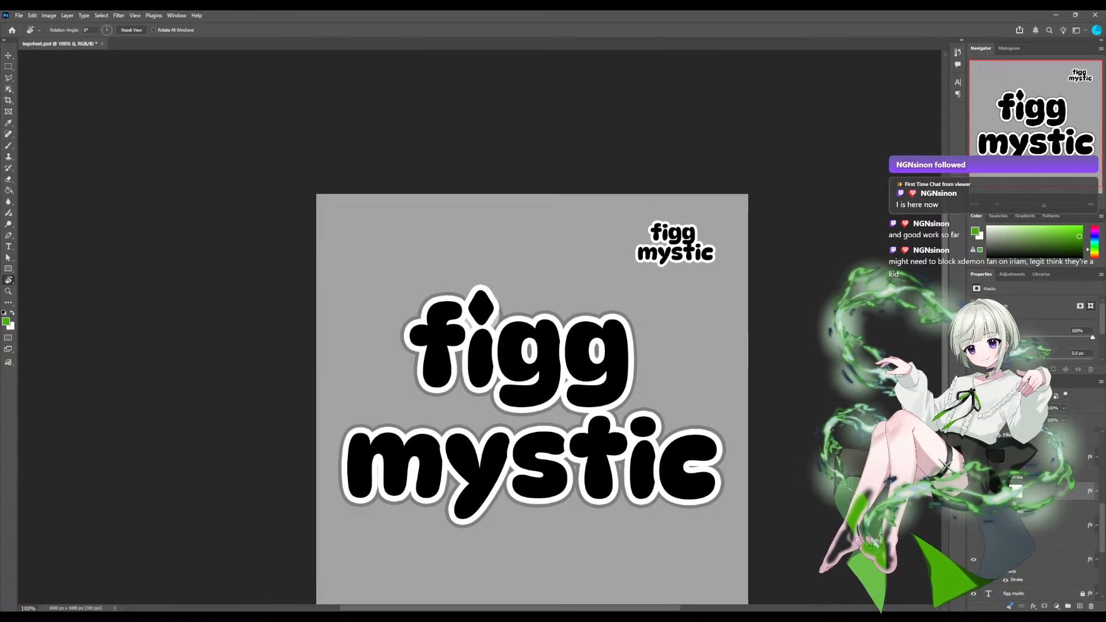
scroll(480, 327, "up", 7)
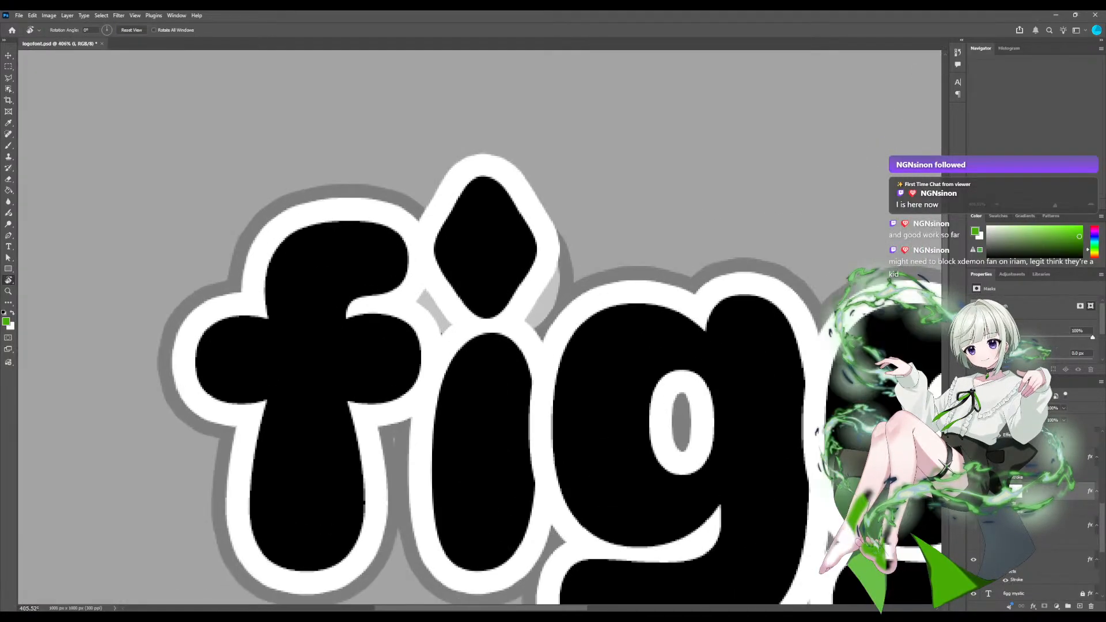
scroll(482, 326, "down", 2)
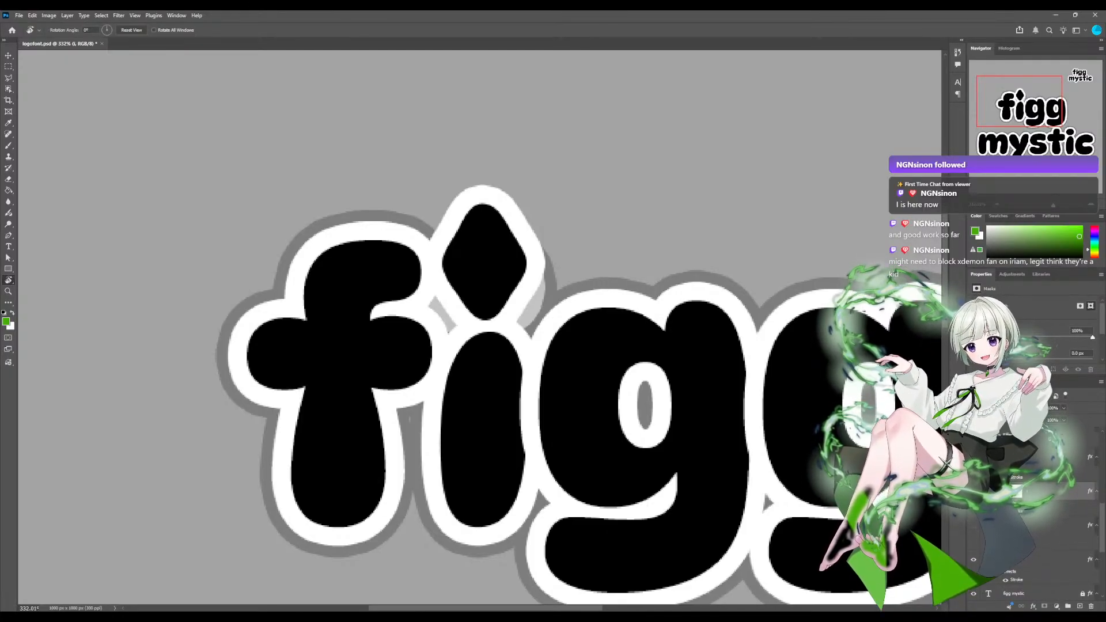
scroll(480, 327, "down", 10)
scroll(480, 327, "up", 4)
scroll(493, 471, "up", 3)
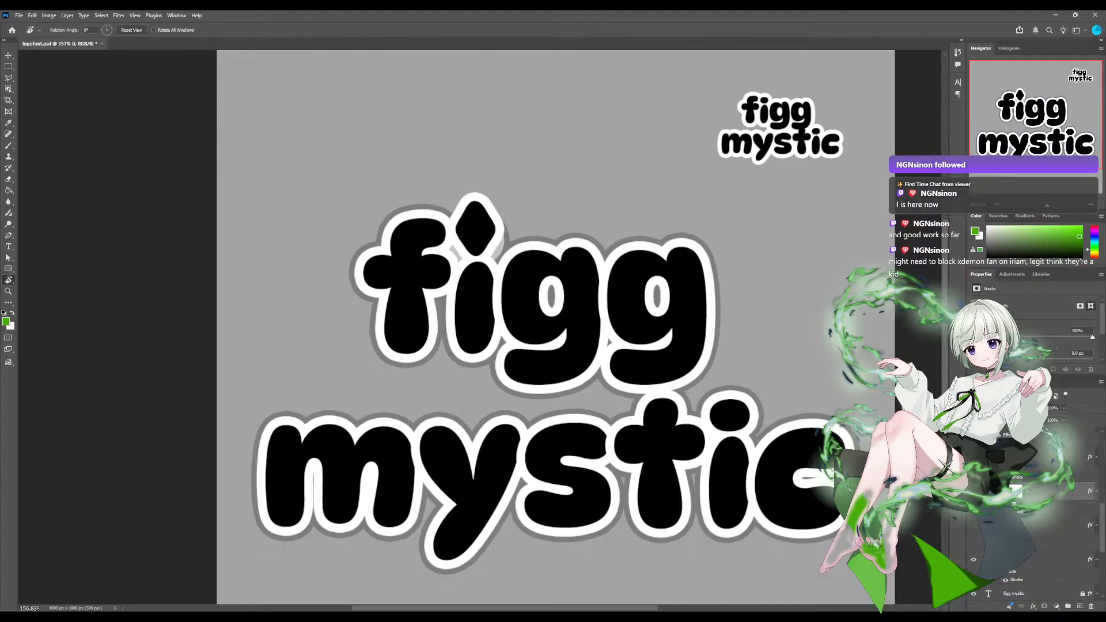
scroll(481, 327, "left", 2)
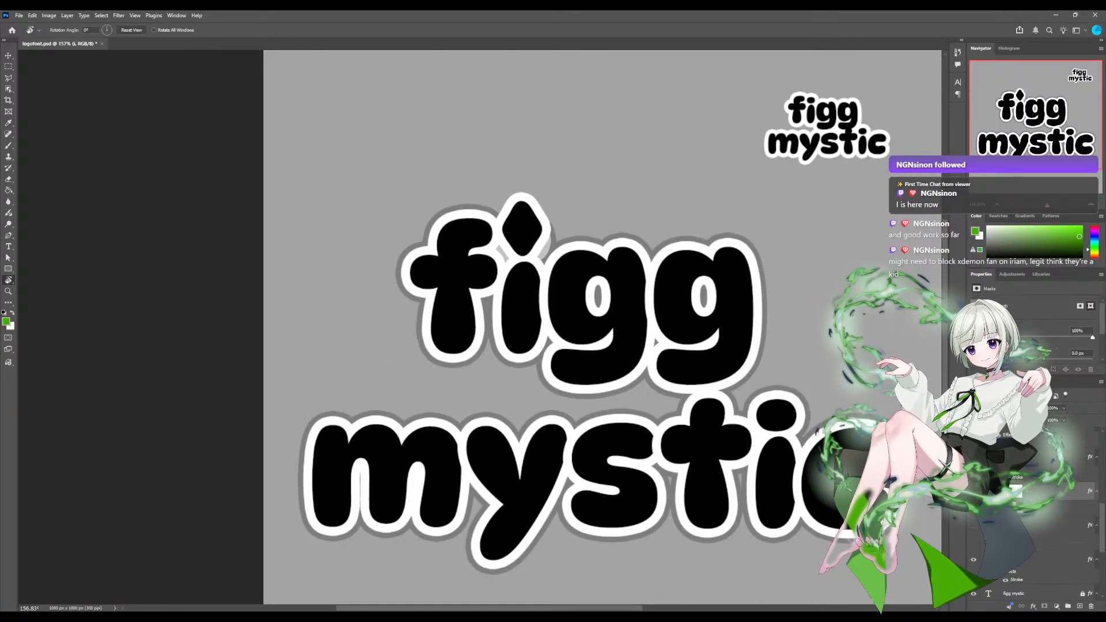
scroll(481, 327, "down", 5)
scroll(481, 327, "up", 3)
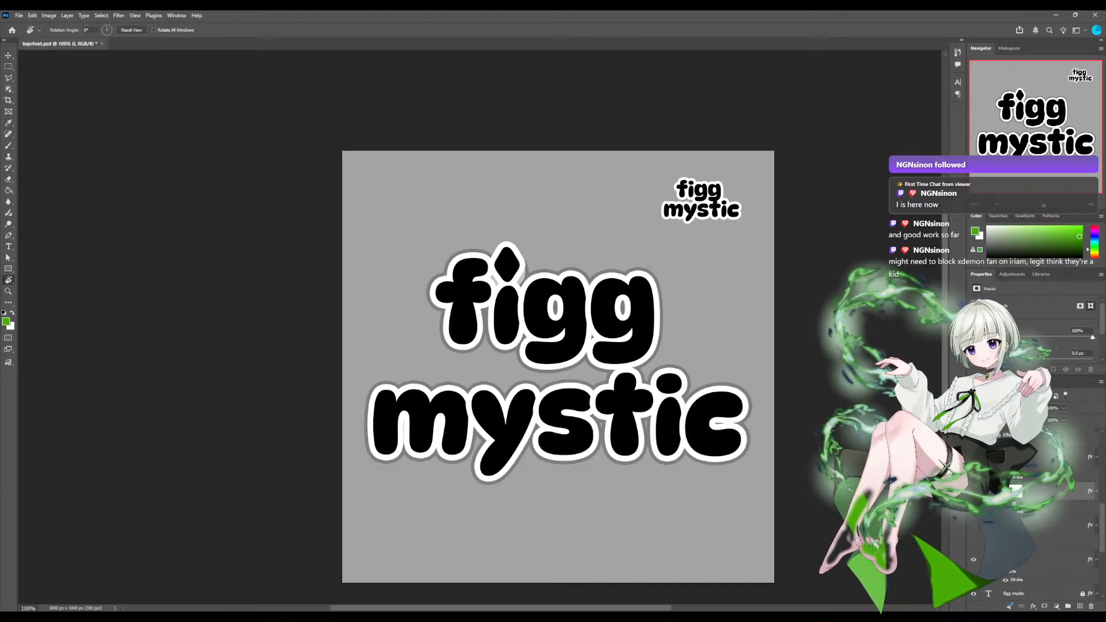
scroll(480, 328, "up", 5)
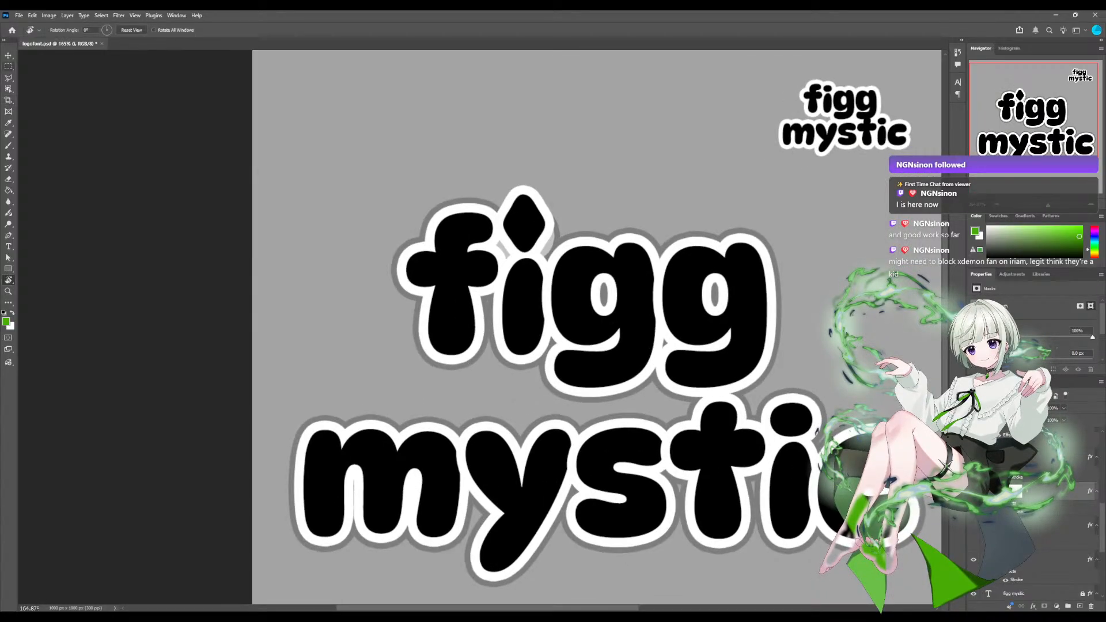
Try to reuse the diamond dot of figg's i on the i of mystic by moving its selected shape there.
key("a")
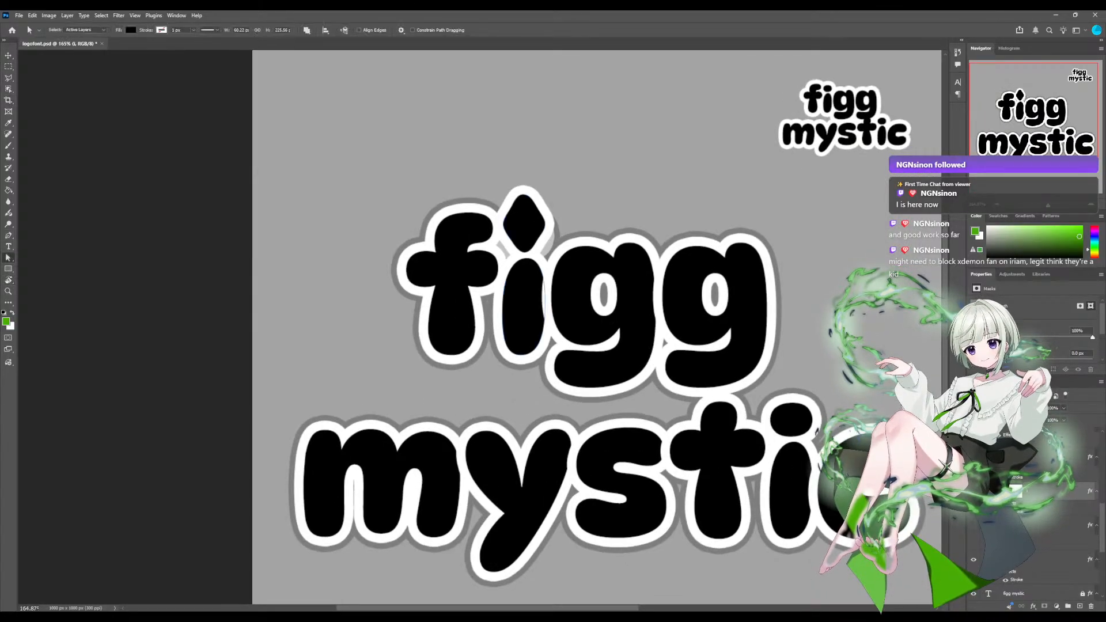
left_click_drag(499, 186, 556, 256)
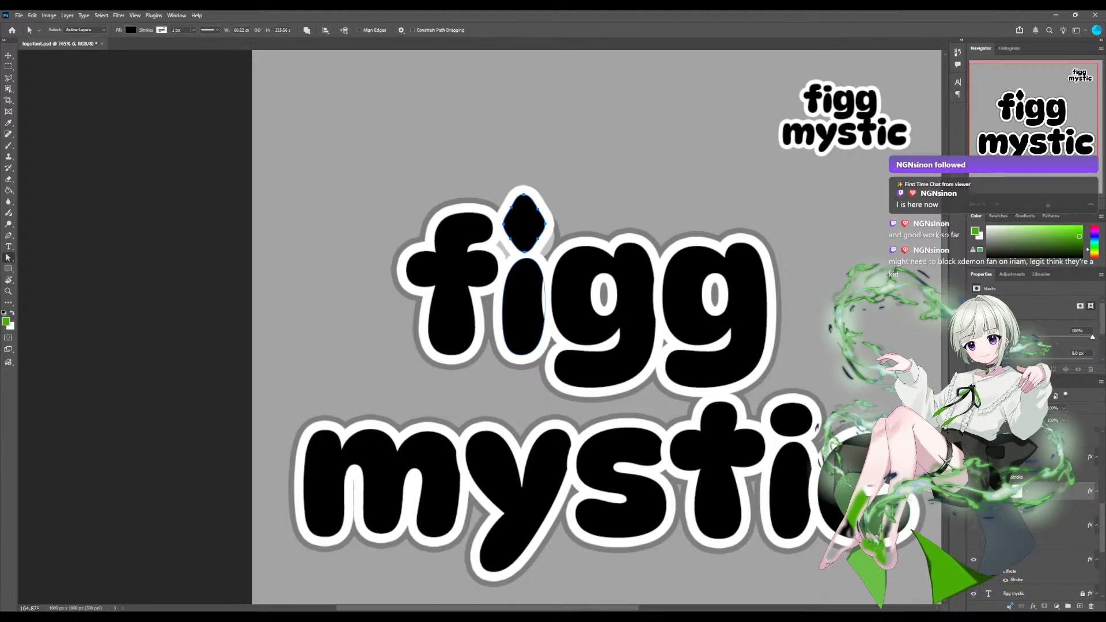
left_click(1054, 524)
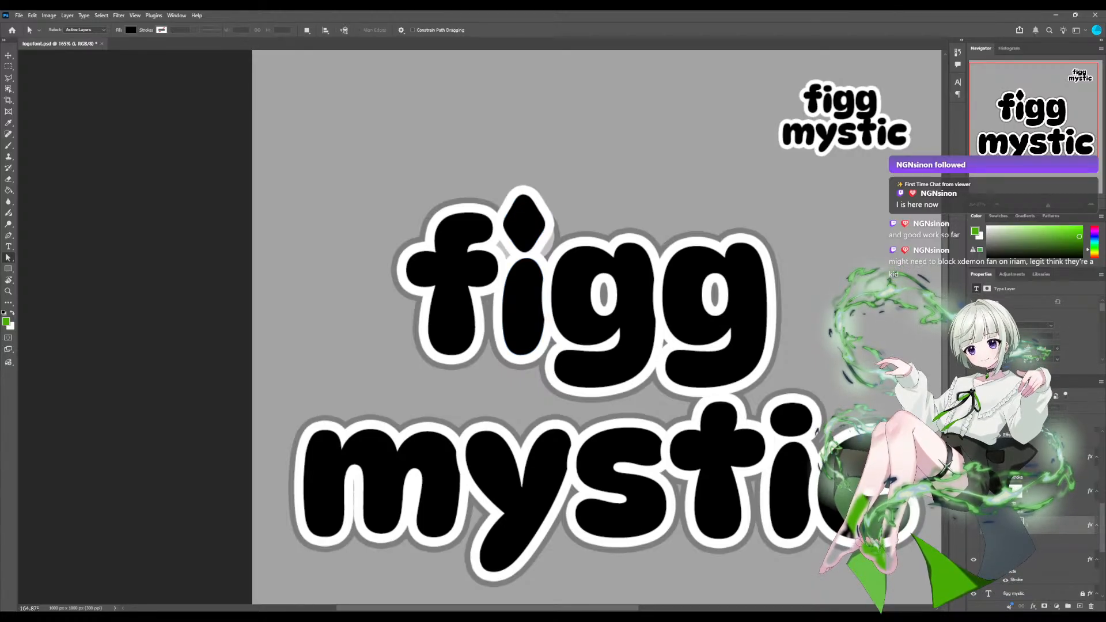
key("v")
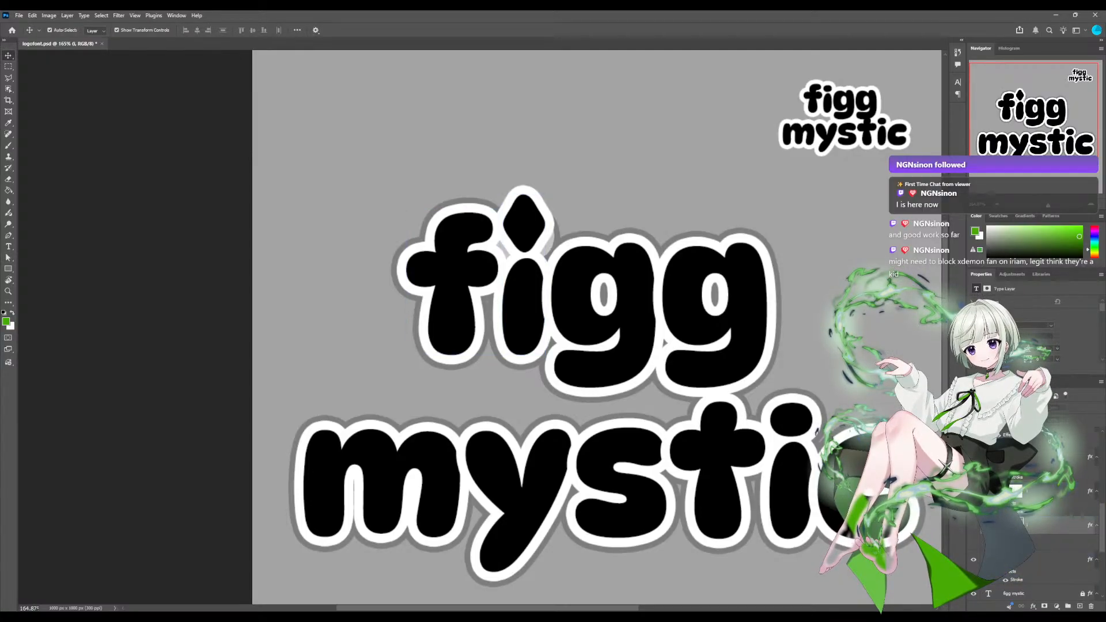
left_click(522, 225)
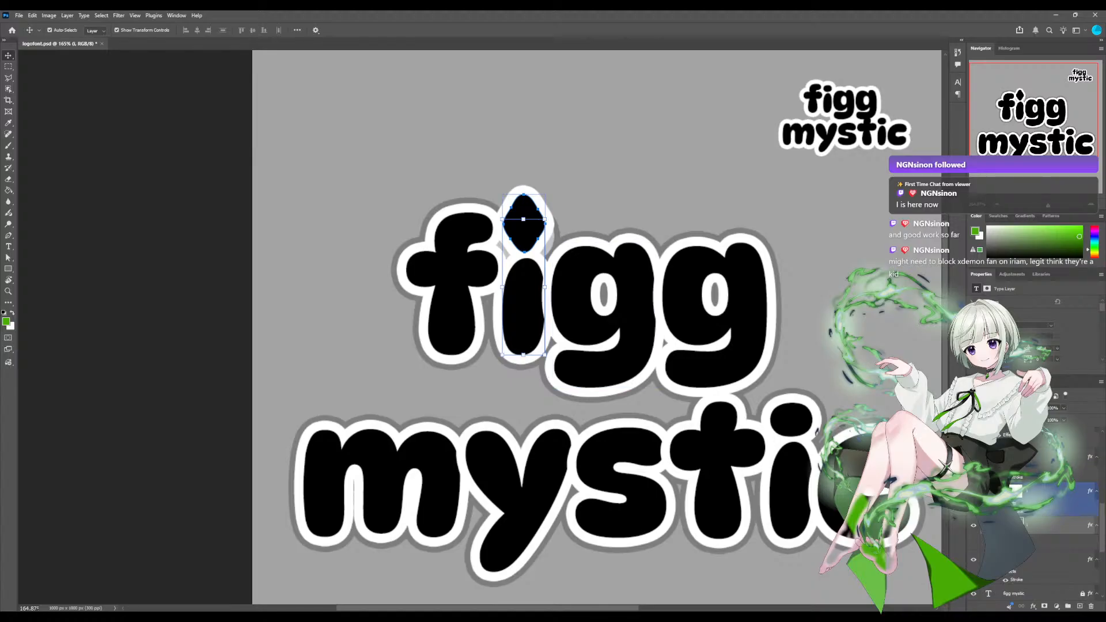
left_click_drag(523, 232, 819, 366)
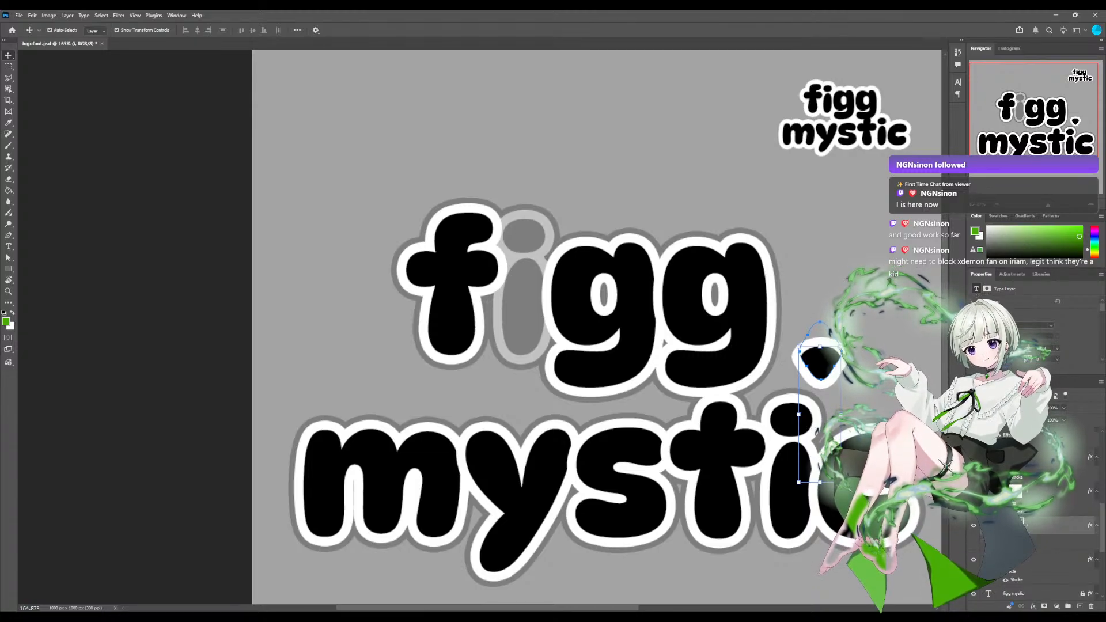
left_click_drag(819, 360, 523, 234)
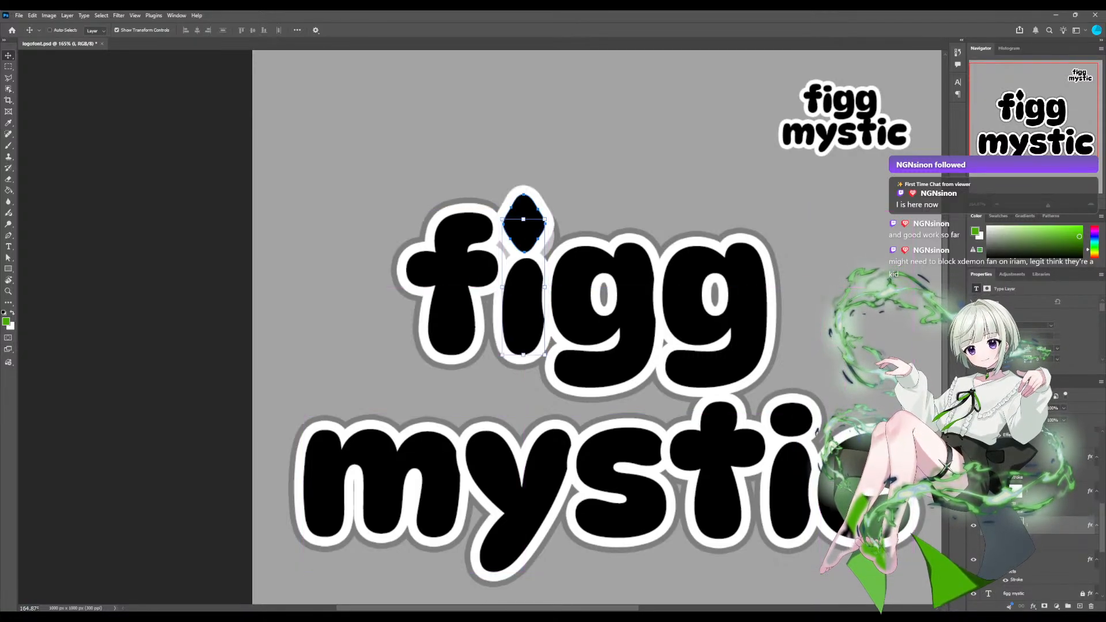
left_click(973, 525)
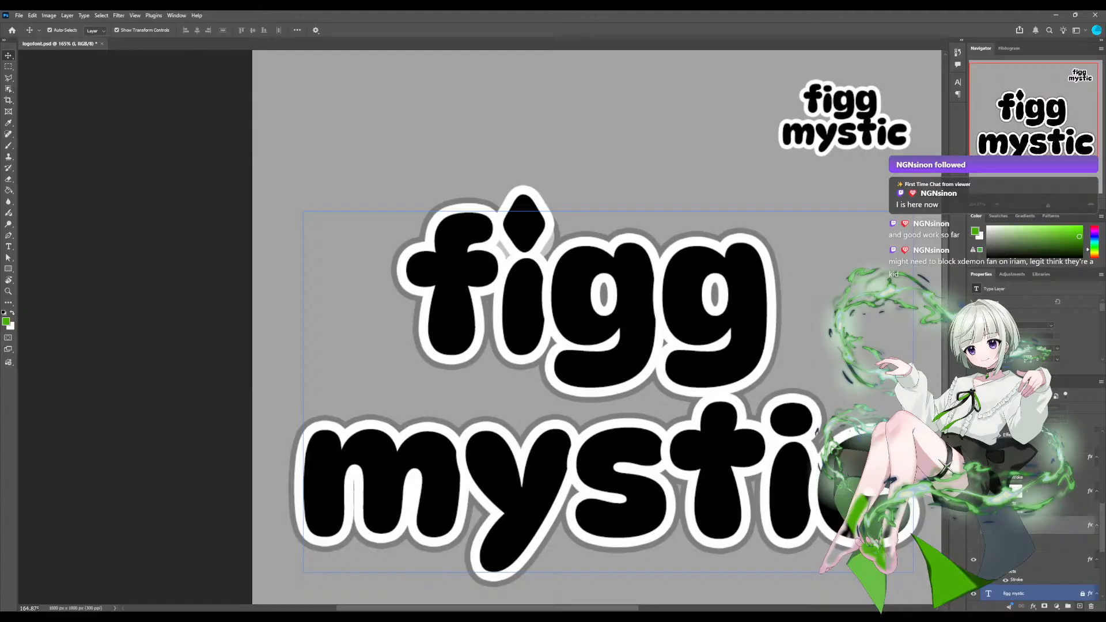
key("ctrl+z")
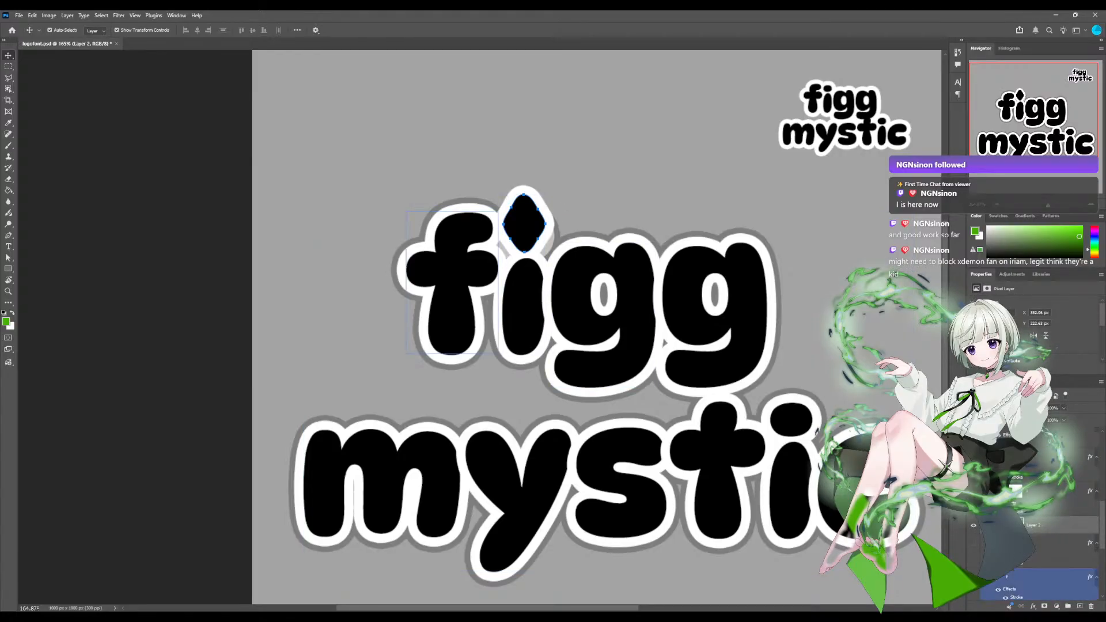
Try moving figg's whole i onto the i of mystic, then undo the move and the extra layer.
left_click_drag(523, 308, 789, 496)
key("ctrl+z")
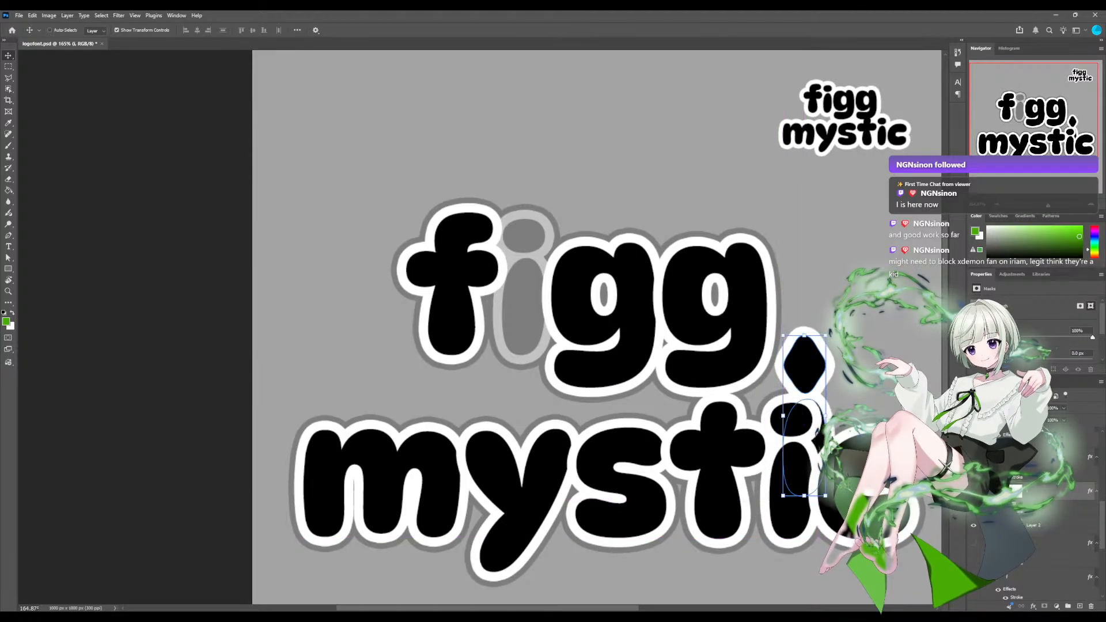
key("ctrl+z")
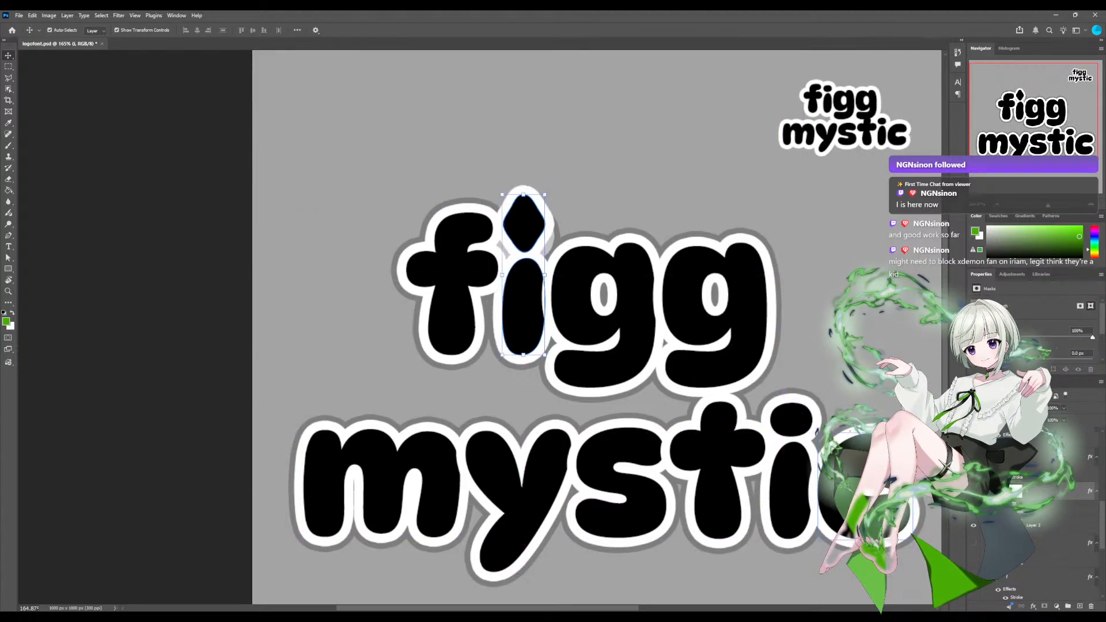
key("ctrl+z")
key("ctrl+z")
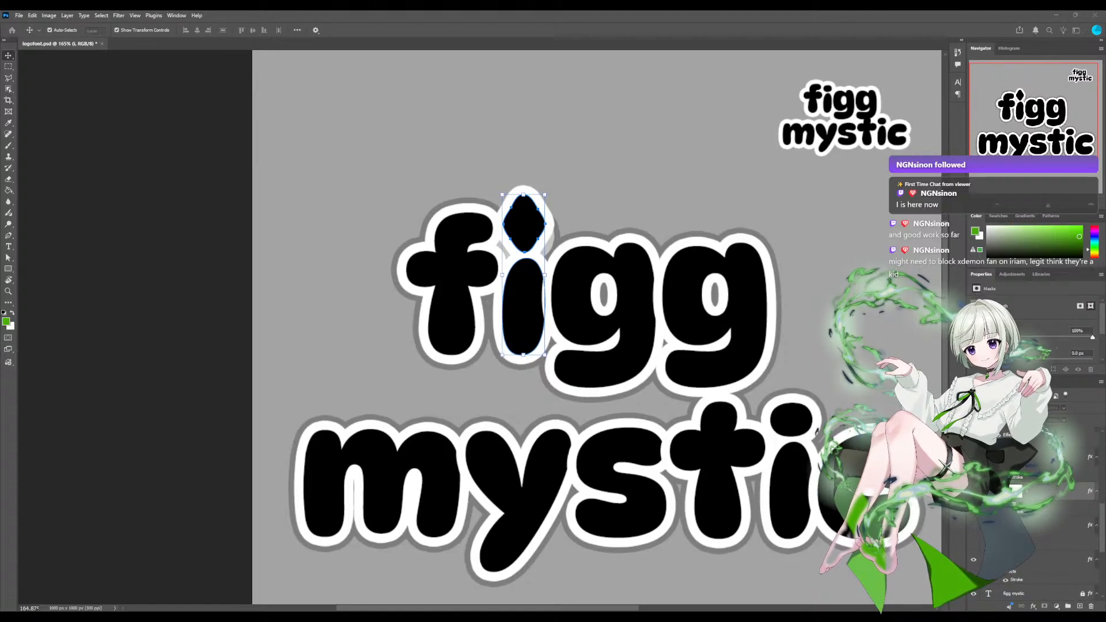
Place a duplicate of figg's diamond-dotted i over the i of mystic and restack its layer to cover the old round dot.
key("Return")
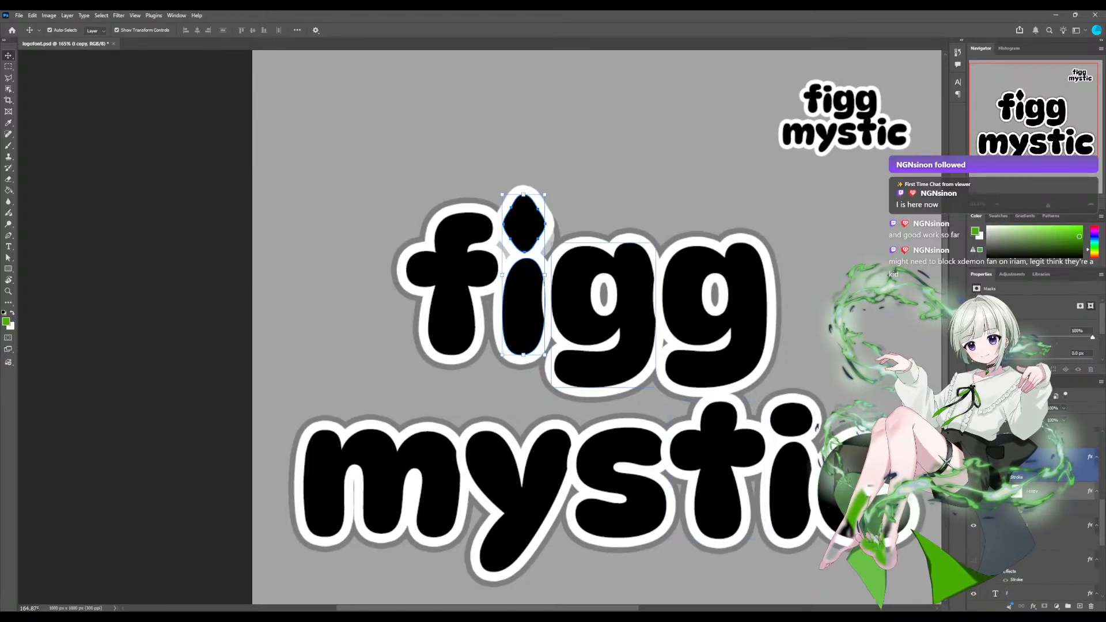
left_click_drag(523, 274, 792, 450)
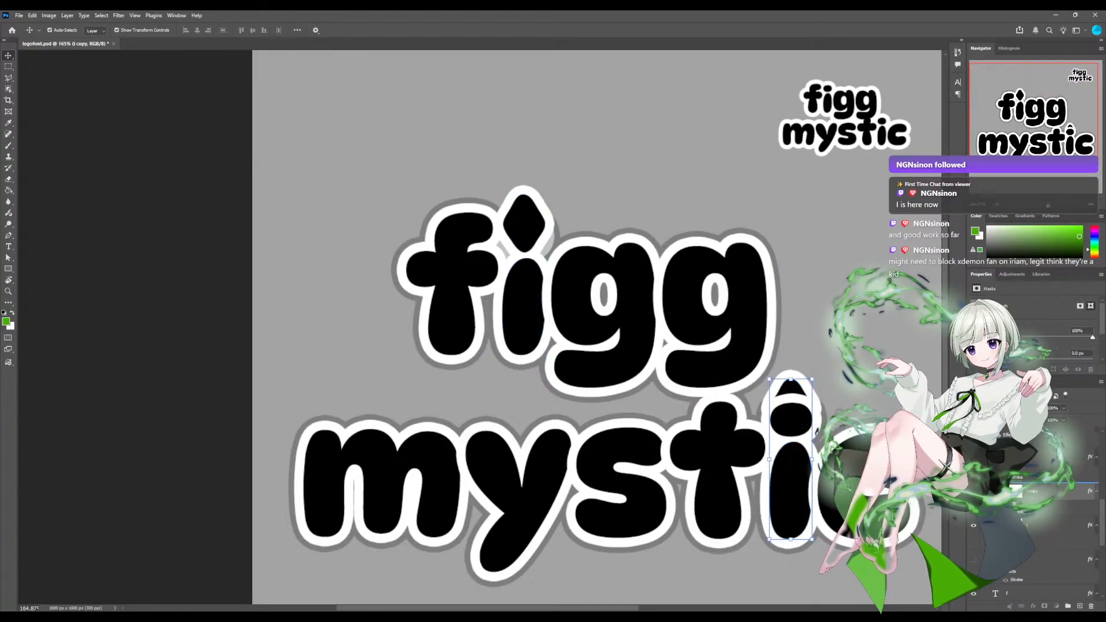
left_click_drag(1035, 491, 1035, 449)
left_click_drag(1035, 449, 1035, 483)
scroll(1034, 489, "up", 3)
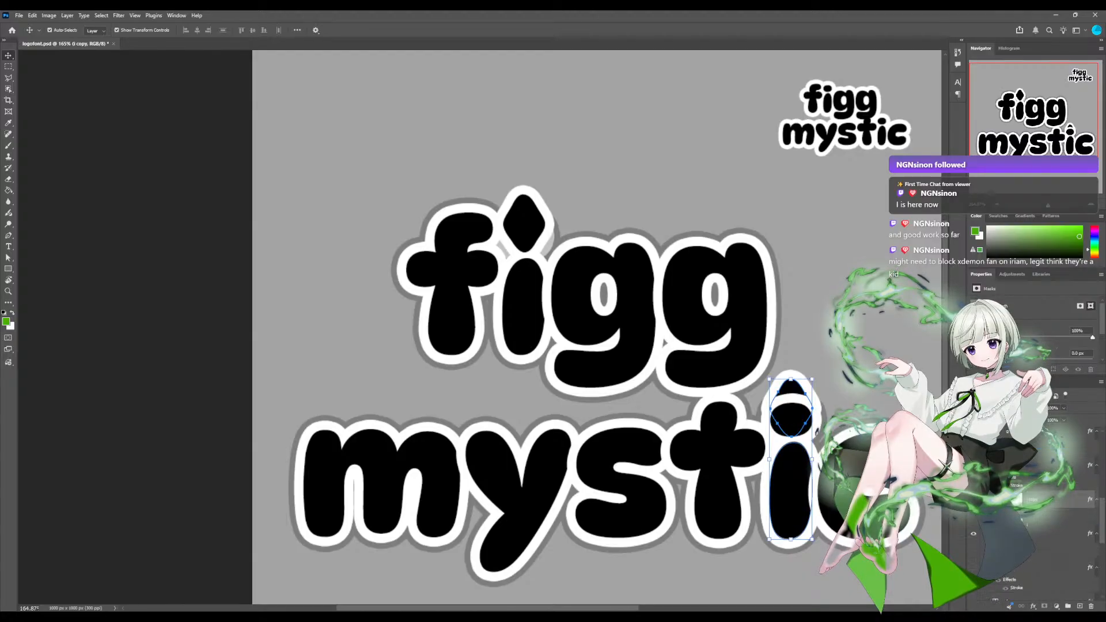
scroll(1035, 539, "up", 5)
left_click_drag(1034, 539, 1035, 489)
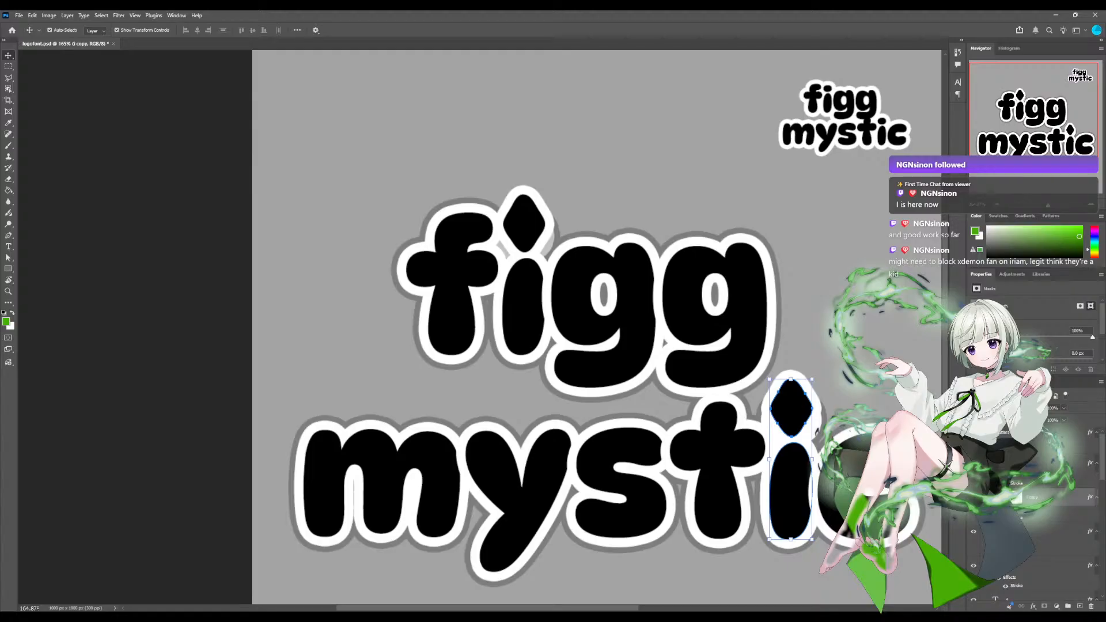
scroll(480, 328, "down", 8)
scroll(479, 328, "up", 5)
left_click(771, 322)
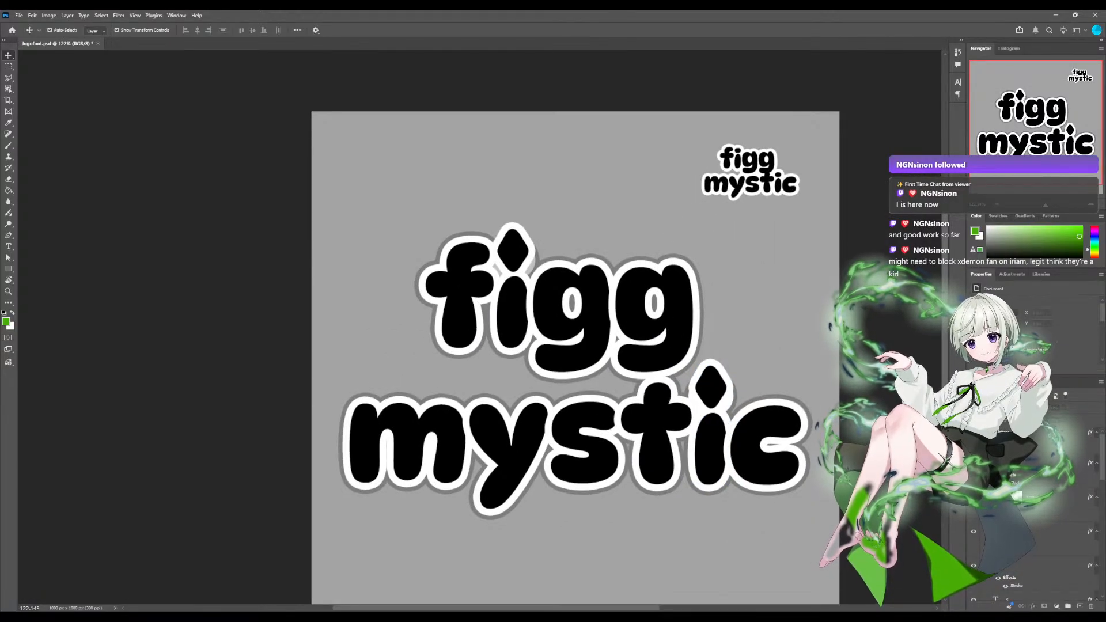
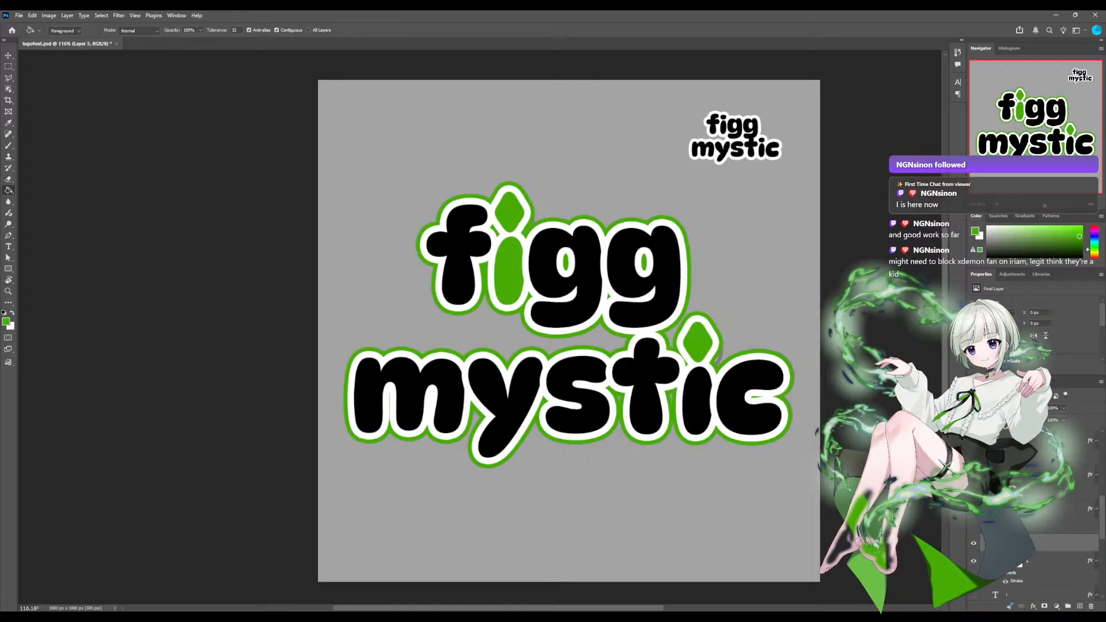
Undo the green fill on the stem of figg's i and show the character artwork layer behind the logo.
key("ctrl+z")
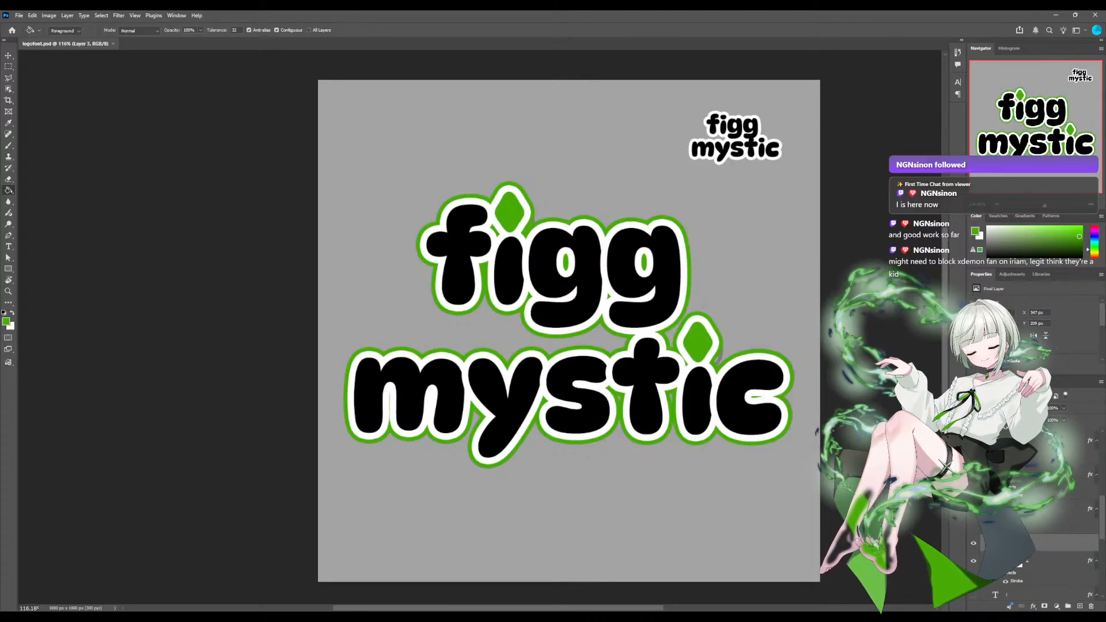
scroll(1033, 518, "down", 6)
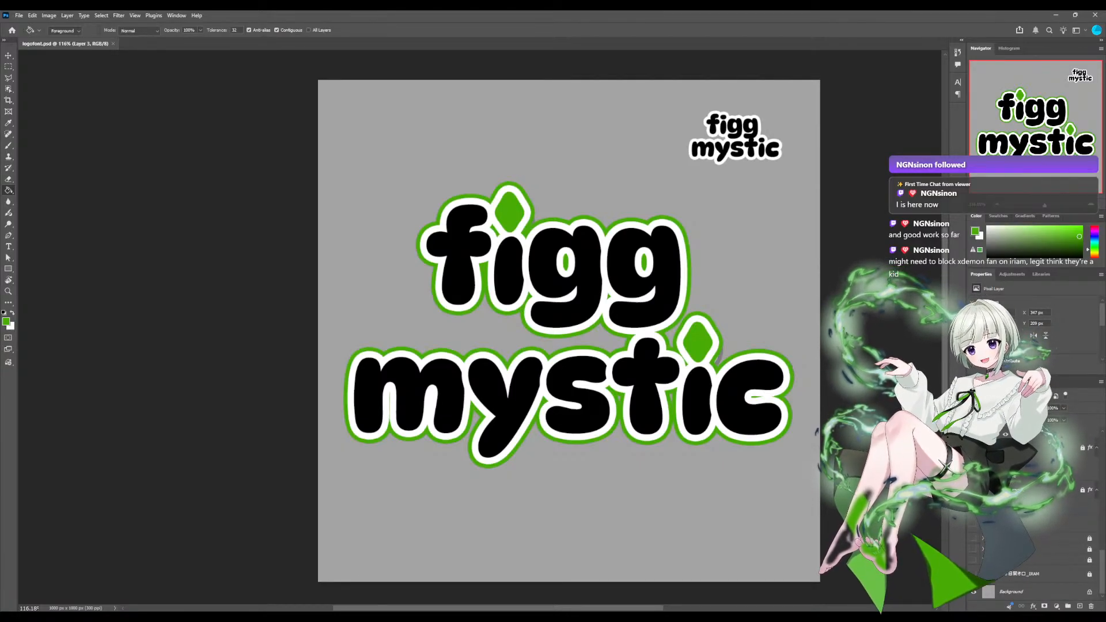
left_click(974, 574)
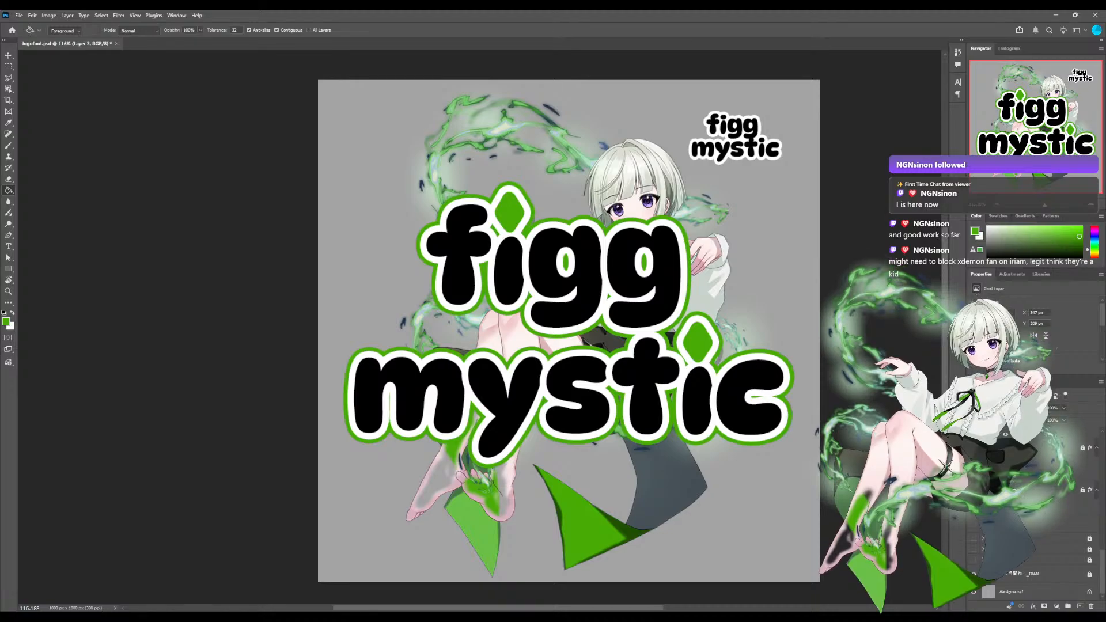
left_click(973, 574)
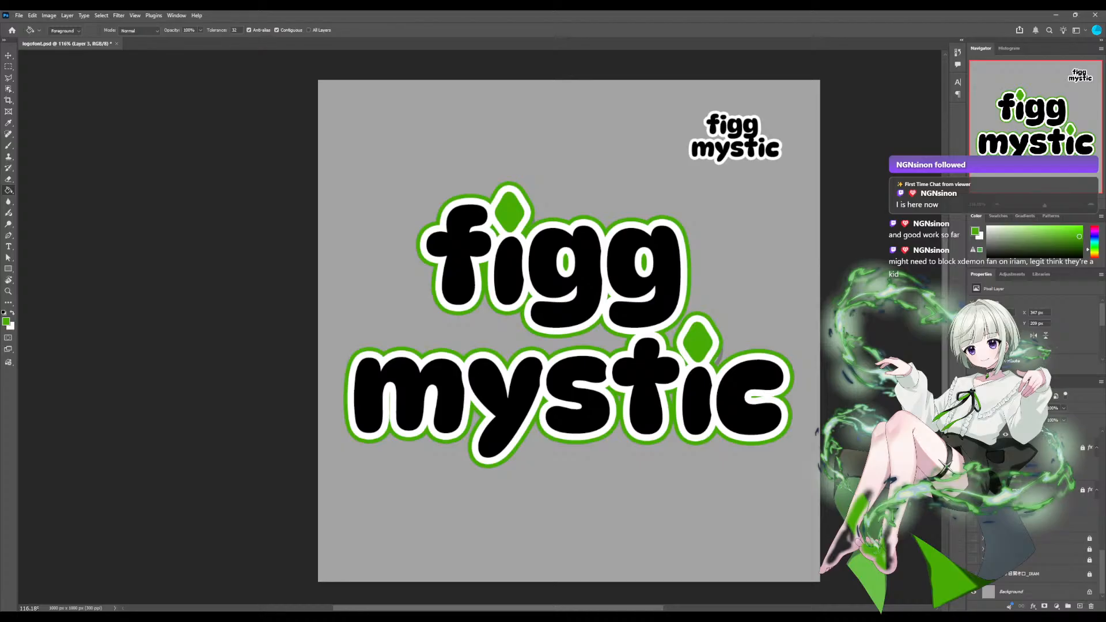
scroll(479, 327, "down", 4)
scroll(479, 327, "up", 4)
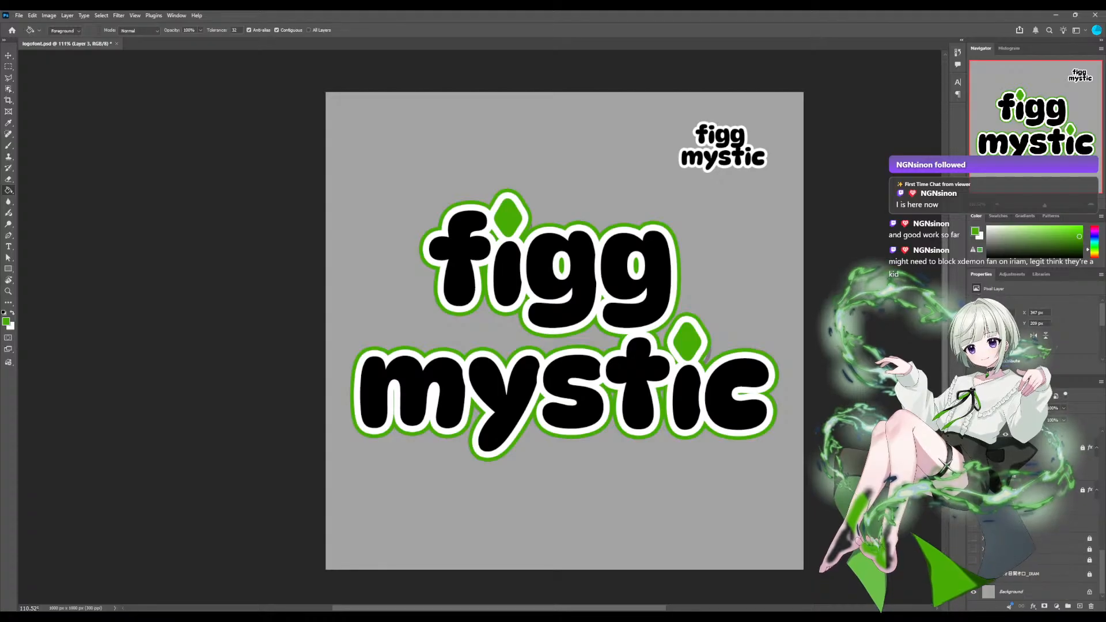
left_click(973, 574)
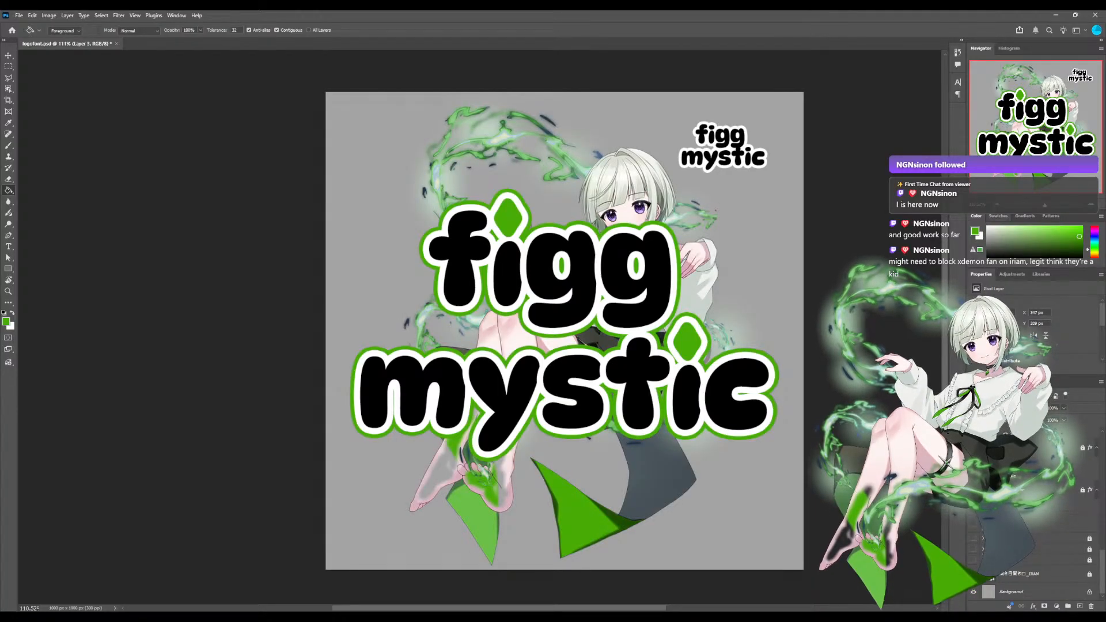
Check the available colour swatches and examine the character's eyes and hair close up beside figg's green outline.
left_click(998, 216)
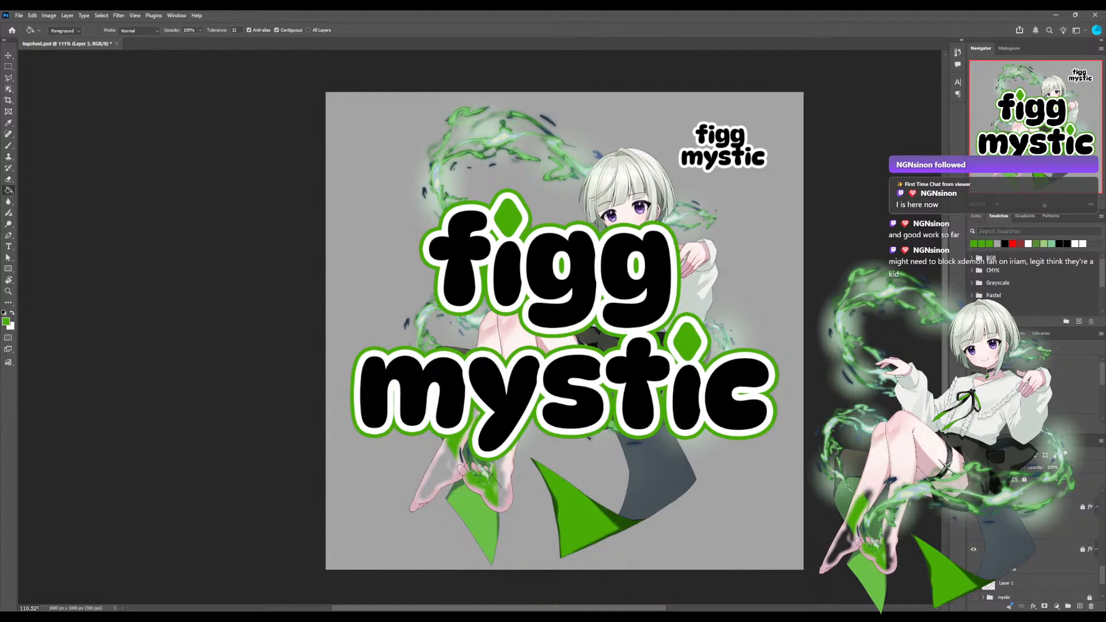
left_click(975, 216)
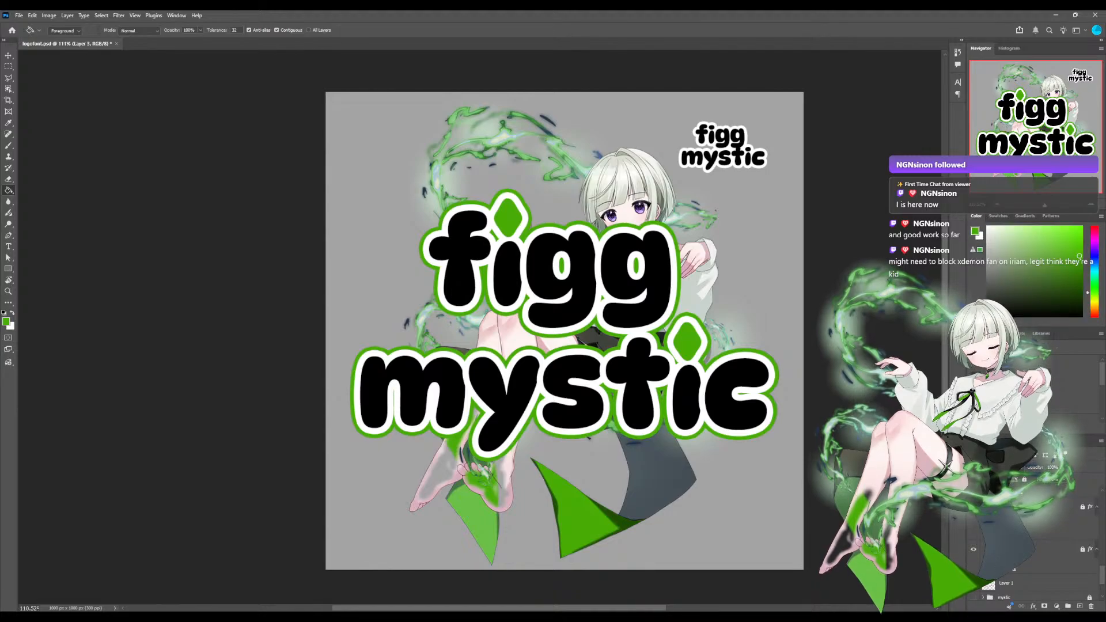
scroll(477, 353, "up", 5)
left_click_drag(478, 353, 377, 546)
left_click_drag(477, 323, 372, 414)
scroll(544, 300, "up", 8)
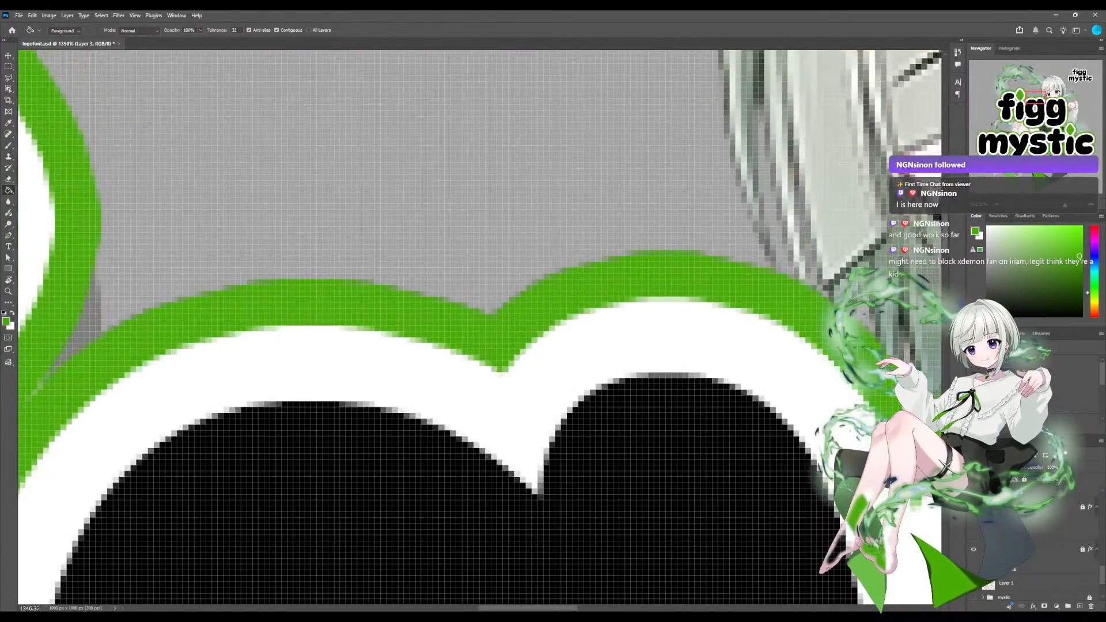
left_click_drag(806, 271, 144, 365)
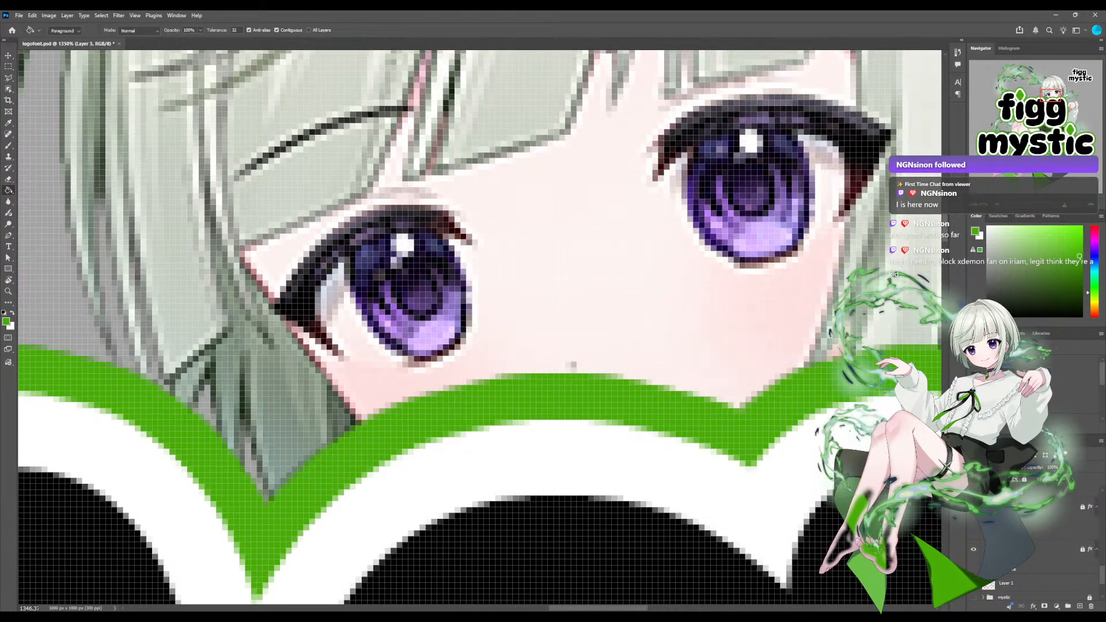
scroll(491, 315, "down", 1)
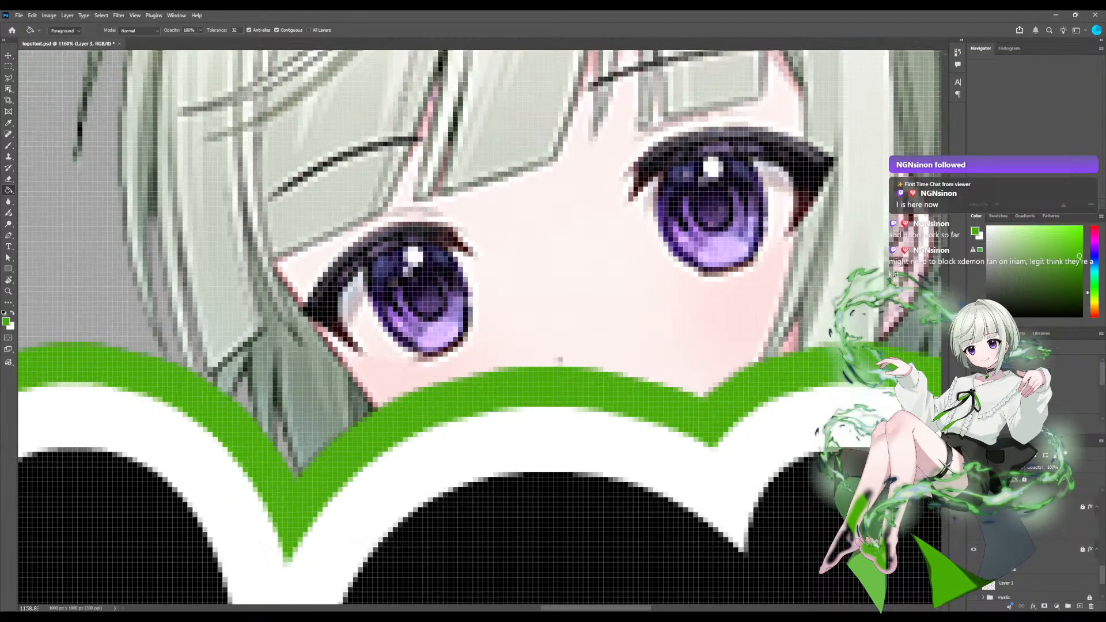
scroll(478, 319, "down", 5)
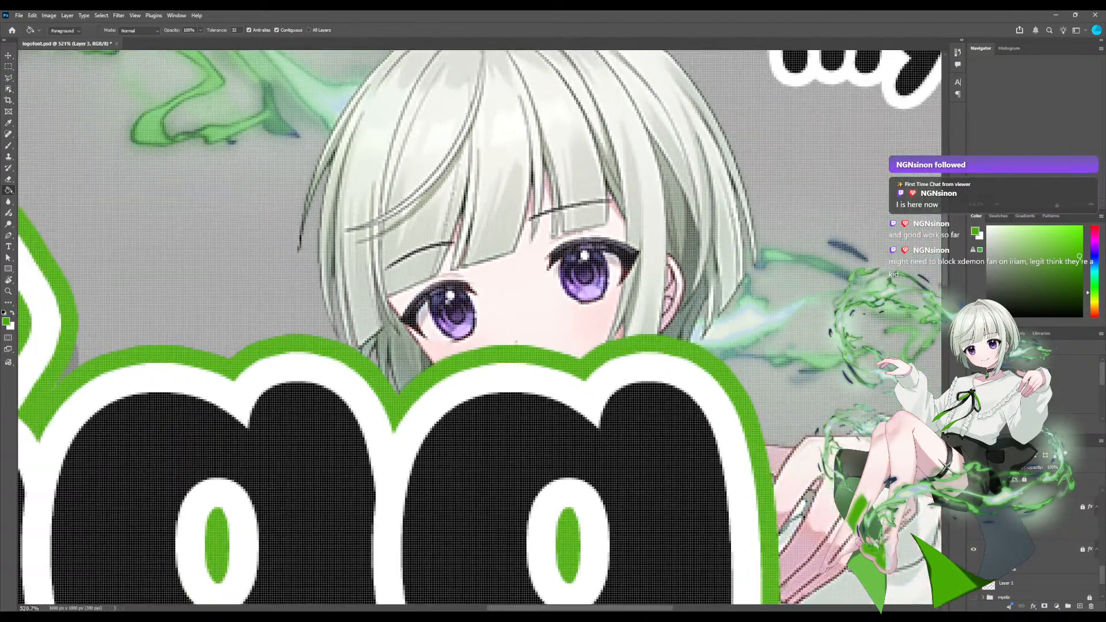
scroll(461, 314, "up", 1)
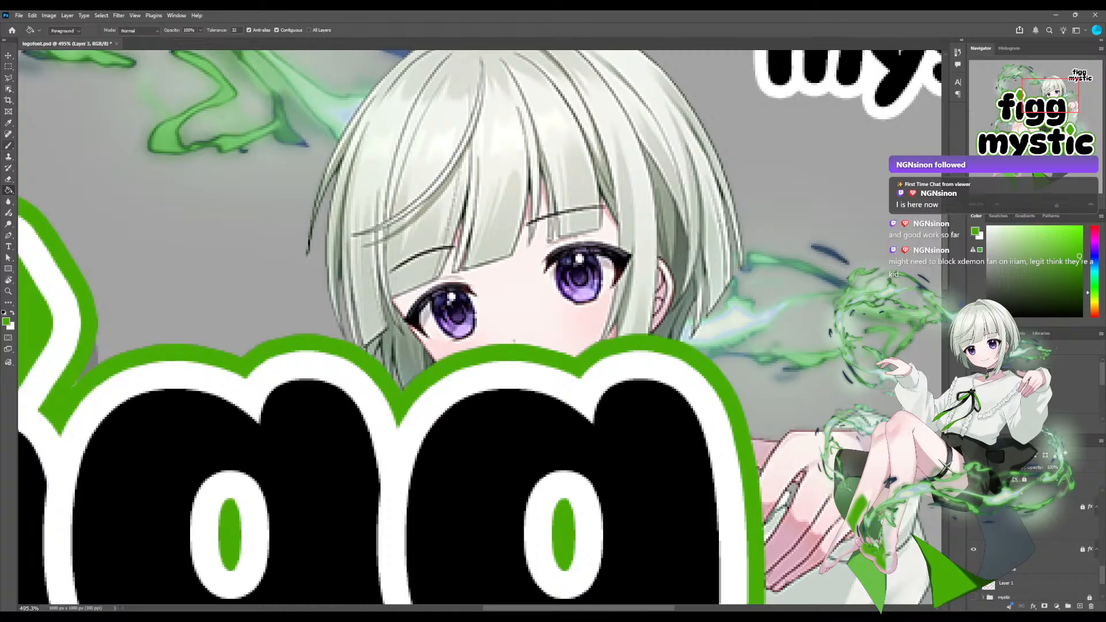
Look through the stack of logo letter and artwork layers and inspect the character's face at several zoom levels.
key("b")
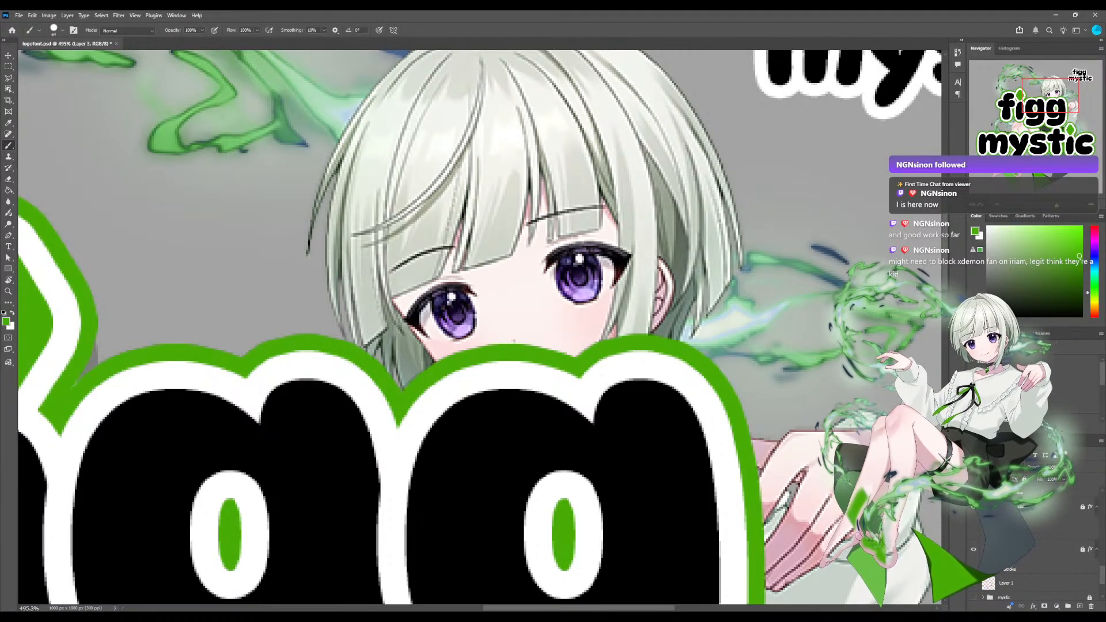
scroll(1036, 553, "up", 5)
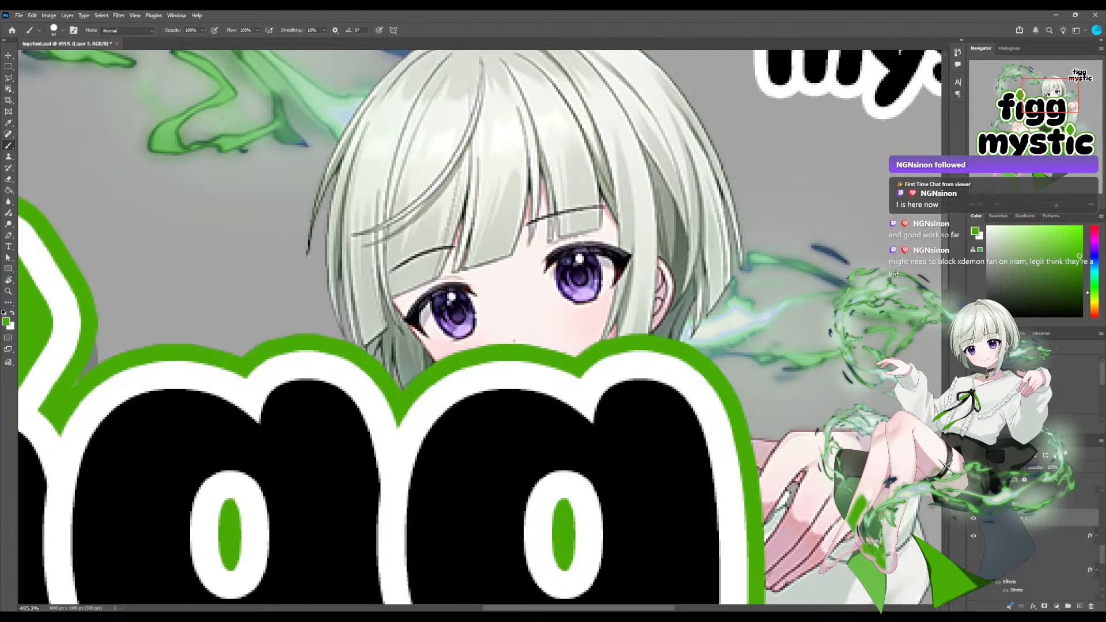
scroll(1036, 547, "up", 1)
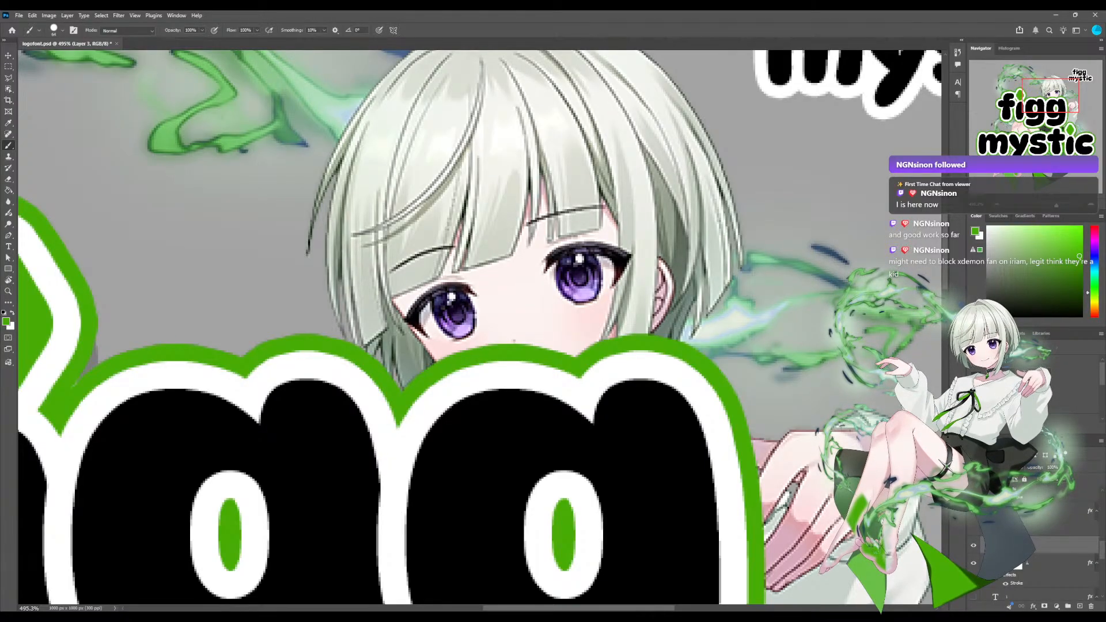
scroll(479, 327, "down", 5)
scroll(479, 327, "up", 2)
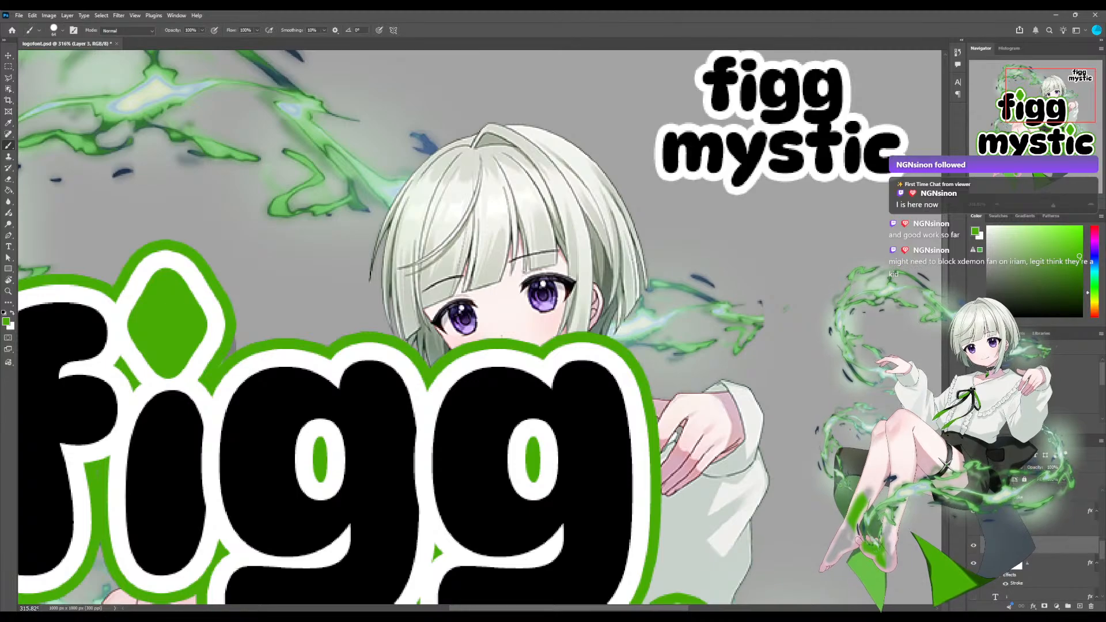
scroll(480, 320, "up", 3)
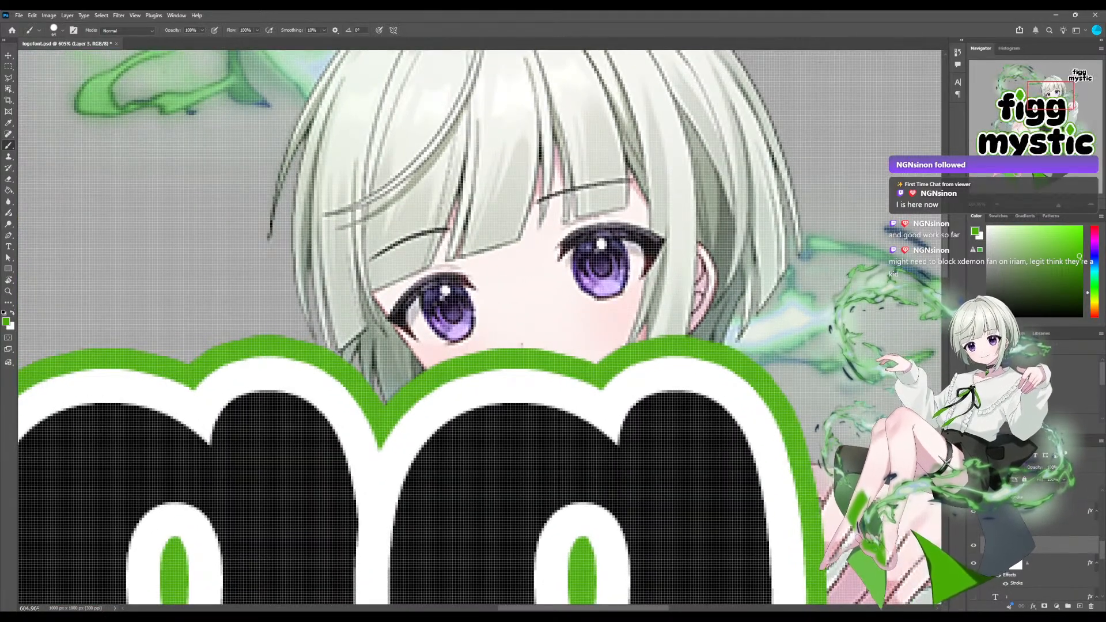
scroll(479, 320, "down", 1)
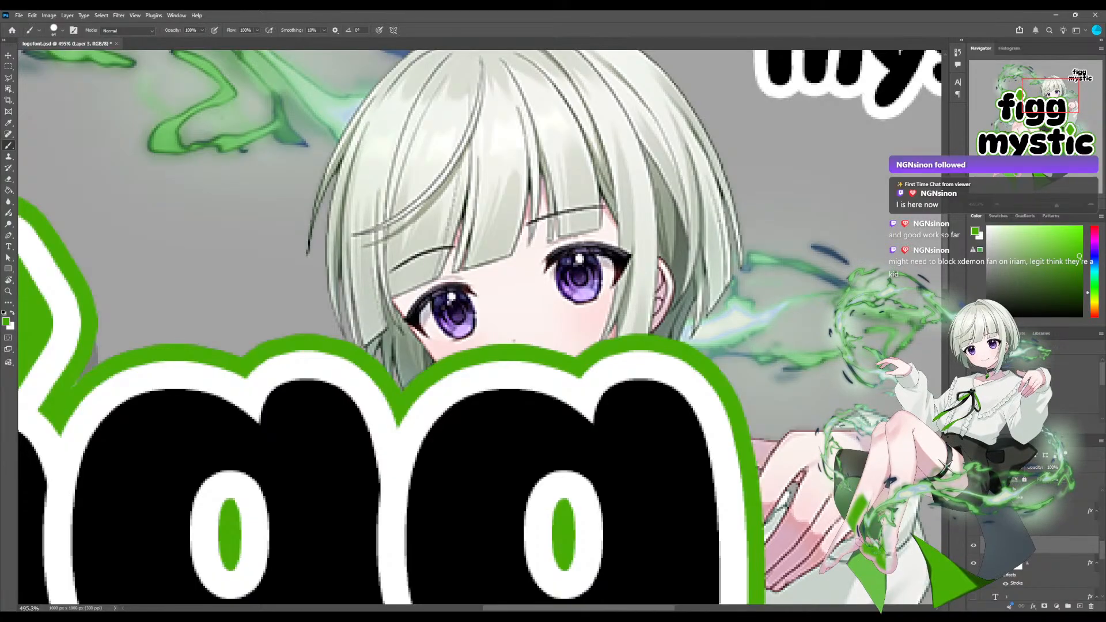
scroll(1037, 541, "down", 3)
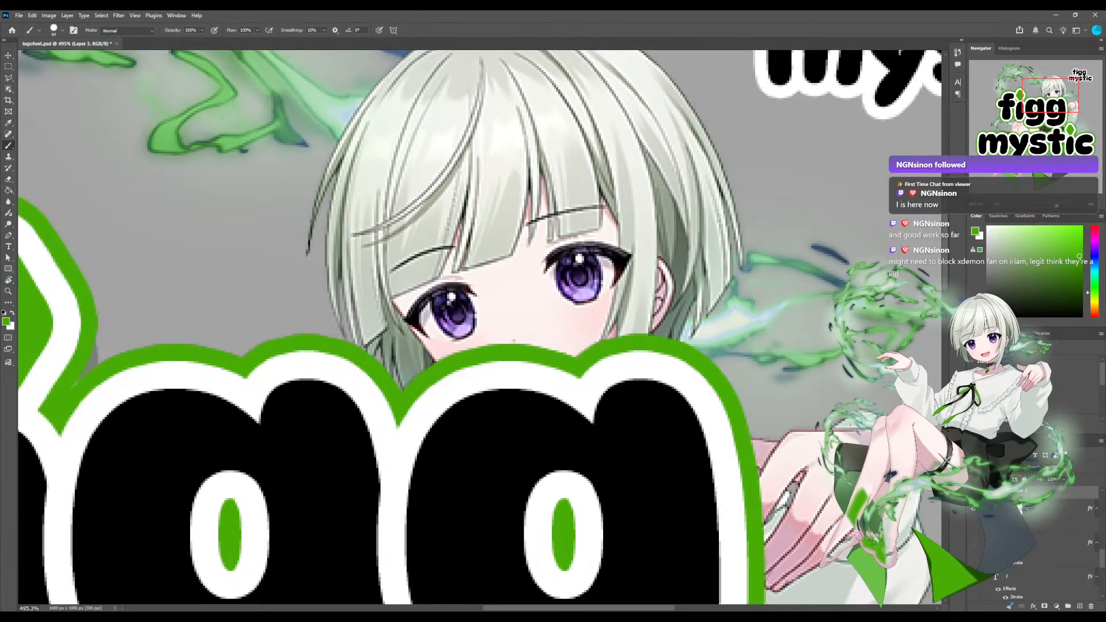
scroll(1037, 541, "down", 1)
scroll(1036, 542, "down", 4)
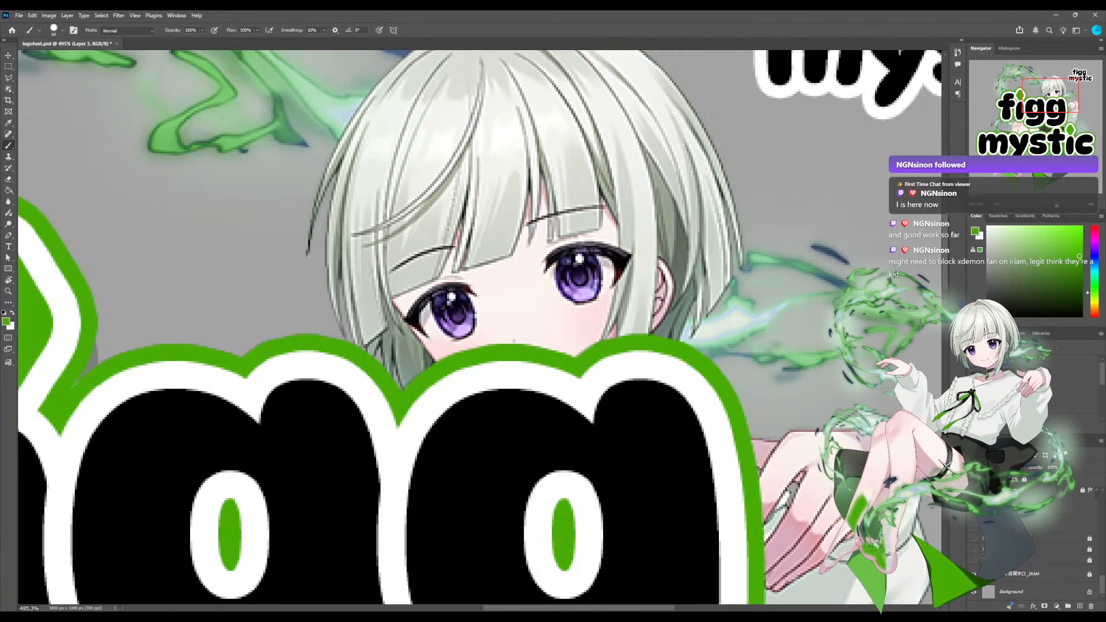
scroll(1037, 547, "up", 4)
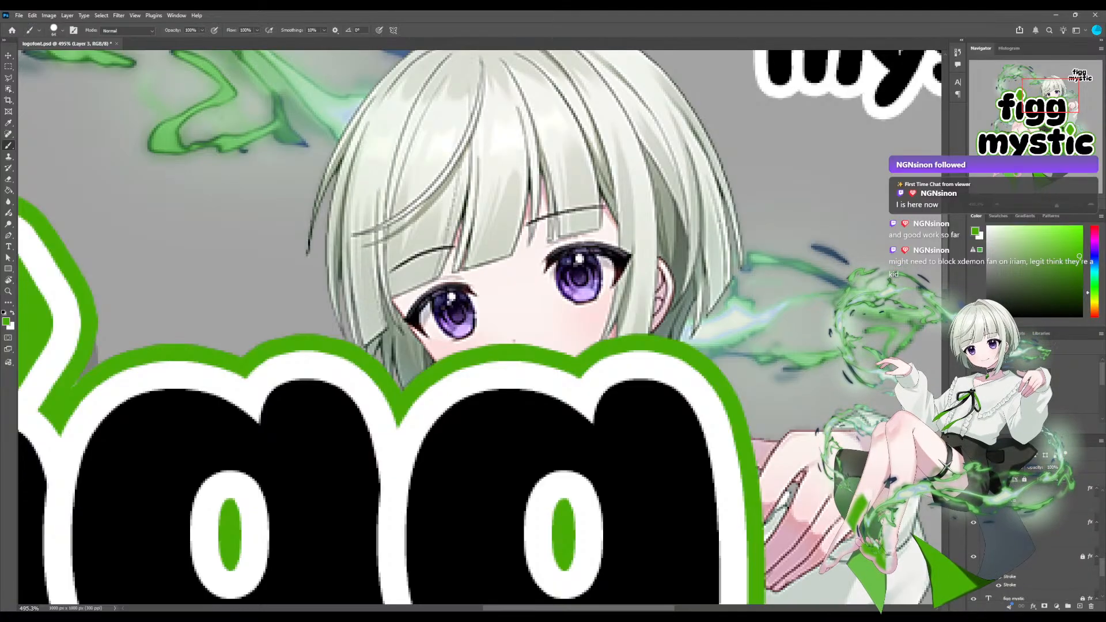
scroll(1036, 547, "down", 3)
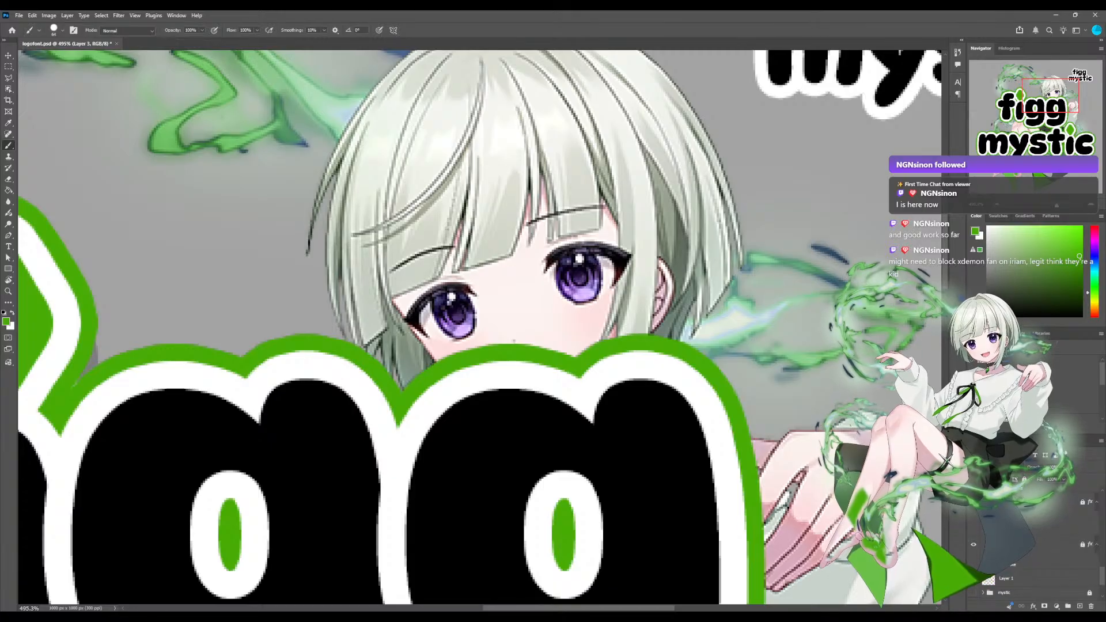
Sample purple shades from the irises of the character's eyes with the Eyedropper as the foreground colour.
scroll(479, 326, "up", 5)
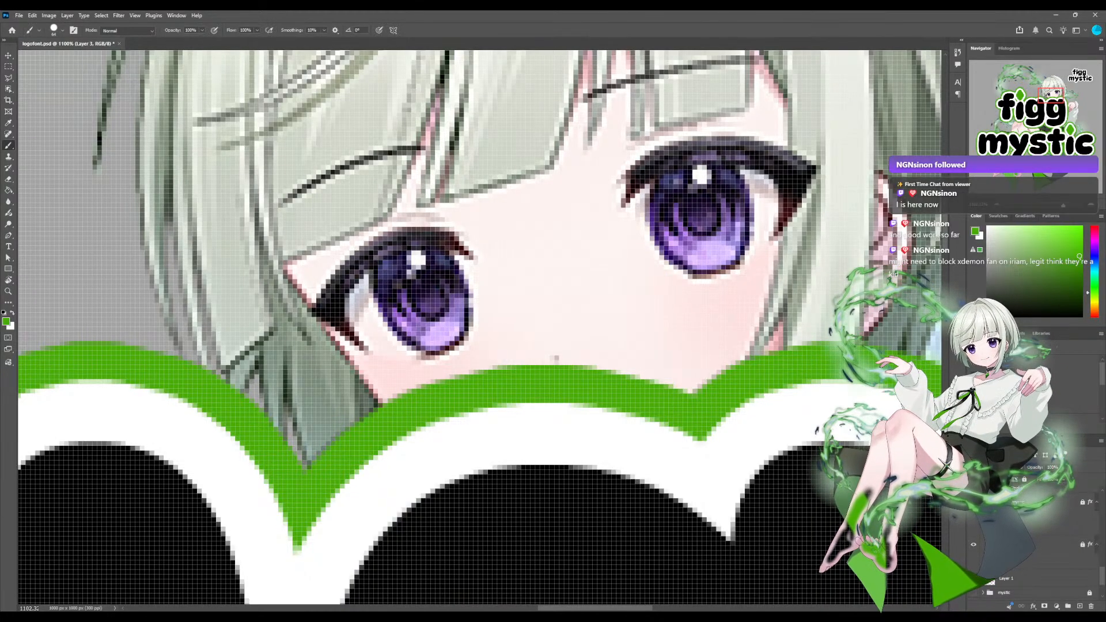
scroll(484, 305, "down", 5)
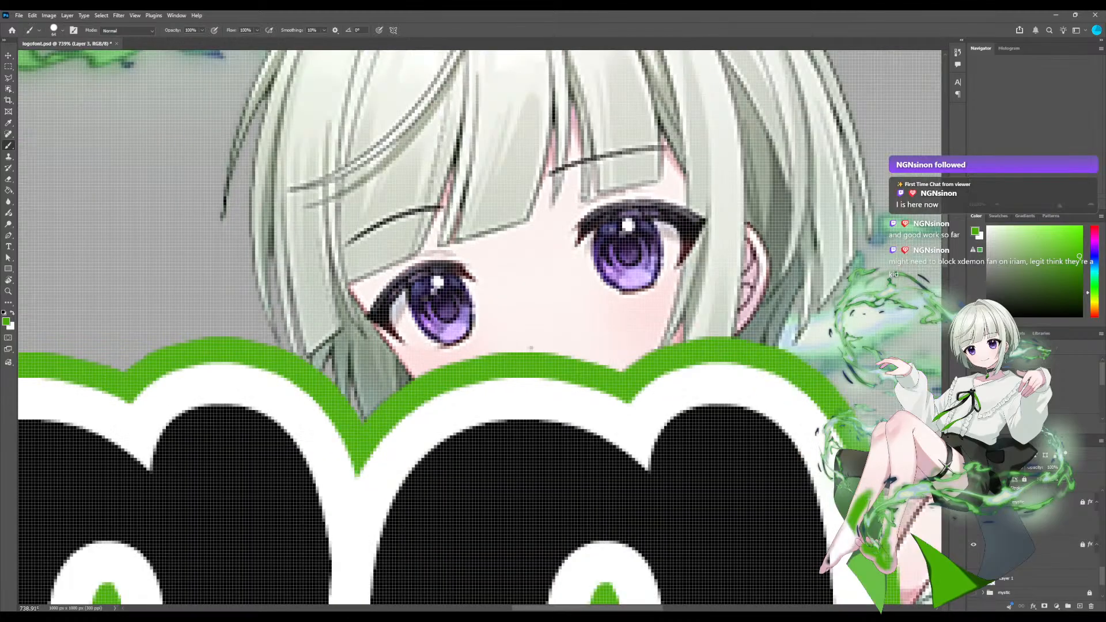
scroll(479, 328, "down", 2)
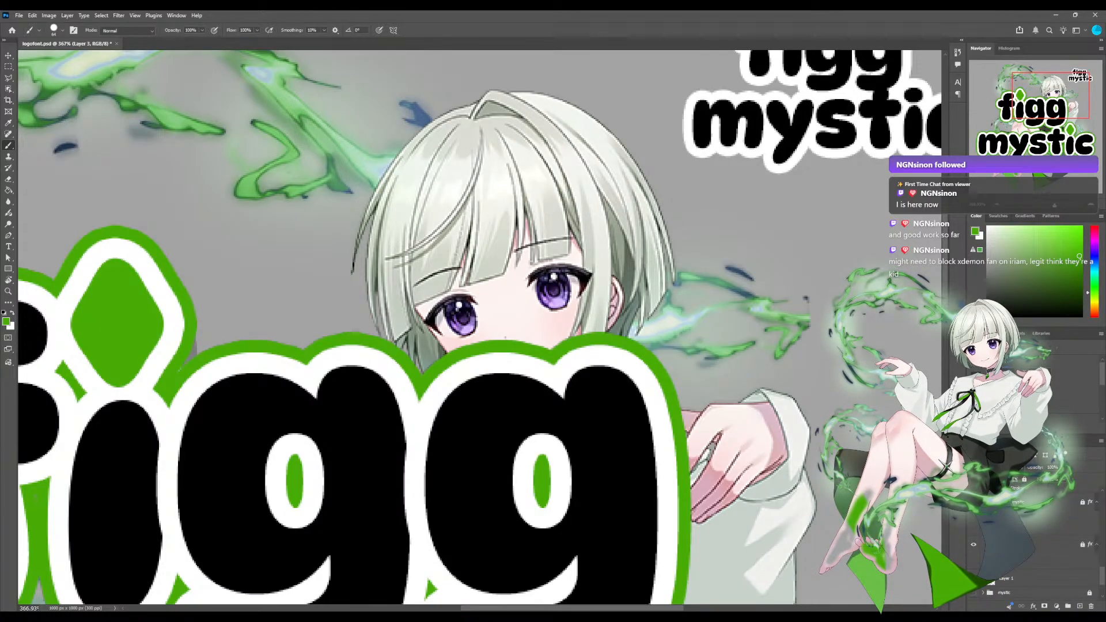
scroll(480, 327, "down", 3)
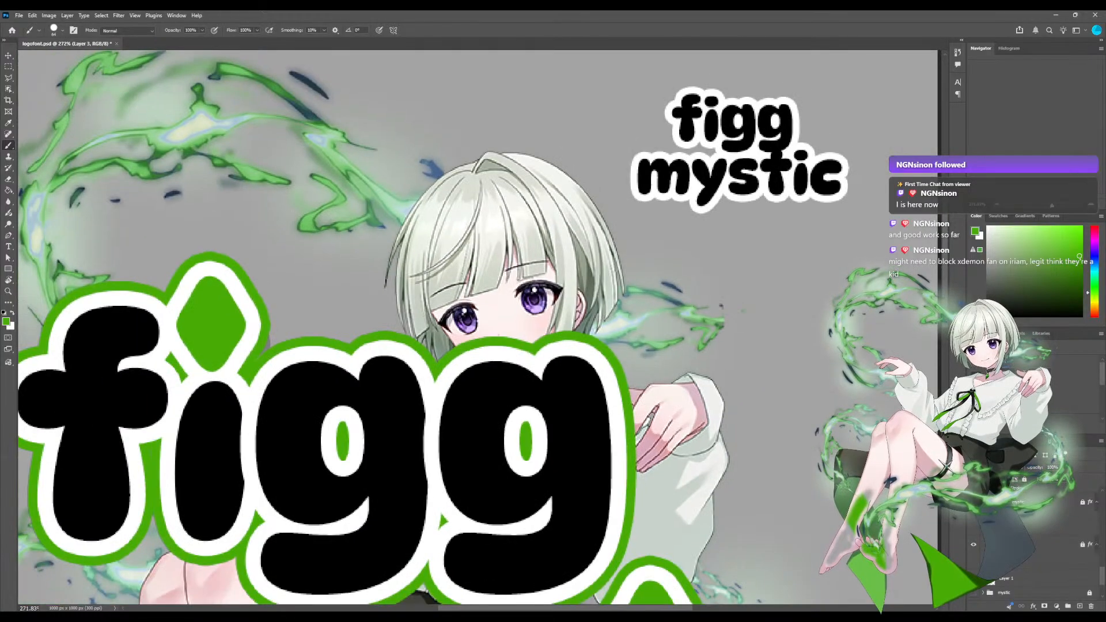
scroll(480, 327, "up", 3)
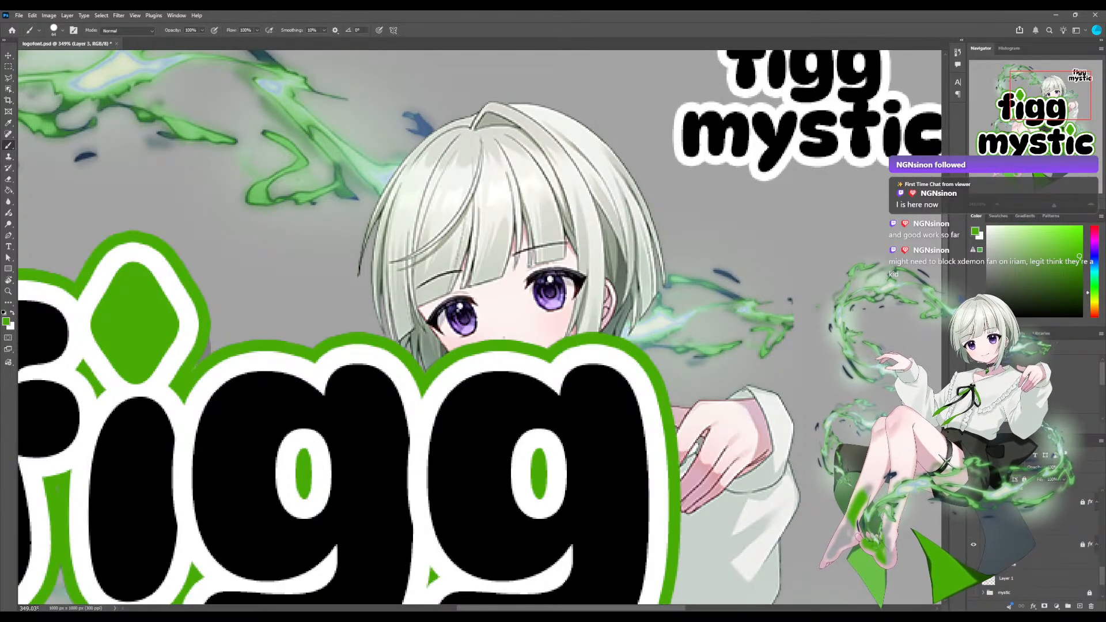
key("v")
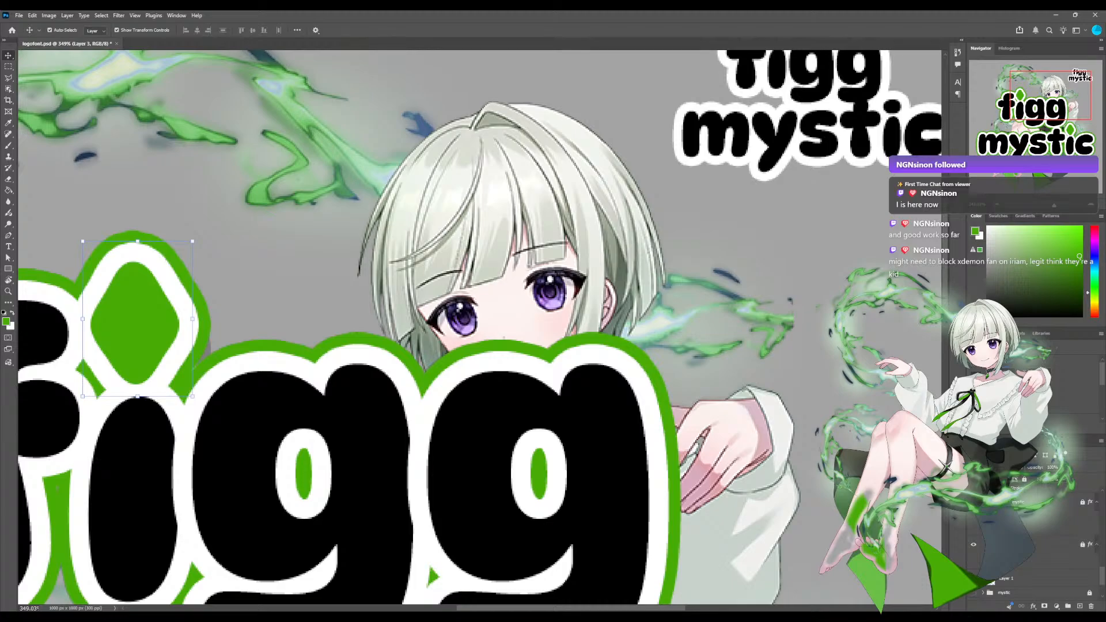
key("m")
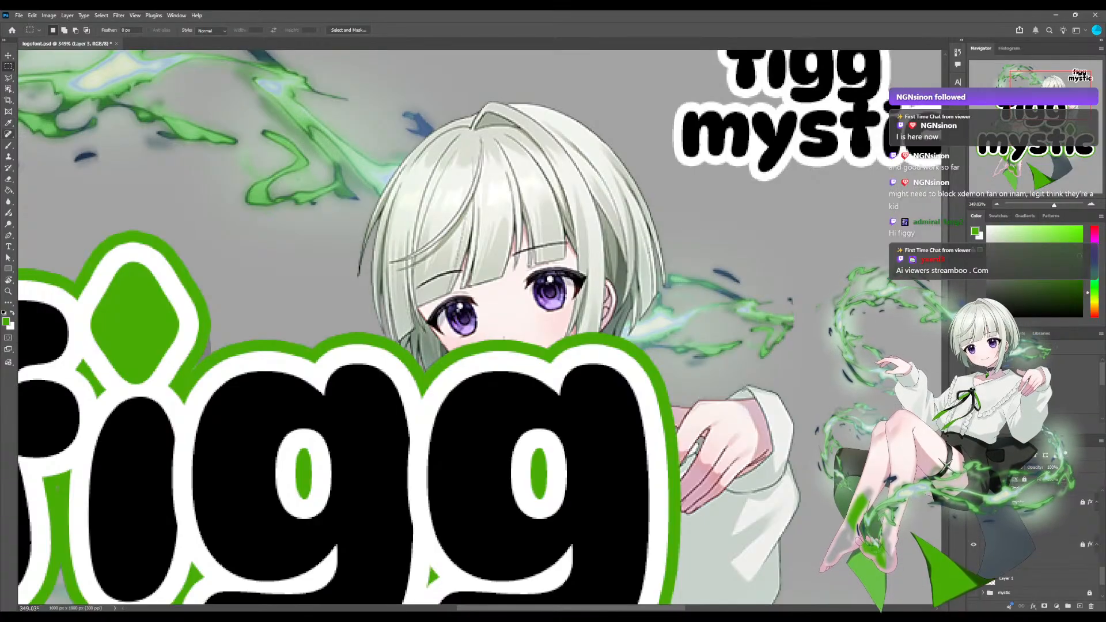
key("i")
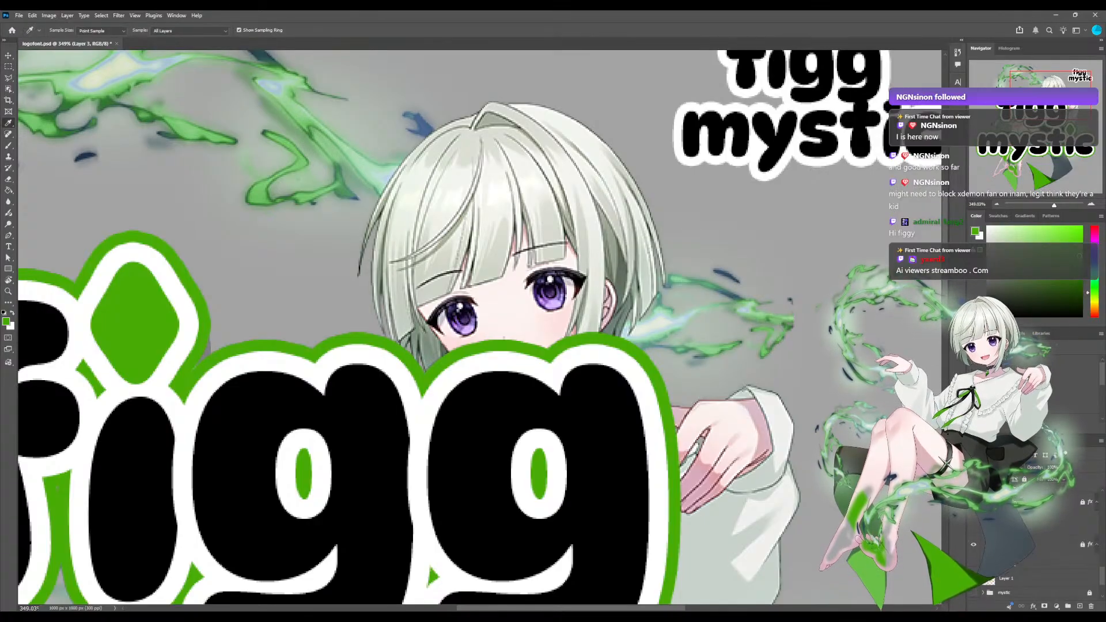
left_click_drag(1054, 205, 1055, 205)
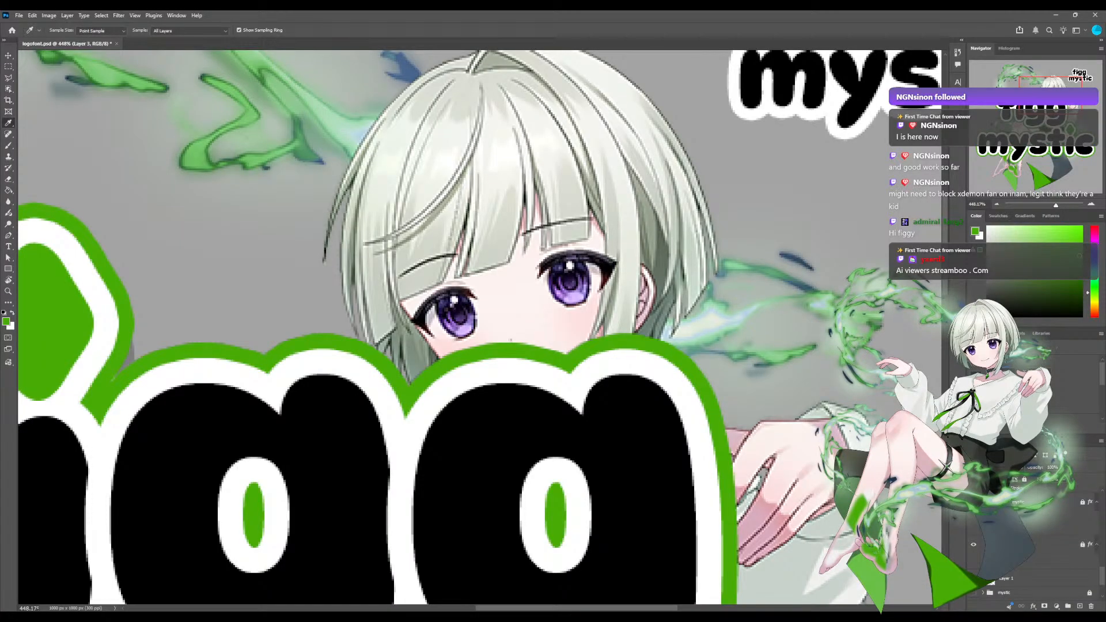
left_click(574, 290)
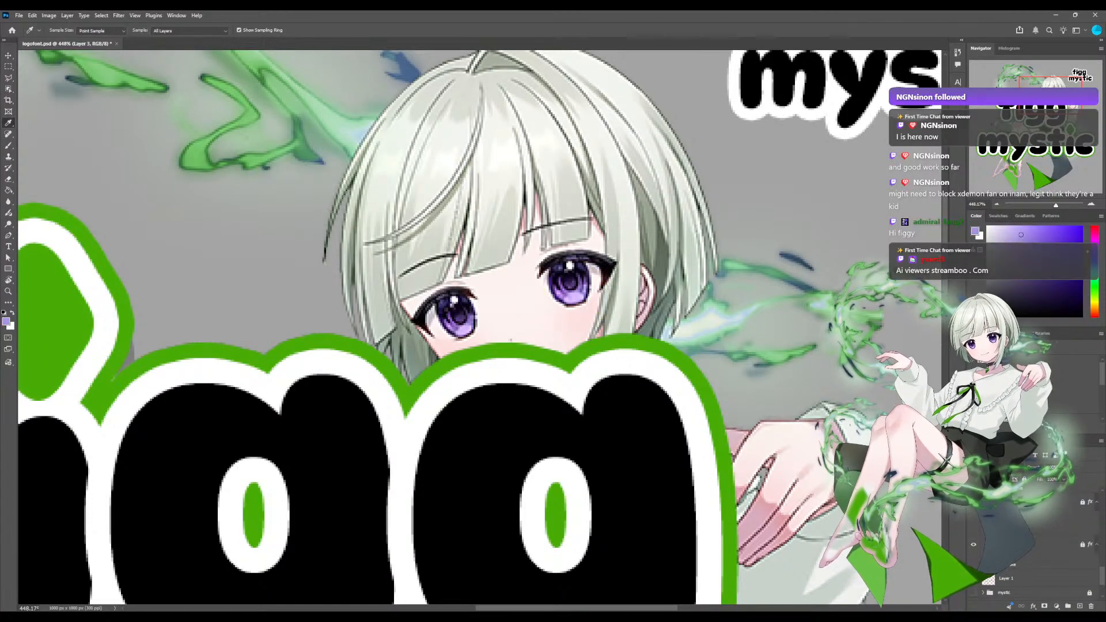
left_click(453, 326)
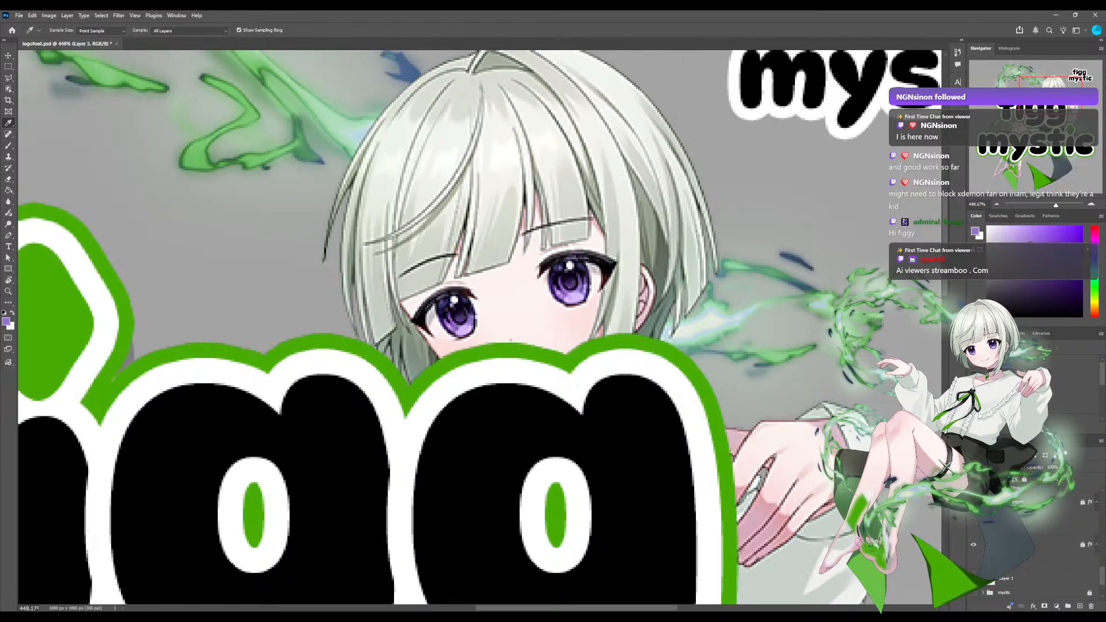
left_click(565, 281)
left_click(583, 288)
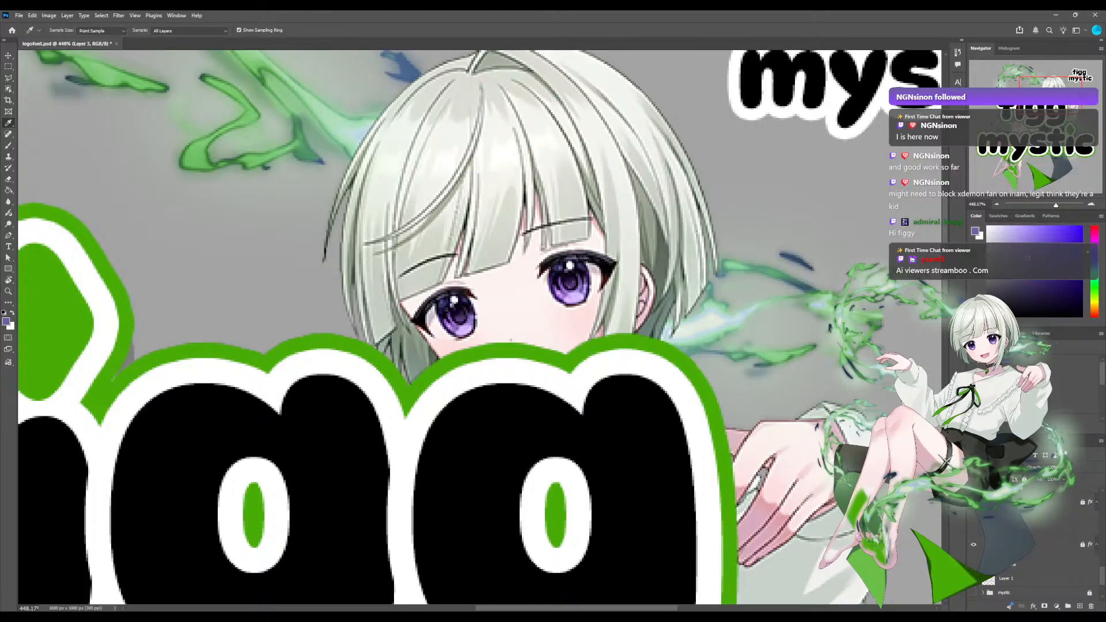
Sample a lighter purple from the iris of the character's eye as the foreground colour.
left_click(559, 295)
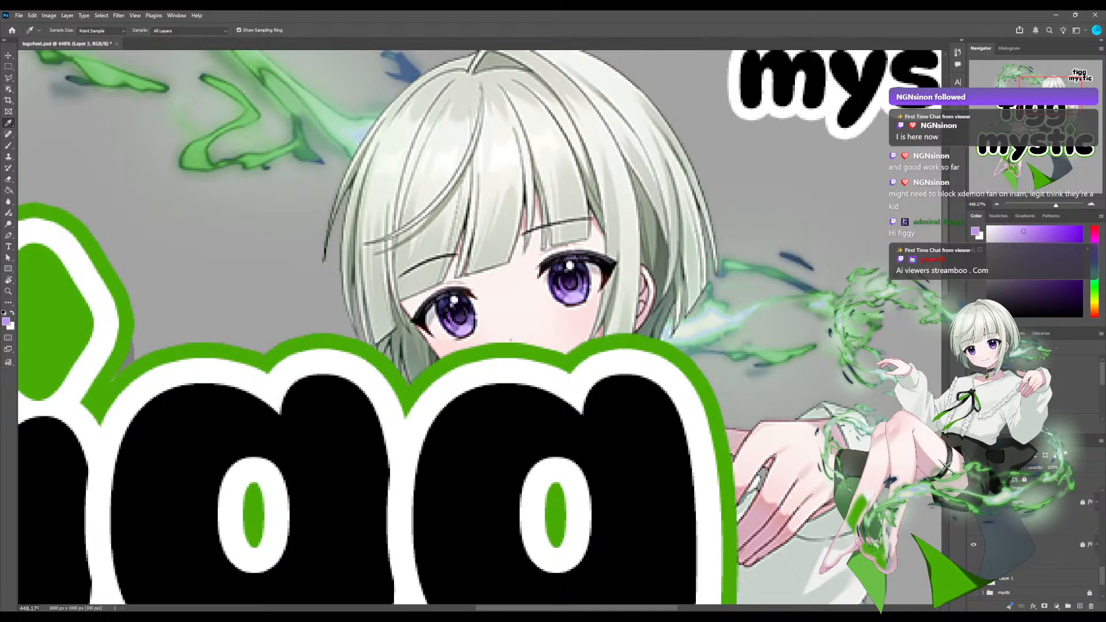
left_click(566, 290)
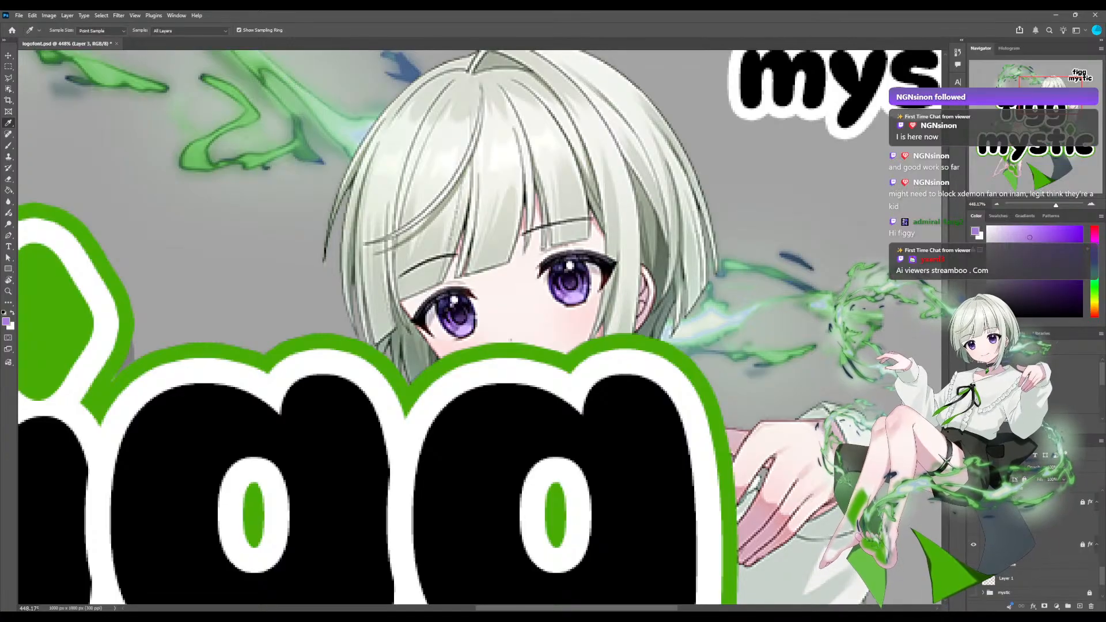
Add a new empty layer directly above figg's f letter layer.
scroll(480, 327, "down", 5)
scroll(480, 327, "up", 3)
scroll(480, 327, "down", 1)
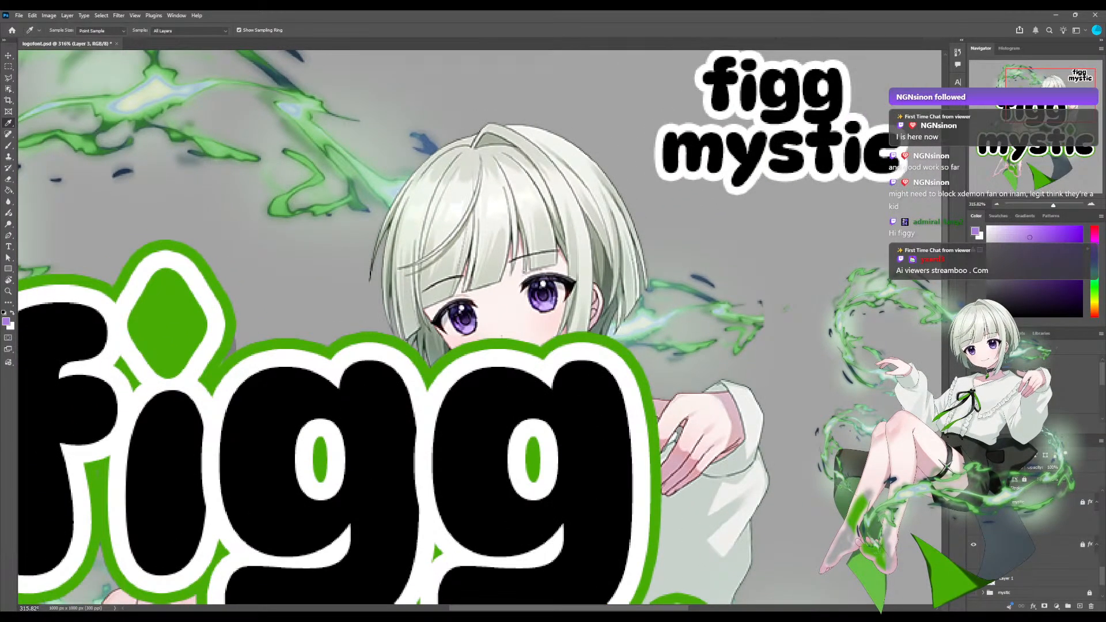
scroll(1036, 541, "up", 8)
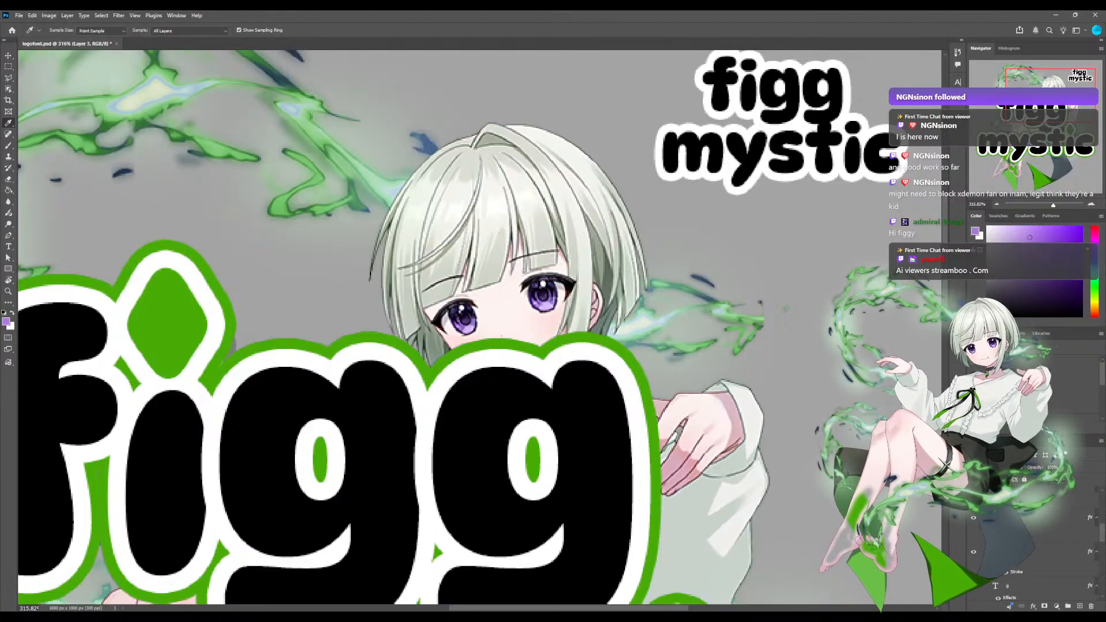
scroll(1037, 541, "up", 3)
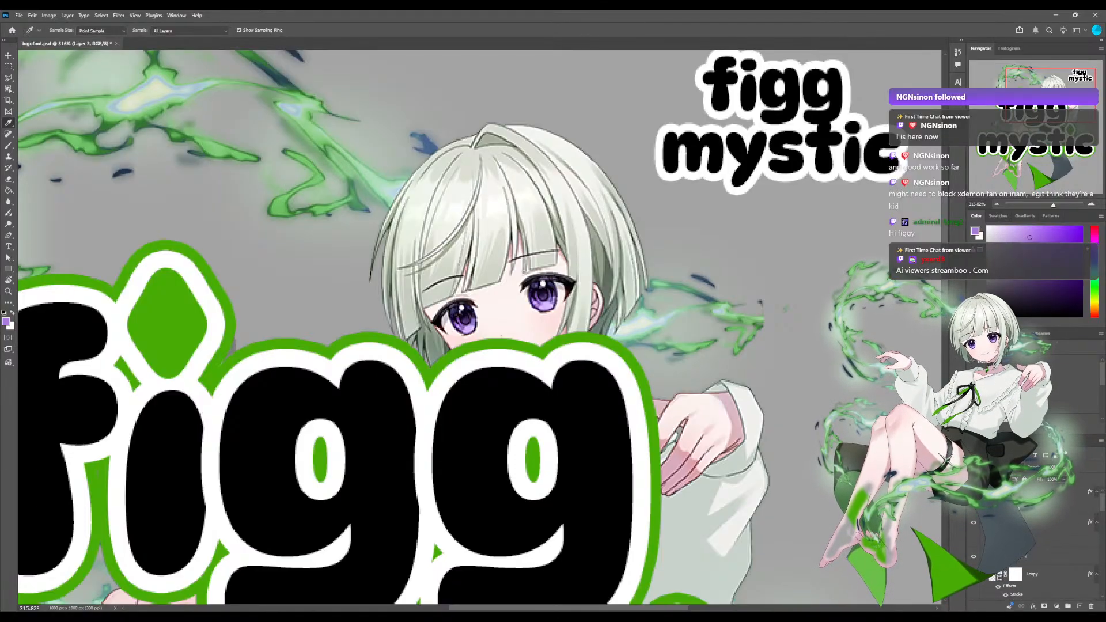
left_click_drag(369, 346, 431, 293)
left_click_drag(1053, 205, 1046, 205)
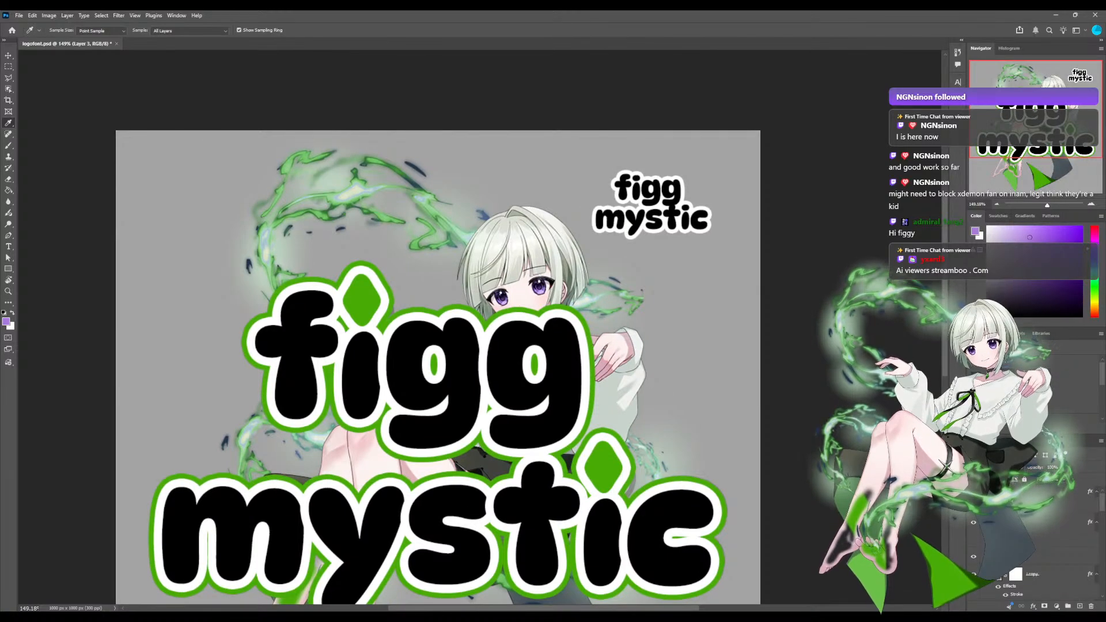
left_click_drag(438, 368, 506, 288)
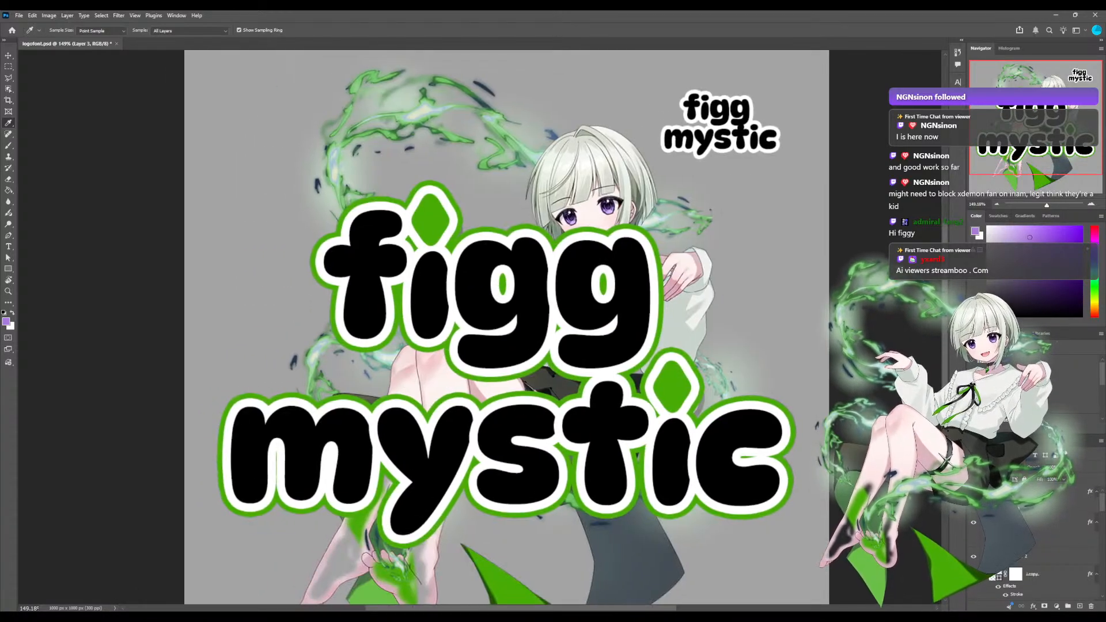
scroll(1036, 541, "down", 4)
scroll(1036, 541, "down", 5)
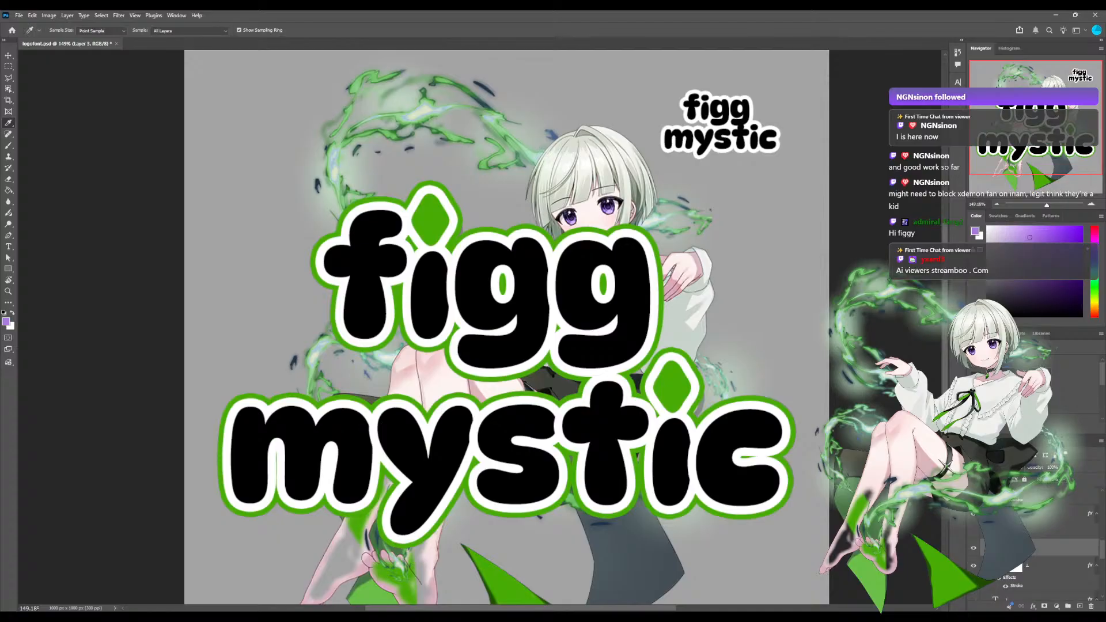
scroll(1036, 570, "down", 3)
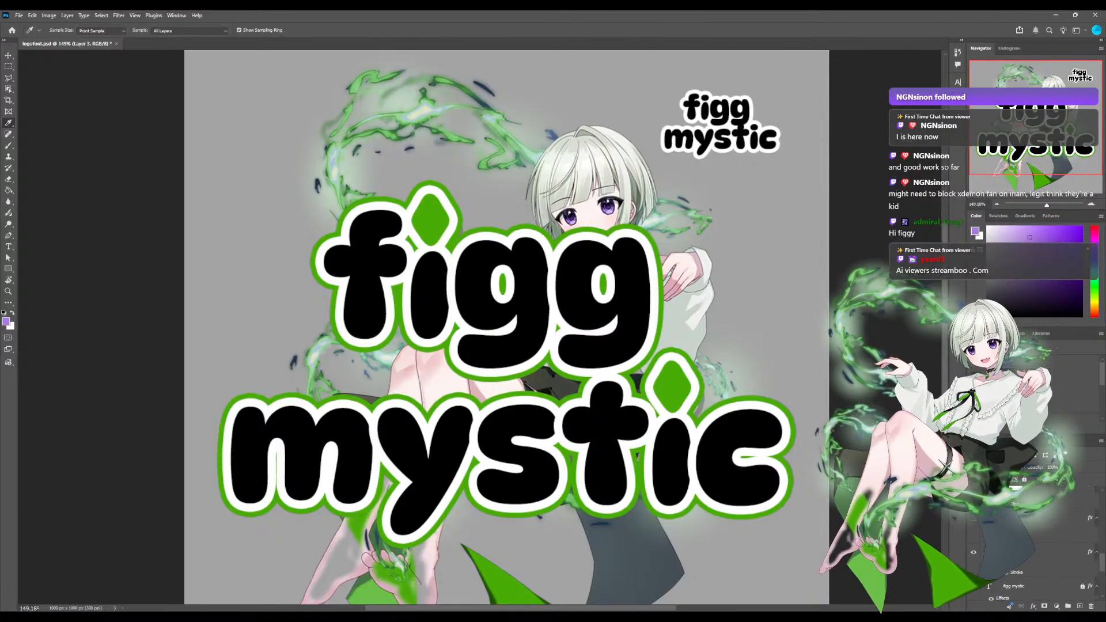
left_click(1053, 552)
left_click(1079, 606)
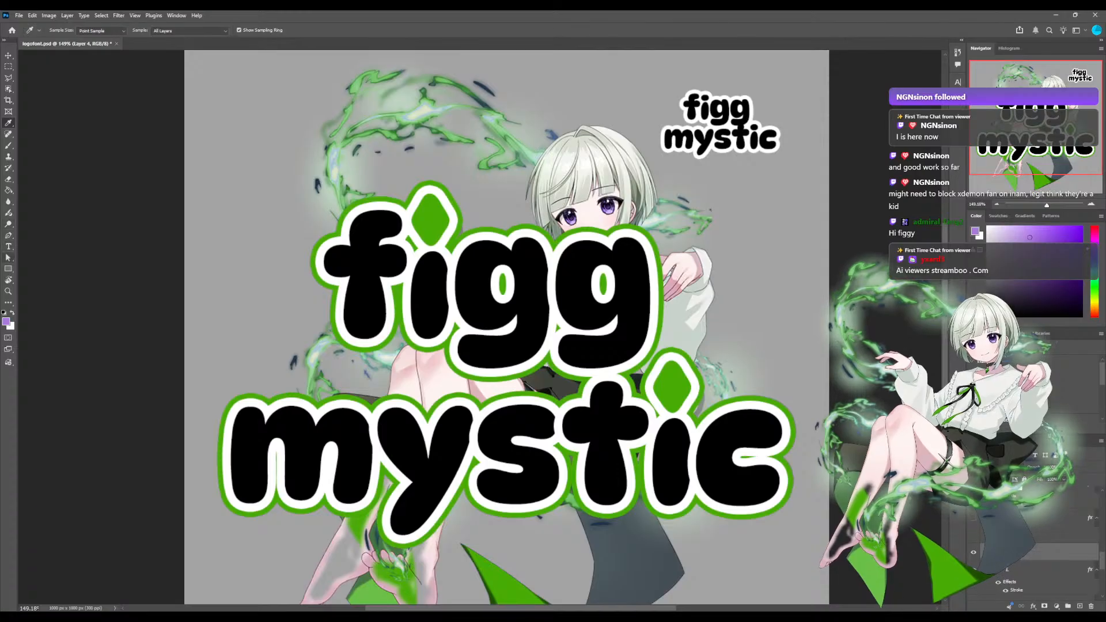
Try a purple Brush dab over the crossbar of figg's f on the new layer, and undo it.
left_click(8, 235)
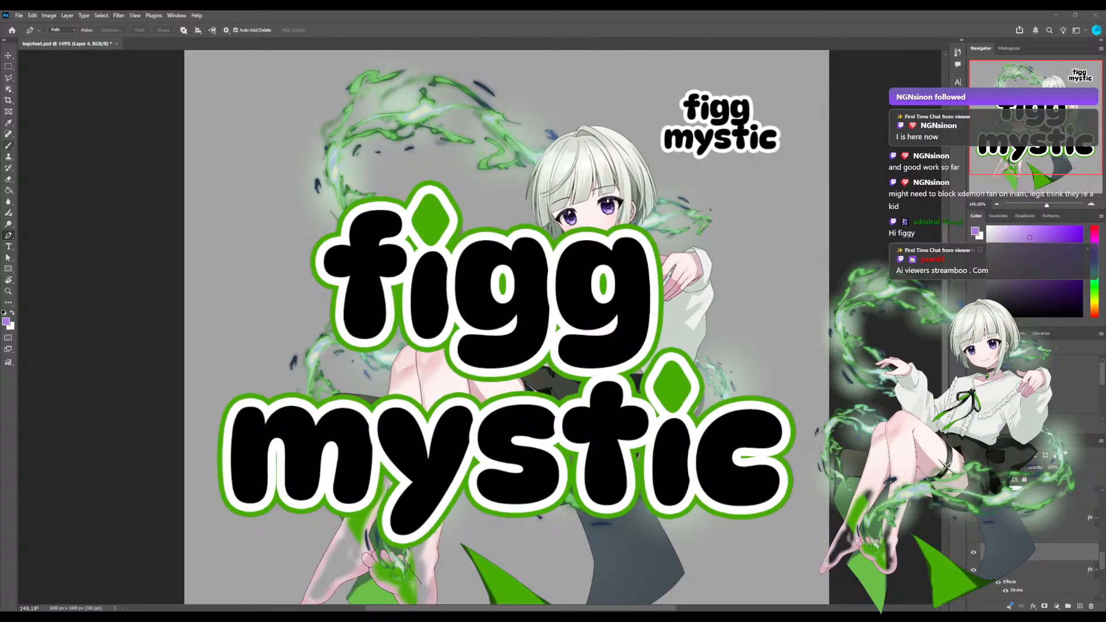
left_click(9, 145)
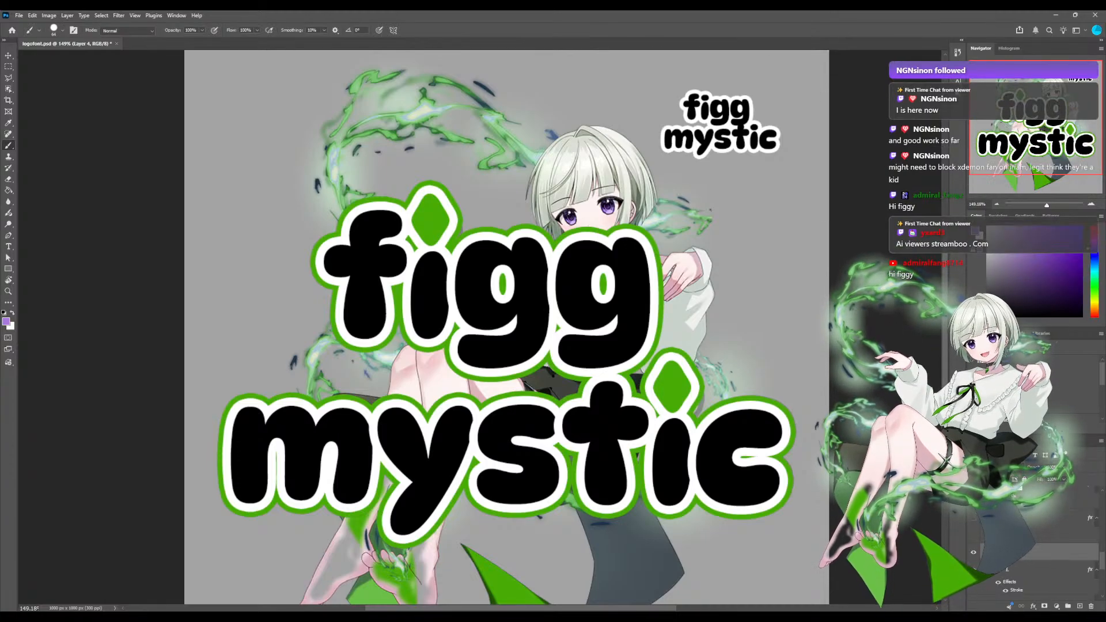
left_click(340, 260)
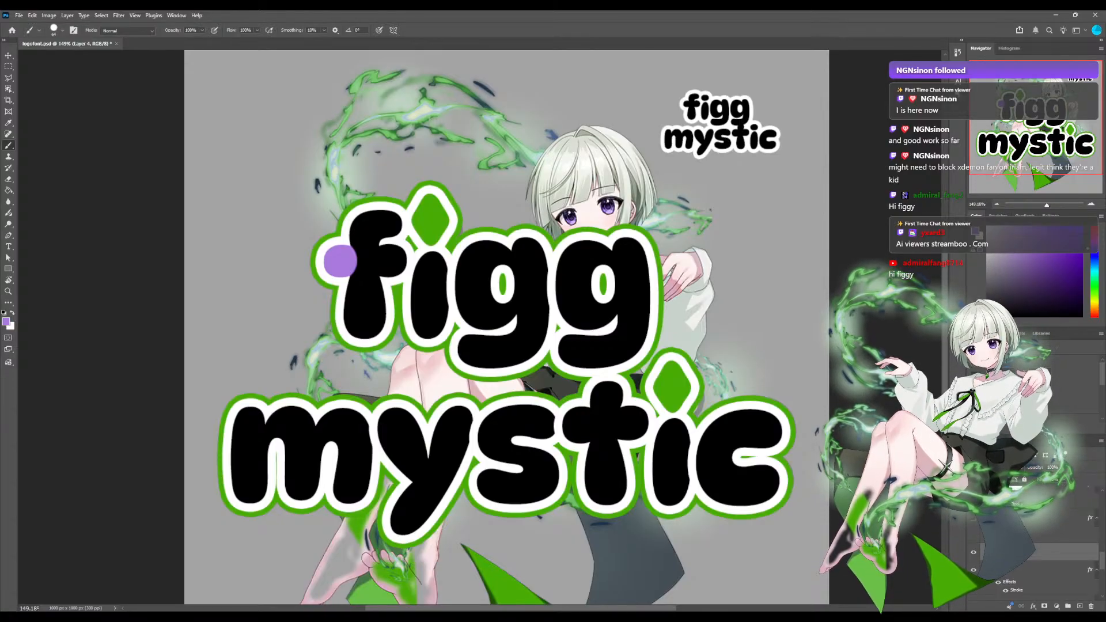
key("ctrl+z")
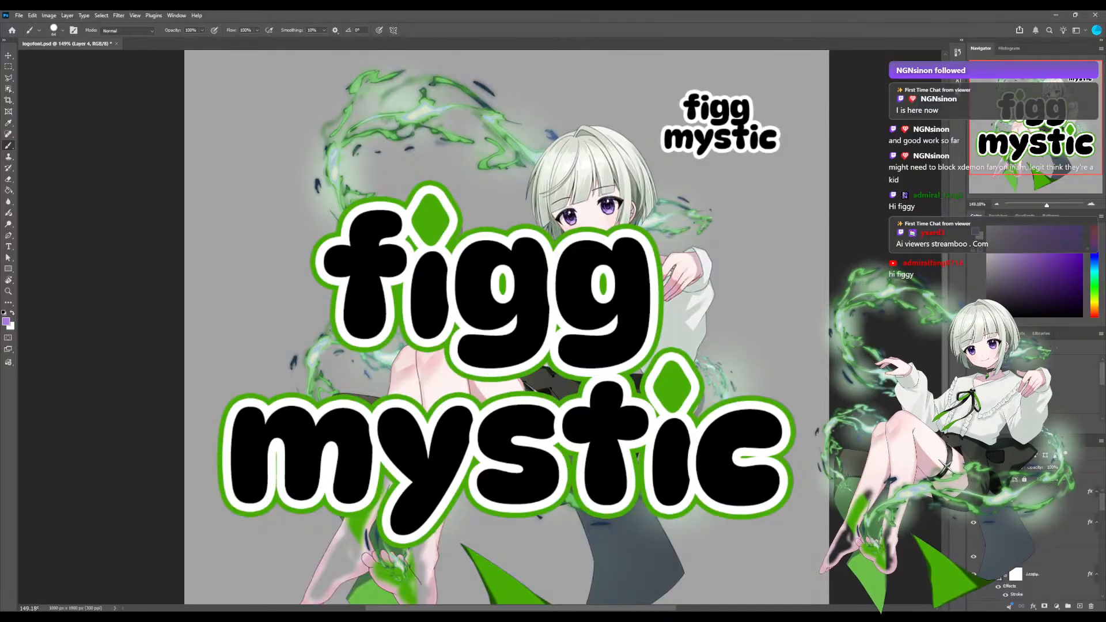
Try moving the layer with the green fill of figg's diamond dot up the layer stack, and undo the move.
scroll(1025, 544, "down", 10)
left_click(1025, 544)
scroll(1025, 564, "down", 2)
scroll(1025, 564, "down", 3)
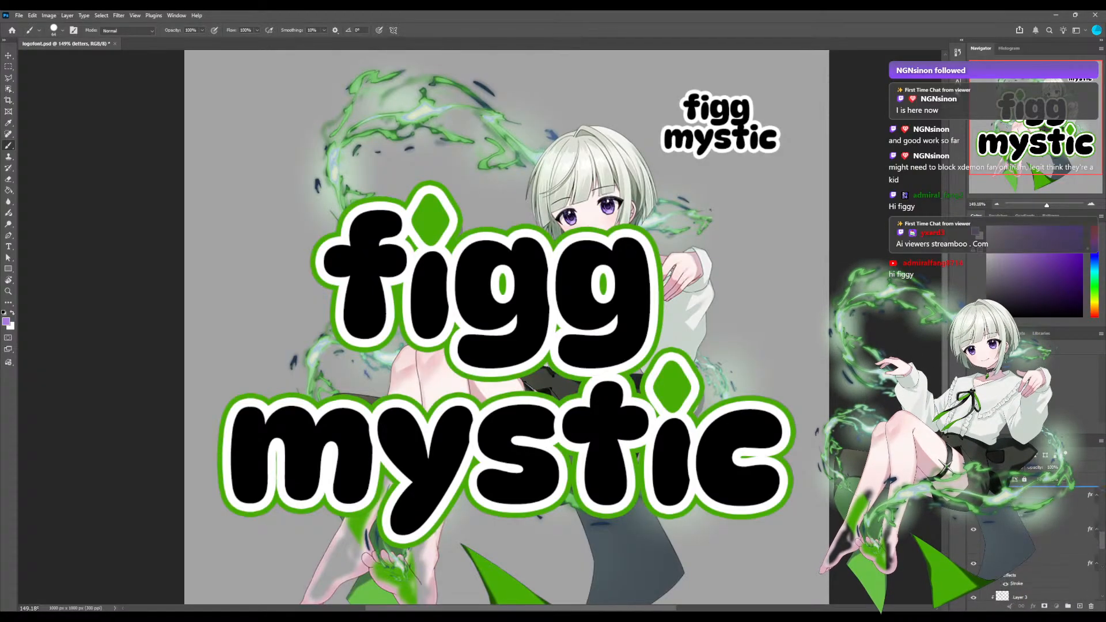
scroll(1025, 547, "up", 7)
scroll(1025, 547, "down", 2)
left_click_drag(1031, 499, 1031, 487)
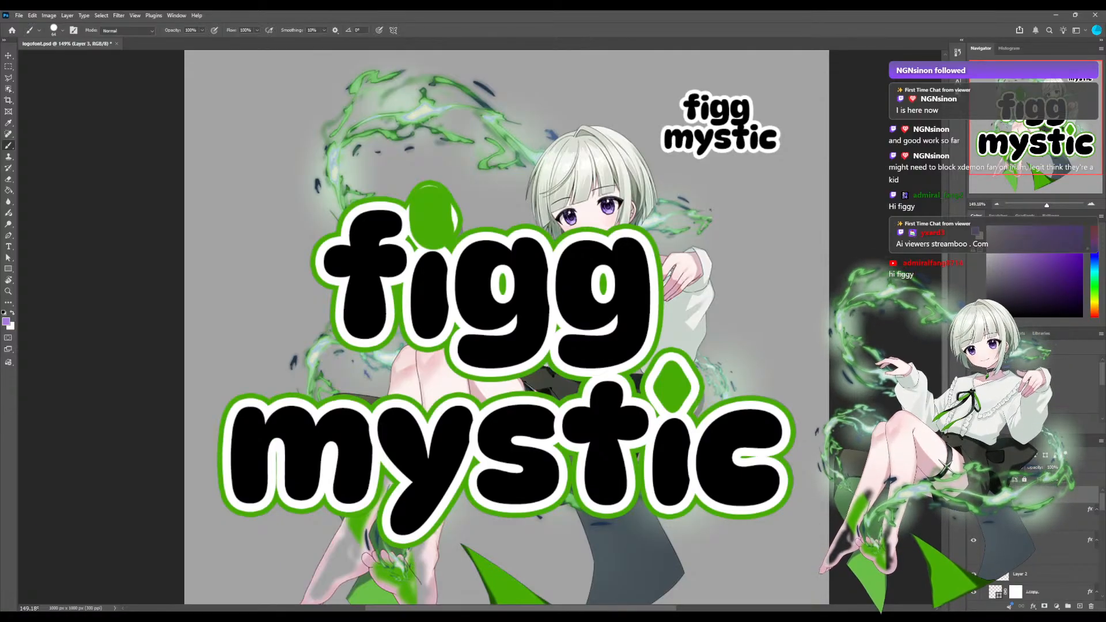
key("ctrl+z")
Check the new empty layer by toggling its visibility and move it higher in the stack above the figg letter layers.
scroll(1030, 541, "down", 2)
scroll(1031, 541, "down", 3)
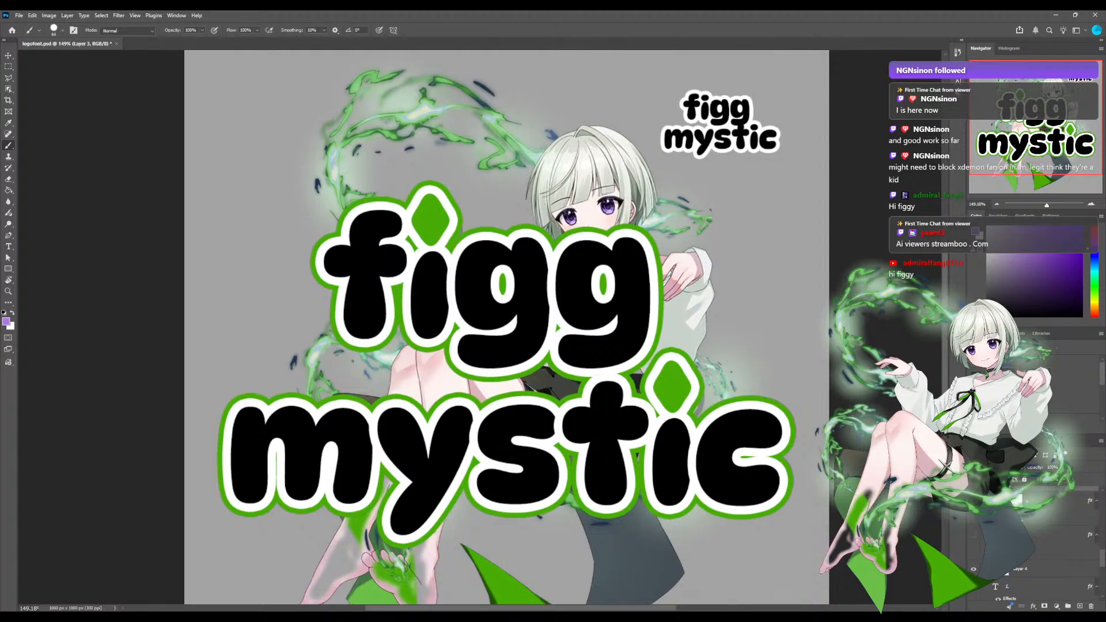
left_click(1031, 569)
scroll(1031, 569, "down", 2)
scroll(1031, 553, "down", 2)
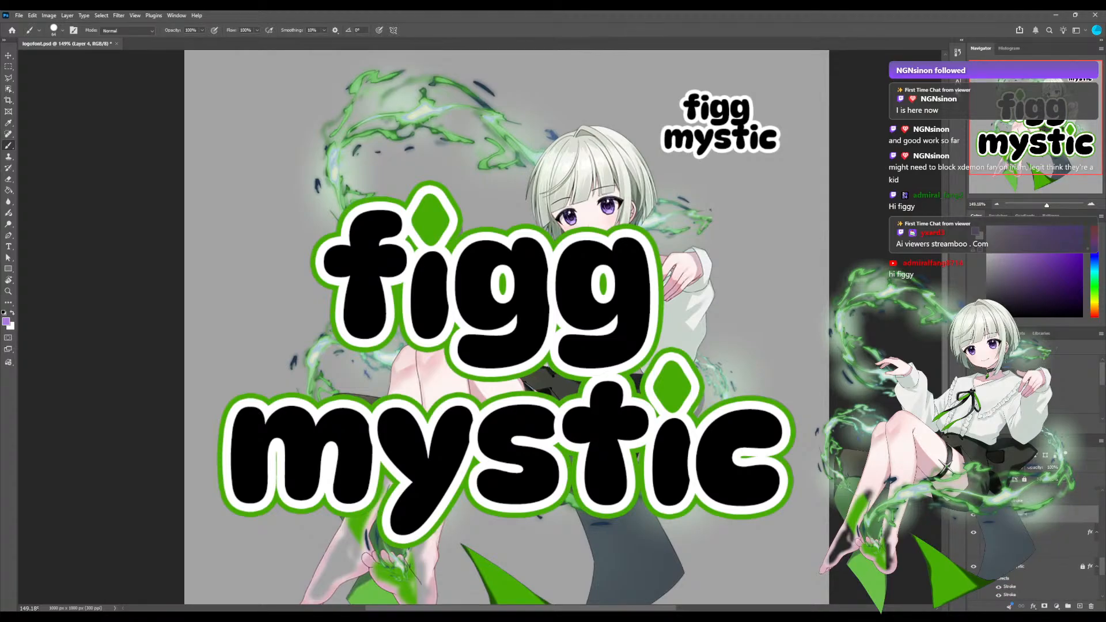
left_click(973, 515)
left_click(973, 514)
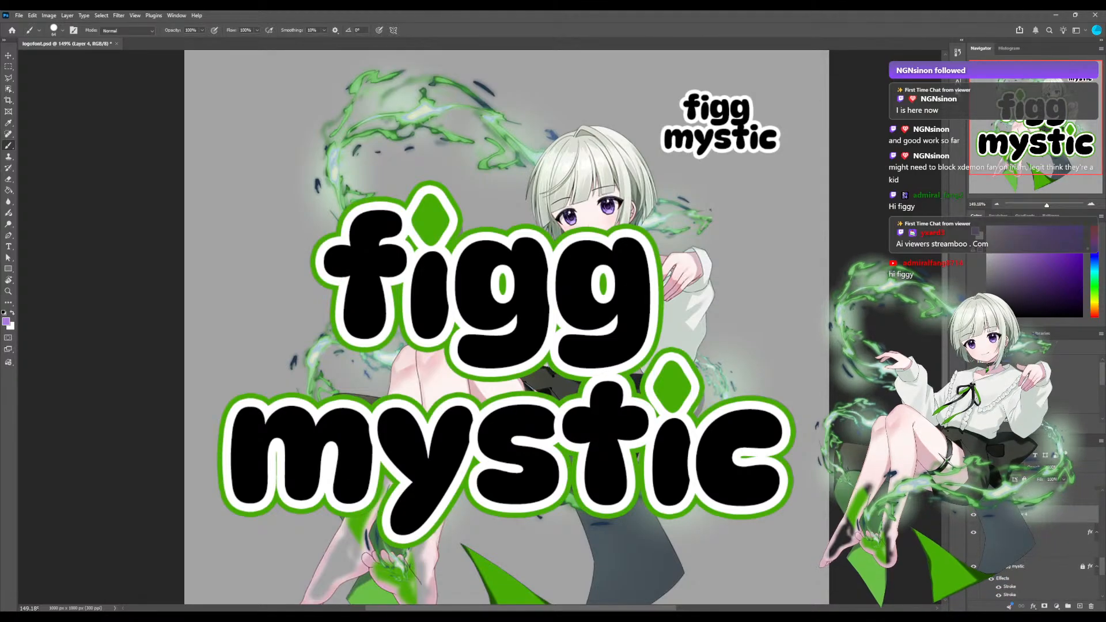
scroll(1030, 553, "up", 4)
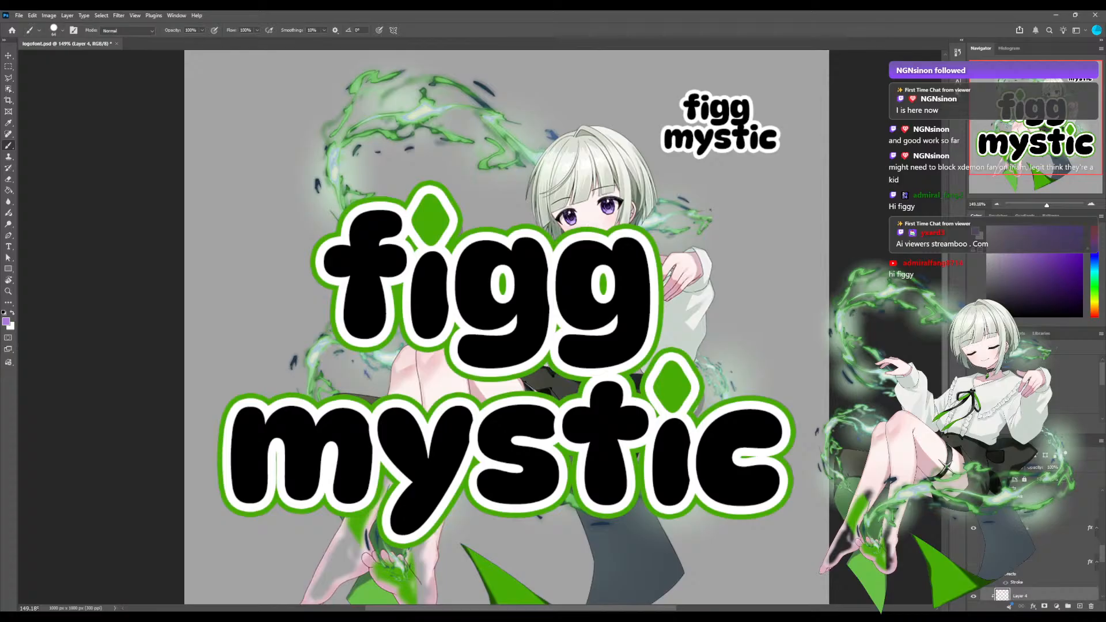
left_click_drag(1031, 568, 1031, 488)
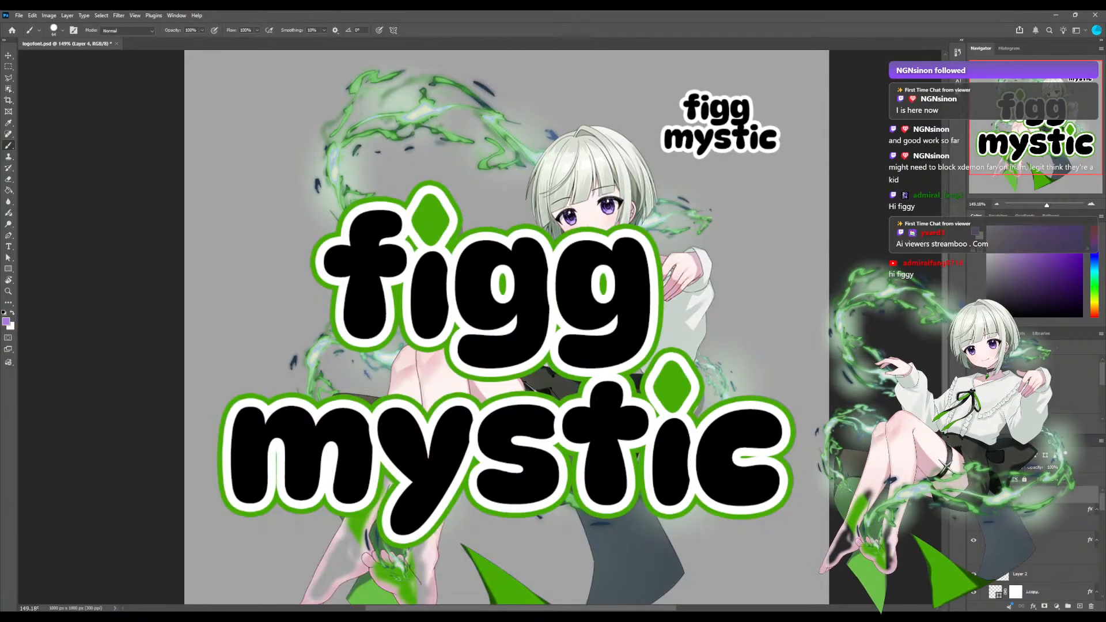
Try painting purple over the figg and mystic lettering inside the green outline with the Brush, and undo the strokes.
left_click(336, 261)
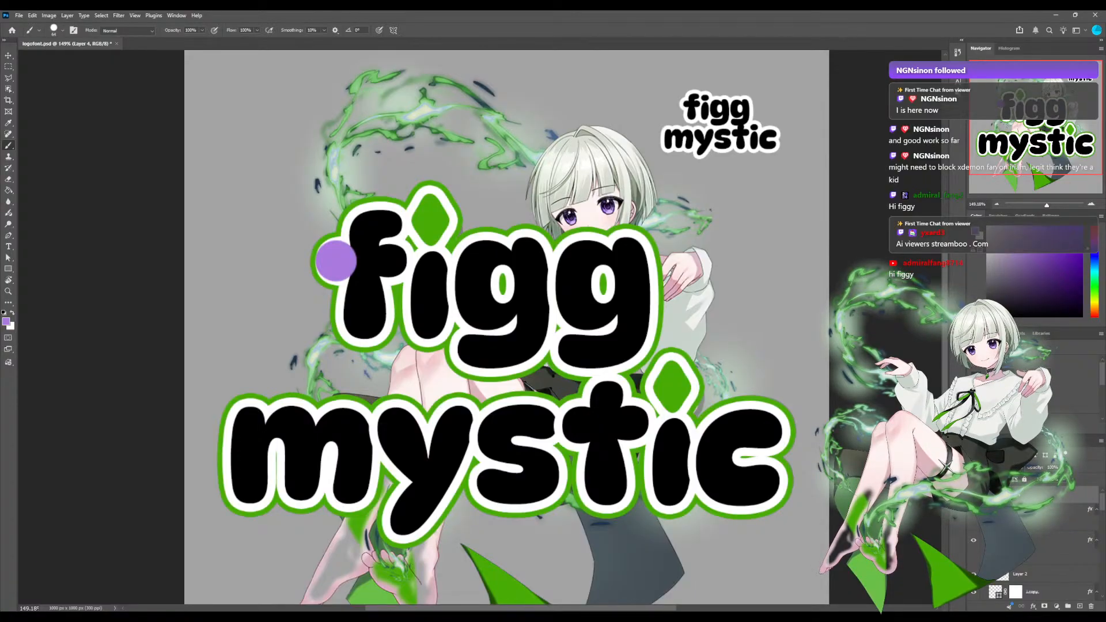
key("ctrl+z")
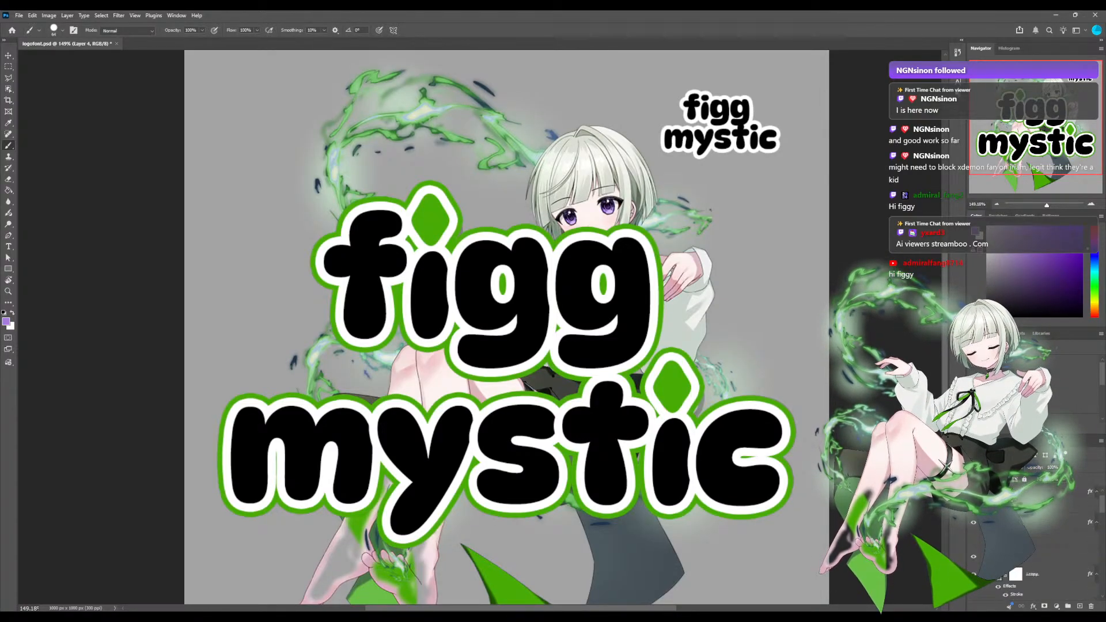
left_click_drag(318, 259, 456, 219)
left_click_drag(336, 288, 404, 343)
left_click_drag(458, 368, 587, 236)
left_click_drag(357, 300, 539, 247)
mouse_move(405, 269)
left_mouse_down()
mouse_move(369, 325)
mouse_move(490, 343)
mouse_move(524, 411)
mouse_move(571, 403)
mouse_move(518, 472)
mouse_move(299, 460)
mouse_move(415, 518)
mouse_move(230, 490)
mouse_move(645, 444)
mouse_move(518, 361)
mouse_move(374, 213)
mouse_move(587, 438)
mouse_move(472, 449)
left_mouse_up()
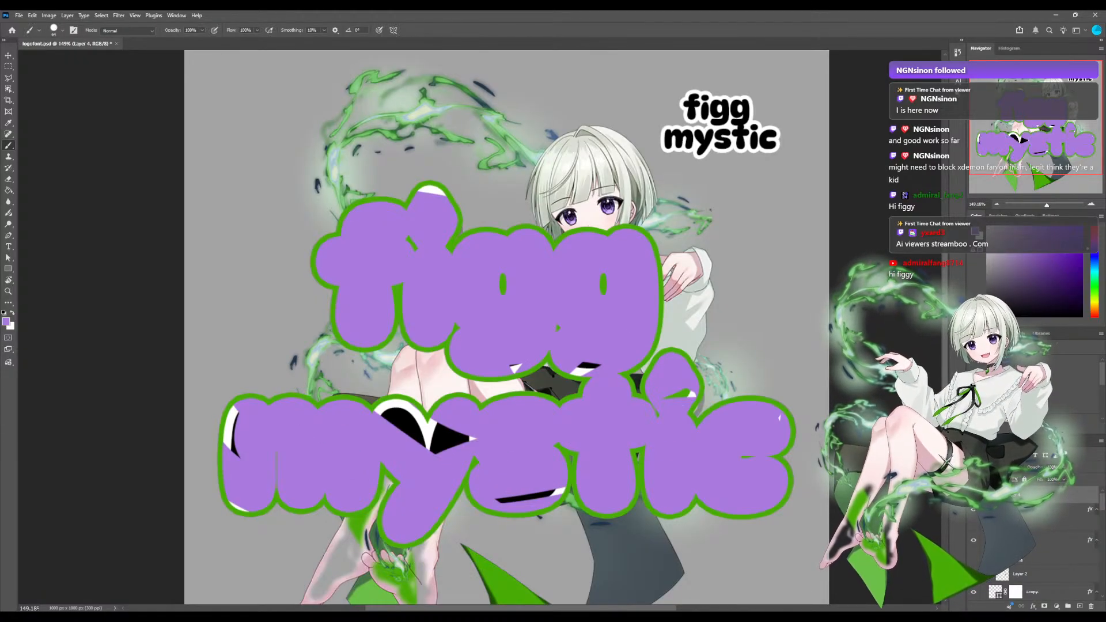
key("ctrl+z")
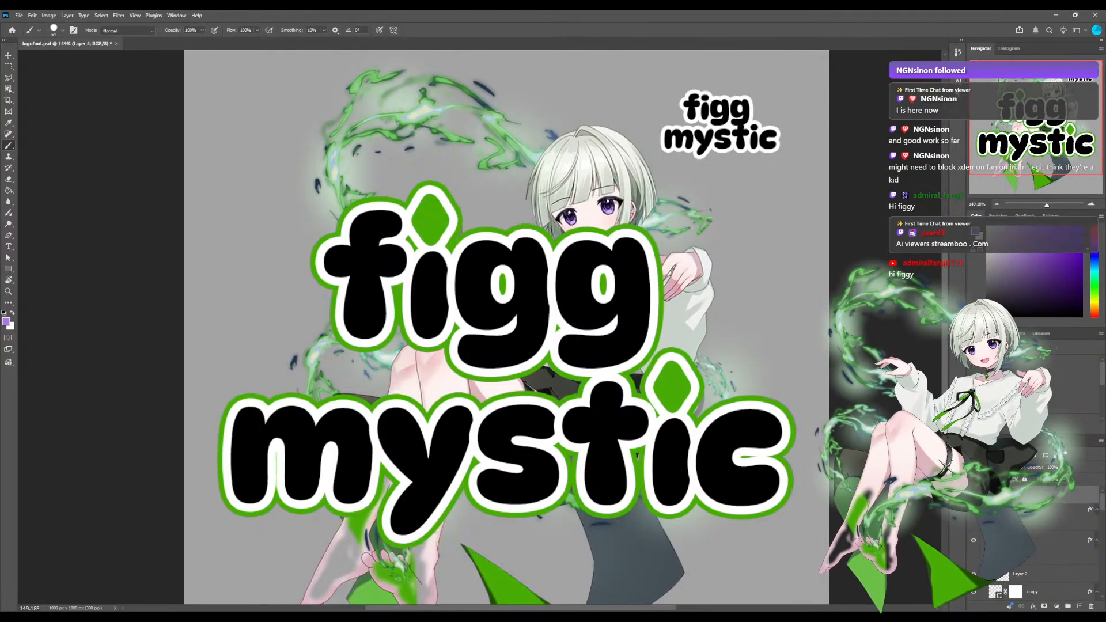
Look through the layer stack from the lettering layers down to the Background, and make the layer of figg's f active.
scroll(1033, 547, "down", 5)
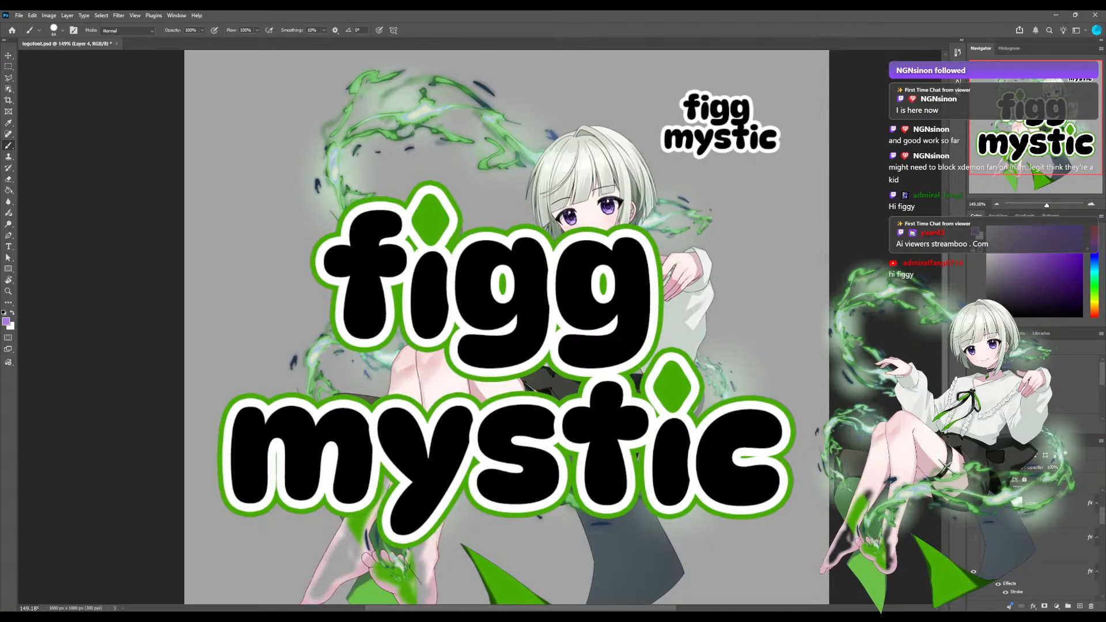
scroll(1036, 544, "down", 8)
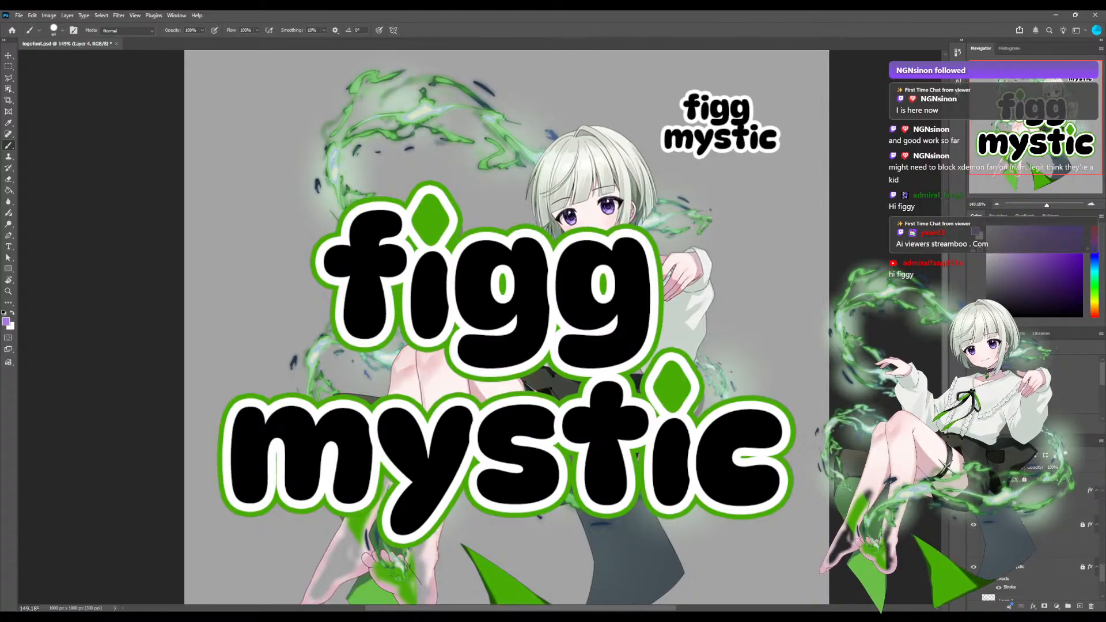
scroll(1037, 536, "up", 2)
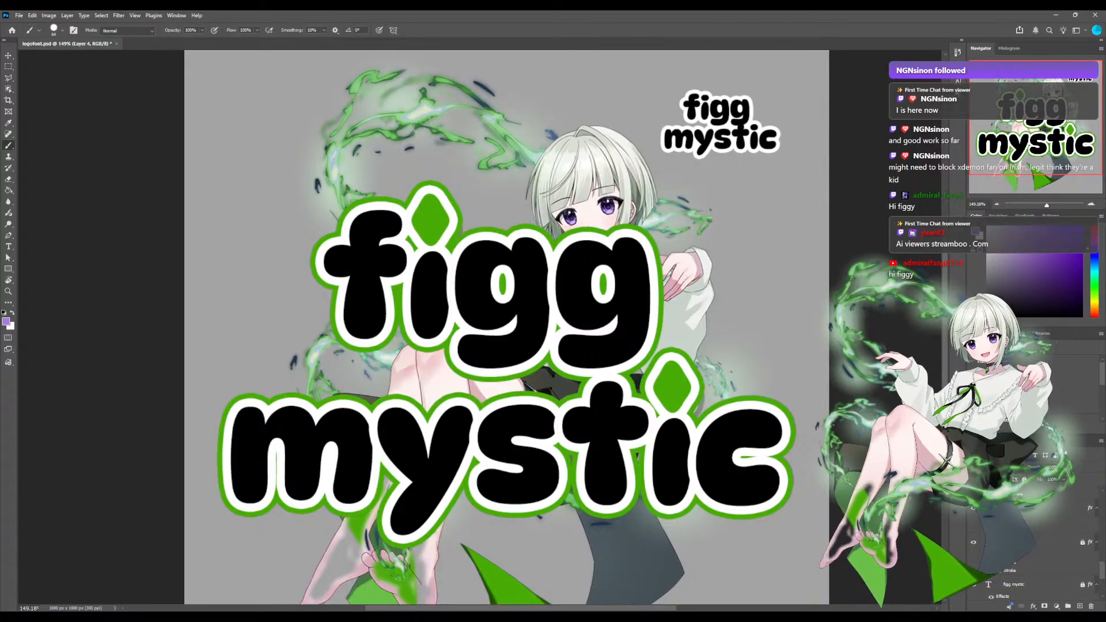
left_click(1039, 526)
scroll(1039, 530, "up", 10)
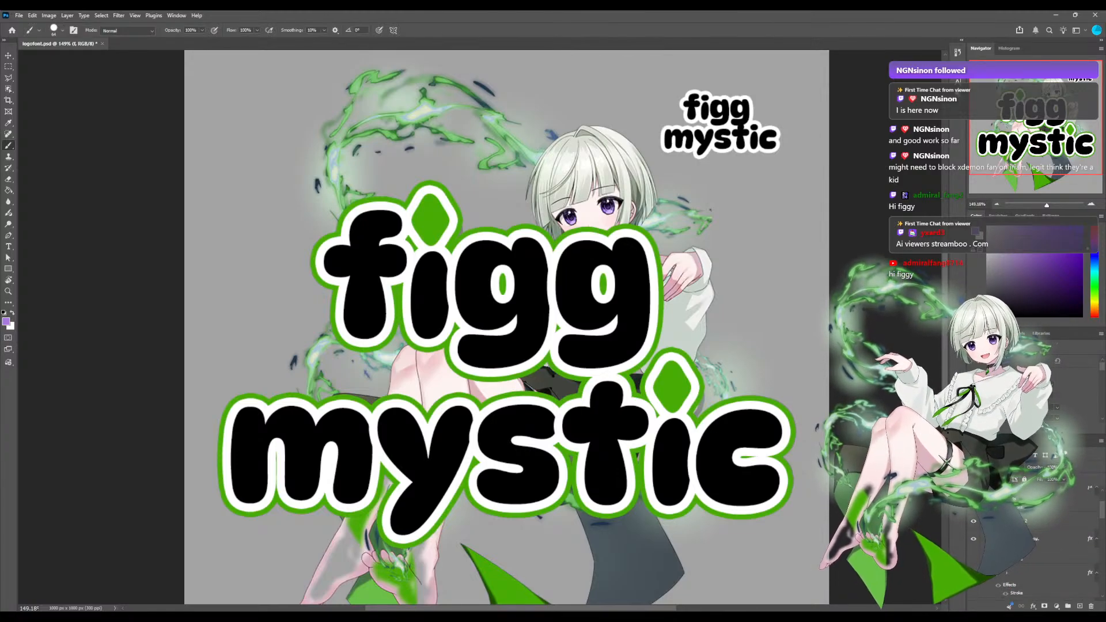
scroll(1040, 535, "up", 3)
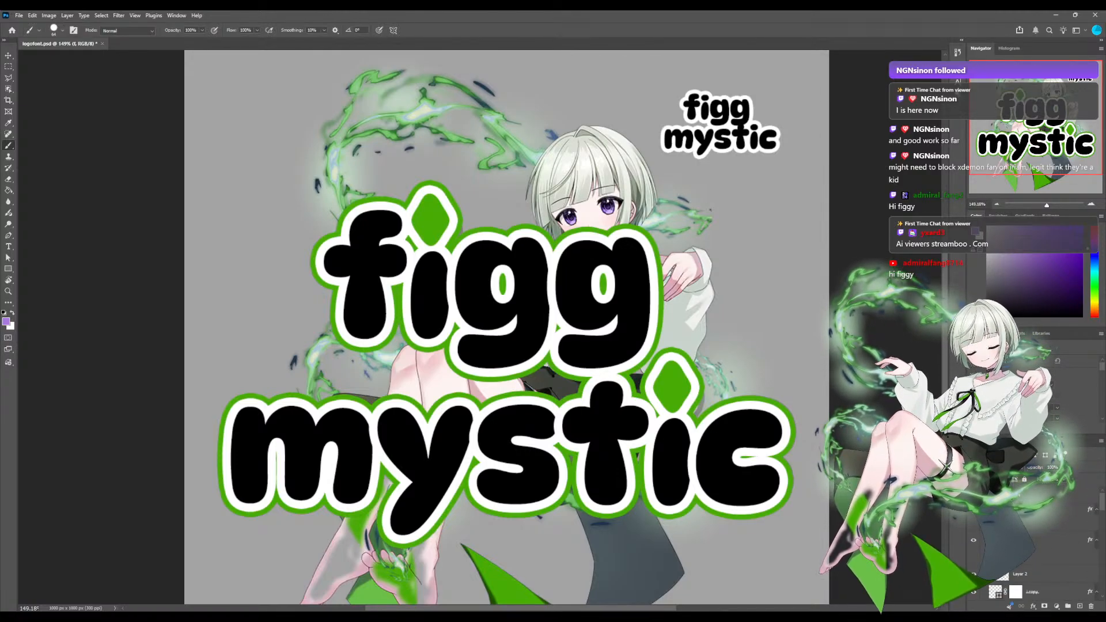
scroll(1040, 535, "down", 9)
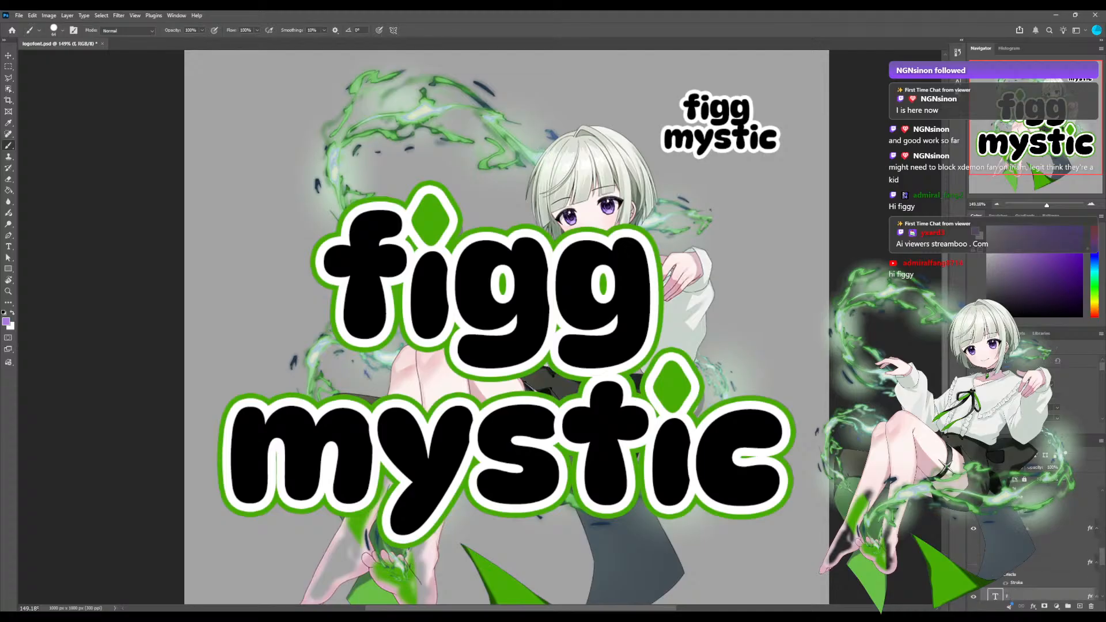
scroll(1039, 535, "down", 3)
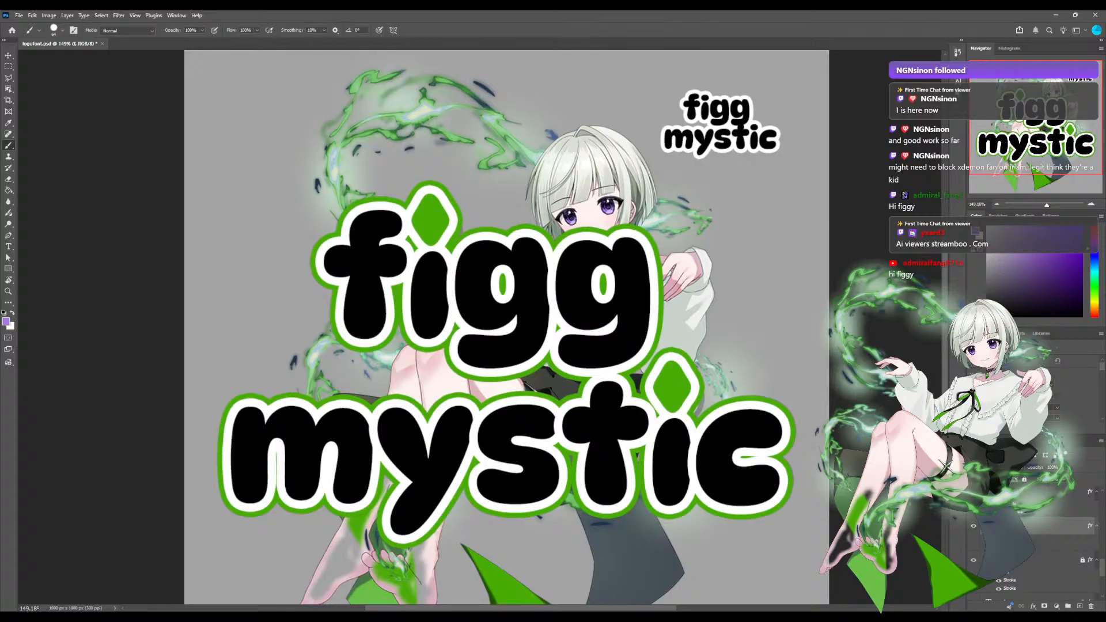
scroll(1037, 535, "down", 3)
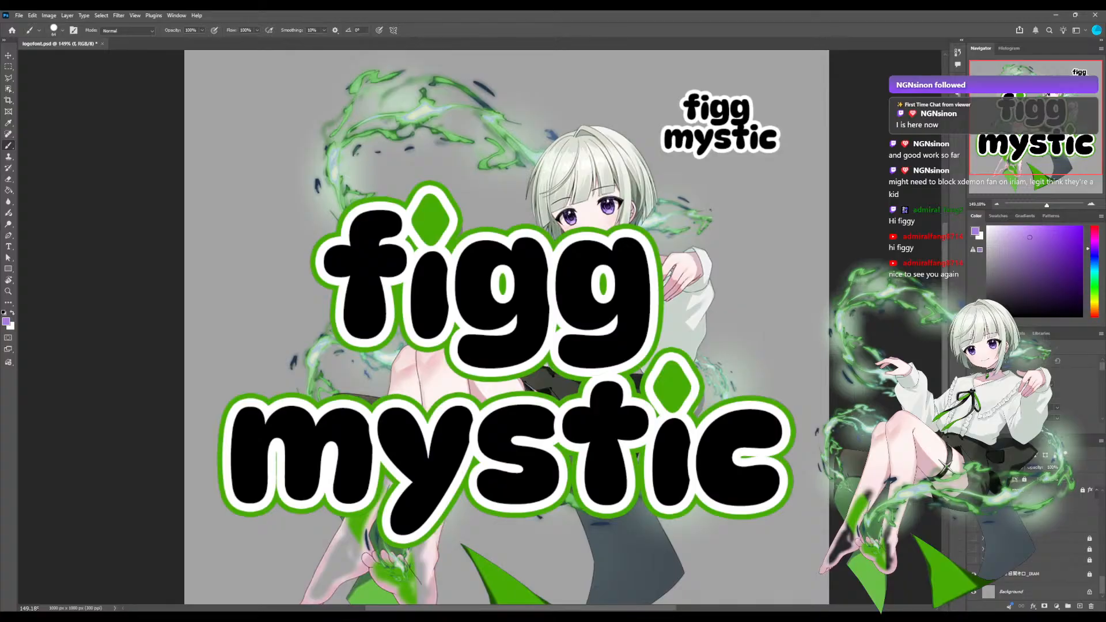
scroll(1036, 542, "up", 5)
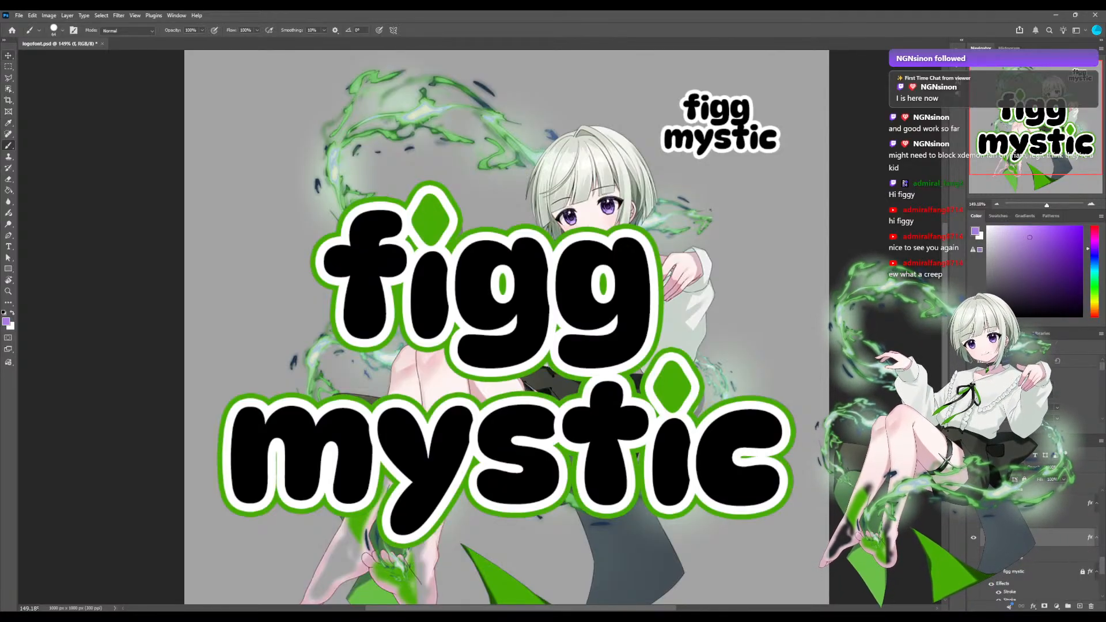
Rotate figg's letter f counterclockwise to a tilt of about 14 degrees, leaning its top away from the i.
key("v")
mouse_move(316, 202)
left_mouse_down()
mouse_move(288, 225)
mouse_move(349, 191)
mouse_move(316, 202)
mouse_move(270, 254)
mouse_move(314, 203)
left_mouse_up()
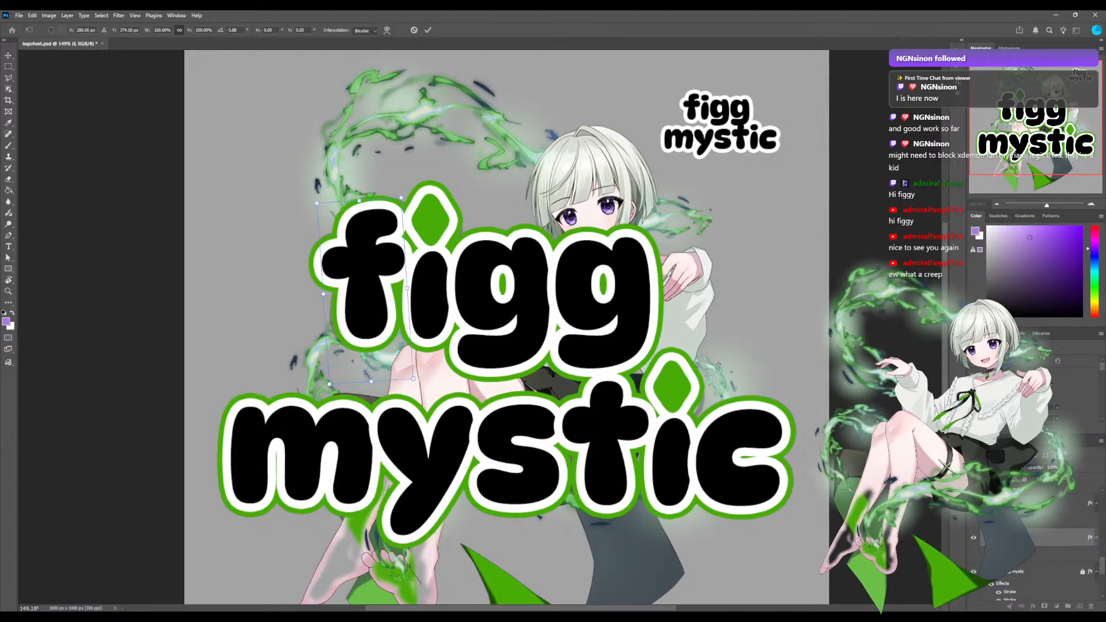
scroll(530, 327, "left", 3)
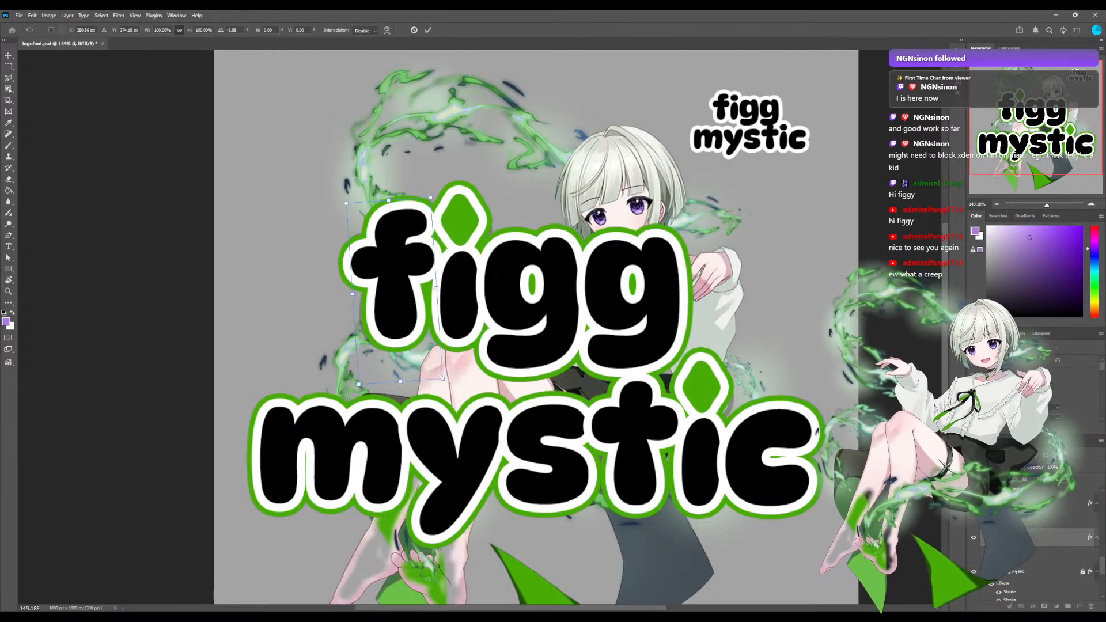
left_click_drag(340, 276, 348, 261)
left_click_drag(331, 367, 344, 376)
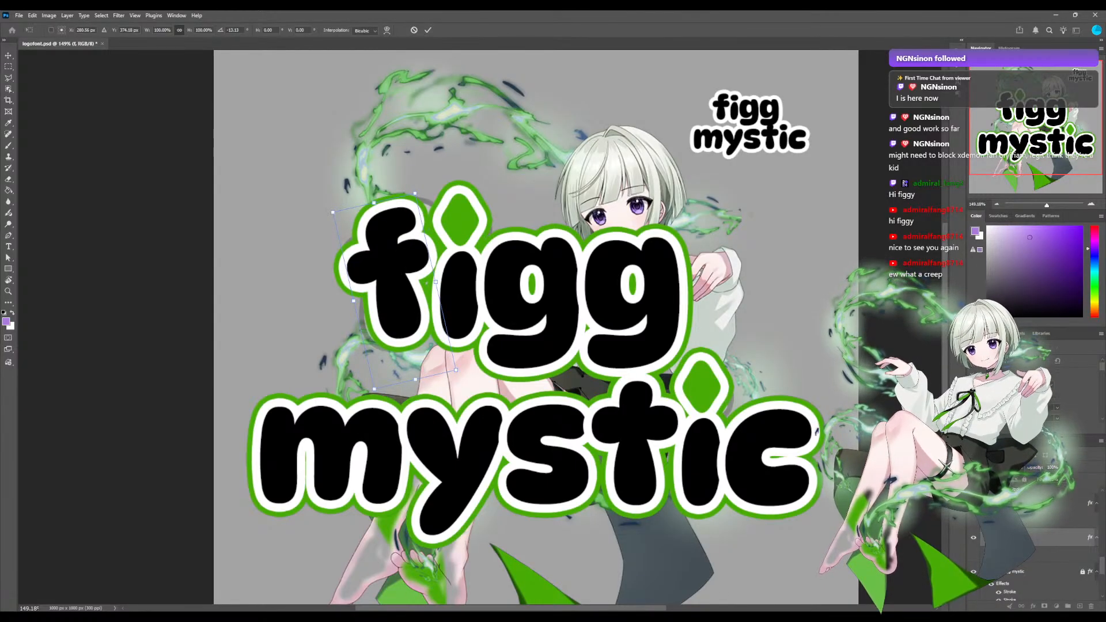
left_click_drag(345, 376, 345, 376)
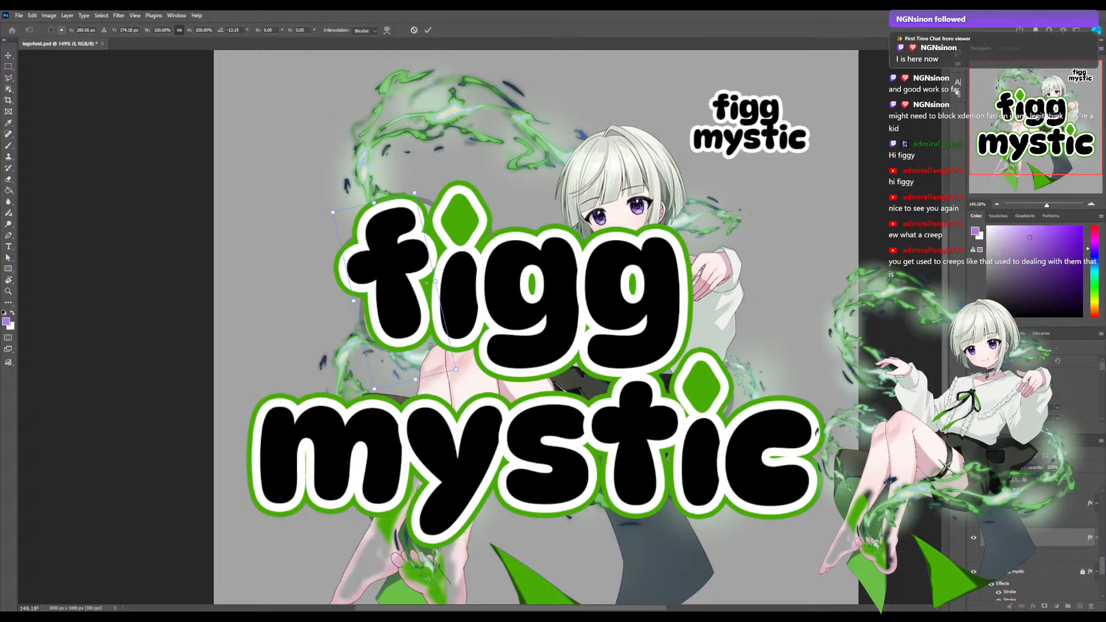
left_click_drag(345, 377, 342, 377)
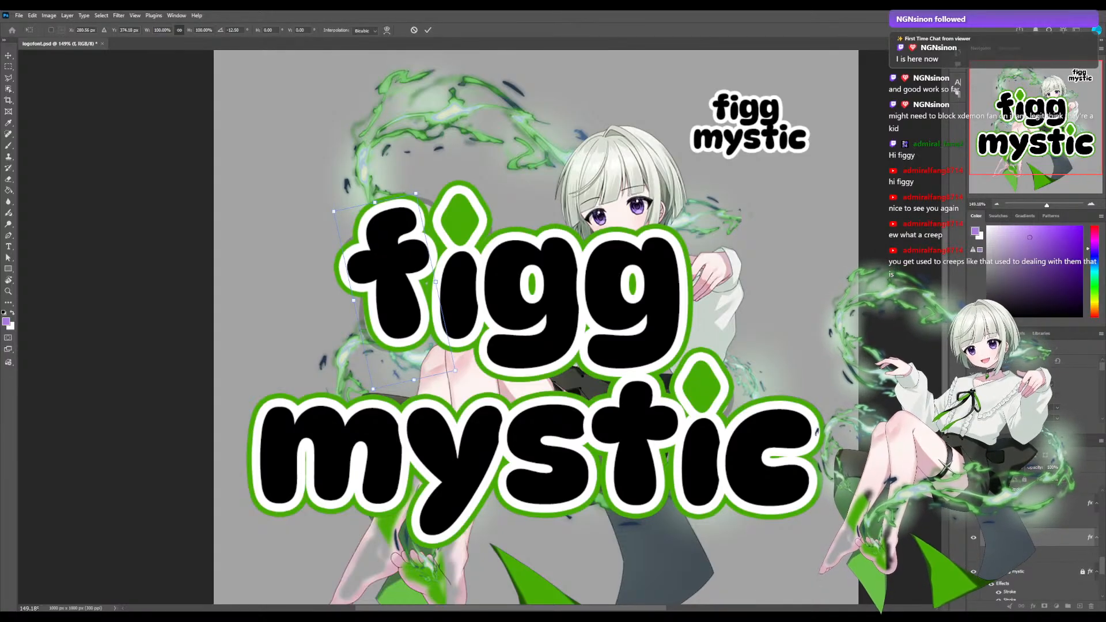
mouse_move(342, 377)
left_mouse_down()
mouse_move(378, 389)
mouse_move(350, 379)
left_mouse_up()
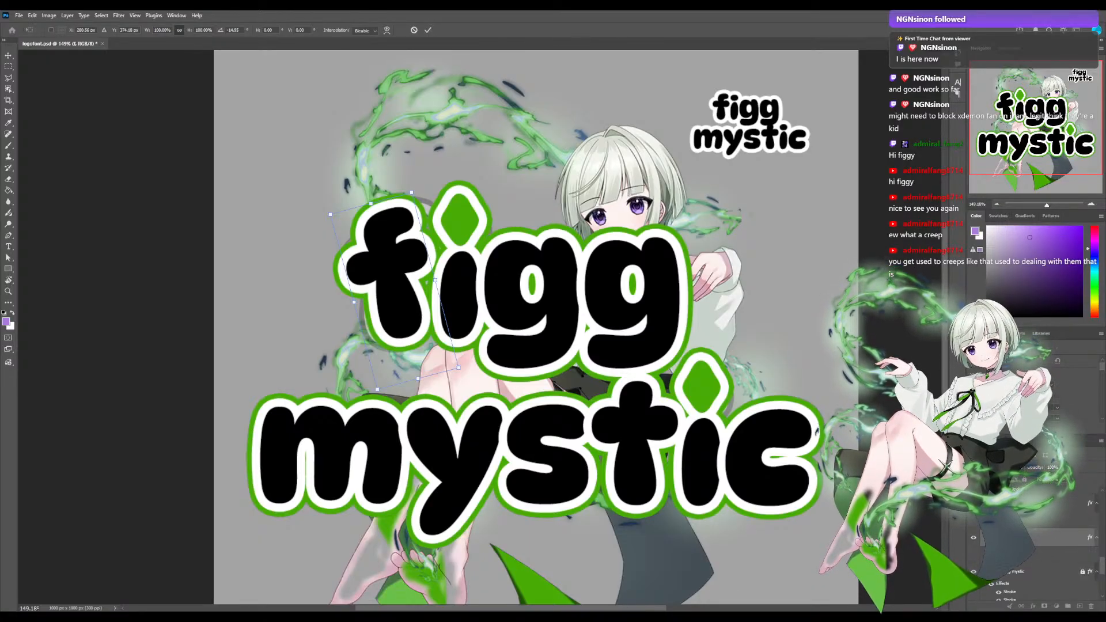
Apply the rotation of figg's f and select the layer of the first g in figg.
scroll(1036, 553, "down", 2)
scroll(1036, 553, "up", 2)
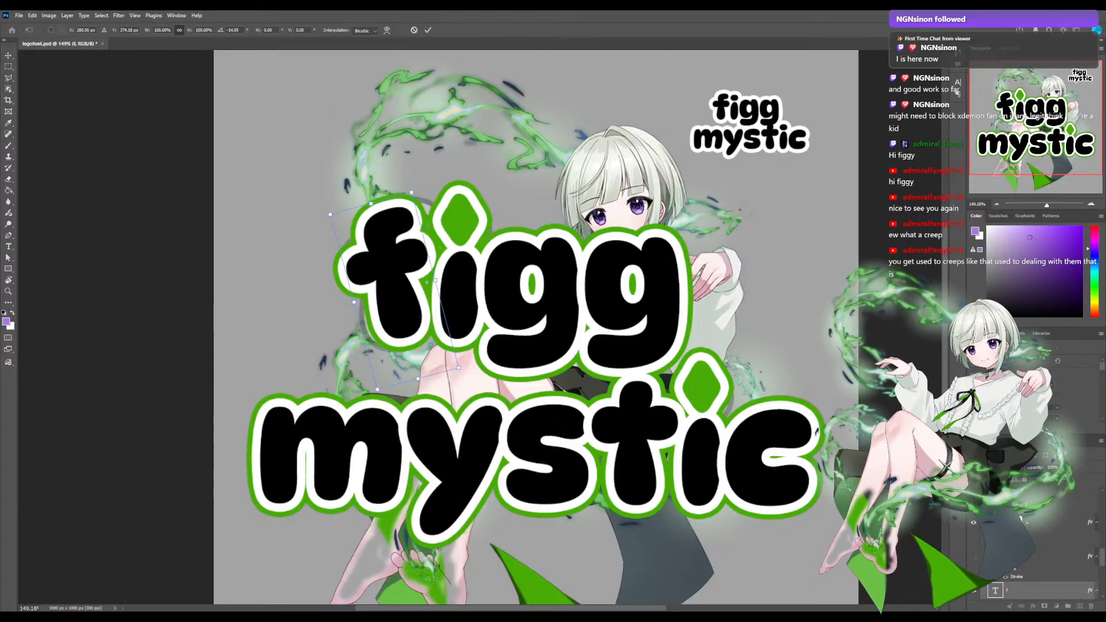
scroll(1036, 552, "up", 3)
scroll(1036, 553, "up", 3)
left_click(1037, 530)
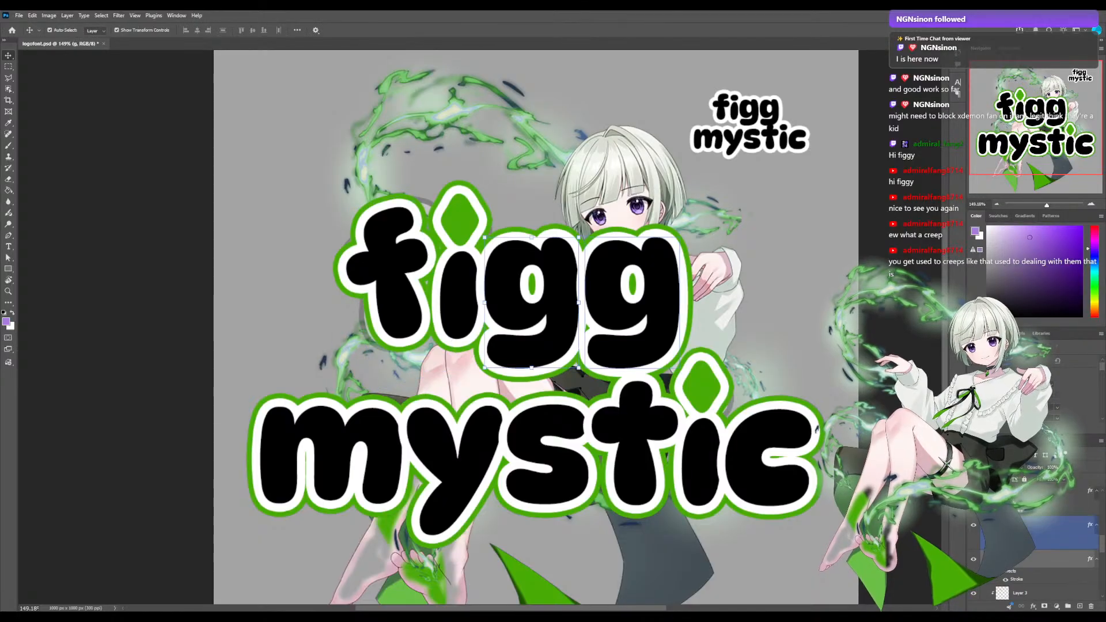
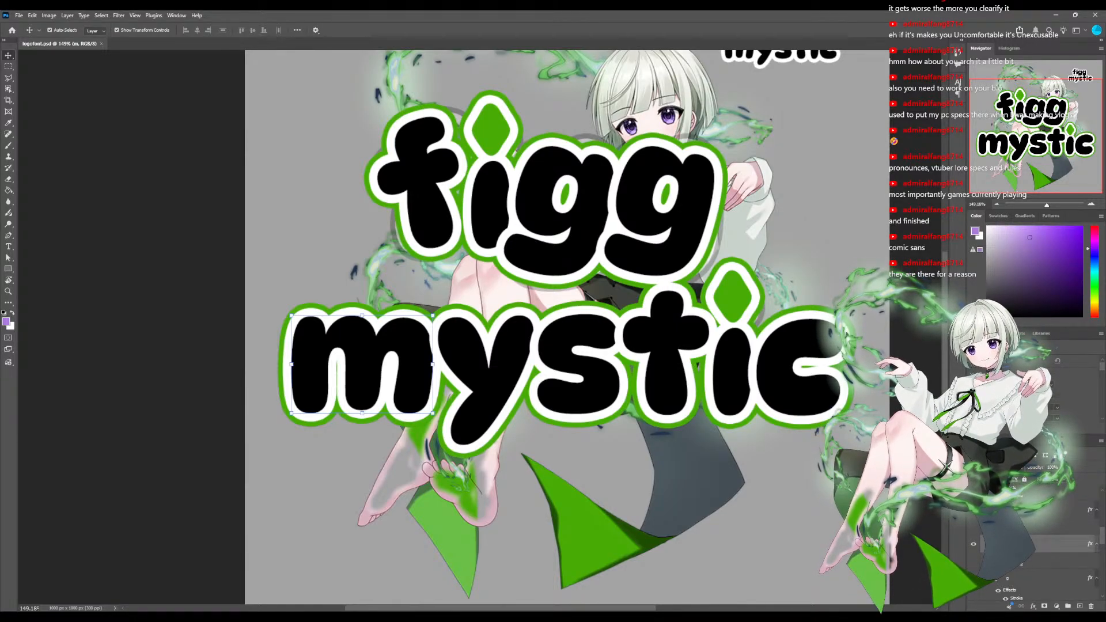
Rotate the letter m of mystic clockwise to a tilt of about 15 degrees and apply the rotation.
scroll(568, 327, "up", 3)
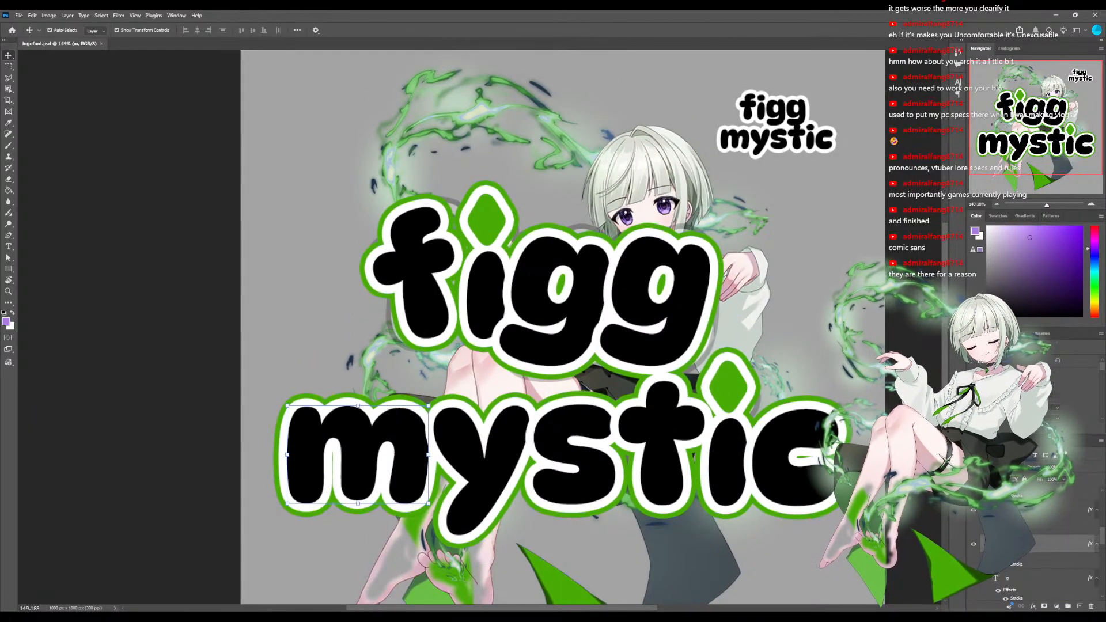
scroll(567, 327, "down", 2)
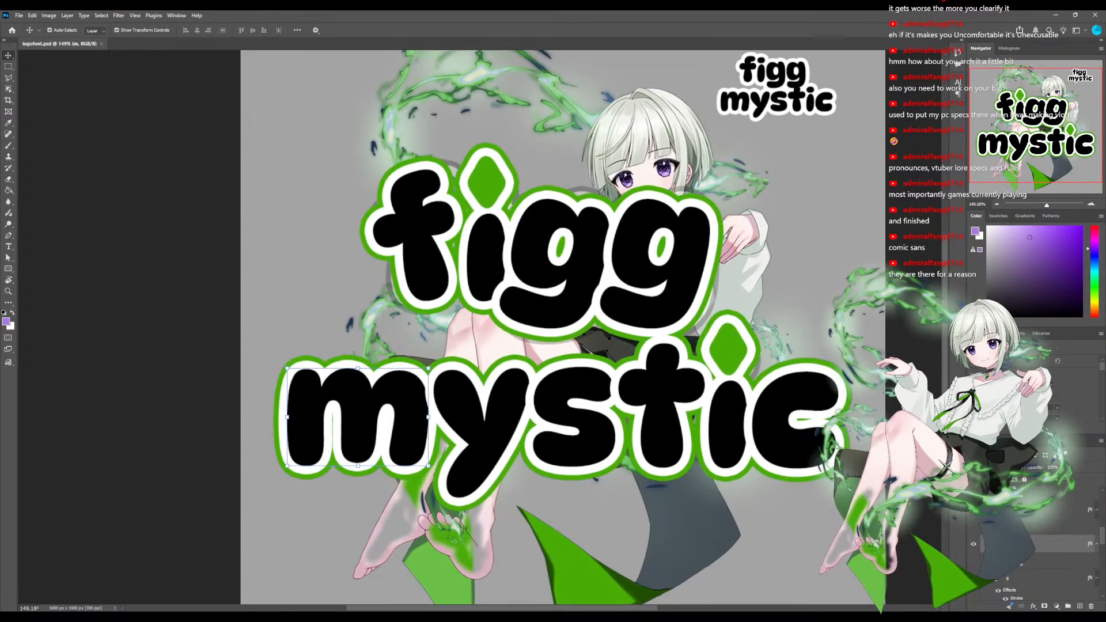
left_click_drag(567, 327, 573, 300)
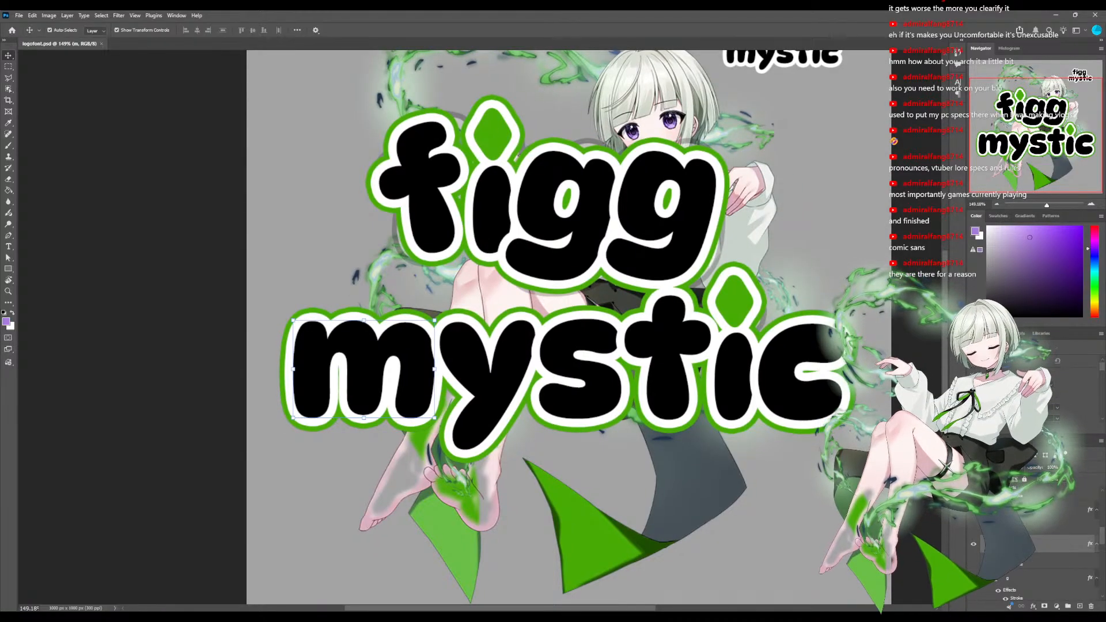
scroll(1060, 547, "down", 2)
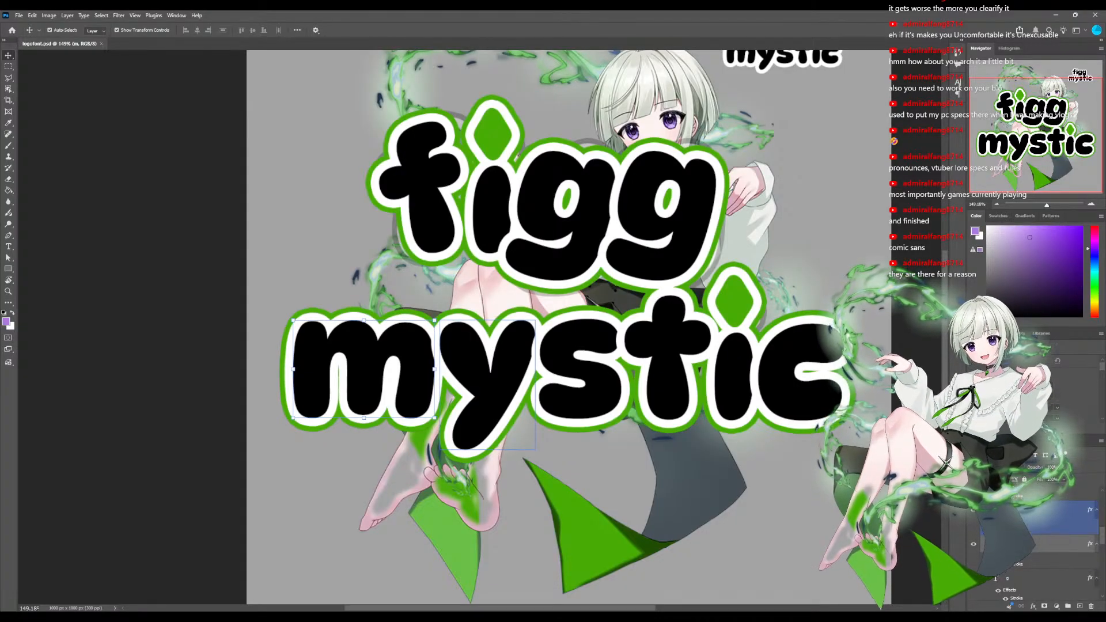
scroll(1037, 541, "down", 1)
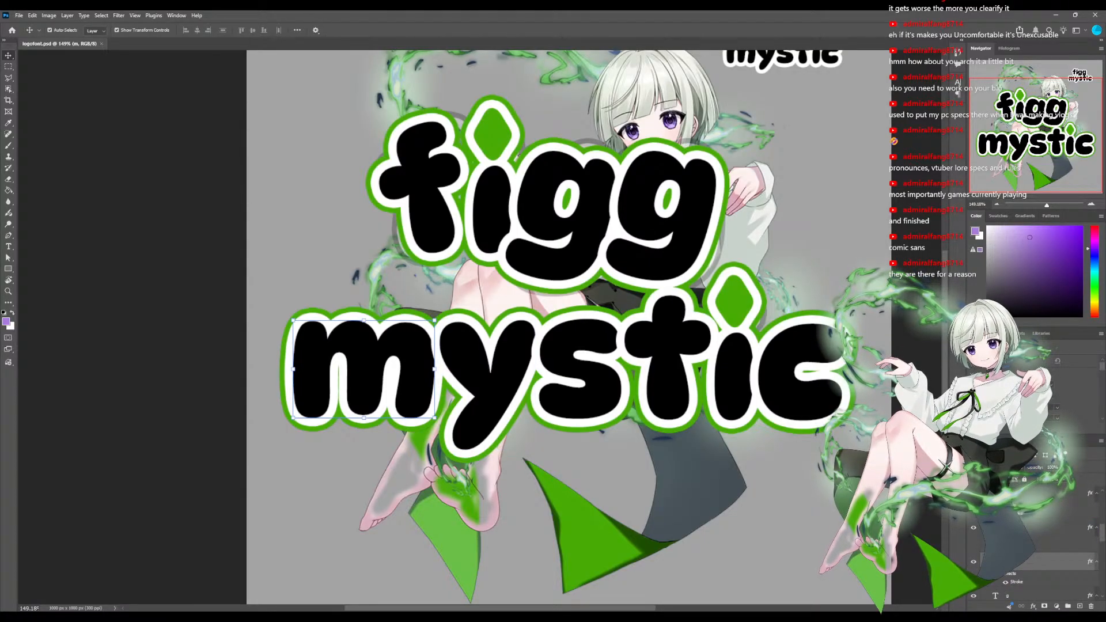
key("ctrl+t")
mouse_move(369, 369)
left_mouse_down()
mouse_move(353, 369)
mouse_move(367, 369)
left_mouse_up()
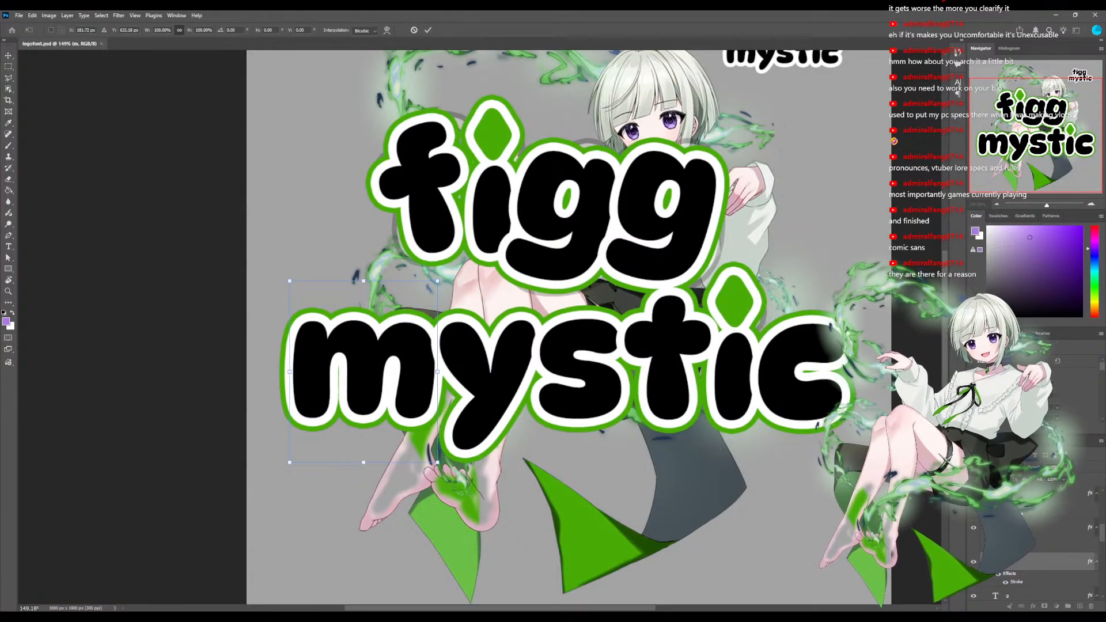
left_click_drag(438, 465, 413, 478)
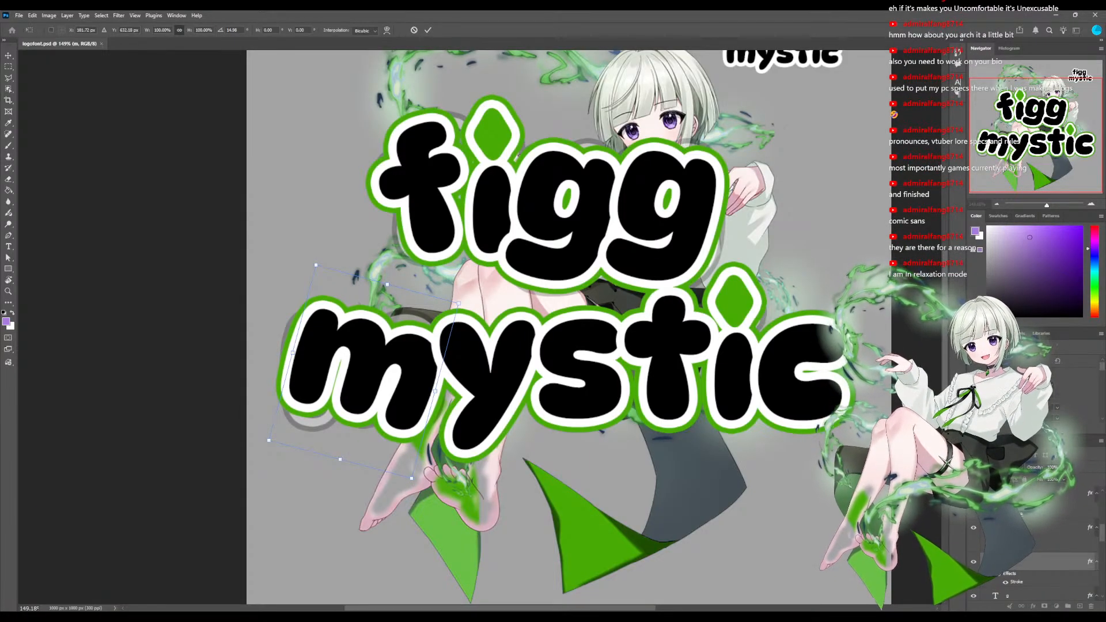
scroll(1037, 547, "down", 1)
left_click(1027, 578)
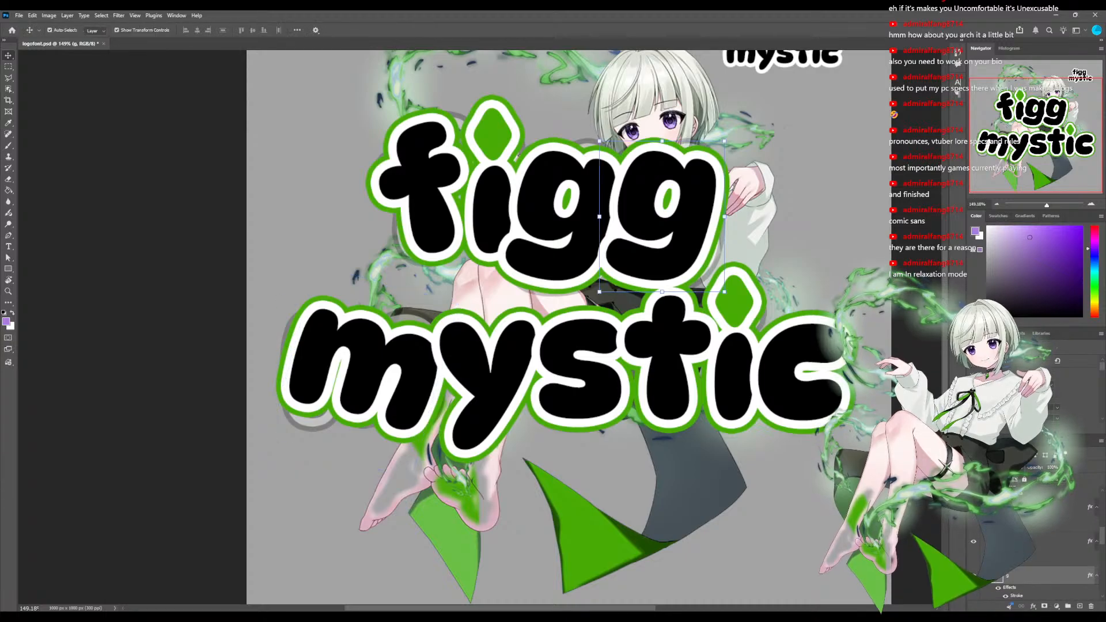
Try to rotate the last g of figg counterclockwise, and undo the rotation.
key("ctrl+t")
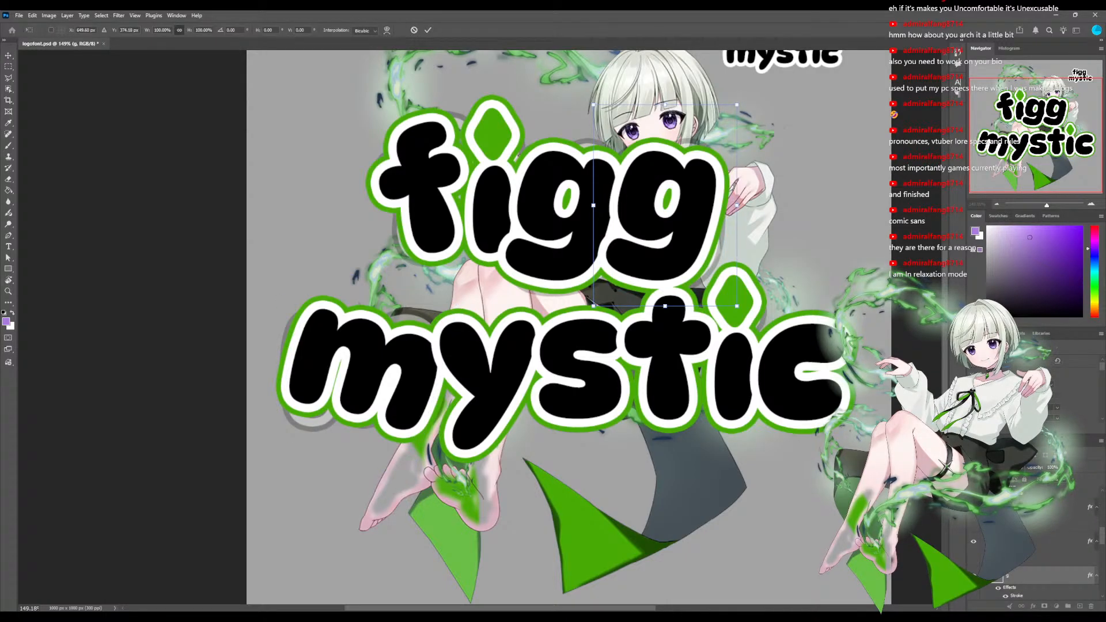
left_click_drag(754, 86, 727, 70)
key("ctrl+z")
left_click_drag(755, 86, 754, 86)
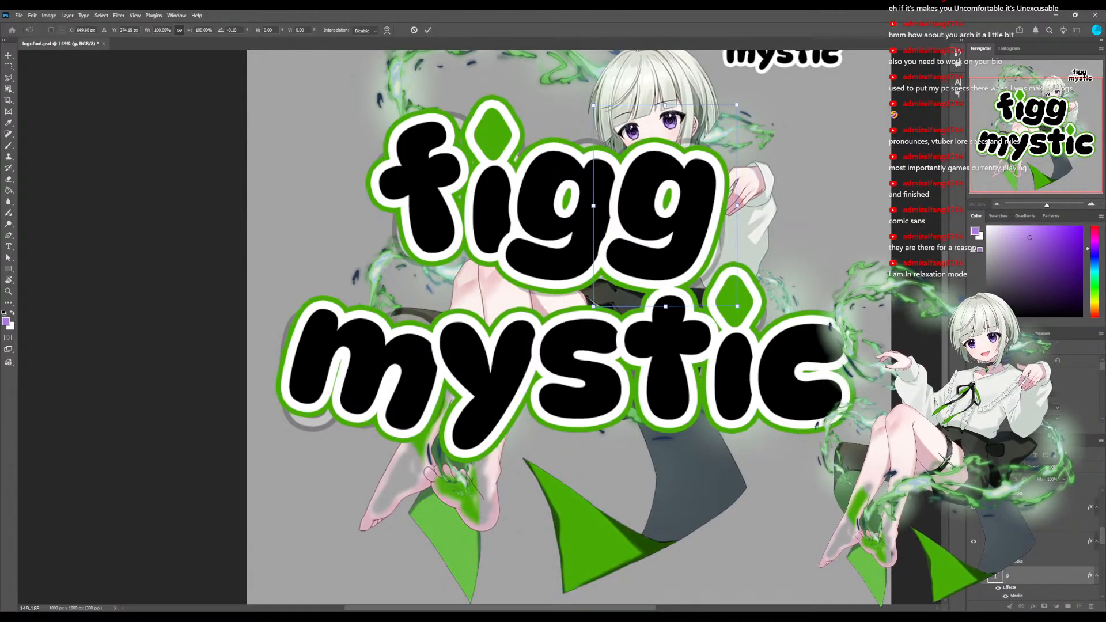
Try rotating the letter y of mystic counterclockwise, first by about 21 degrees and again by less, undoing both rotations.
left_click(488, 381)
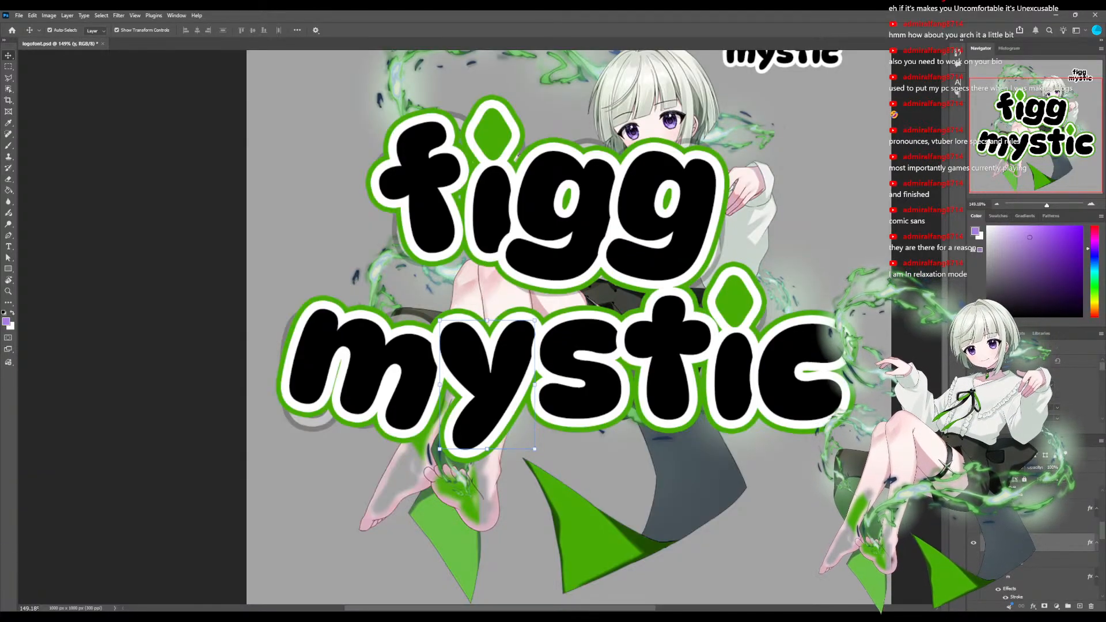
key("ctrl+t")
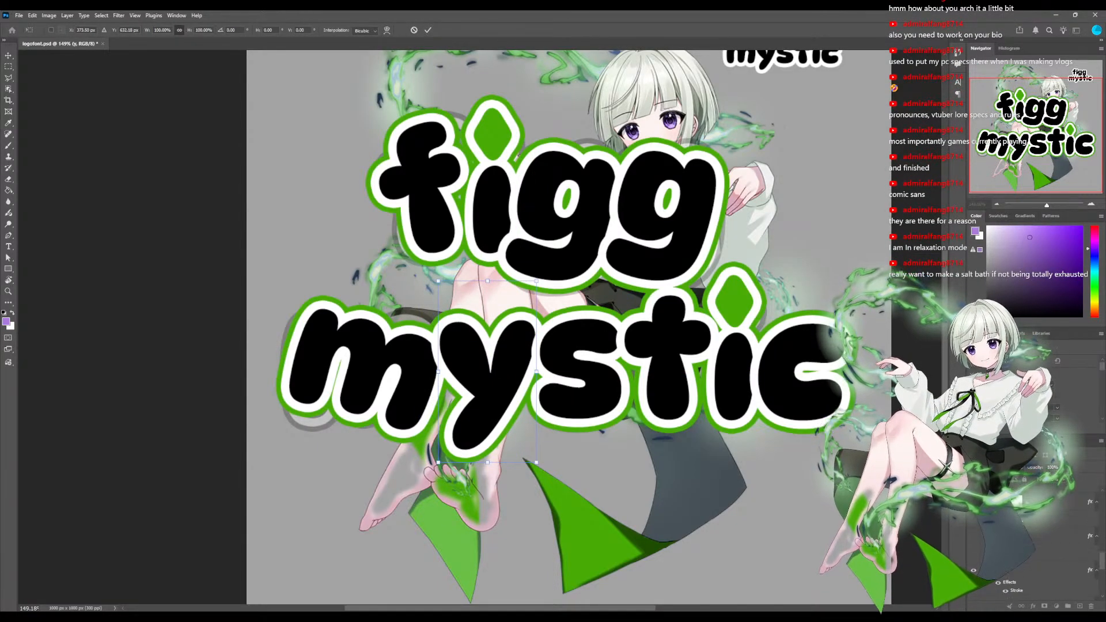
scroll(1037, 547, "down", 4)
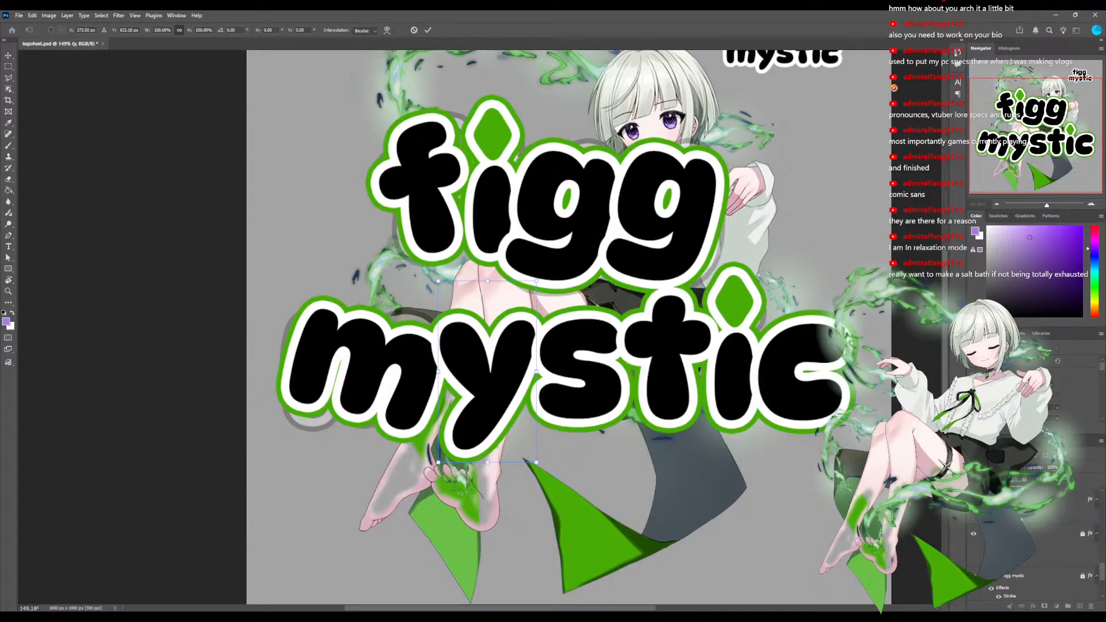
scroll(982, 540, "down", 3)
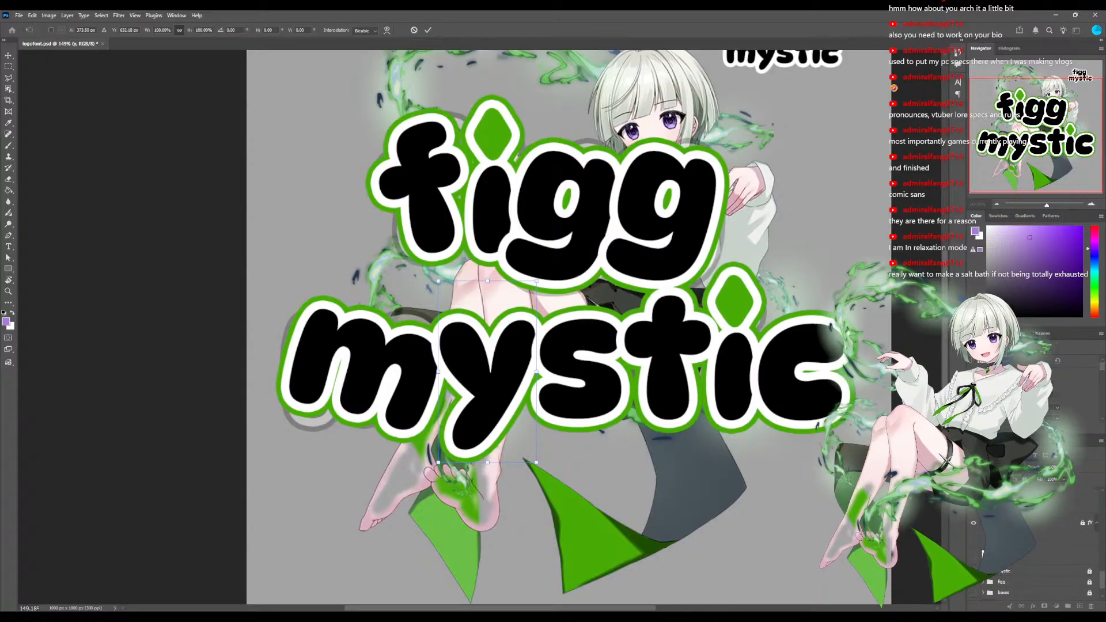
scroll(1037, 547, "down", 1)
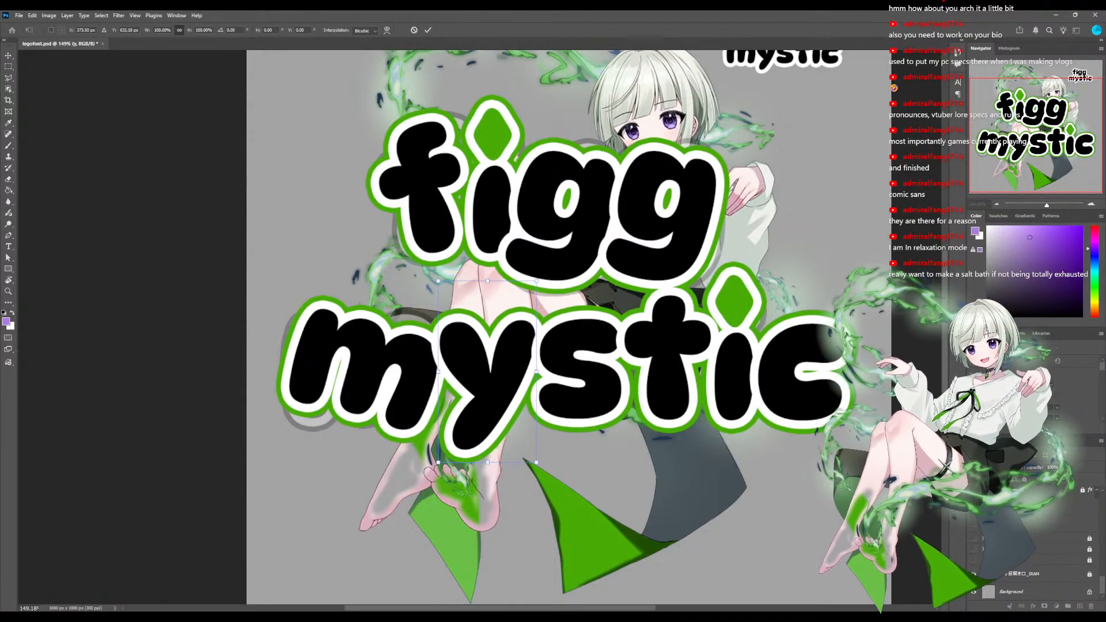
scroll(1036, 547, "up", 3)
scroll(1036, 547, "up", 4)
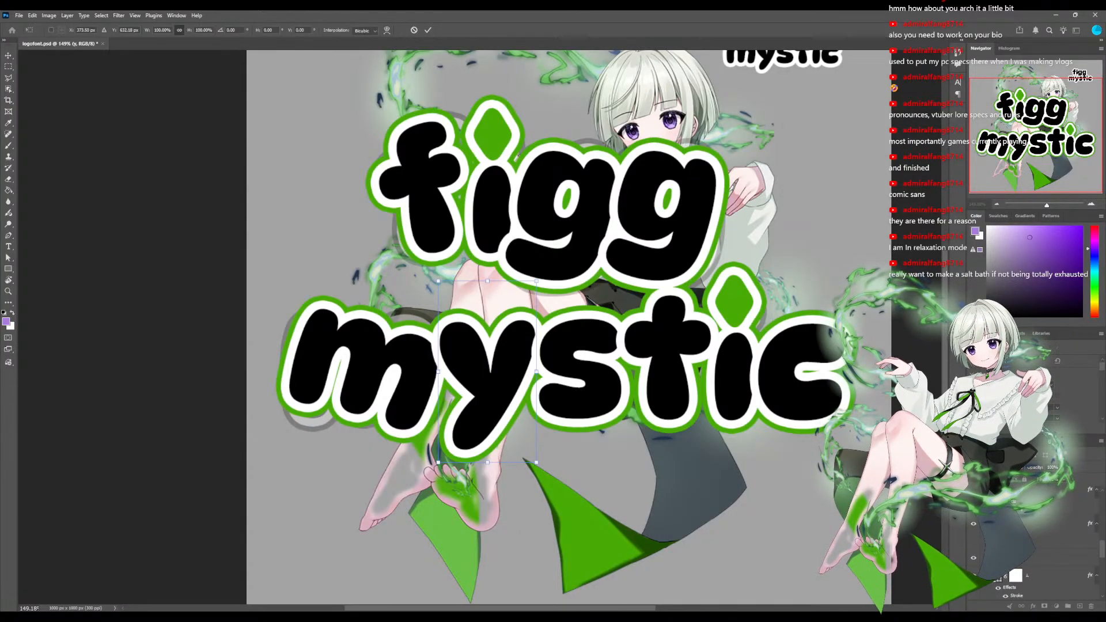
left_click_drag(547, 475, 580, 447)
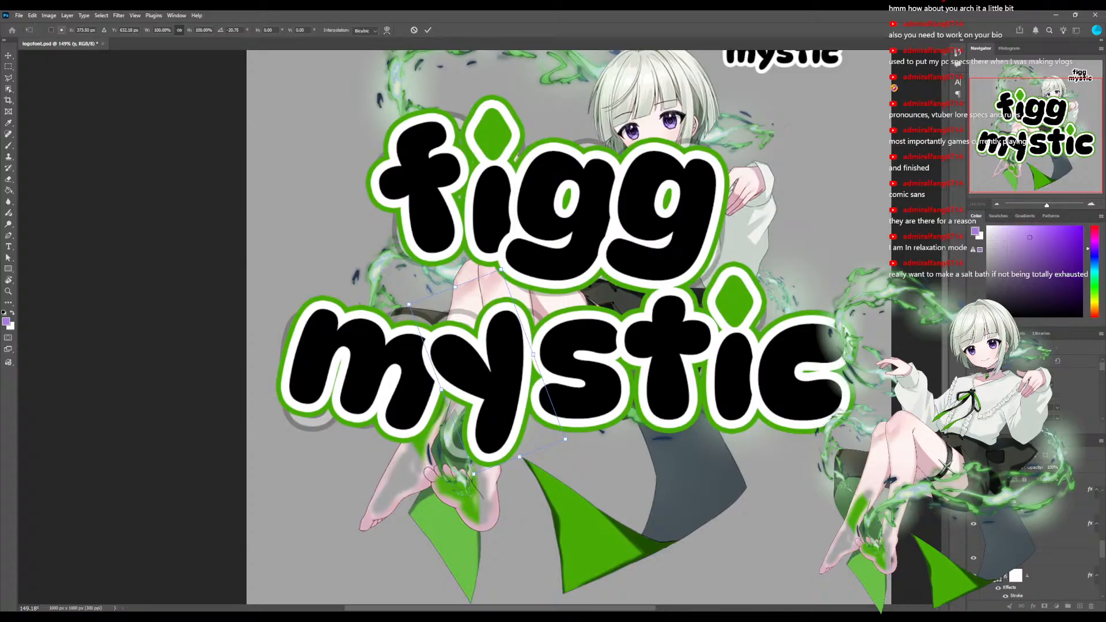
key("ctrl+z")
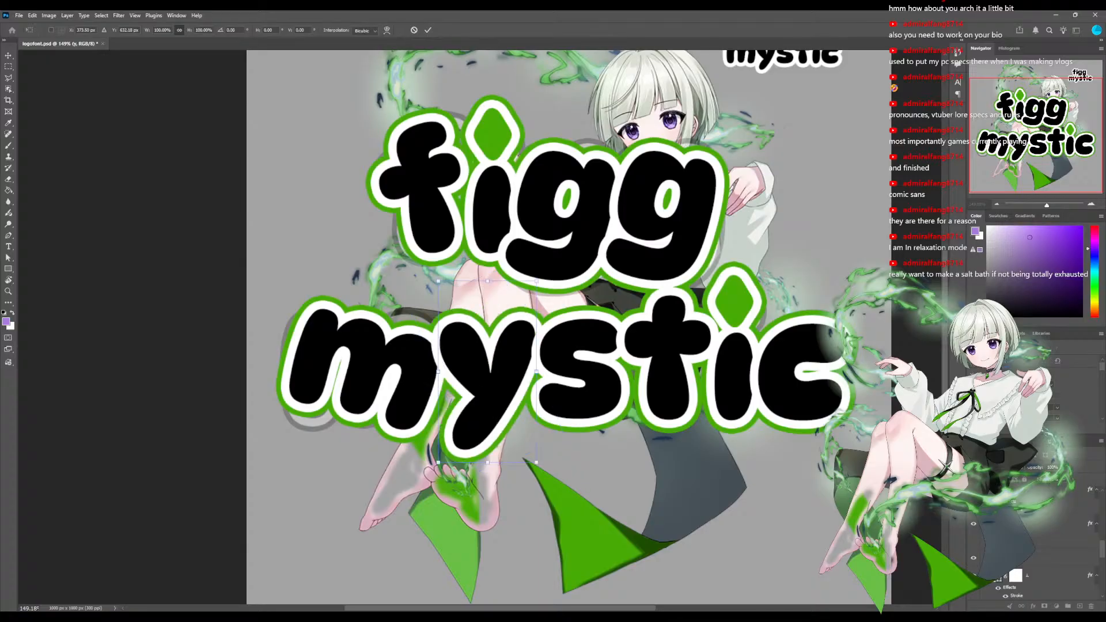
scroll(1036, 536, "up", 4)
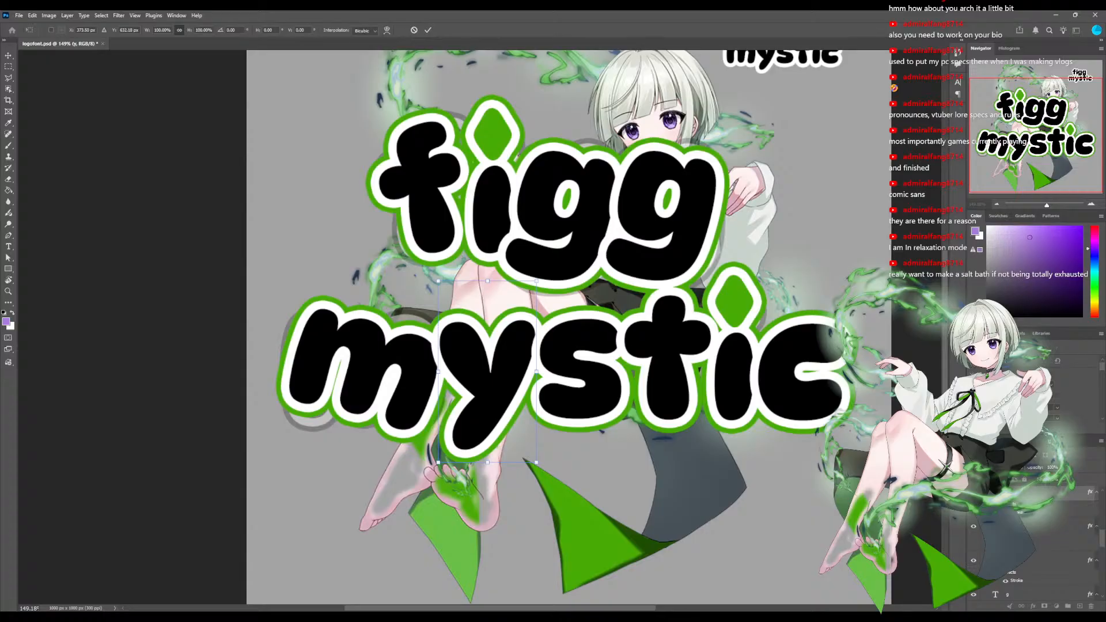
left_click_drag(547, 475, 569, 458)
key("ctrl+z")
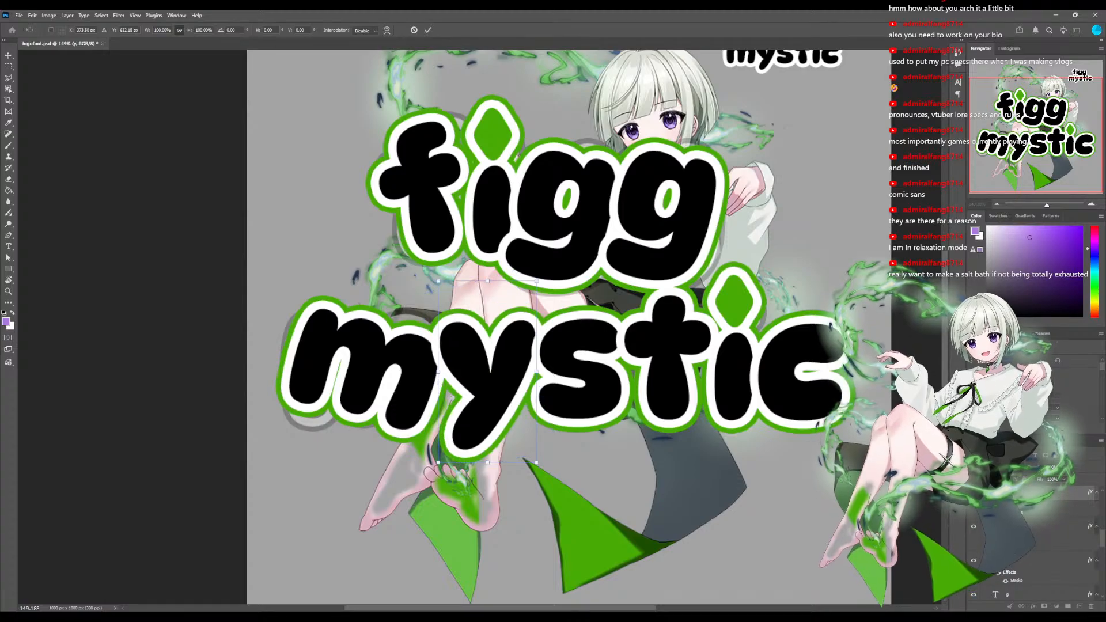
scroll(1037, 535, "up", 1)
key("Return")
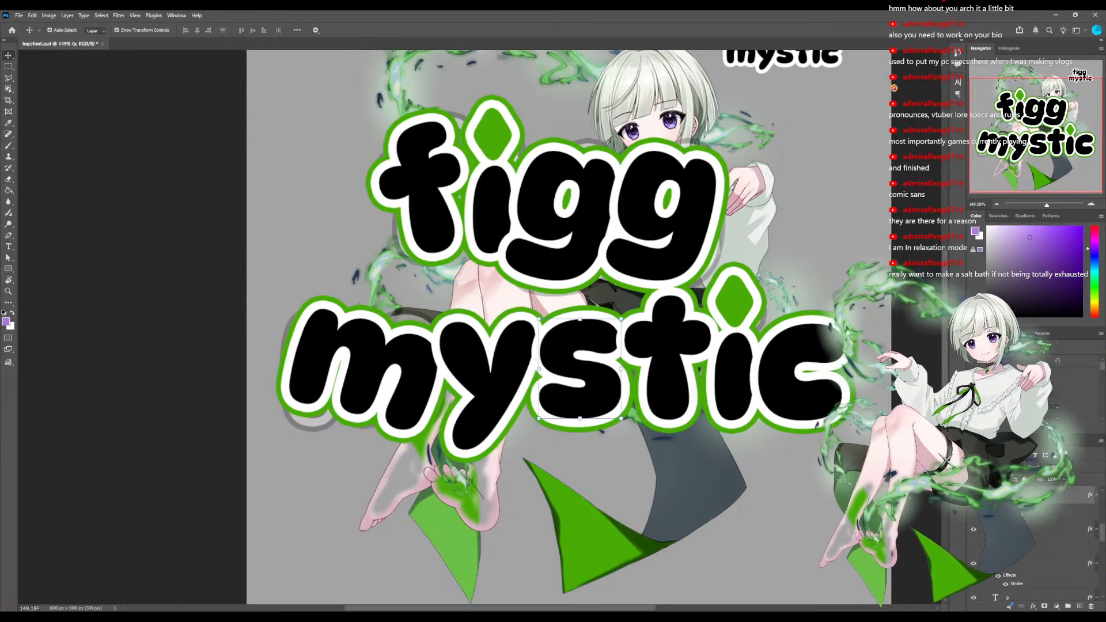
Rotate the letter s of mystic counterclockwise to a tilt of about 15 degrees and apply the rotation.
left_click(576, 372)
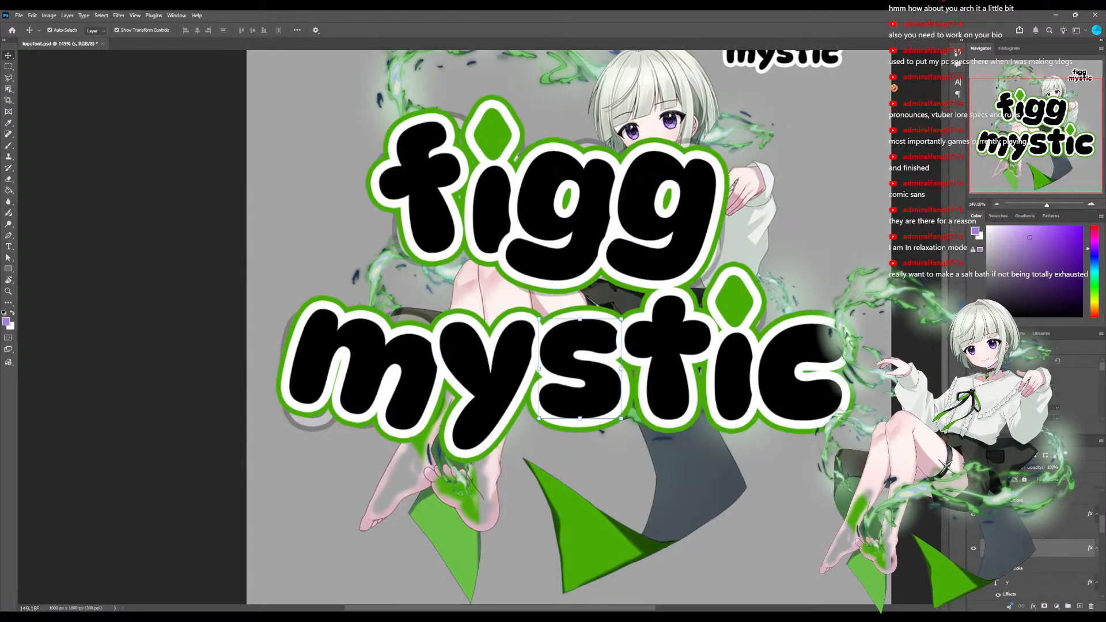
key("ctrl+t")
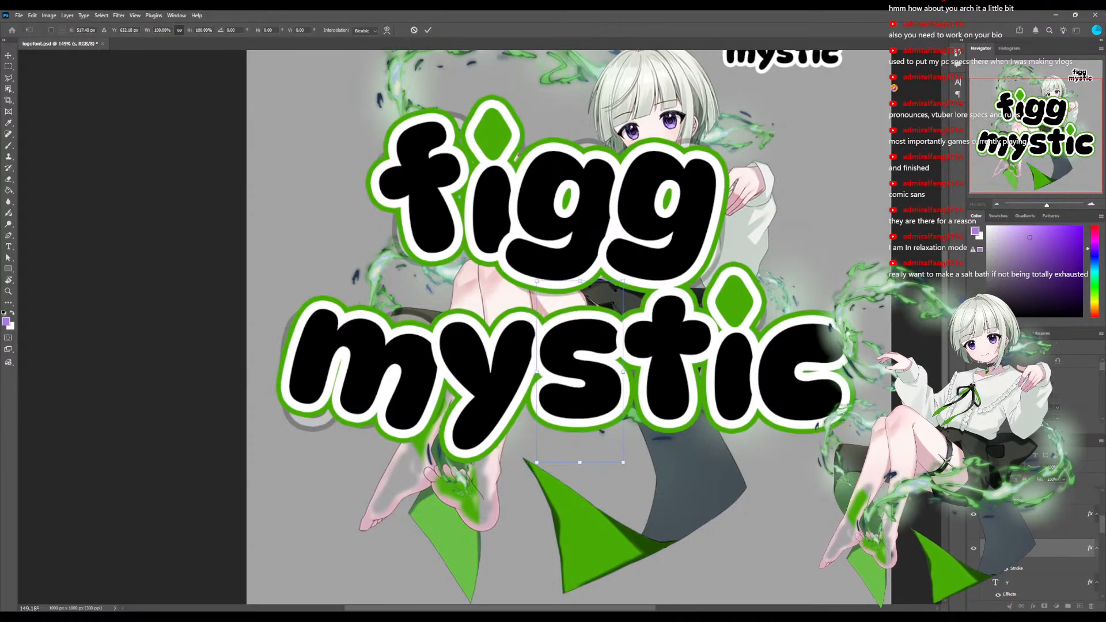
left_click_drag(634, 471, 610, 478)
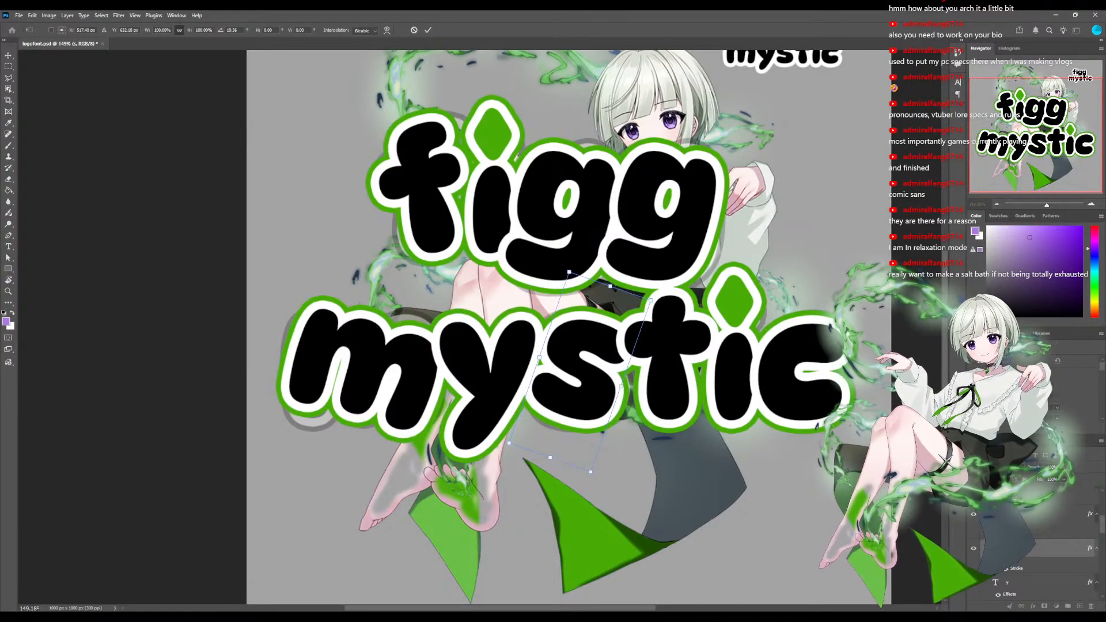
left_click_drag(598, 483, 658, 456)
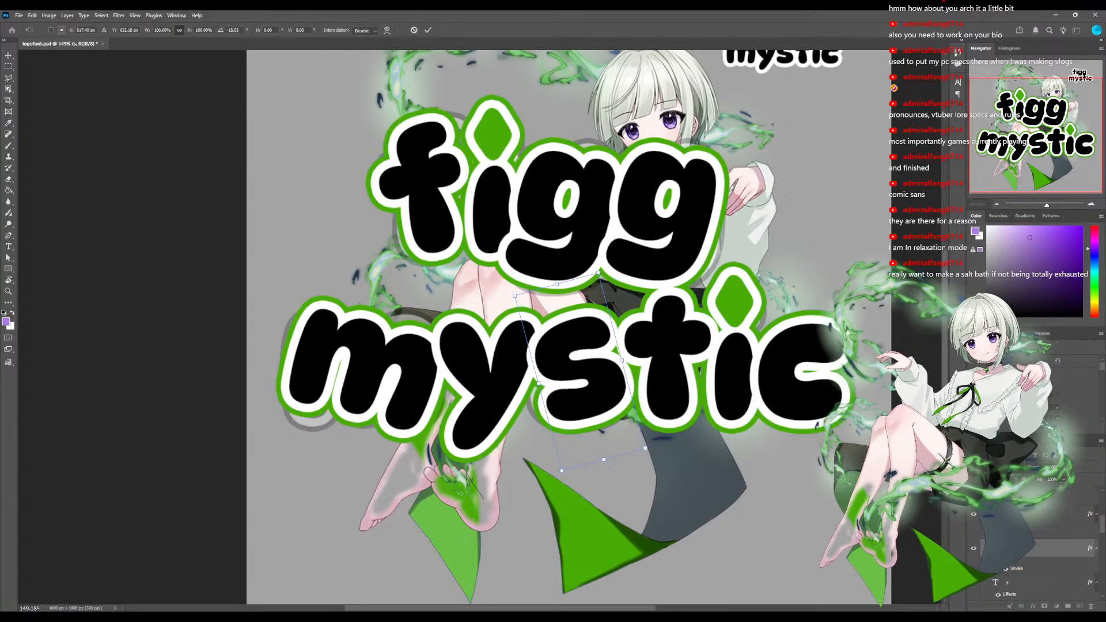
scroll(1036, 547, "up", 1)
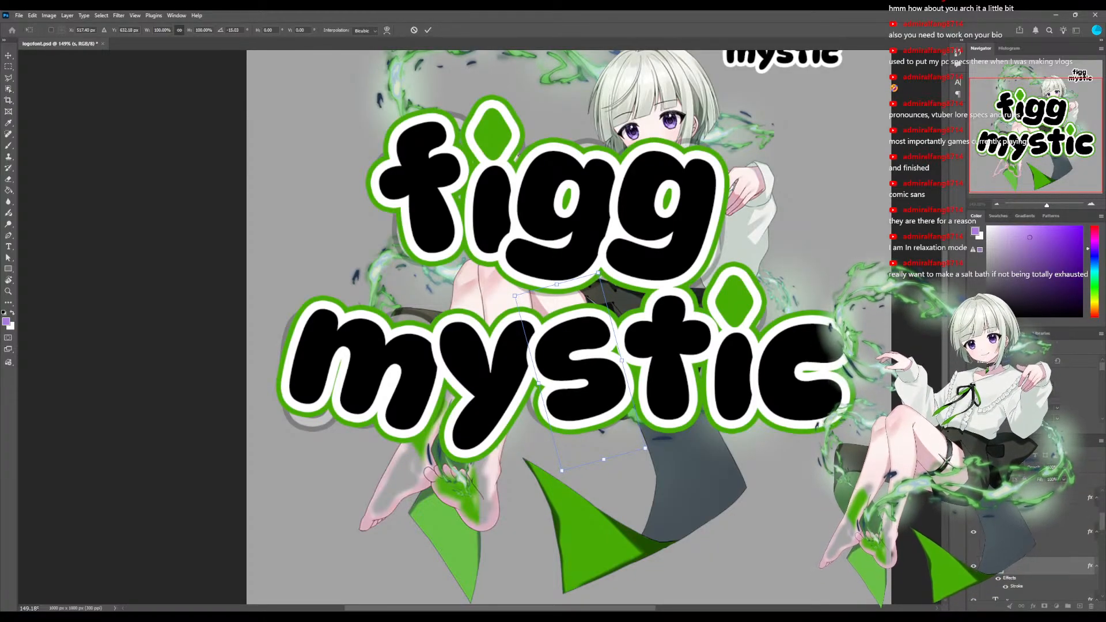
left_click(1048, 497)
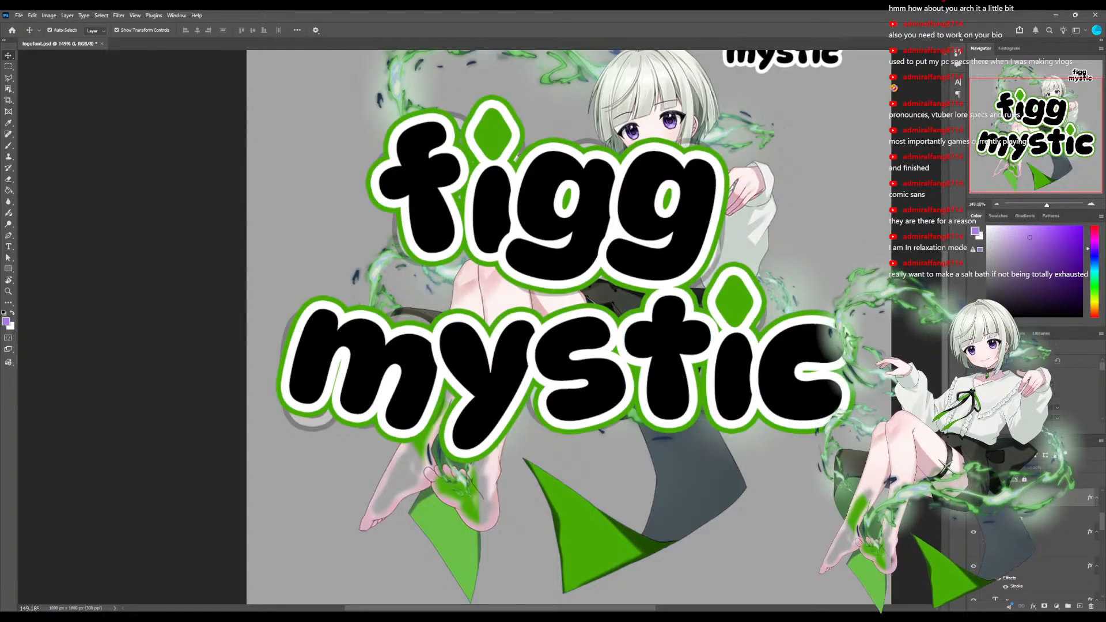
Try to rotate the i shape of mystic clockwise without its green diamond fill, and cancel the transform.
scroll(1036, 542, "up", 1)
scroll(1037, 542, "up", 1)
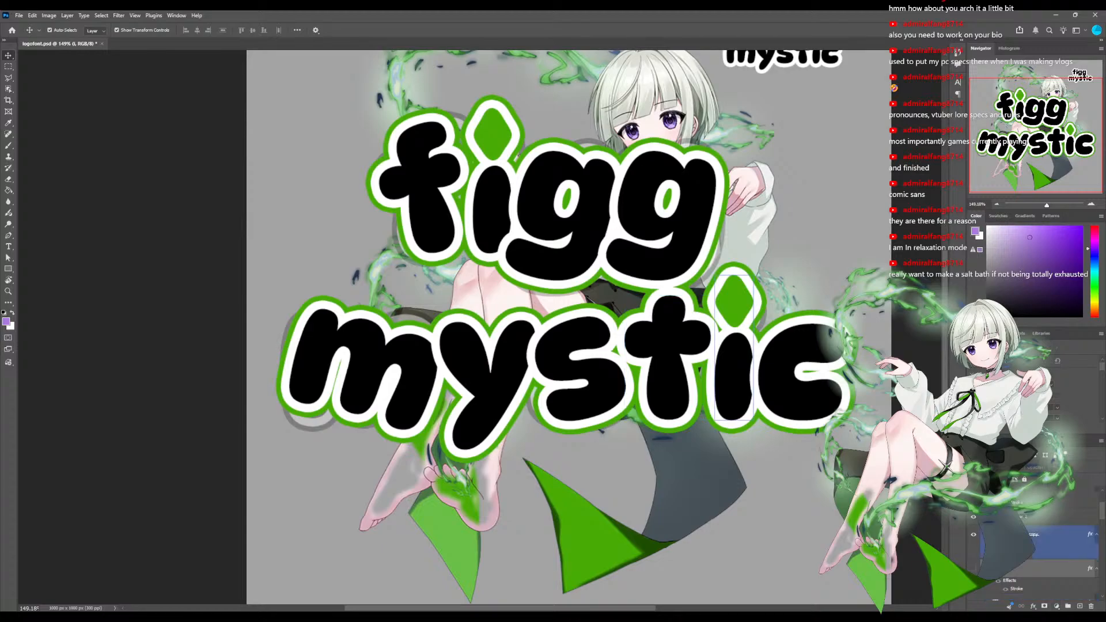
left_click(1037, 533)
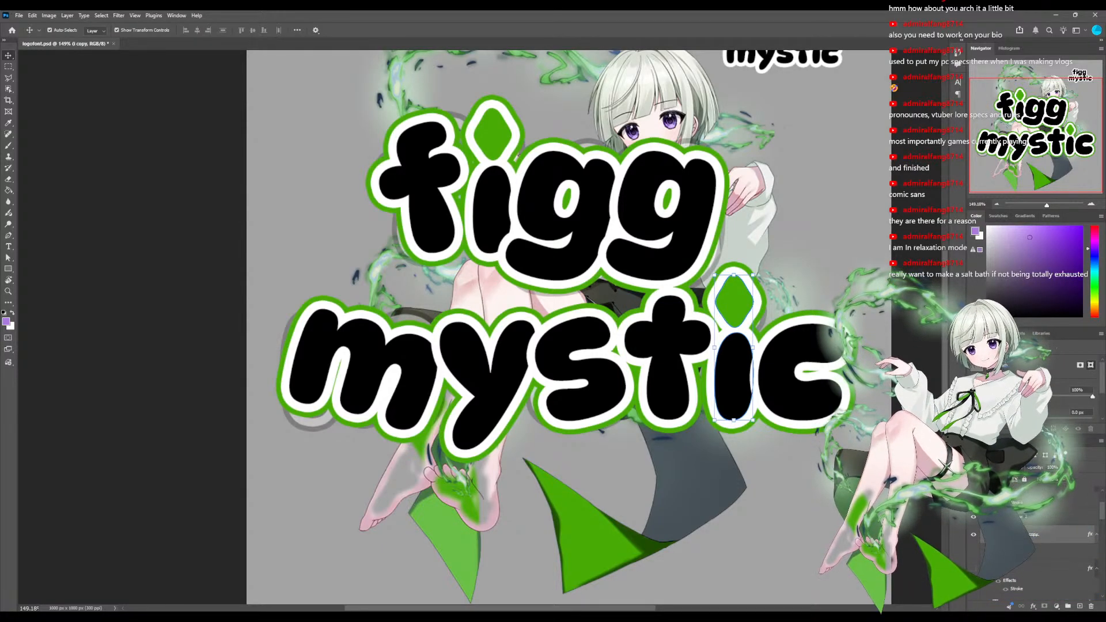
left_click_drag(760, 268, 784, 282)
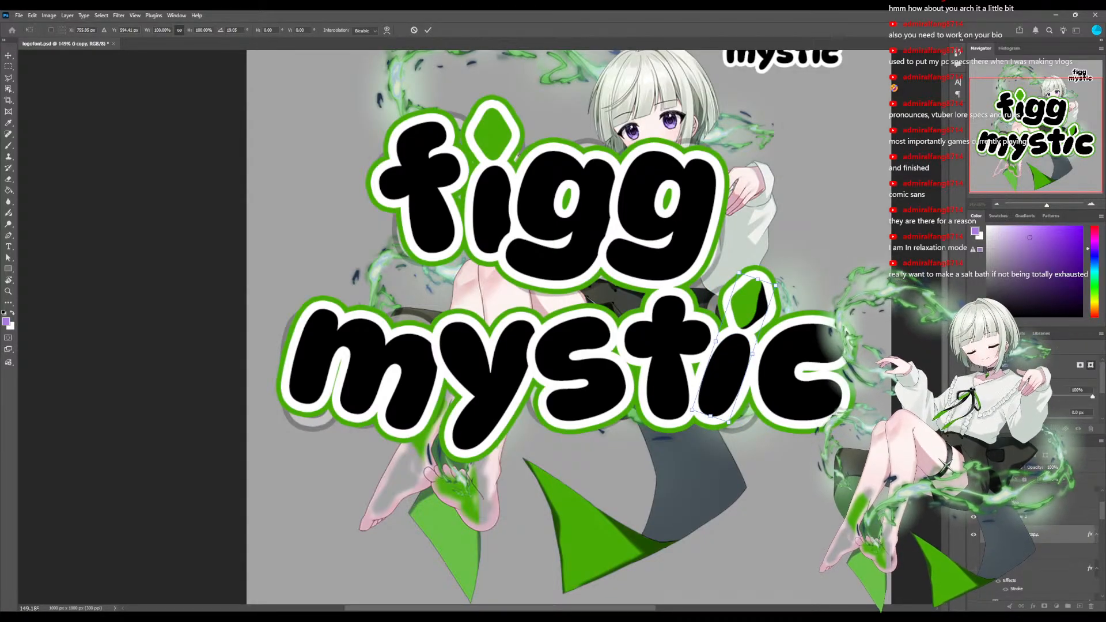
key("Escape")
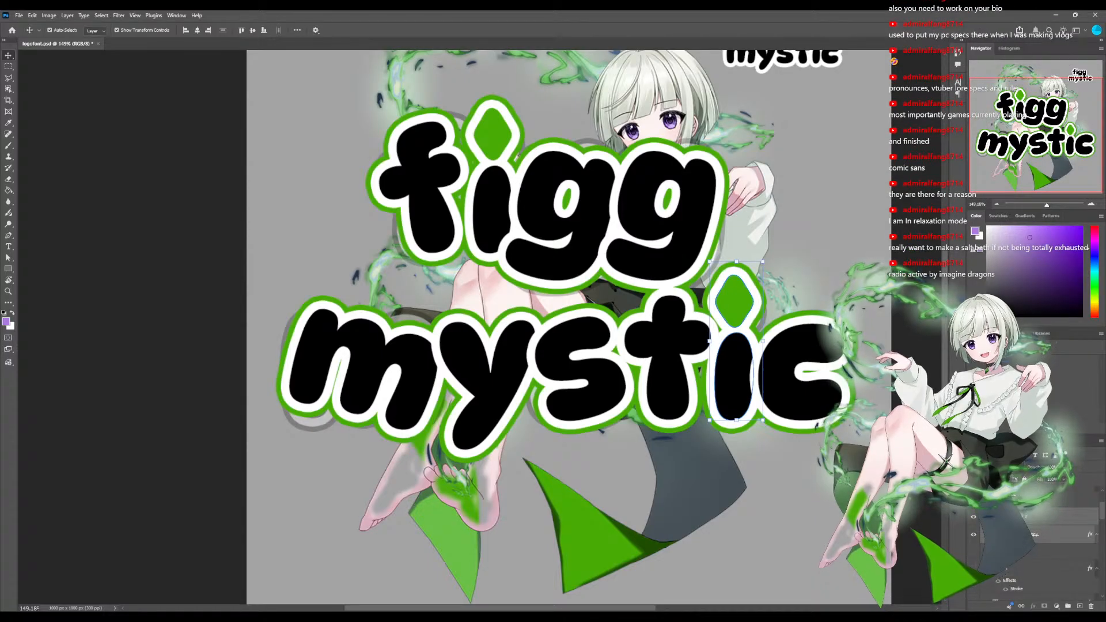
Rotate the i of mystic together with its green diamond clockwise to a tilt of about 15 degrees.
key("ctrl+t")
left_click_drag(775, 254, 791, 272)
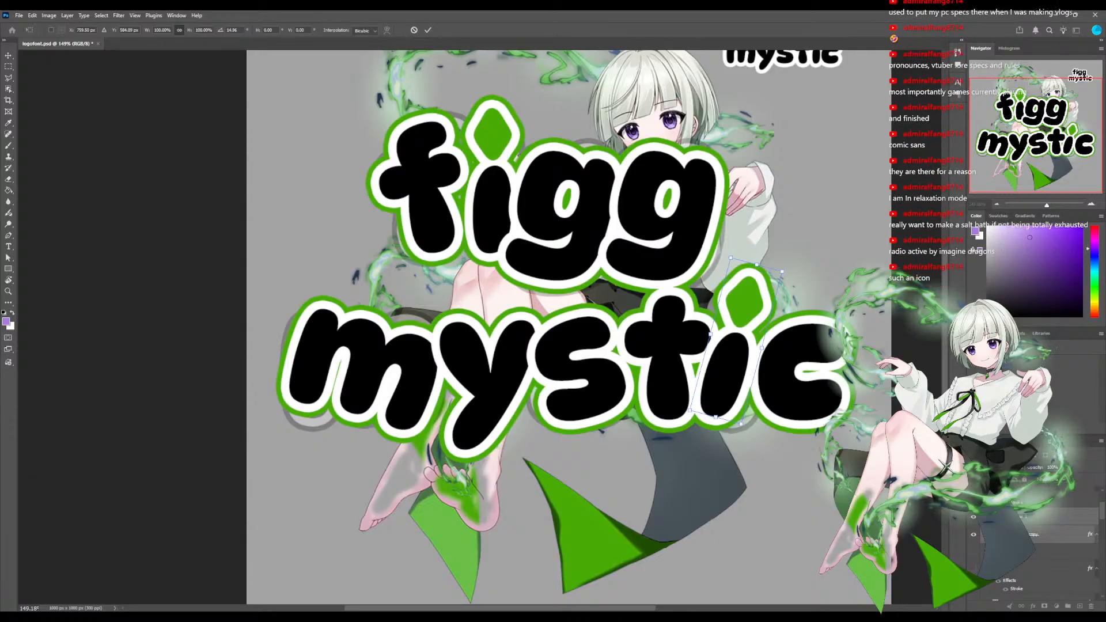
scroll(478, 332, "down", 3)
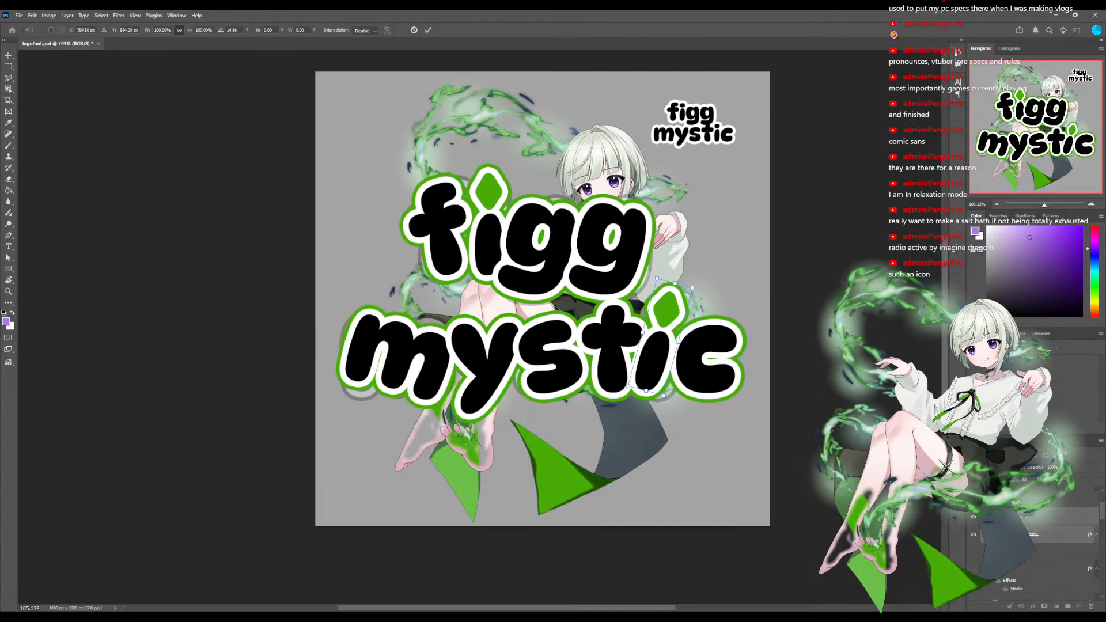
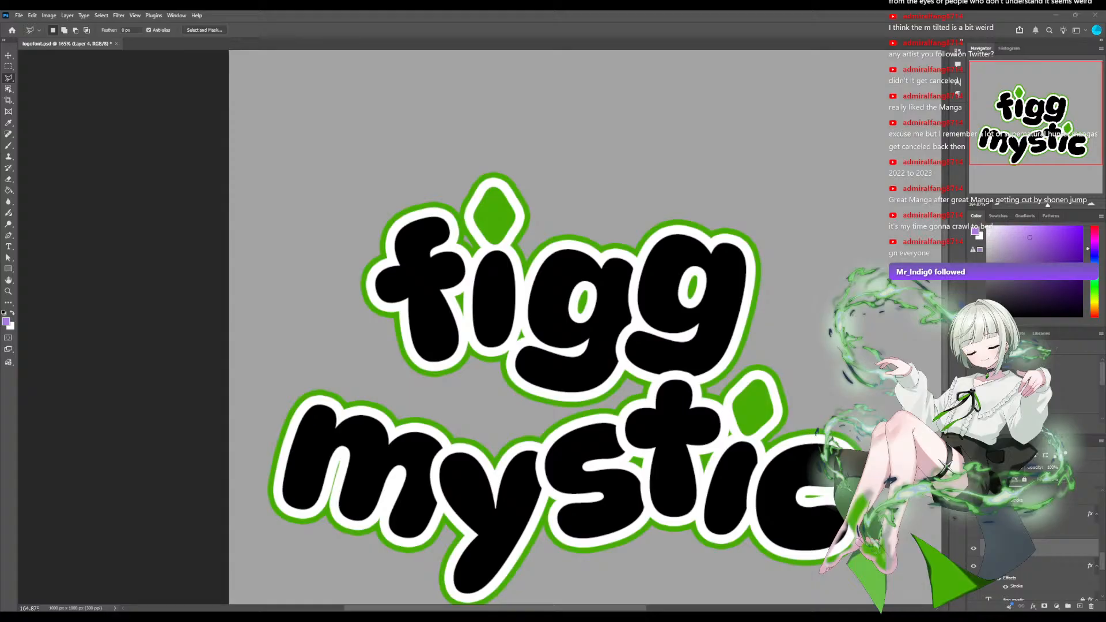
Try to select the crossbar of the f in figg with the Selection Brush and the Lasso, dropping both selections.
key("shift+l")
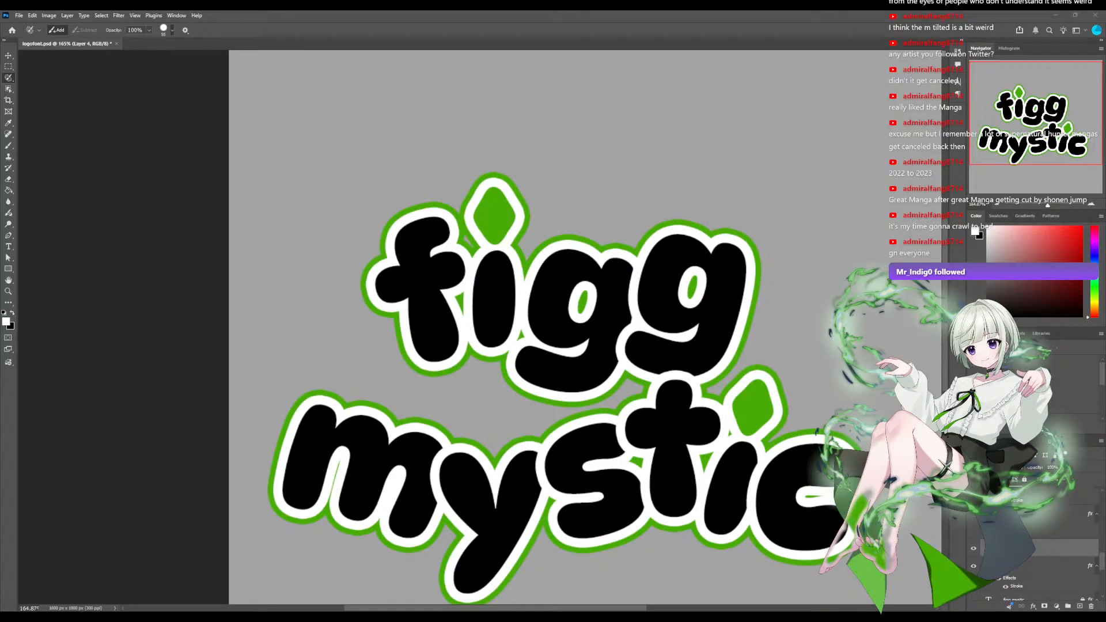
left_click_drag(379, 285, 464, 266)
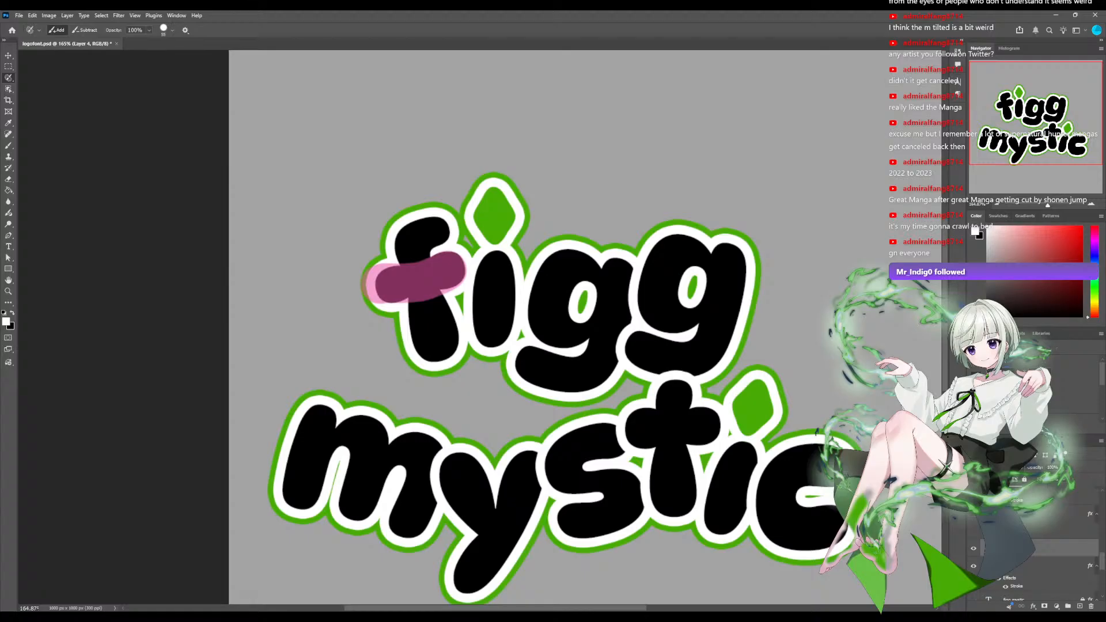
key("ctrl+z")
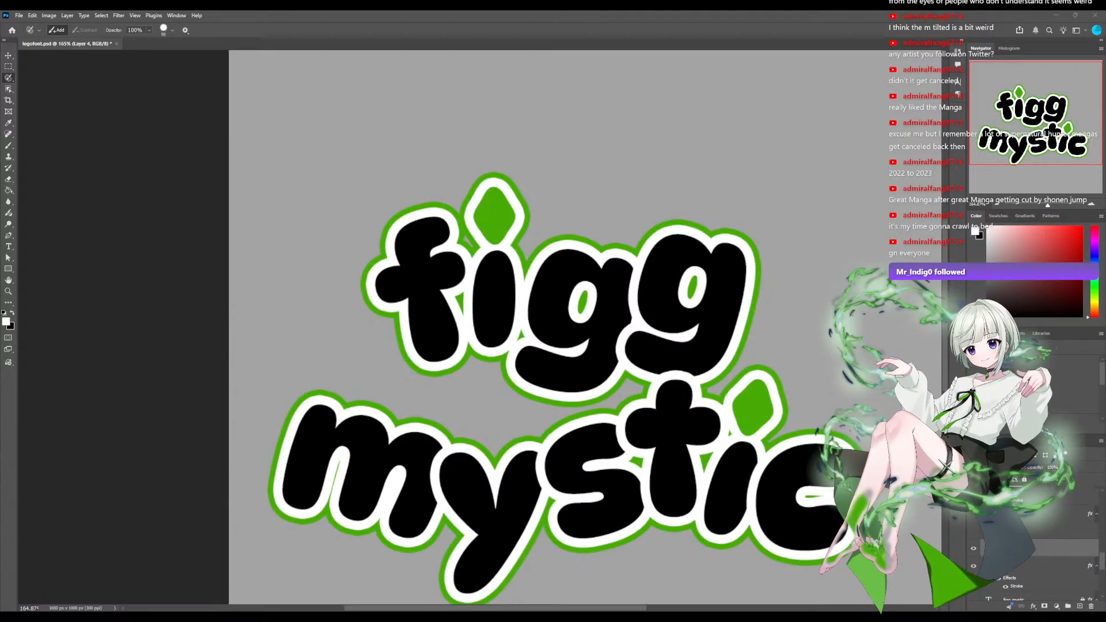
key("shift+l")
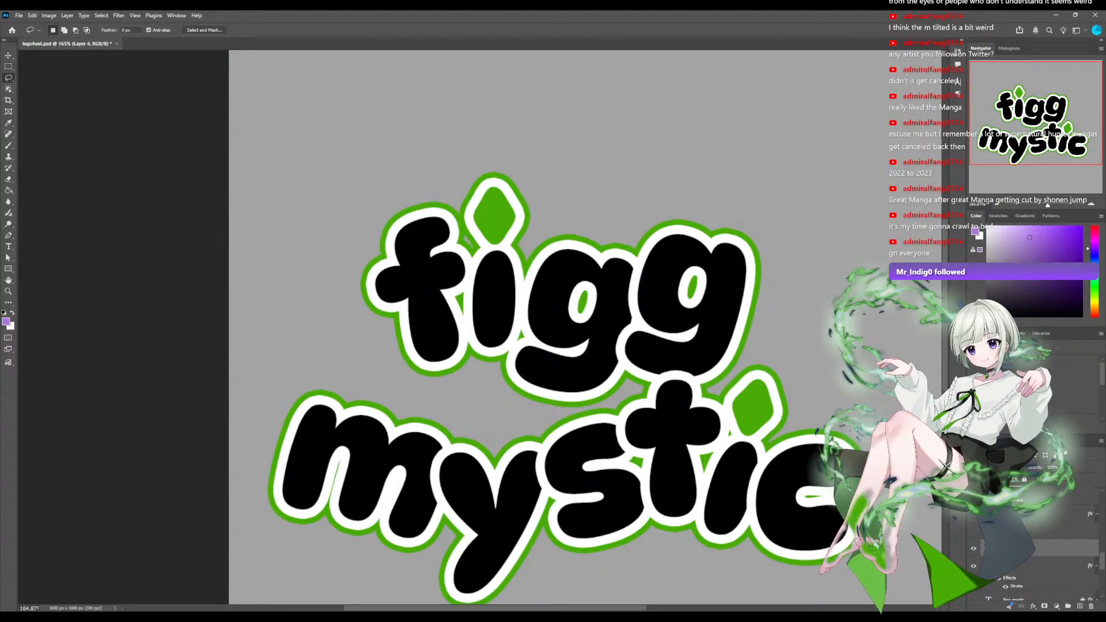
mouse_move(399, 263)
left_mouse_down()
mouse_move(355, 295)
mouse_move(377, 314)
mouse_move(467, 287)
left_mouse_up()
left_click_drag(431, 254, 401, 267)
scroll(479, 327, "up", 5)
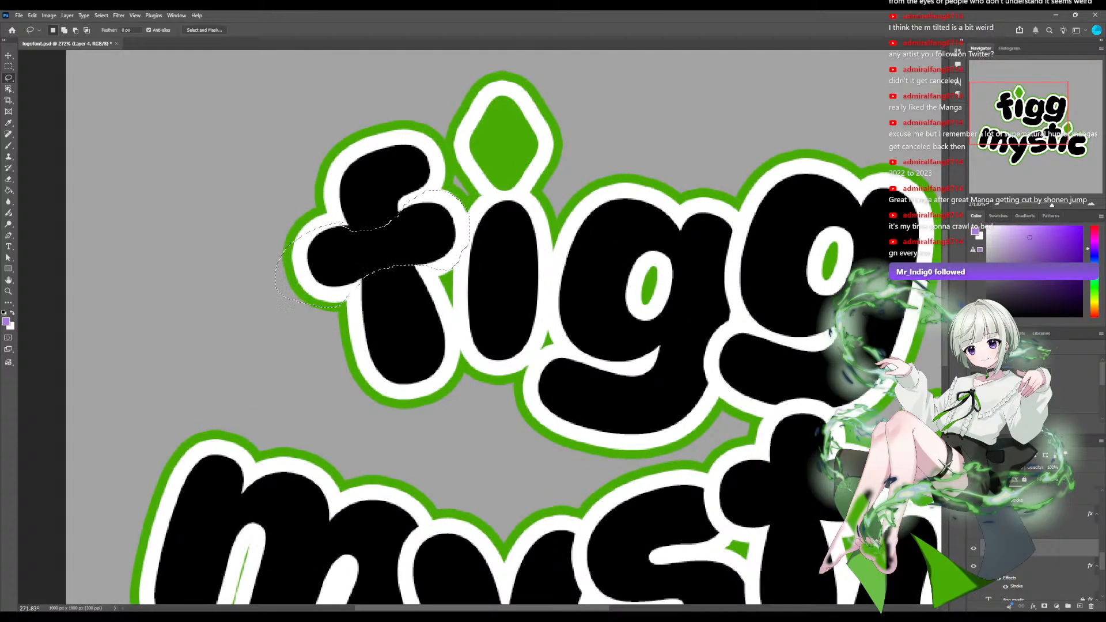
key("ctrl+d")
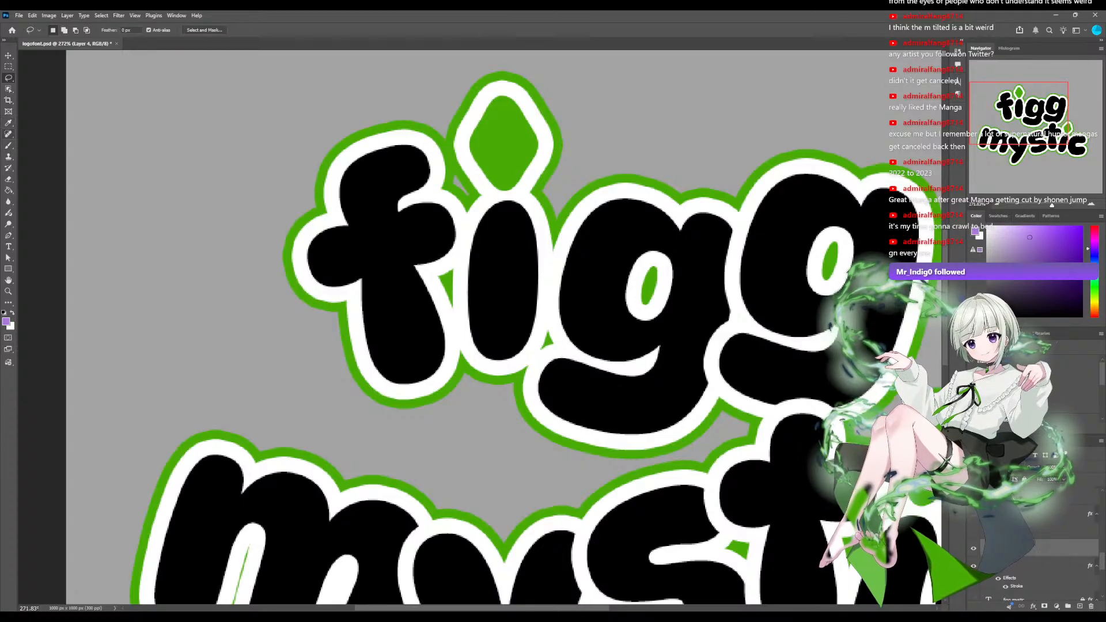
Paint the crossbar of the f in figg purple from end to end with the Brush.
key("b")
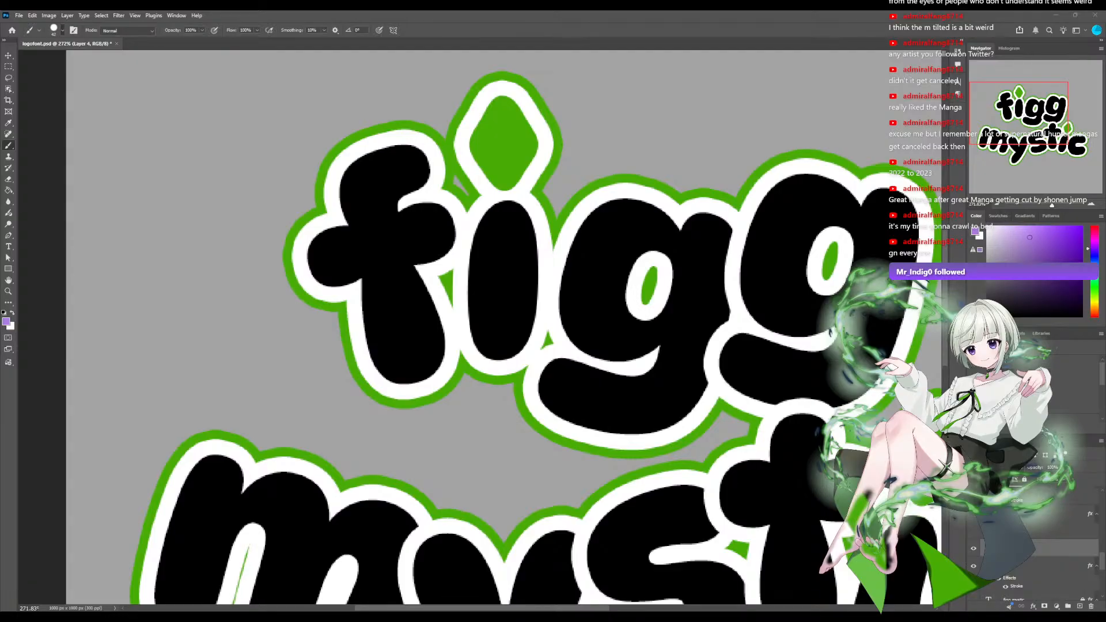
left_click_drag(349, 250, 428, 226)
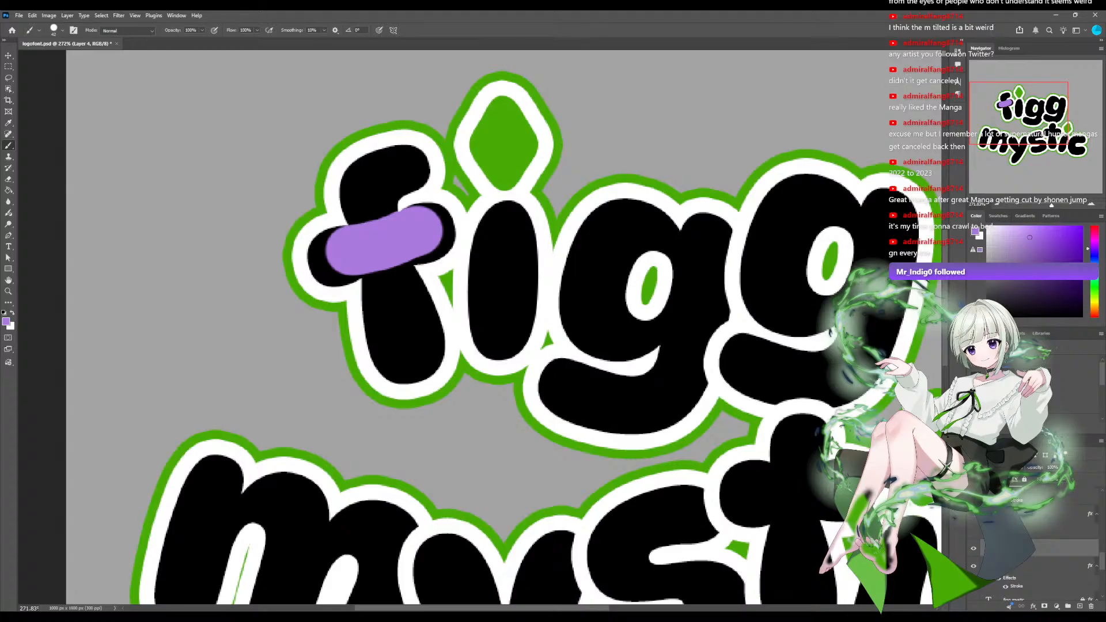
key("ctrl+z")
mouse_move(427, 225)
left_mouse_down()
mouse_move(416, 226)
mouse_move(430, 226)
mouse_move(427, 235)
mouse_move(340, 249)
mouse_move(342, 276)
mouse_move(368, 244)
mouse_move(365, 259)
mouse_move(446, 219)
mouse_move(449, 242)
mouse_move(420, 235)
left_mouse_up()
key("ctrl+z")
key("ctrl+z")
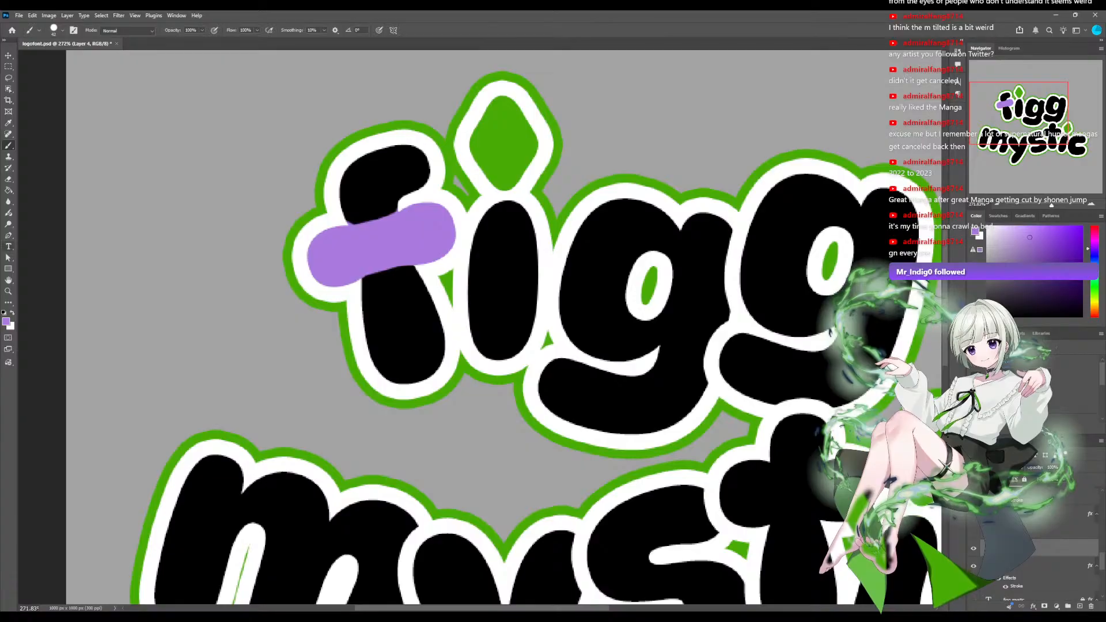
Try erasing curved notches along both edges of the purple crossbar with a small eraser, and undo the erasing.
key("e")
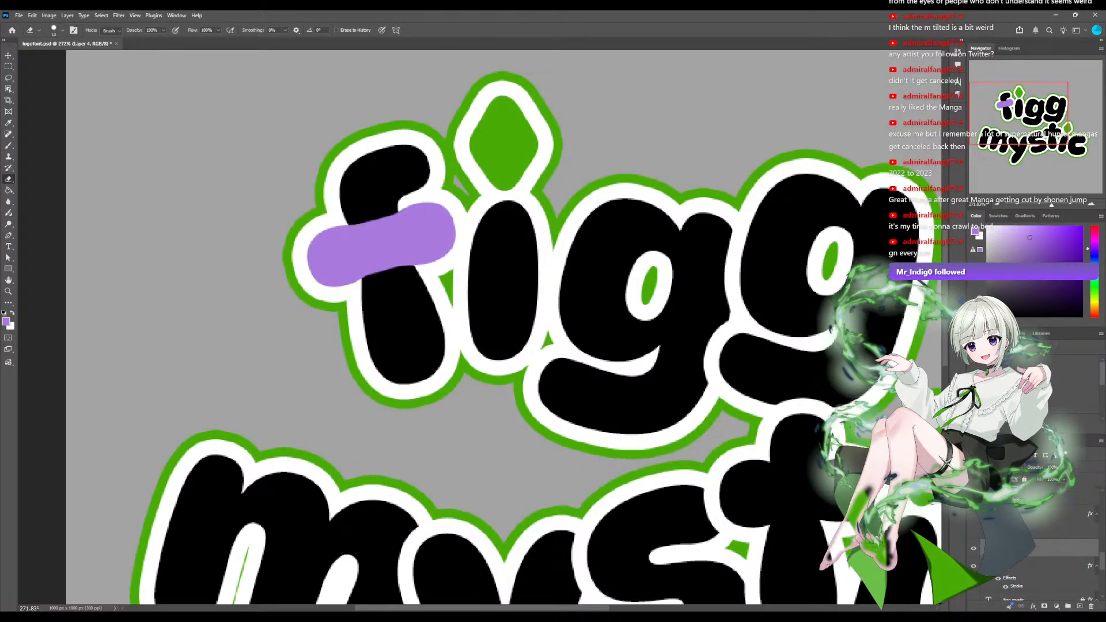
left_click_drag(367, 282, 407, 272)
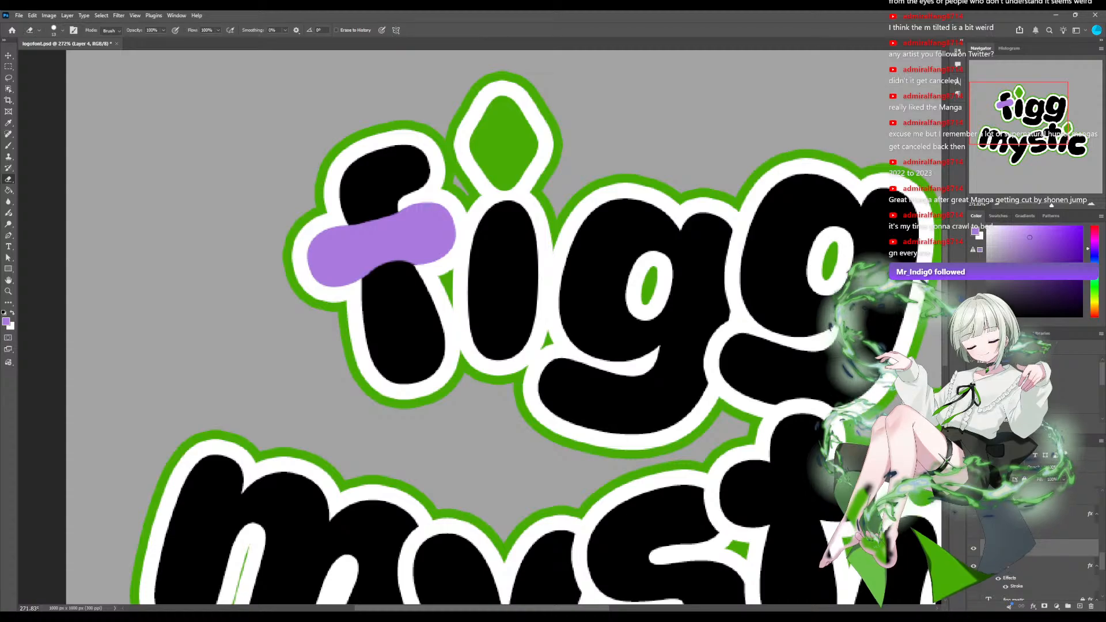
mouse_move(349, 228)
left_mouse_down()
mouse_move(406, 210)
mouse_move(375, 215)
mouse_move(395, 206)
left_mouse_up()
key("ctrl+z")
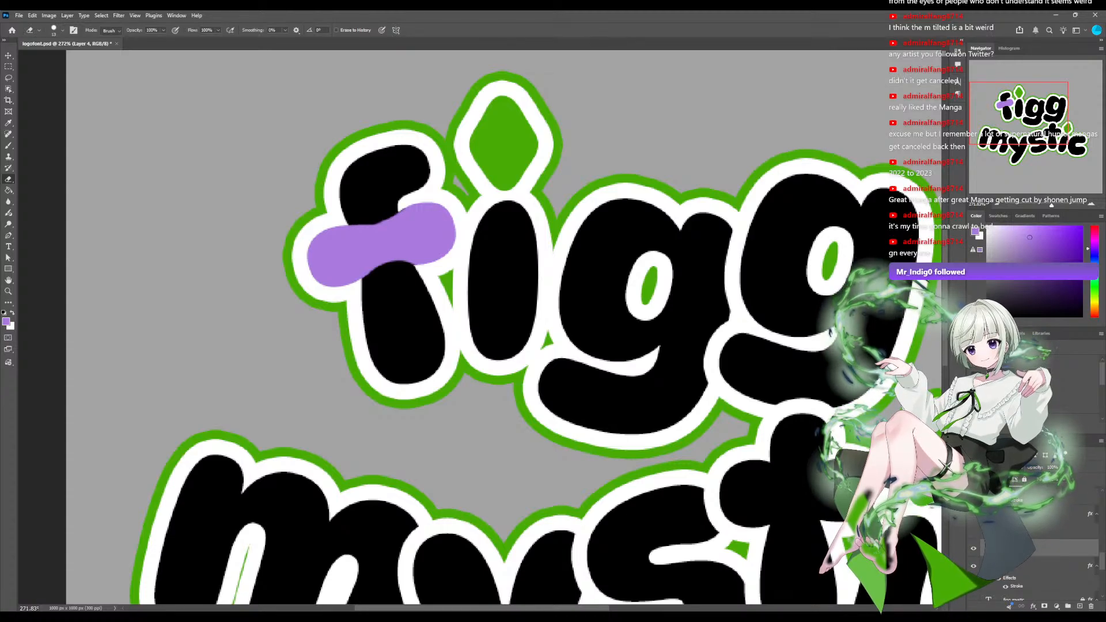
key("ctrl+z")
Erase shallow curved notches into both edges of the purple crossbar where it meets the f's stem, using a larger eraser.
key("ctrl+z")
key("bracketright")
left_click_drag(388, 296, 393, 293)
mouse_move(360, 224)
left_mouse_down()
mouse_move(386, 218)
mouse_move(380, 188)
mouse_move(366, 194)
mouse_move(385, 185)
left_mouse_up()
key("ctrl+z")
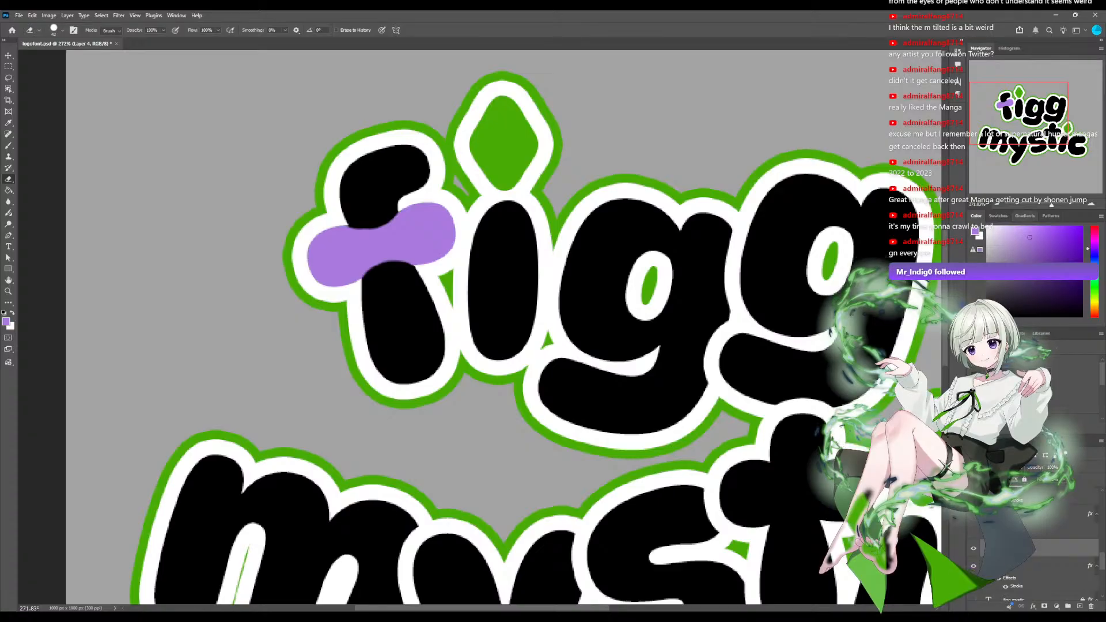
left_click_drag(1051, 206, 1051, 206)
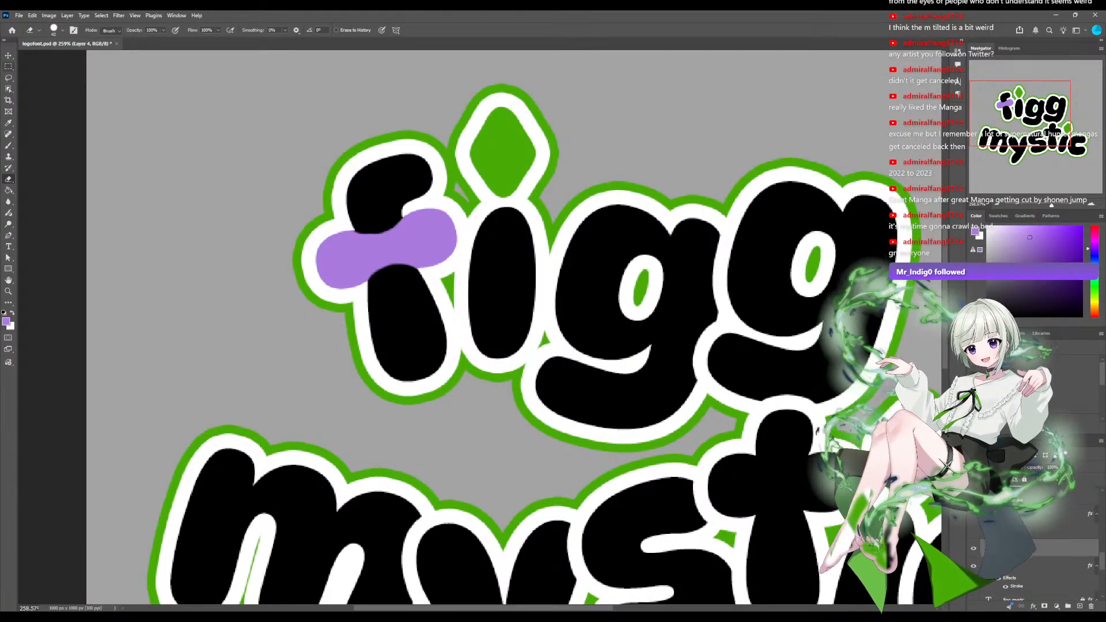
Paint purple back into the narrowed middle of the f's crossbar to thicken it.
key("b")
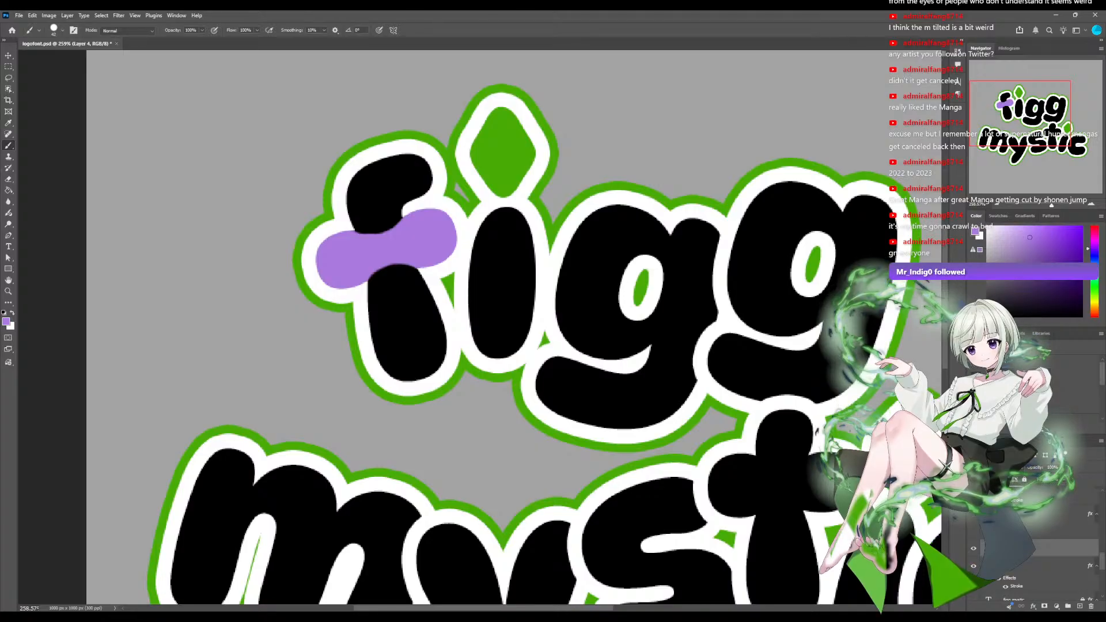
left_click_drag(358, 263, 362, 261)
key("ctrl+z")
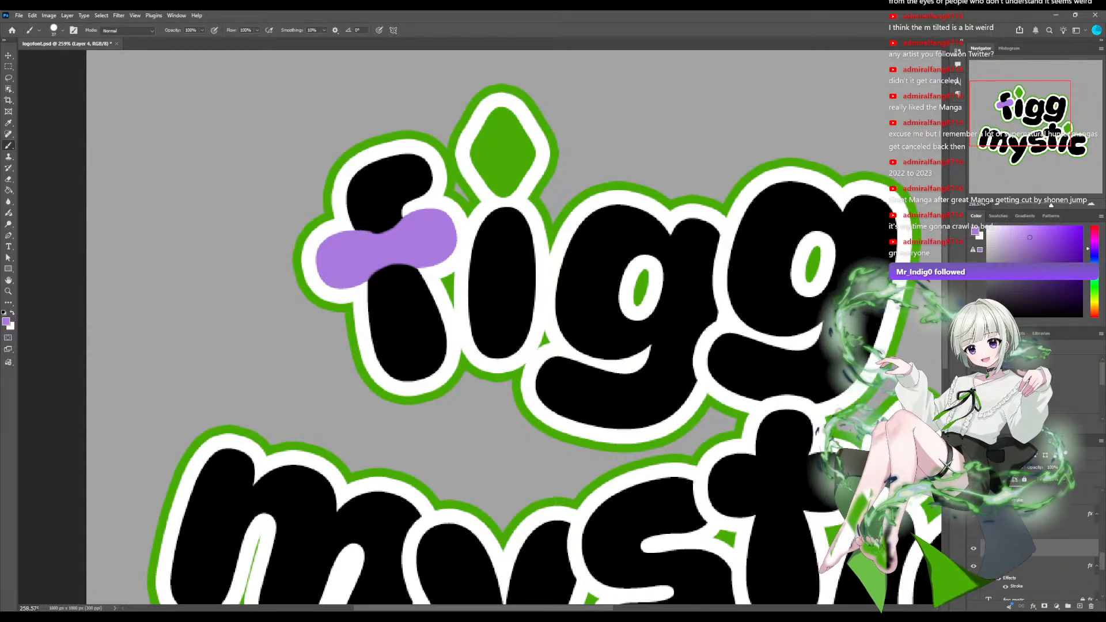
left_click_drag(374, 248, 399, 247)
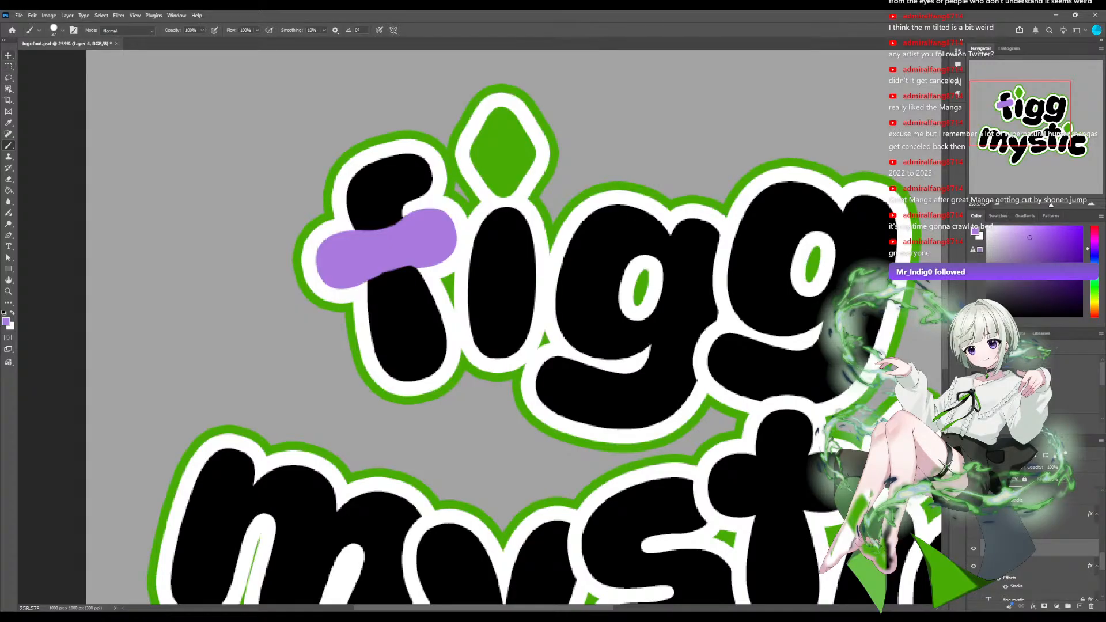
Enlarge the eraser and carve smooth round notches into the lower and upper edges of the purple crossbar's middle.
key("e")
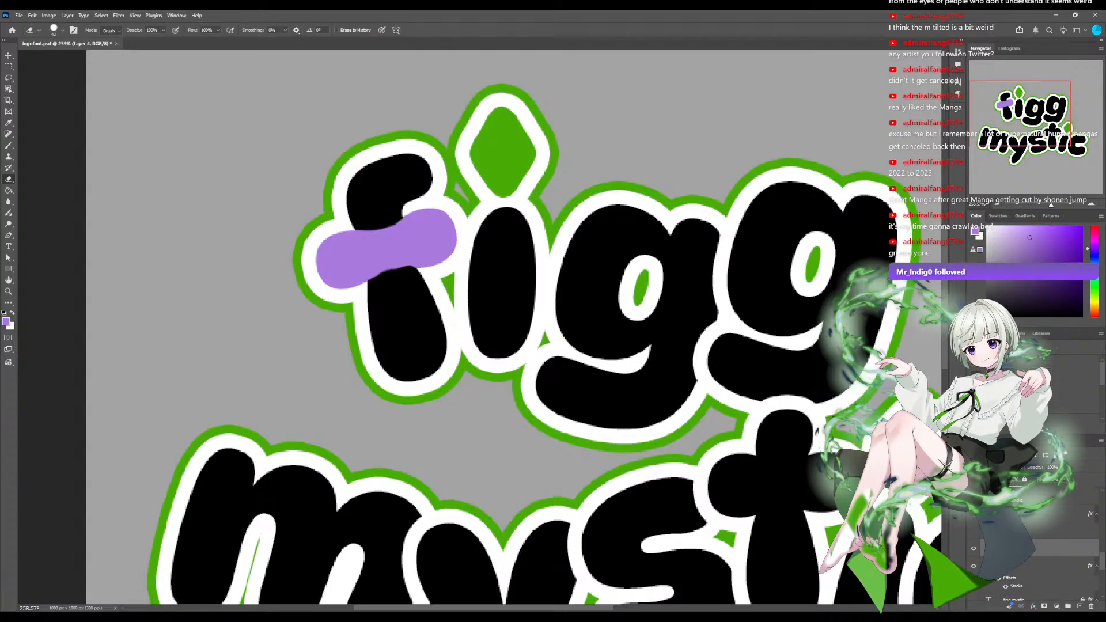
left_click(62, 30)
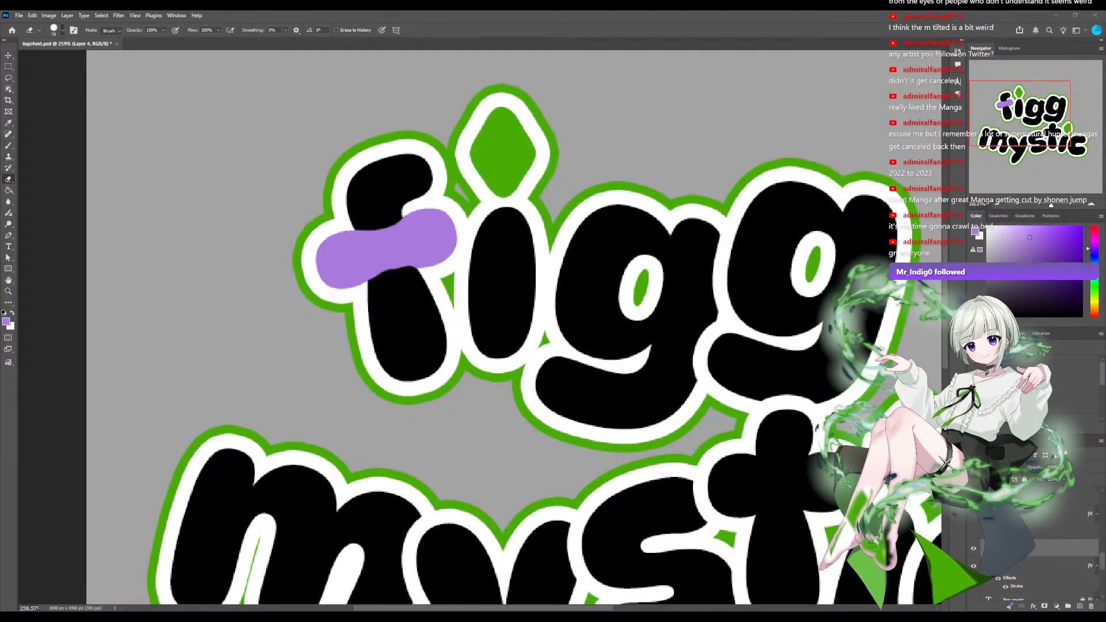
left_click(398, 304)
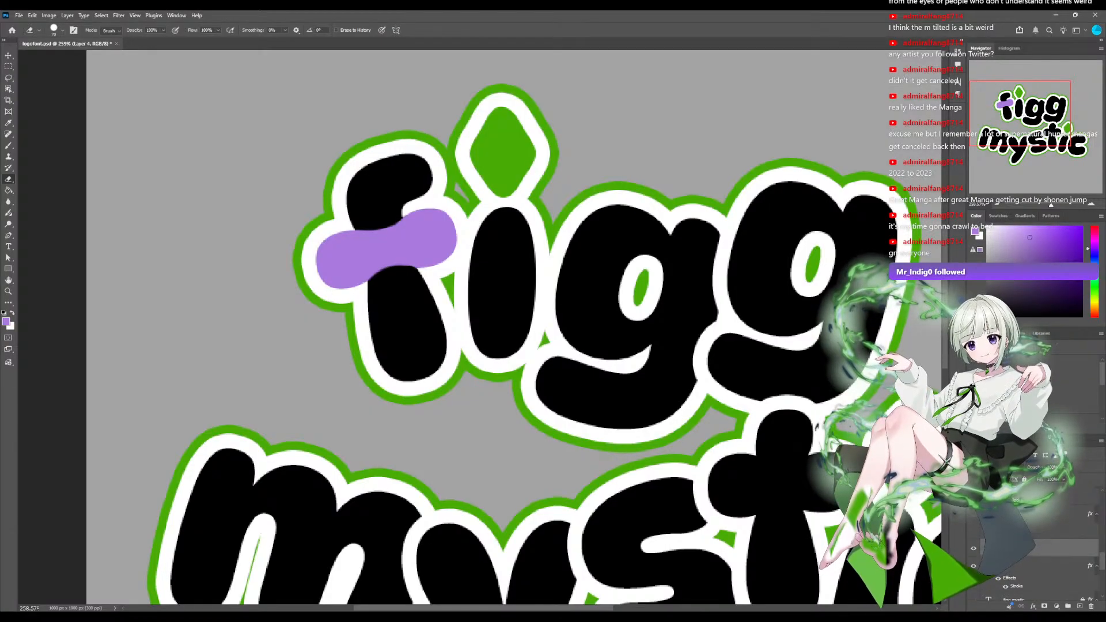
left_click(373, 181)
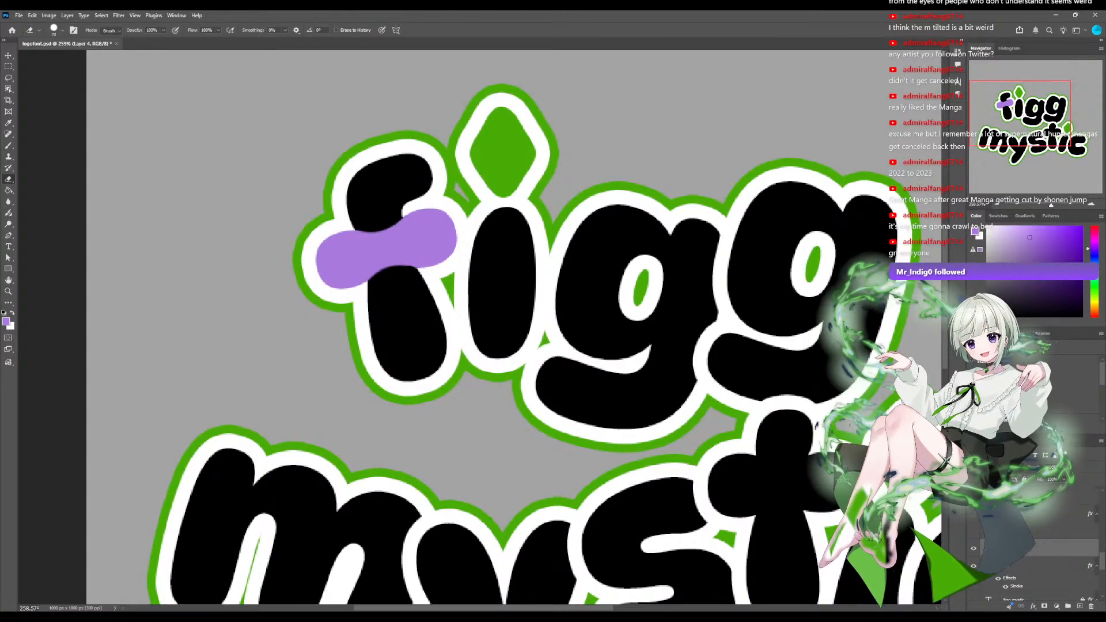
left_click(378, 183)
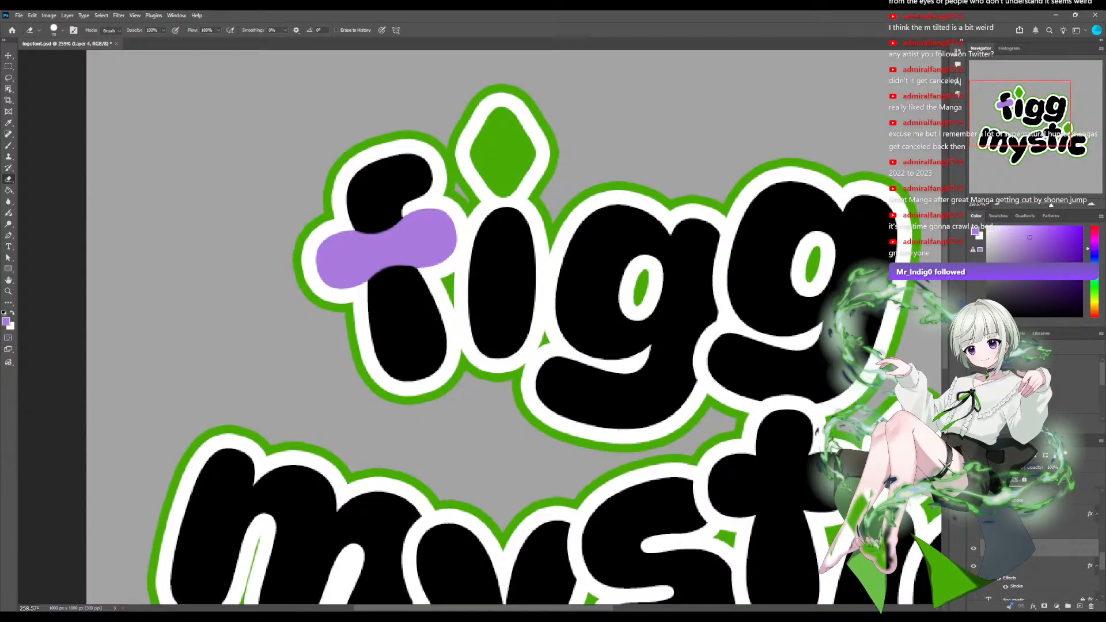
Rotate the canvas view to examine the purple crossbar's shape level and upside down, and return the view upright.
key("z")
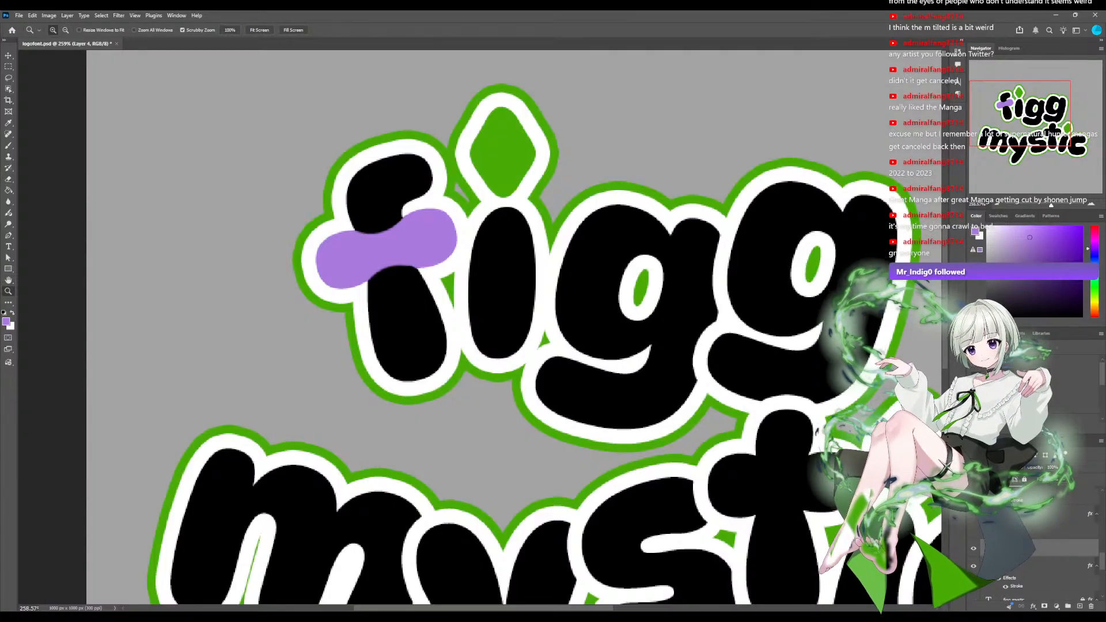
key("r")
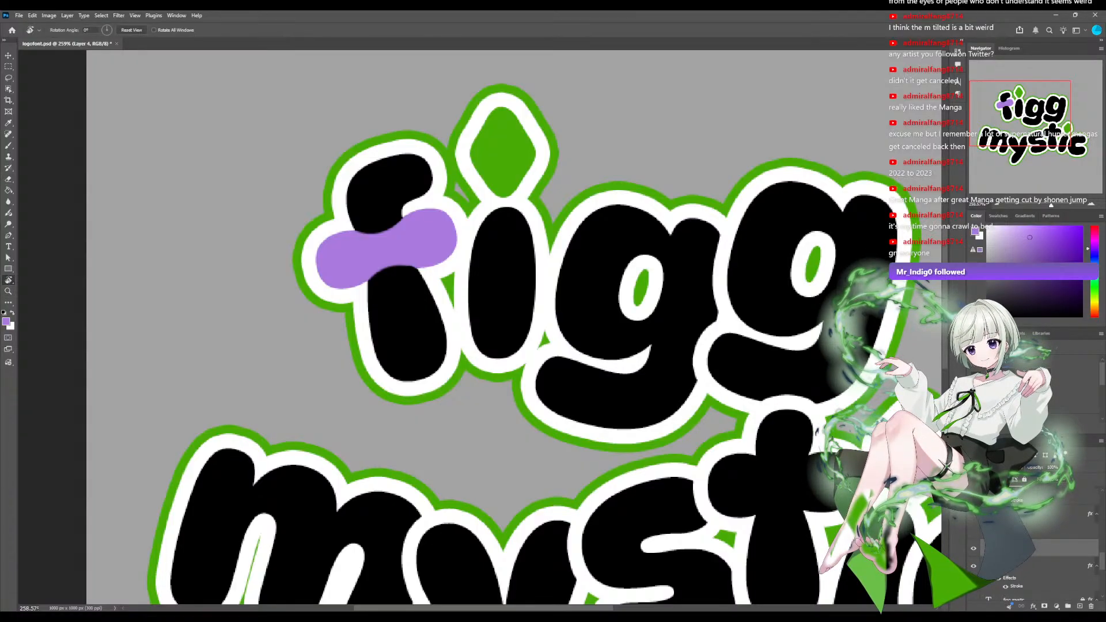
left_click_drag(489, 219, 520, 226)
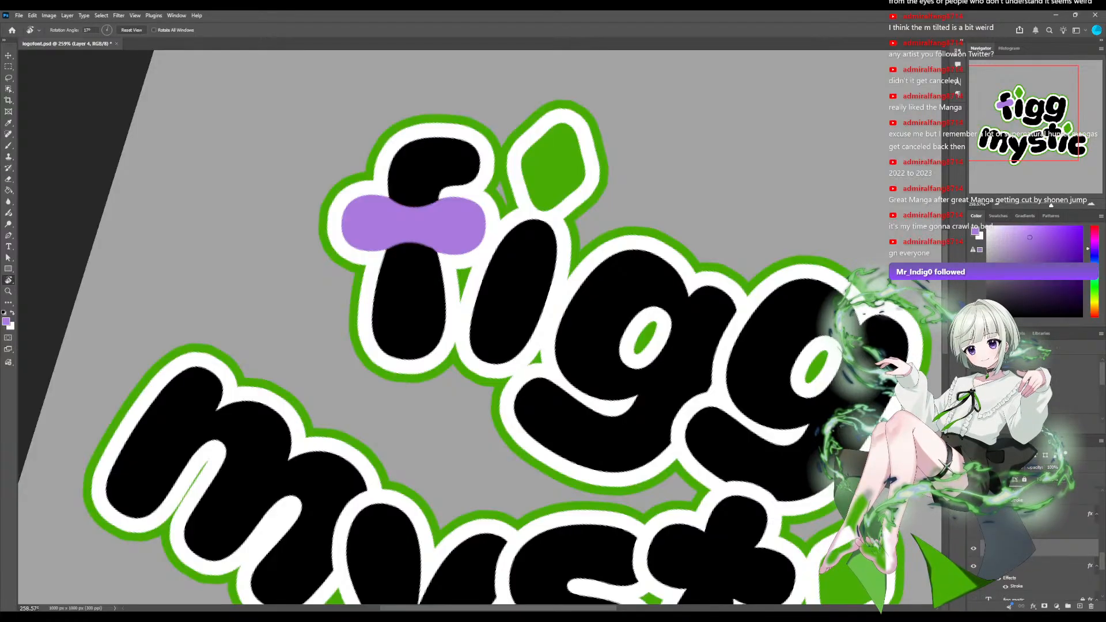
left_click_drag(521, 226, 435, 428)
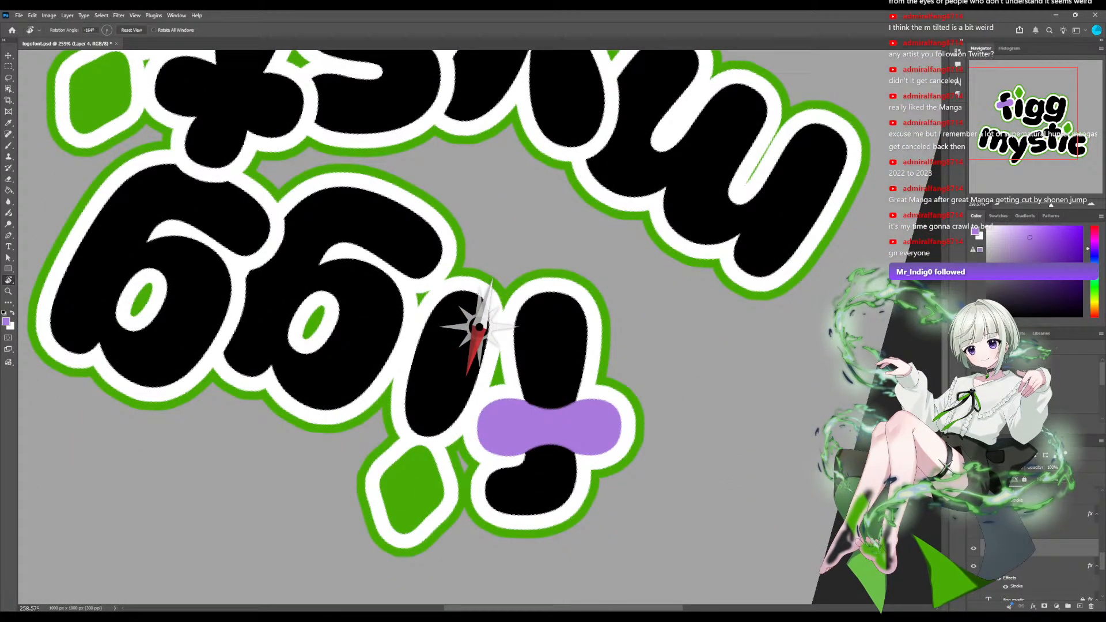
left_click_drag(324, 283, 494, 167)
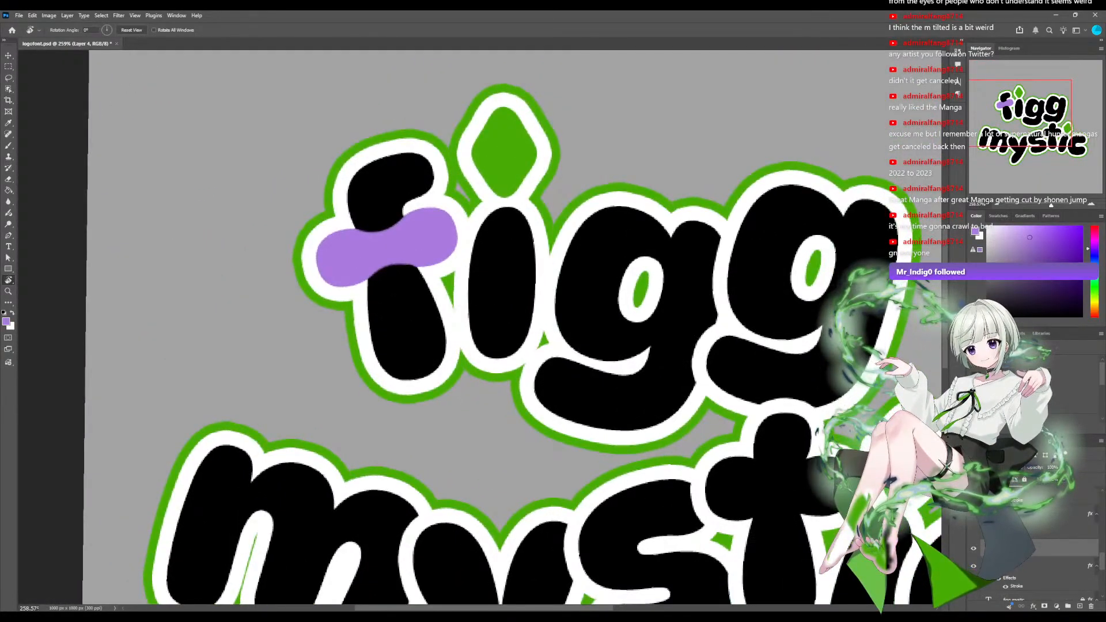
key("Escape")
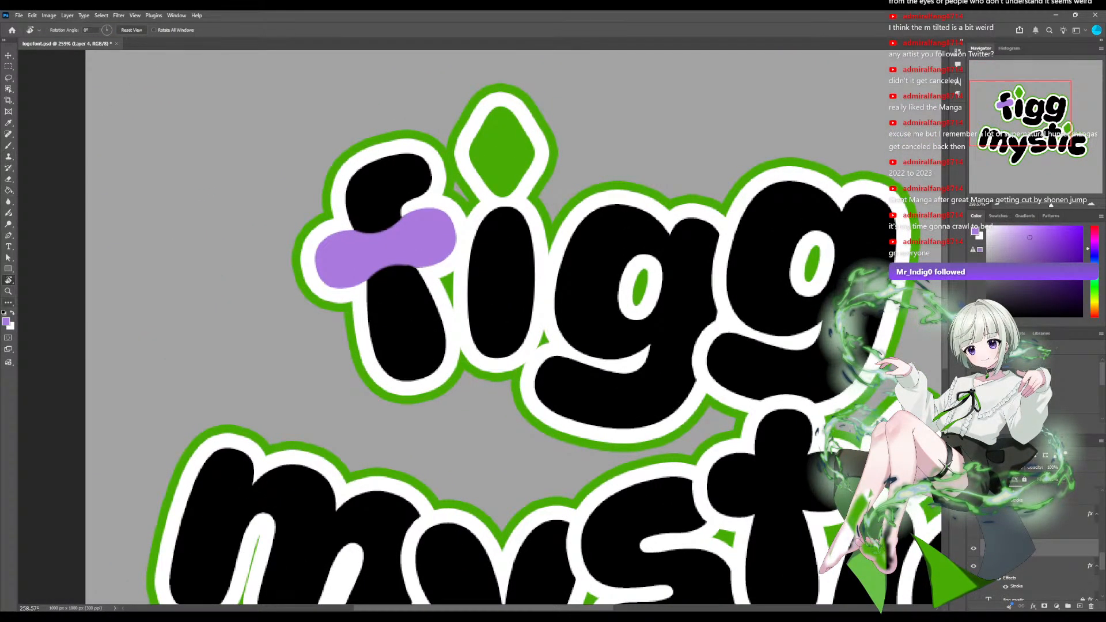
Add a new layer for the i of figg, try painting its stem purple, and undo the stroke.
key("b")
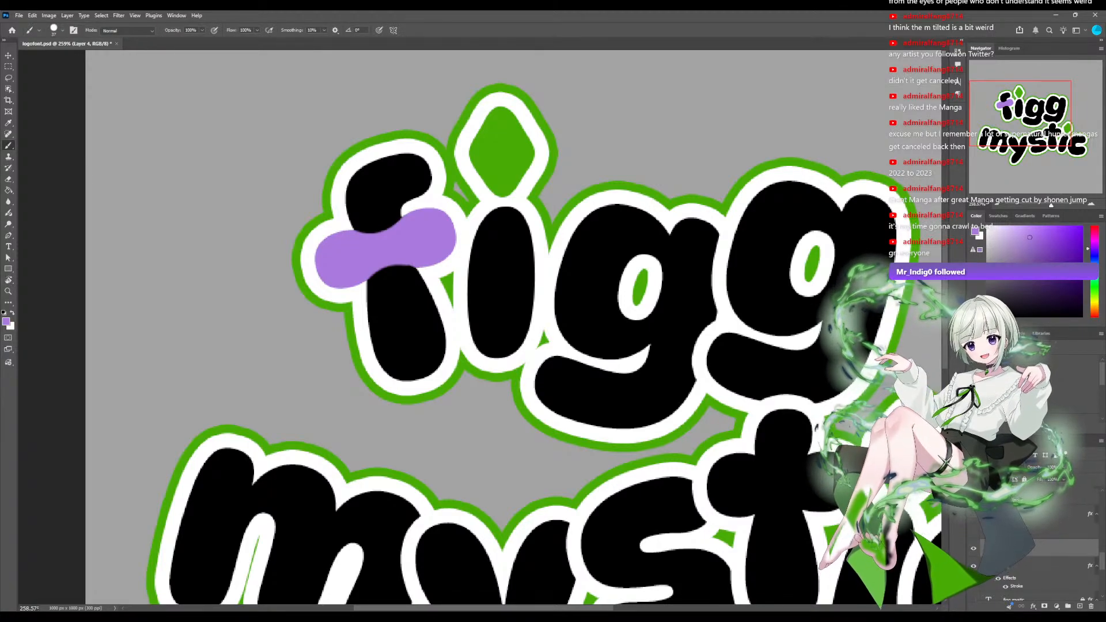
scroll(1037, 547, "up", 2)
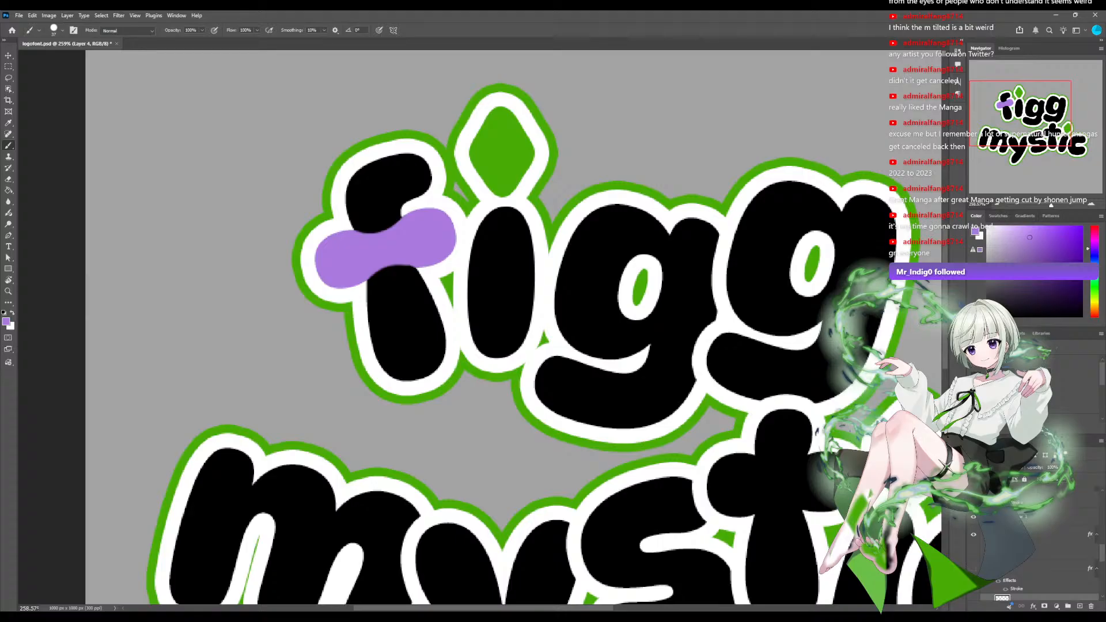
left_click(1037, 516)
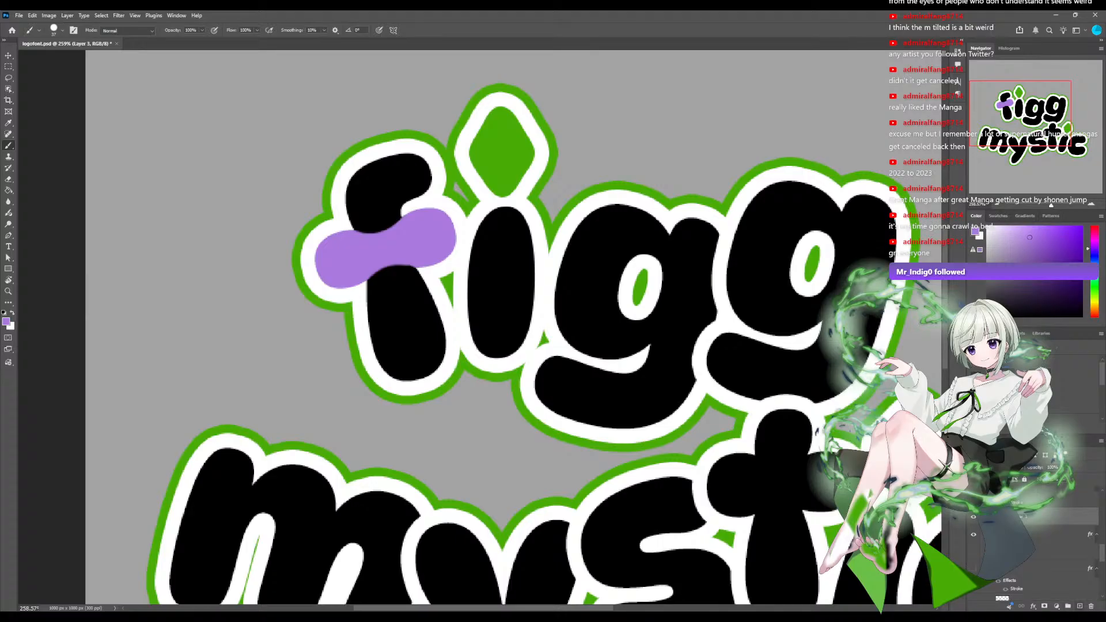
left_click(1079, 606)
mouse_move(477, 214)
left_mouse_down()
mouse_move(502, 352)
mouse_move(489, 326)
mouse_move(496, 346)
left_mouse_up()
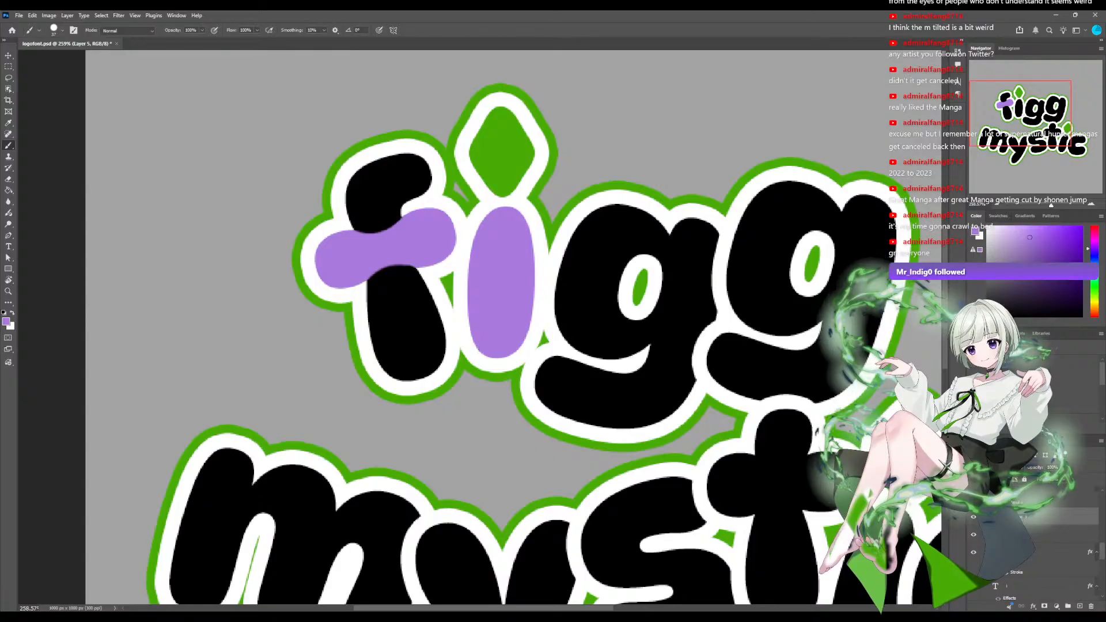
key("ctrl+z")
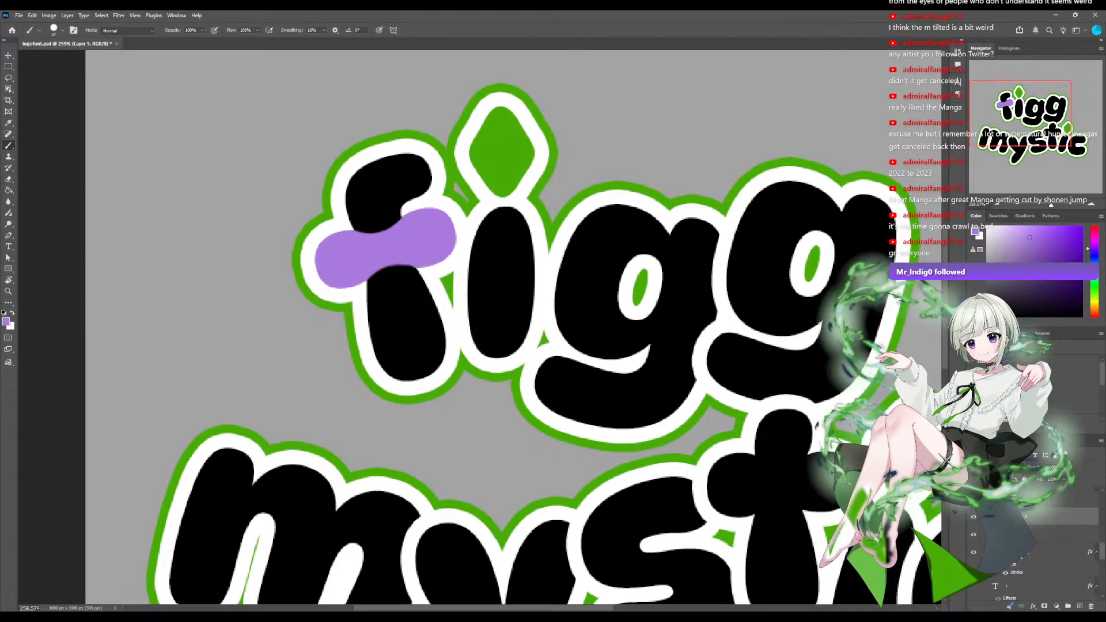
Move the new empty layer higher in the layer stack, above the neighbouring letter layer.
scroll(1036, 547, "up", 3)
scroll(1036, 547, "up", 2)
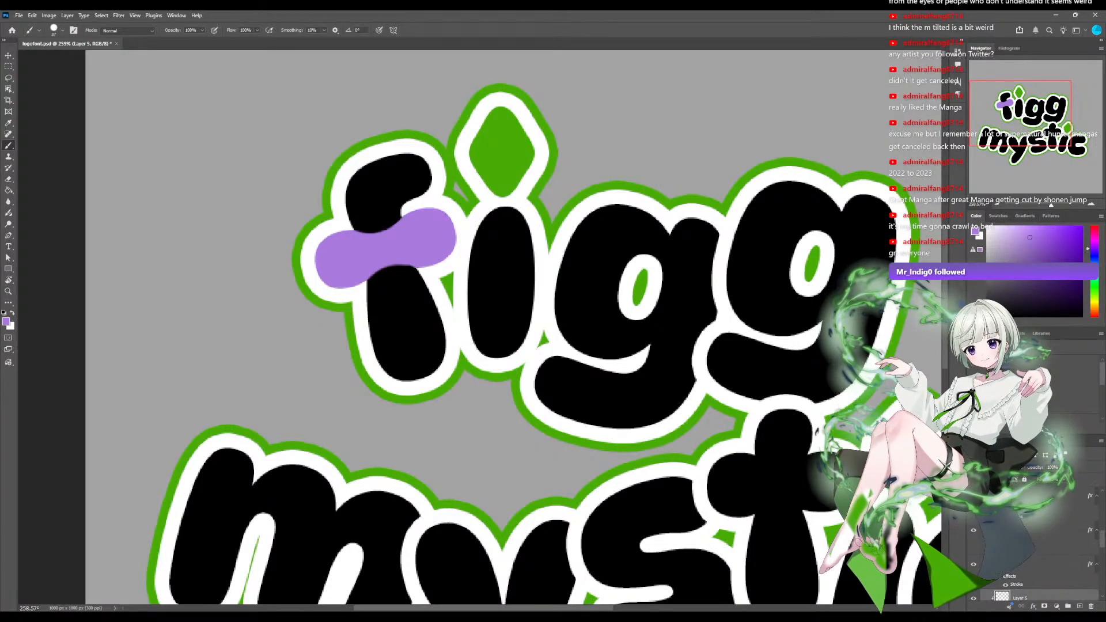
left_click_drag(1036, 591, 1036, 556)
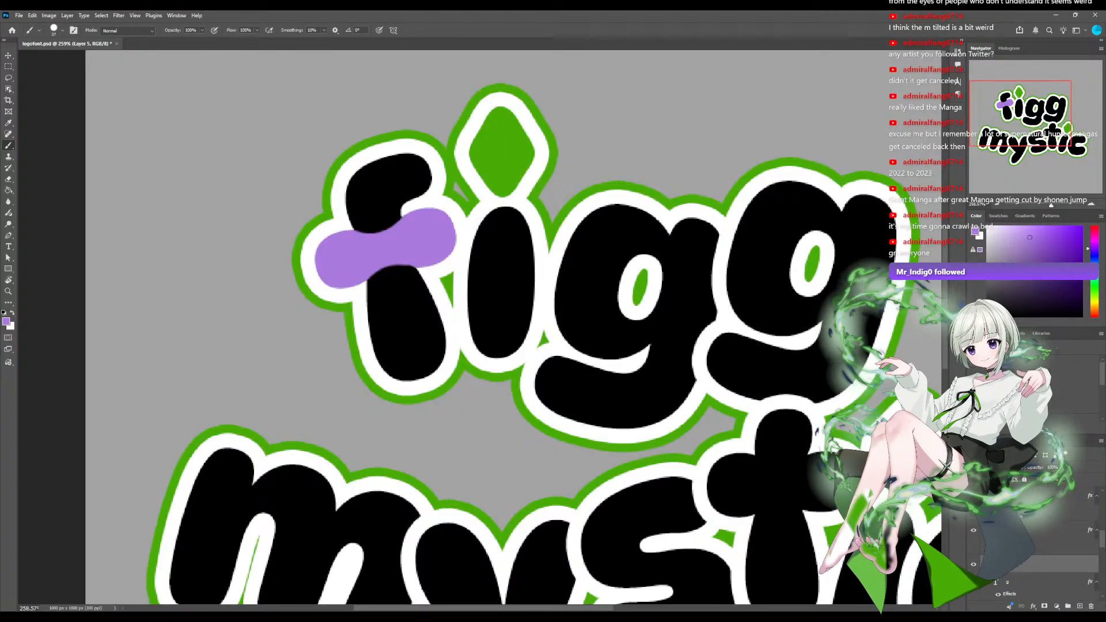
Try painting the right stem of the first g in figg purple, first its tip and then its full length, undoing each attempt.
scroll(1036, 547, "down", 1)
scroll(1036, 547, "down", 1)
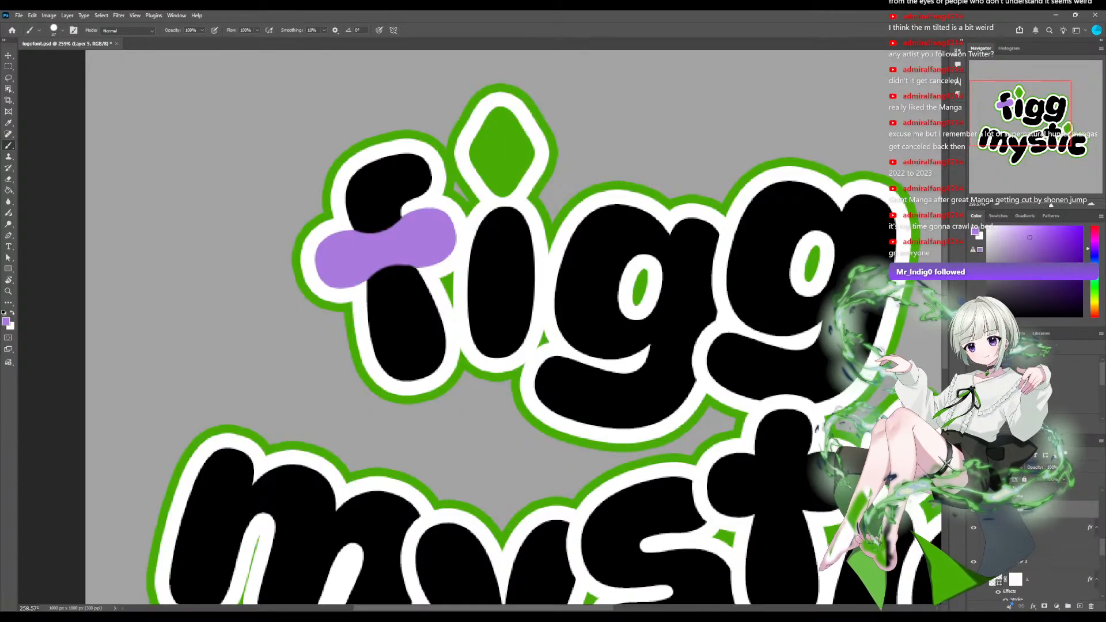
left_click_drag(703, 213, 699, 248)
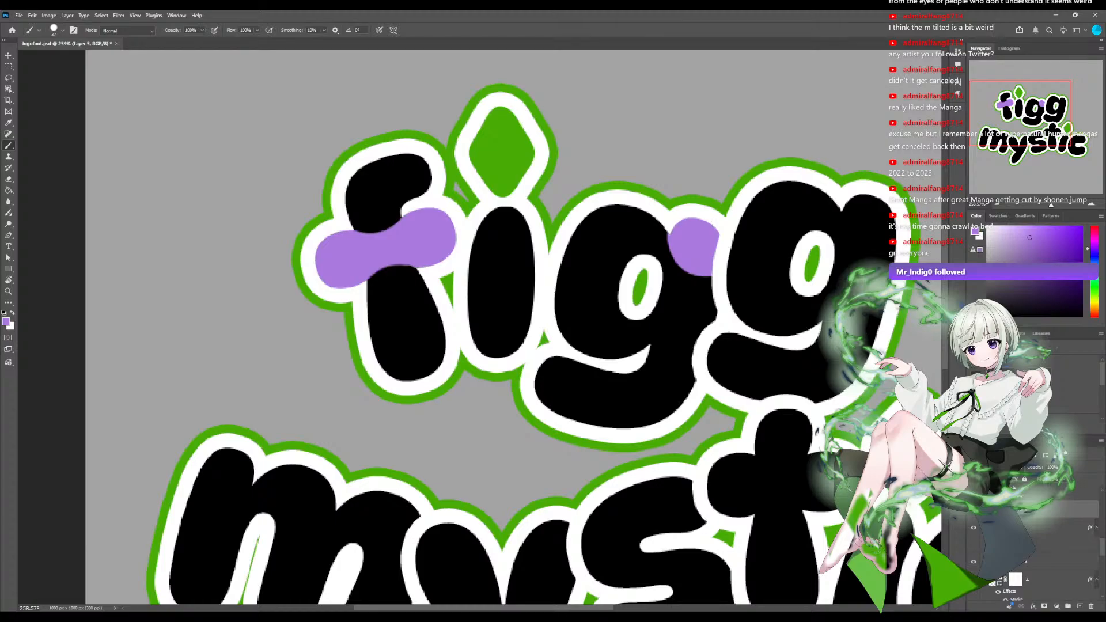
key("ctrl+z")
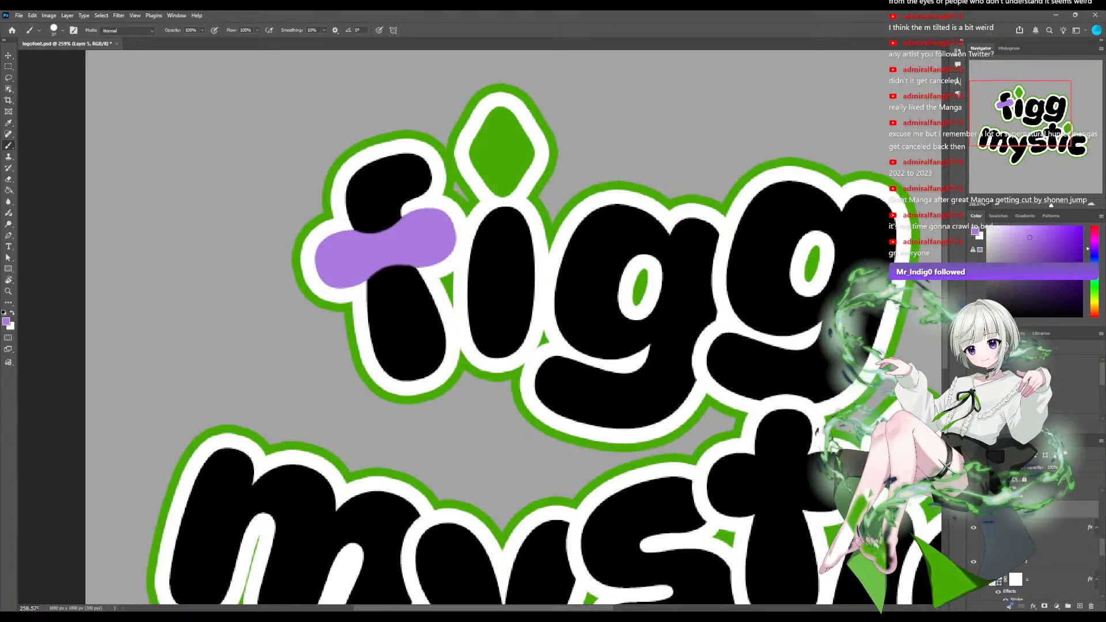
left_click_drag(656, 412, 693, 222)
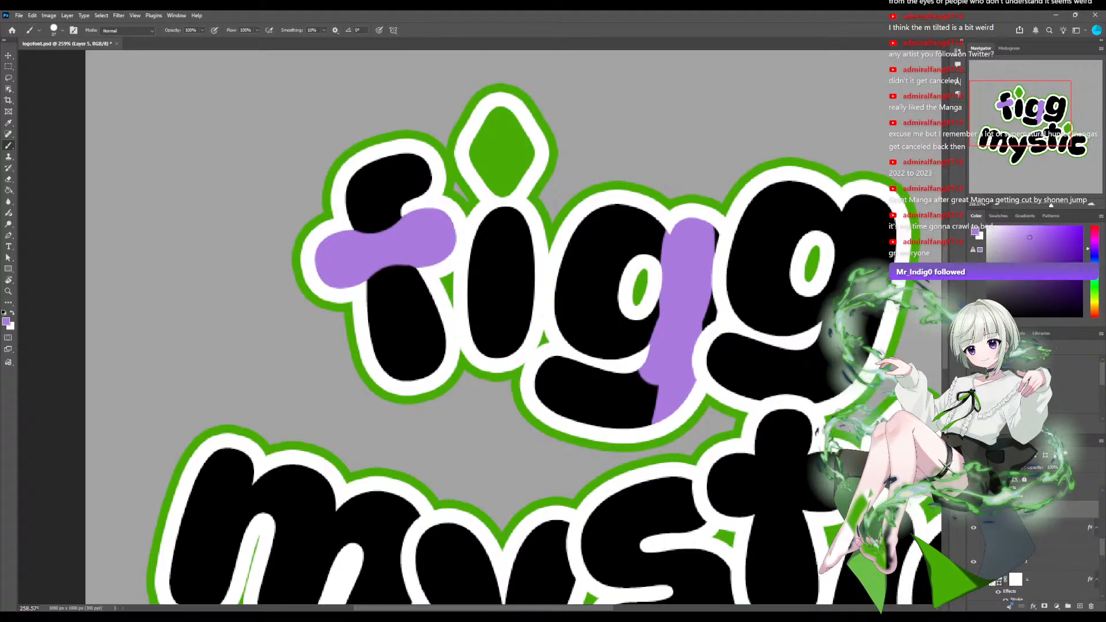
key("ctrl+z")
Try filling the round bowl of the first g with purple brush strokes, and undo the strokes.
mouse_move(648, 219)
left_mouse_down()
mouse_move(660, 248)
mouse_move(634, 241)
mouse_move(648, 220)
mouse_move(646, 249)
mouse_move(568, 311)
mouse_move(576, 343)
mouse_move(651, 339)
left_mouse_up()
mouse_move(616, 283)
left_mouse_down()
mouse_move(610, 313)
mouse_move(615, 247)
left_mouse_up()
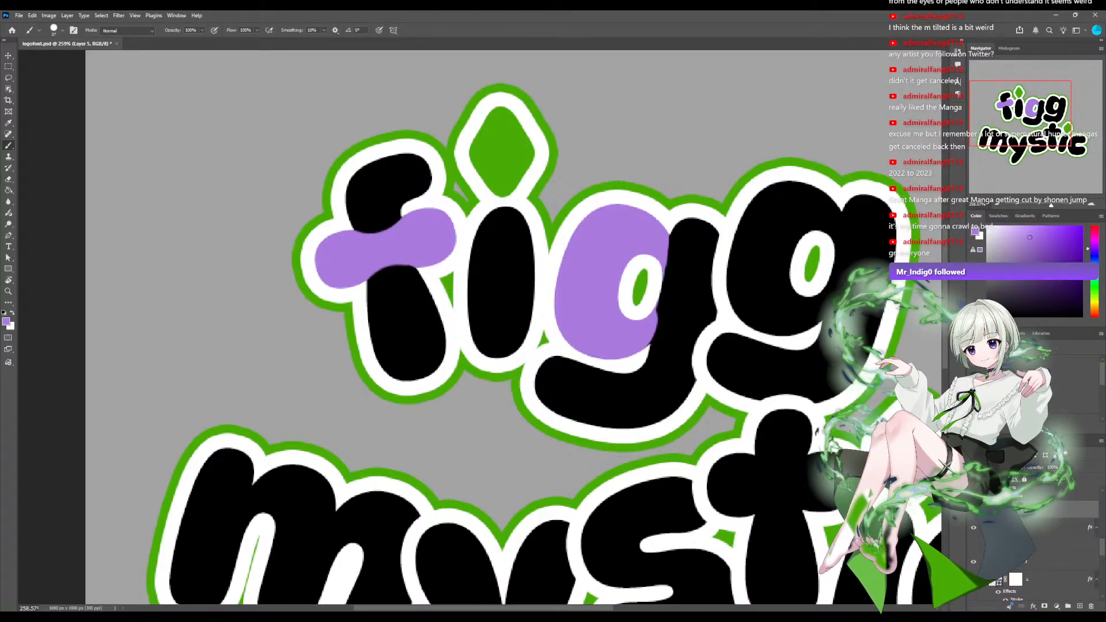
key("ctrl+z")
key("ctrl+z")
key("ctrl+z")
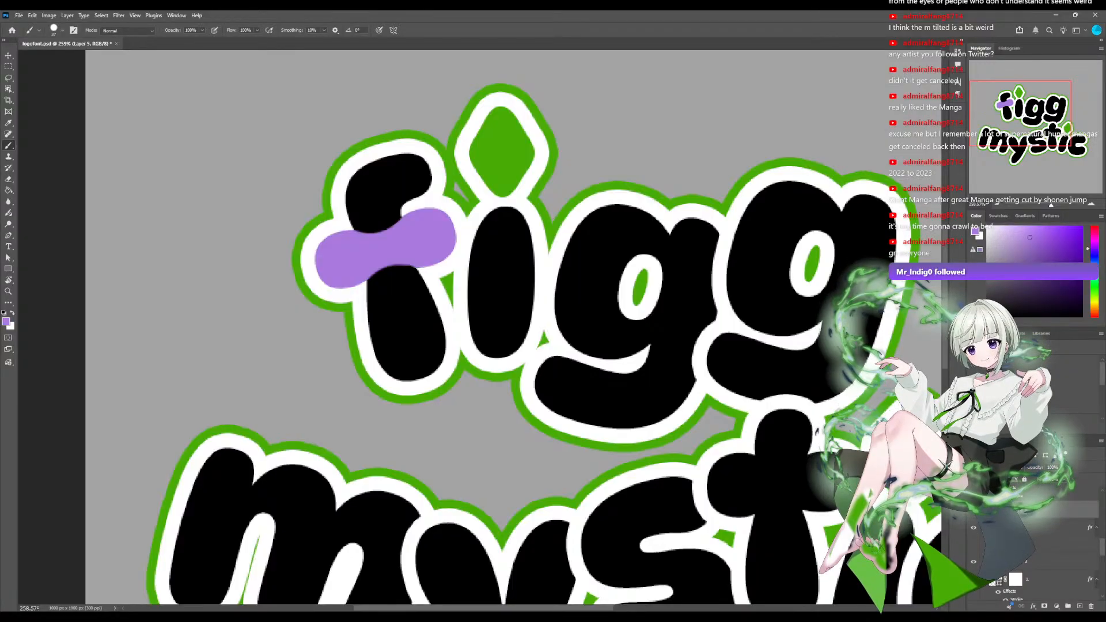
Try purple on the first g's lower tail, on its stem and across its upper half, undoing each attempt.
mouse_move(574, 381)
left_mouse_down()
mouse_move(560, 396)
mouse_move(567, 382)
mouse_move(616, 419)
left_mouse_up()
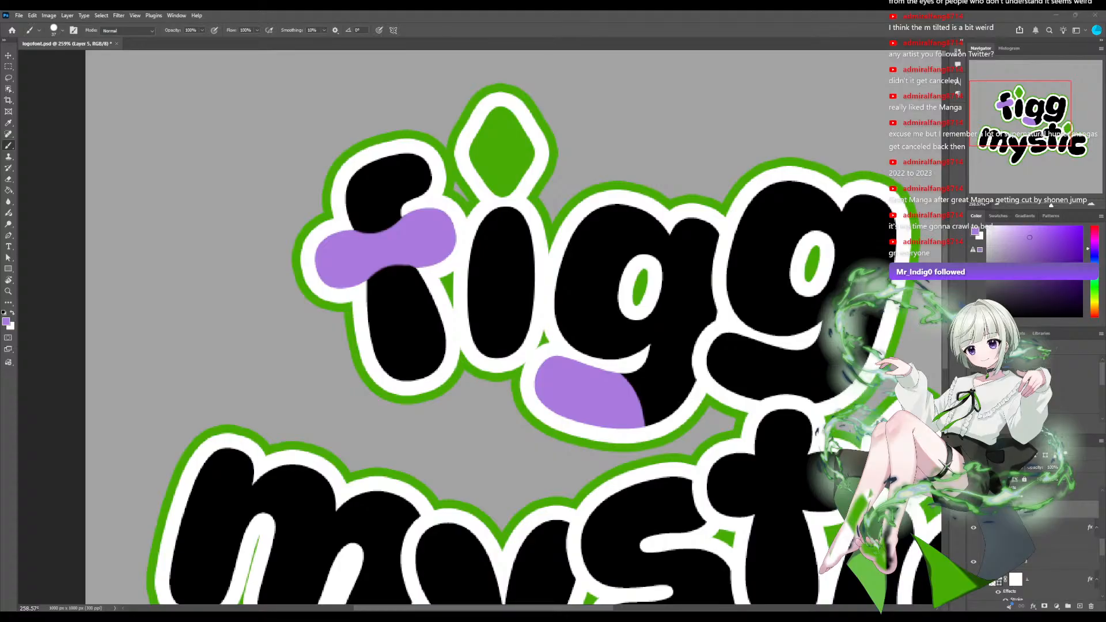
key("ctrl+z")
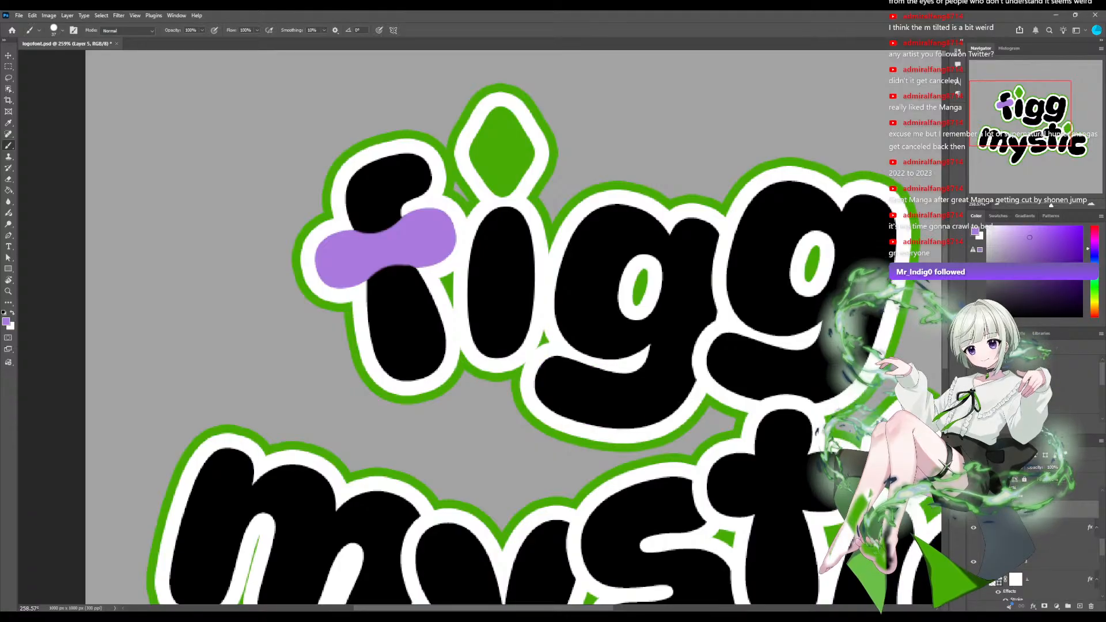
mouse_move(688, 225)
left_mouse_down()
mouse_move(706, 299)
mouse_move(713, 237)
left_mouse_up()
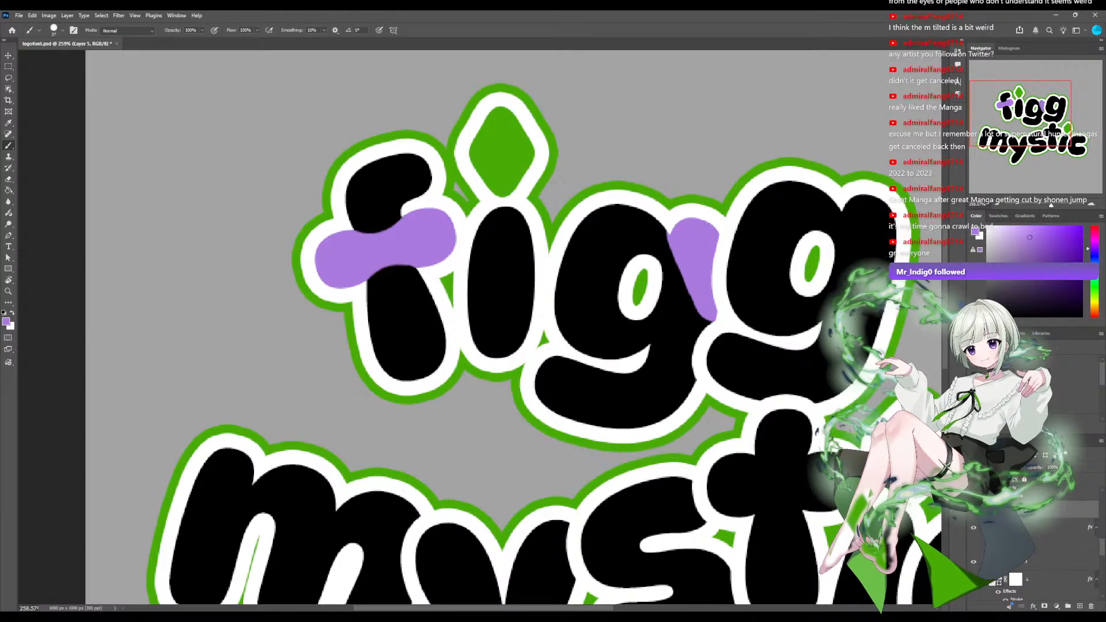
key("ctrl+z")
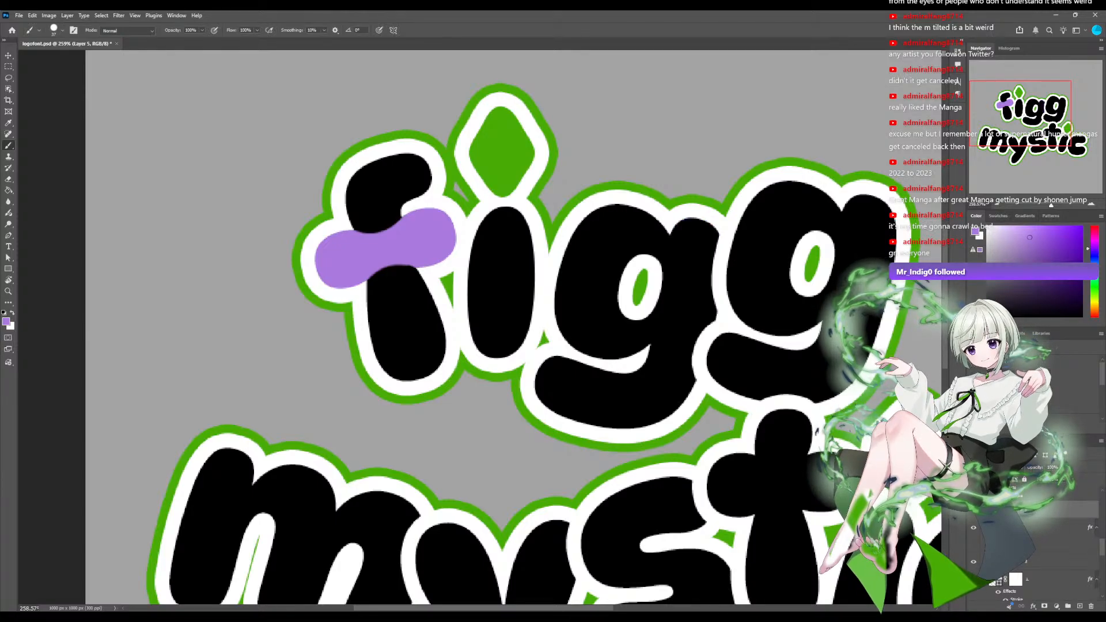
mouse_move(562, 247)
left_mouse_down()
mouse_move(691, 305)
mouse_move(711, 231)
mouse_move(608, 233)
mouse_move(659, 259)
left_mouse_up()
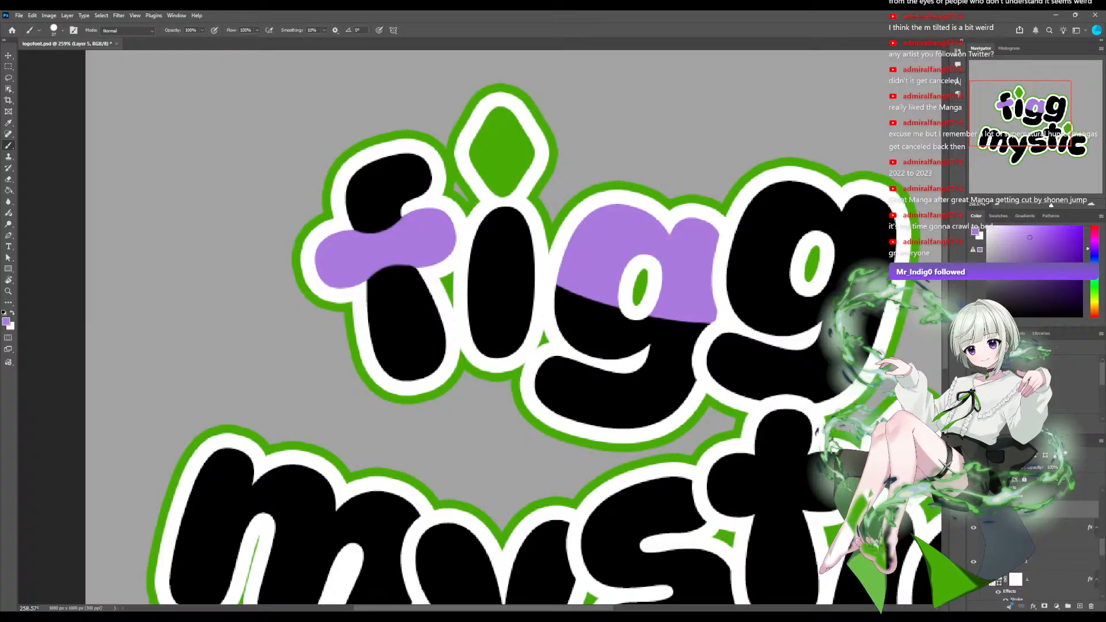
key("ctrl+z")
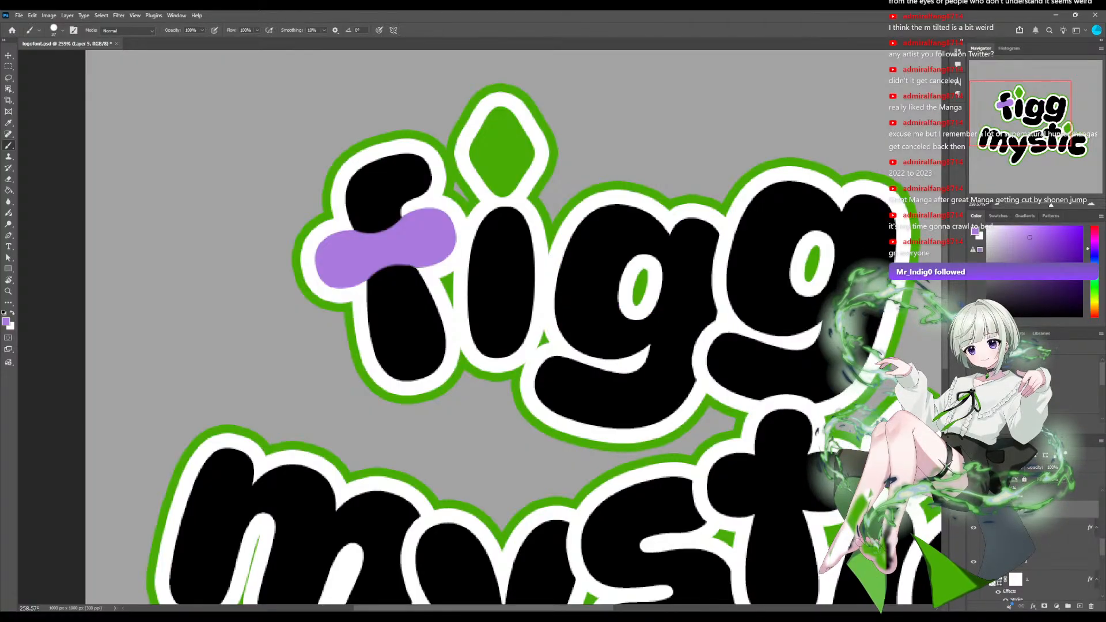
Discard the empty test layer of the g and add a new clipped layer for the m of mystic.
left_click(585, 259, "ctrl")
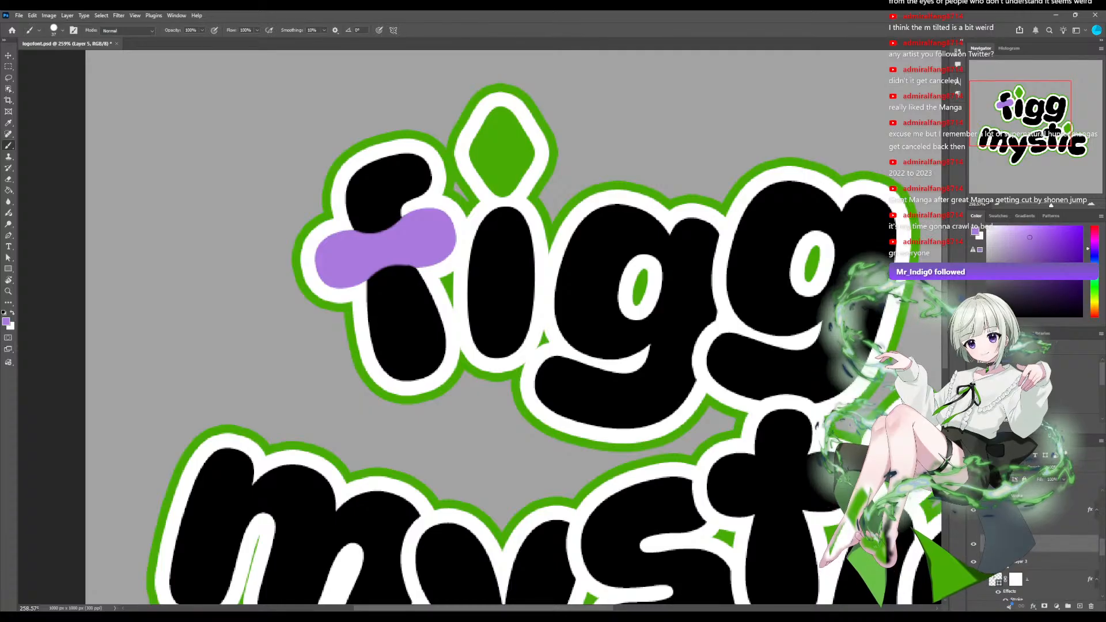
left_click(397, 245, "ctrl")
scroll(1035, 547, "down", 3)
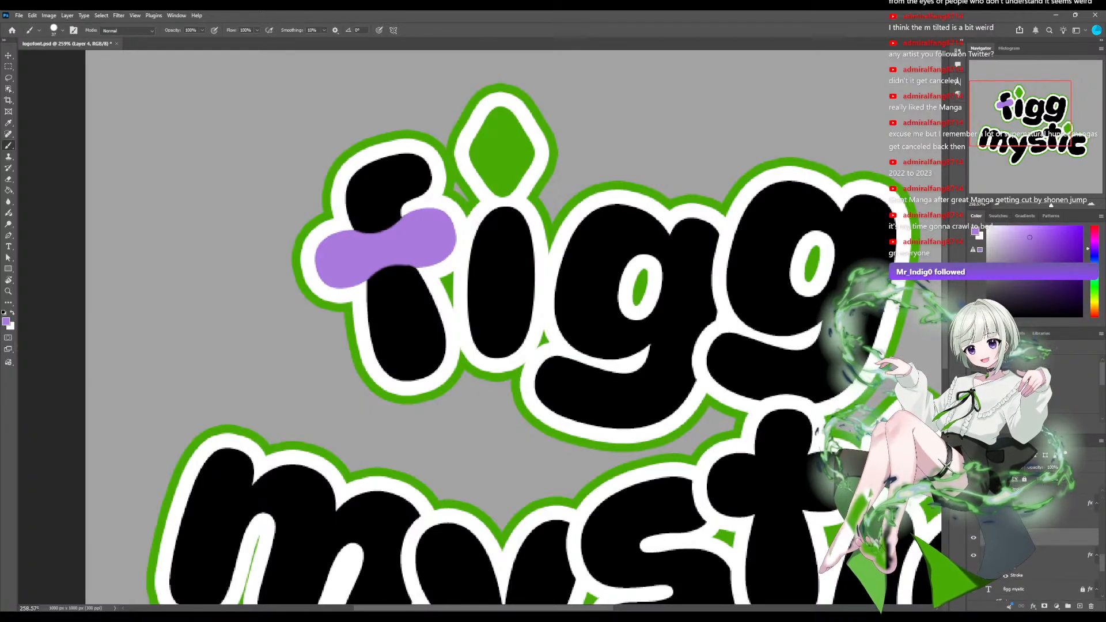
scroll(1035, 547, "down", 2)
scroll(1035, 547, "up", 4)
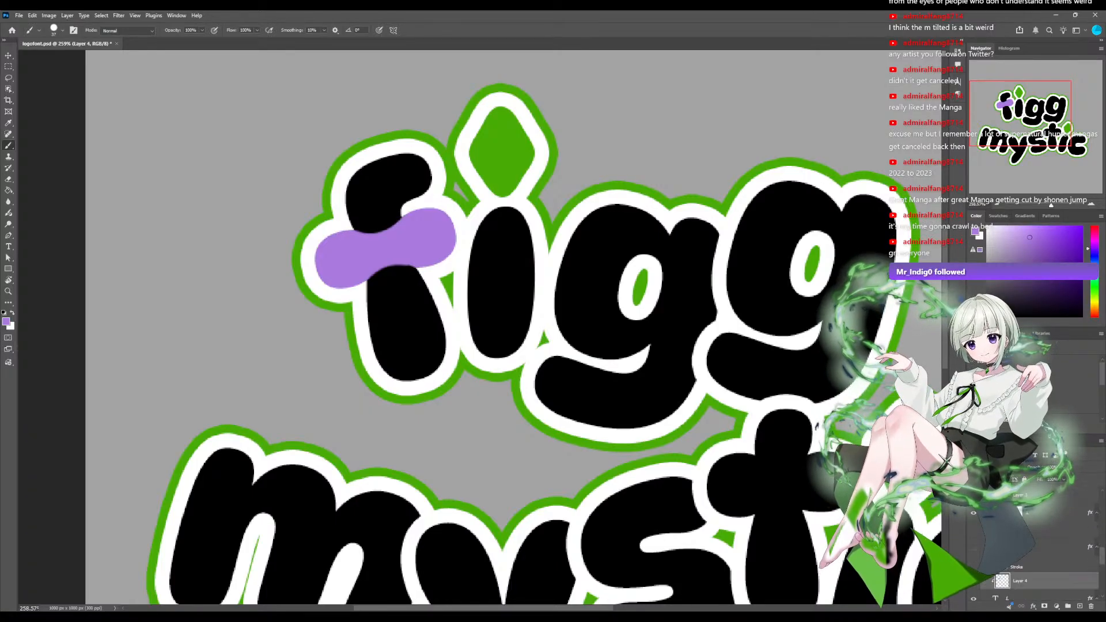
scroll(1035, 547, "up", 3)
scroll(1035, 547, "up", 2)
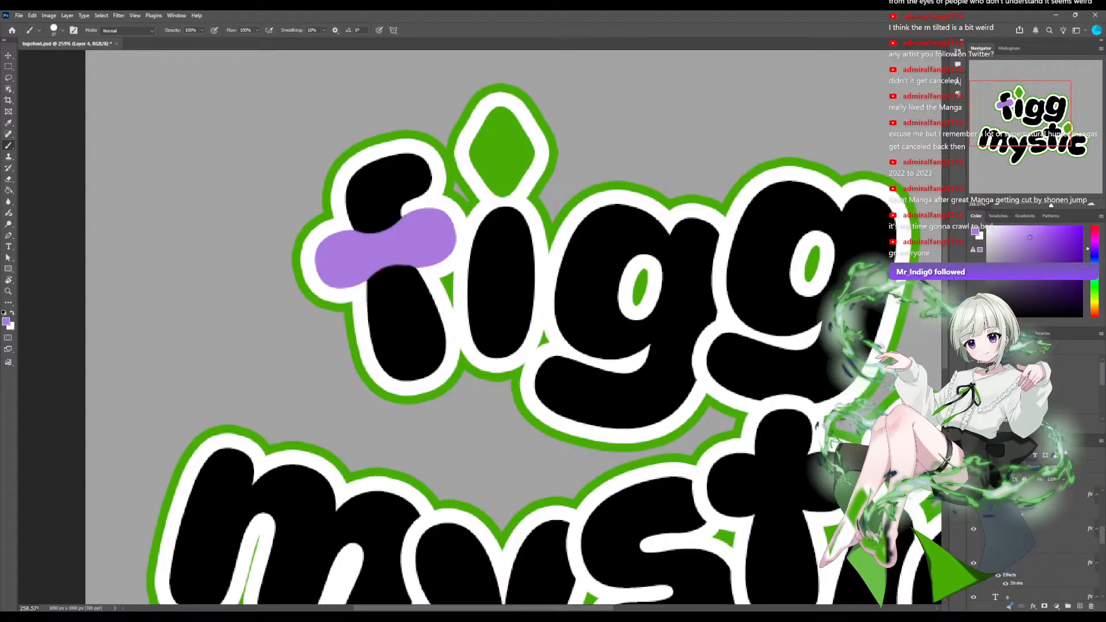
left_click_drag(519, 392, 451, 215)
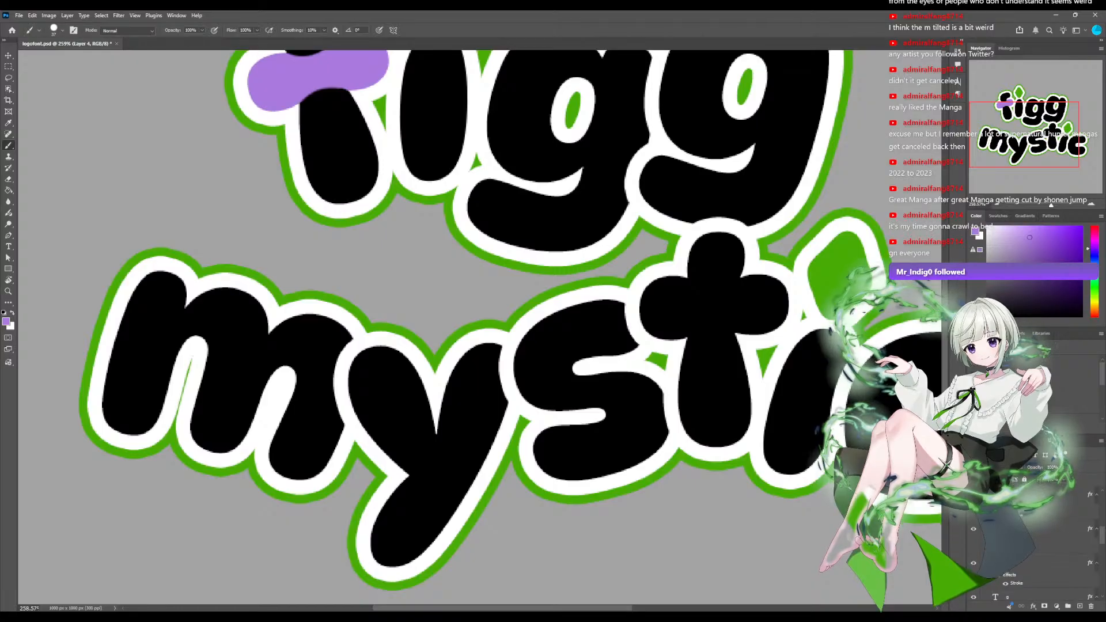
left_click(1043, 528)
left_click(1079, 606)
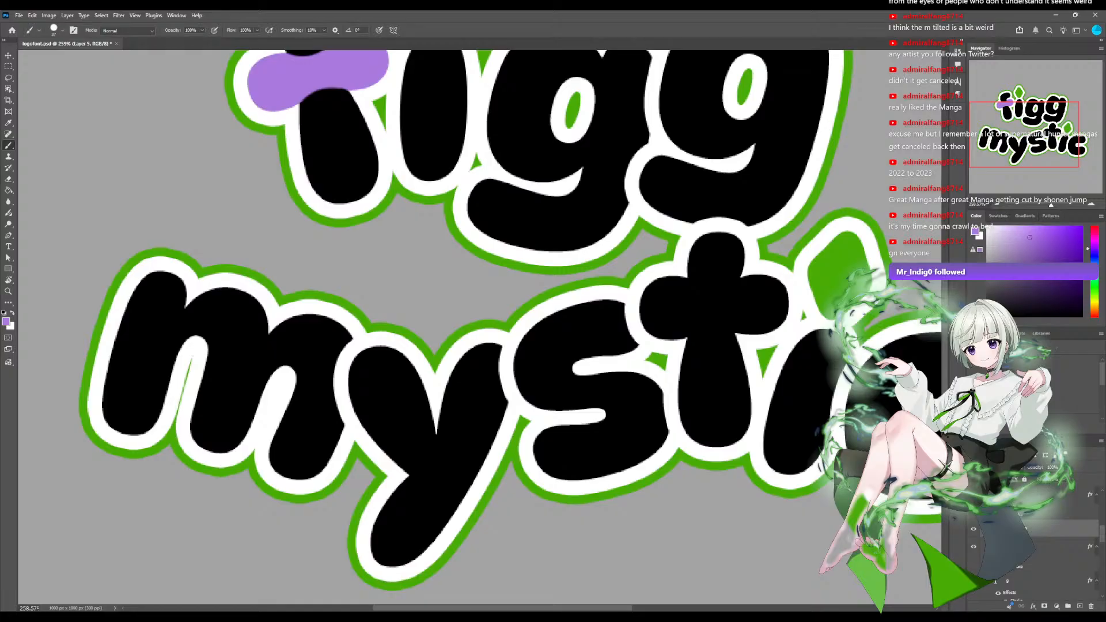
Try painting the m's left leg and its right arch purple, and undo all the strokes.
left_click_drag(169, 288, 131, 412)
key("ctrl+z")
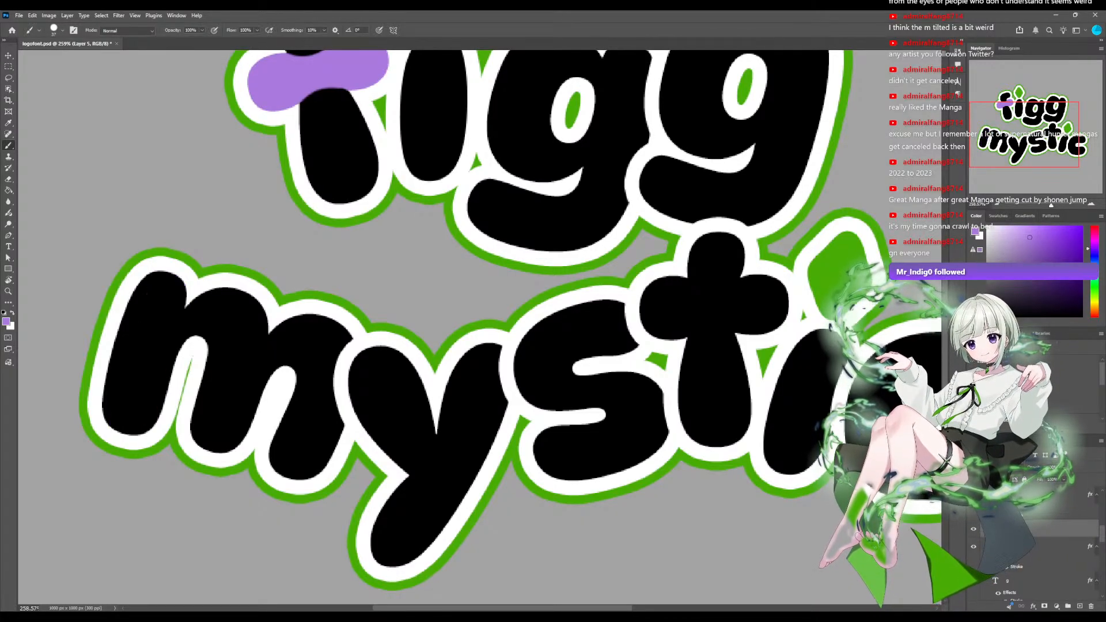
mouse_move(170, 285)
left_mouse_down()
mouse_move(155, 358)
mouse_move(123, 412)
mouse_move(128, 342)
mouse_move(167, 282)
left_mouse_up()
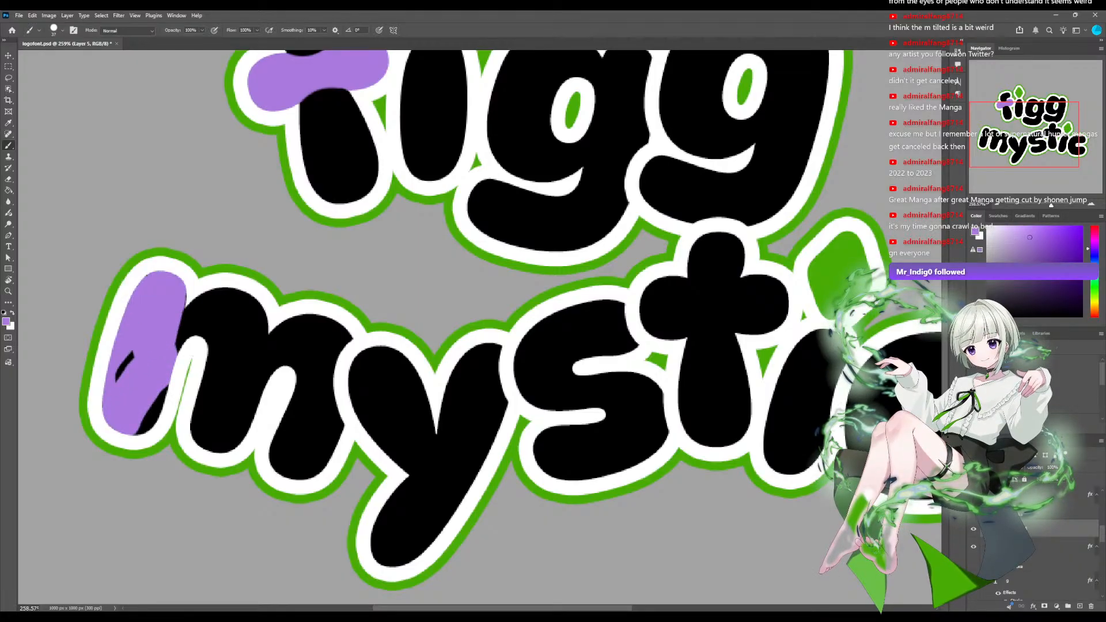
left_click_drag(128, 352, 143, 433)
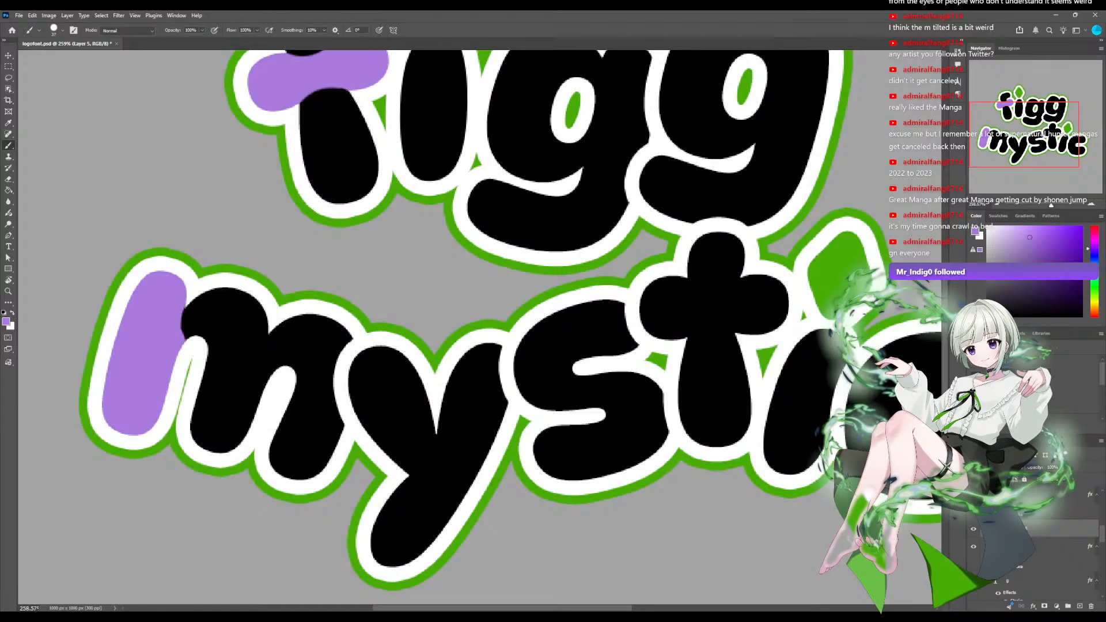
mouse_move(289, 338)
left_mouse_down()
mouse_move(289, 368)
mouse_move(332, 338)
mouse_move(320, 459)
mouse_move(293, 414)
mouse_move(327, 425)
left_mouse_up()
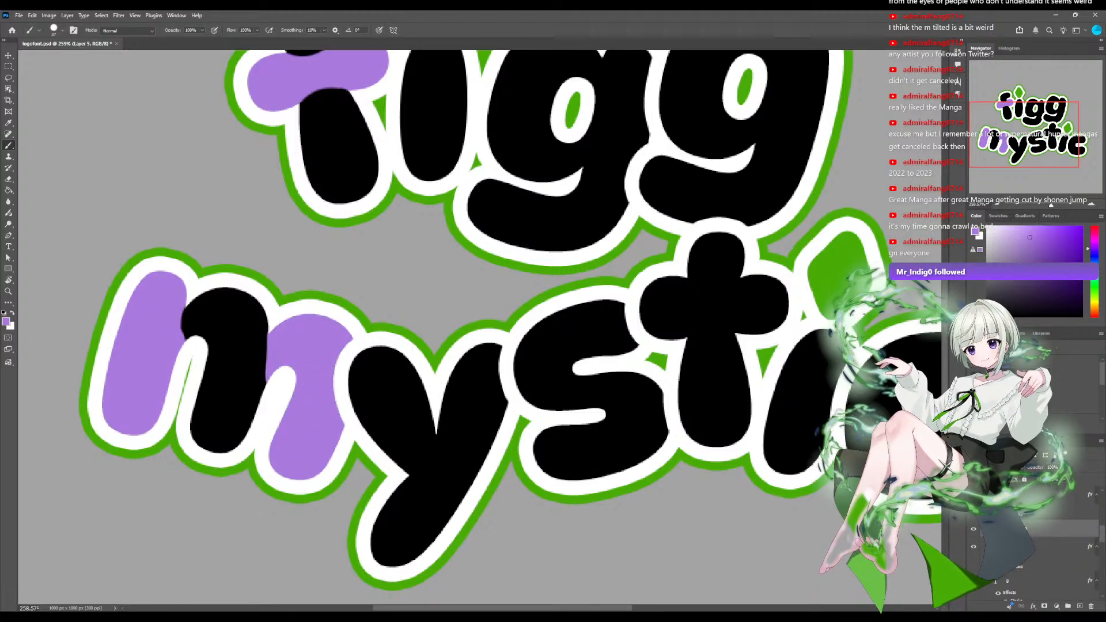
key("ctrl+z")
key("ctrl+z")
key("ctrl+z")
key("ctrl+z")
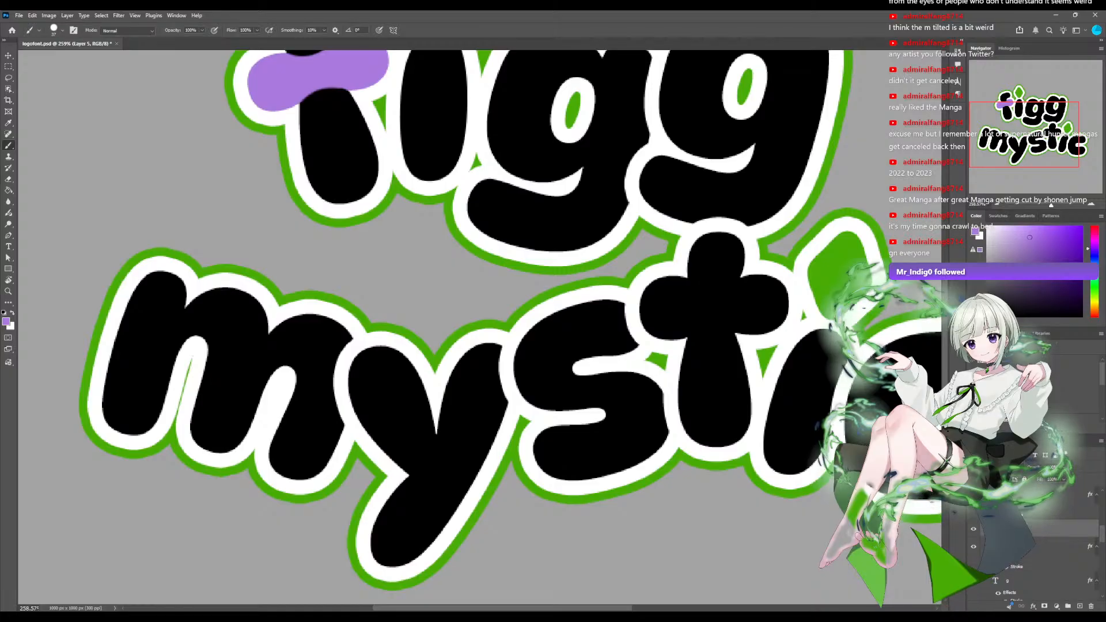
Paint only the right arch and leg of the m purple, undoing the surplus strokes.
mouse_move(289, 332)
left_mouse_down()
mouse_move(288, 336)
mouse_move(278, 377)
mouse_move(289, 409)
mouse_move(288, 341)
mouse_move(286, 455)
mouse_move(315, 449)
mouse_move(323, 403)
mouse_move(323, 334)
mouse_move(297, 322)
left_mouse_up()
key("ctrl+z")
key("ctrl+z")
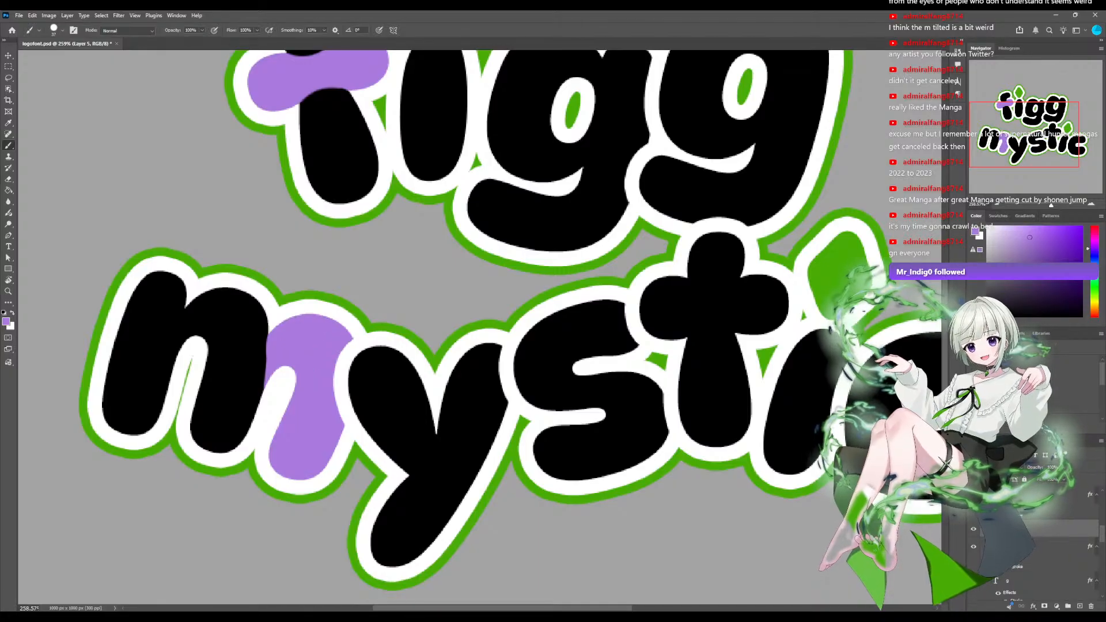
Examine the whole logo with the partly purple m at several sizes, and undo the purple on the m.
scroll(479, 327, "down", 6)
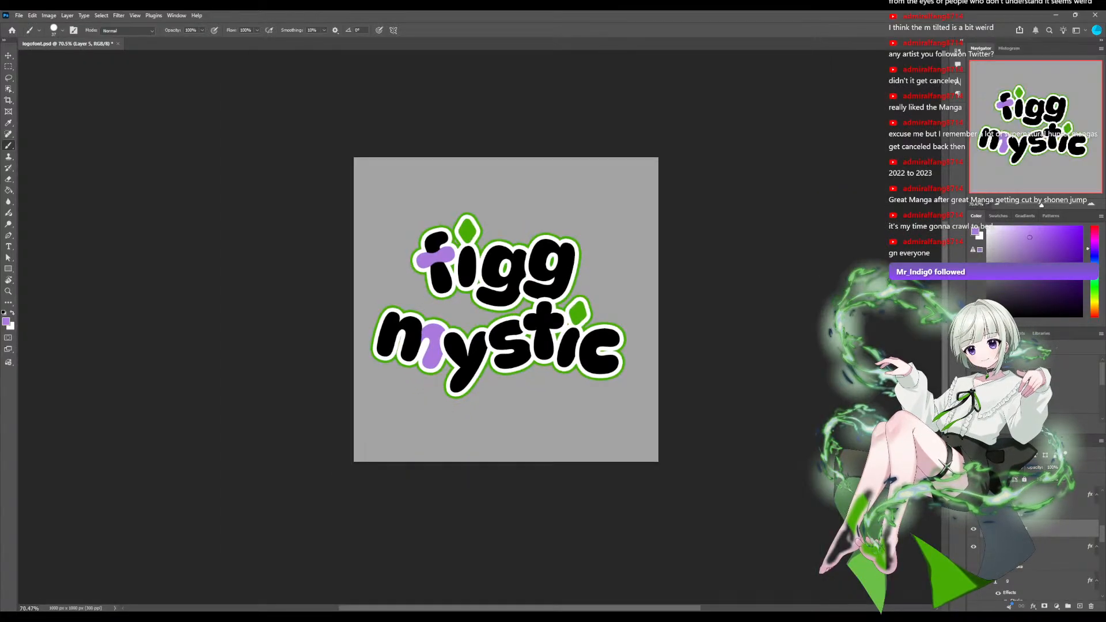
scroll(502, 329, "up", 6)
scroll(501, 330, "down", 5)
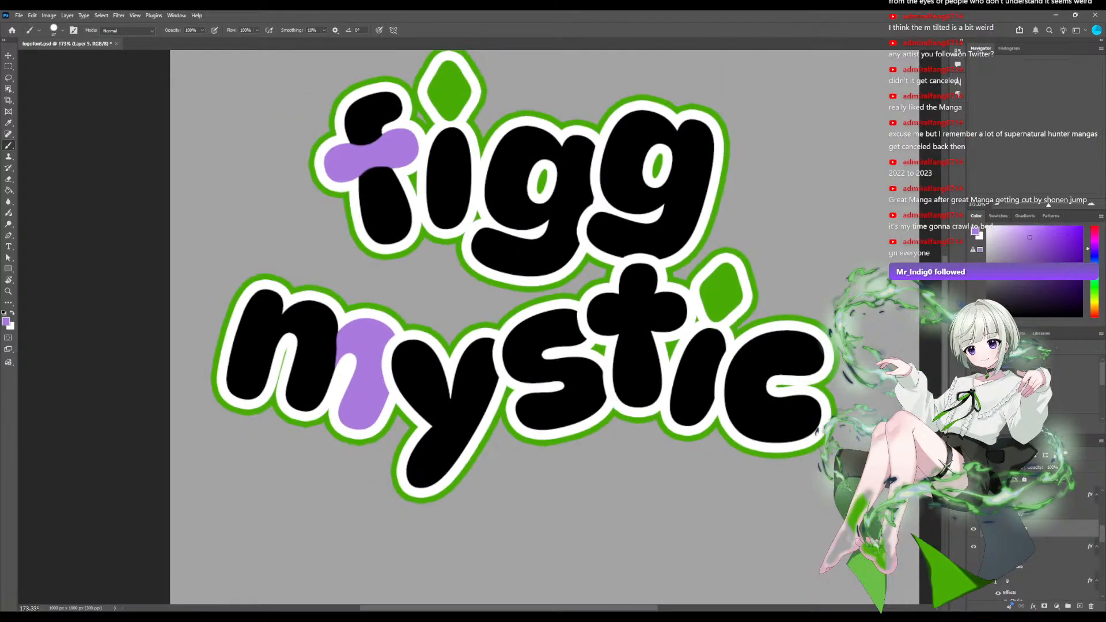
scroll(507, 322, "up", 4)
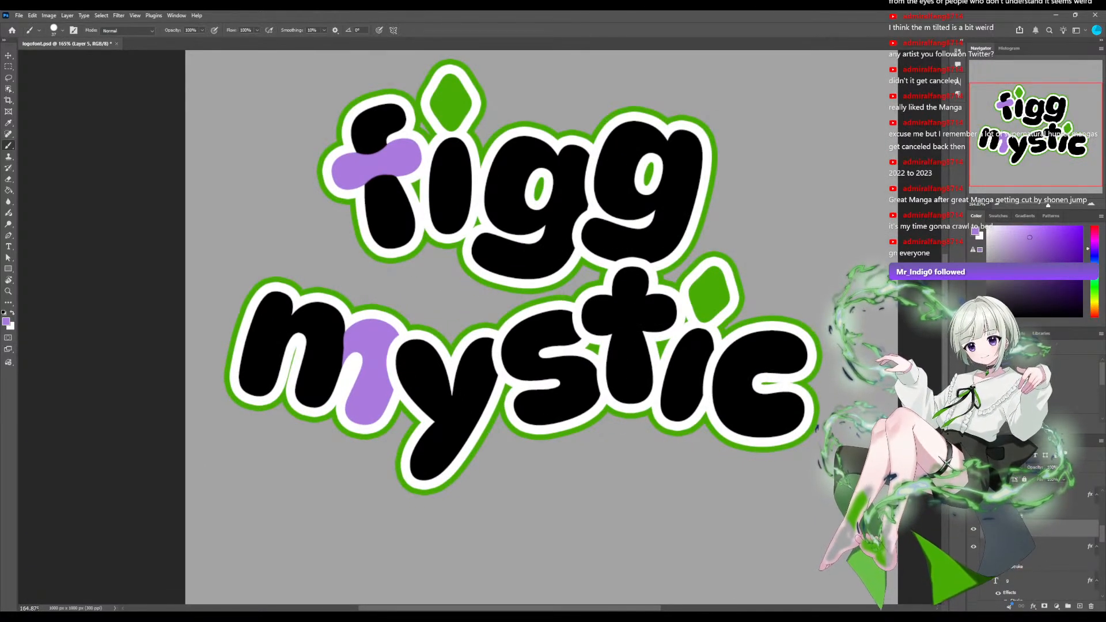
scroll(485, 324, "down", 8)
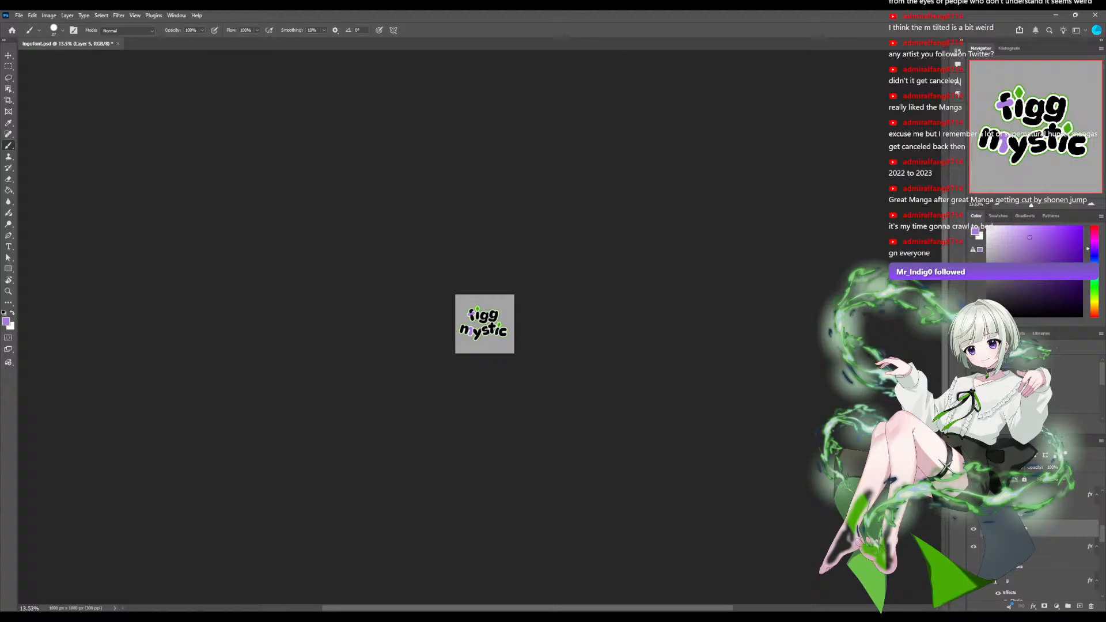
scroll(516, 302, "up", 6)
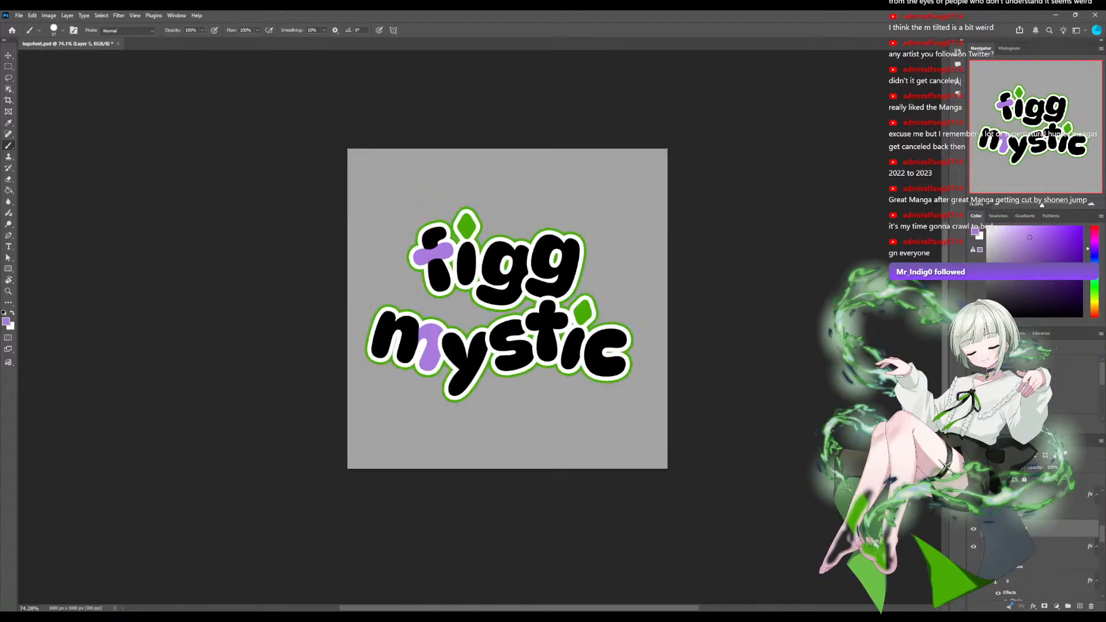
scroll(517, 302, "up", 2)
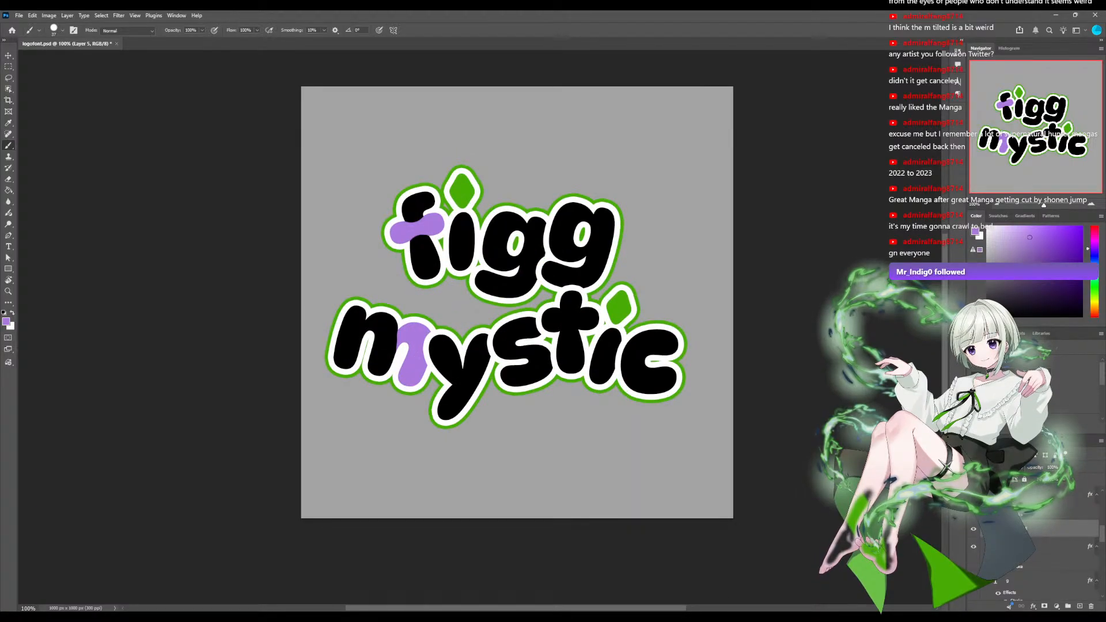
scroll(483, 328, "up", 3)
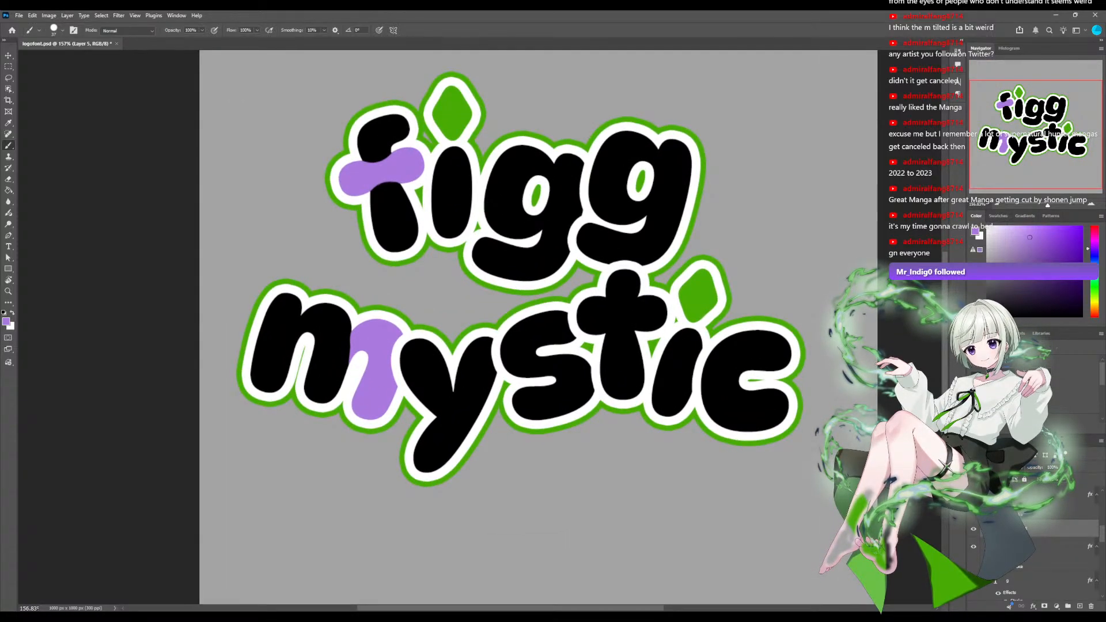
key("ctrl+z")
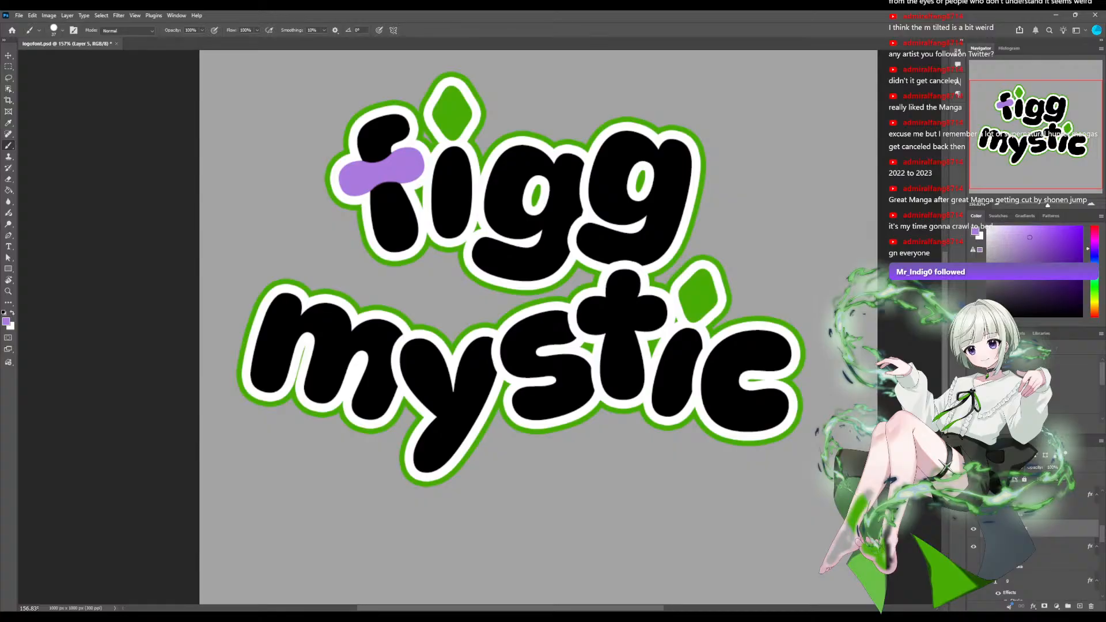
Add a new layer above the y of mystic and paint the y's short left arm purple.
scroll(1018, 547, "up", 1)
left_click(1018, 548)
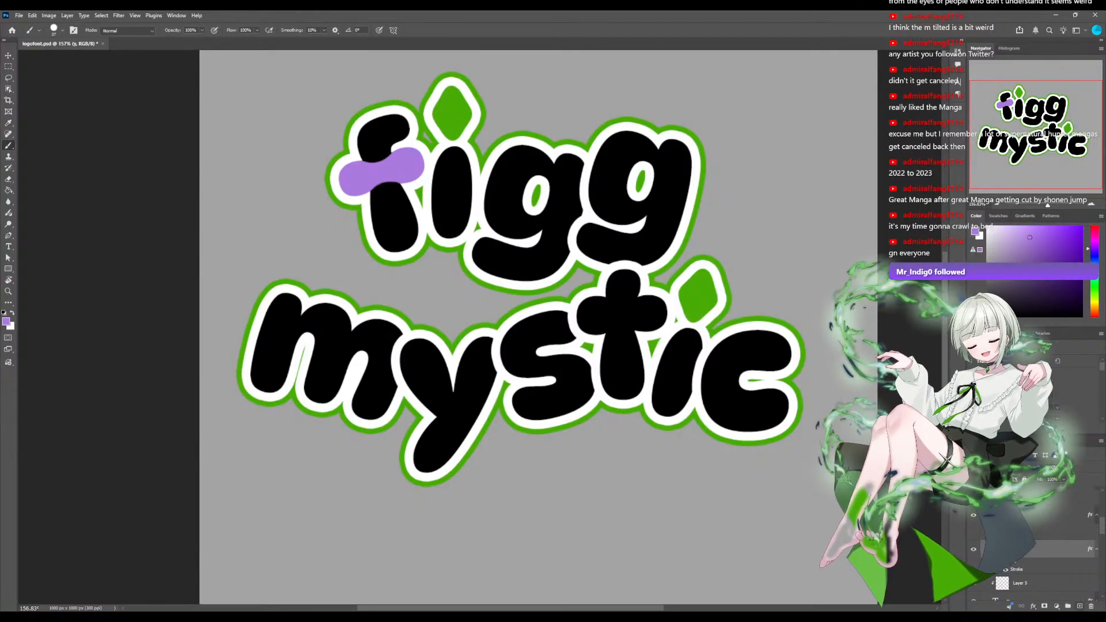
left_click(1079, 606)
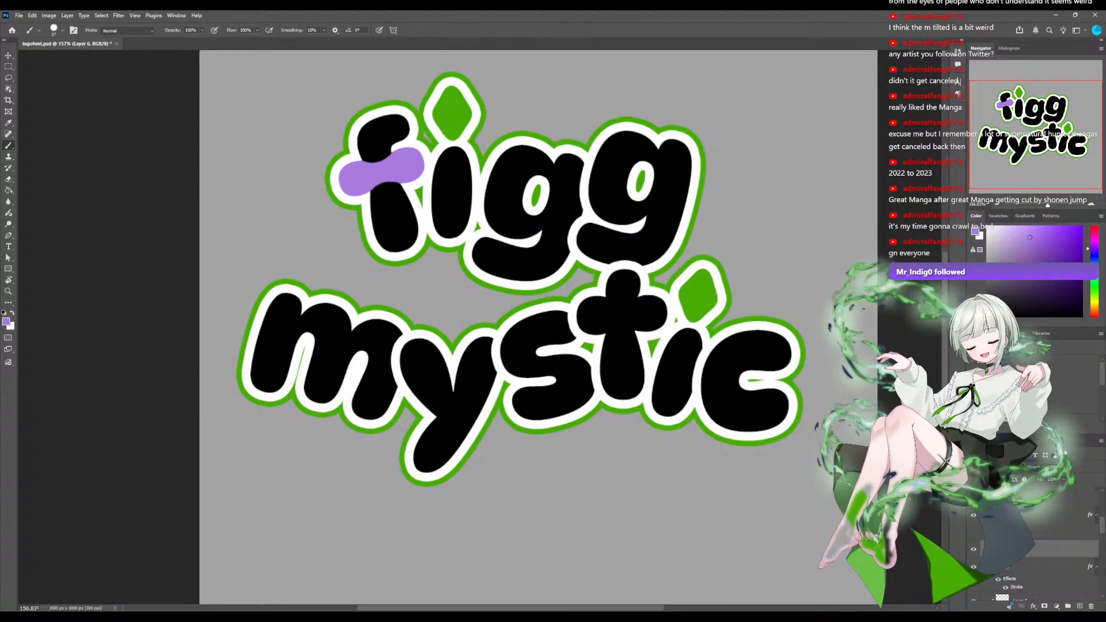
mouse_move(425, 410)
left_mouse_down()
mouse_move(441, 398)
mouse_move(438, 376)
mouse_move(416, 346)
mouse_move(408, 368)
mouse_move(423, 391)
left_mouse_up()
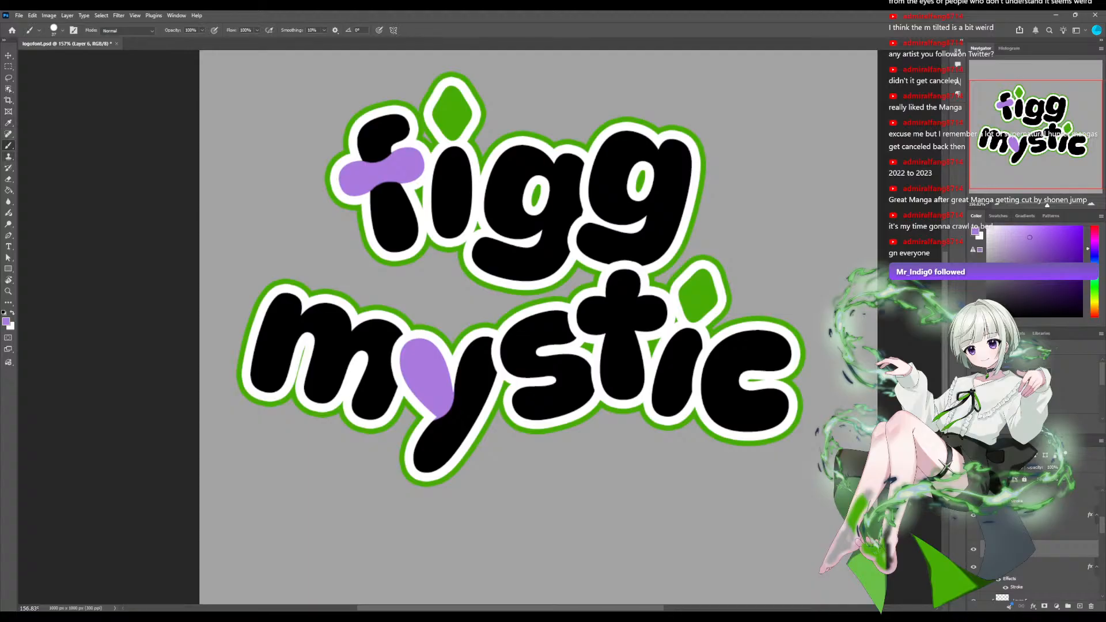
Smooth the boundary between the purple arm and the black stem of the y with the Eraser and Brush tools.
key("e")
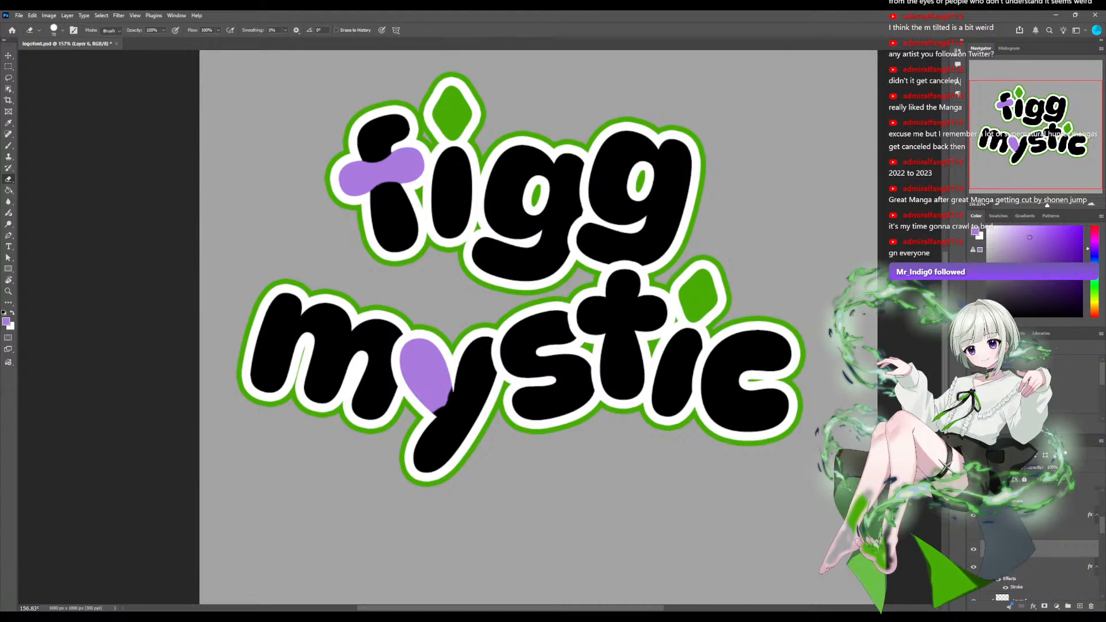
left_click_drag(1047, 205, 1050, 205)
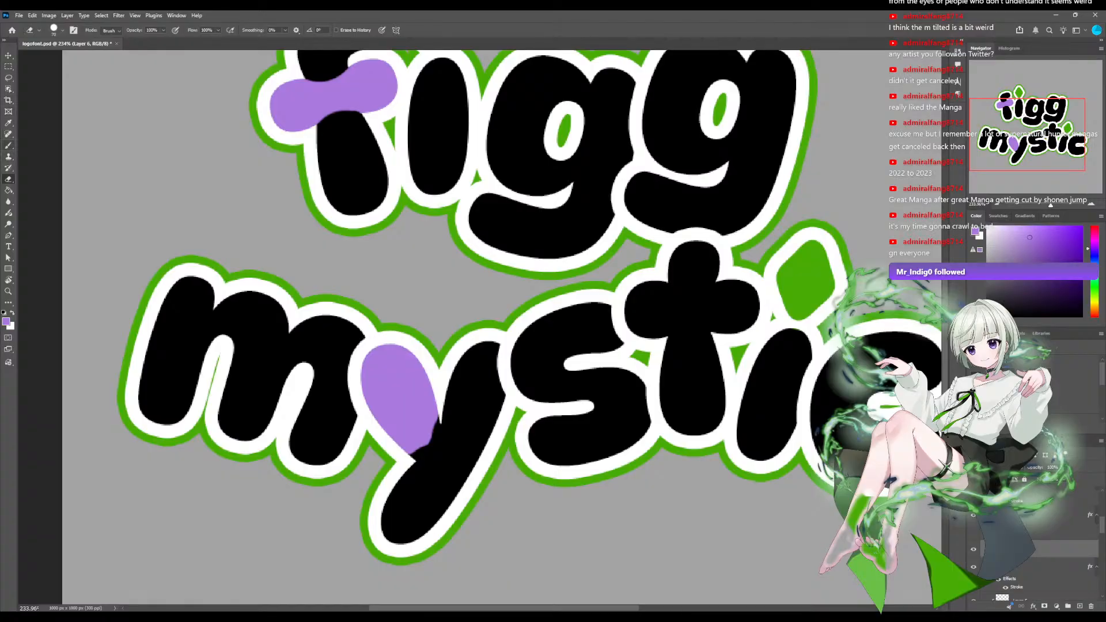
key("b")
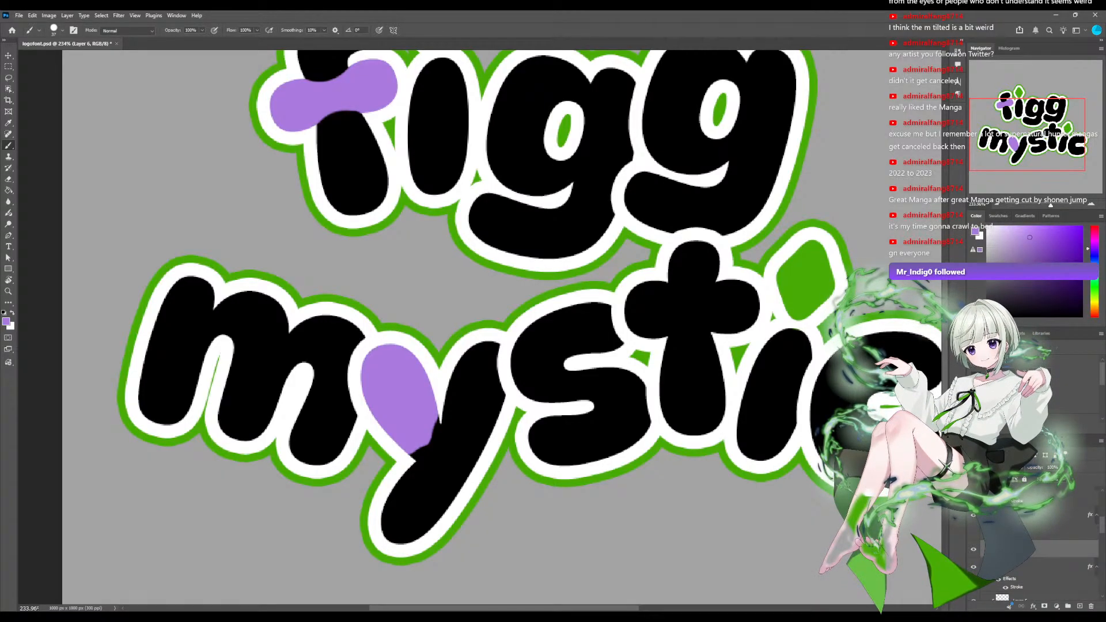
left_click_drag(412, 413, 398, 443)
left_click_drag(416, 425, 414, 426)
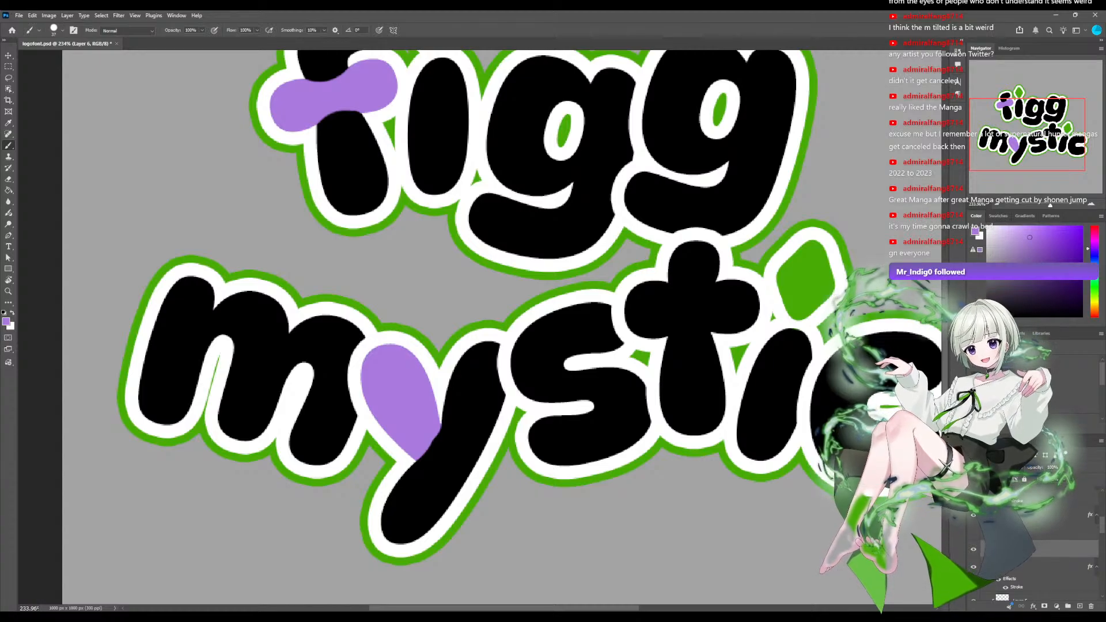
left_click_drag(414, 425, 412, 430)
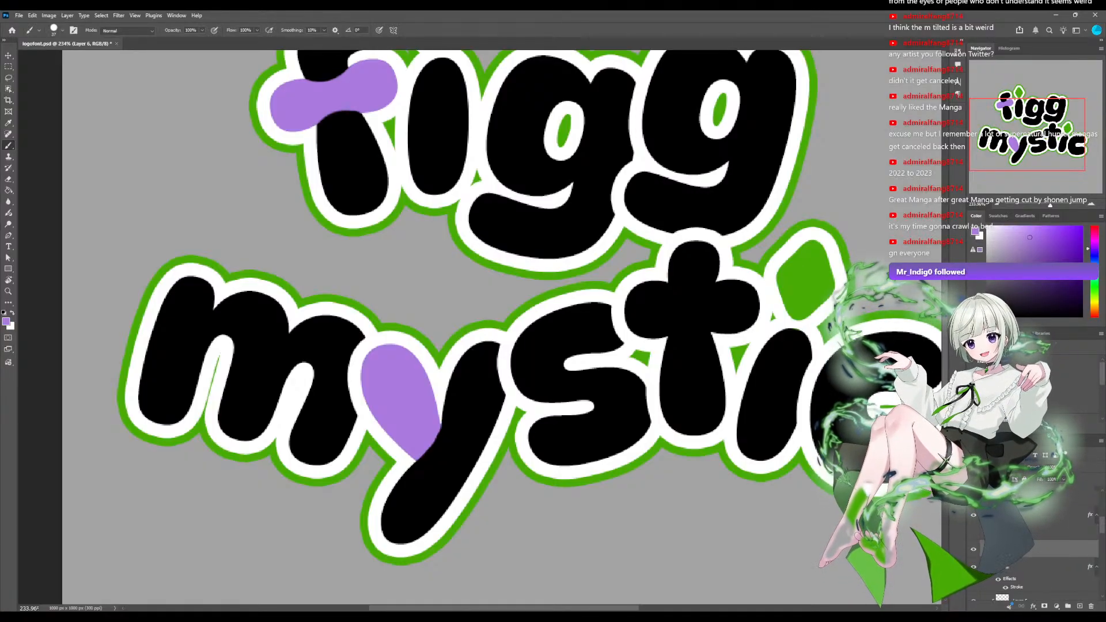
Add a new layer above the t of mystic, paint its crossbar purple, and erase the excess above and below the bar.
scroll(1031, 547, "up", 2)
left_click(1031, 535)
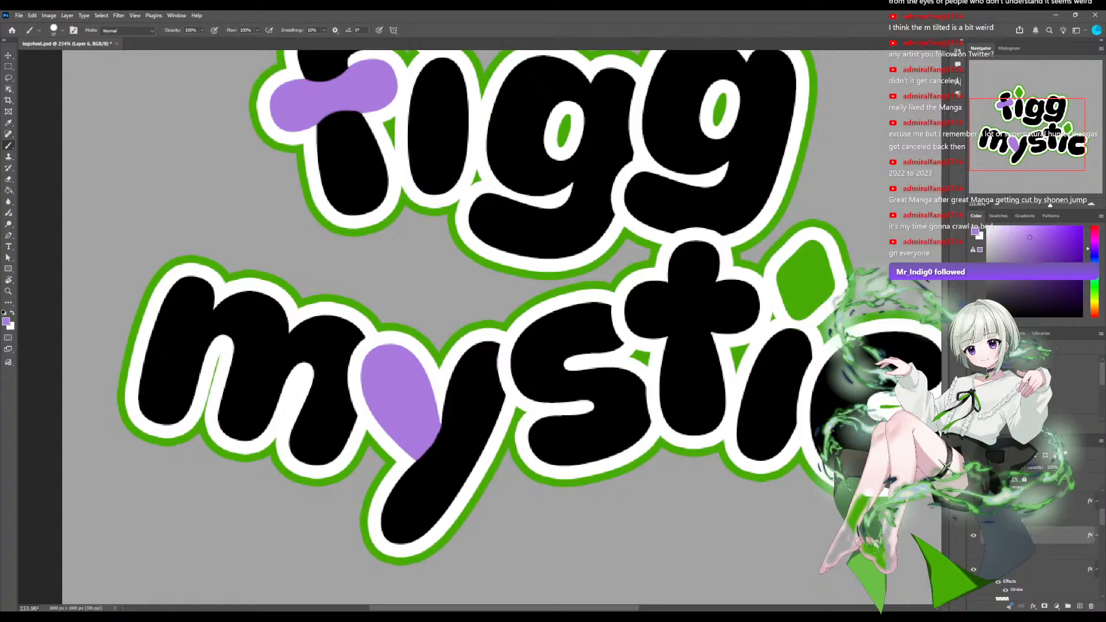
left_click(1079, 606)
mouse_move(576, 322)
left_mouse_down()
mouse_move(451, 355)
mouse_move(522, 326)
mouse_move(631, 333)
mouse_move(581, 367)
mouse_move(524, 368)
left_mouse_up()
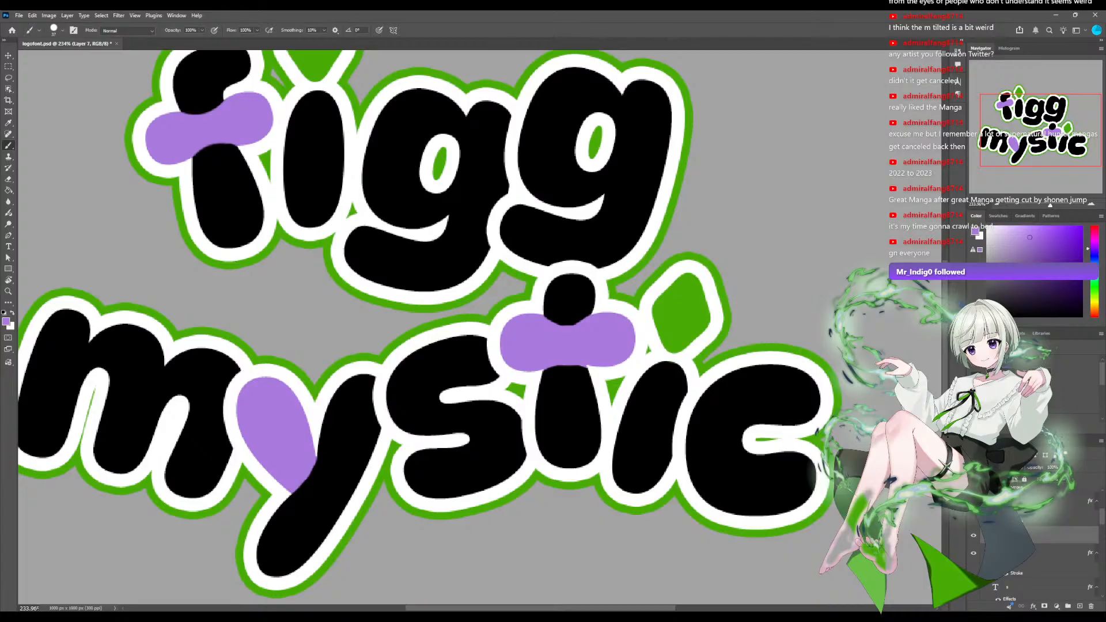
left_click_drag(547, 321, 588, 314)
key("e")
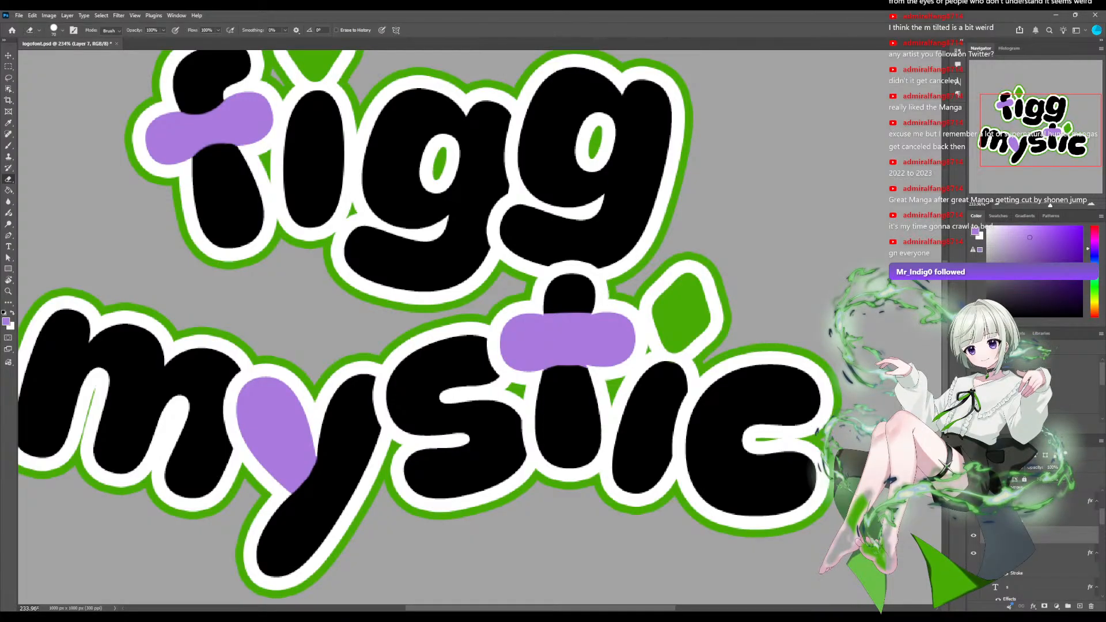
left_click(567, 407)
left_click(567, 276)
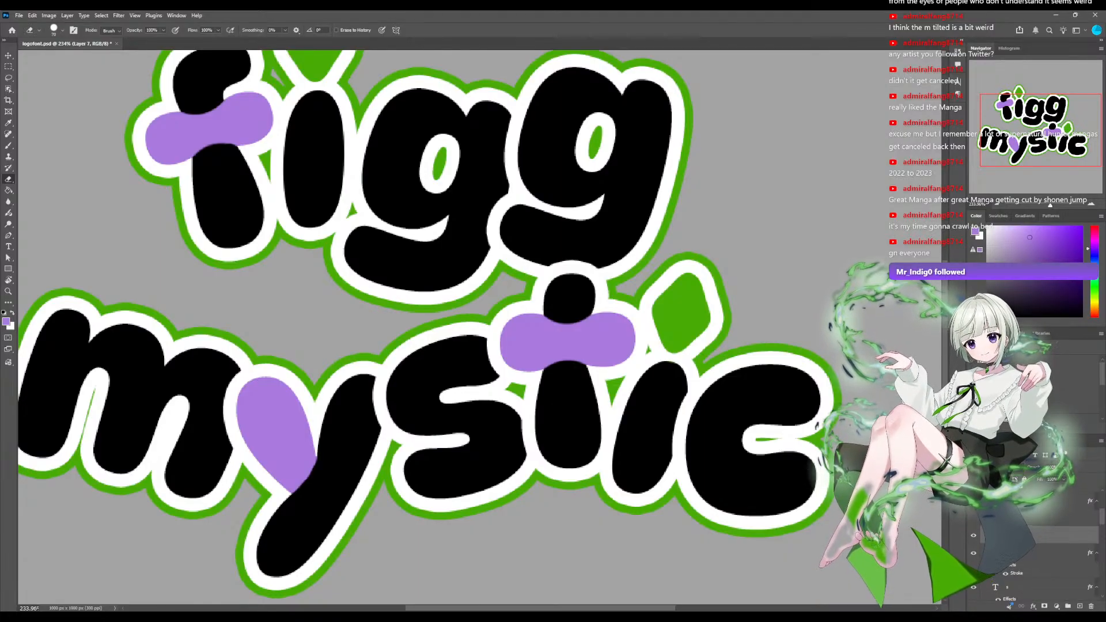
Examine the whole logo with the purple crossbar on the t at several sizes.
scroll(480, 327, "down", 8)
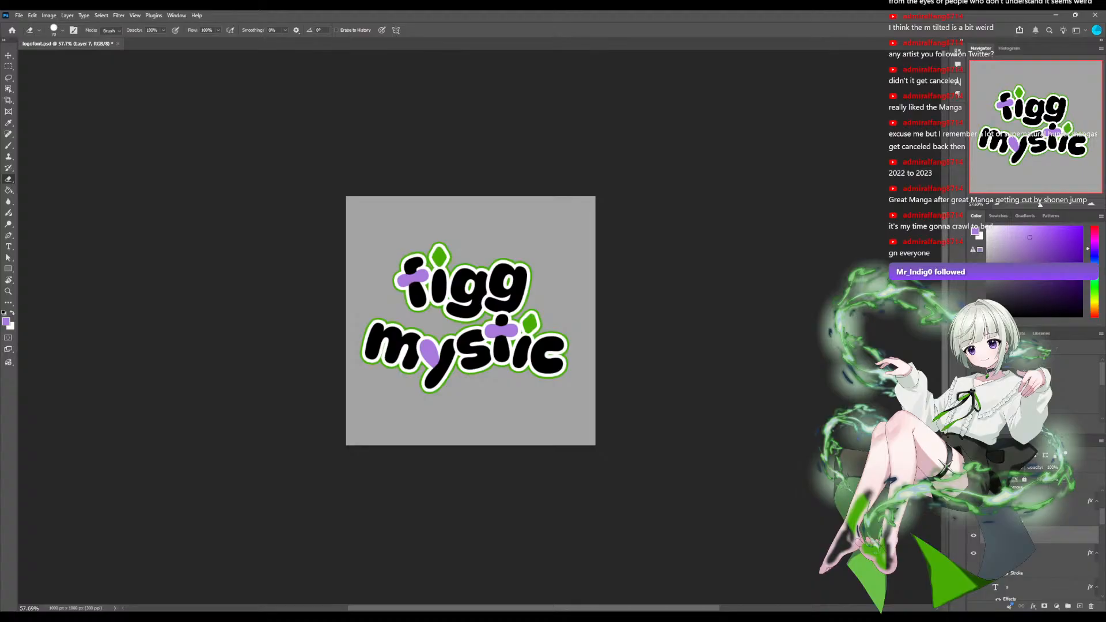
scroll(468, 319, "up", 2)
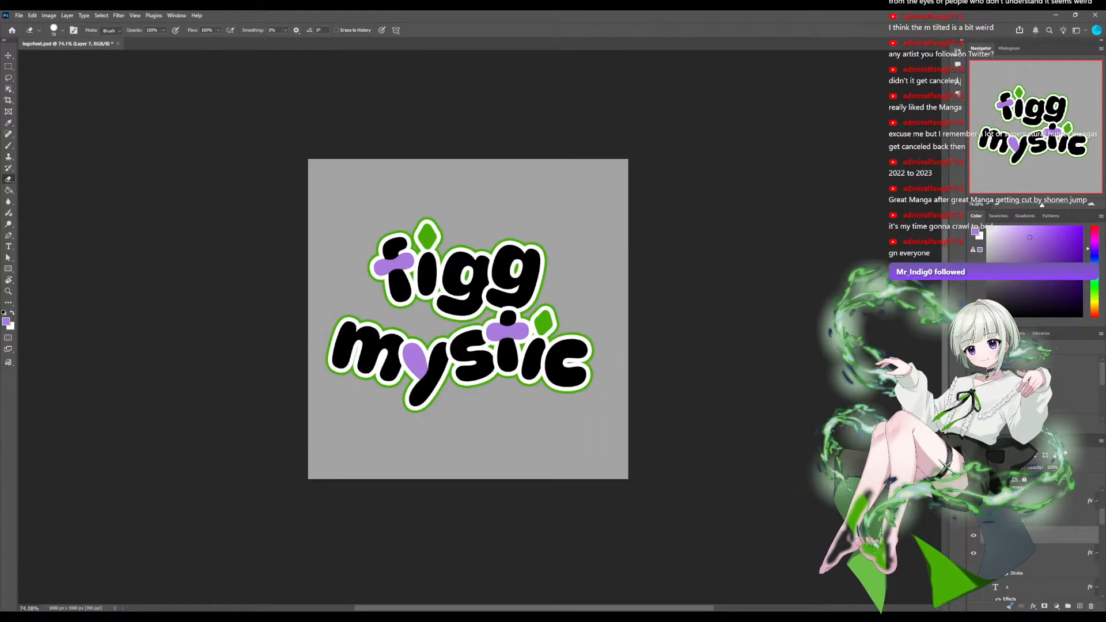
scroll(480, 327, "up", 3)
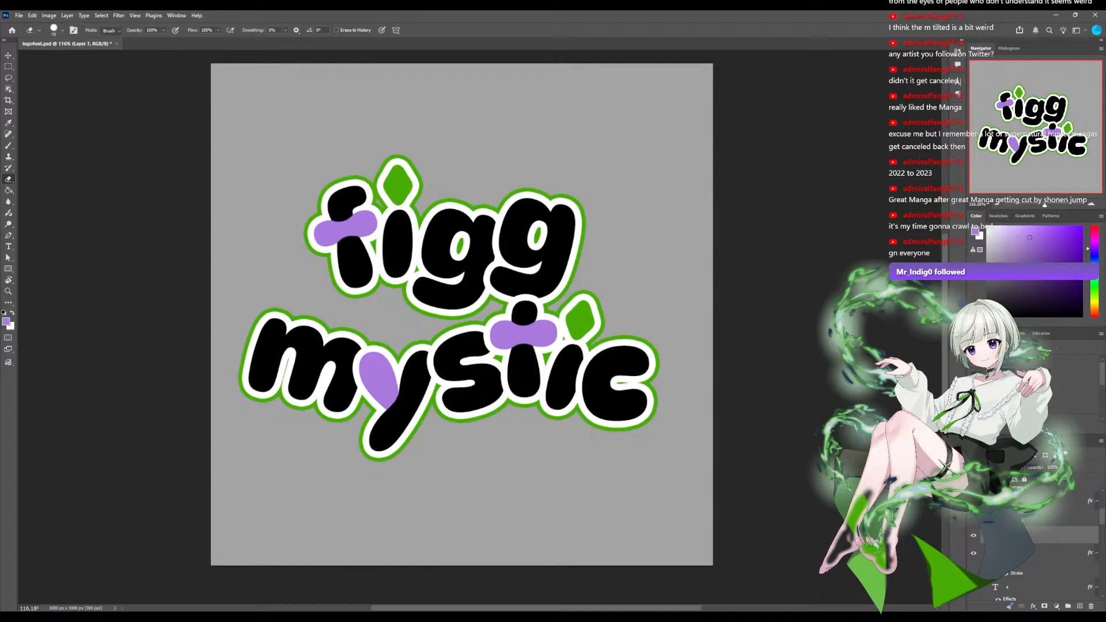
scroll(481, 327, "up", 7)
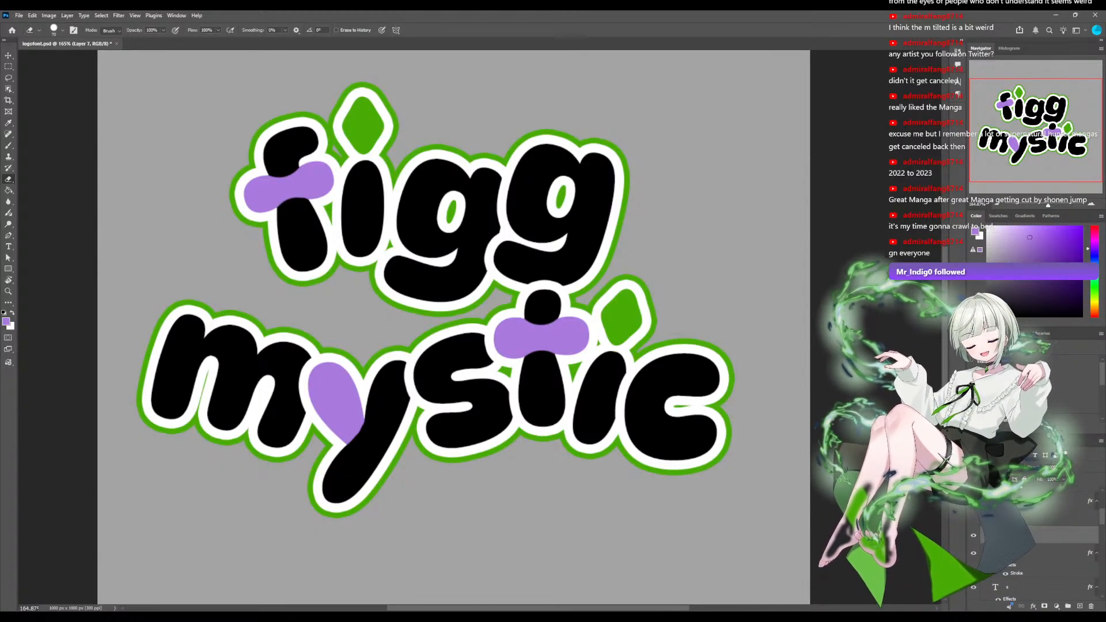
Select Layer 6 with the Brush tool active and inspect the y's purple arm up close.
scroll(1060, 541, "down", 3)
left_click(1060, 539)
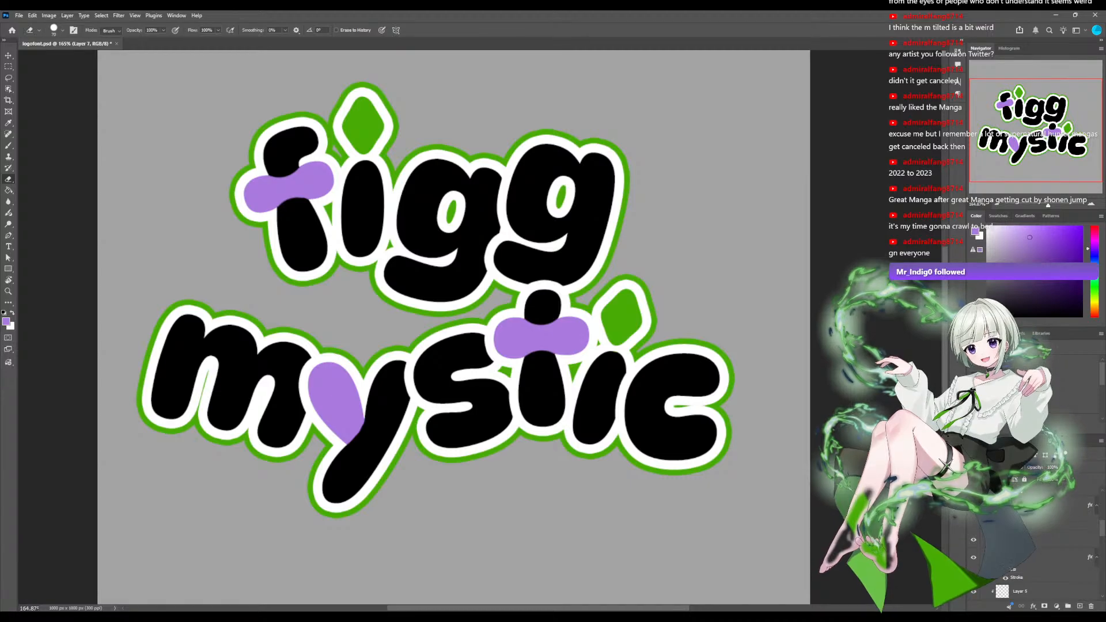
key("b")
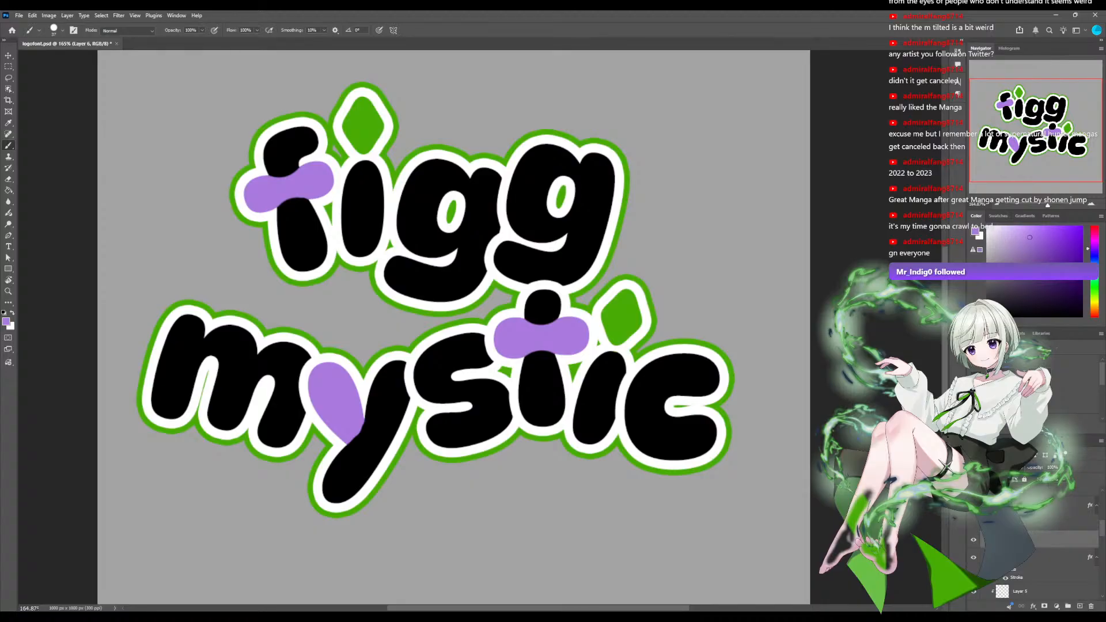
scroll(478, 329, "up", 3)
left_click_drag(478, 329, 615, 111)
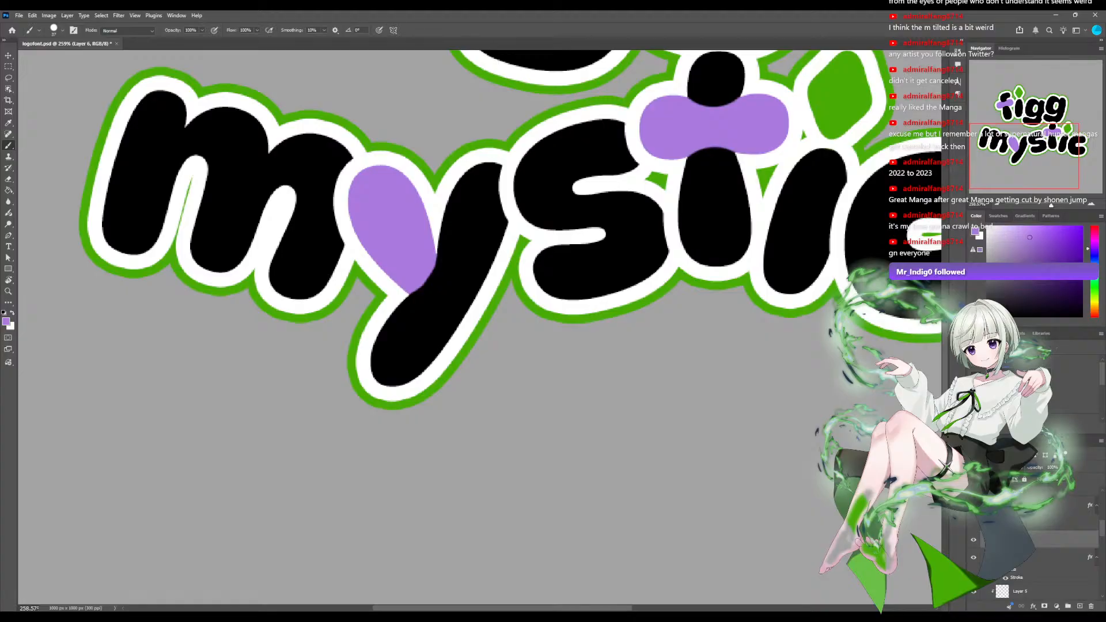
Review the purple accents across the whole logo at reduced sizes and look through the stack of letter layers.
left_click(1040, 205)
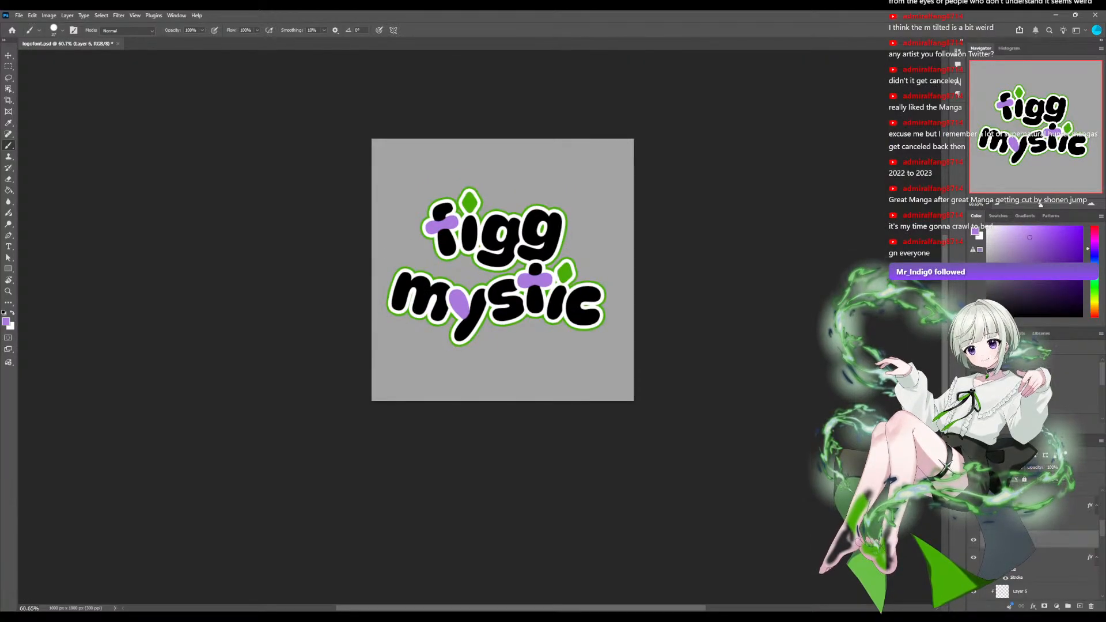
left_click_drag(1040, 205, 1043, 205)
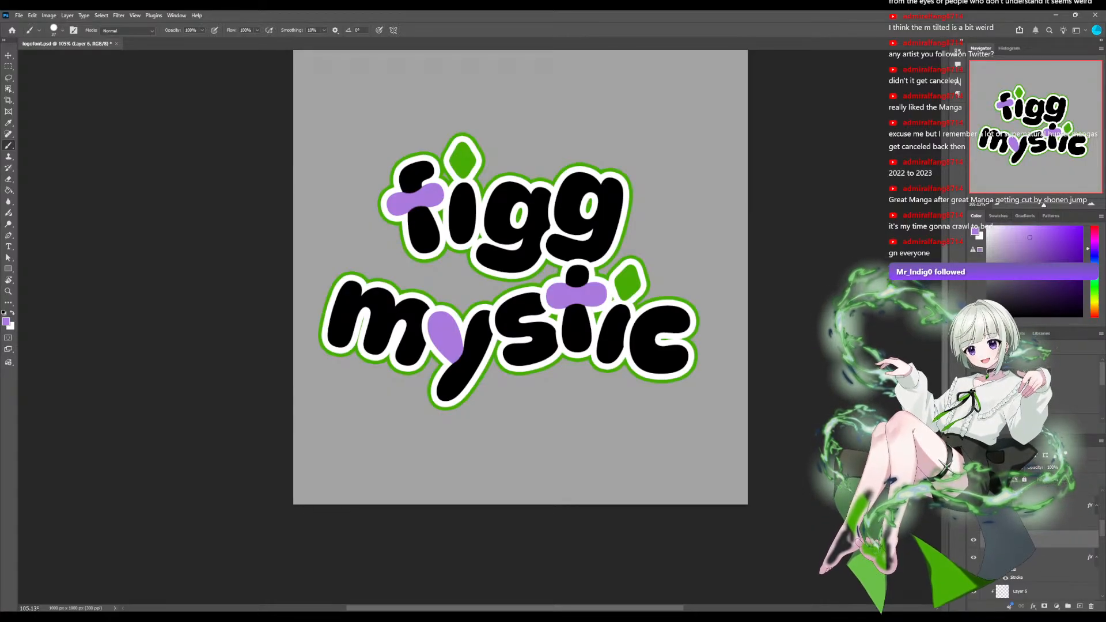
scroll(1036, 547, "down", 5)
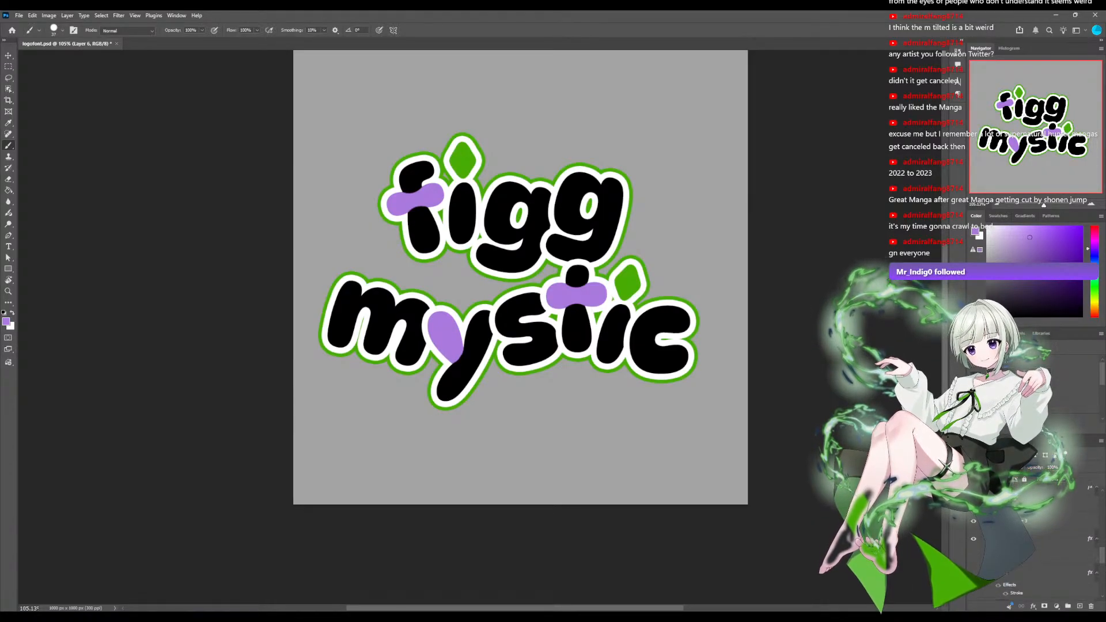
scroll(1036, 547, "up", 8)
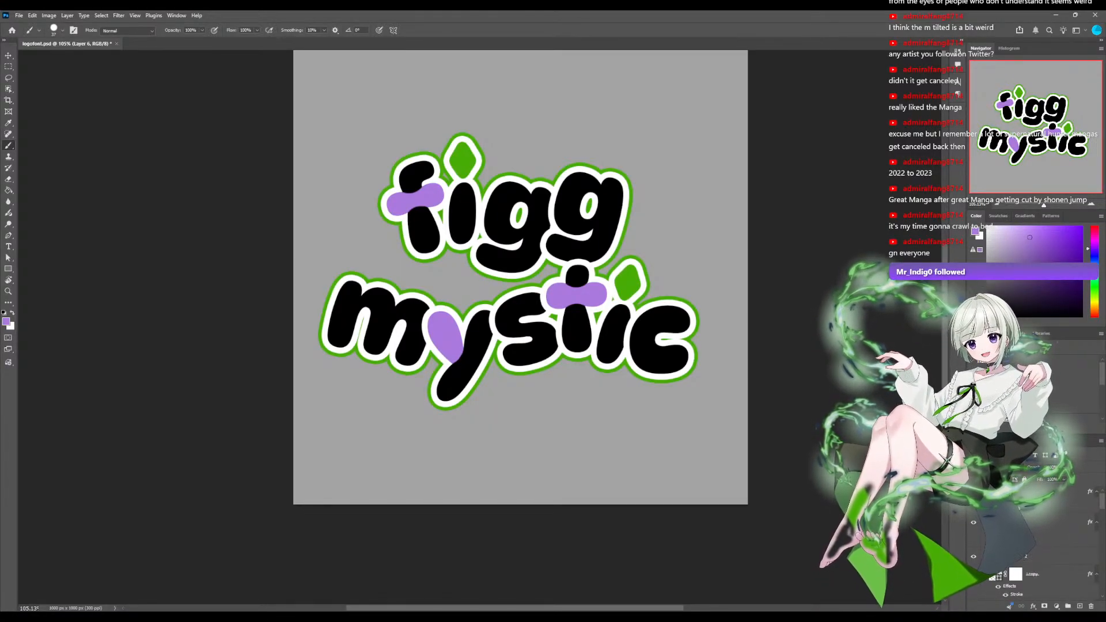
scroll(520, 277, "down", 1)
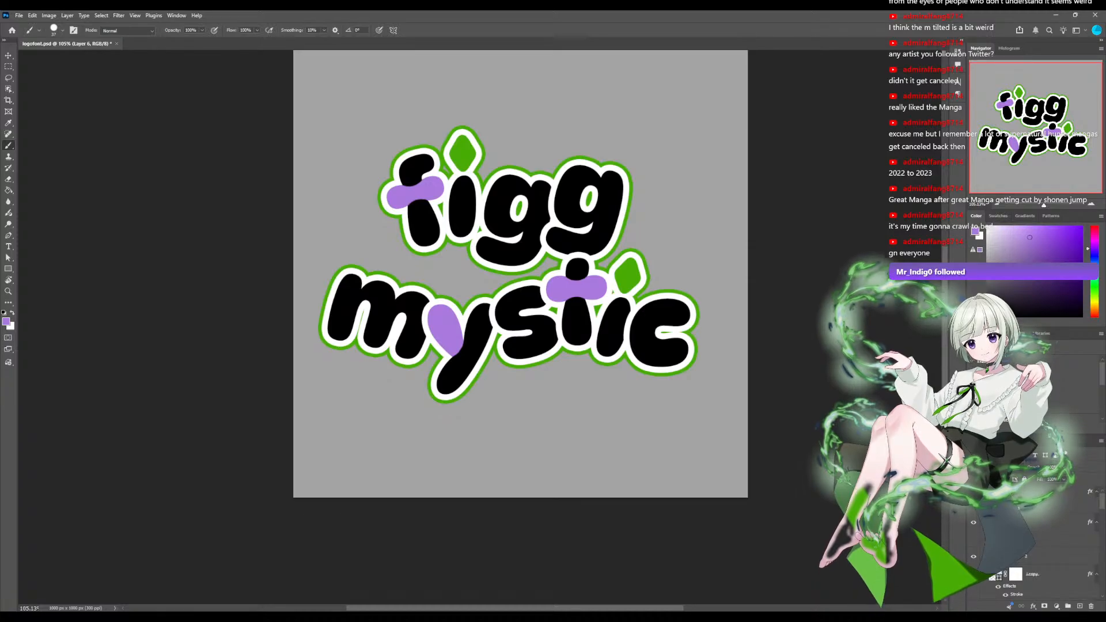
scroll(520, 277, "up", 4)
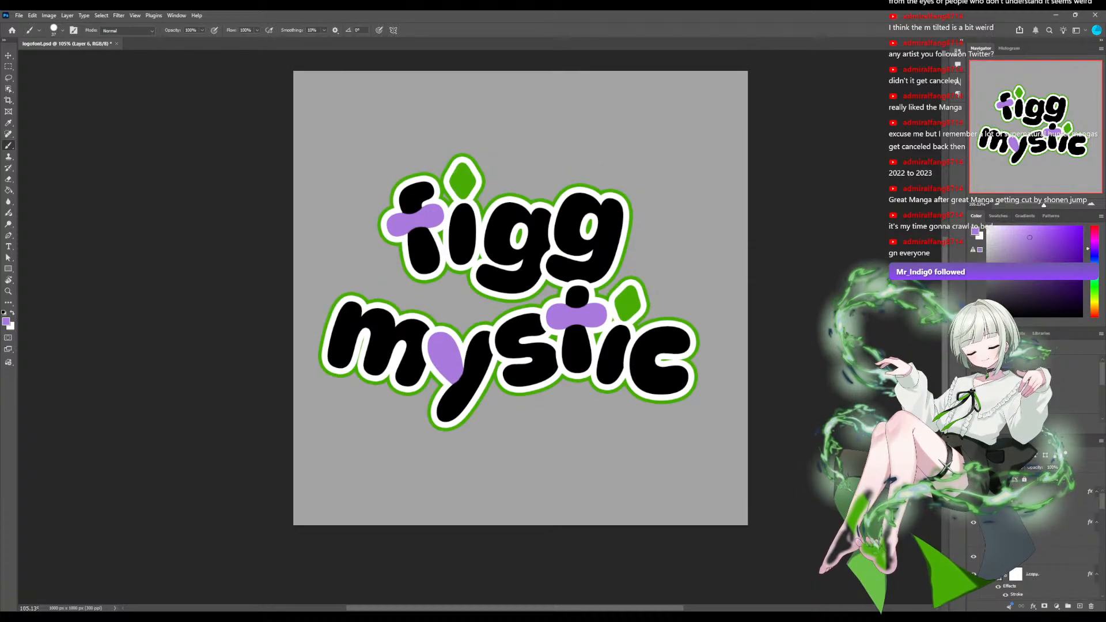
scroll(1035, 544, "down", 1)
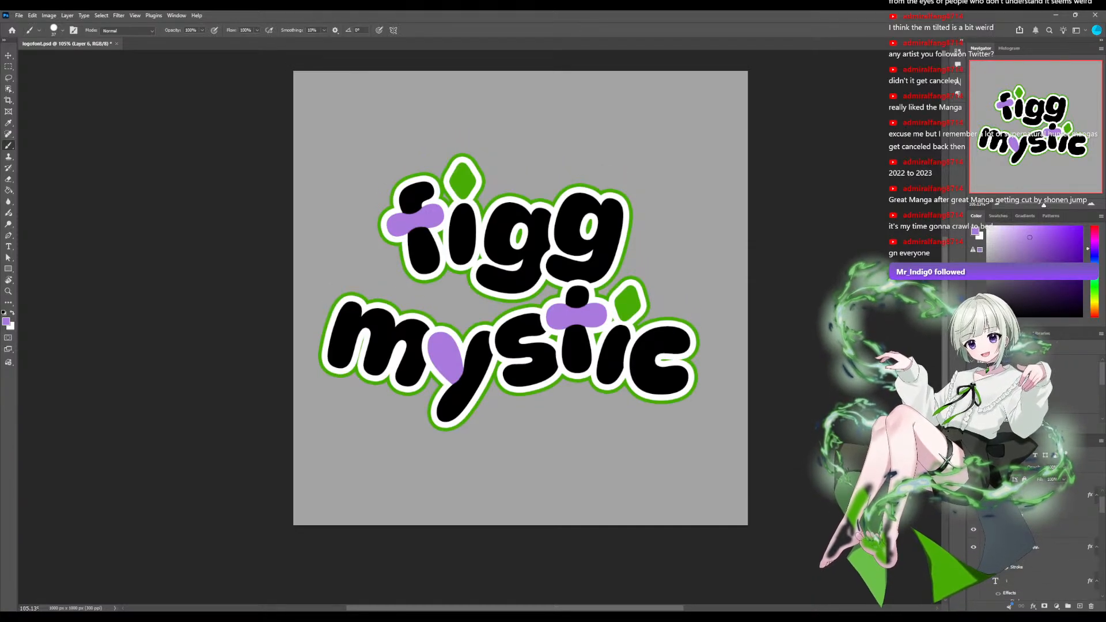
scroll(1035, 544, "up", 1)
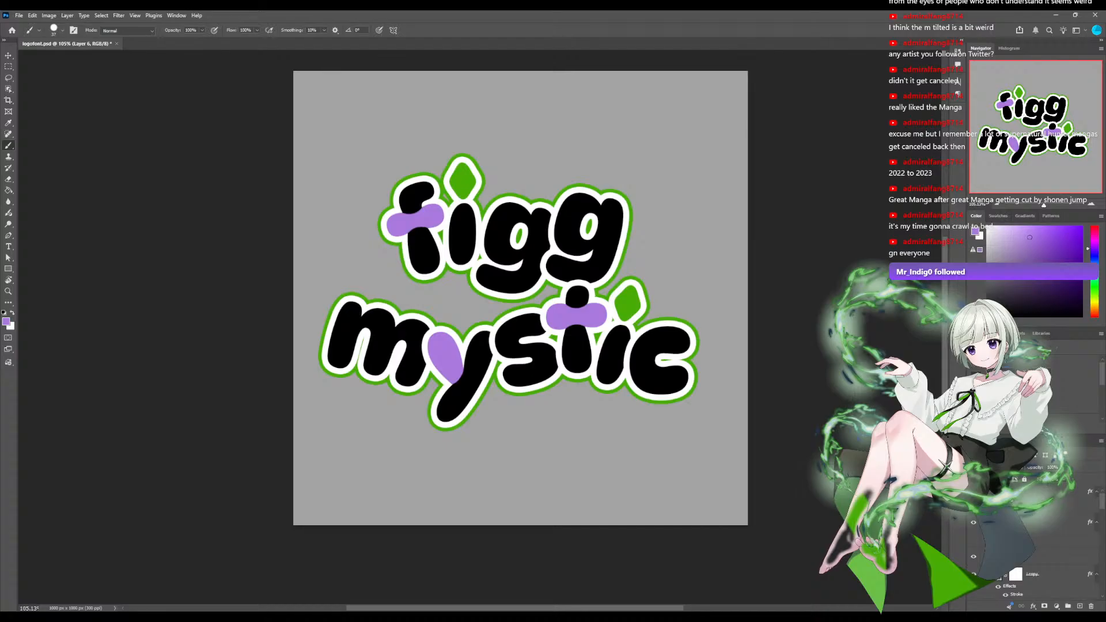
scroll(1035, 545, "down", 3)
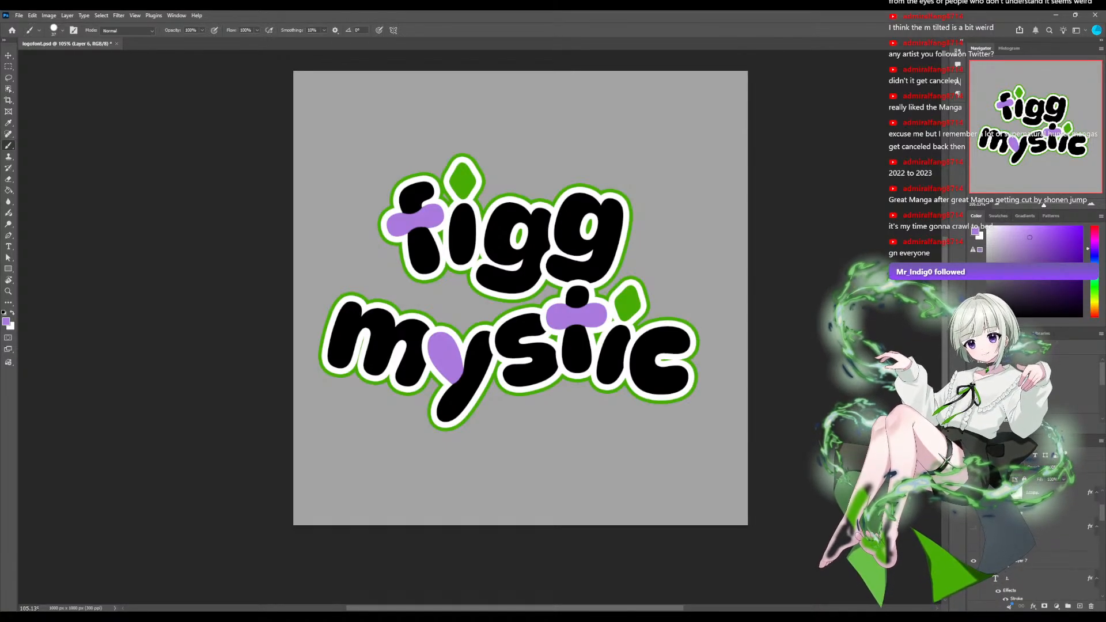
scroll(1035, 544, "down", 4)
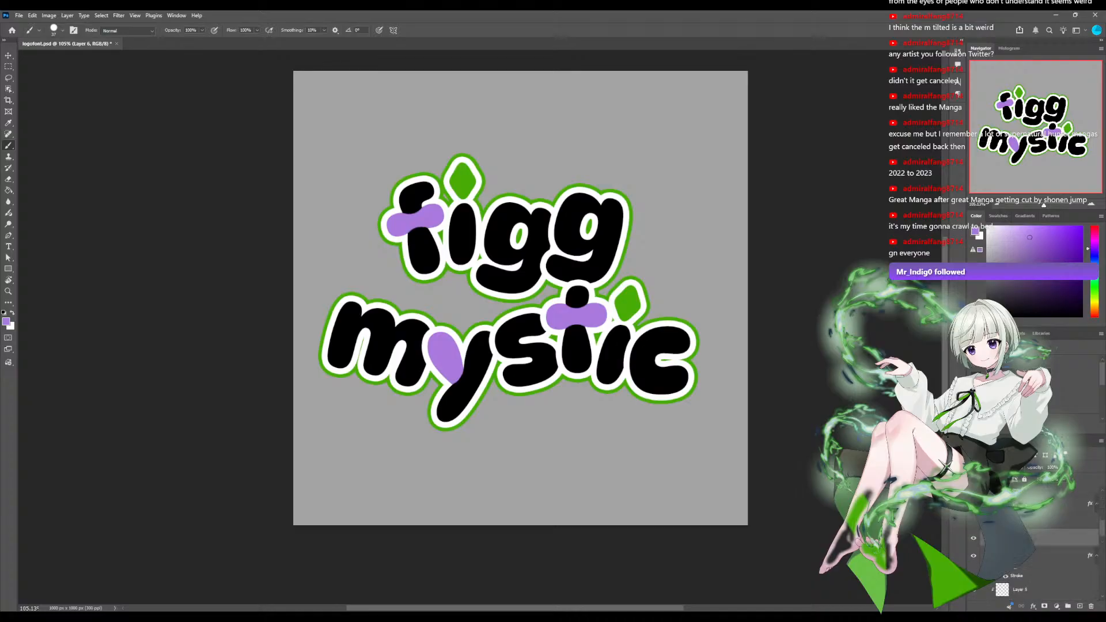
Add a new empty layer directly above a g letter layer of figg.
scroll(1035, 544, "up", 2)
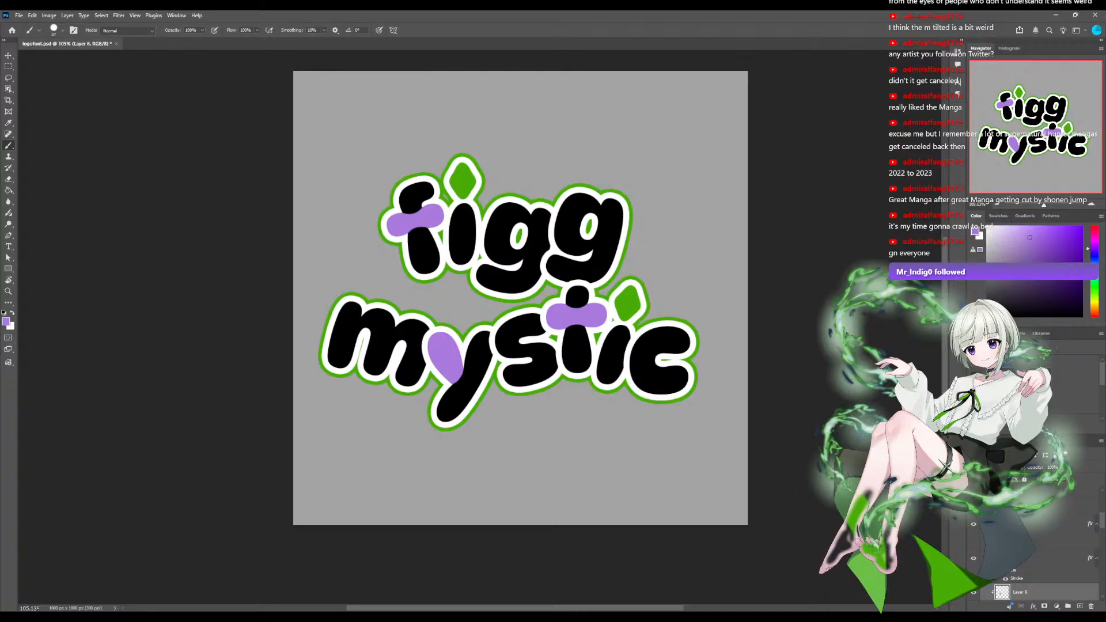
scroll(1035, 544, "up", 1)
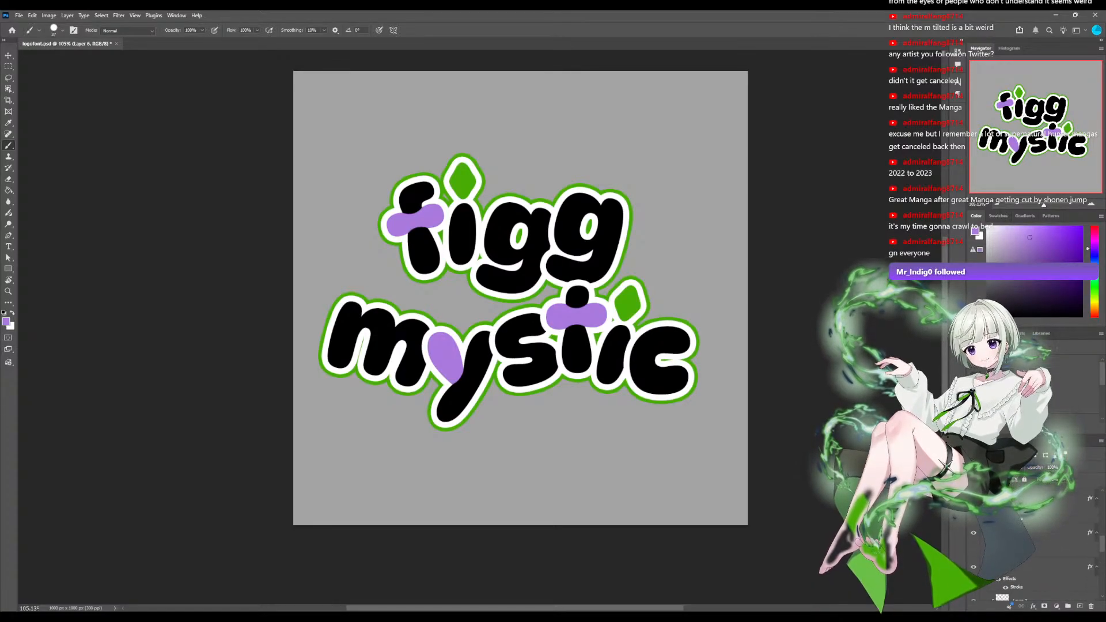
left_click(1043, 567)
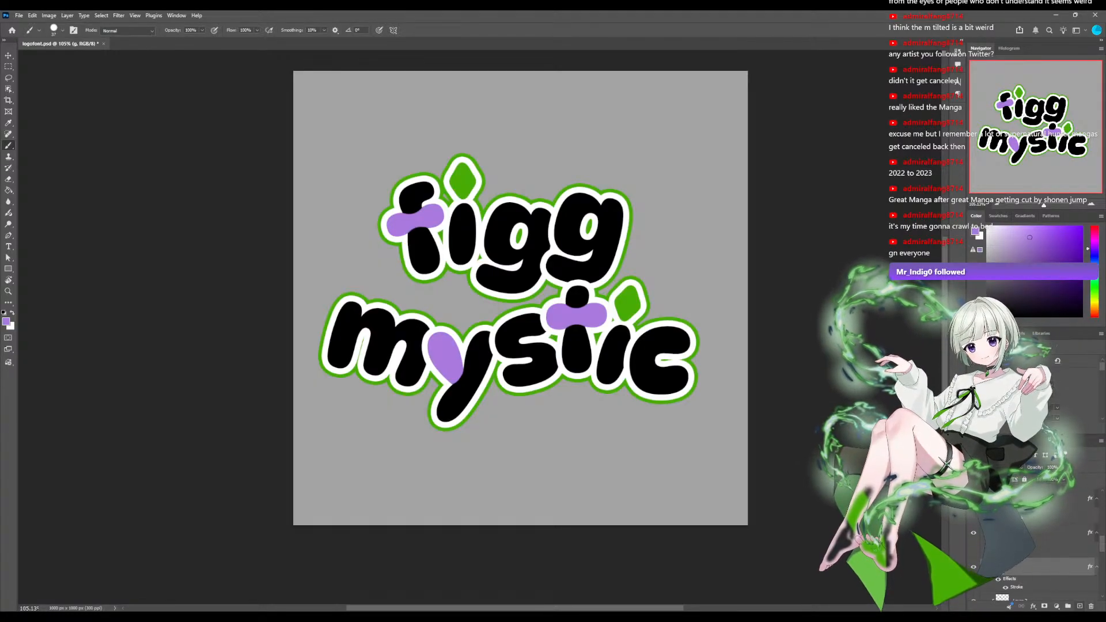
left_click(1079, 605)
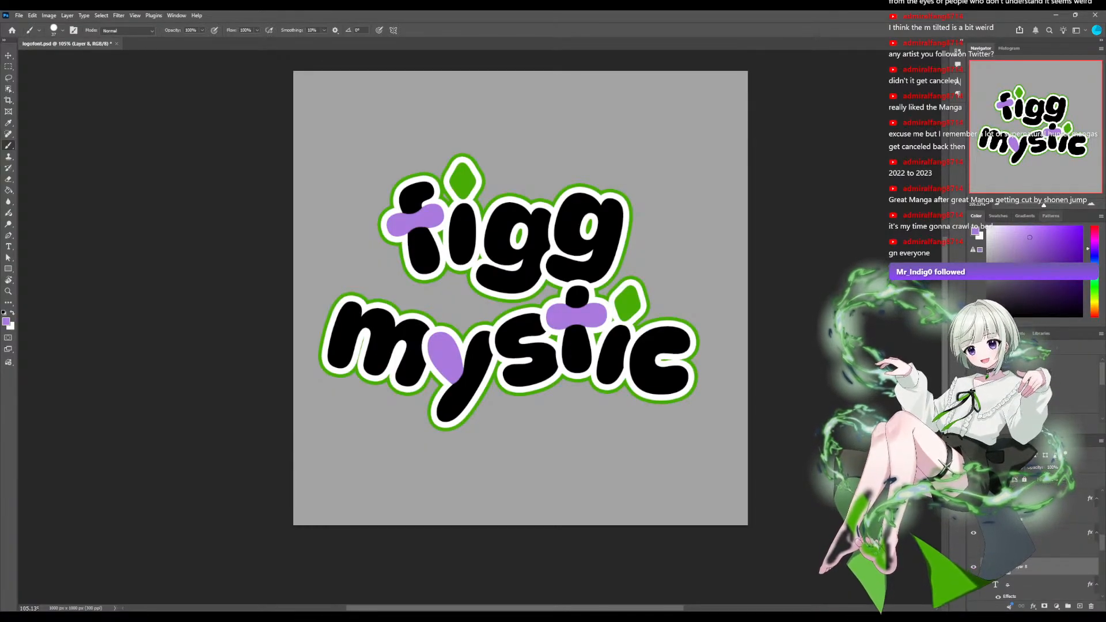
scroll(480, 319, "up", 4)
scroll(480, 319, "up", 5)
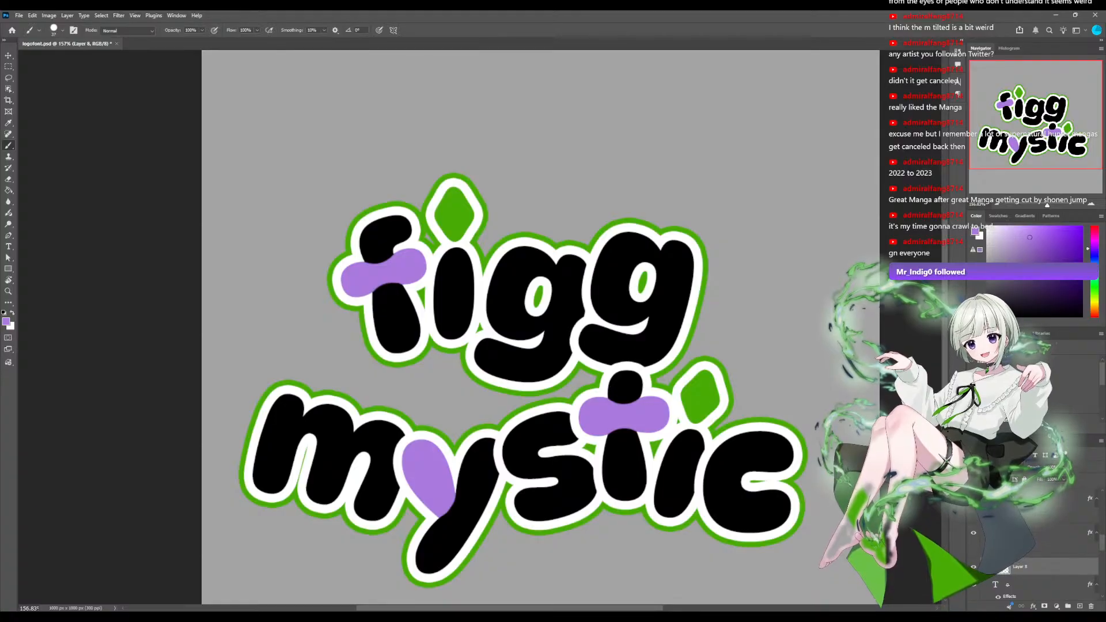
scroll(1036, 547, "up", 3)
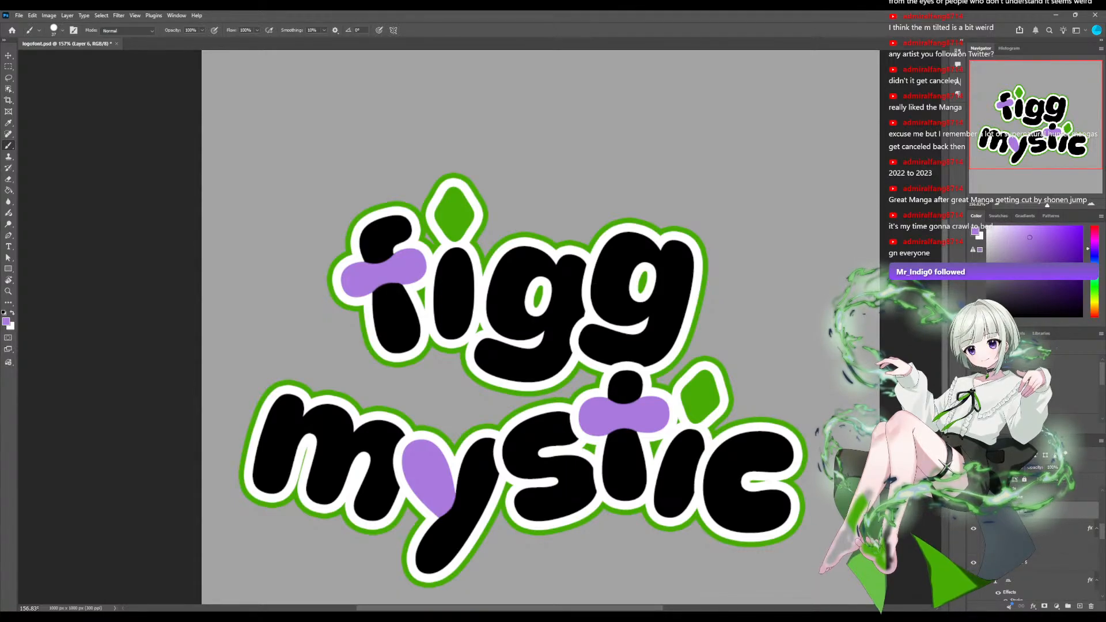
scroll(1037, 535, "up", 3)
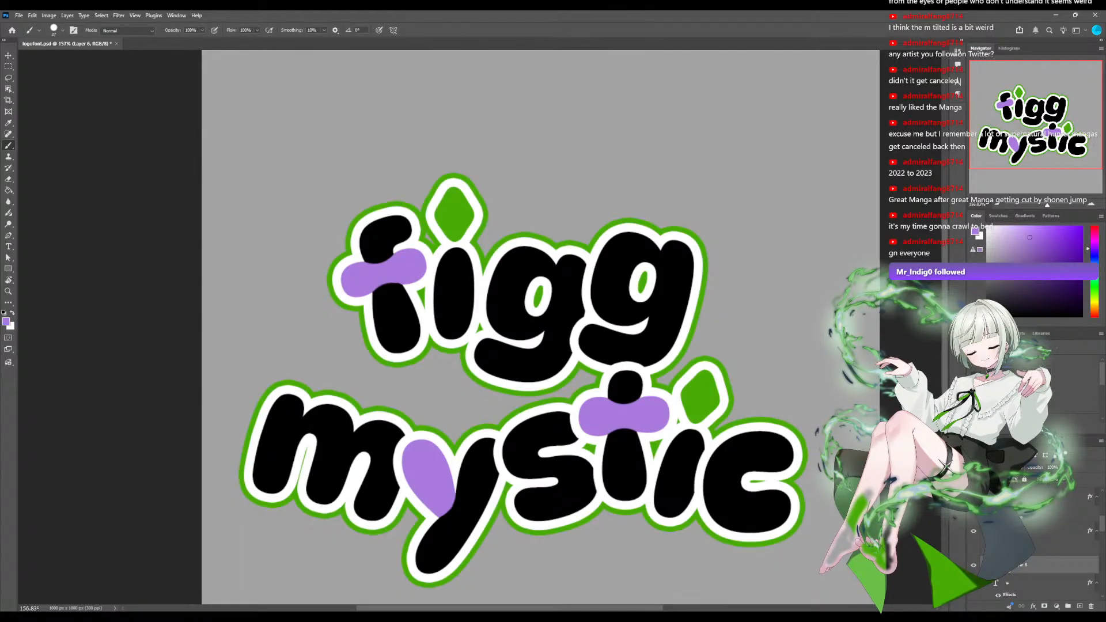
scroll(1036, 536, "down", 3)
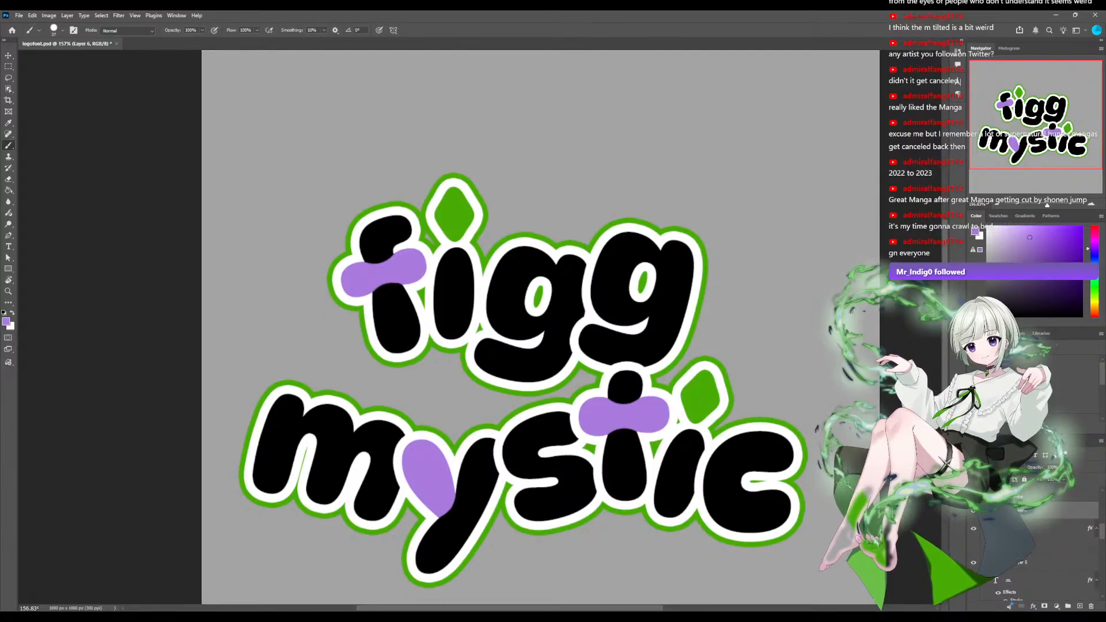
scroll(1037, 535, "down", 5)
scroll(1036, 536, "up", 4)
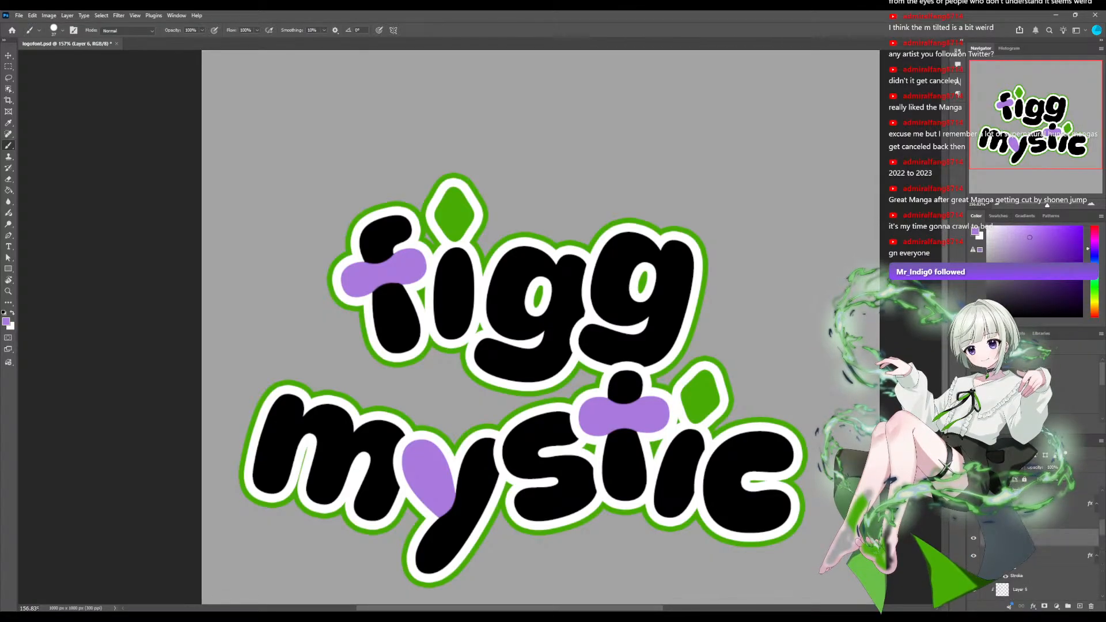
Find and select Layer 8, the empty layer clipped to the first g of figg.
scroll(1036, 535, "down", 1)
scroll(1037, 535, "down", 1)
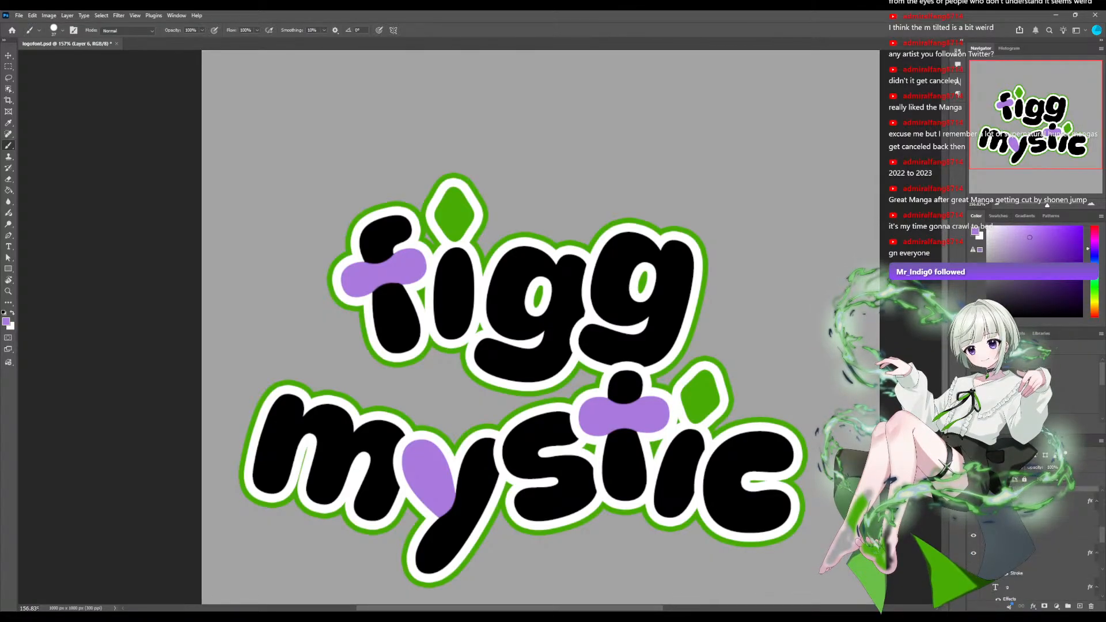
left_click(1036, 535)
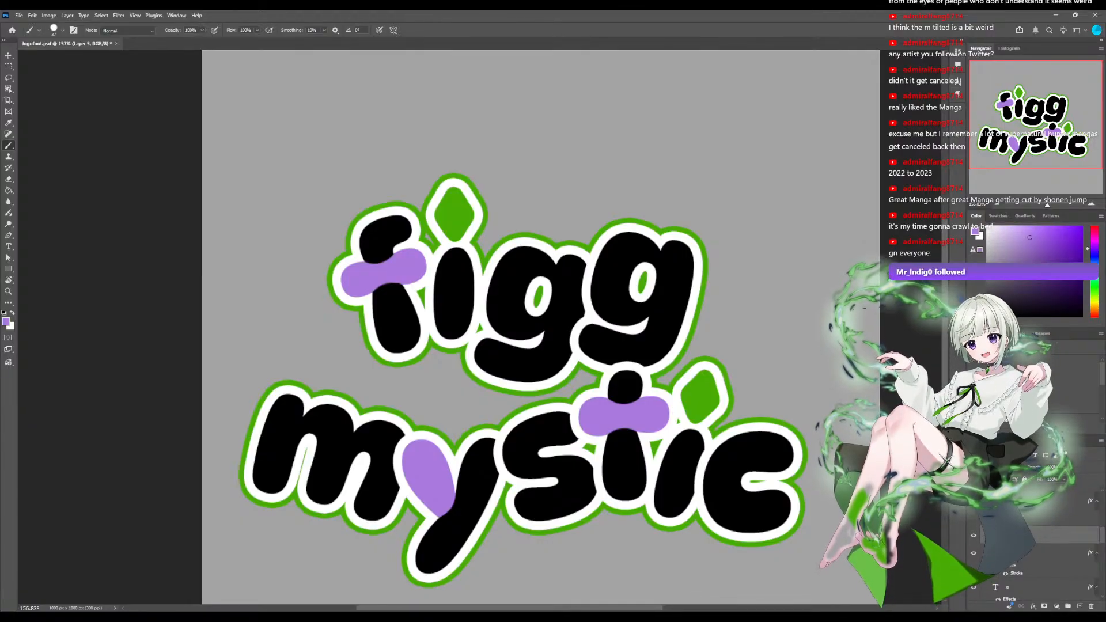
scroll(1033, 547, "up", 2)
scroll(1034, 547, "down", 2)
scroll(1033, 547, "up", 3)
scroll(1034, 547, "down", 4)
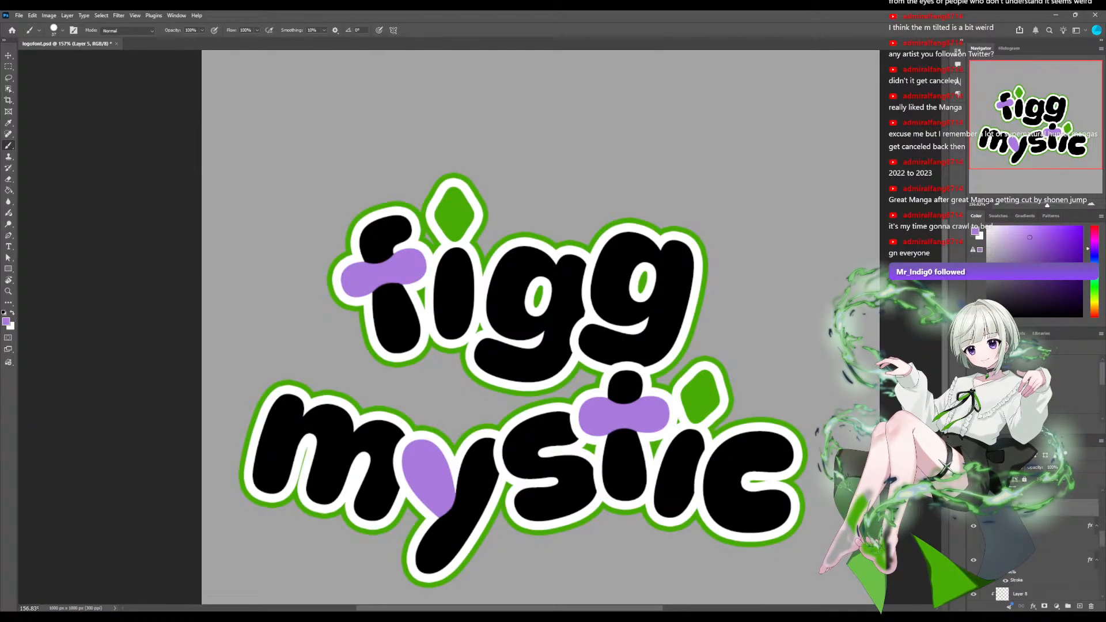
scroll(1034, 547, "down", 5)
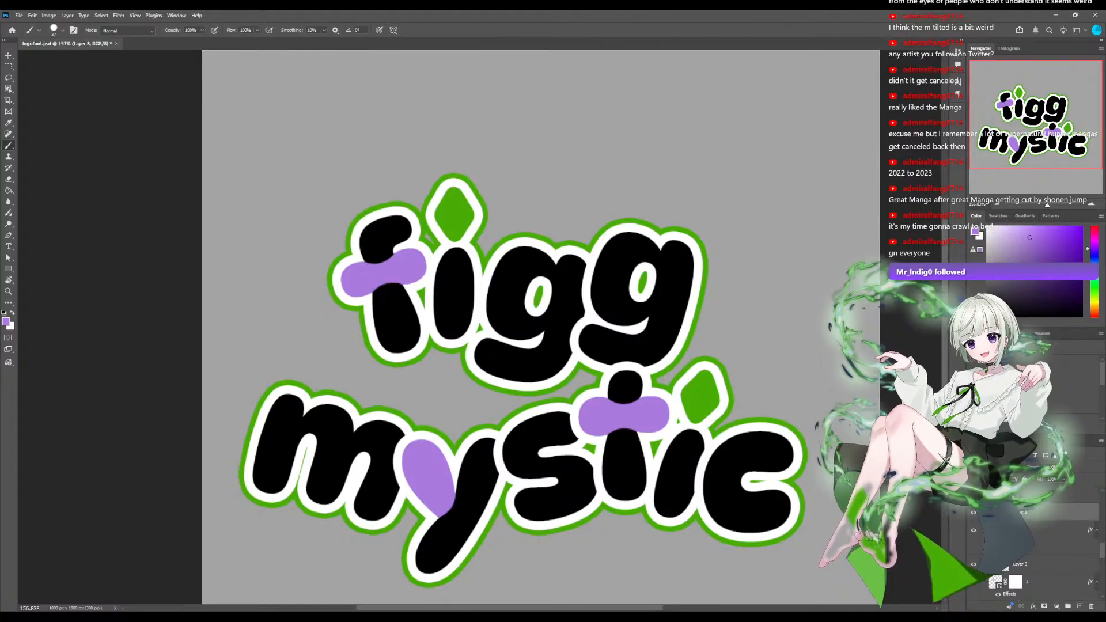
Try painting the round bowl of the first g in figg purple, and undo the attempt.
left_click_drag(471, 326, 479, 326)
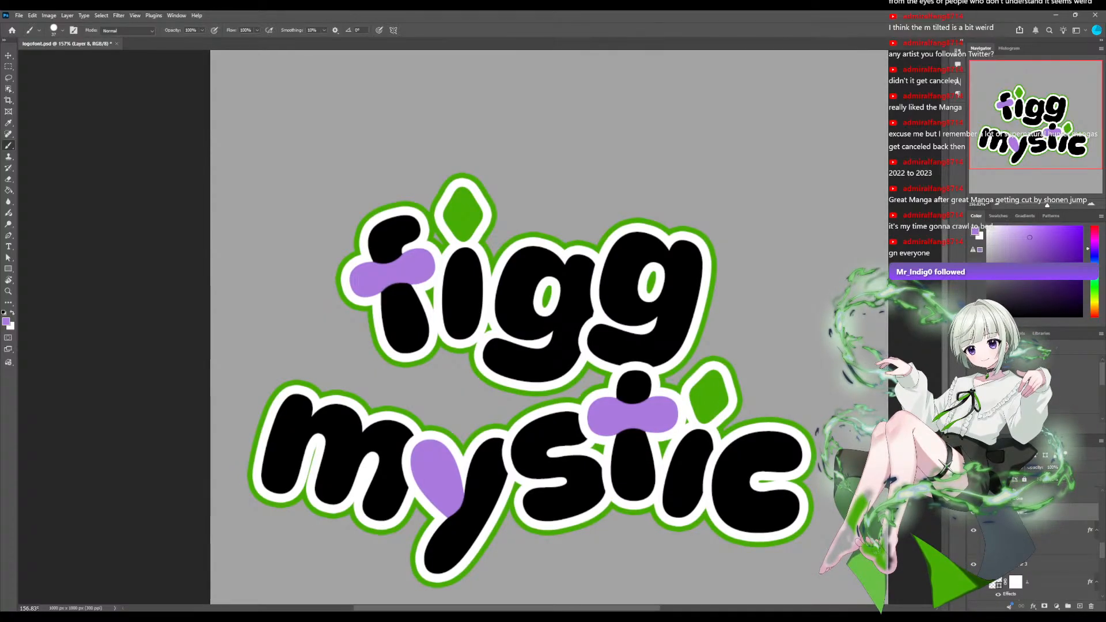
scroll(479, 326, "down", 2)
scroll(479, 326, "up", 7)
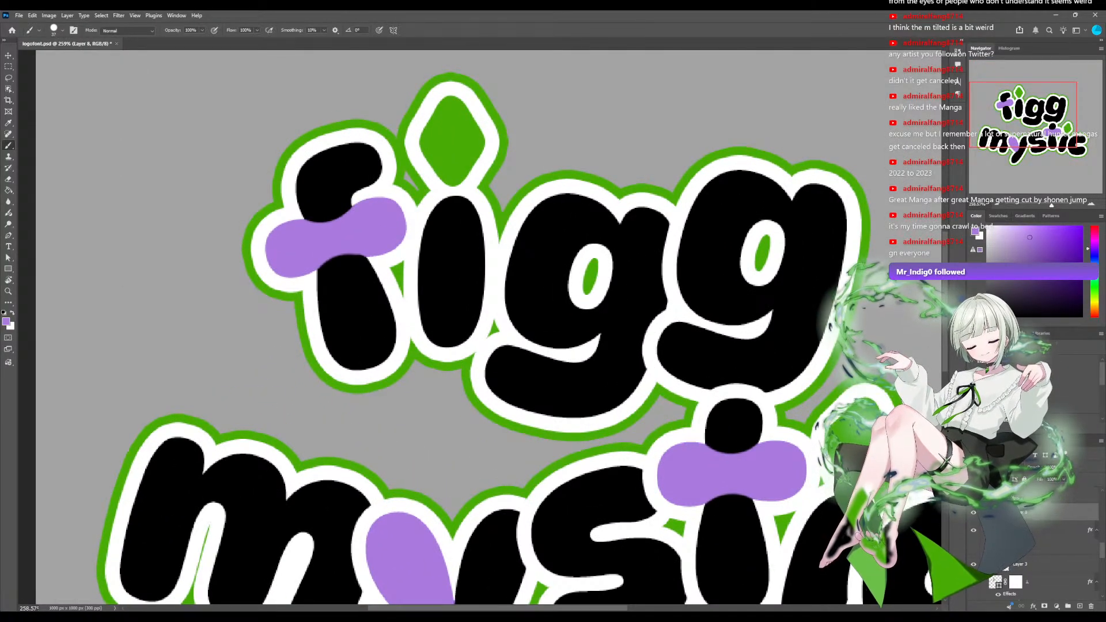
mouse_move(603, 225)
left_mouse_down()
mouse_move(578, 244)
mouse_move(567, 213)
mouse_move(544, 219)
mouse_move(527, 299)
mouse_move(550, 299)
mouse_move(530, 330)
mouse_move(582, 325)
mouse_move(593, 307)
mouse_move(546, 306)
left_mouse_up()
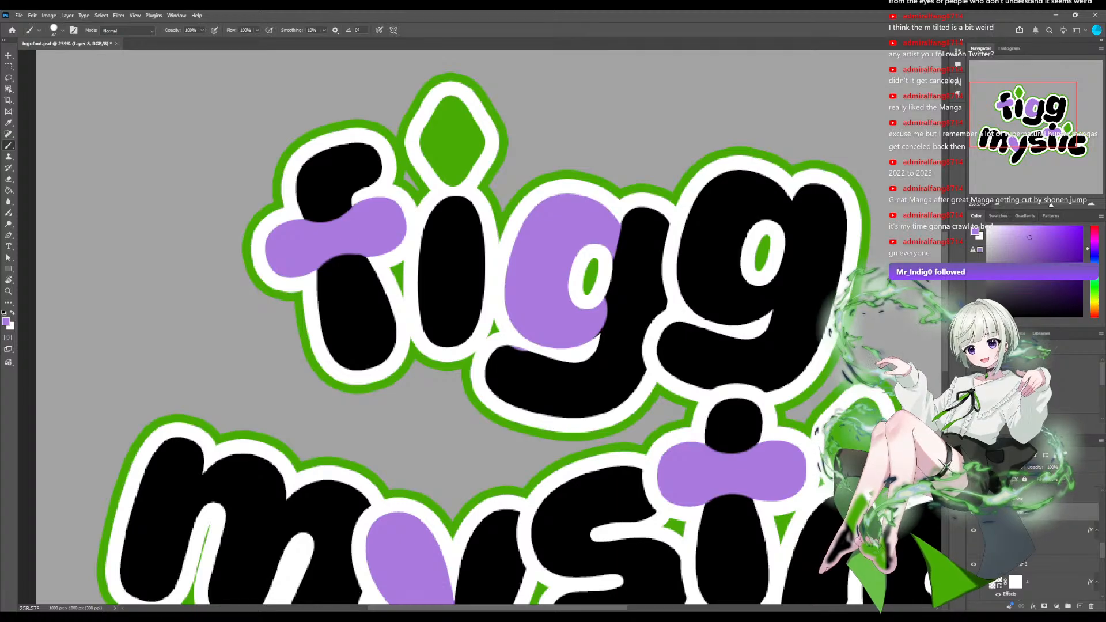
left_click_drag(1051, 205, 1048, 205)
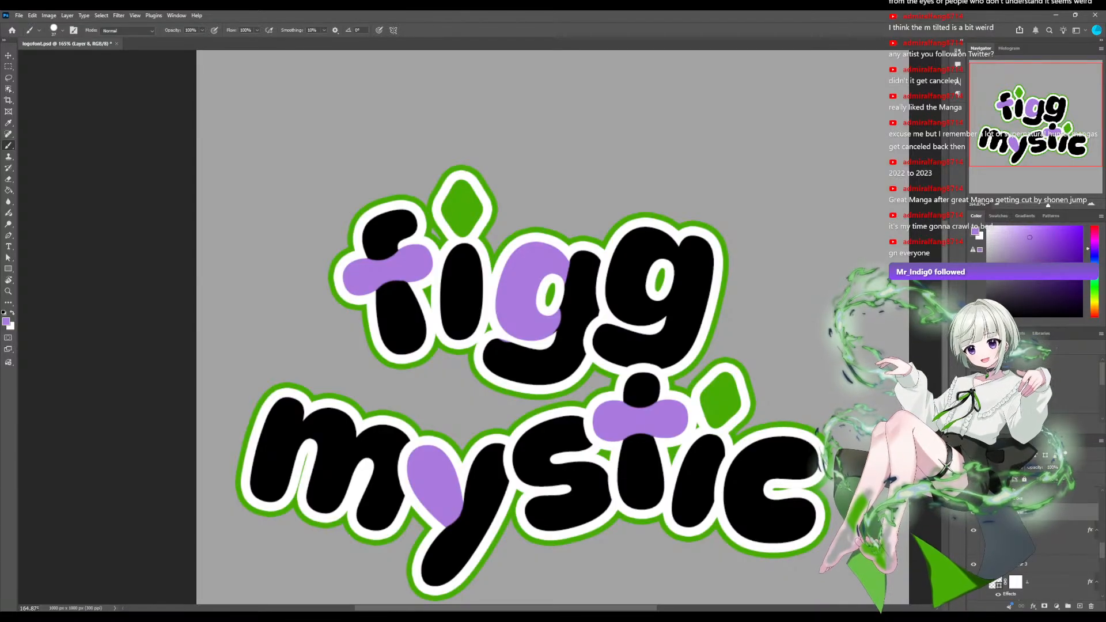
key("ctrl+z")
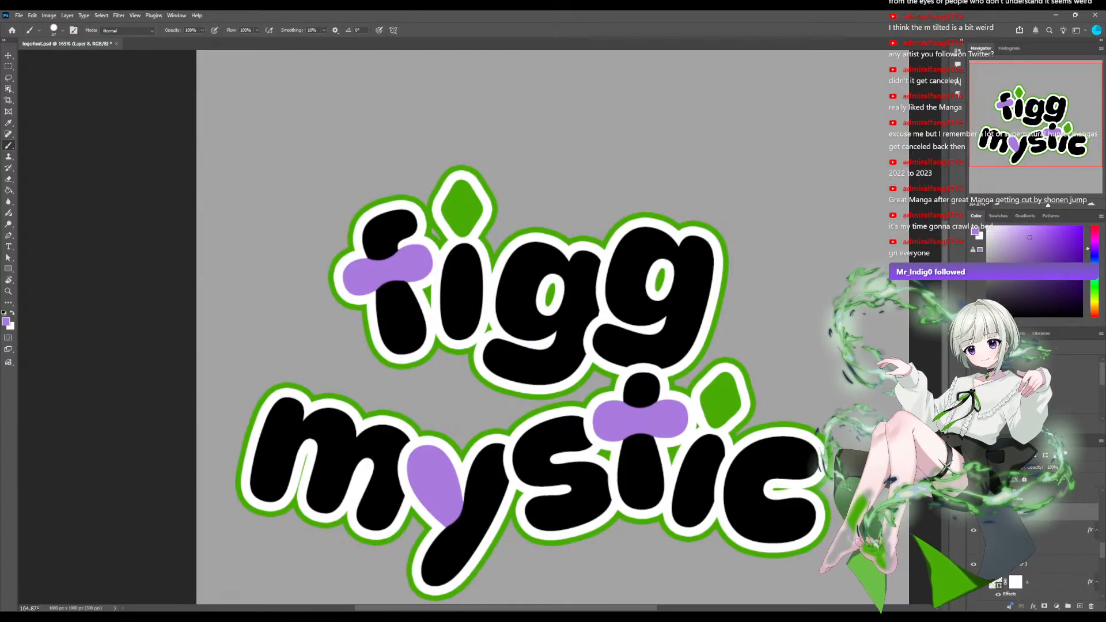
Try purple on other parts of the first g, including its tail, tail with stem and lower bowl, undoing each attempt.
mouse_move(495, 350)
left_mouse_down()
mouse_move(535, 360)
mouse_move(576, 346)
mouse_move(571, 359)
mouse_move(518, 376)
left_mouse_up()
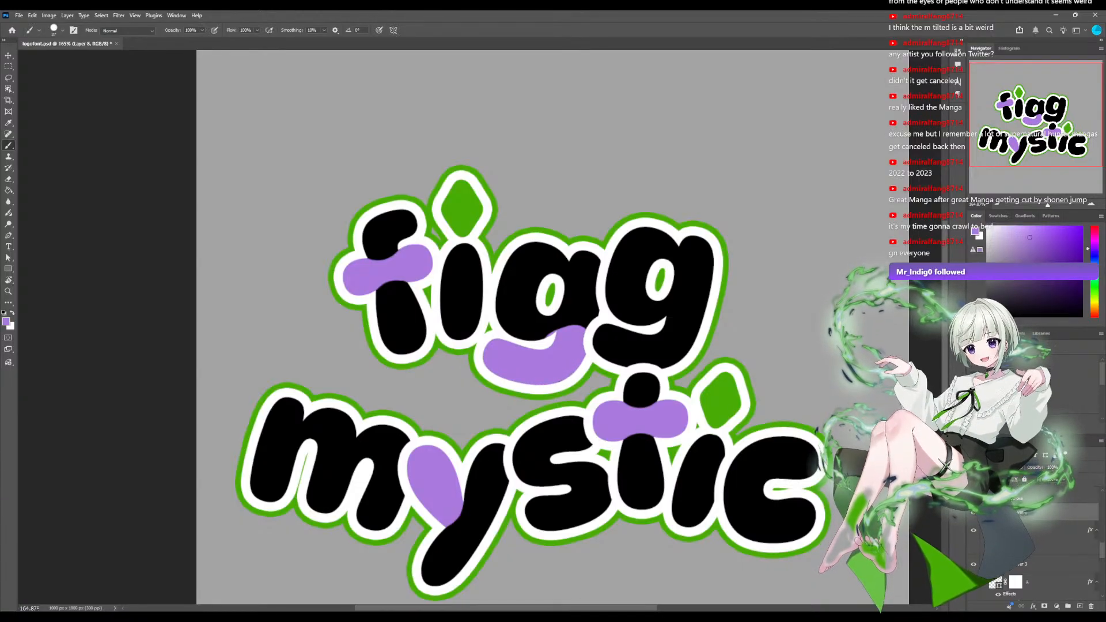
key("ctrl+z")
mouse_move(488, 345)
left_mouse_down()
mouse_move(498, 373)
mouse_move(506, 345)
mouse_move(569, 365)
mouse_move(522, 368)
mouse_move(521, 353)
mouse_move(550, 354)
mouse_move(586, 257)
mouse_move(570, 323)
mouse_move(579, 351)
mouse_move(554, 298)
left_mouse_up()
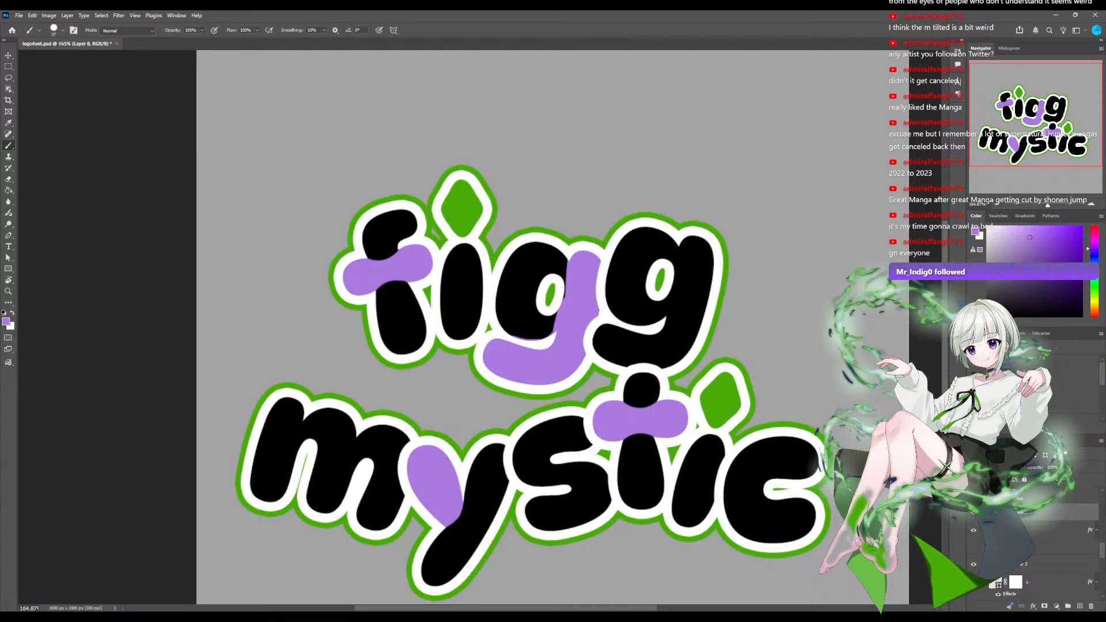
key("ctrl+z")
mouse_move(543, 315)
left_mouse_down()
mouse_move(533, 334)
mouse_move(554, 317)
left_mouse_up()
key("ctrl+z")
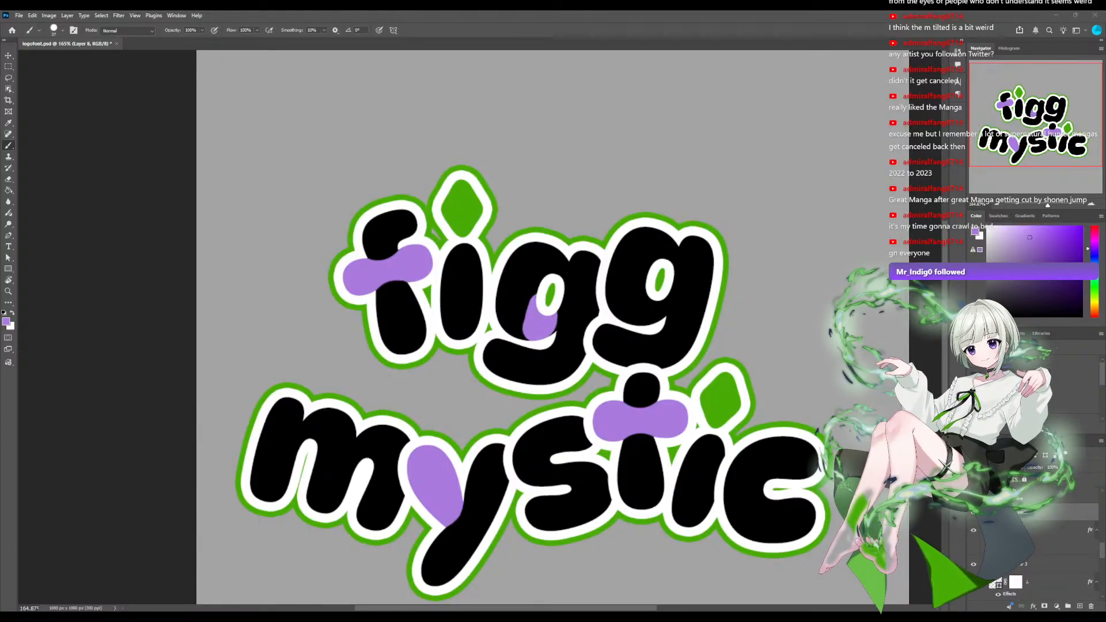
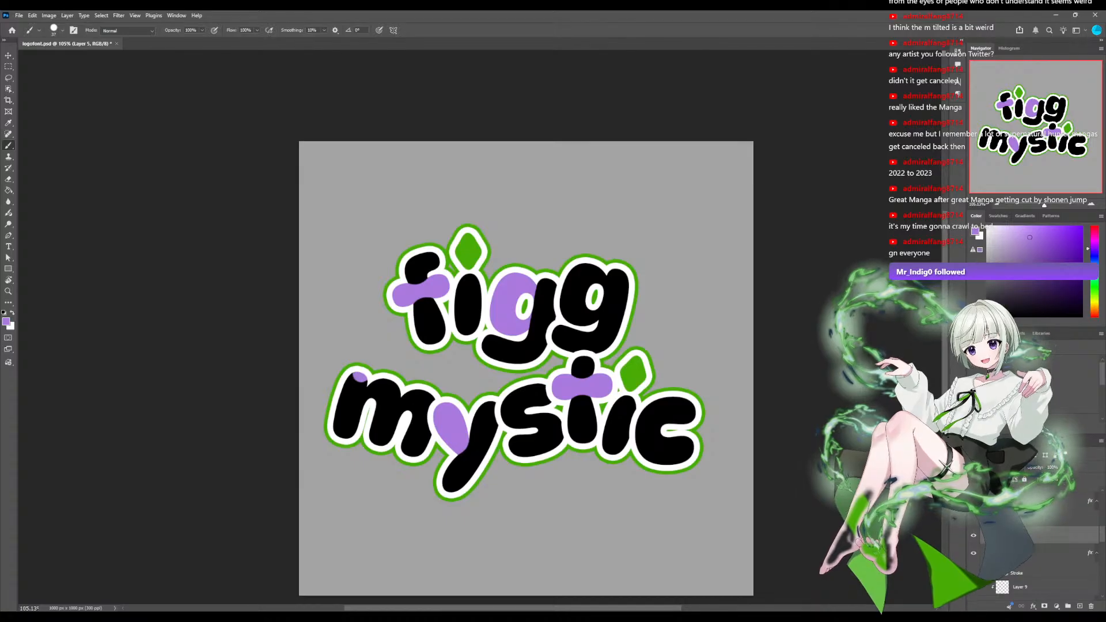
Paint the first vertical stem of the m in mystic purple.
left_click_drag(357, 377, 345, 431)
left_click_drag(343, 378, 336, 432)
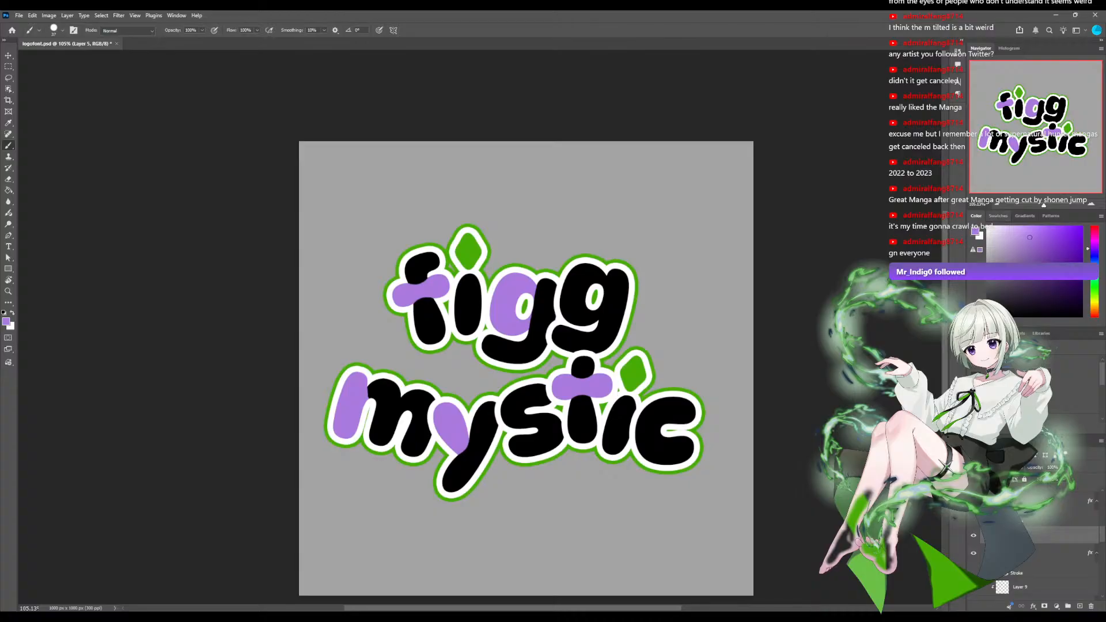
scroll(487, 334, "up", 3)
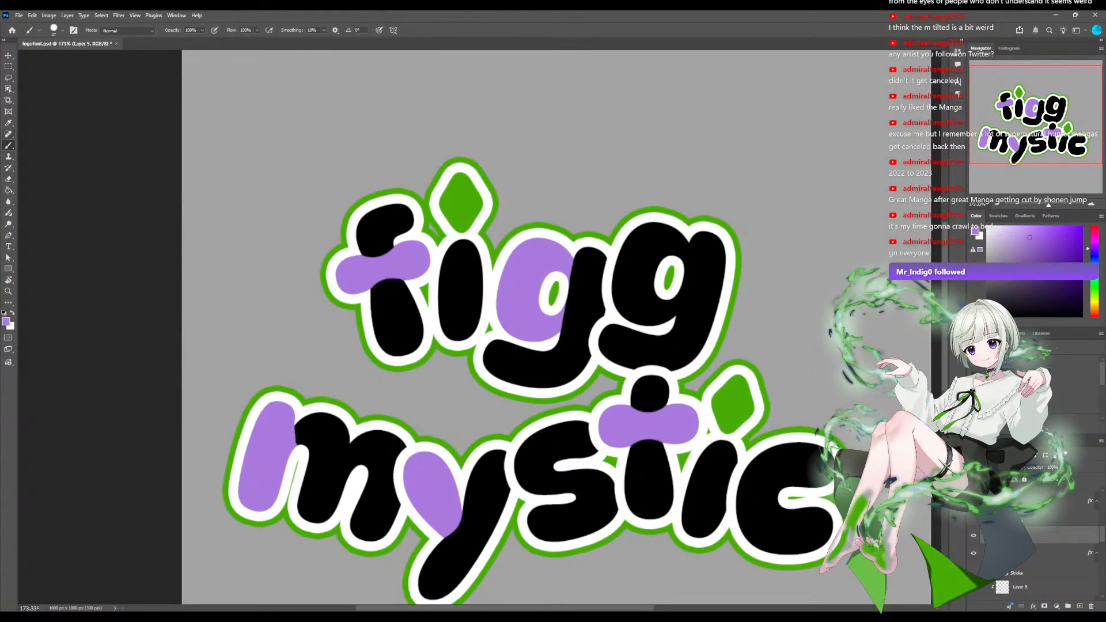
Try erasing purple where the first stem of the m meets its arch, and undo the attempts.
key("e")
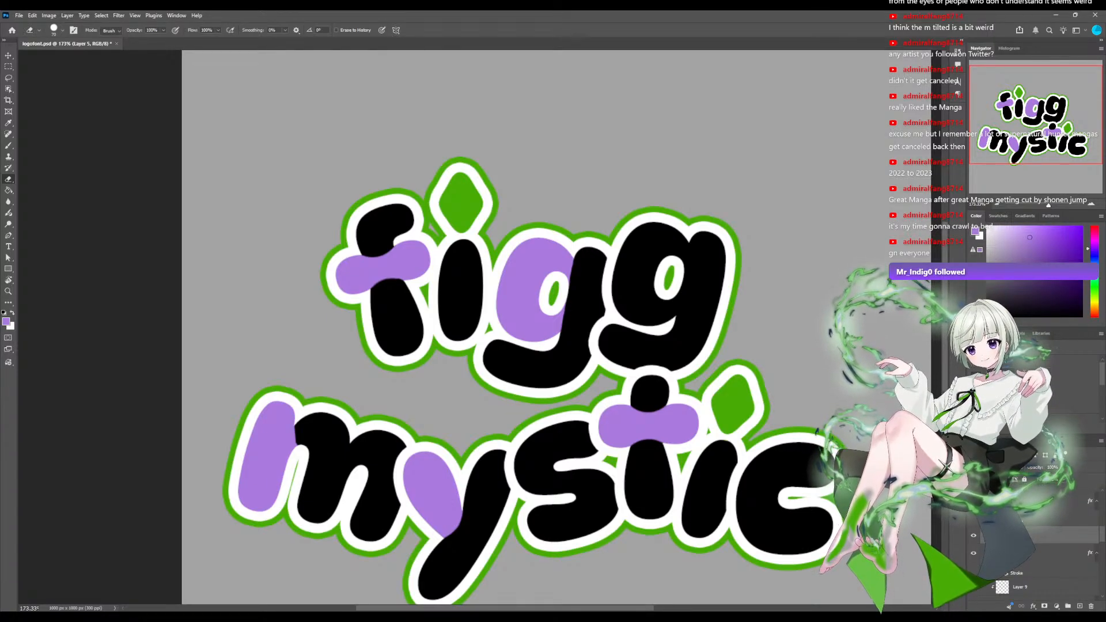
left_click_drag(324, 439, 323, 453)
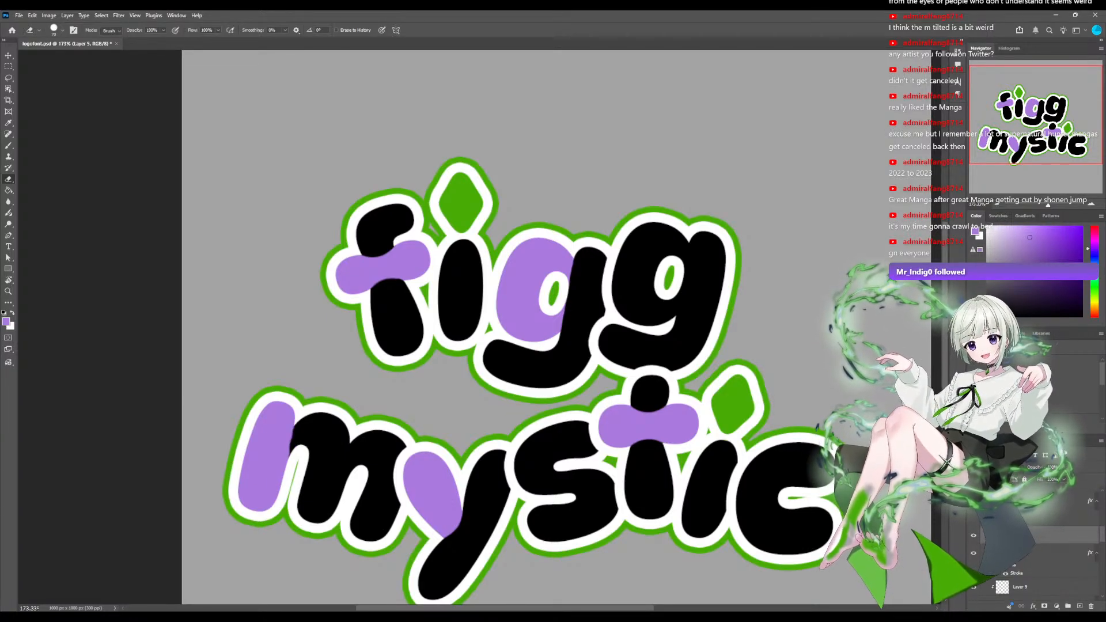
key("ctrl+z")
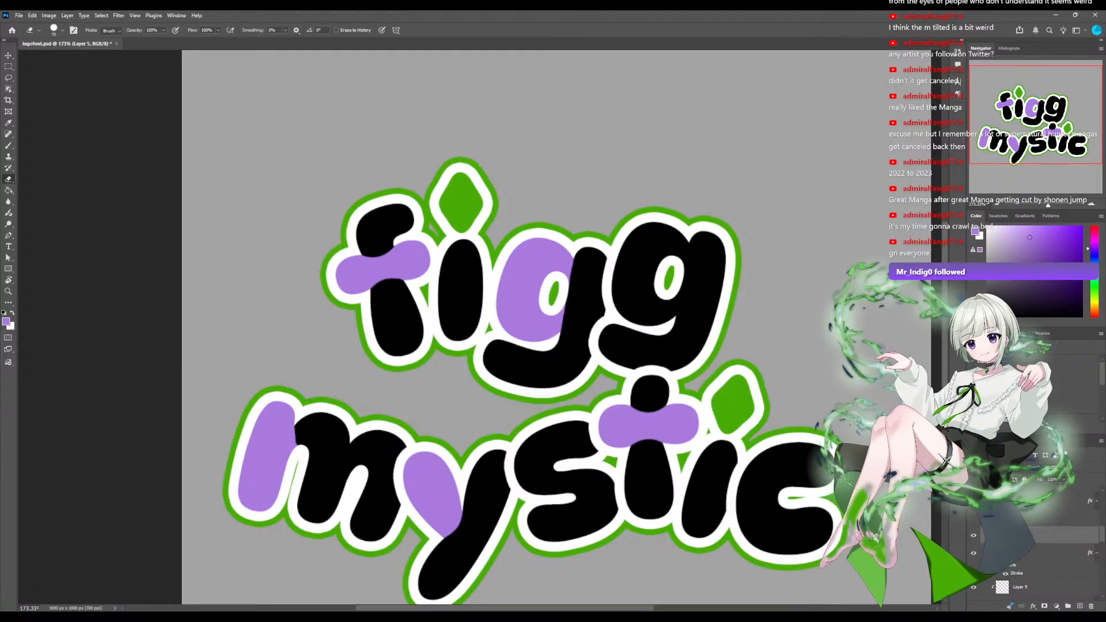
left_click_drag(326, 440, 324, 450)
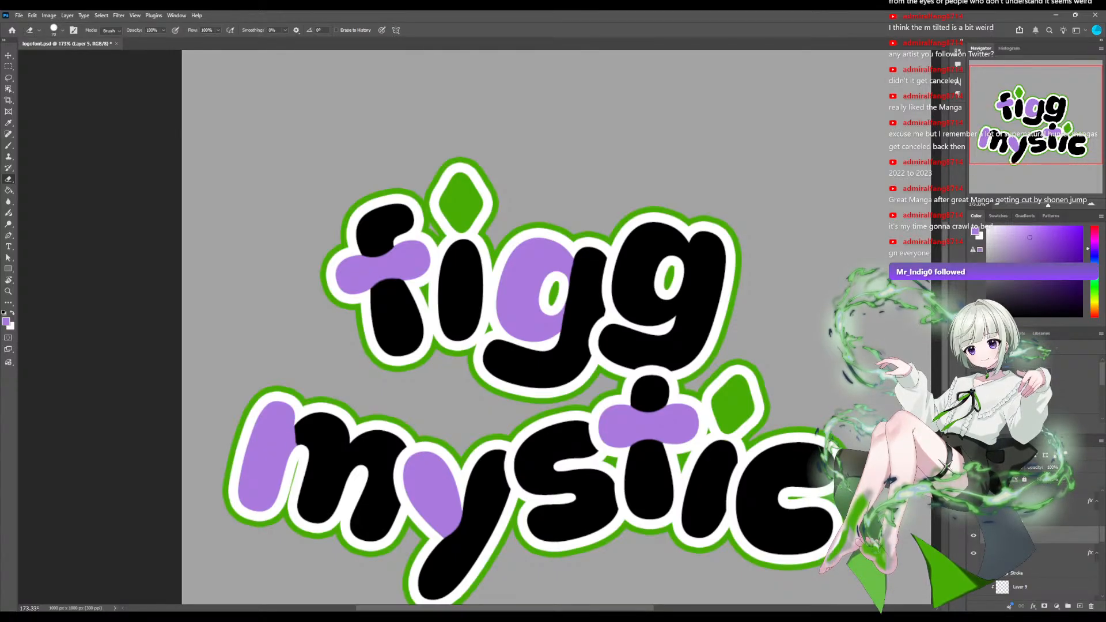
key("ctrl+z")
key("ctrl+z")
Save the document and trim the purple edge of the m's first stem with the Eraser where it meets the arch.
key("ctrl+s")
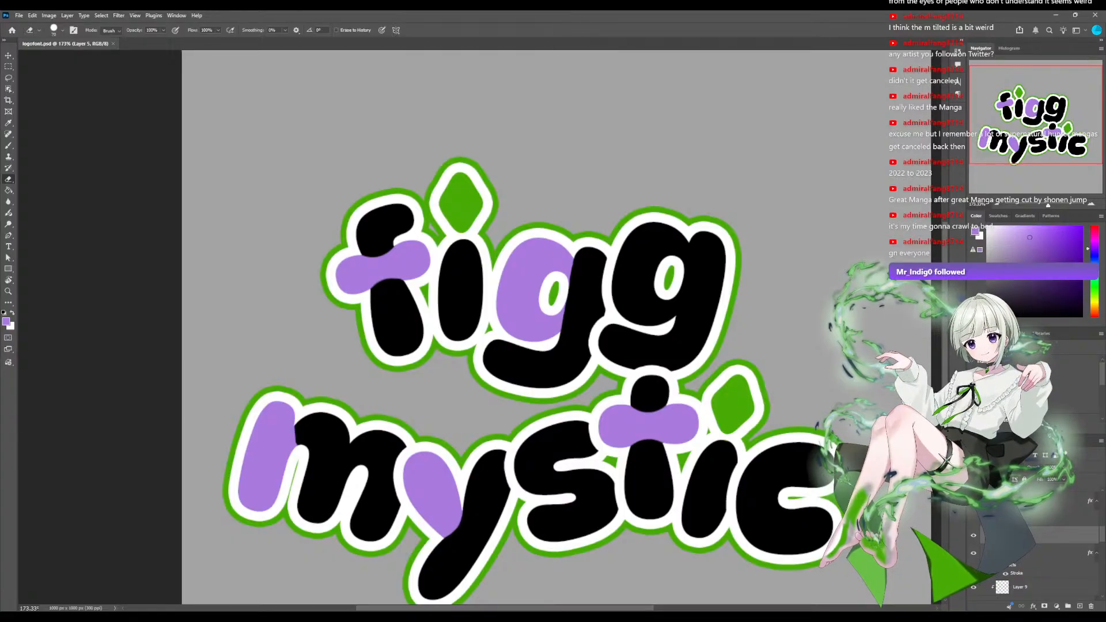
left_click_drag(295, 425, 291, 452)
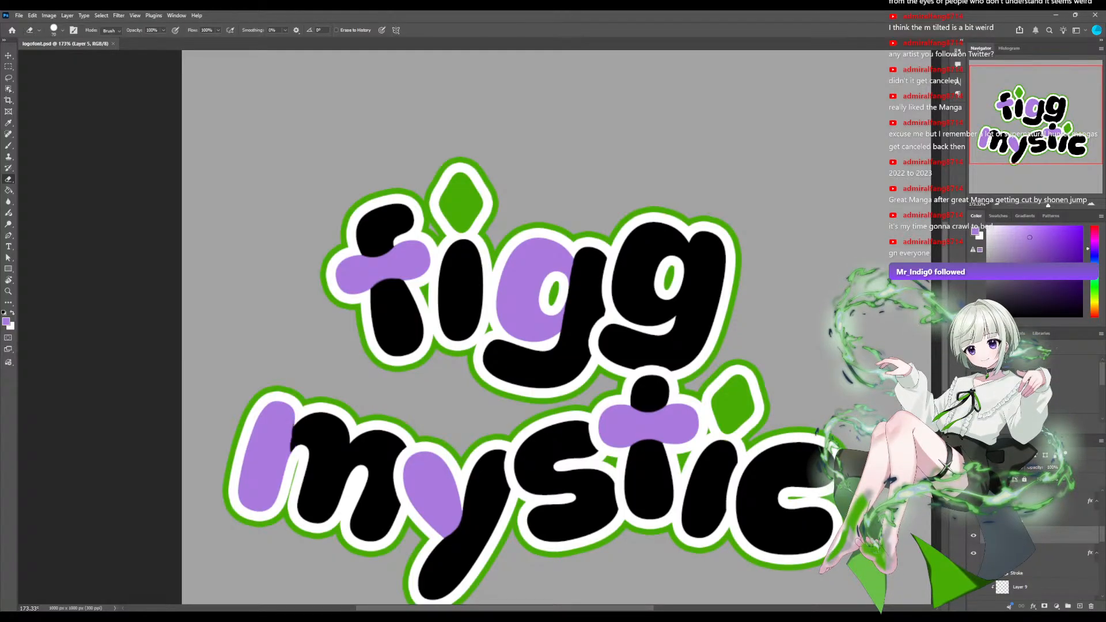
key("ctrl+z")
left_click_drag(294, 426, 293, 449)
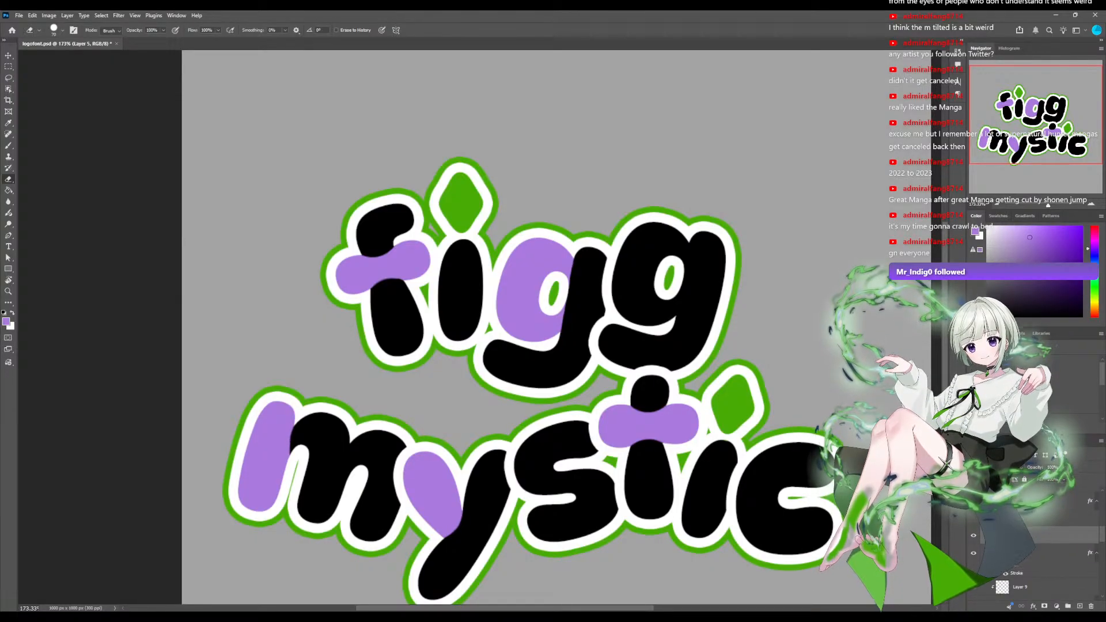
left_click(323, 442)
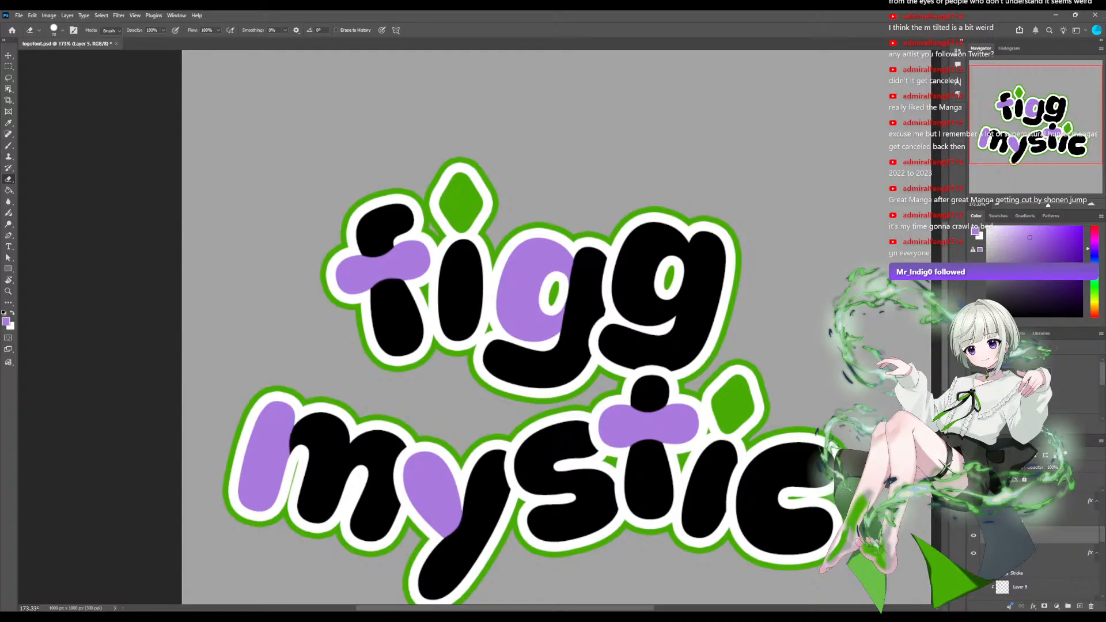
key("ctrl+z")
Select Layer 9 and paint the stem and lower tail of the second g in figg purple.
scroll(480, 327, "down", 8)
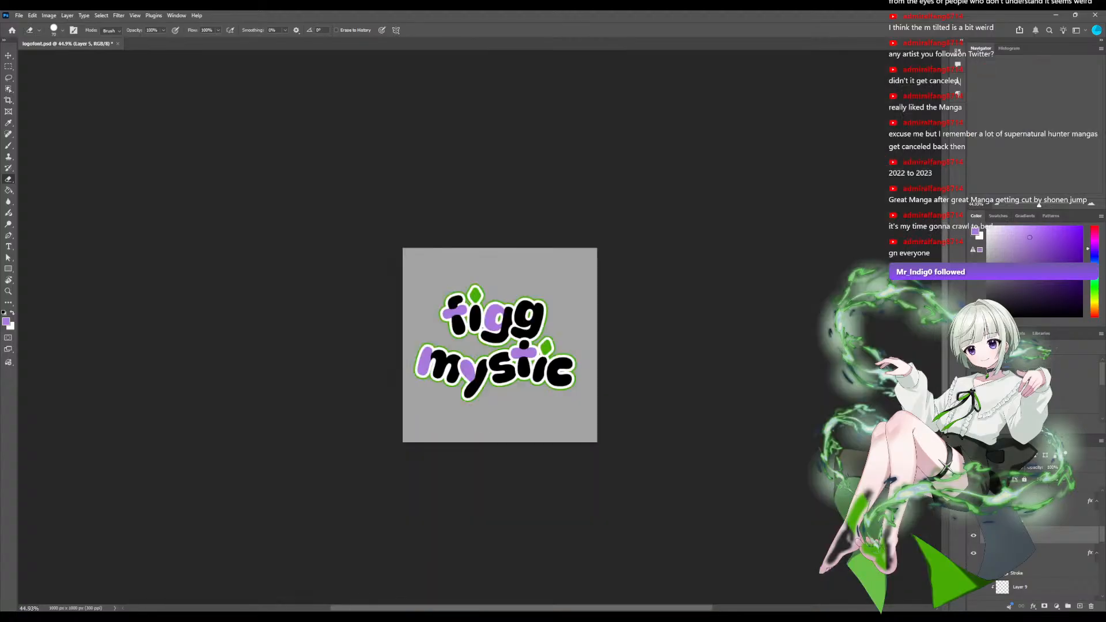
scroll(479, 327, "up", 4)
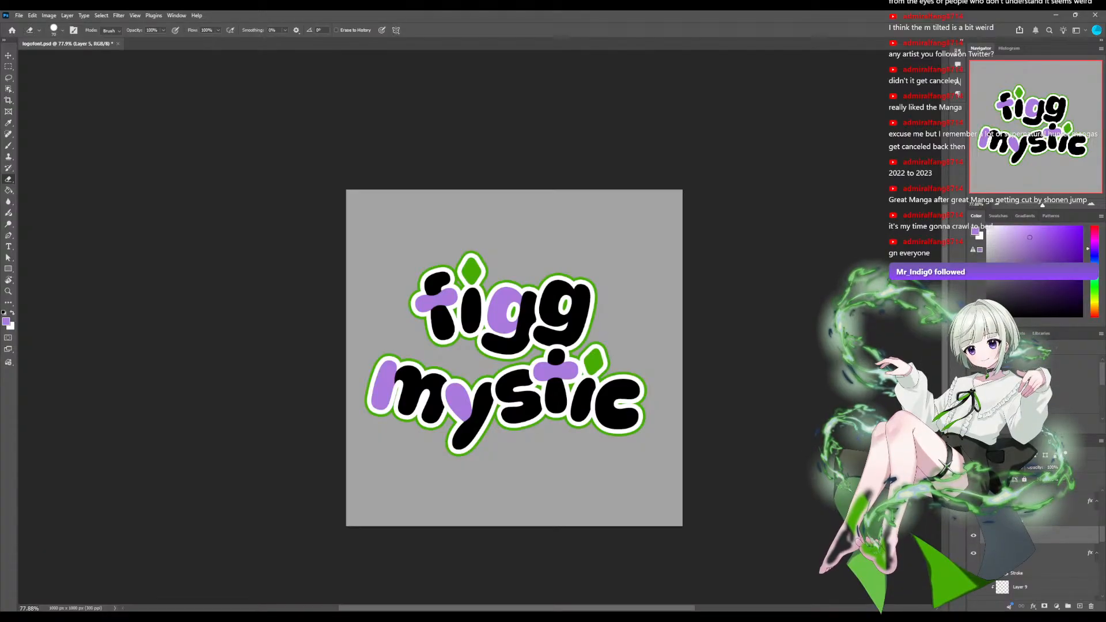
scroll(1035, 547, "up", 4)
scroll(1036, 547, "down", 3)
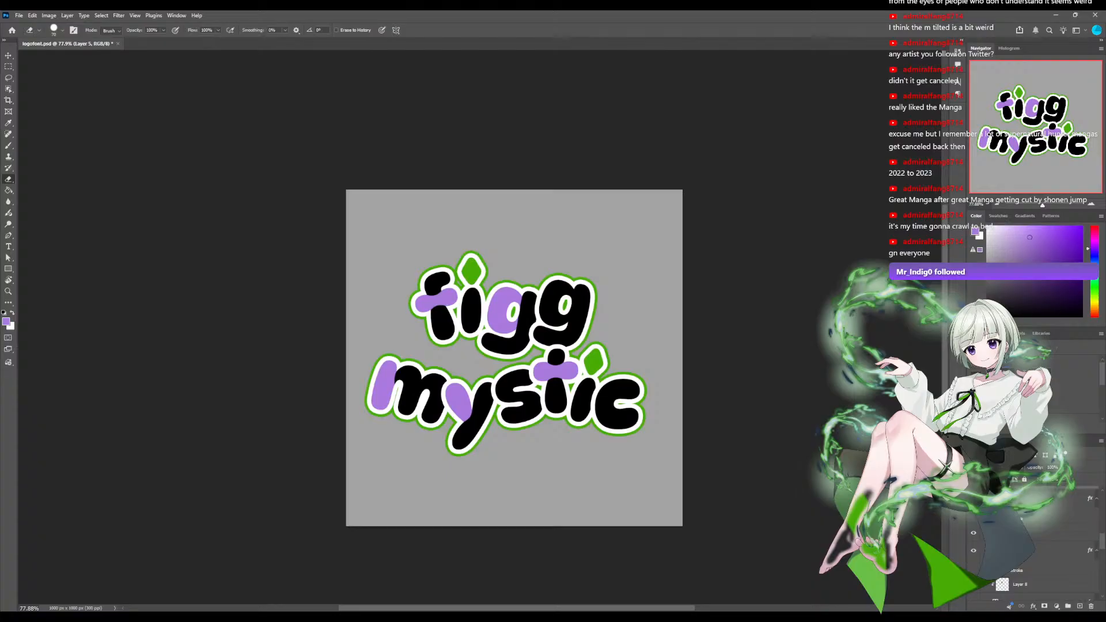
left_click(1035, 534)
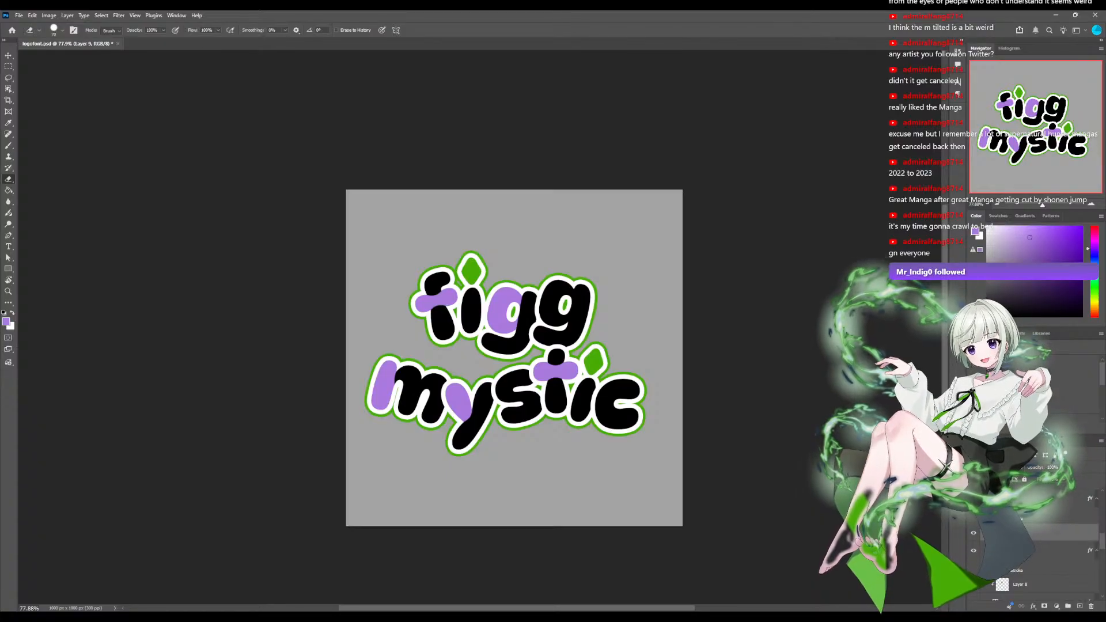
scroll(480, 328, "up", 10)
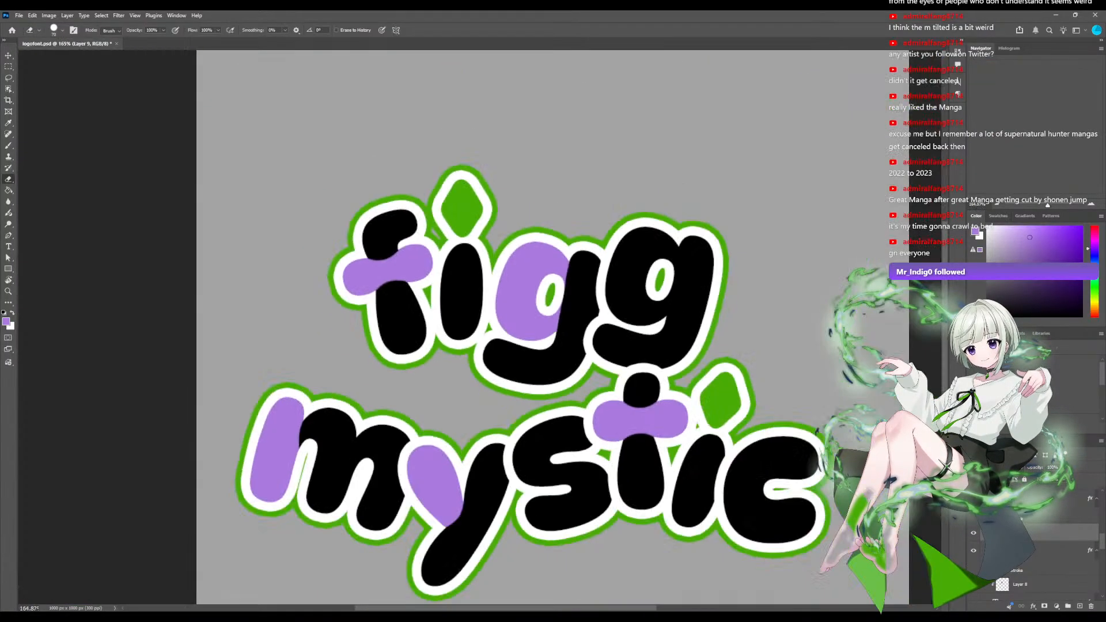
scroll(480, 328, "down", 3)
scroll(479, 329, "up", 1)
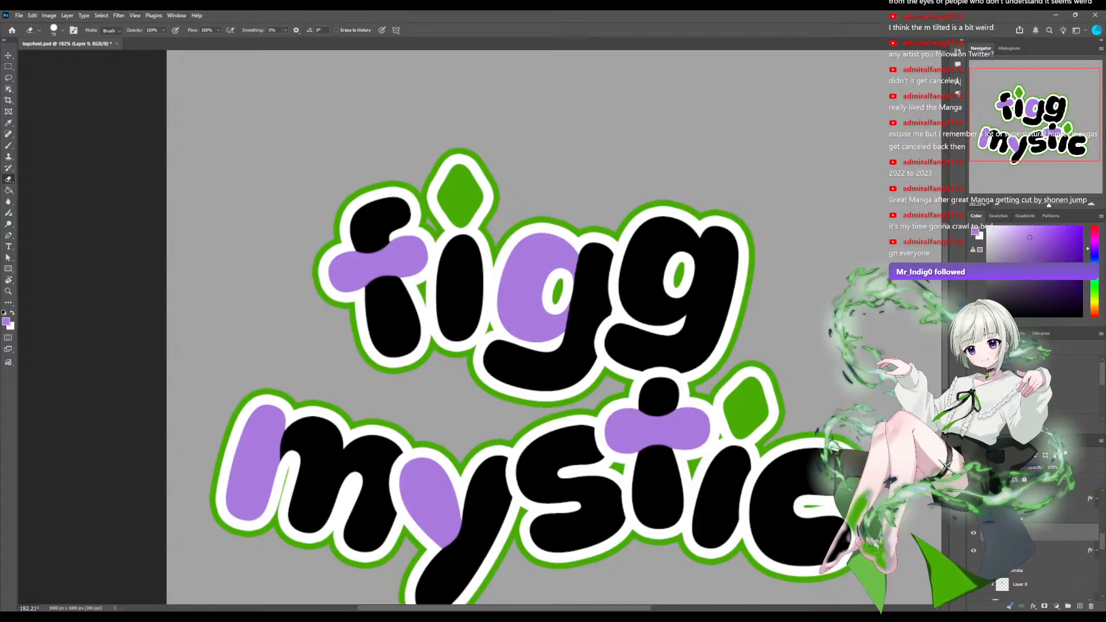
left_click_drag(480, 328, 390, 349)
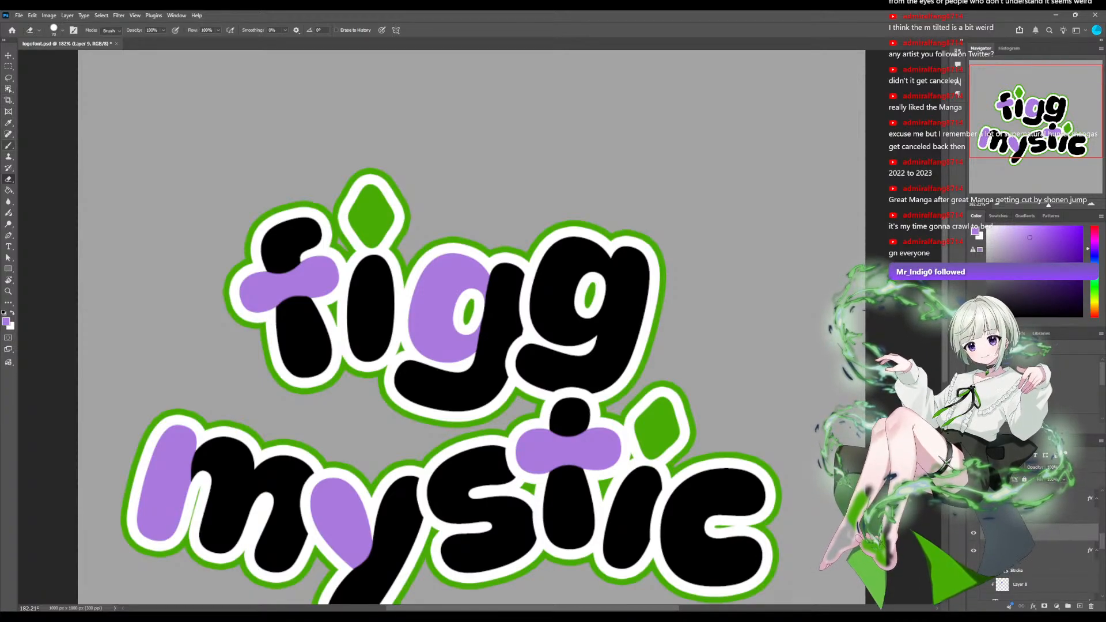
key("b")
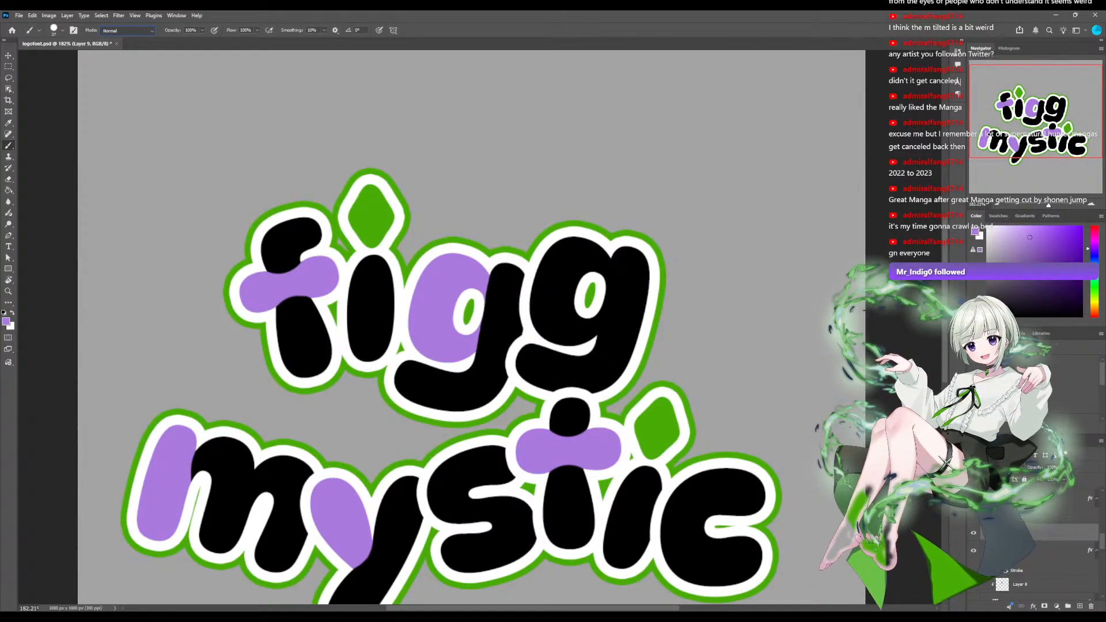
mouse_move(529, 359)
left_mouse_down()
mouse_move(582, 364)
mouse_move(527, 369)
mouse_move(544, 379)
mouse_move(615, 382)
mouse_move(551, 364)
mouse_move(607, 364)
mouse_move(625, 344)
mouse_move(633, 276)
mouse_move(613, 254)
mouse_move(633, 357)
mouse_move(645, 262)
mouse_move(601, 340)
left_mouse_up()
key("ctrl+z")
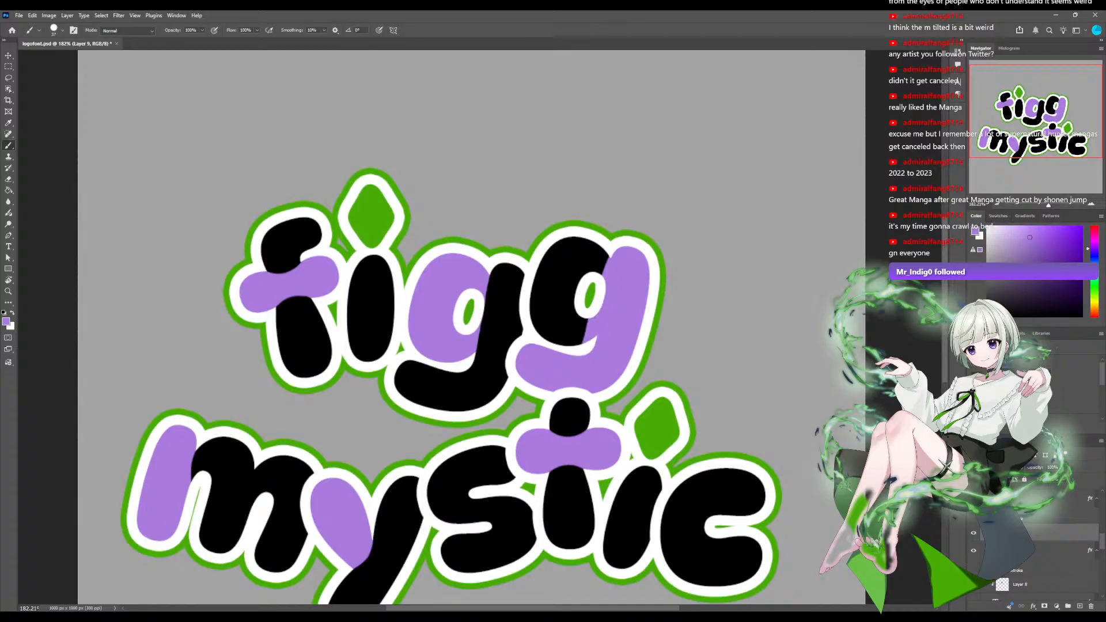
Refine the purple edge between the second g's stem and bowl with the Eraser, undoing unwanted strokes.
scroll(479, 327, "down", 9)
scroll(479, 327, "up", 5)
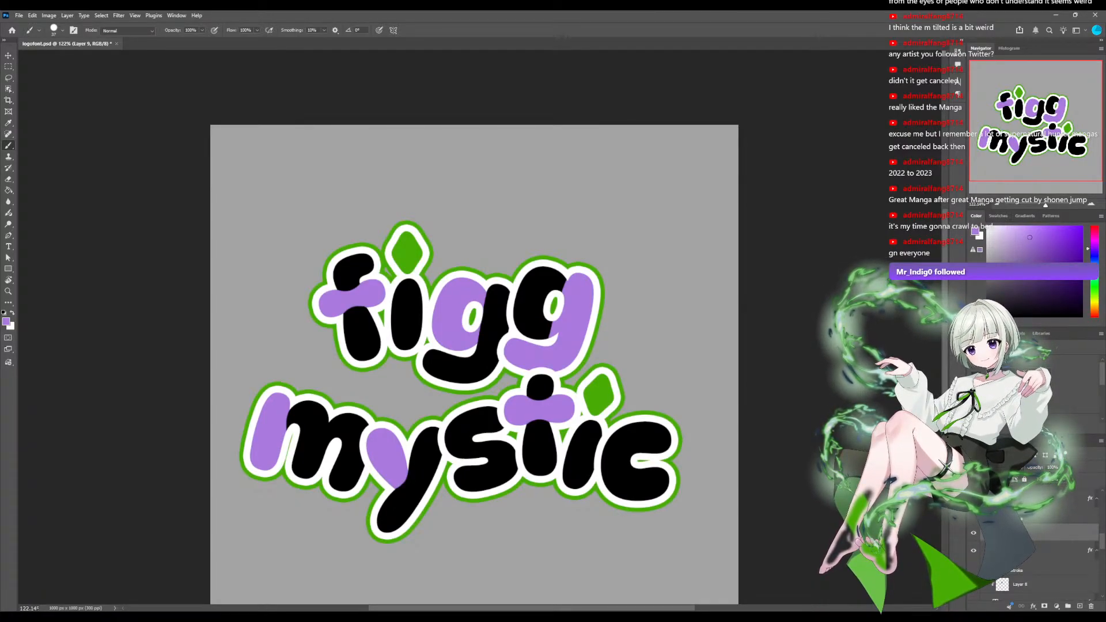
scroll(480, 326, "down", 7)
scroll(480, 327, "up", 14)
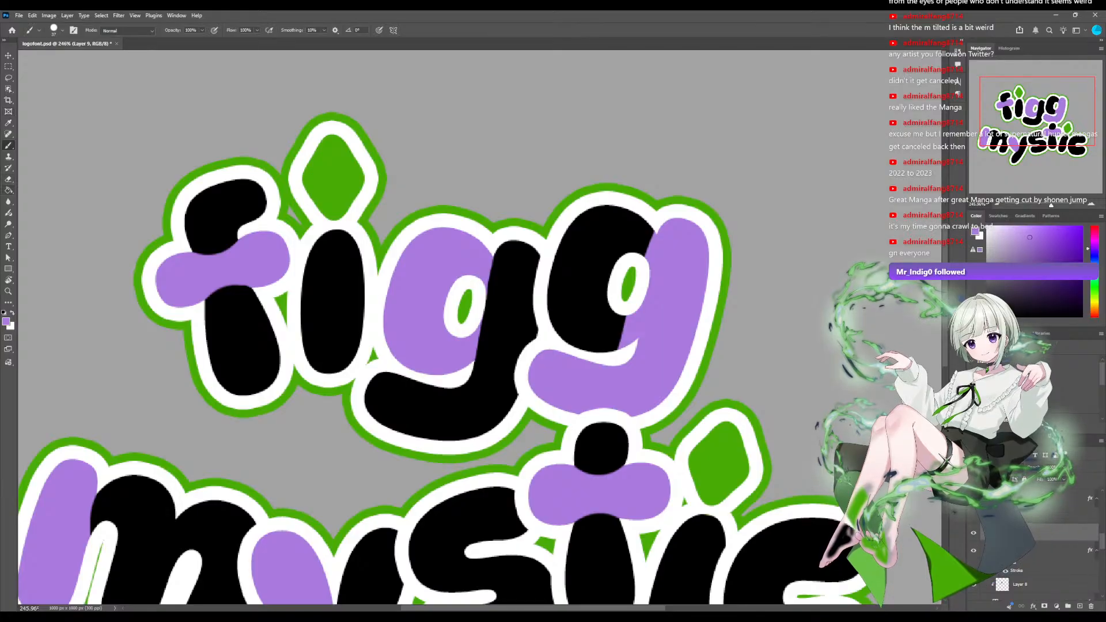
key("e")
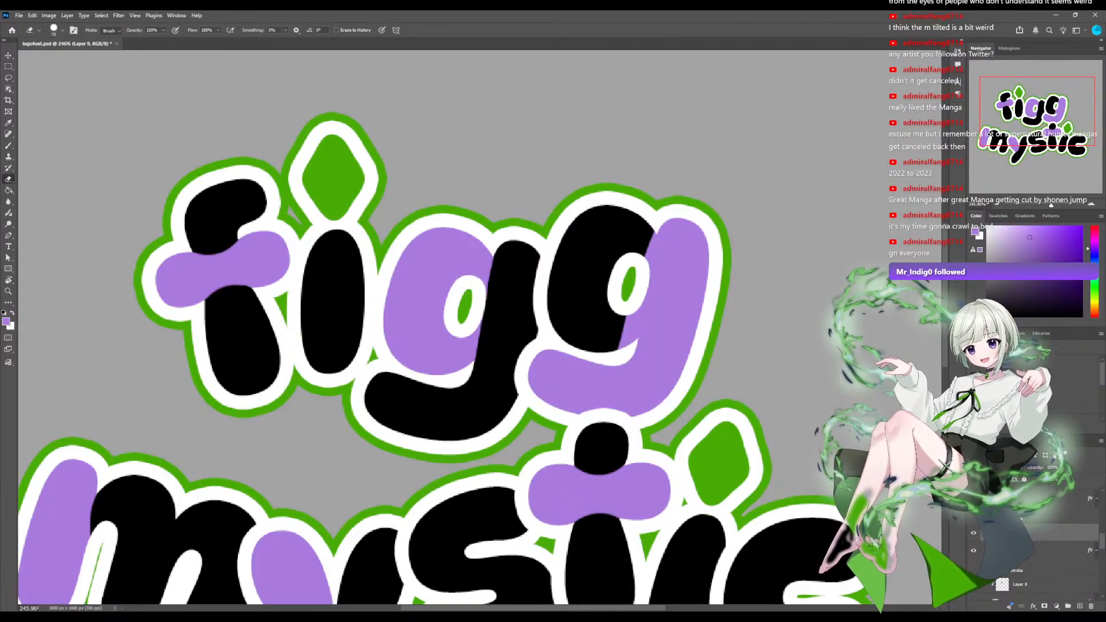
key("ctrl+z")
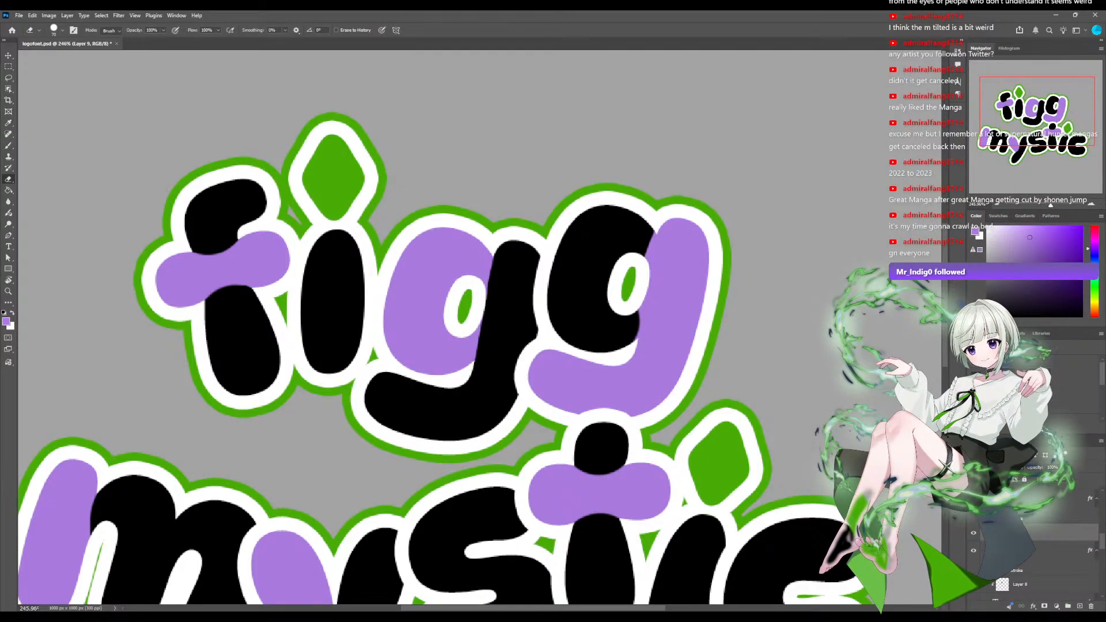
mouse_move(591, 328)
left_mouse_down()
mouse_move(616, 220)
mouse_move(593, 302)
left_mouse_up()
key("ctrl+z")
left_click(615, 219)
key("ctrl+z")
scroll(479, 327, "down", 5)
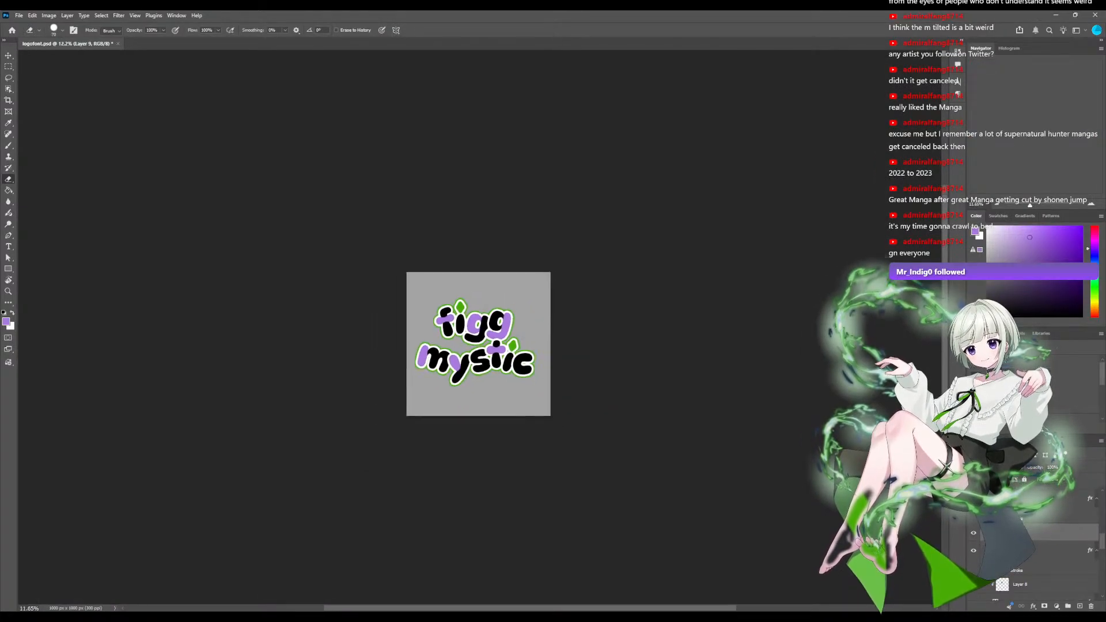
scroll(479, 327, "up", 5)
scroll(477, 319, "up", 1)
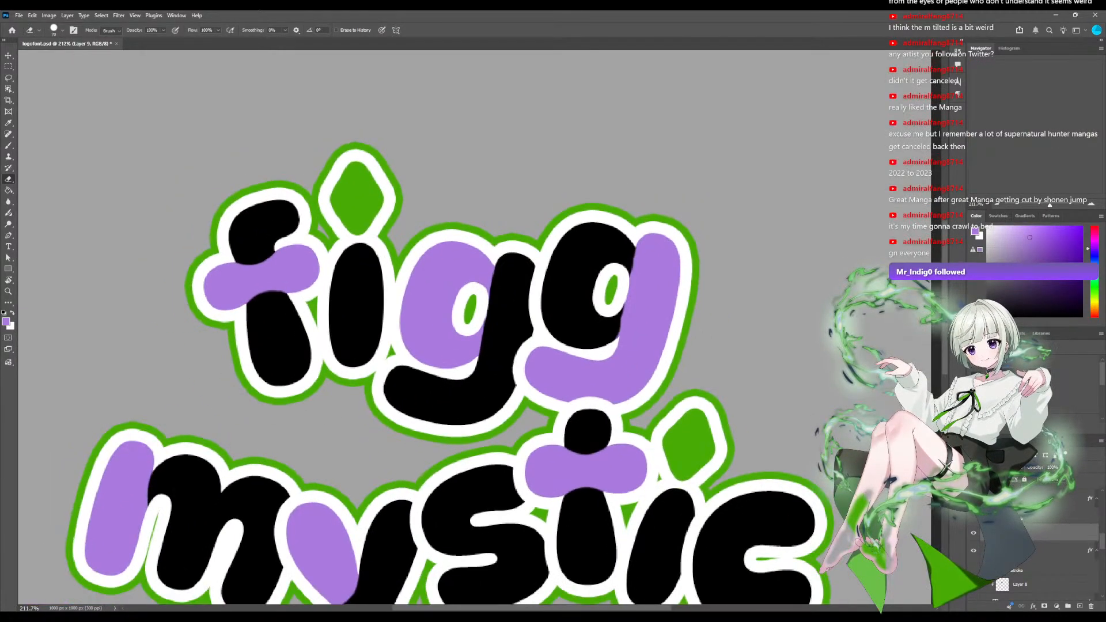
Add a new layer above Layer 9 and hide Layer 9 with the second g's purple stem and tail.
left_click(1079, 606)
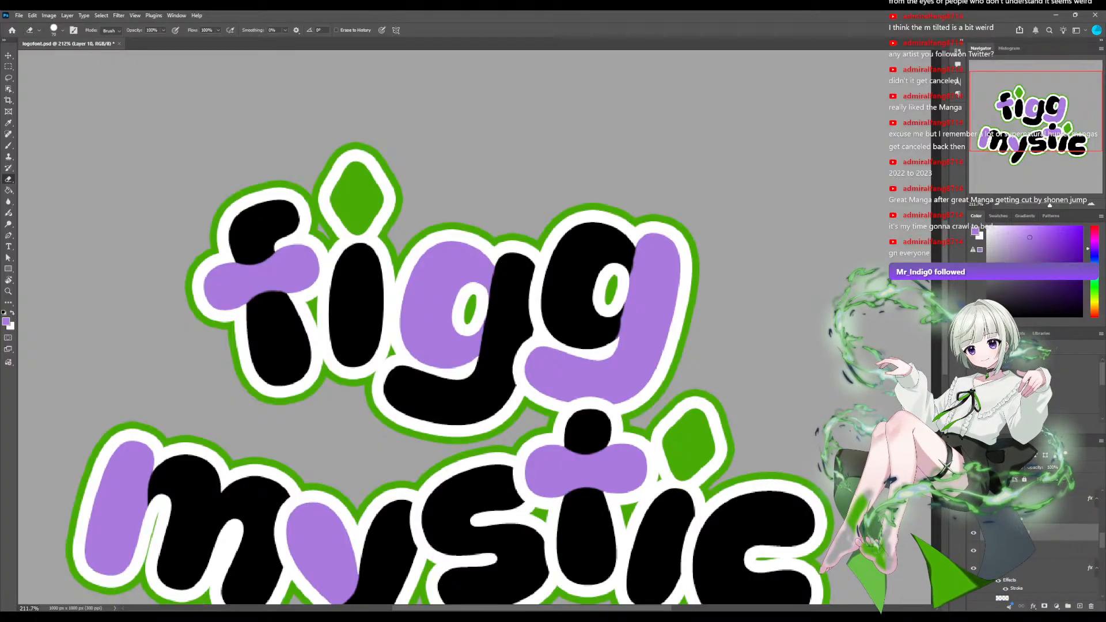
left_click(973, 550)
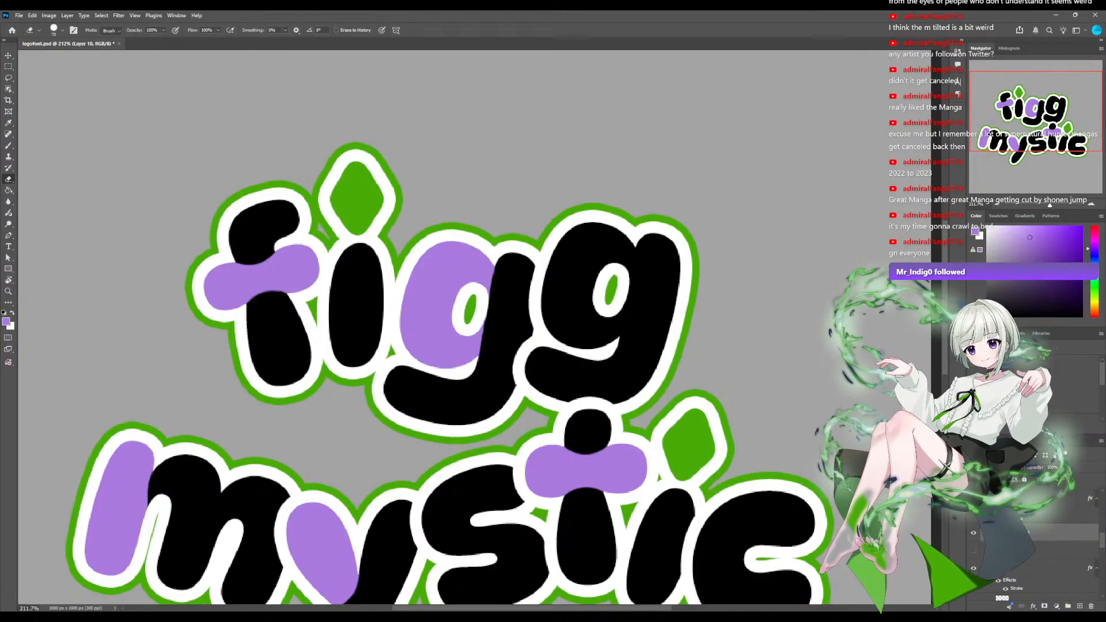
Try painting the round bowl of the second g purple on the new layer, and undo the strokes.
key("b")
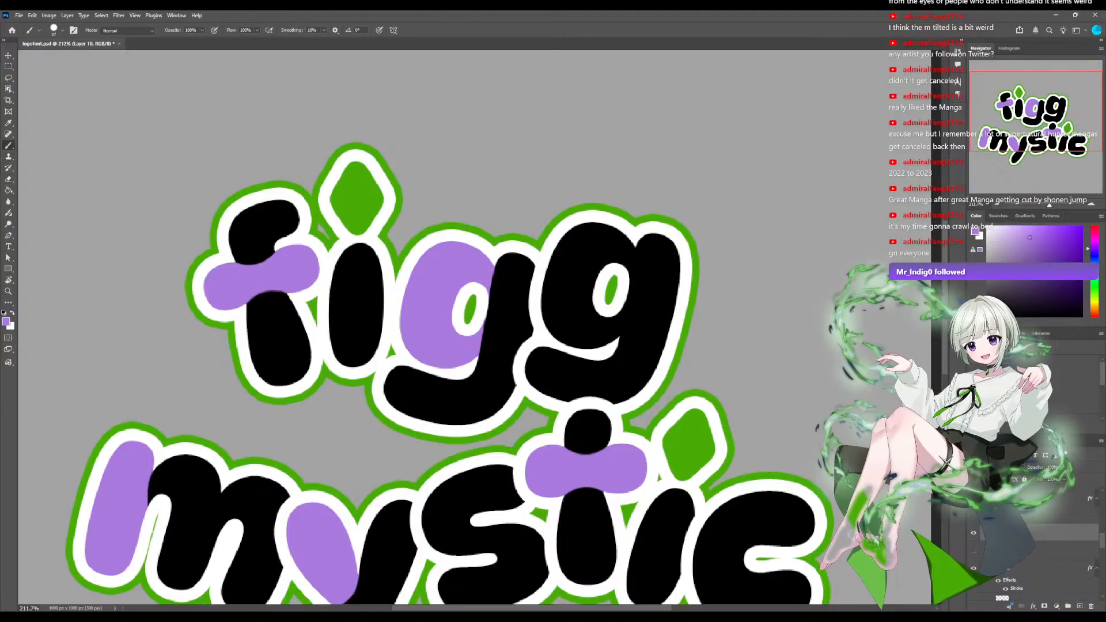
left_click_drag(618, 244, 613, 266)
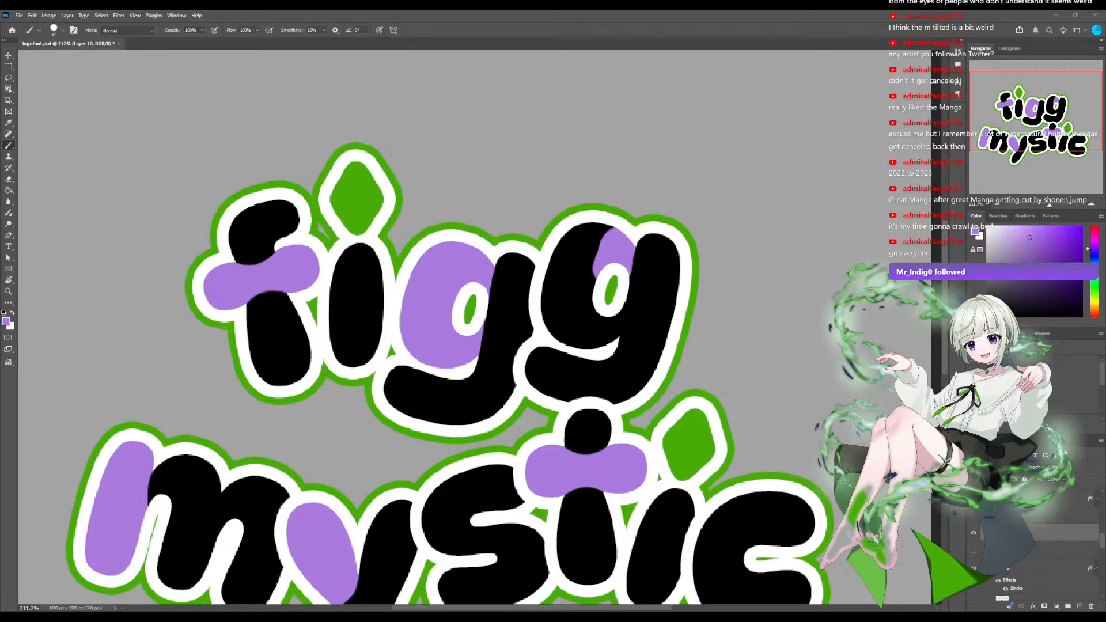
mouse_move(591, 275)
left_mouse_down()
mouse_move(583, 230)
mouse_move(557, 253)
mouse_move(555, 319)
mouse_move(575, 340)
mouse_move(589, 328)
mouse_move(582, 257)
left_mouse_up()
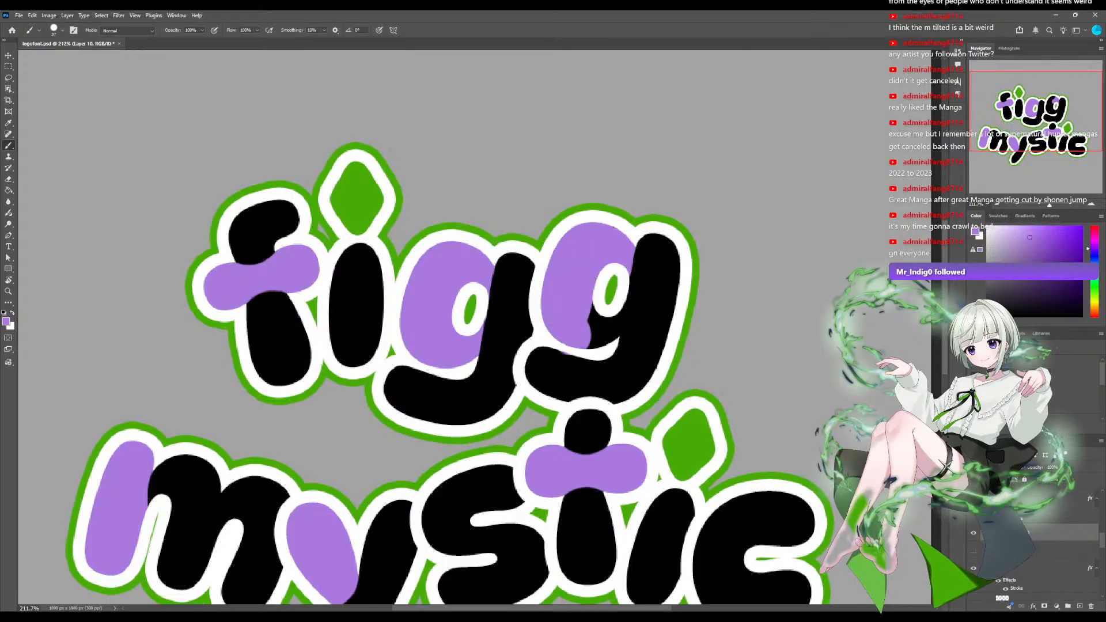
mouse_move(590, 333)
left_mouse_down()
mouse_move(615, 320)
mouse_move(615, 339)
mouse_move(621, 320)
left_mouse_up()
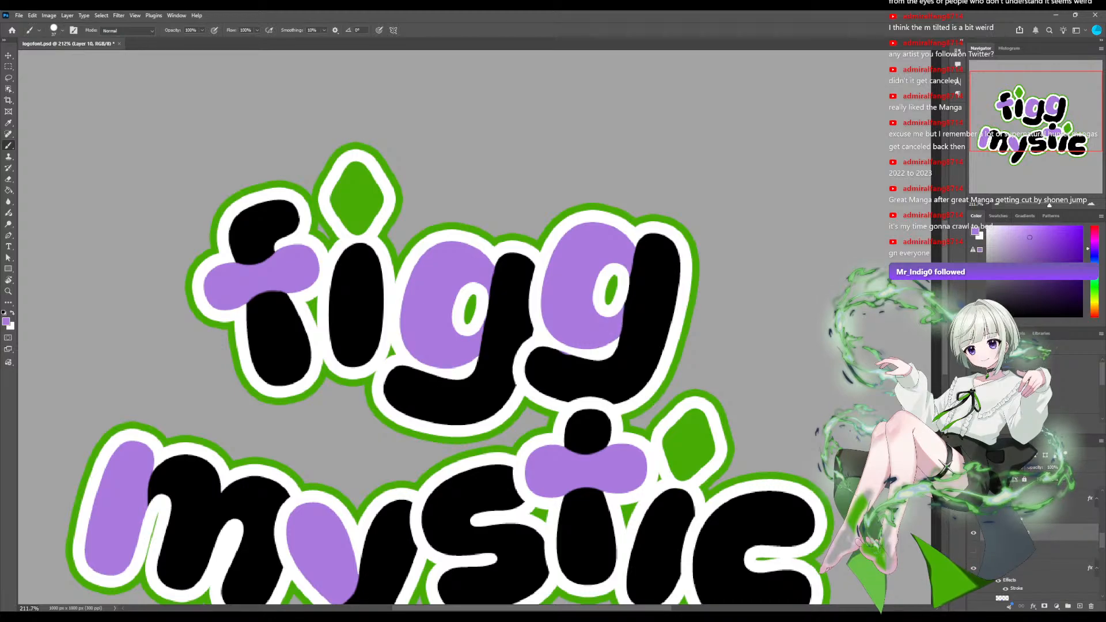
key("ctrl+z")
key("ctrl+z")
key("ctrl+z")
key("ctrl+z")
key("ctrl+z")
key("ctrl+z")
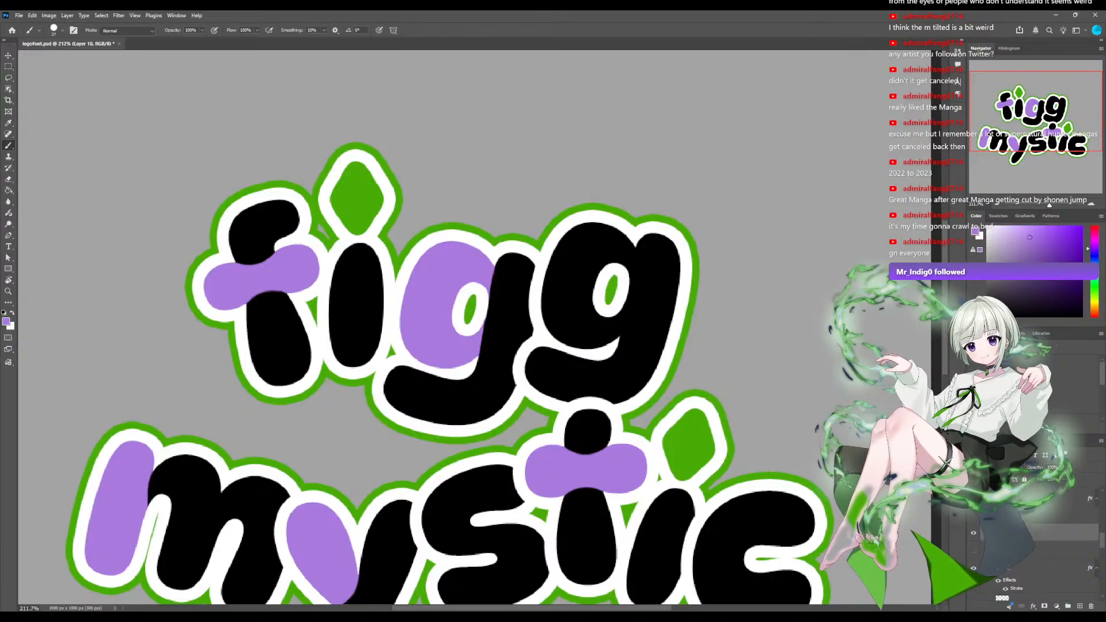
Show Layer 9 again, with the purple stem and tail of the second g.
left_click(973, 550)
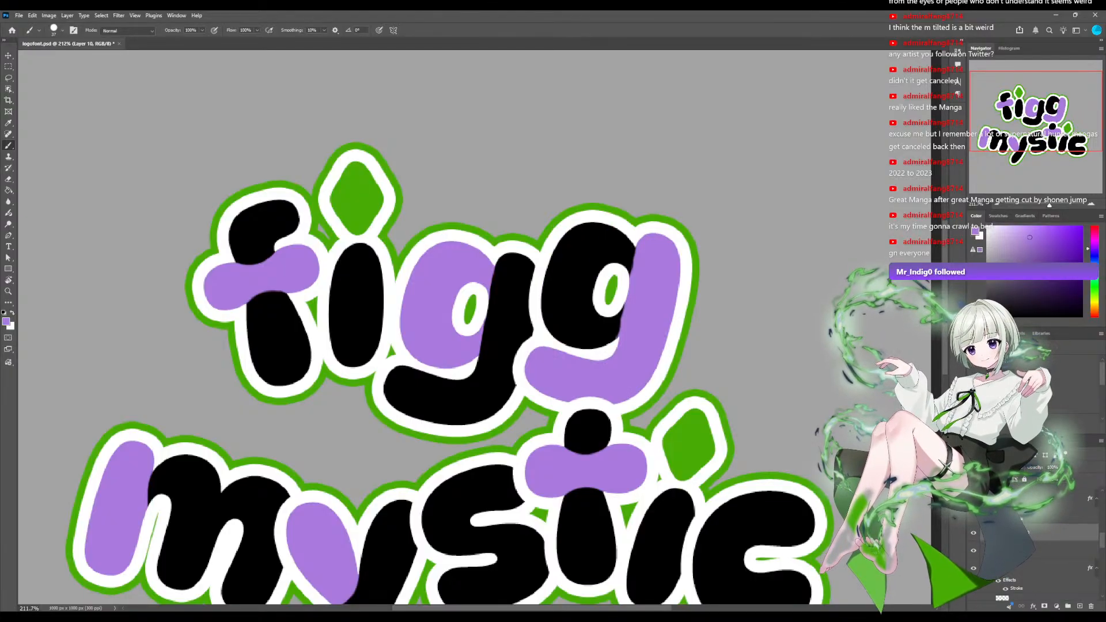
scroll(478, 326, "down", 6)
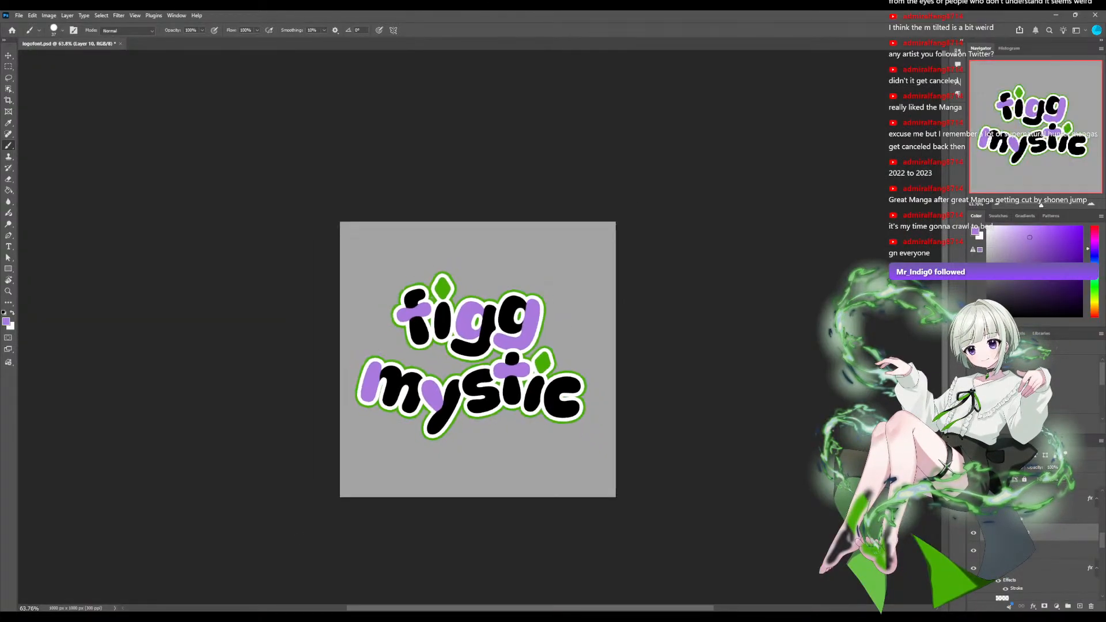
scroll(480, 330, "up", 5)
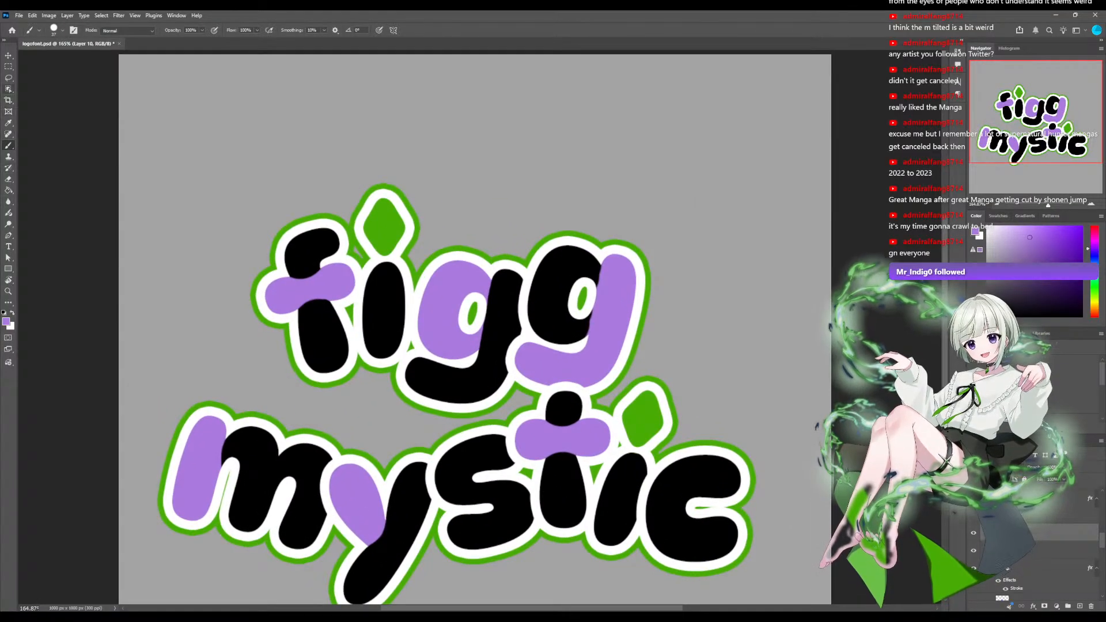
Merge the new layer down into Layer 9, which holds the second g's purple stem and tail.
key("e")
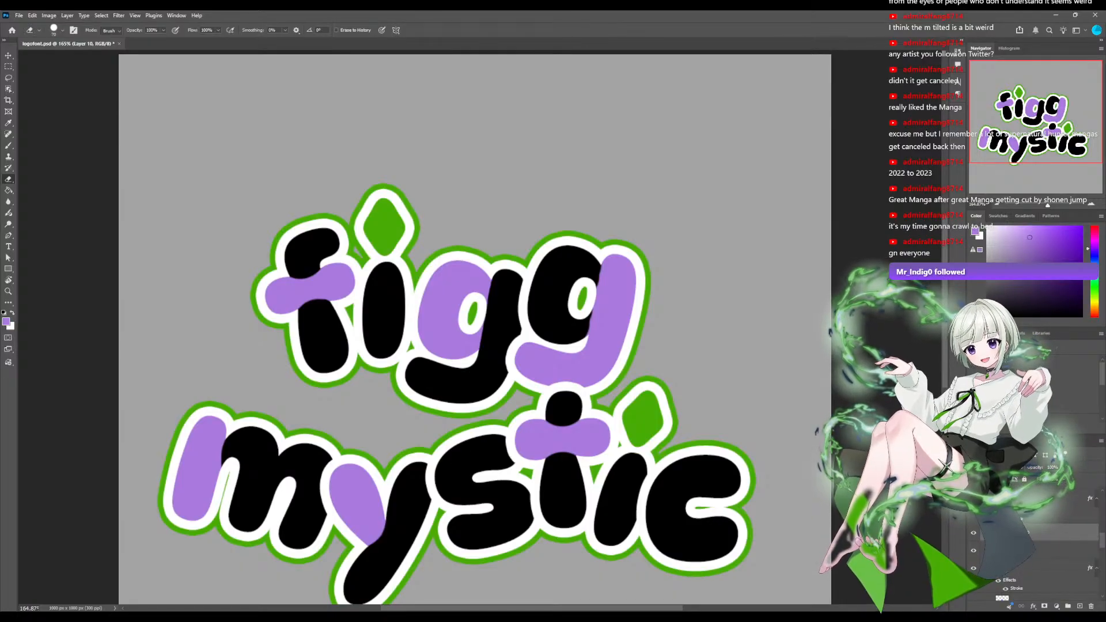
scroll(480, 328, "down", 4)
scroll(480, 328, "up", 13)
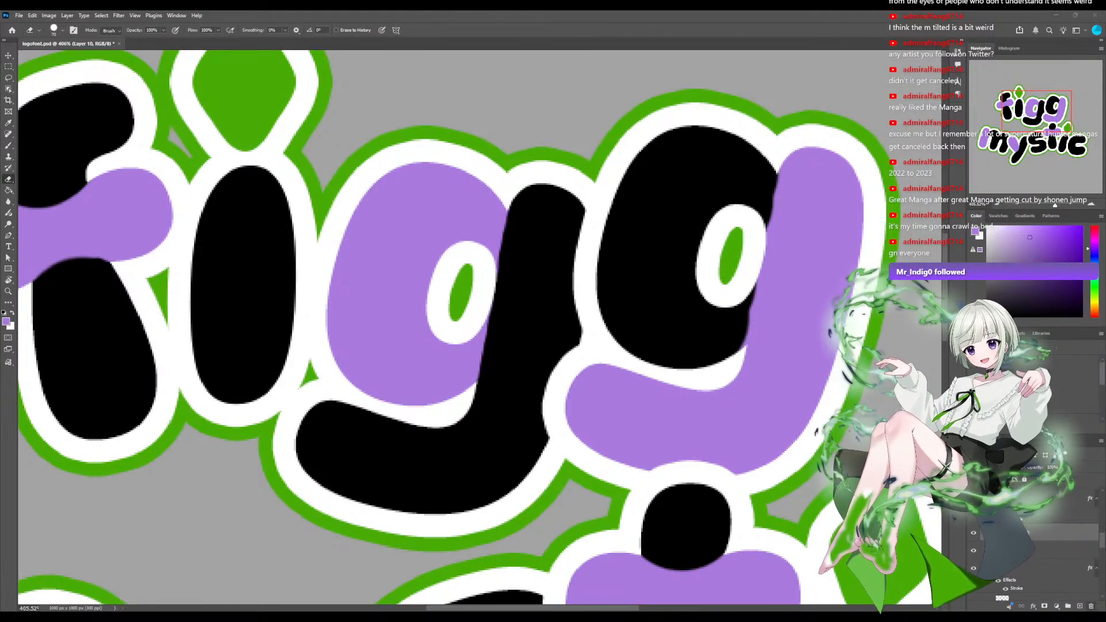
key("ctrl+e")
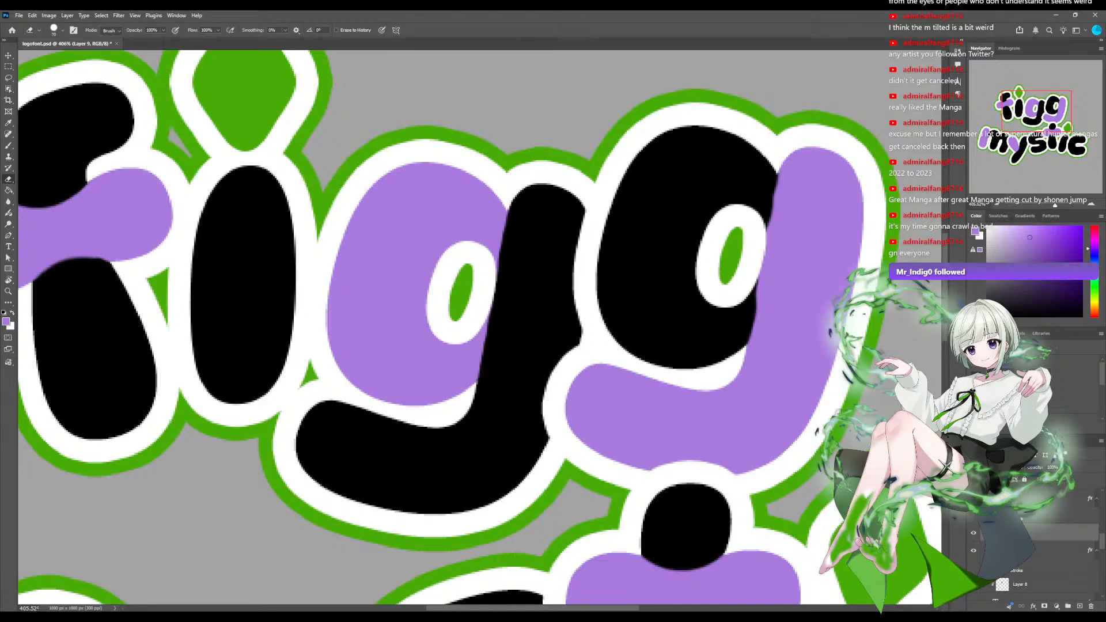
Erase purple along the second g's stem where it meets the black bowl.
left_click(697, 177)
left_click(690, 206)
left_click(686, 231)
left_click(677, 265)
left_click(675, 280)
Repaint the second g's stem edge in purple above and below the bowl's counter with the Brush.
left_click(8, 145)
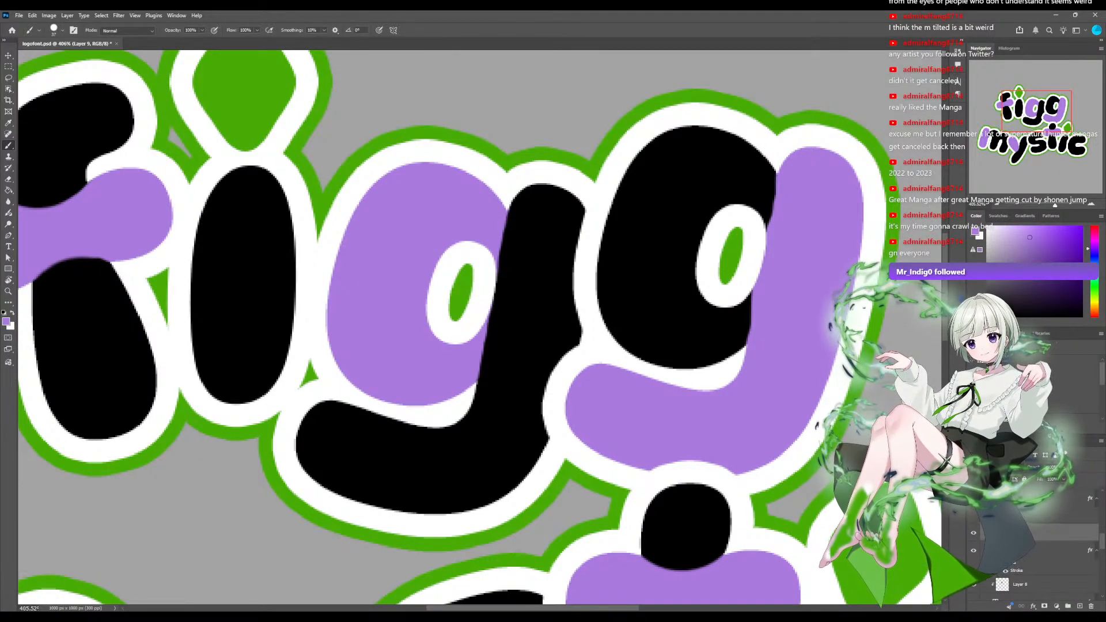
mouse_move(790, 183)
left_mouse_down()
mouse_move(782, 225)
mouse_move(765, 202)
left_mouse_up()
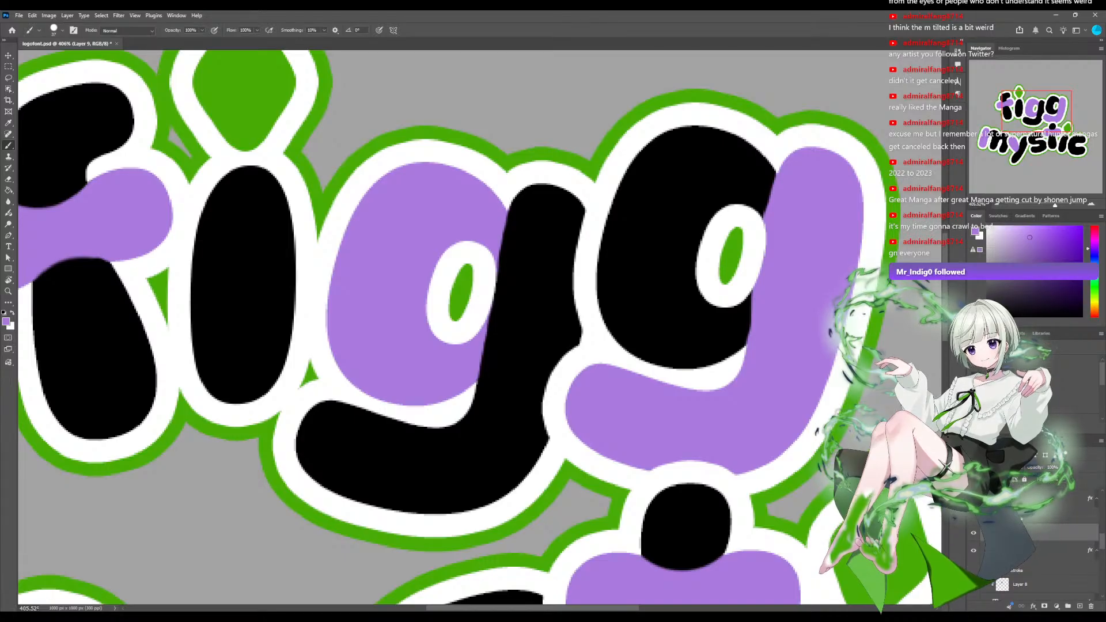
left_click_drag(749, 291, 745, 342)
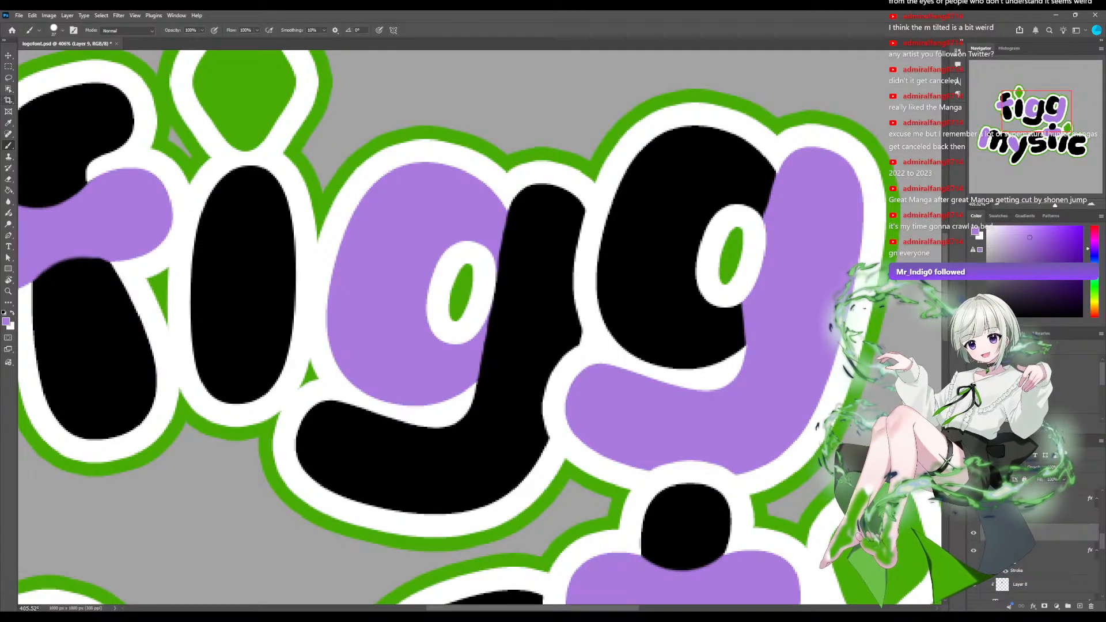
Straighten the second g's purple stem edge against the black bowl with the Eraser, undoing the last stroke.
key("e")
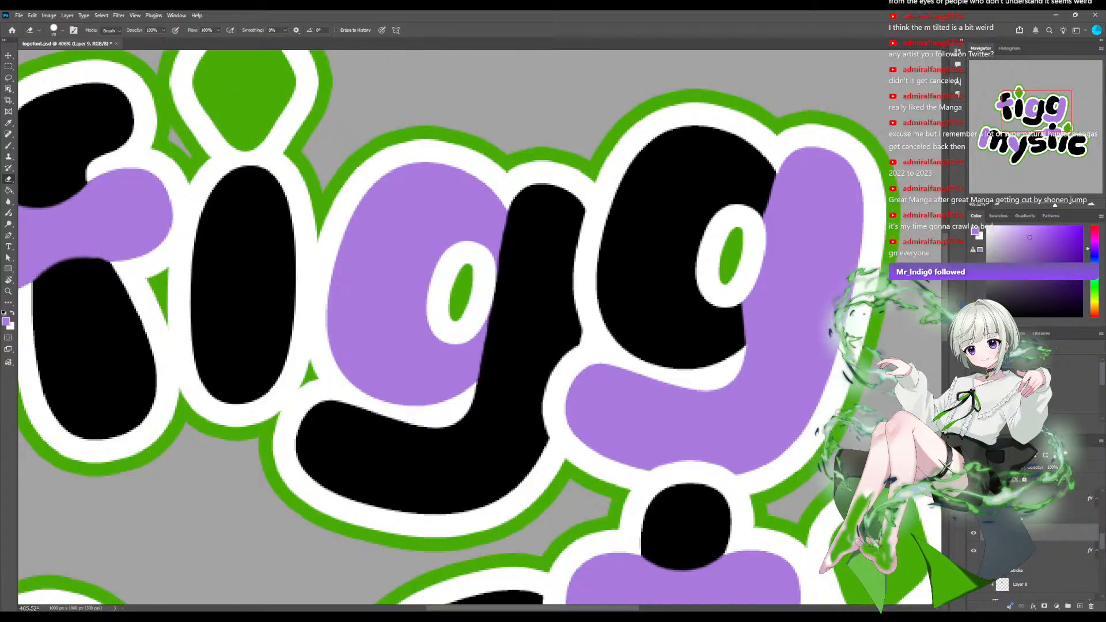
left_click_drag(750, 283, 746, 344)
left_click_drag(691, 306, 688, 329)
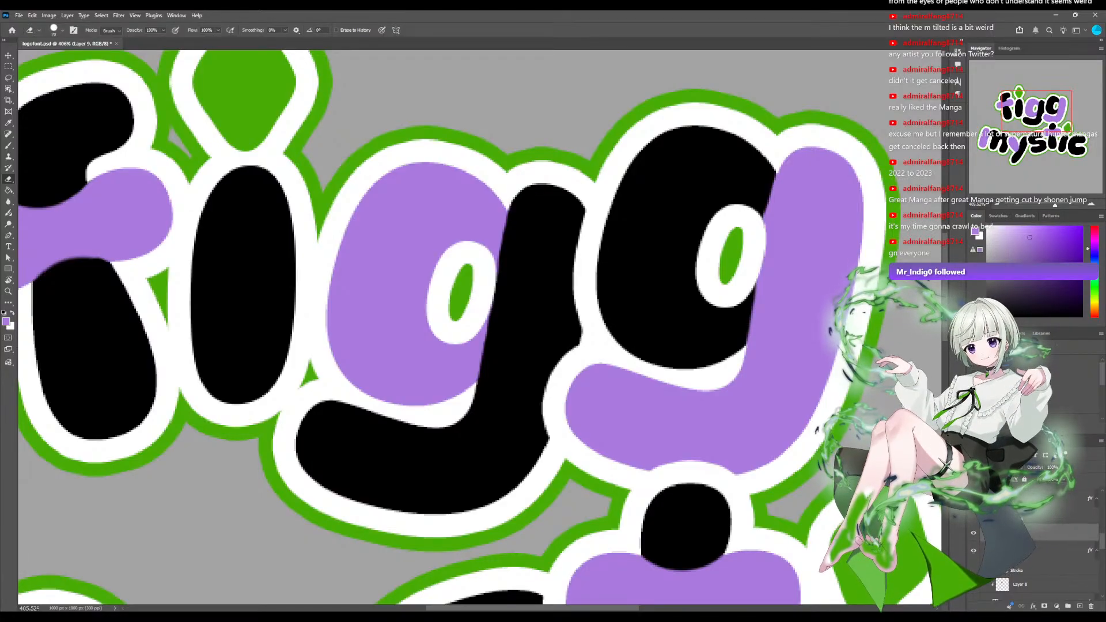
left_click(697, 161)
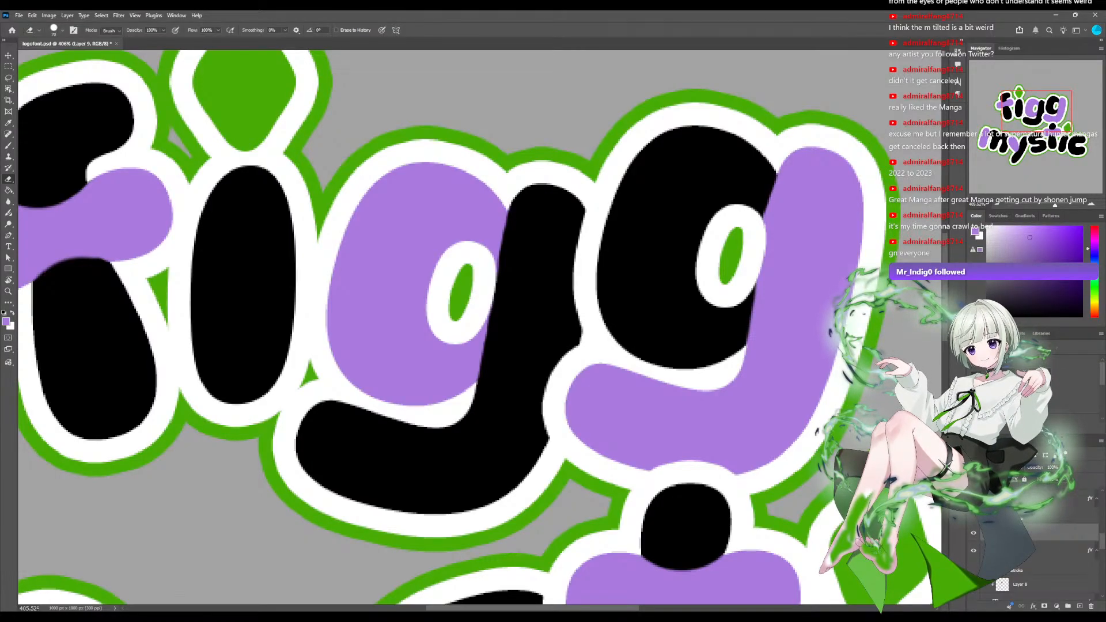
left_click(689, 190)
left_click(687, 208)
left_click(690, 197)
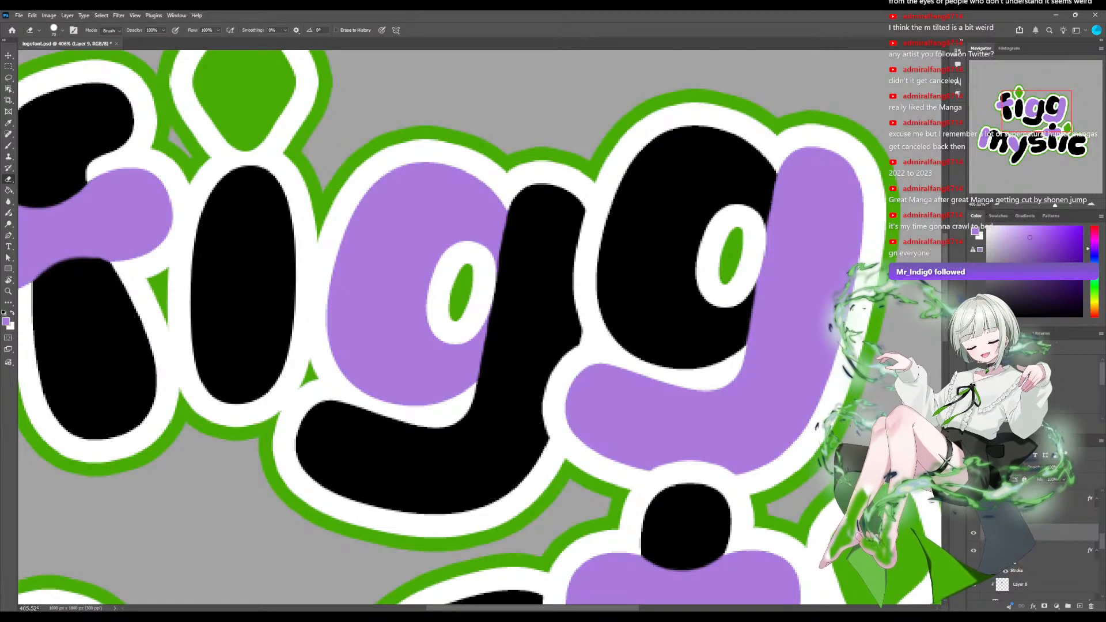
left_click(687, 214)
left_click(676, 269)
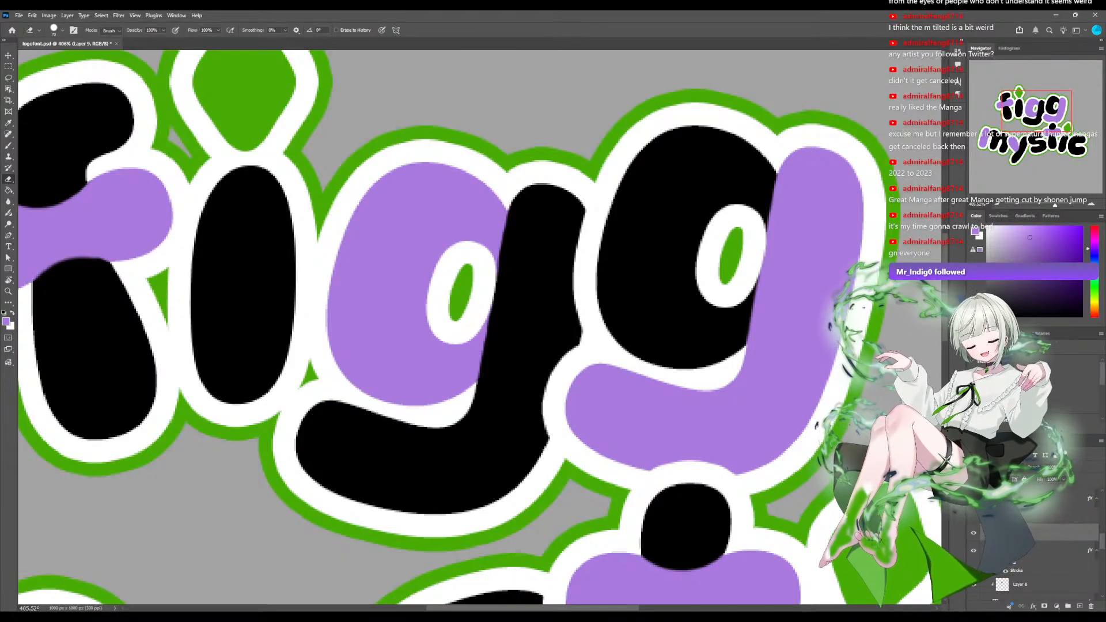
key("ctrl+z")
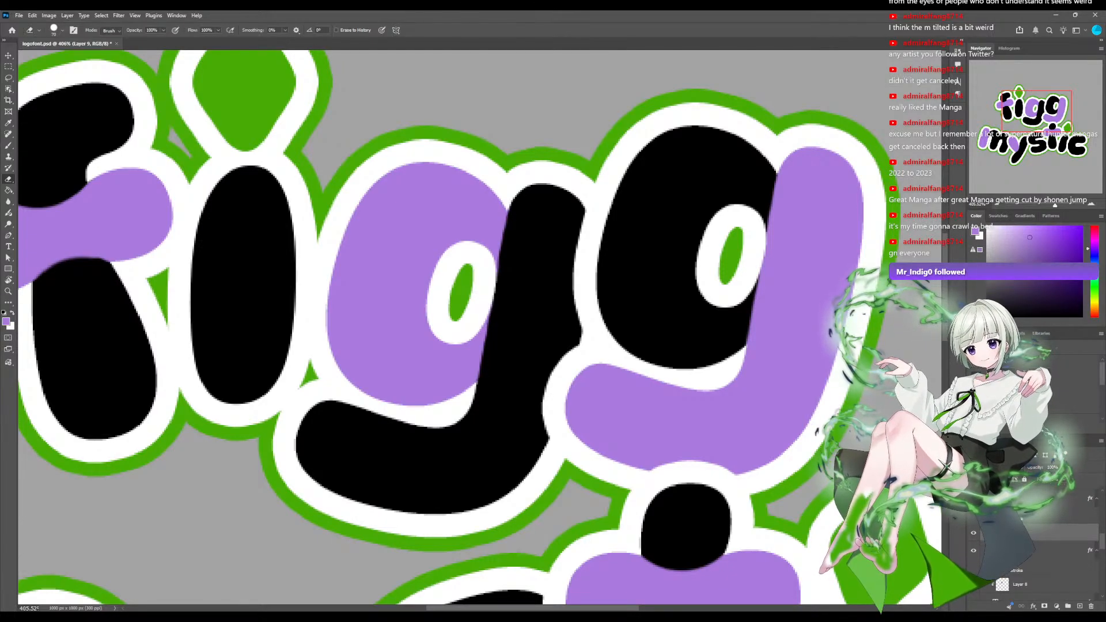
Save the logo document, view it at 100%, and undo the last edit.
key("s")
key("ctrl+s")
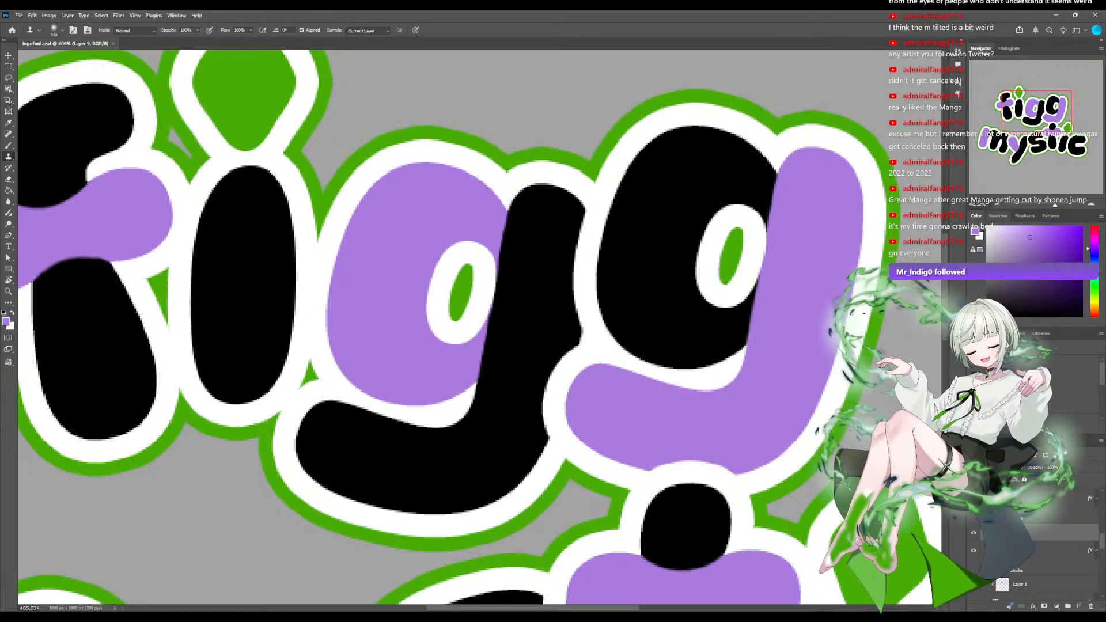
key("ctrl+1")
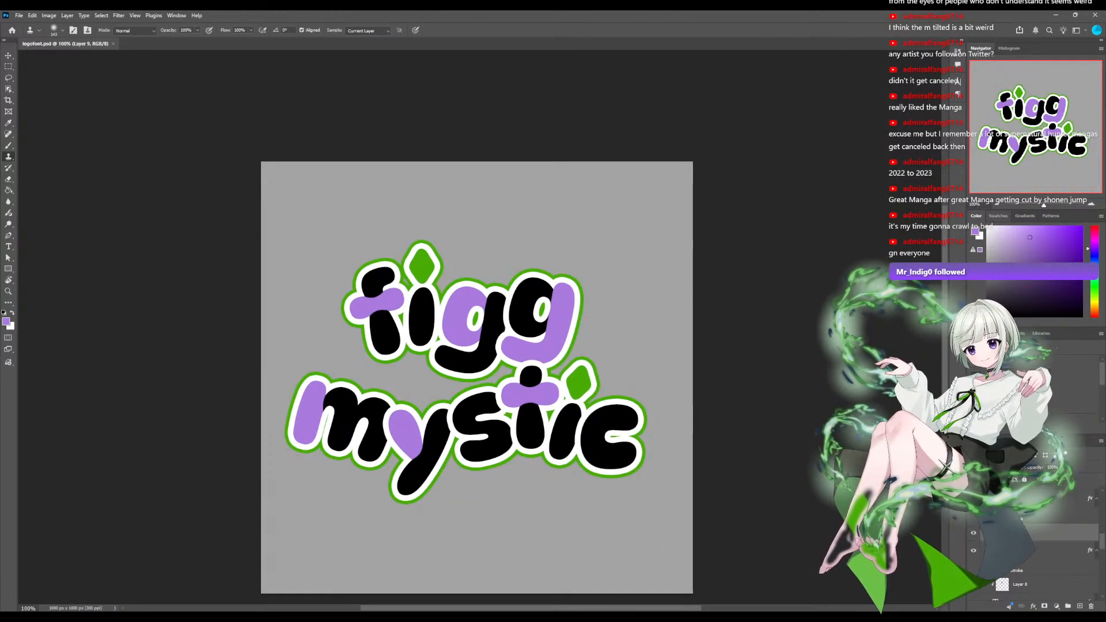
key("ctrl+z")
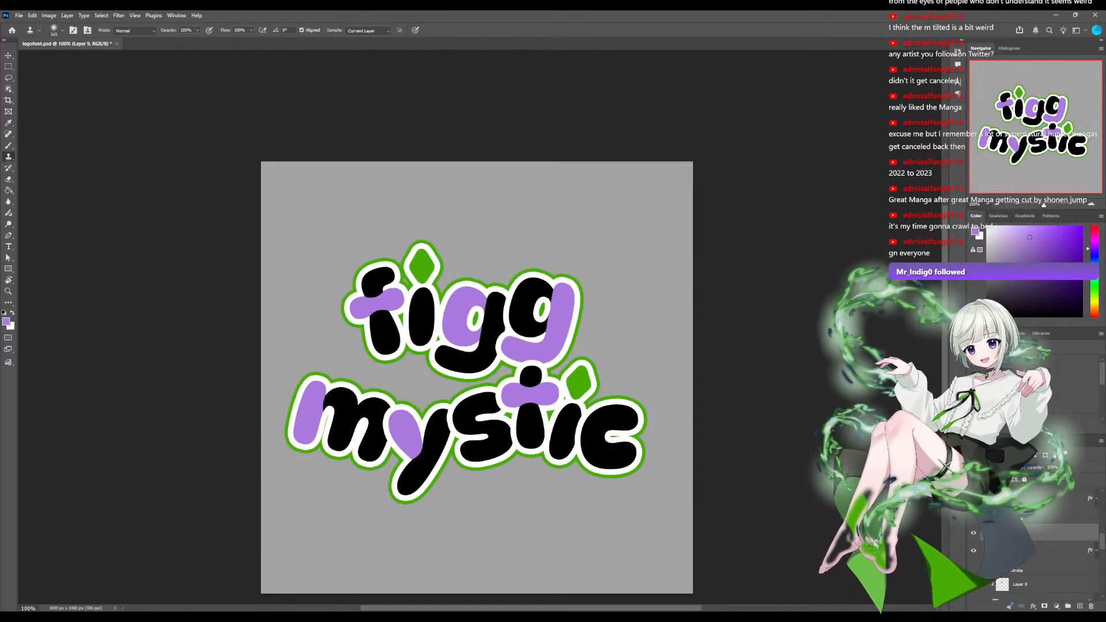
On Layer 5, extend the purple of the m's first stem into the start of its black arch with the Brush.
scroll(1035, 544, "down", 3)
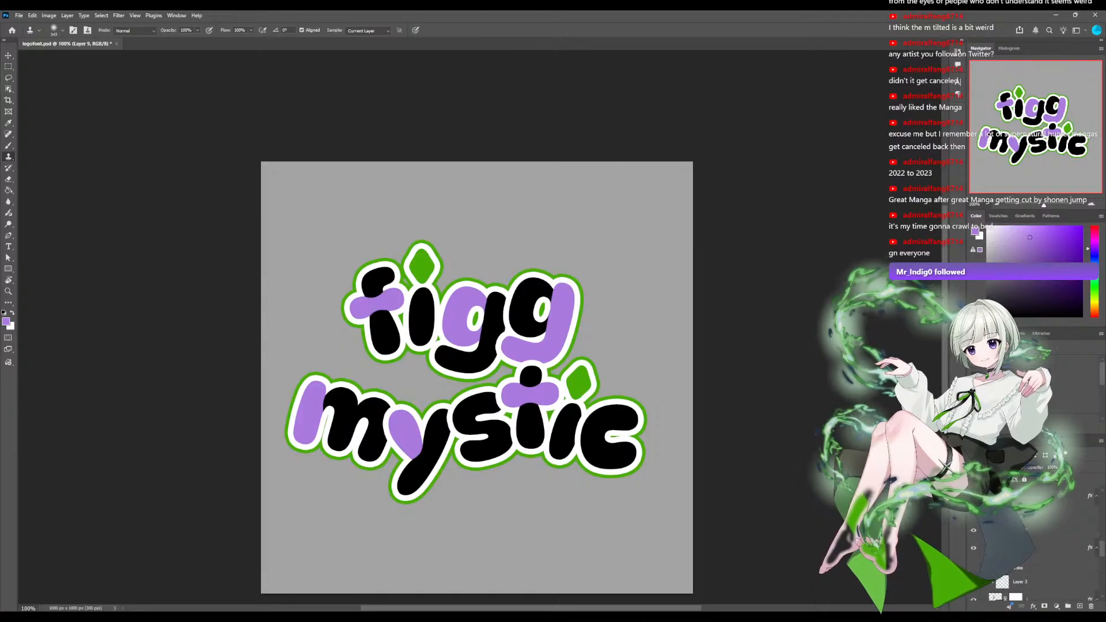
scroll(1034, 544, "down", 2)
scroll(1034, 544, "up", 2)
scroll(1034, 544, "down", 2)
scroll(1034, 544, "up", 4)
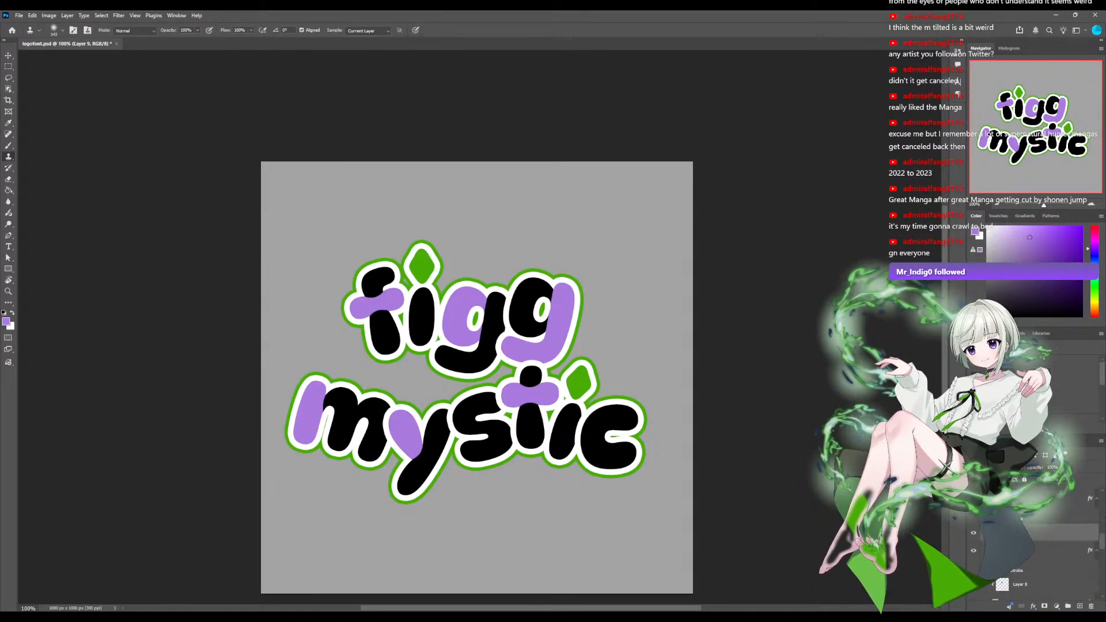
scroll(1034, 544, "up", 4)
left_click(1037, 562)
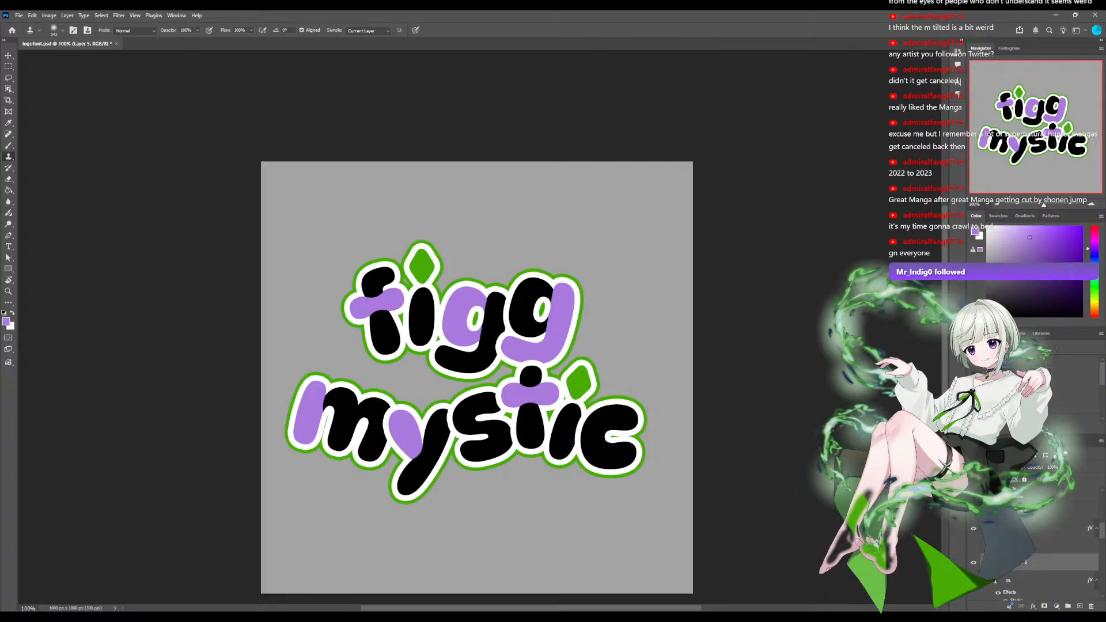
left_click_drag(1044, 206, 1052, 205)
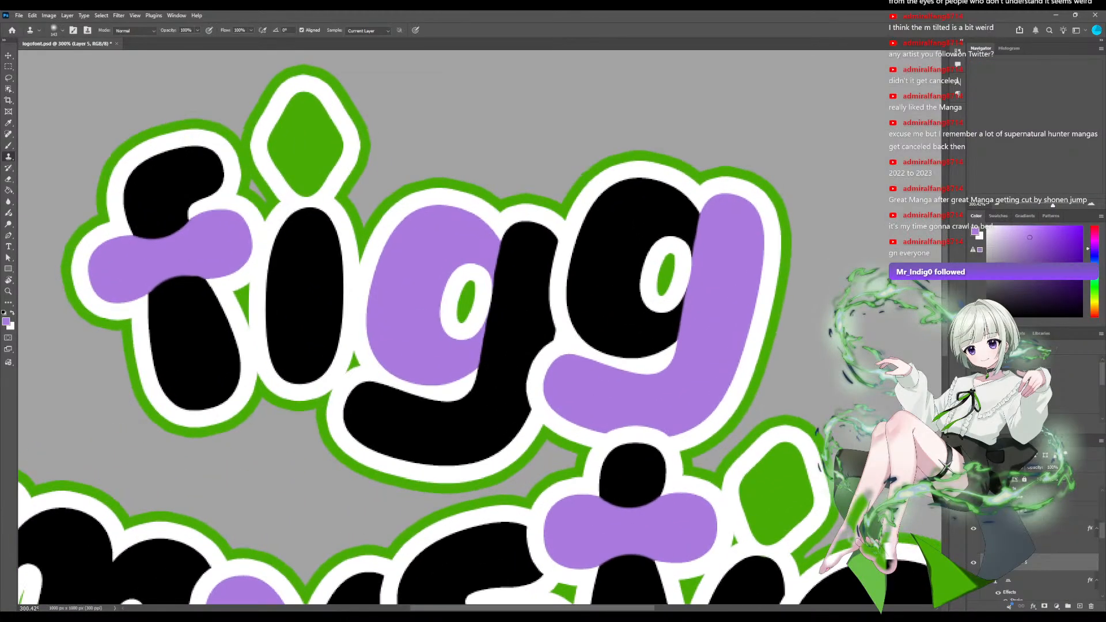
left_click_drag(1035, 111, 1016, 133)
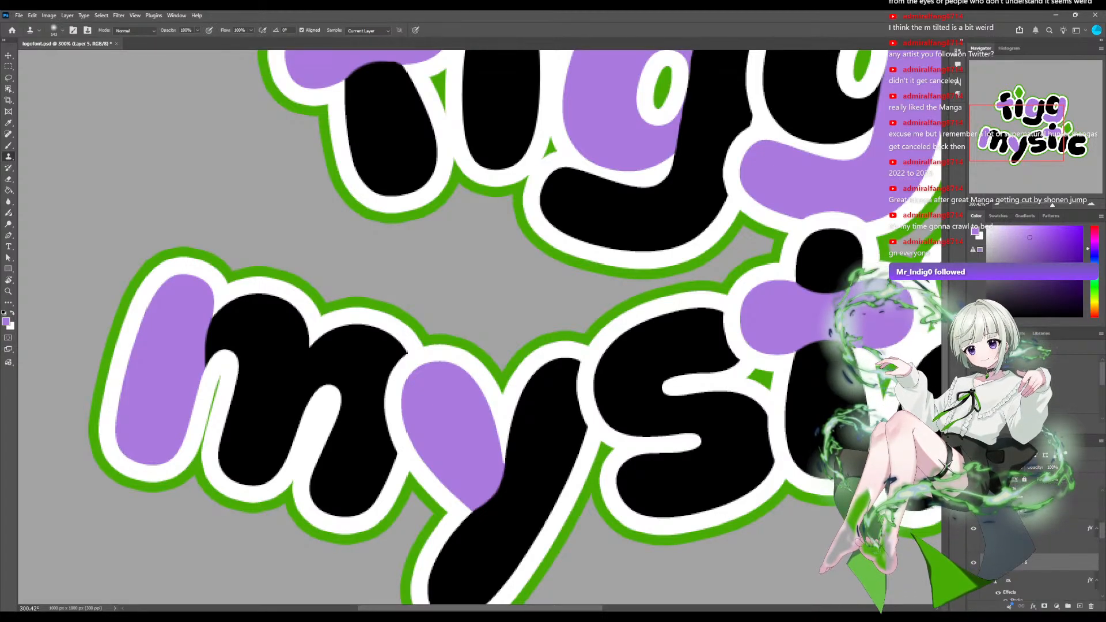
key("b")
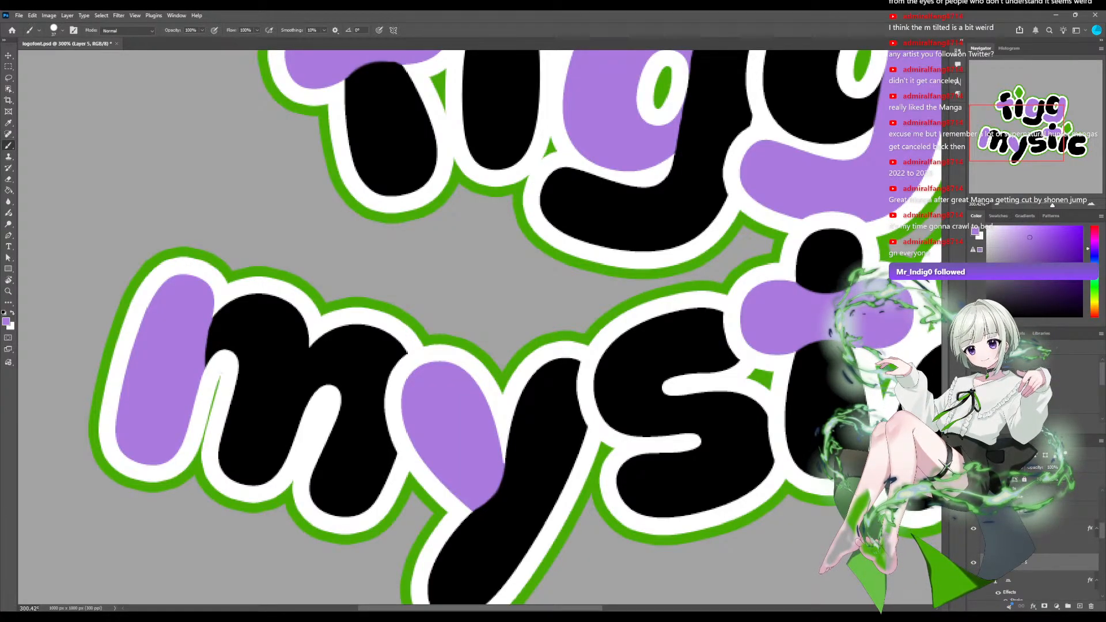
left_click_drag(182, 314, 175, 353)
left_click(204, 377)
left_click(208, 376)
left_click(219, 346)
left_click(225, 350)
left_click(194, 352)
Round the edge between the m's purple stem and black arch with a smaller Eraser, and save the document.
key("e")
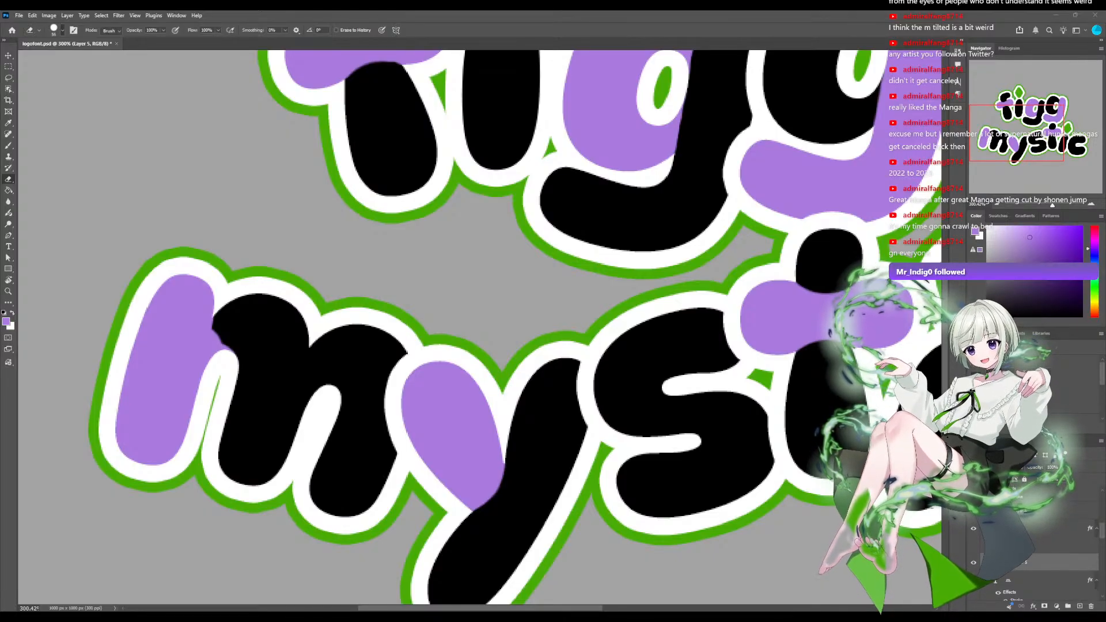
left_click_drag(260, 324, 257, 335)
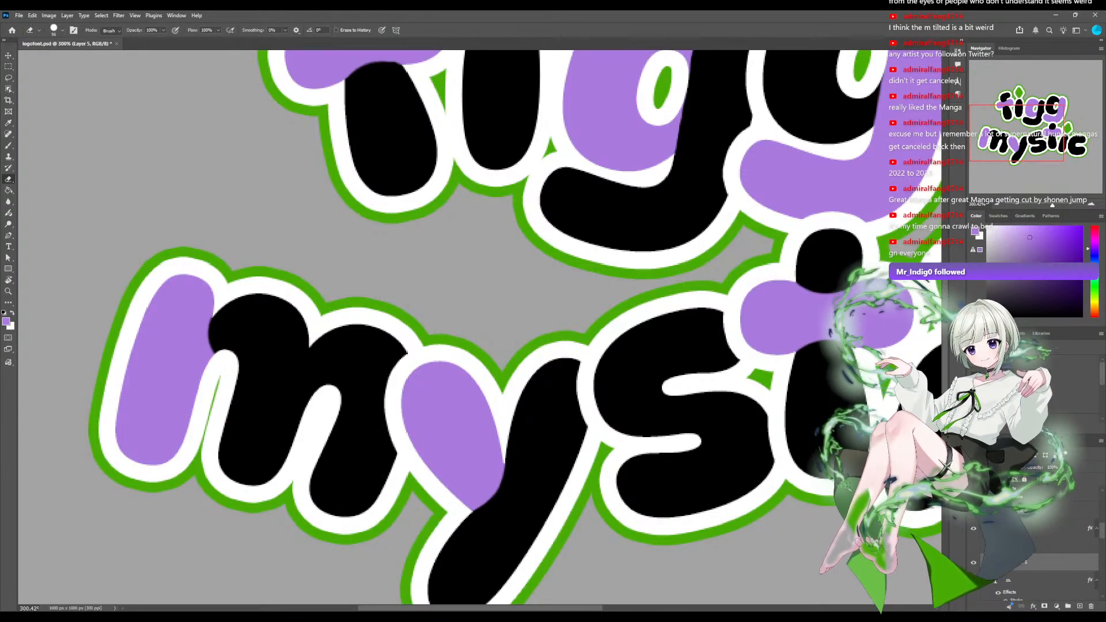
left_click_drag(212, 325, 225, 349)
key("bracketleft")
key("bracketleft")
key("bracketleft")
left_click_drag(224, 323, 228, 337)
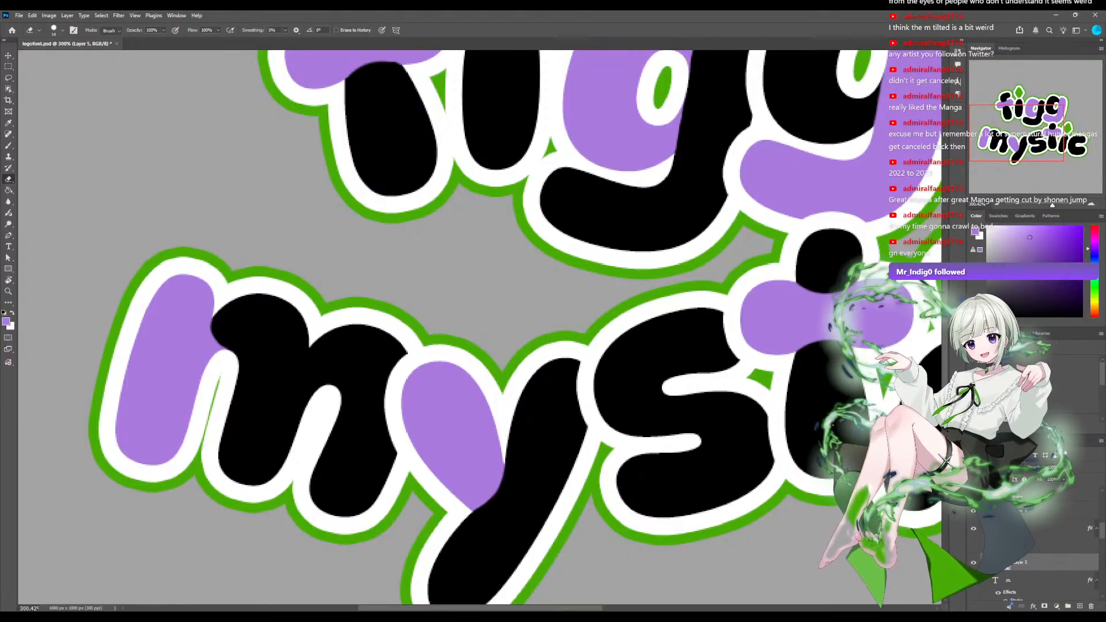
left_click_drag(229, 338, 223, 332)
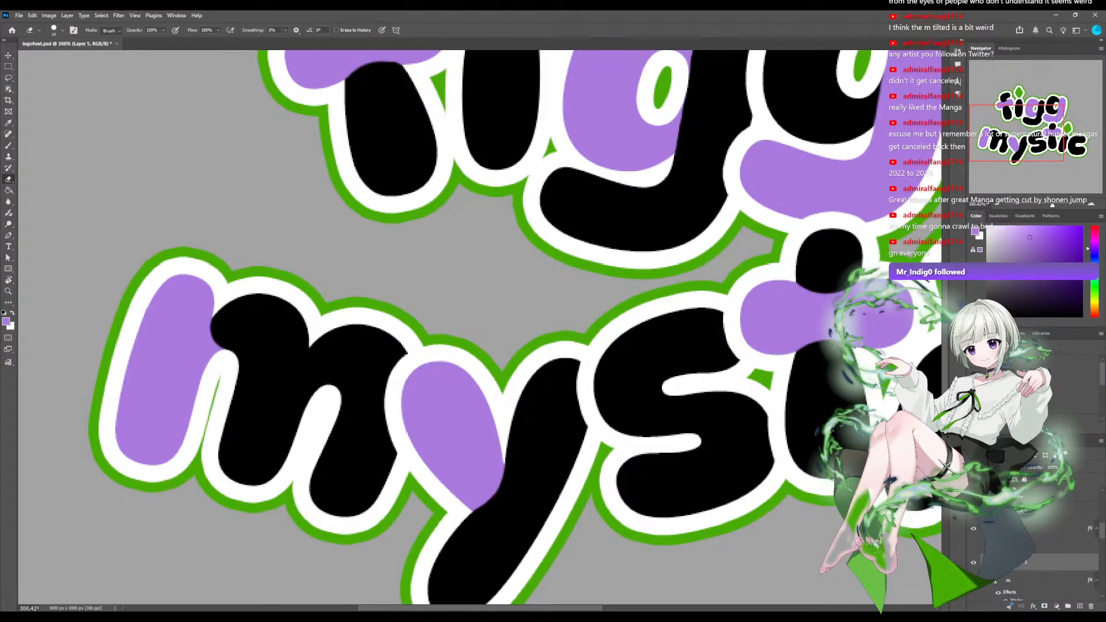
left_click_drag(1052, 205, 1044, 205)
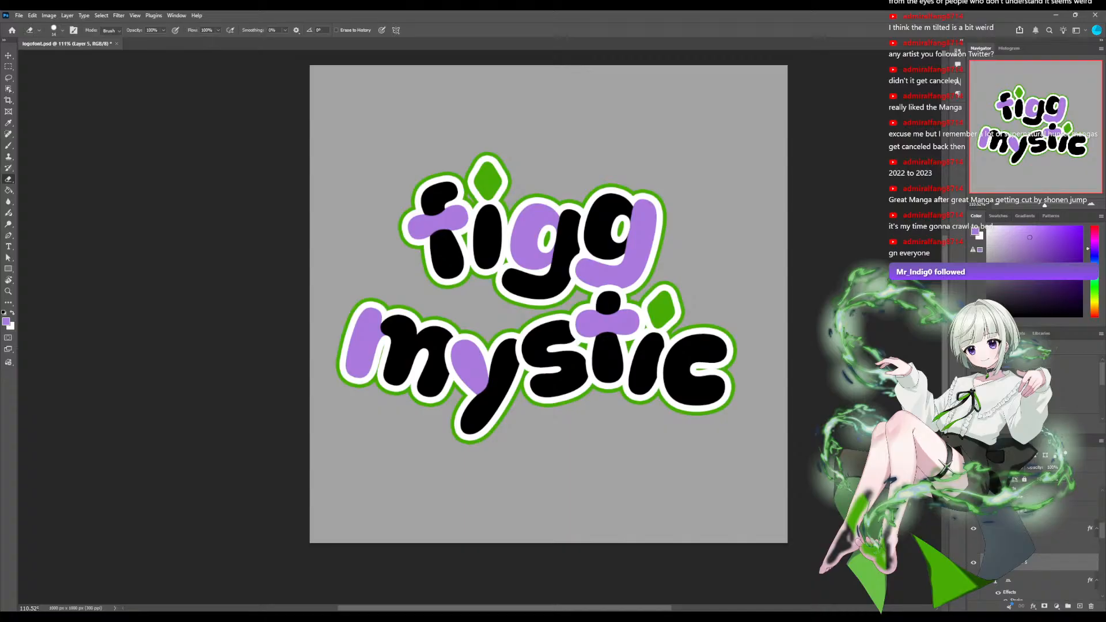
key("ctrl+s")
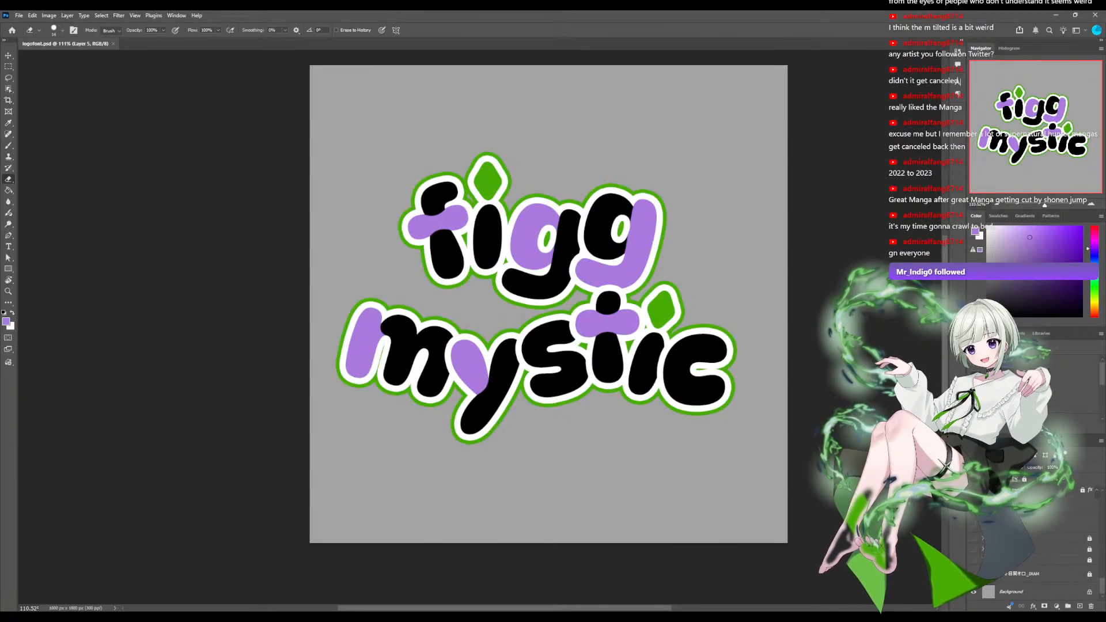
Hide the Background layer to check the logo on transparency, and show the gray background again.
left_click(973, 591)
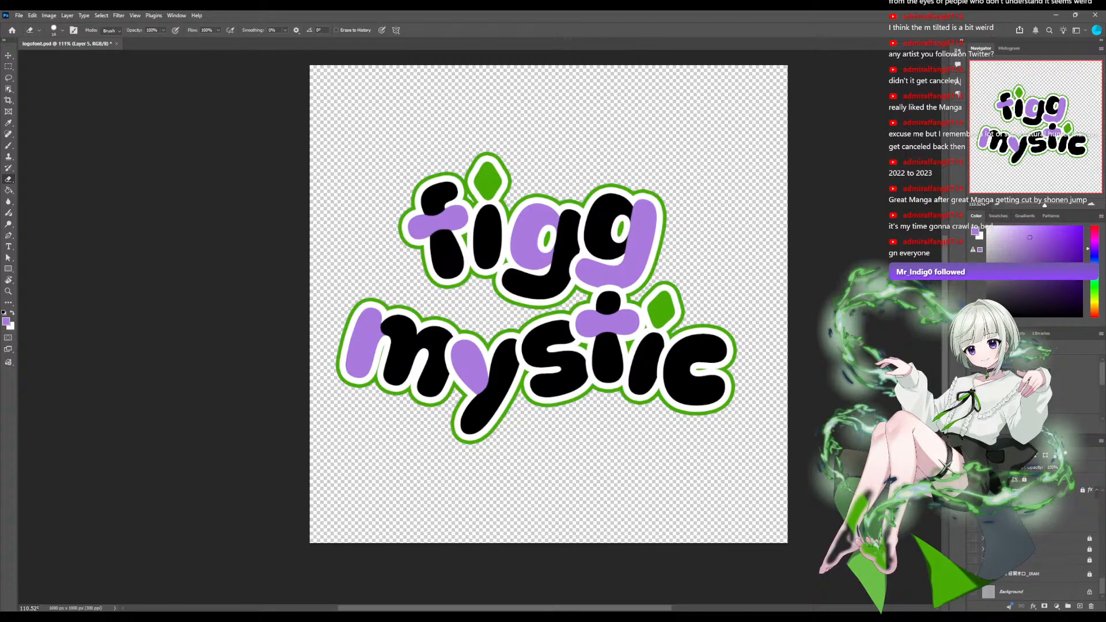
scroll(480, 328, "down", 4)
scroll(480, 327, "up", 3)
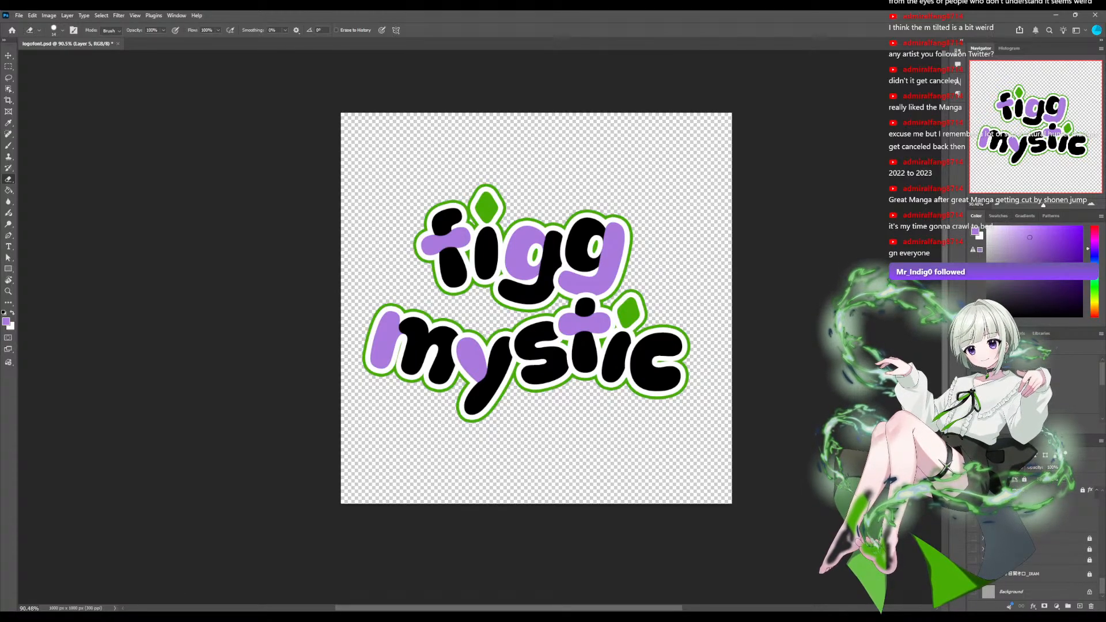
scroll(1037, 541, "up", 5)
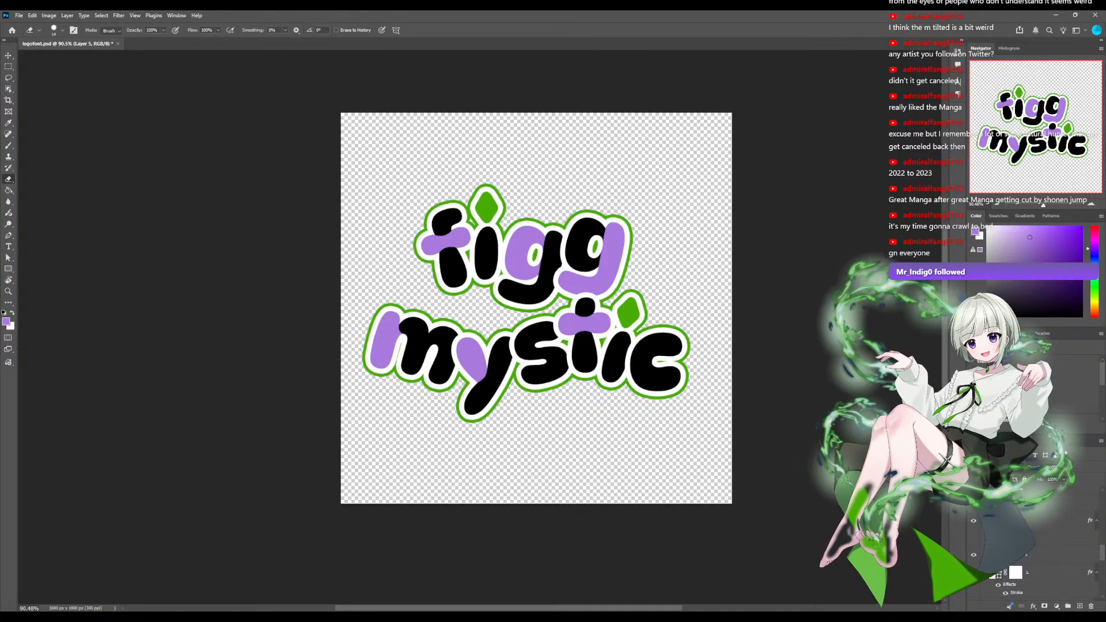
scroll(1036, 541, "down", 5)
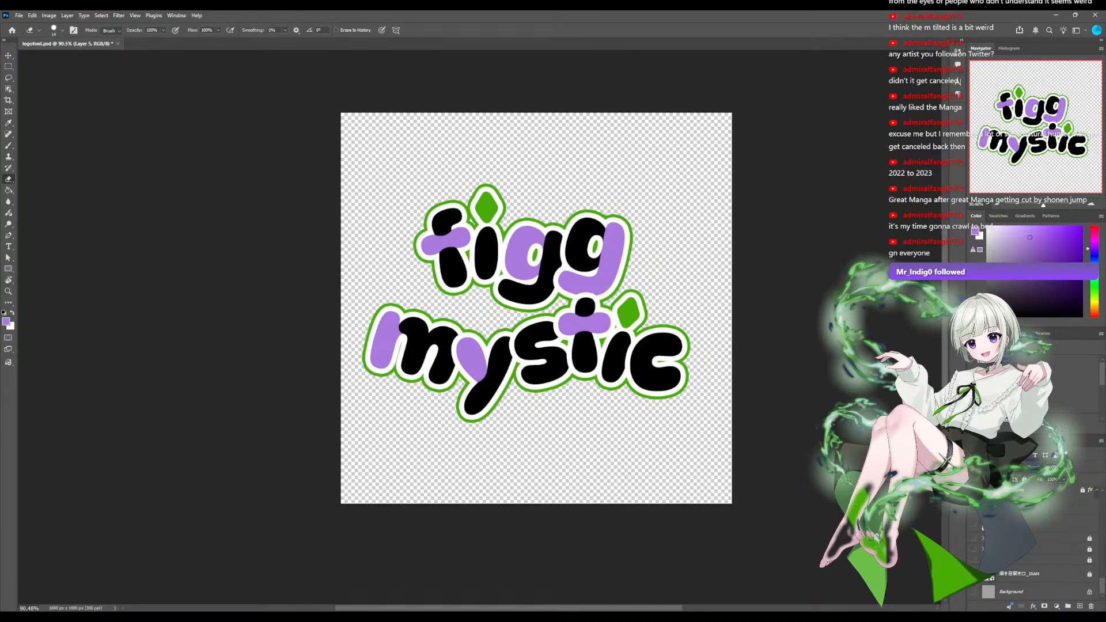
left_click(973, 592)
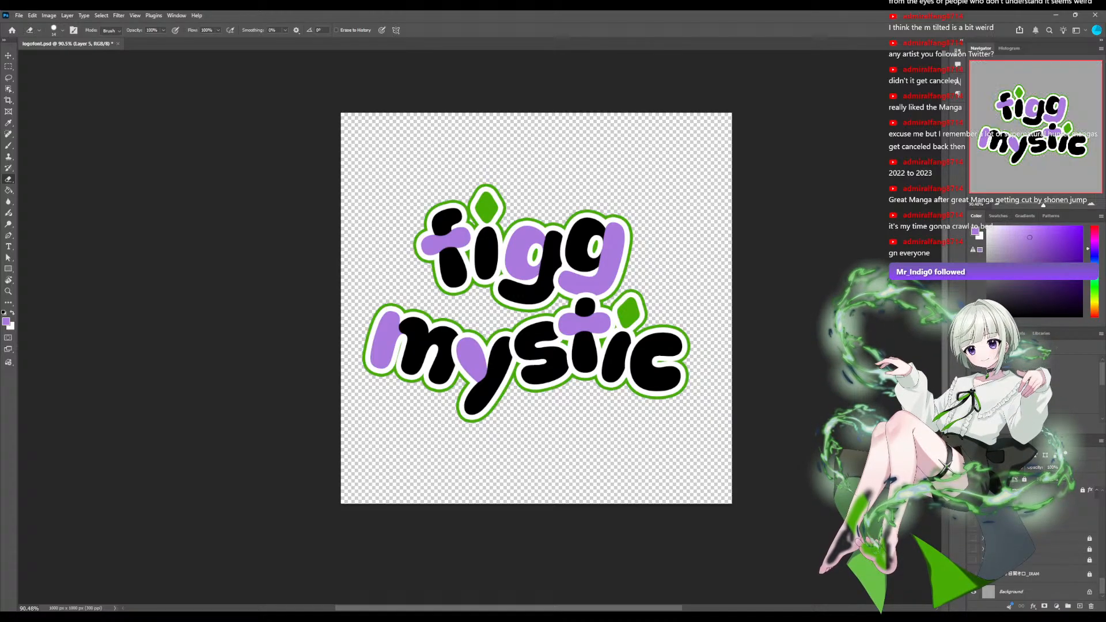
scroll(1031, 547, "up", 3)
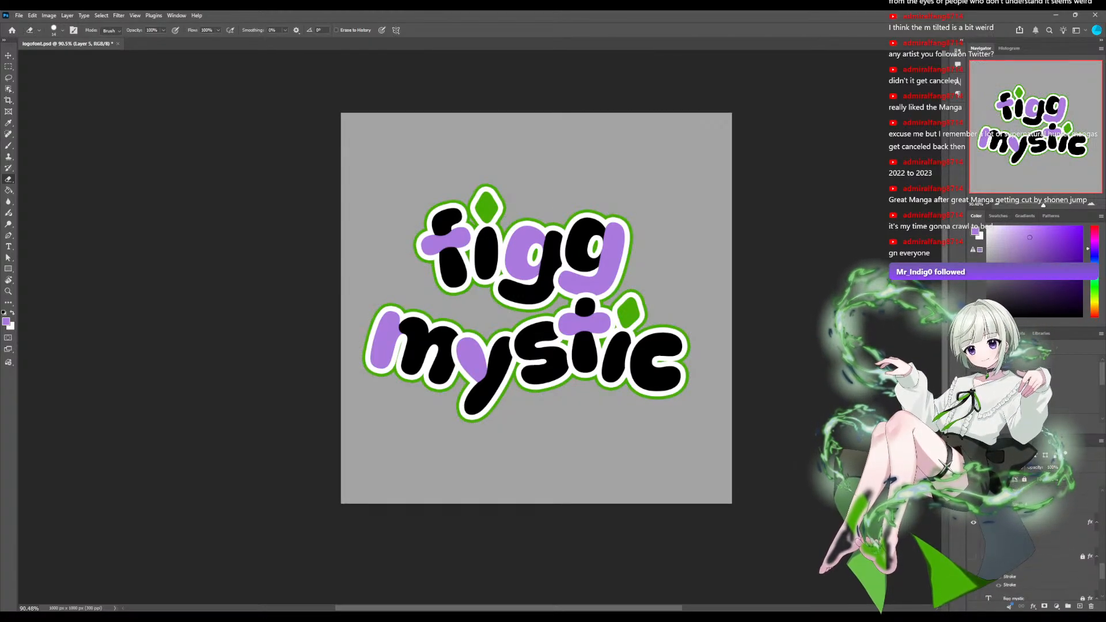
scroll(1030, 547, "down", 1)
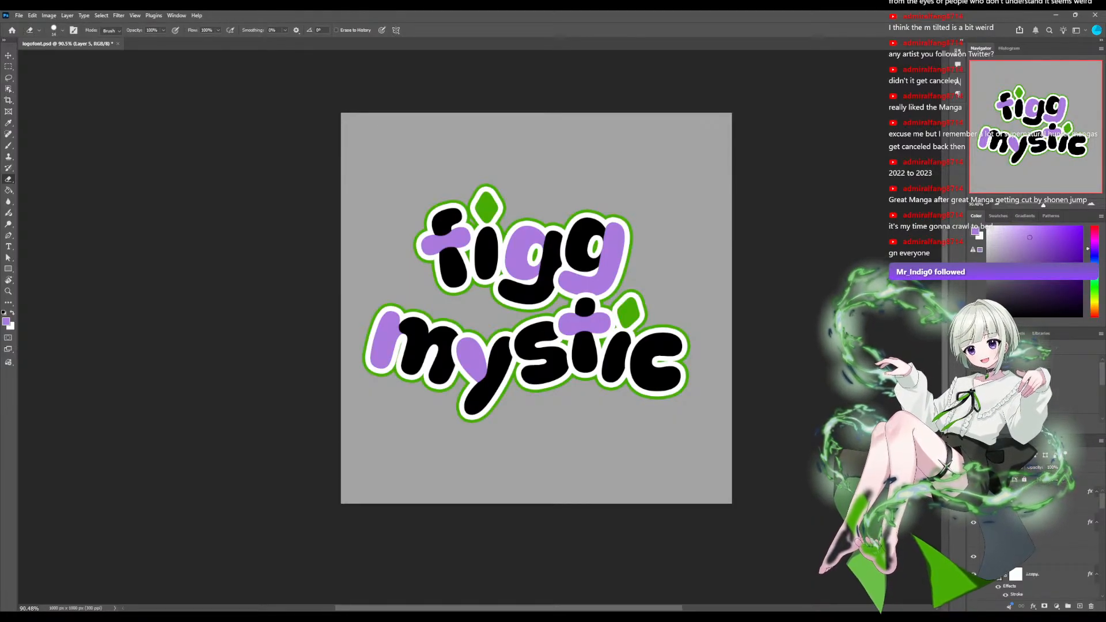
scroll(481, 326, "down", 4)
scroll(482, 326, "up", 5)
scroll(482, 327, "down", 1)
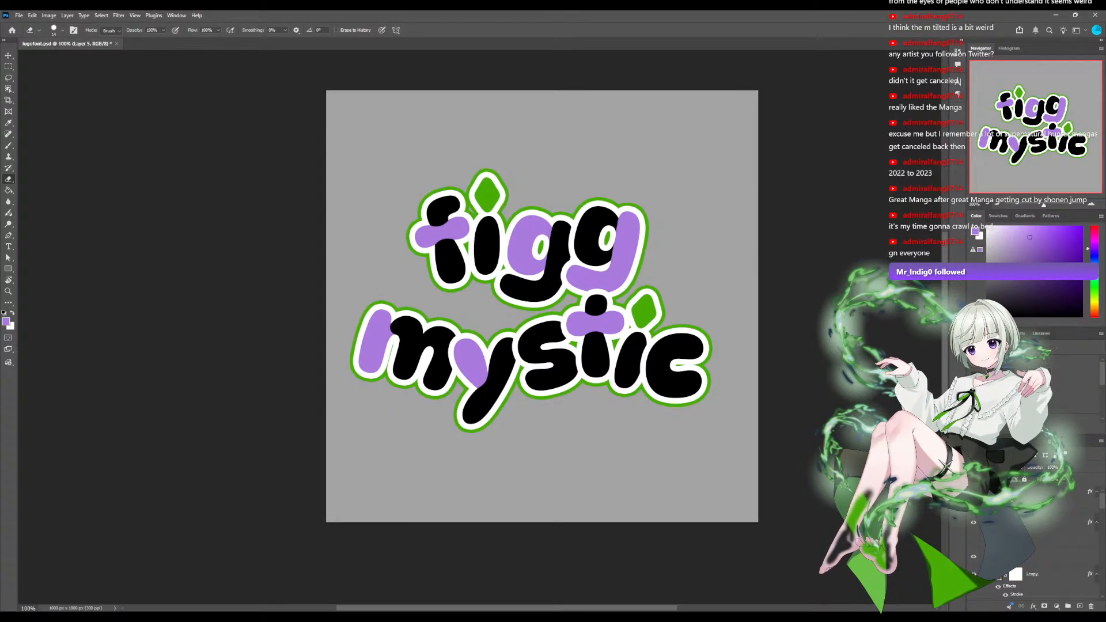
scroll(542, 323, "up", 3)
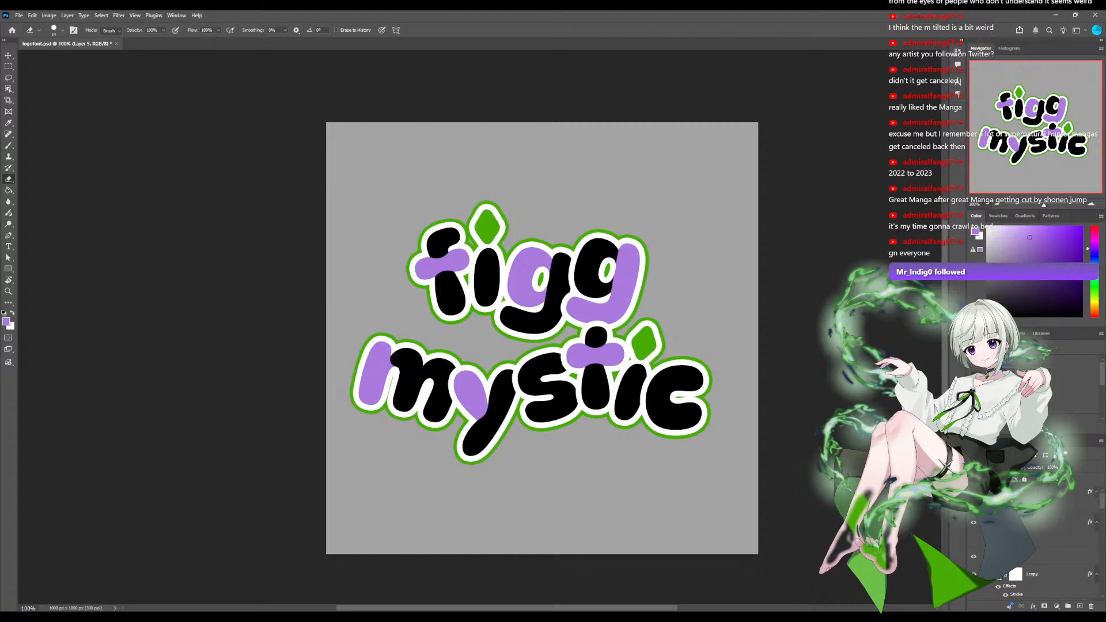
scroll(1037, 541, "down", 5)
scroll(1036, 553, "down", 3)
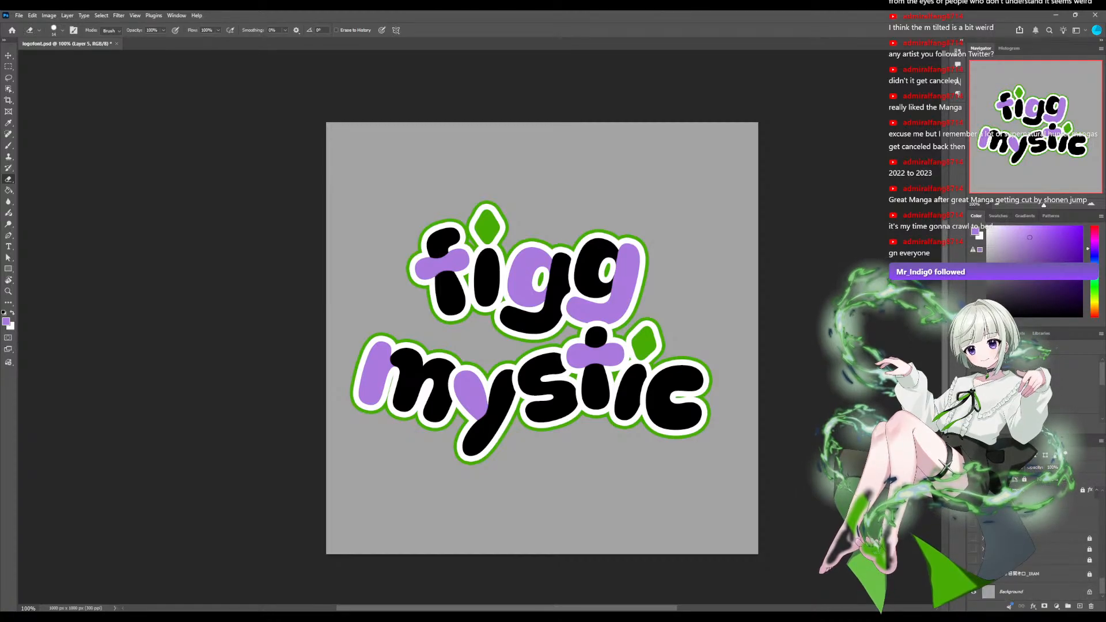
scroll(1037, 553, "up", 3)
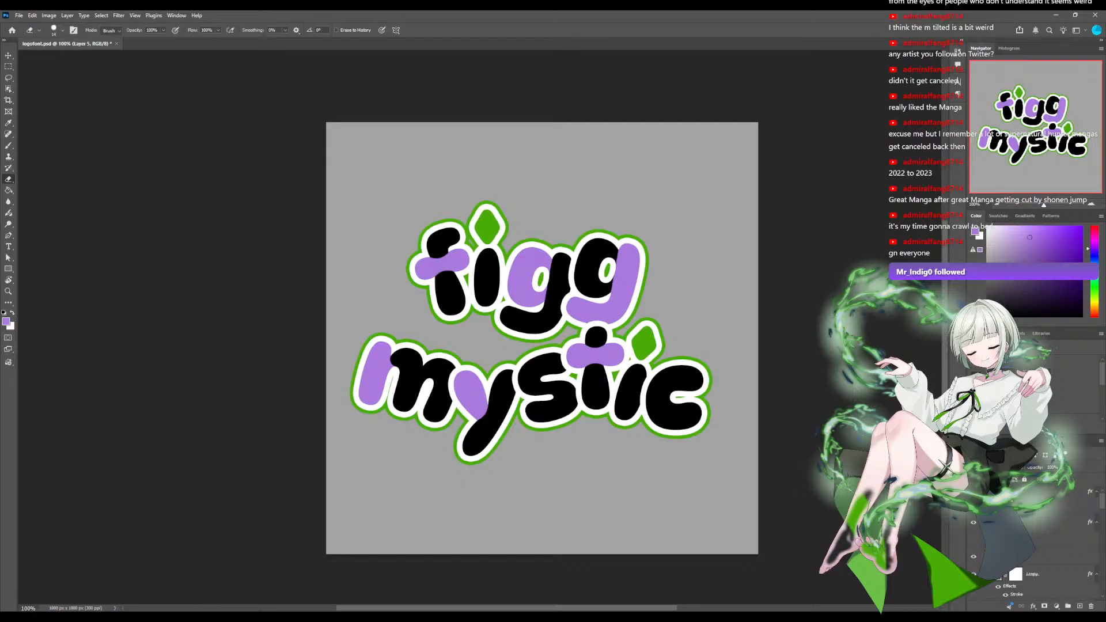
Add a new layer clipped above the layer of the letter c, and choose the Brush tool for it.
left_click_drag(1043, 205, 1045, 205)
left_click_drag(1025, 125, 1028, 129)
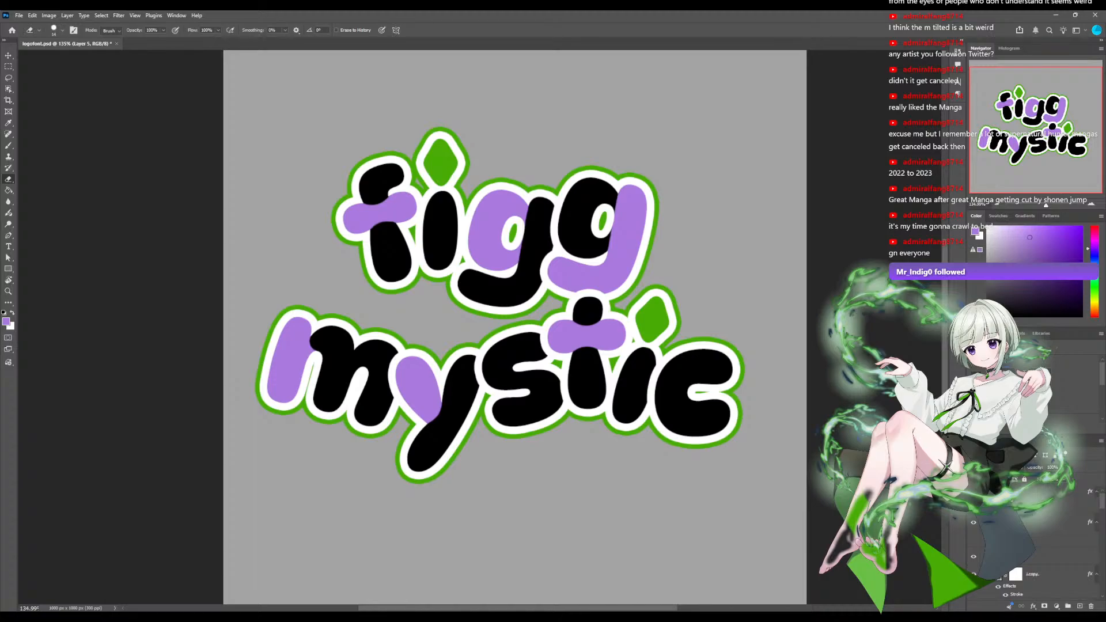
left_click(1055, 522)
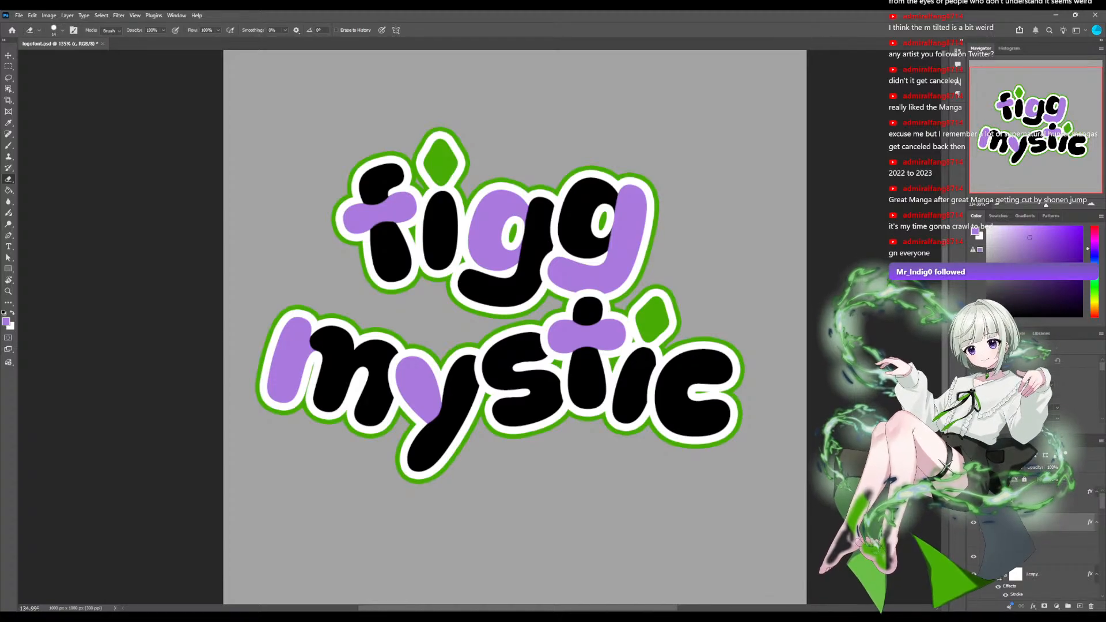
left_click(1079, 605)
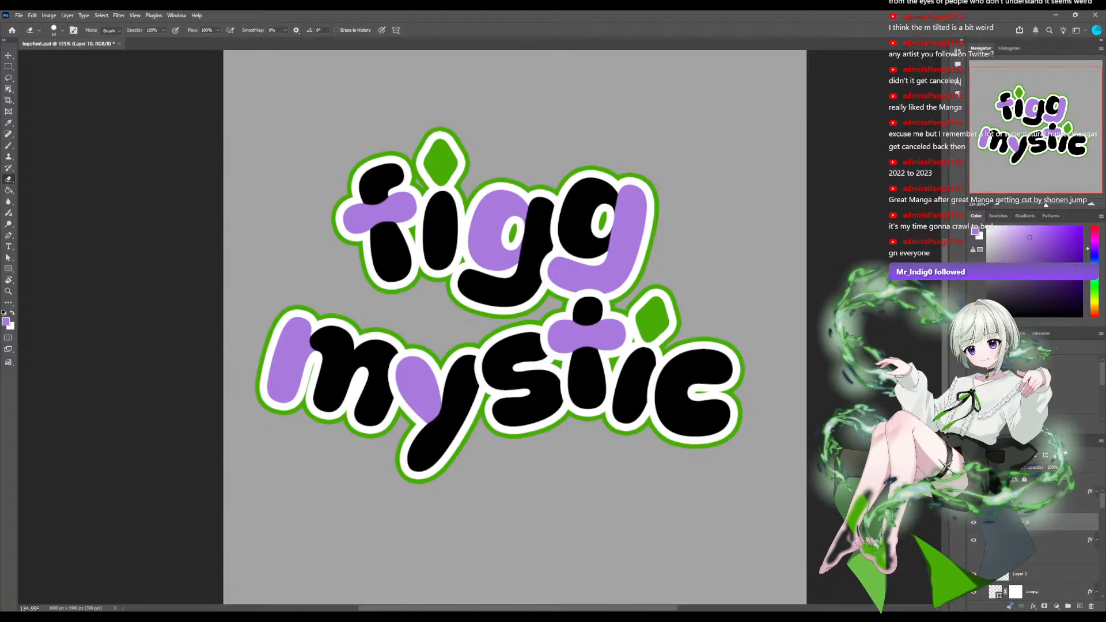
scroll(619, 390, "up", 5)
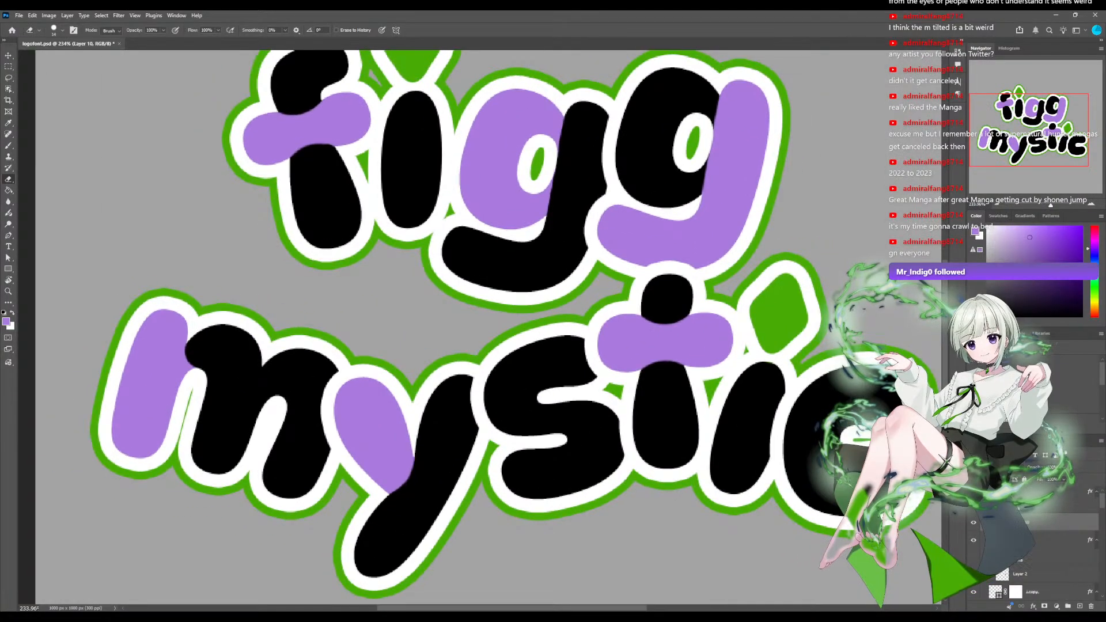
scroll(480, 327, "down", 1)
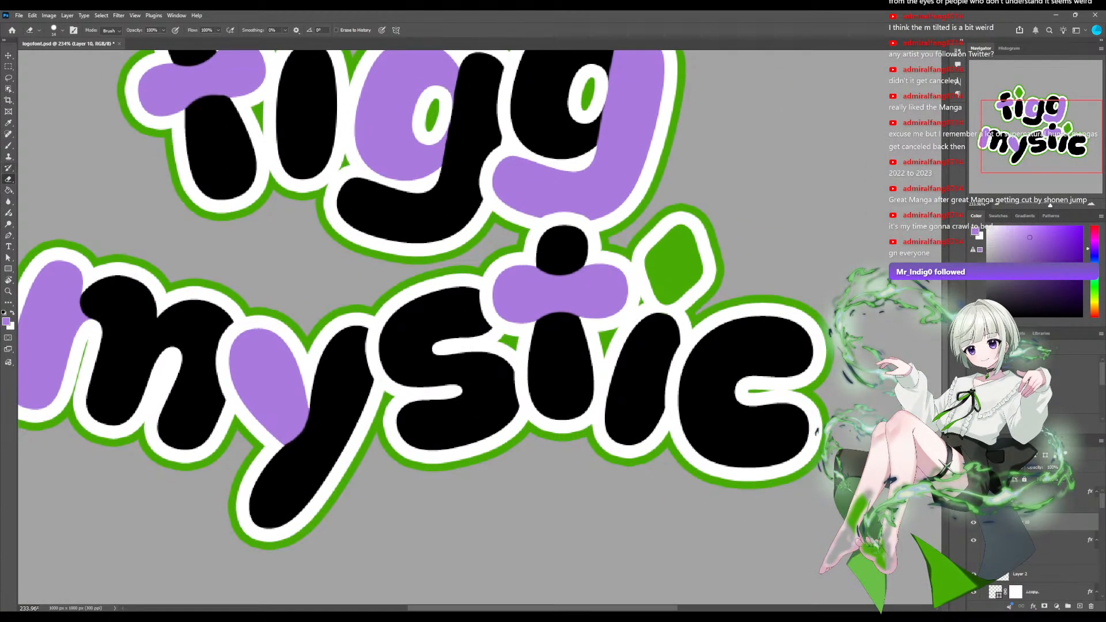
left_click(8, 146)
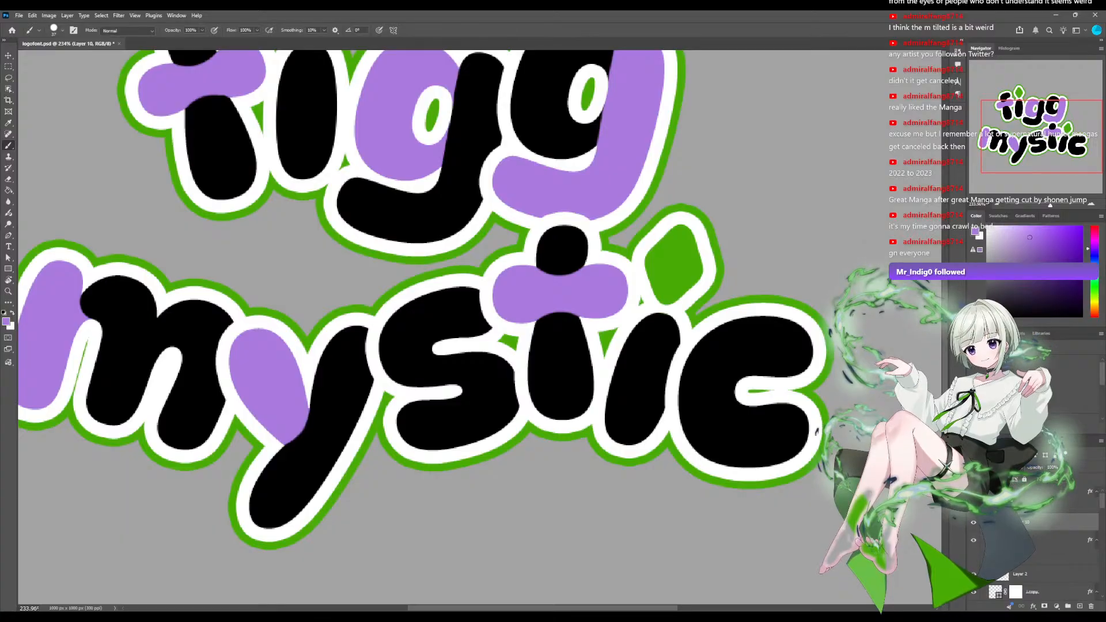
Try painting purple tips on the lower and upper ends of the c, and undo both strokes.
mouse_move(813, 406)
left_mouse_down()
mouse_move(774, 426)
mouse_move(796, 442)
left_mouse_up()
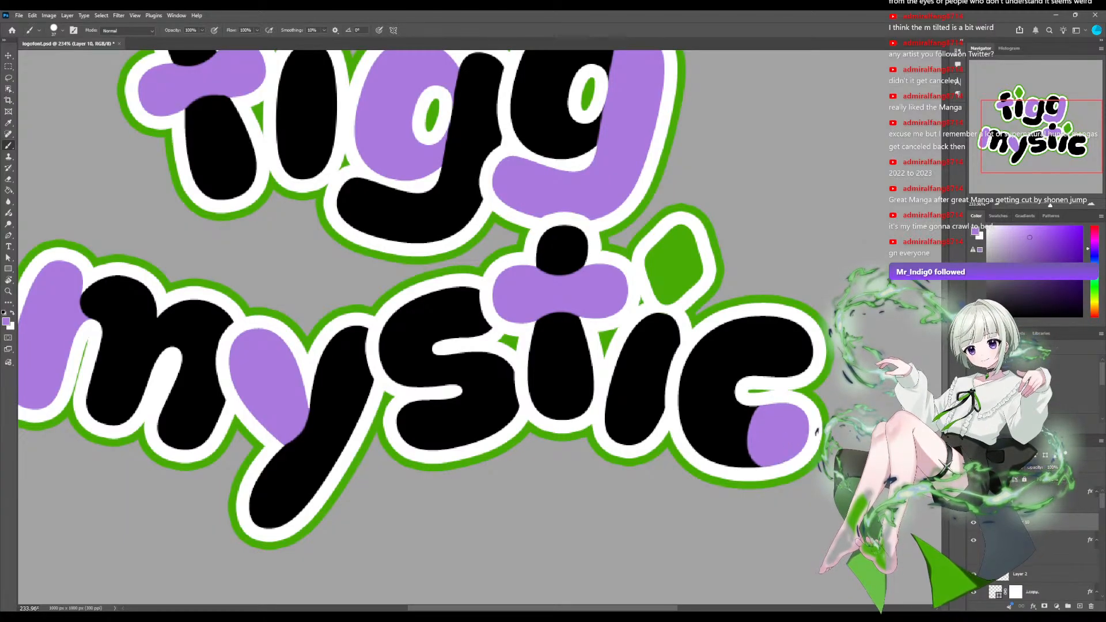
mouse_move(811, 328)
left_mouse_down()
mouse_move(792, 329)
mouse_move(763, 370)
left_mouse_up()
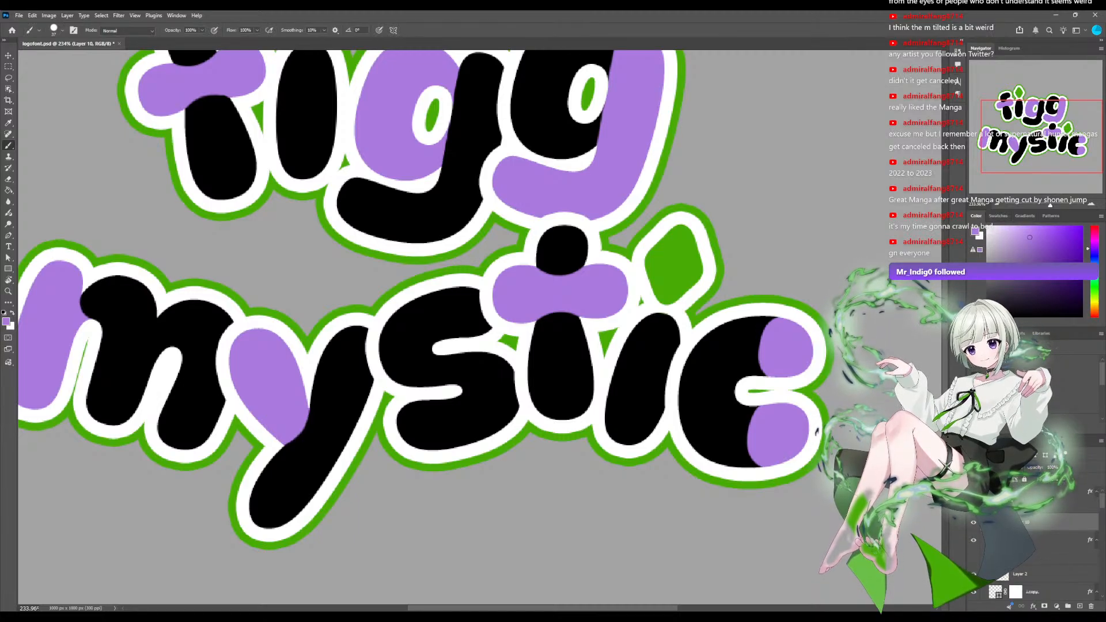
key("ctrl+z")
key("ctrl+z")
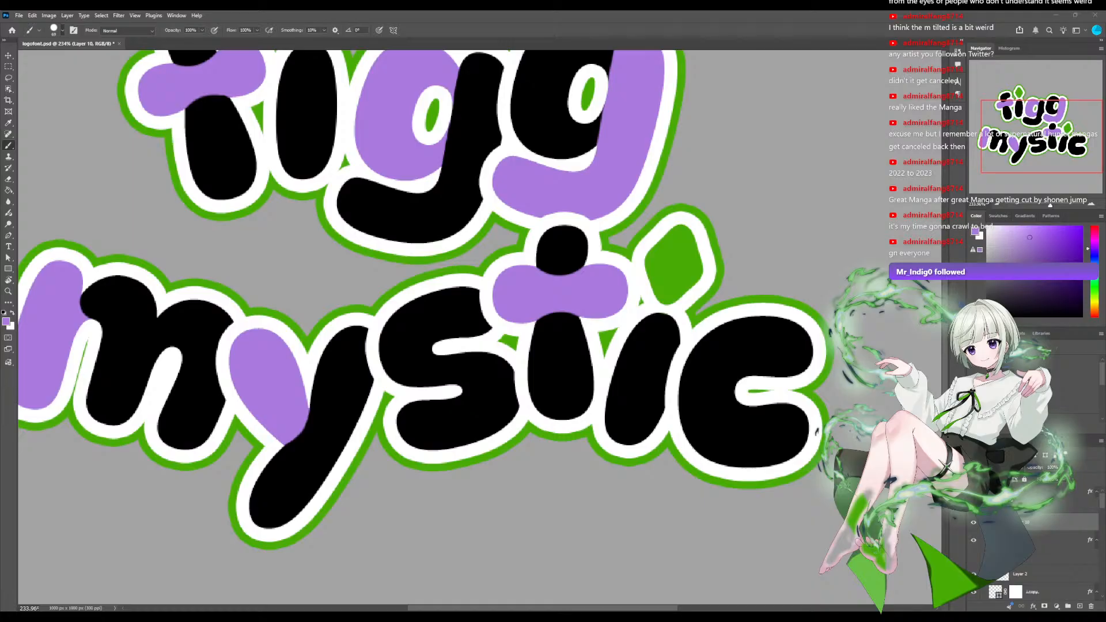
Paint round purple tips on both open ends of the c with a larger Brush, and save the document.
left_click(787, 432)
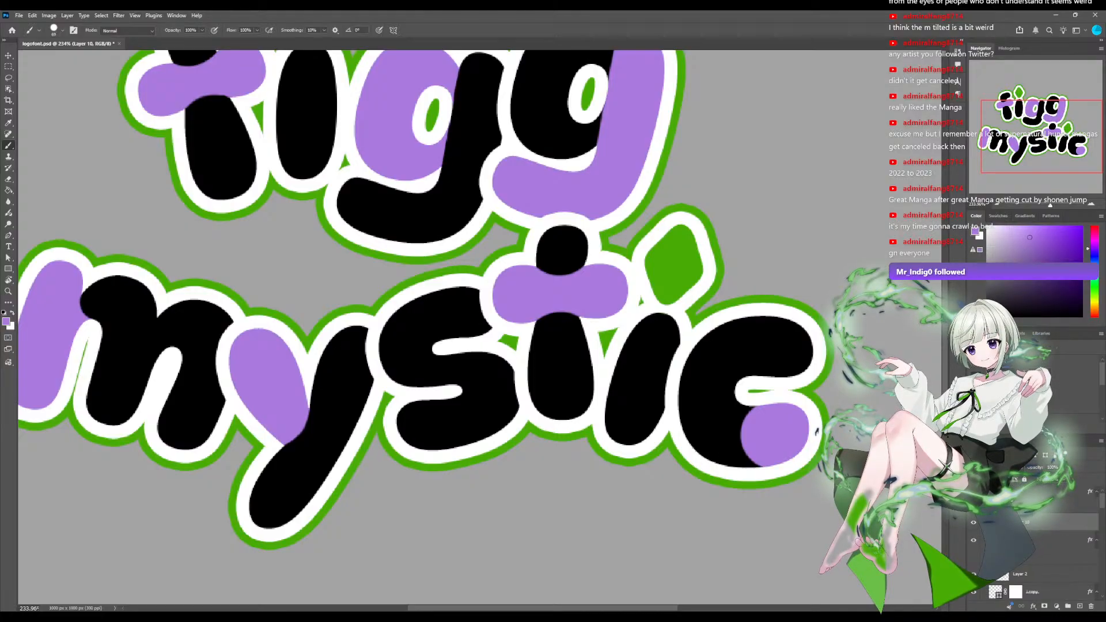
left_click(790, 347)
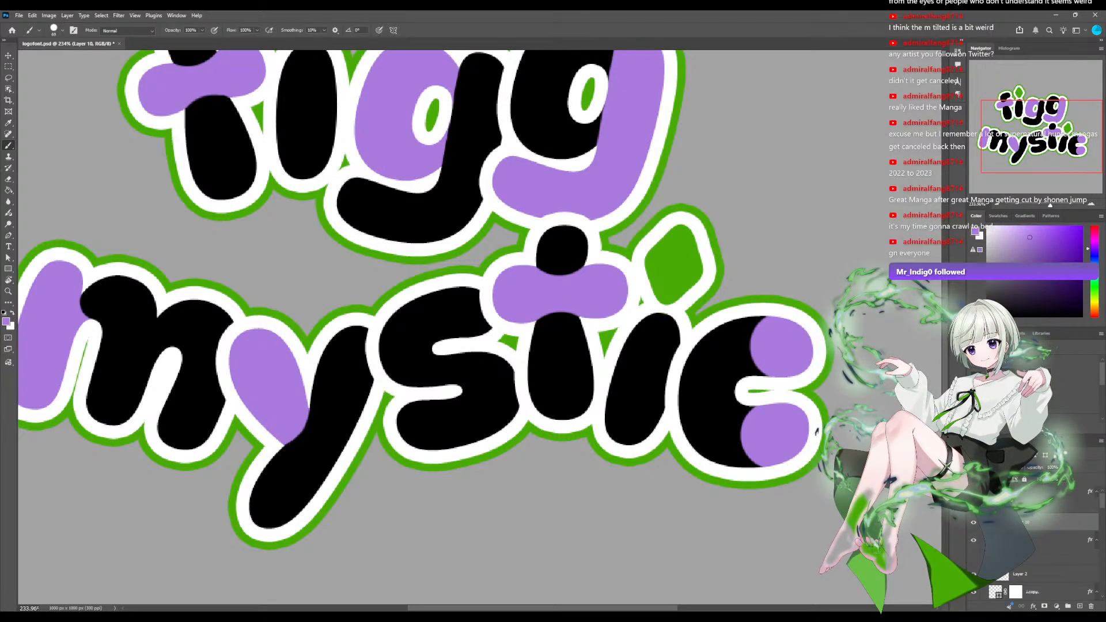
scroll(479, 327, "down", 6)
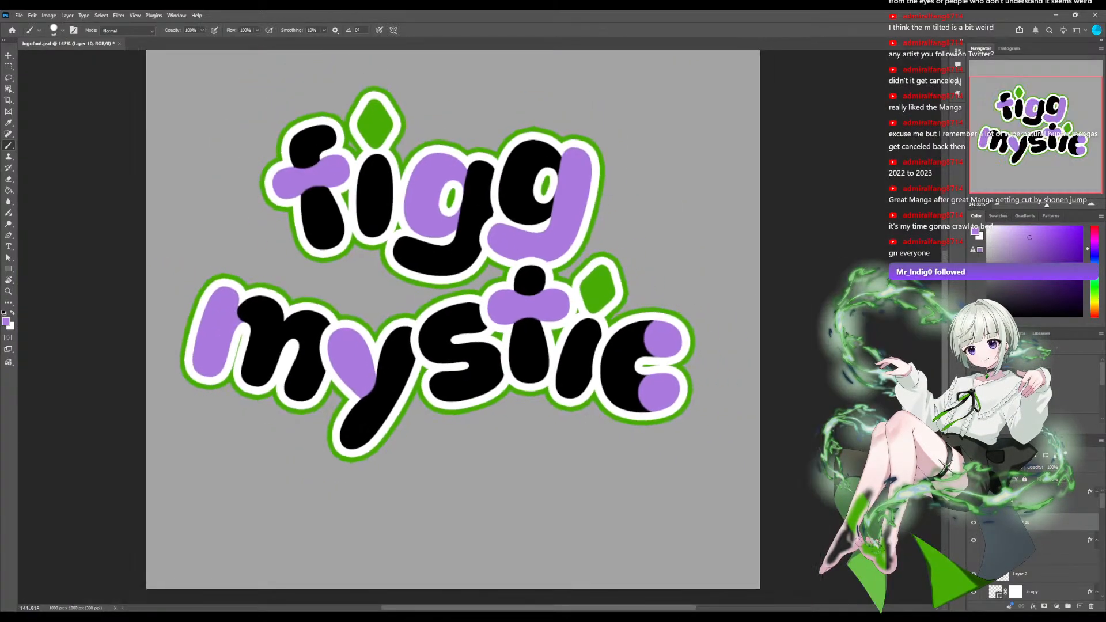
scroll(479, 327, "down", 1)
left_click_drag(479, 327, 517, 377)
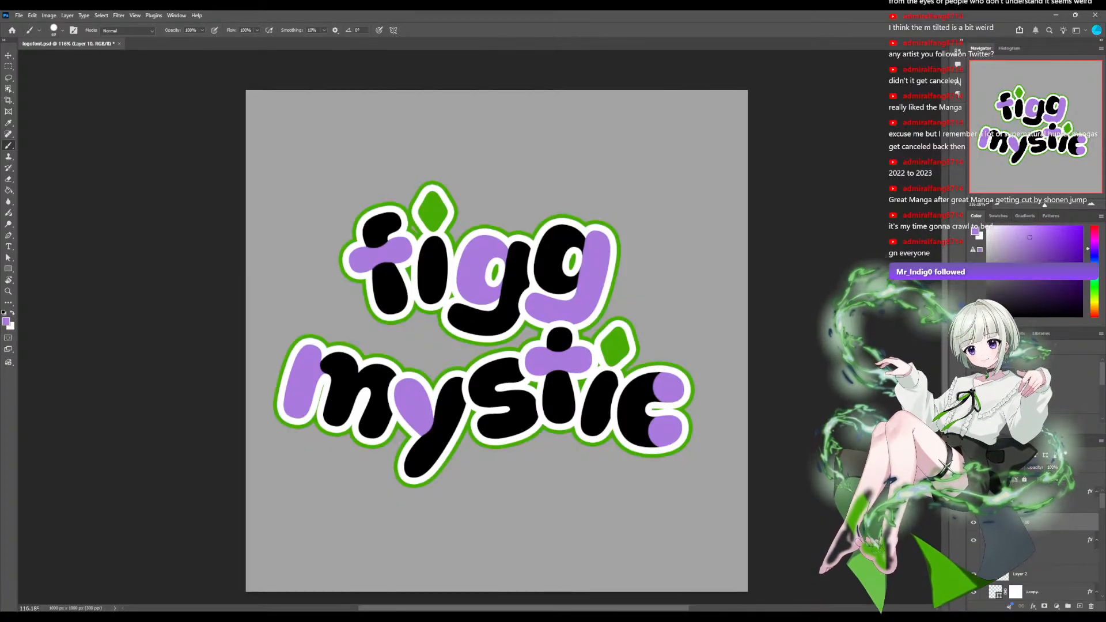
key("ctrl+s")
scroll(479, 327, "down", 8)
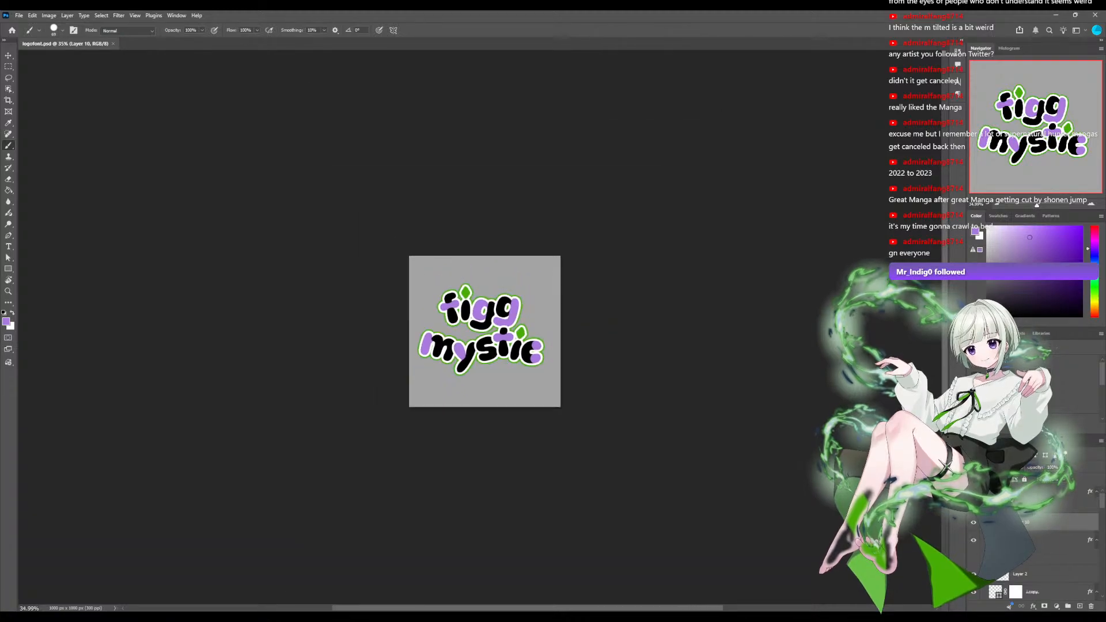
scroll(479, 327, "up", 6)
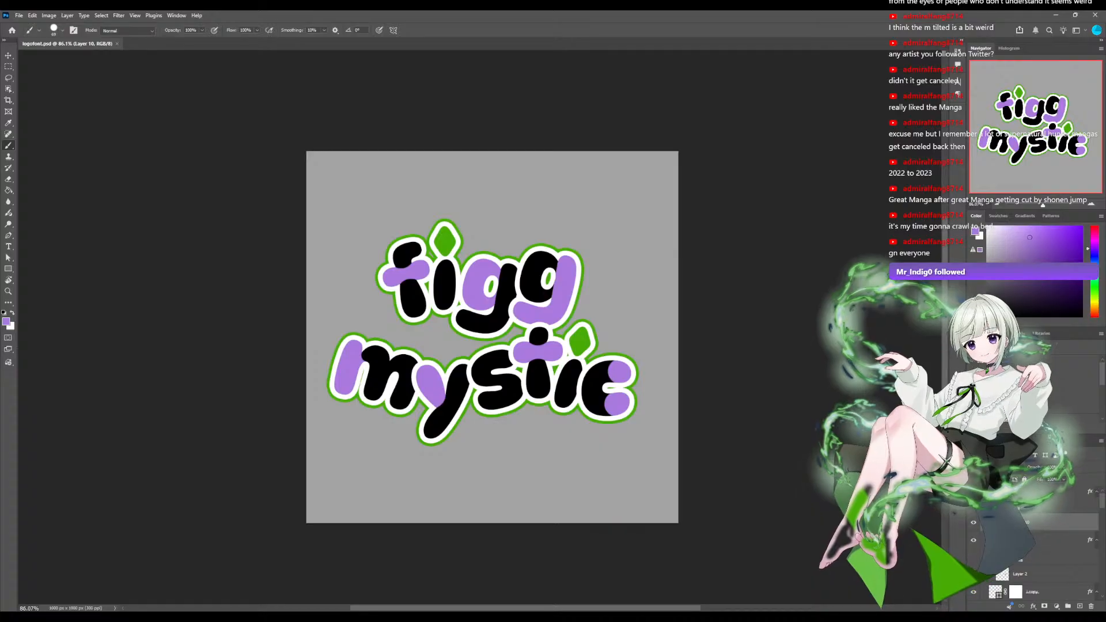
Try to move the letters group with the Move tool, and undo the shift of the f.
left_click(1033, 491)
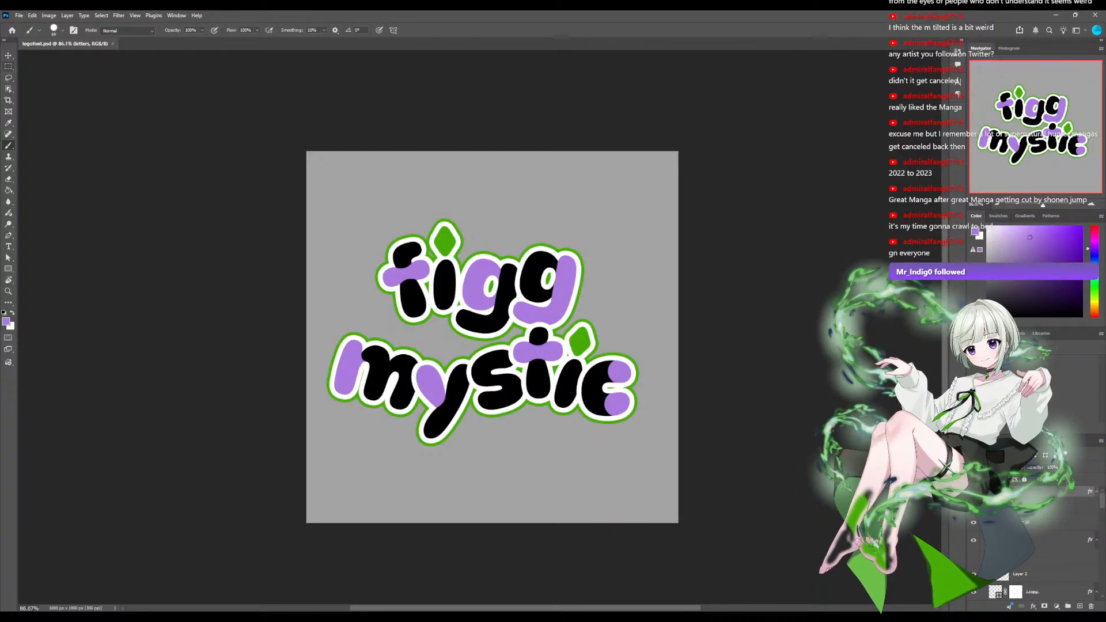
key("v")
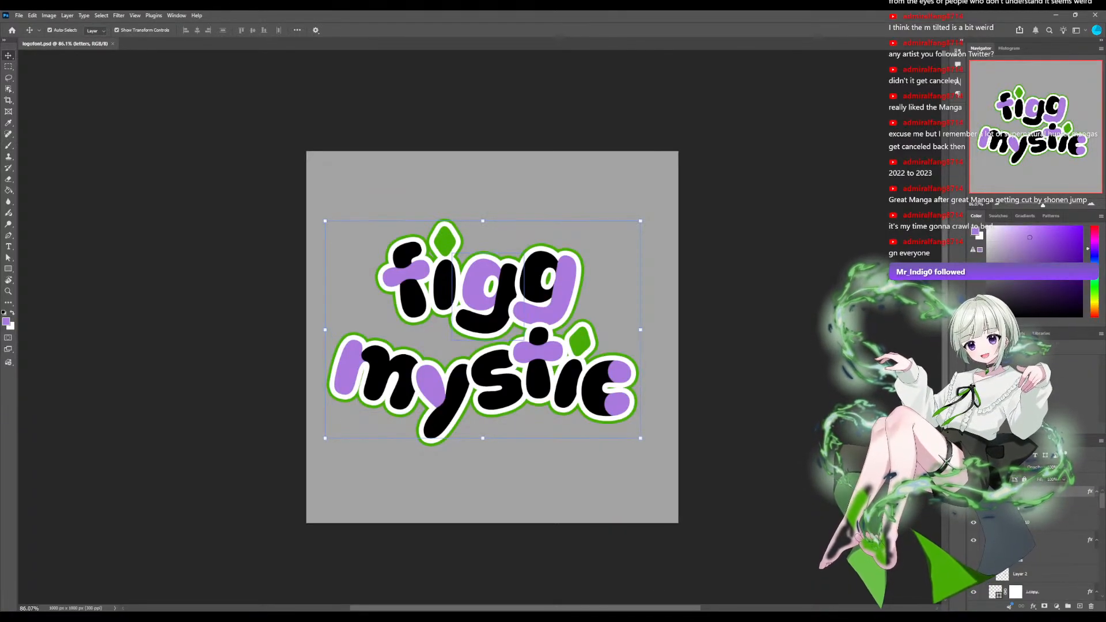
left_click_drag(412, 285, 444, 289)
key("ctrl+z")
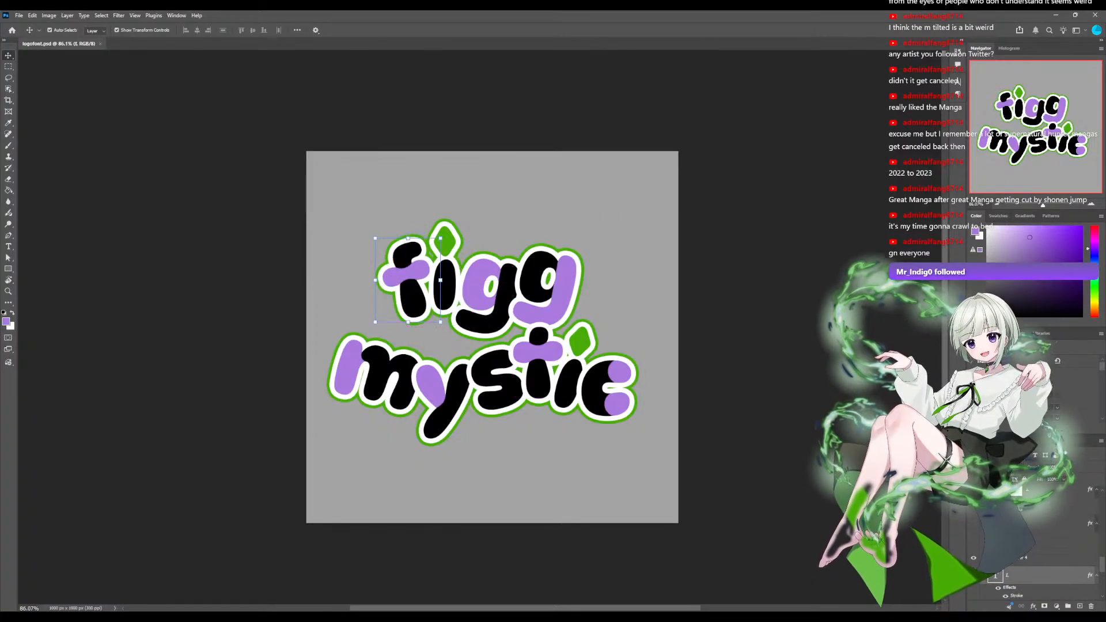
scroll(1037, 518, "up", 1)
left_click(1037, 492)
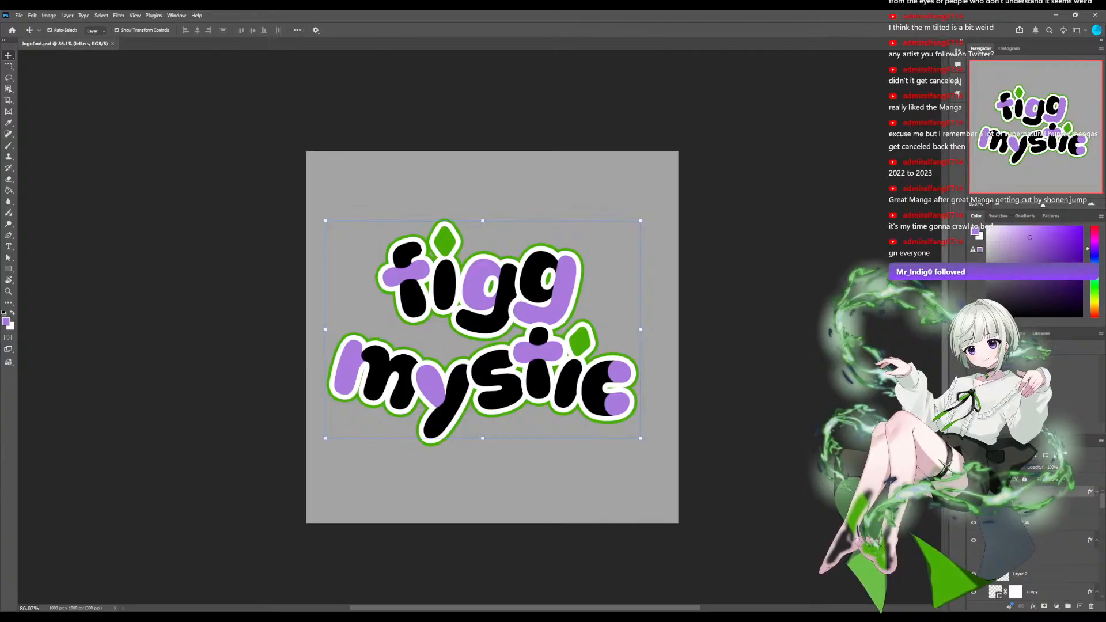
left_click_drag(638, 202, 622, 205)
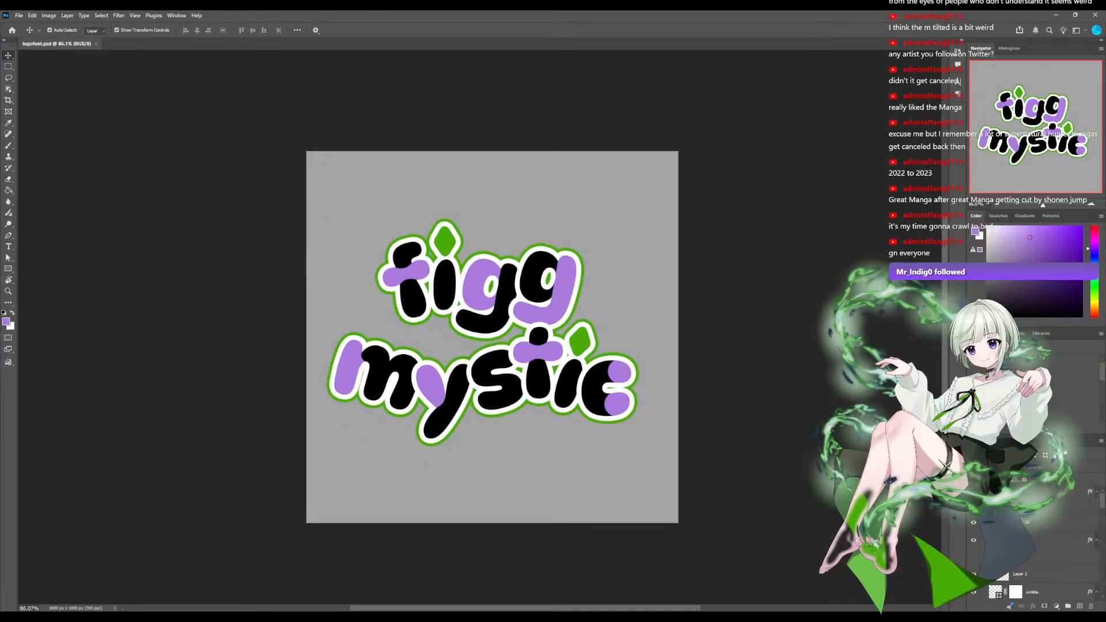
Select all parts of the logo together, move them slightly down and right to center them vertically on the canvas, and save the document.
left_click_drag(706, 165, 346, 437)
mouse_move(481, 285)
left_mouse_down()
mouse_move(501, 285)
mouse_move(486, 293)
left_mouse_up()
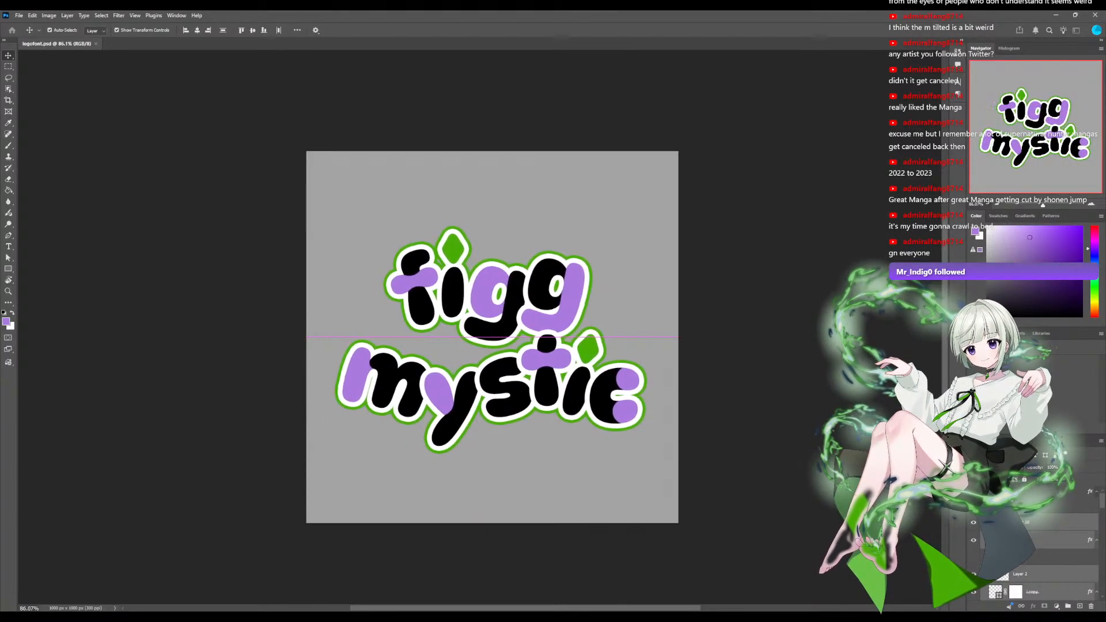
left_click_drag(486, 293, 486, 294)
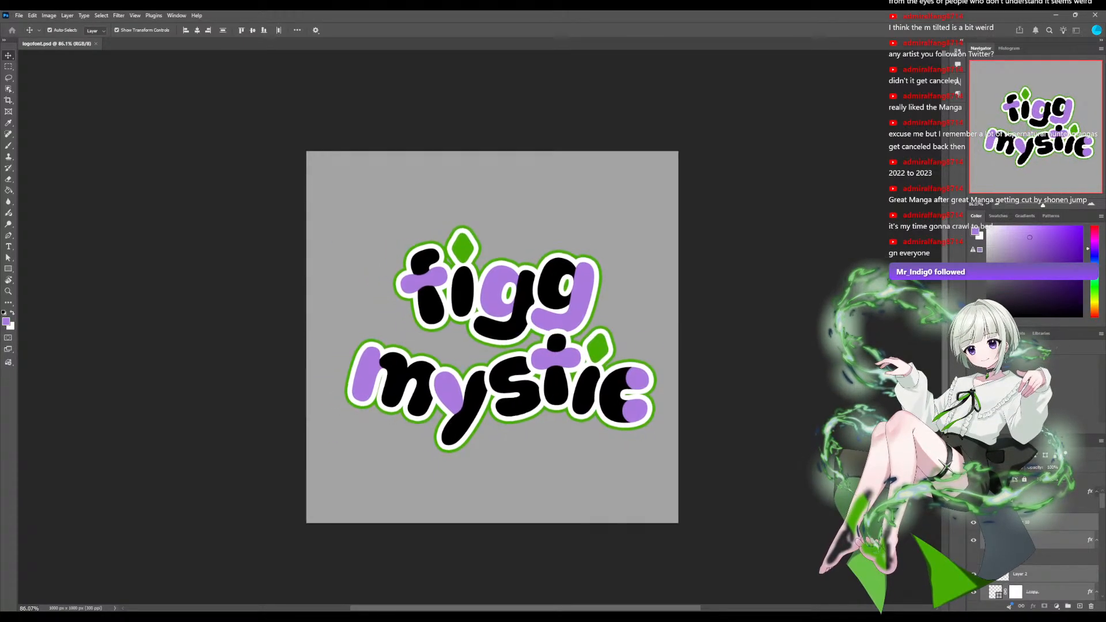
mouse_move(486, 294)
left_mouse_down()
mouse_move(475, 294)
mouse_move(488, 298)
left_mouse_up()
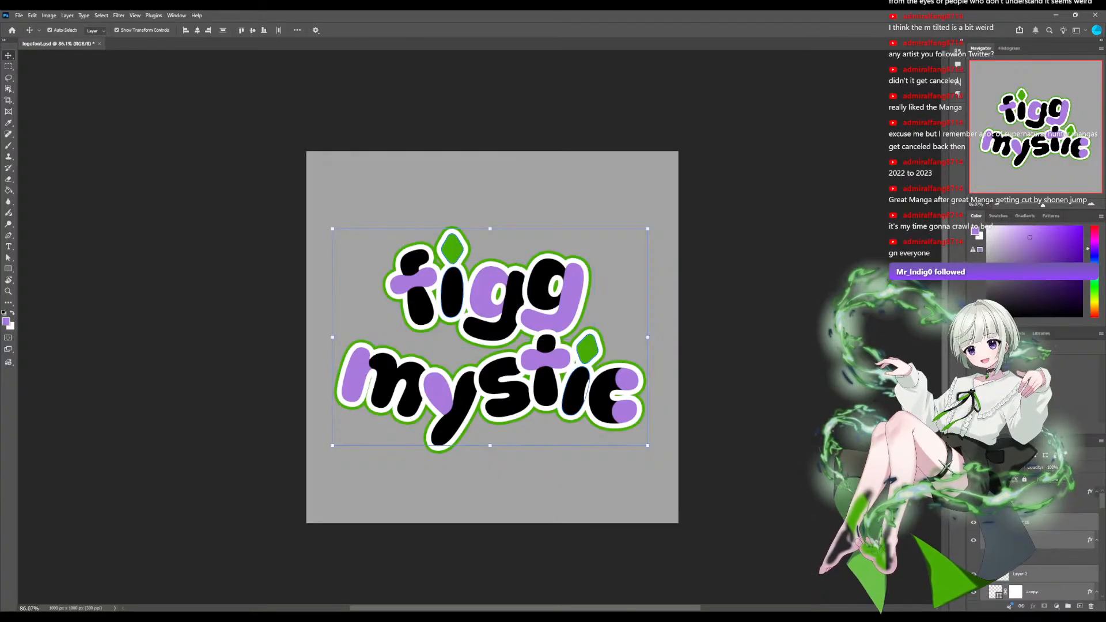
mouse_move(458, 393)
left_mouse_down()
mouse_move(460, 371)
mouse_move(447, 371)
mouse_move(461, 370)
mouse_move(459, 398)
left_mouse_up()
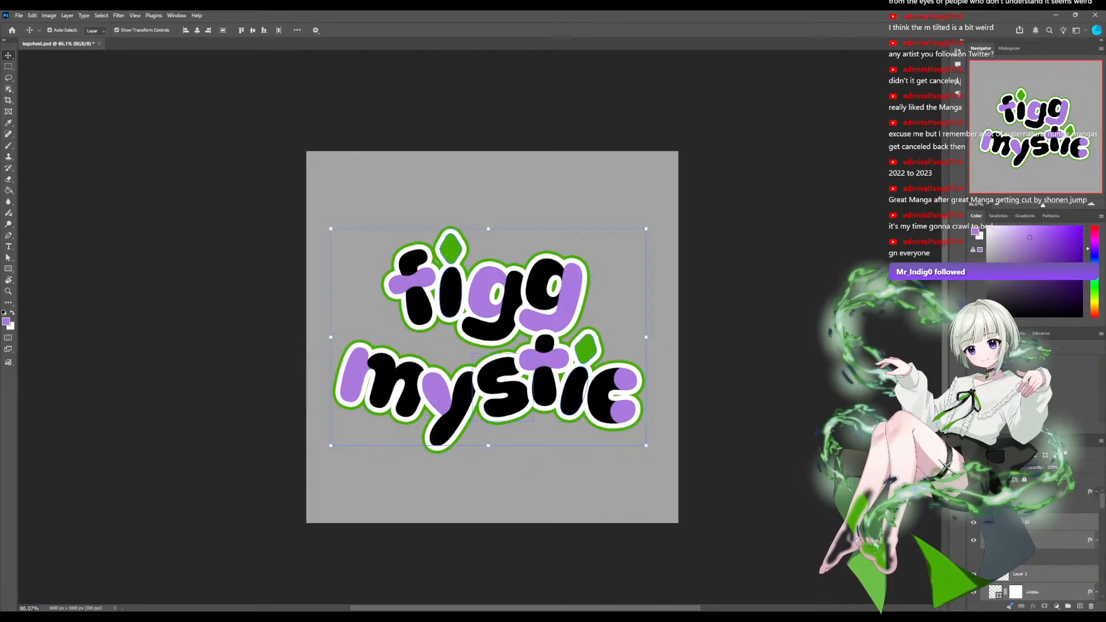
left_click(516, 473)
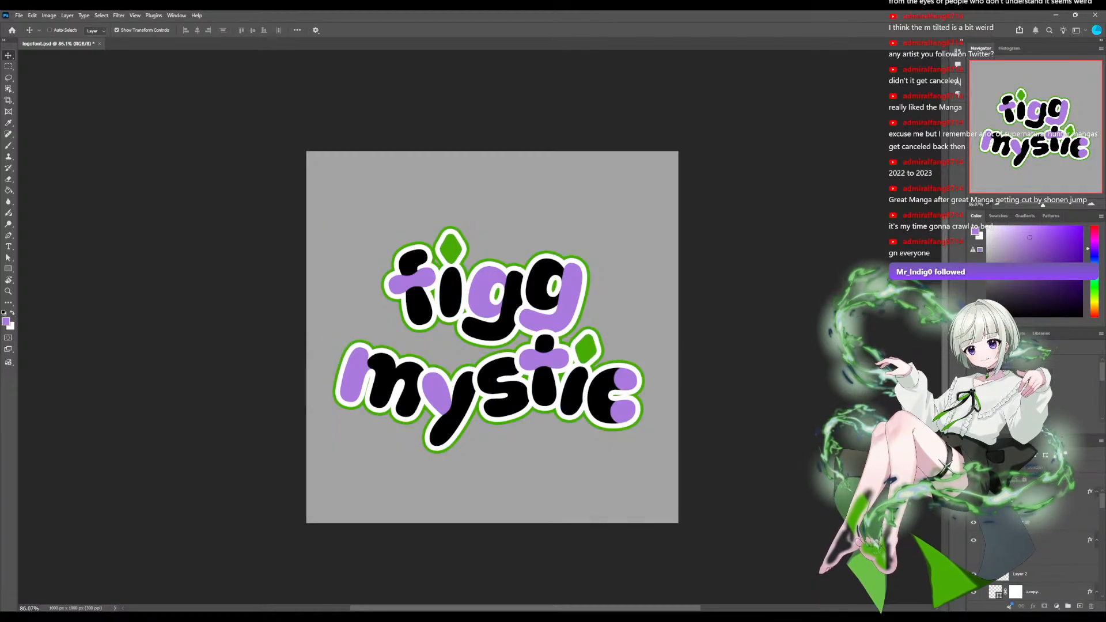
key("ctrl+s")
Examine the repositioned logo at reduced sizes and at 100% to judge its readability and balance.
scroll(480, 326, "down", 4)
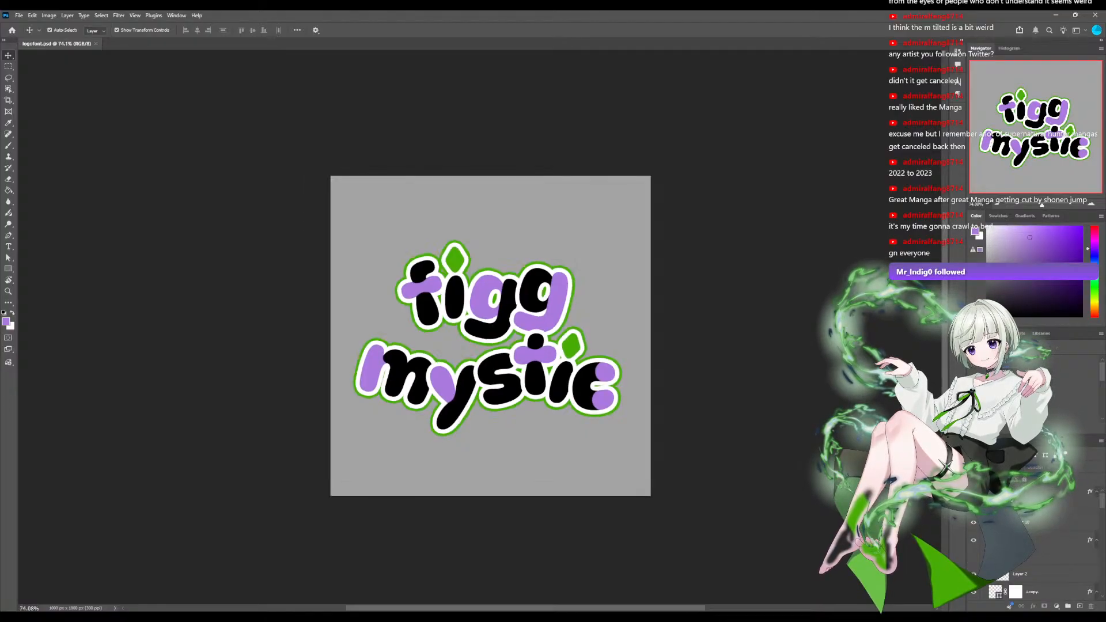
scroll(479, 327, "down", 3)
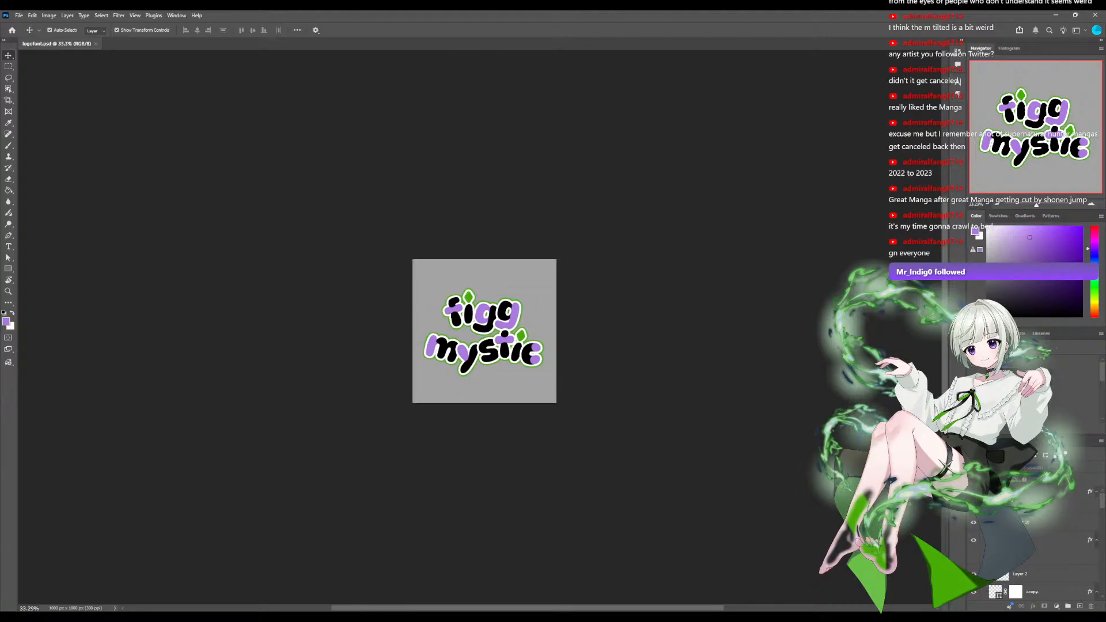
scroll(479, 327, "up", 3)
scroll(480, 327, "down", 4)
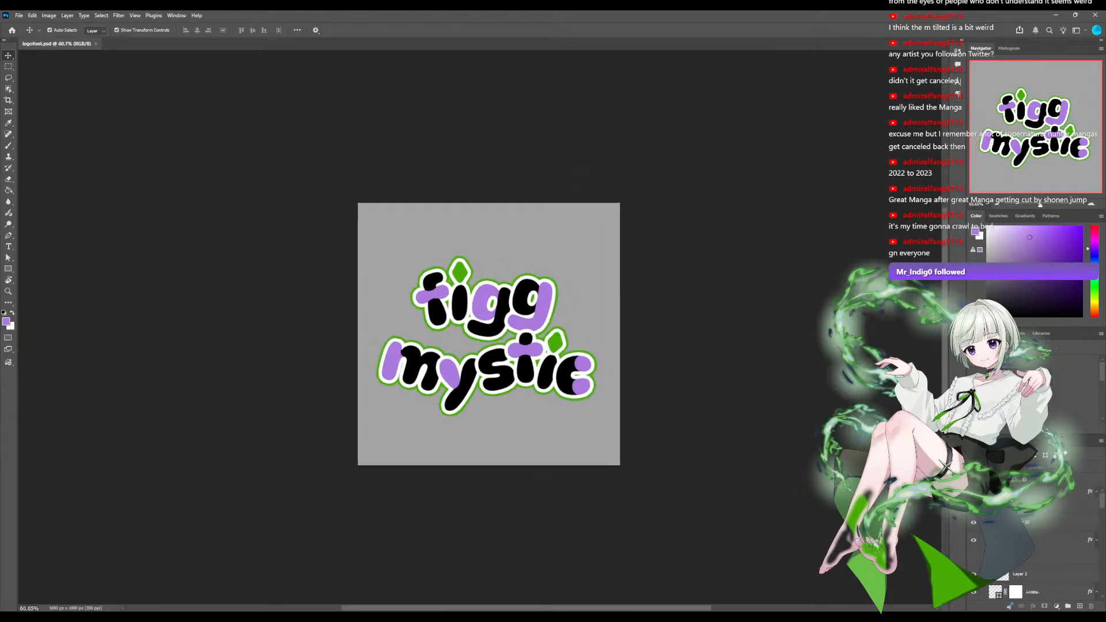
key("ctrl+1")
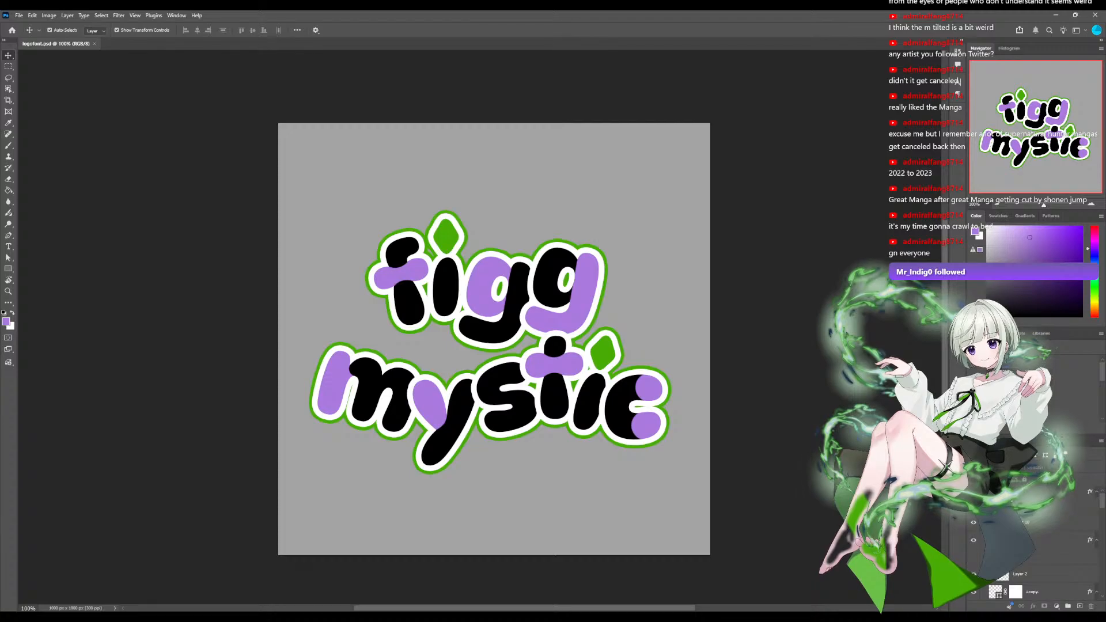
scroll(479, 327, "down", 4)
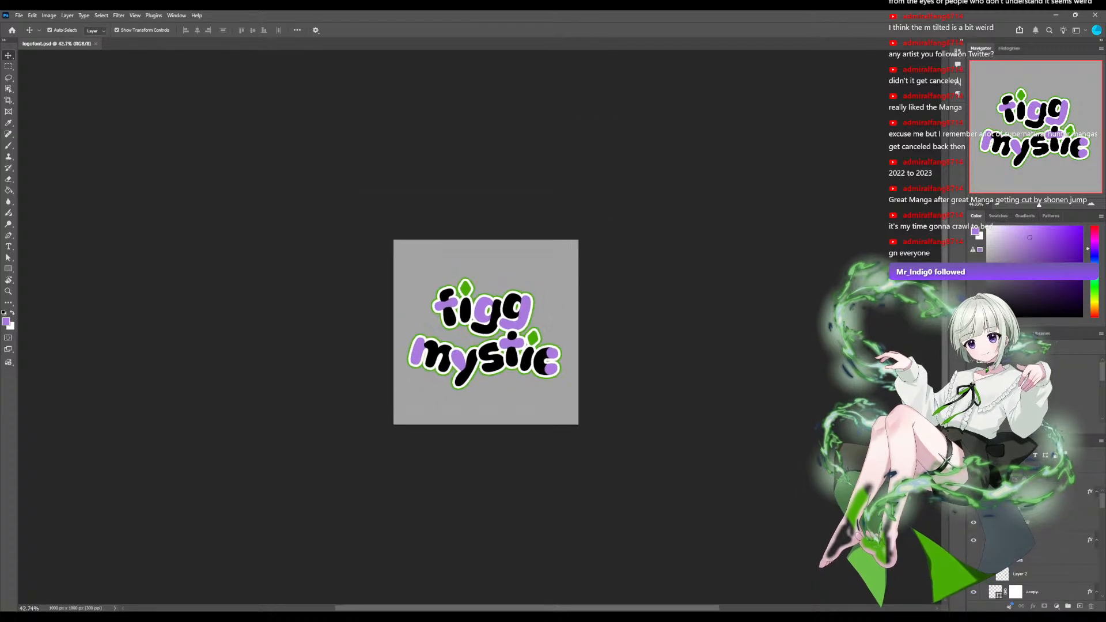
scroll(480, 327, "up", 3)
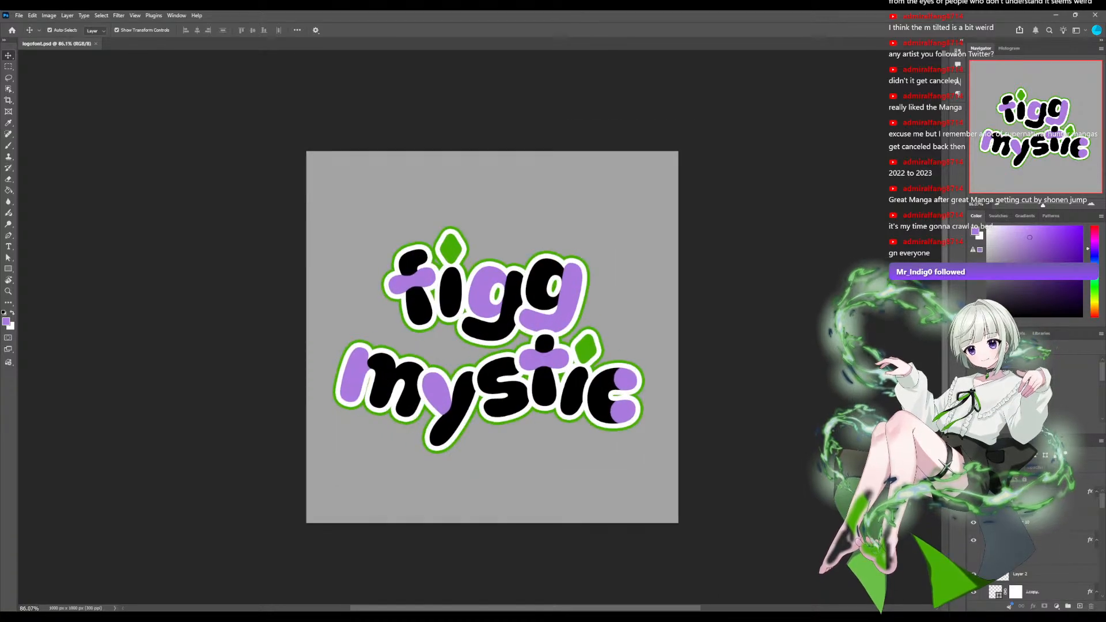
scroll(480, 328, "down", 2)
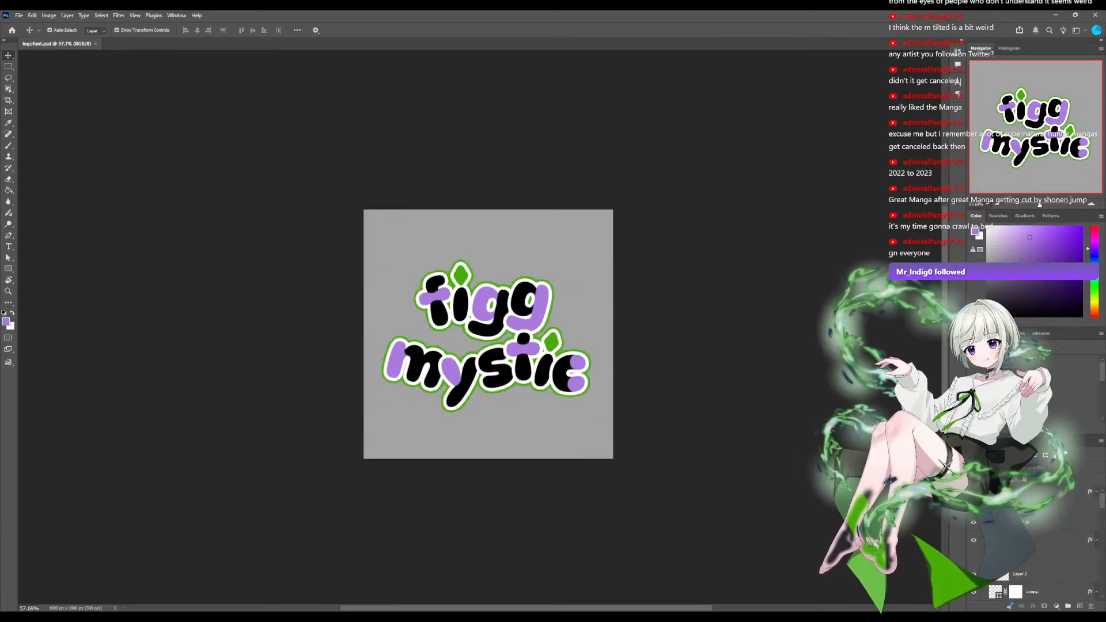
Examine the logo at several zoom levels between about 57% and 128%, checking the legibility and color balance of both words.
scroll(481, 328, "up", 2)
scroll(480, 329, "down", 2)
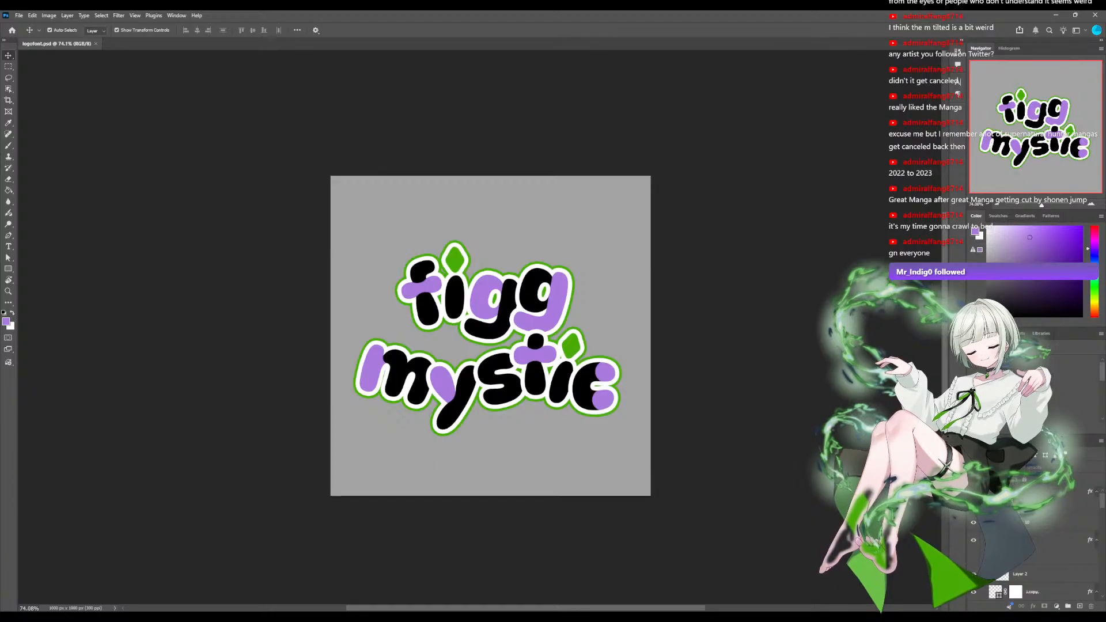
scroll(480, 328, "up", 4)
scroll(480, 328, "down", 1)
left_click(618, 355)
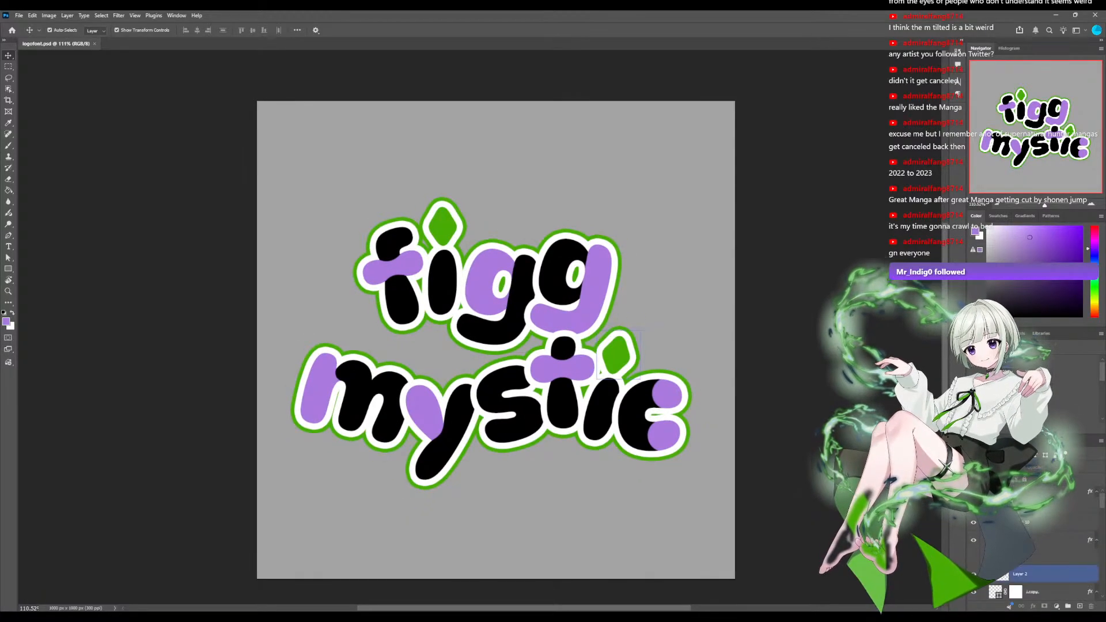
scroll(1036, 541, "down", 10)
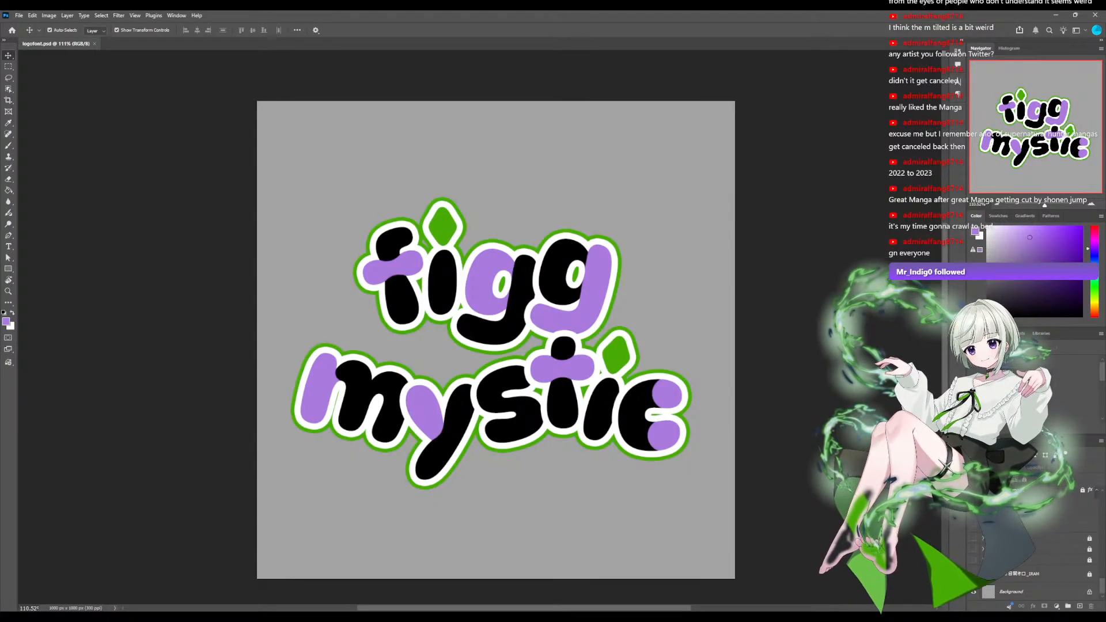
scroll(479, 326, "up", 2)
scroll(479, 327, "down", 1)
scroll(479, 327, "up", 2)
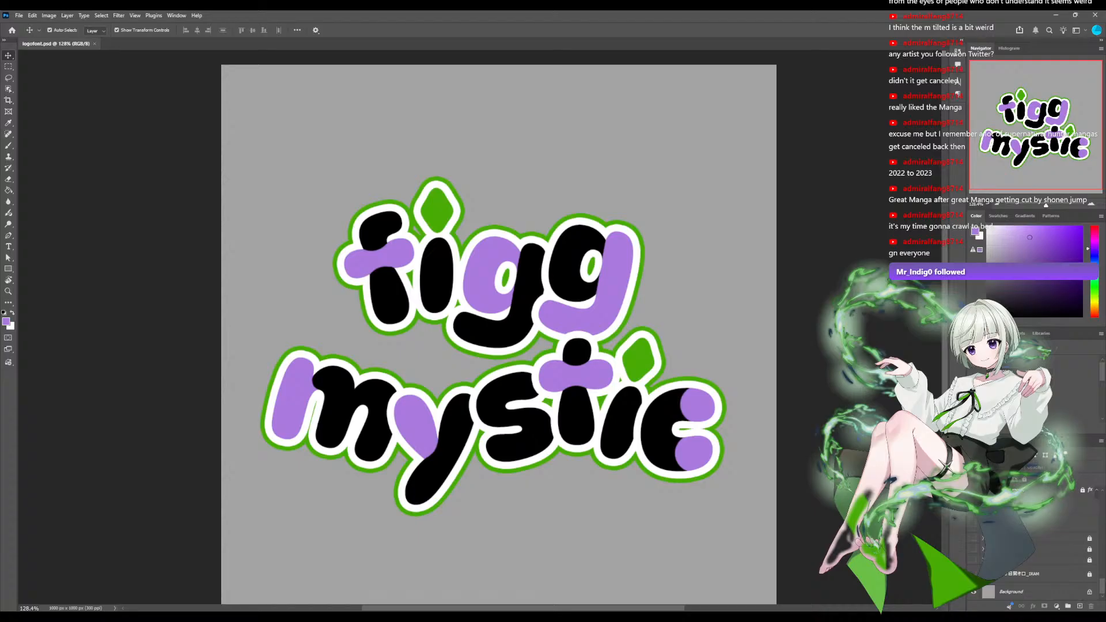
Show the character illustration layer just above the background and hide the logo to view the illustration's colors and details alone.
left_click(974, 574)
left_click(1022, 573)
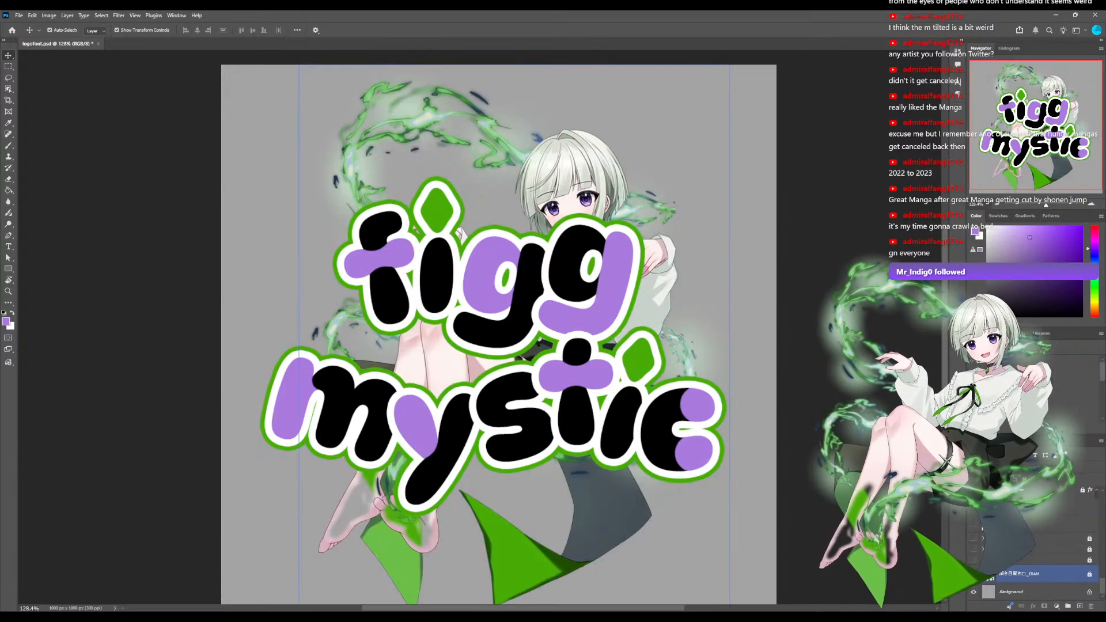
scroll(1022, 571, "up", 8)
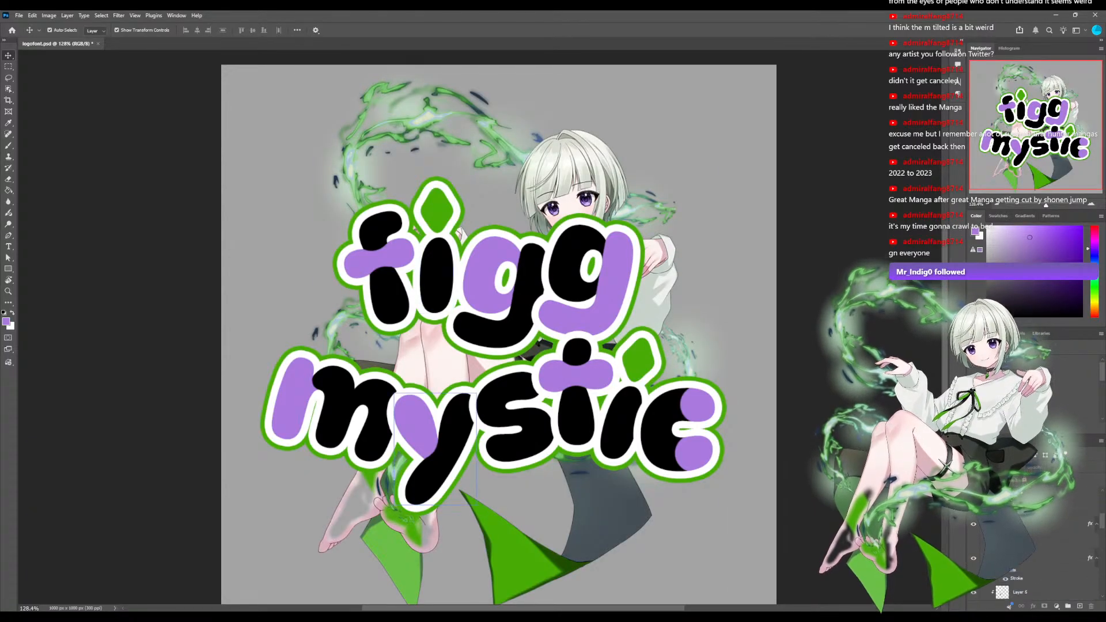
scroll(1022, 571, "up", 4)
scroll(1022, 571, "down", 1)
left_click(973, 491)
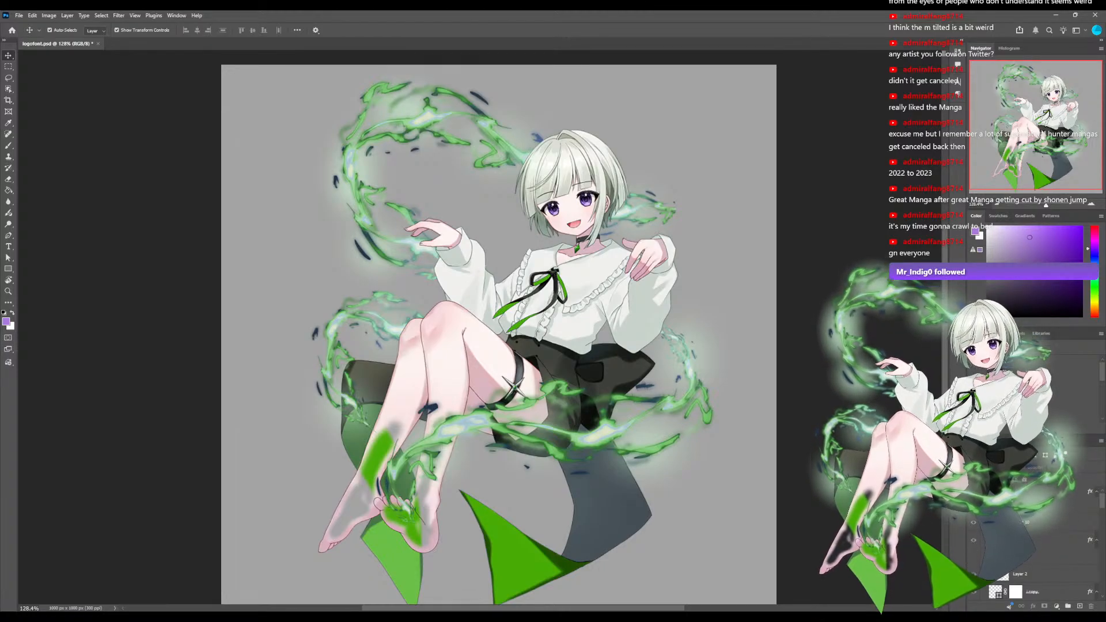
Show the logo over the character illustration again for comparison, and hide the illustration layer.
left_click(677, 429)
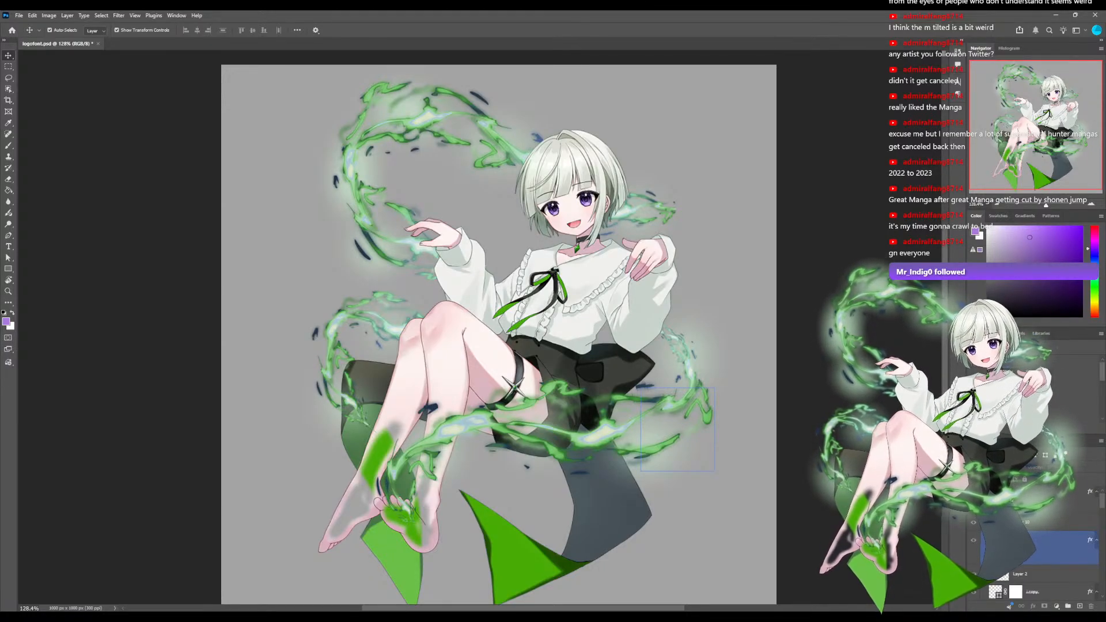
left_click(1021, 574)
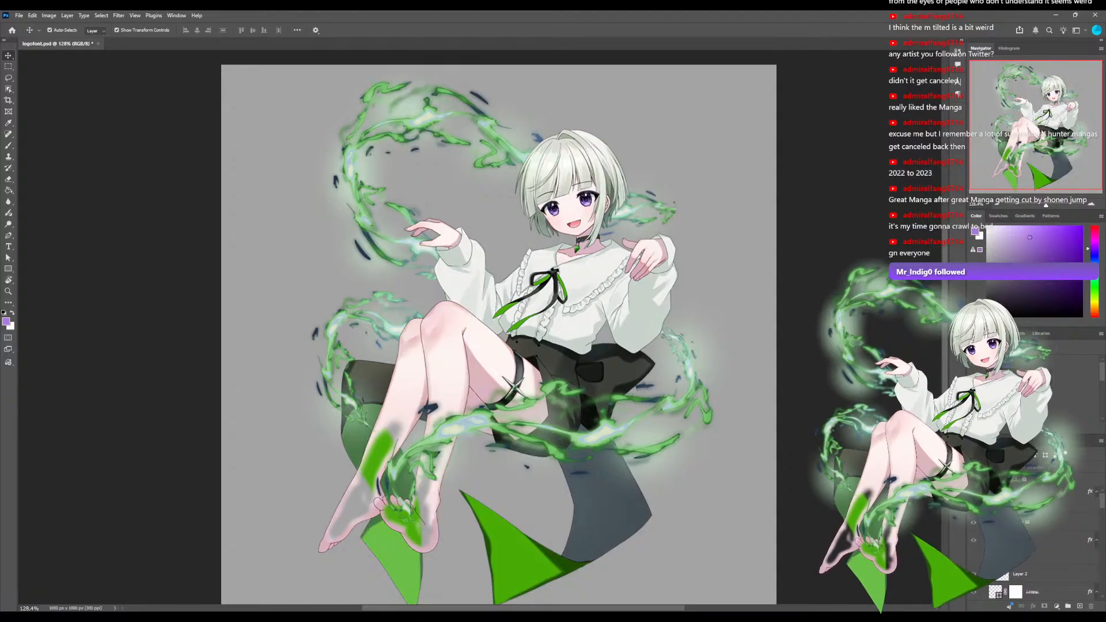
left_click(973, 491)
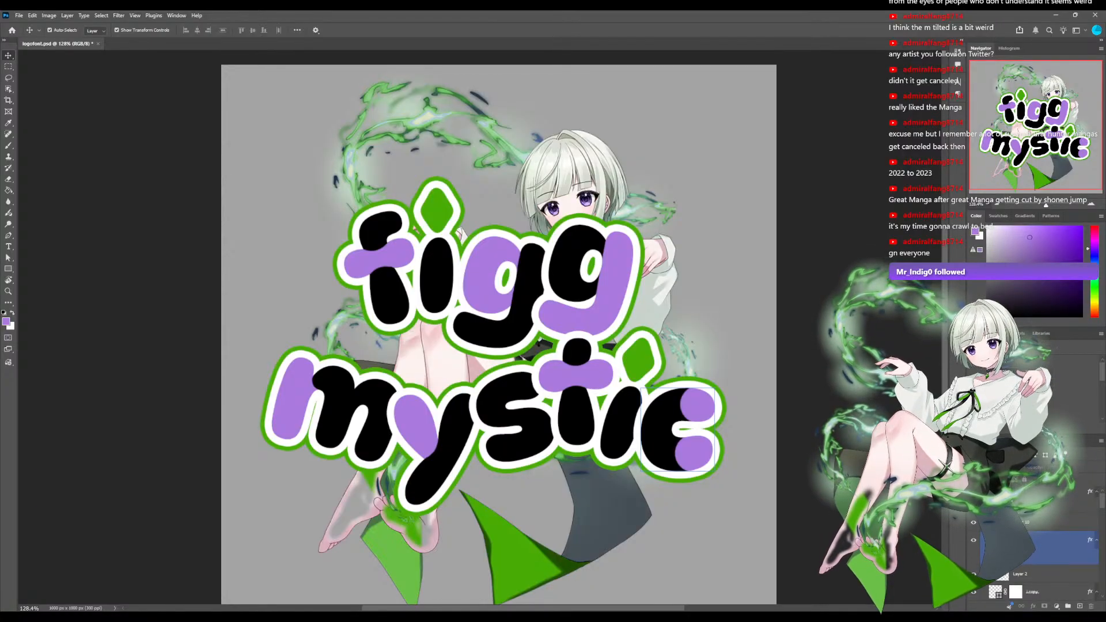
scroll(1036, 544, "down", 10)
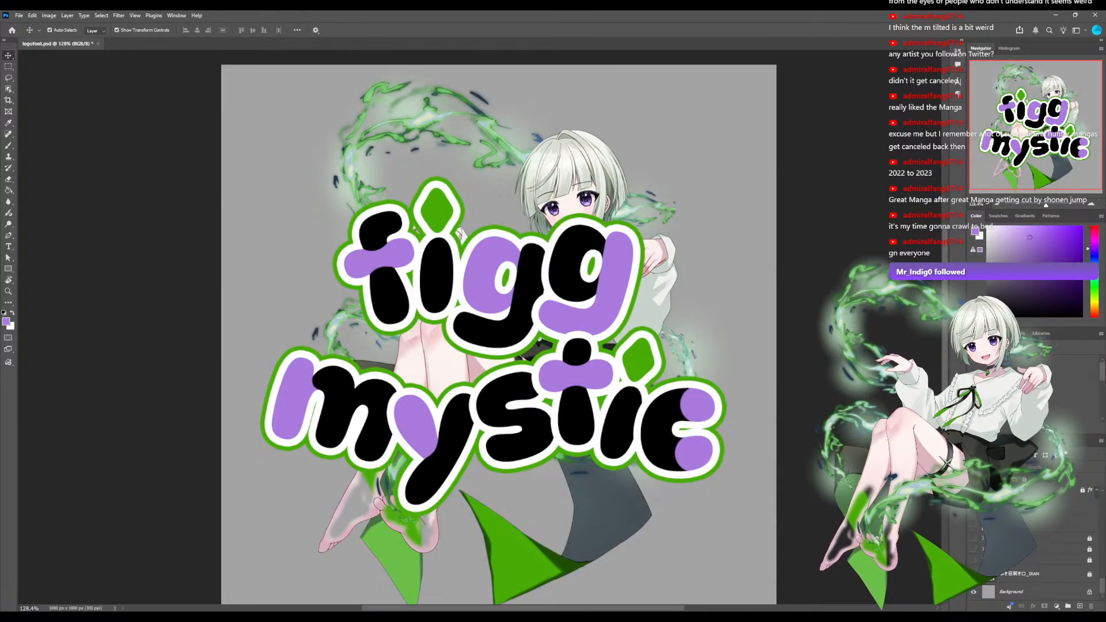
left_click(1025, 573)
left_click(973, 574)
left_click(834, 518)
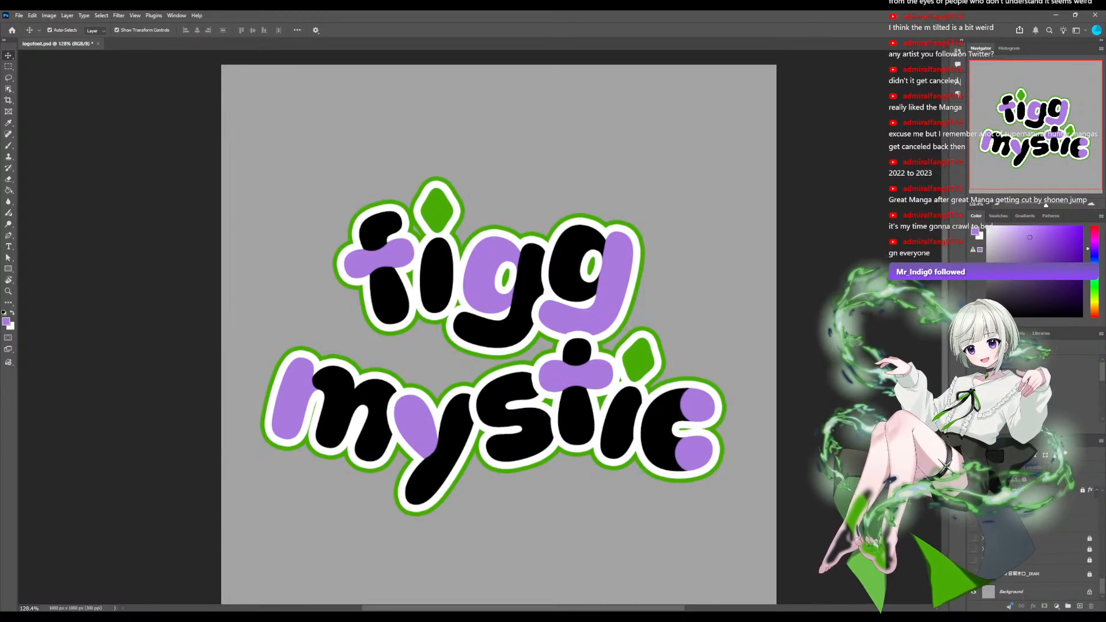
Look through the layer stack and the individual letters of figg to locate the layers that make up the first word.
scroll(481, 331, "down", 3)
scroll(481, 330, "up", 1)
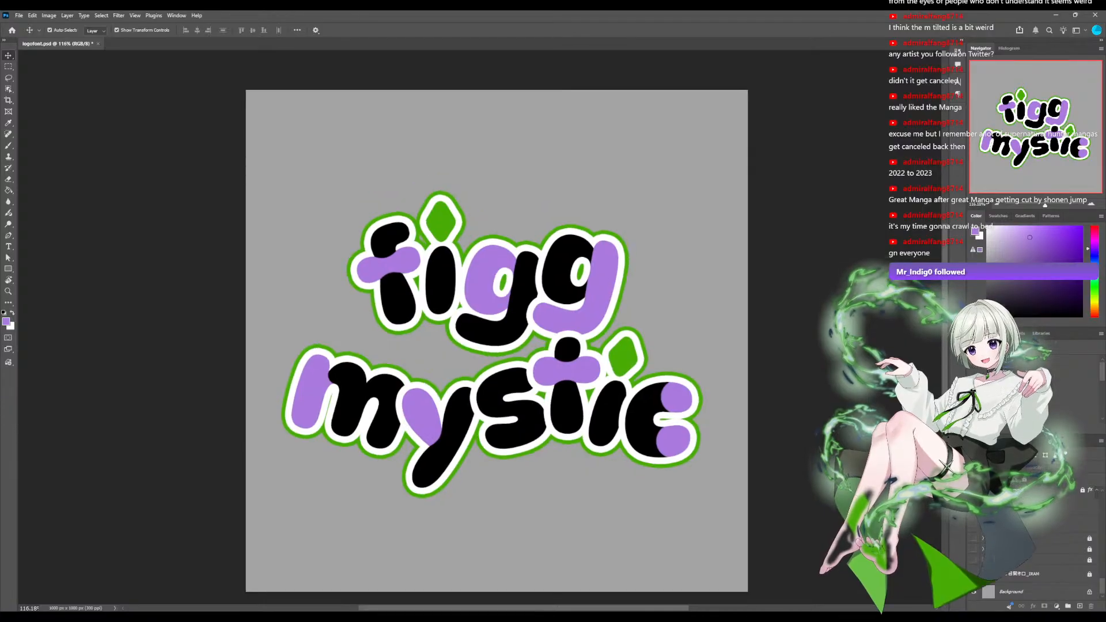
left_click(398, 299)
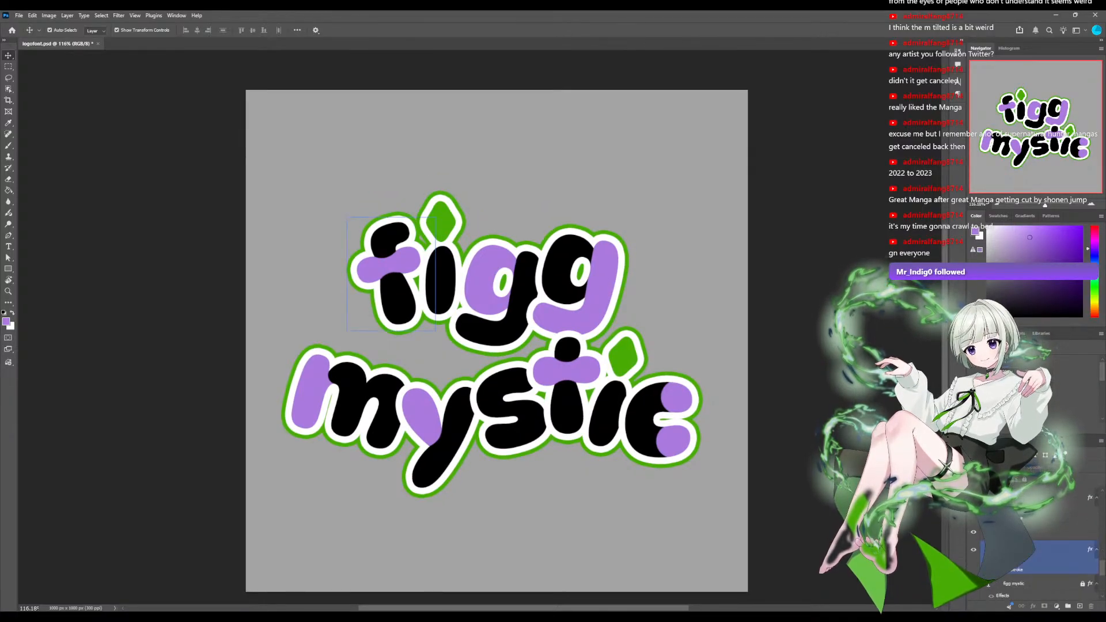
left_click(389, 265)
left_click(334, 208)
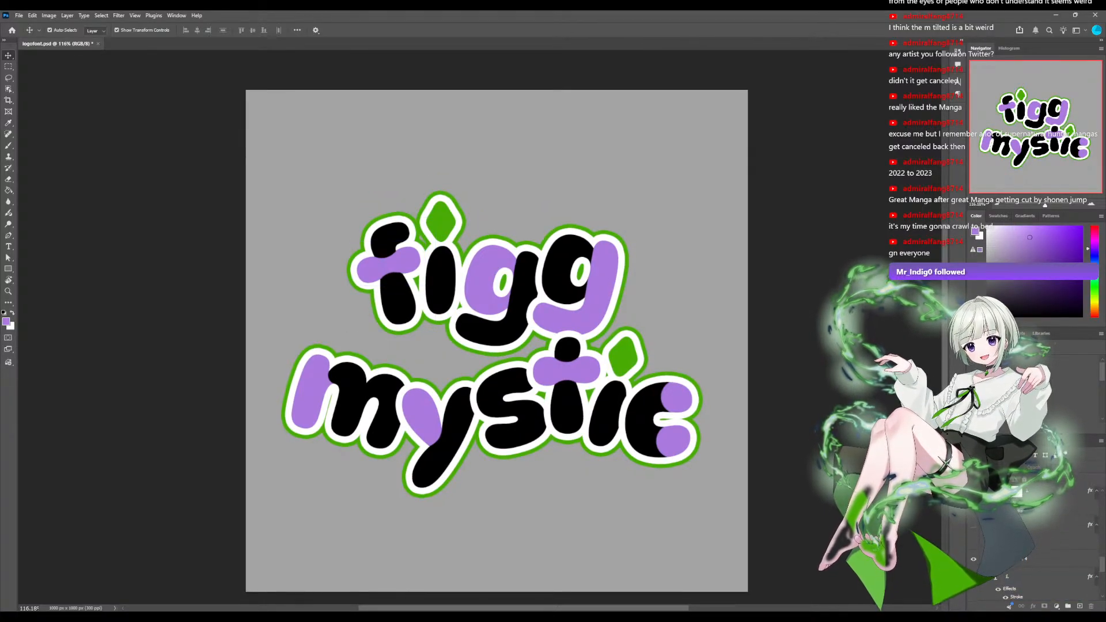
left_click(397, 299)
left_click(334, 207)
scroll(1031, 547, "down", 5)
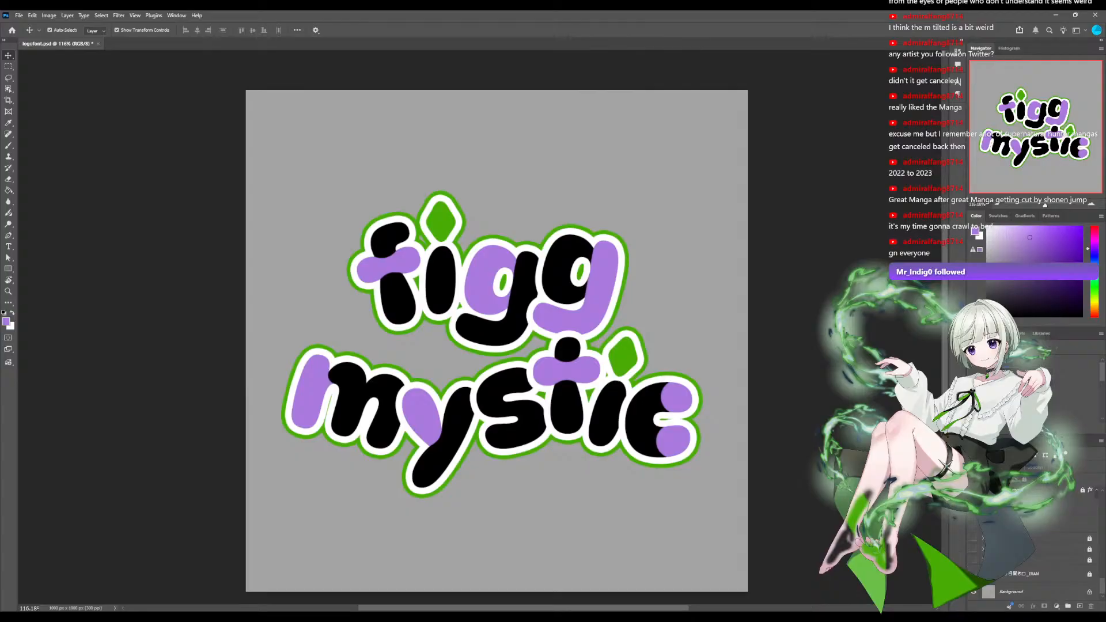
scroll(1031, 547, "up", 3)
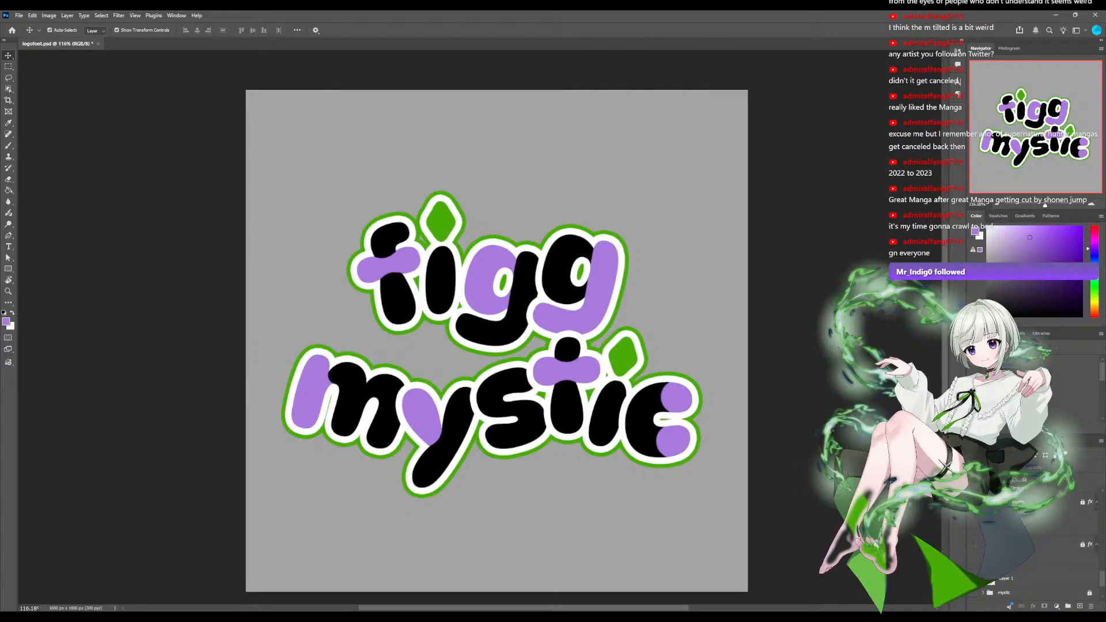
scroll(1034, 547, "up", 2)
scroll(1034, 558, "up", 10)
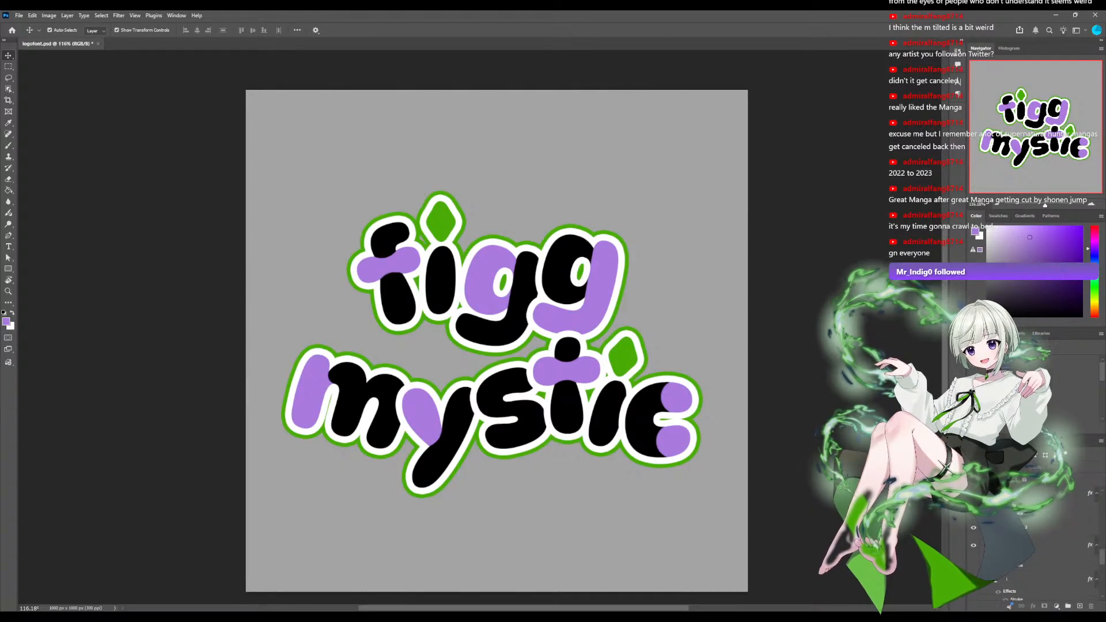
scroll(1034, 558, "down", 8)
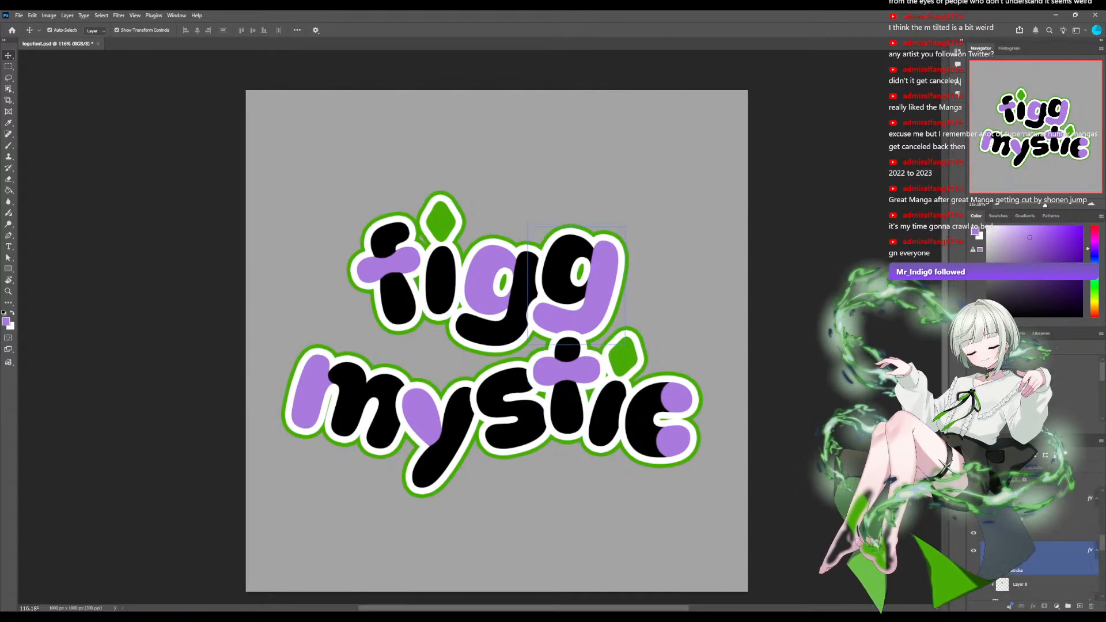
scroll(1034, 570, "down", 1)
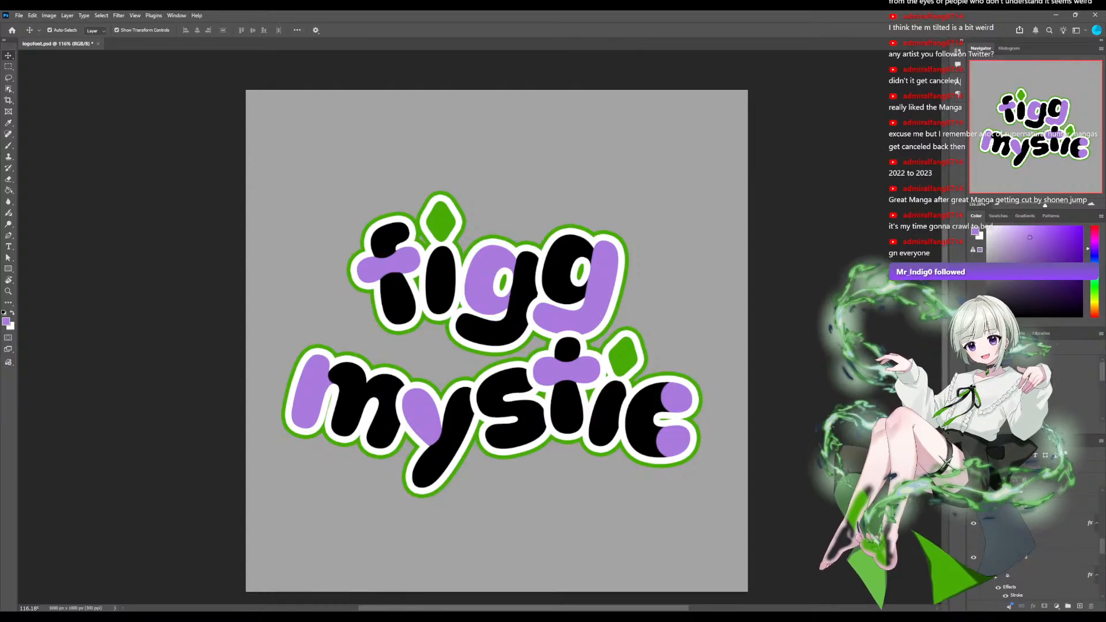
Select the layer of the diamond above the i in figg and add a new clipped layer above it.
left_click(1031, 591)
scroll(1034, 570, "down", 3)
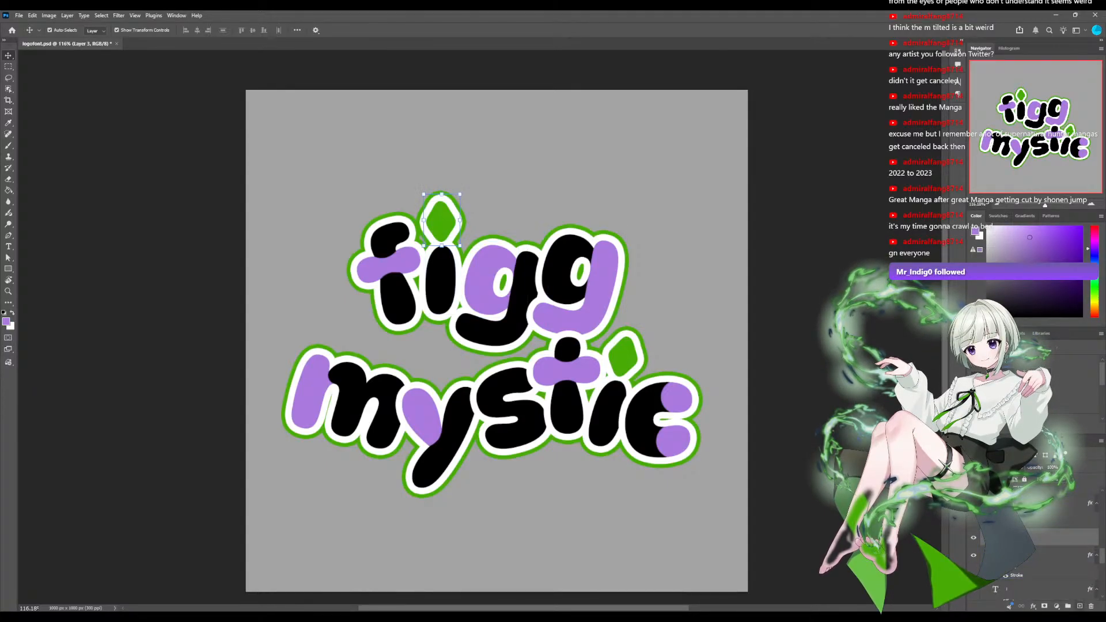
left_click(1079, 606)
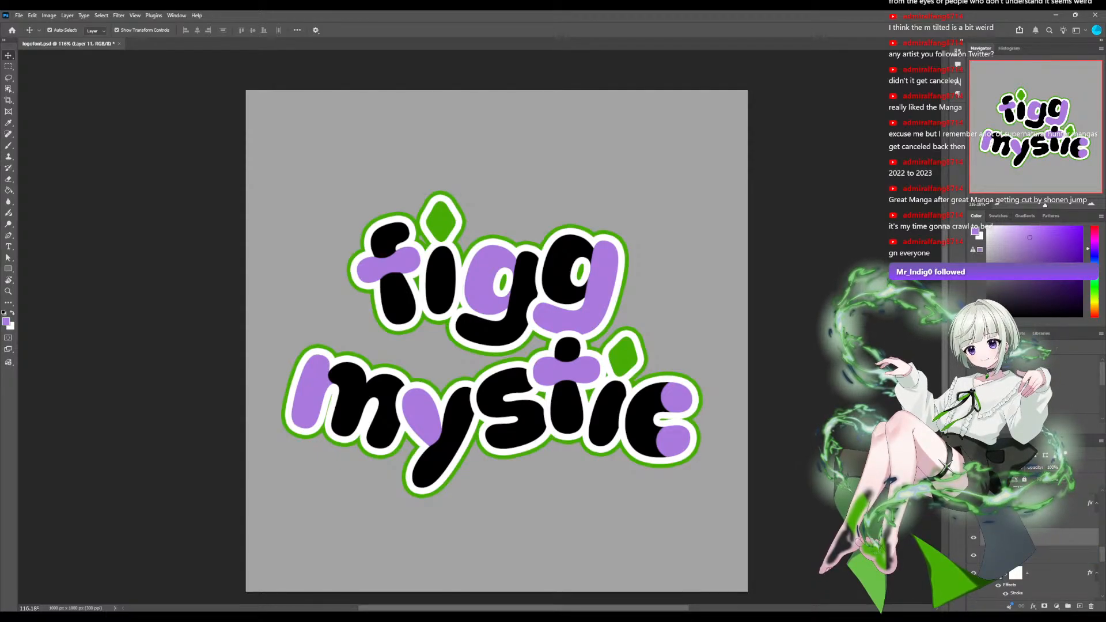
Sample the diamond's green, choose a brighter shade, adjust the Brush size and paint a highlight on the diamond's upper-left facet.
scroll(479, 325, "up", 8)
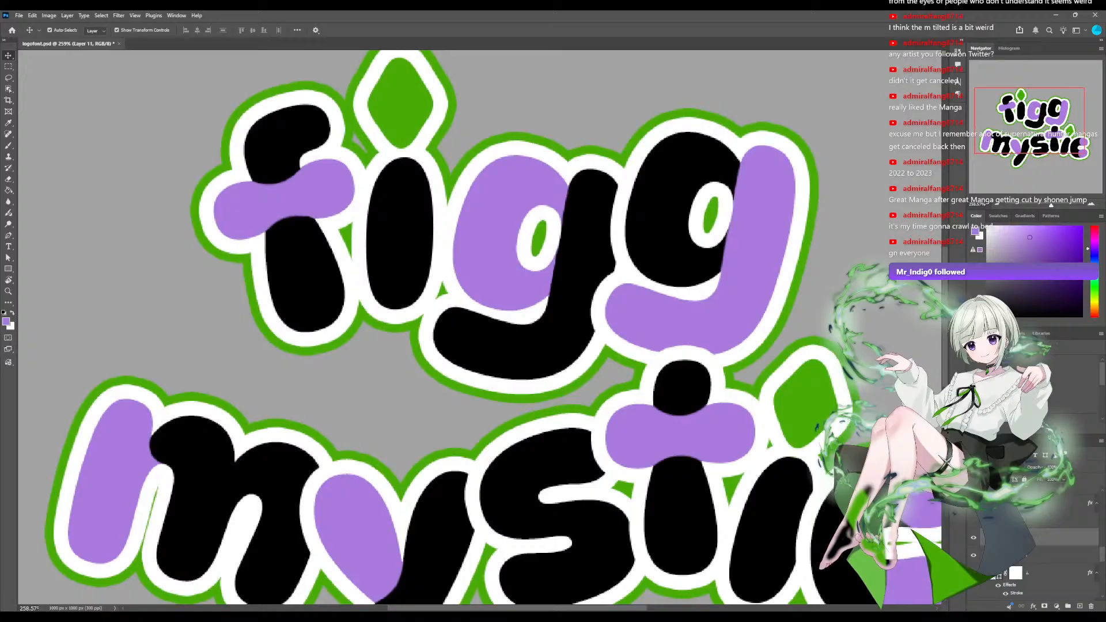
left_click_drag(480, 288, 532, 509)
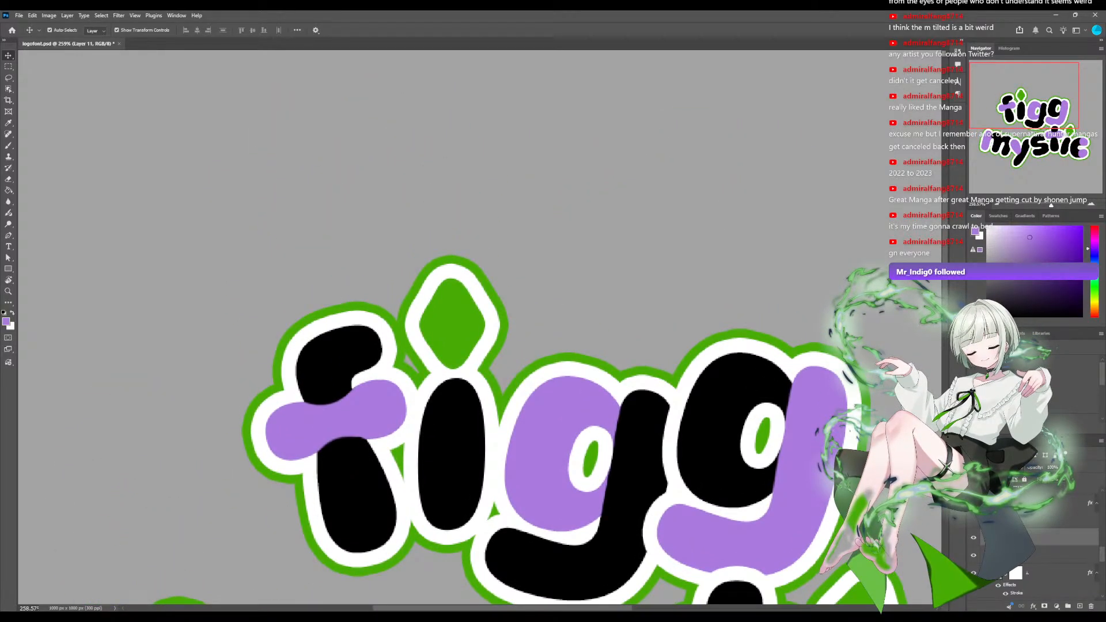
scroll(483, 332, "up", 3)
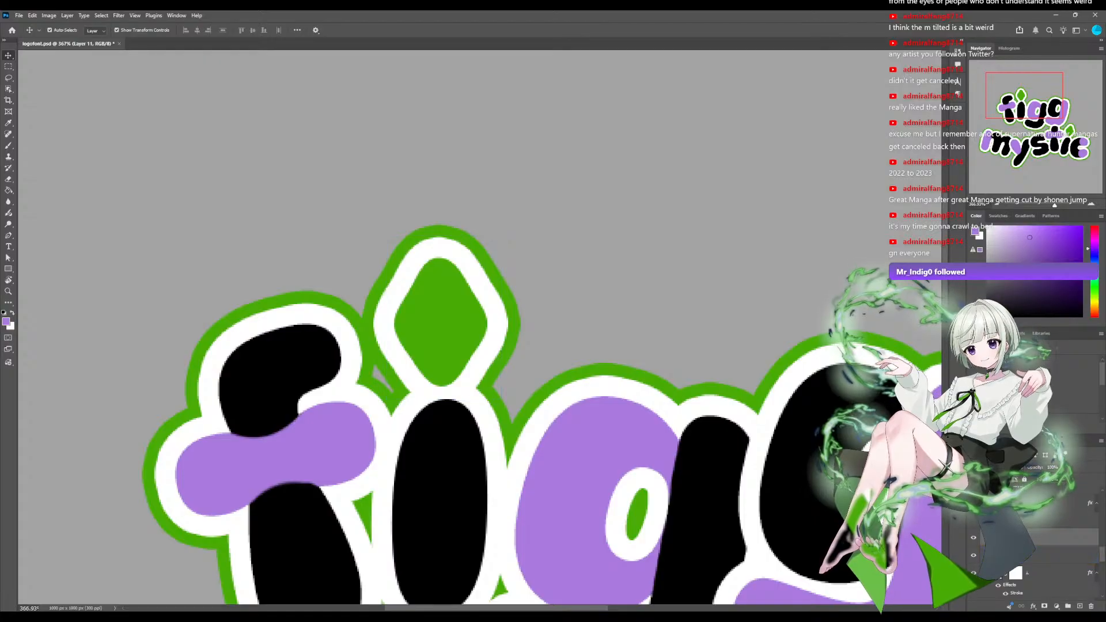
key("i")
left_click(441, 322)
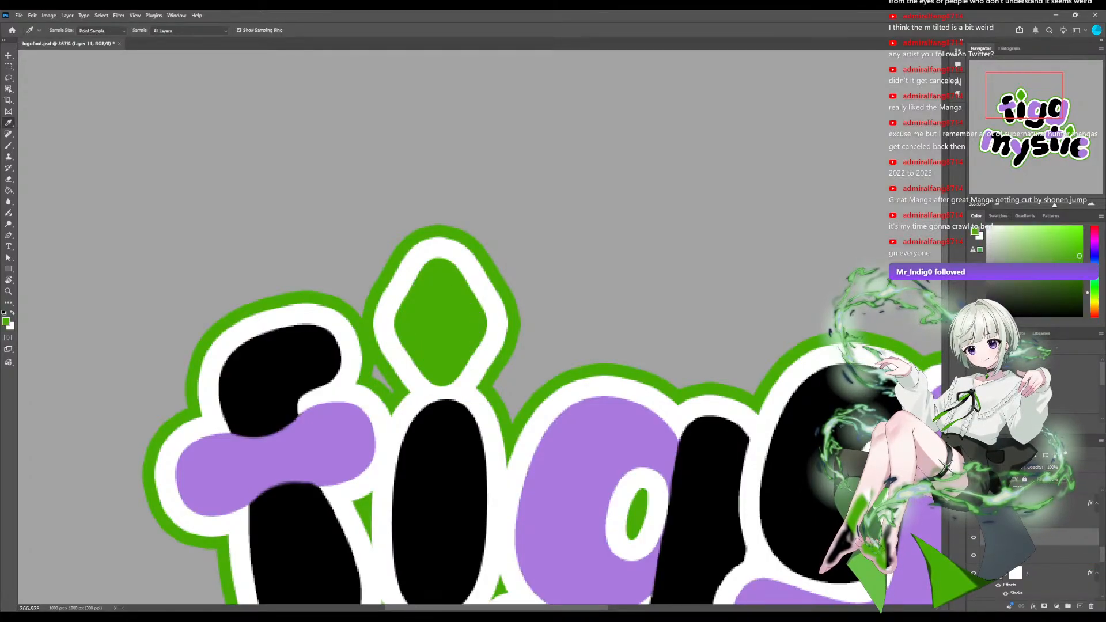
key("b")
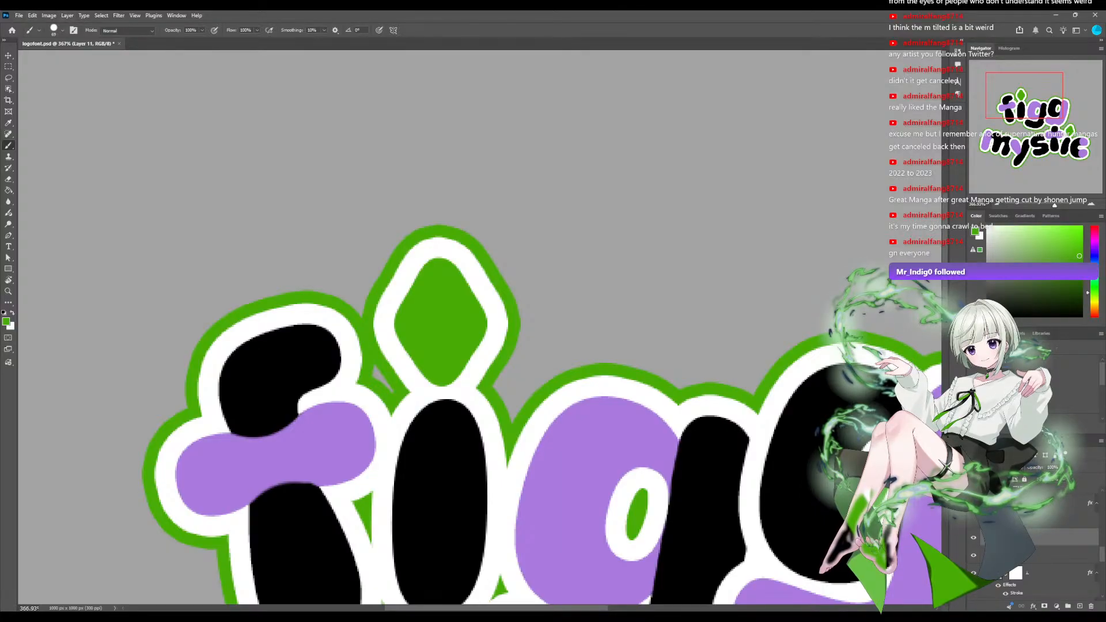
left_click(62, 30)
left_click_drag(74, 53, 77, 53)
left_click(1073, 244)
left_click_drag(390, 235, 387, 271)
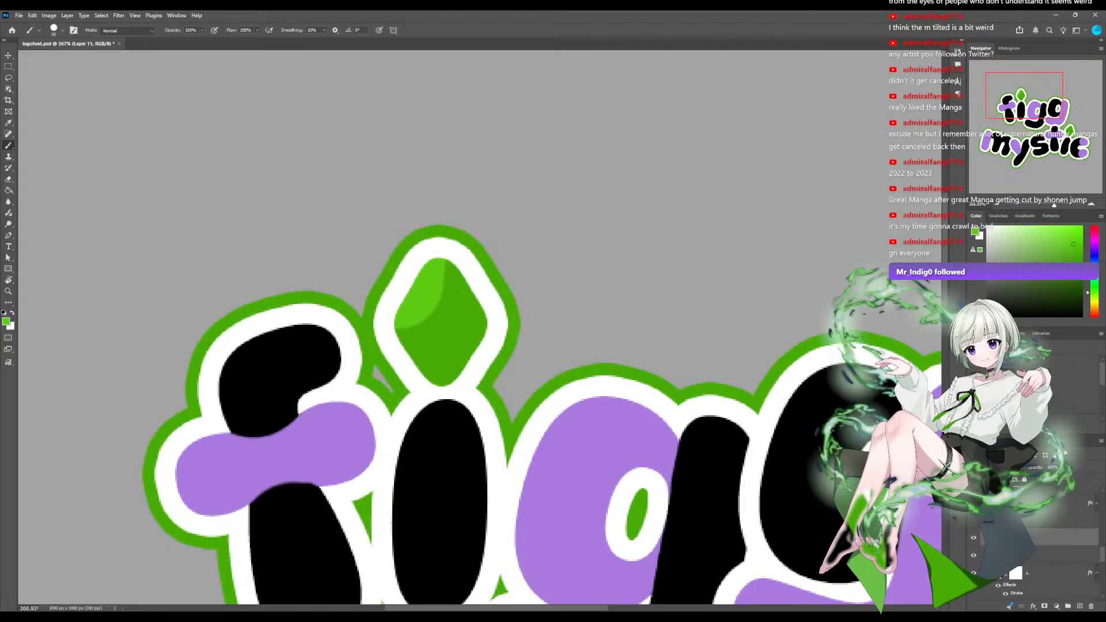
Paint the figg diamond's lower-left facet muted gray-green and its lower-right facet dark green to give it a gem-like shading.
left_click(1068, 271)
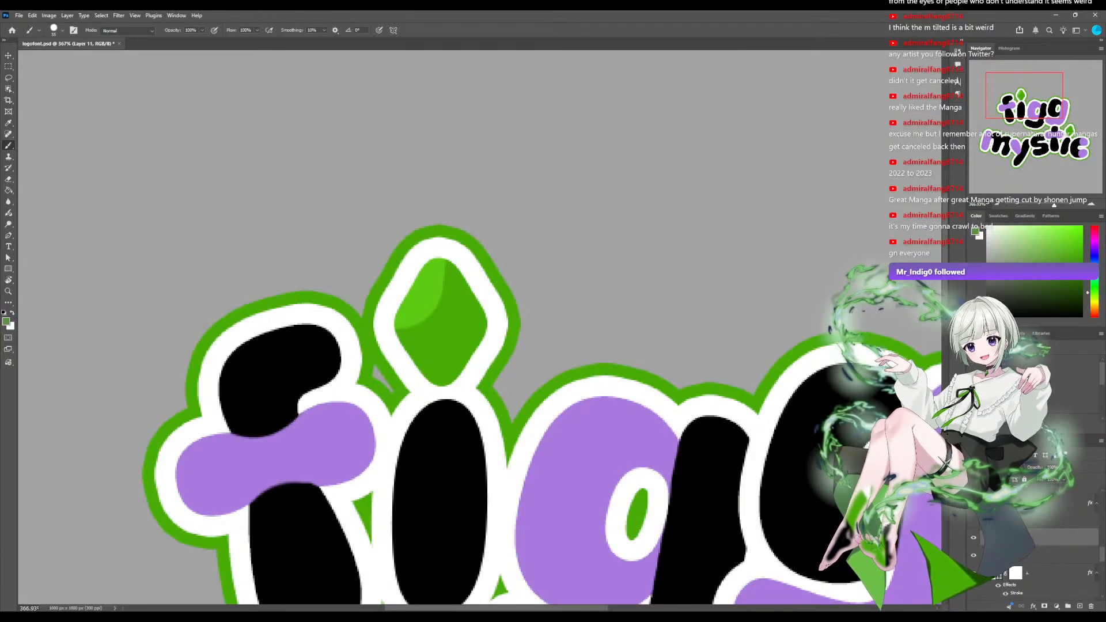
left_click(403, 369)
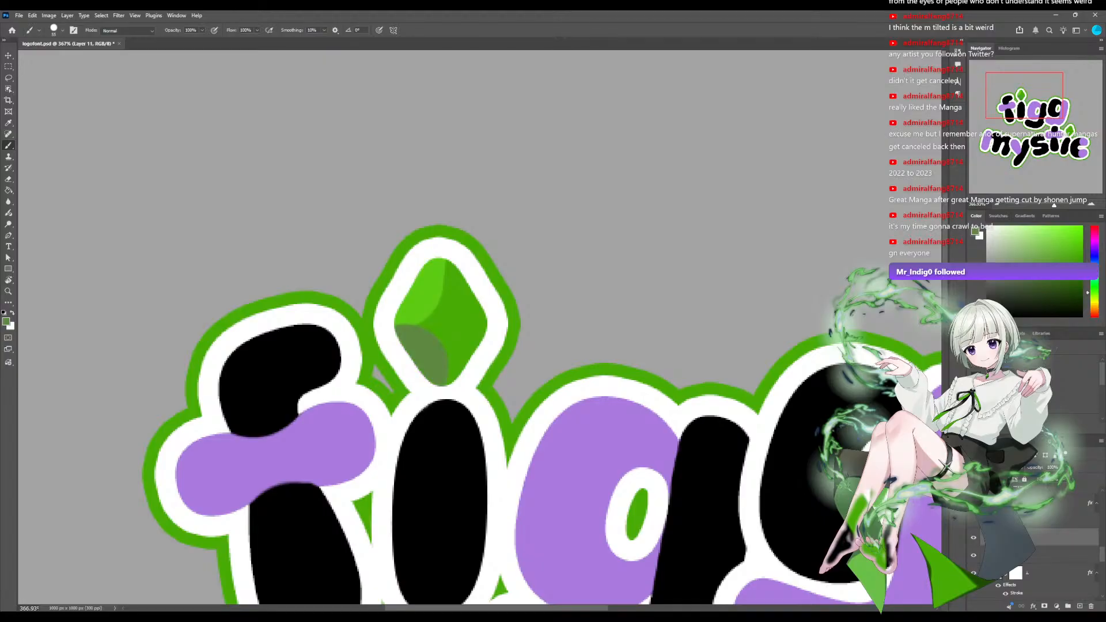
left_click(1048, 275)
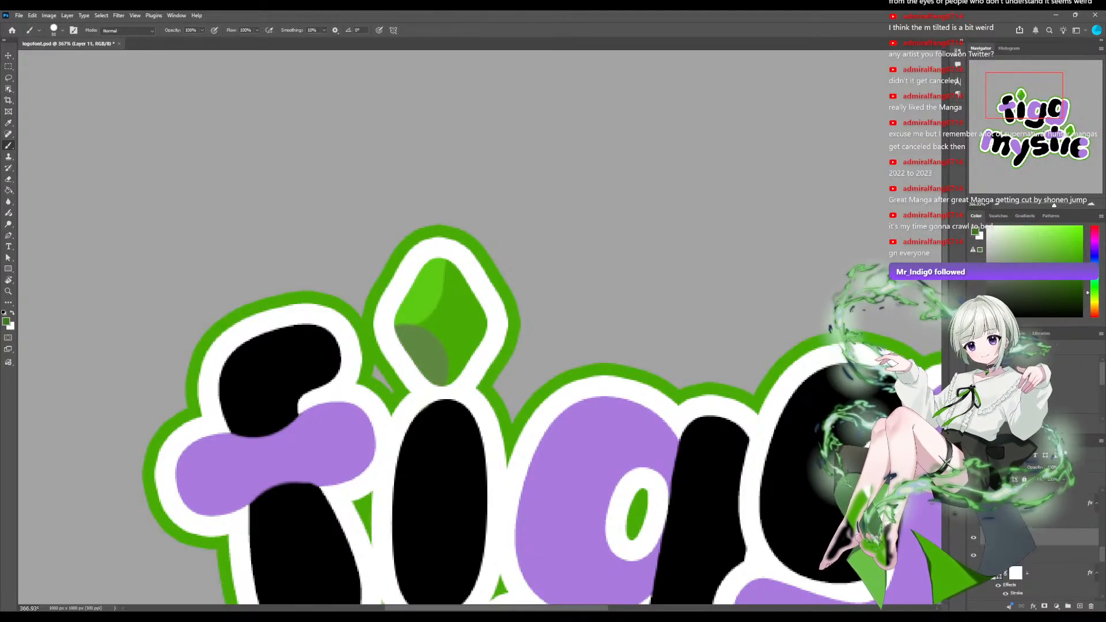
left_click(486, 361)
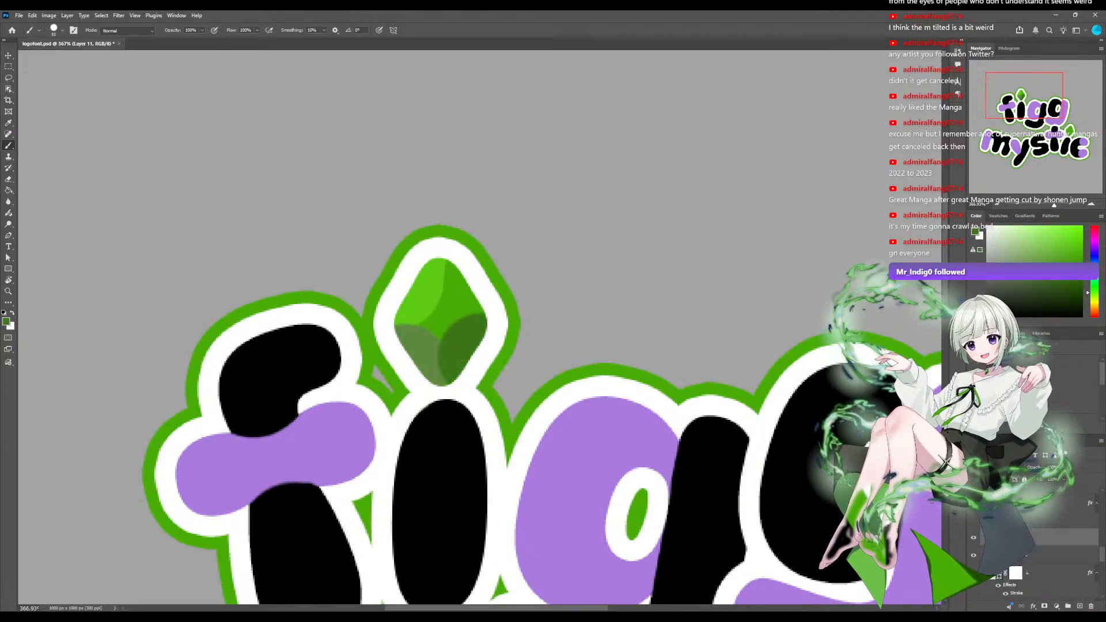
left_click(1041, 205)
left_click(1047, 205)
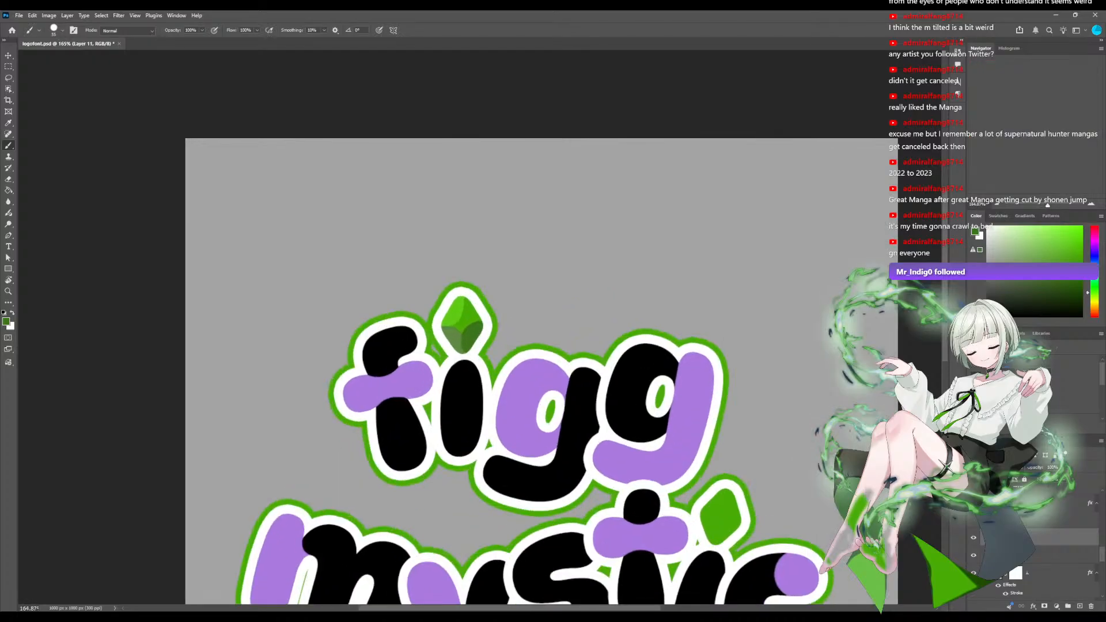
scroll(541, 362, "up", 3)
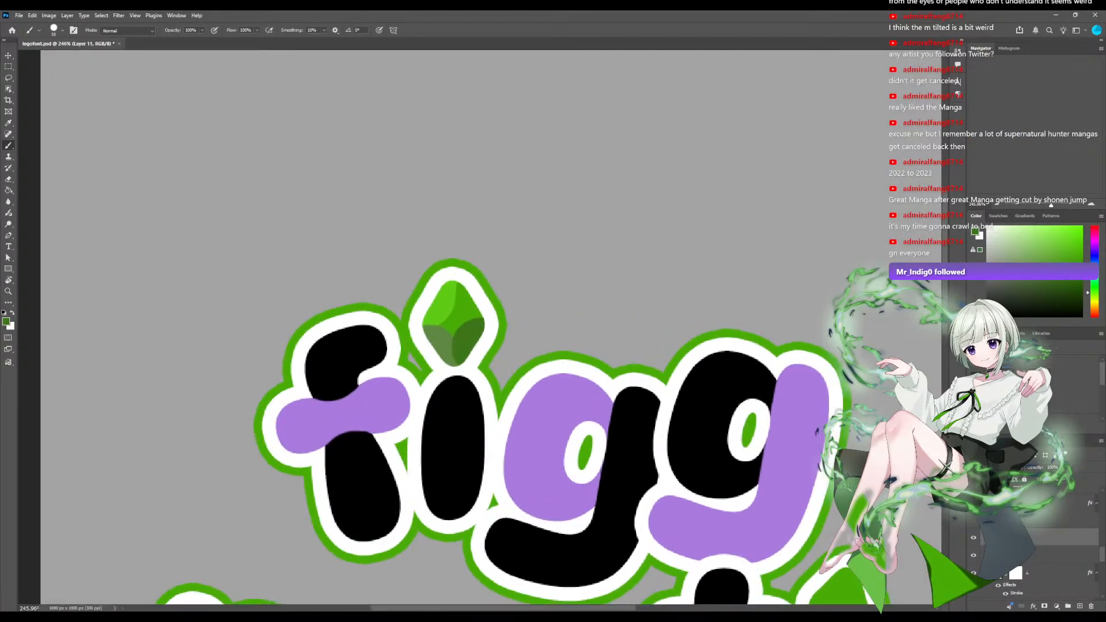
scroll(541, 361, "up", 1)
left_click_drag(540, 362, 444, 278)
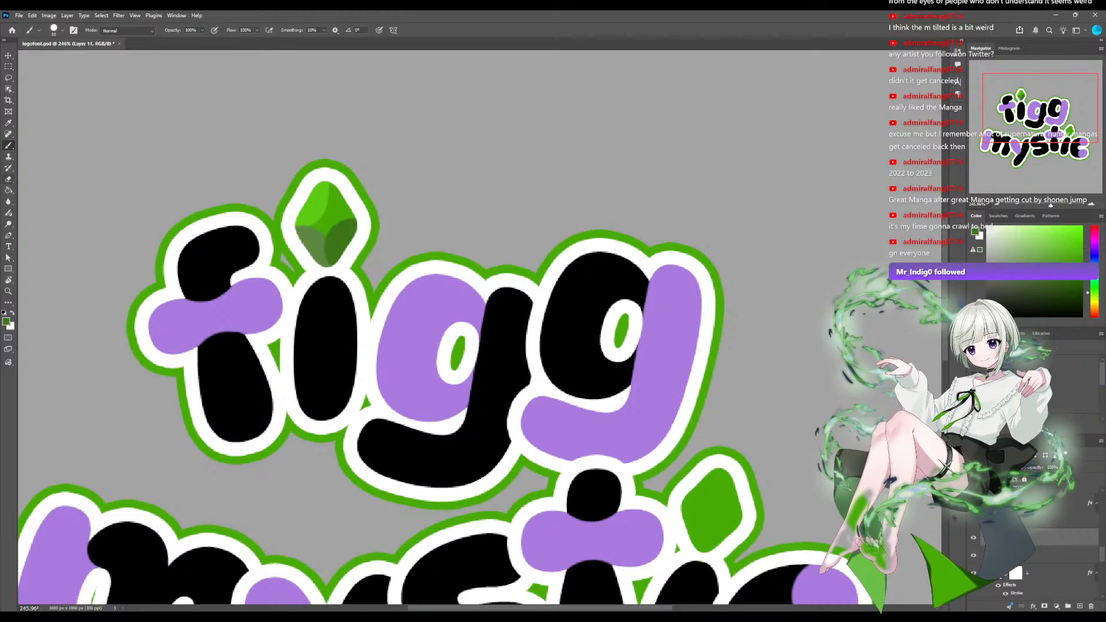
Sample the bright highlight green from the upper-left facet of the figg diamond for the Brush.
key("i")
left_click(314, 205)
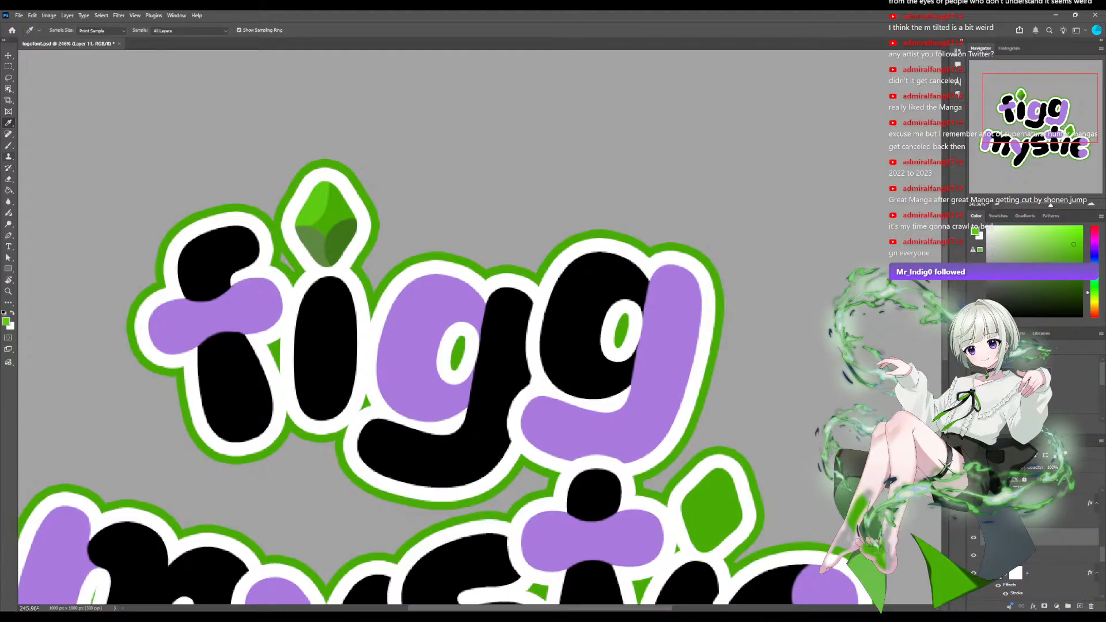
key("b")
Locate the layer of the diamond above the i in mystic, add a new layer above it and paint a bright upper-left highlight.
scroll(1042, 544, "up", 3)
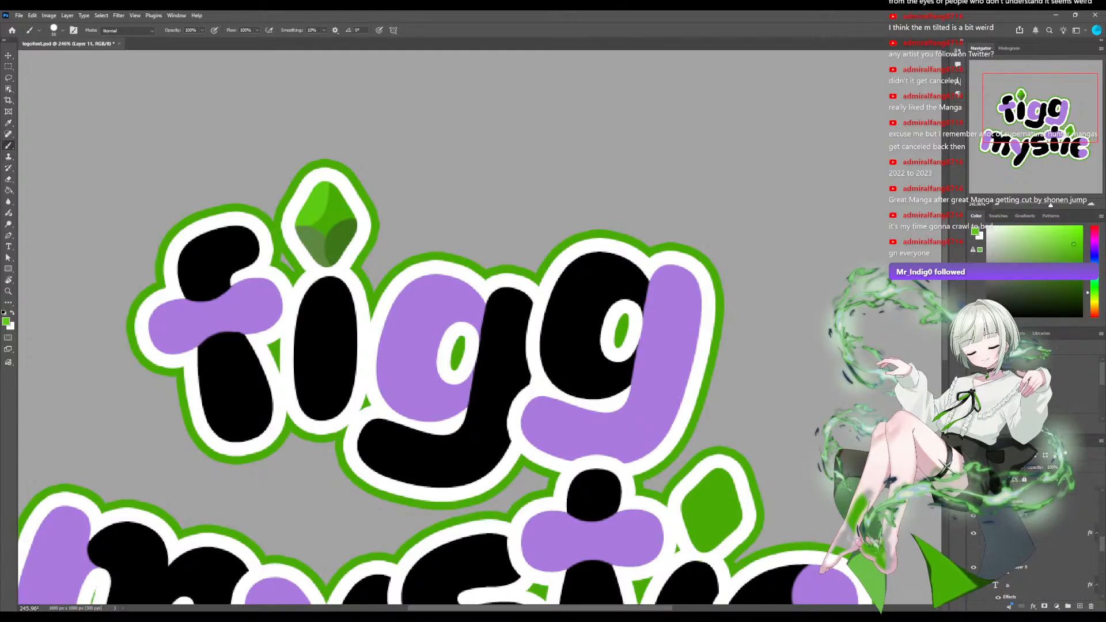
scroll(1043, 544, "up", 2)
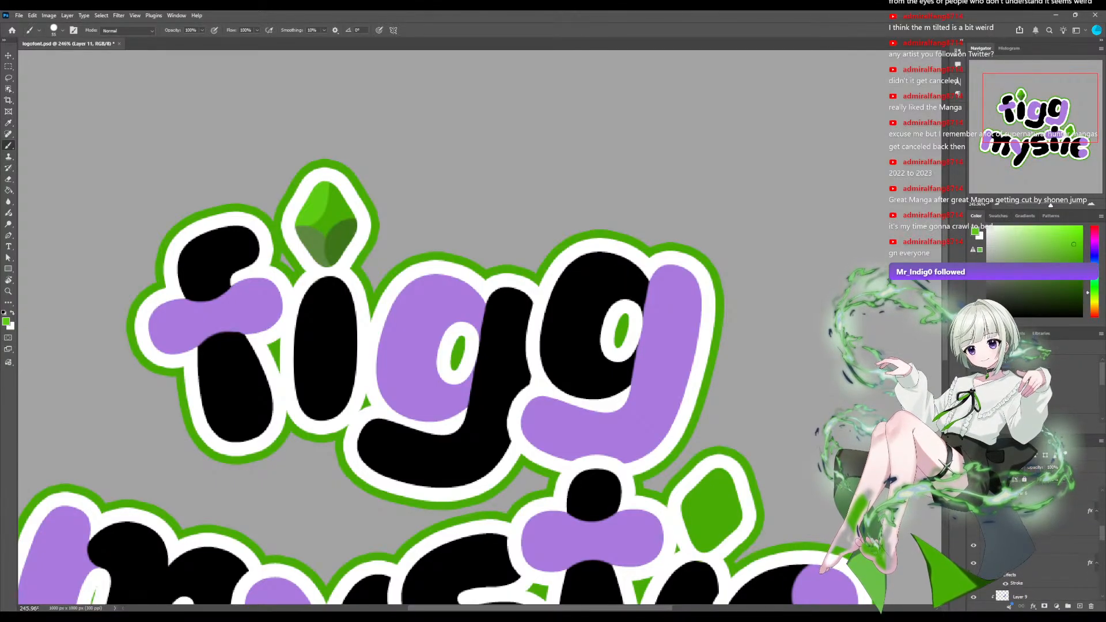
scroll(1042, 544, "down", 2)
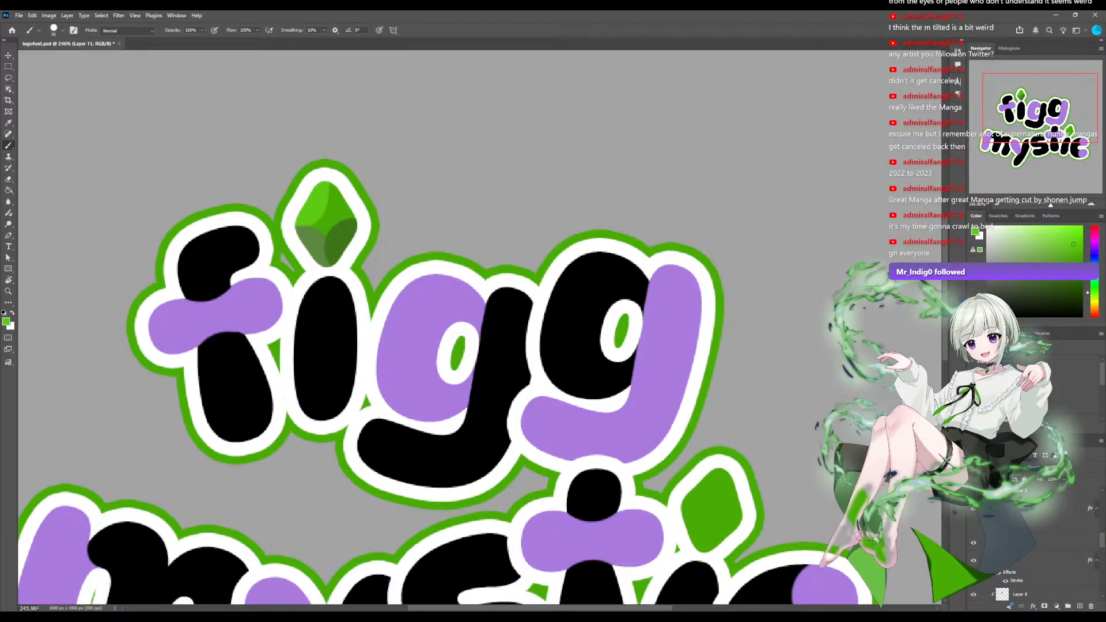
scroll(1042, 544, "down", 2)
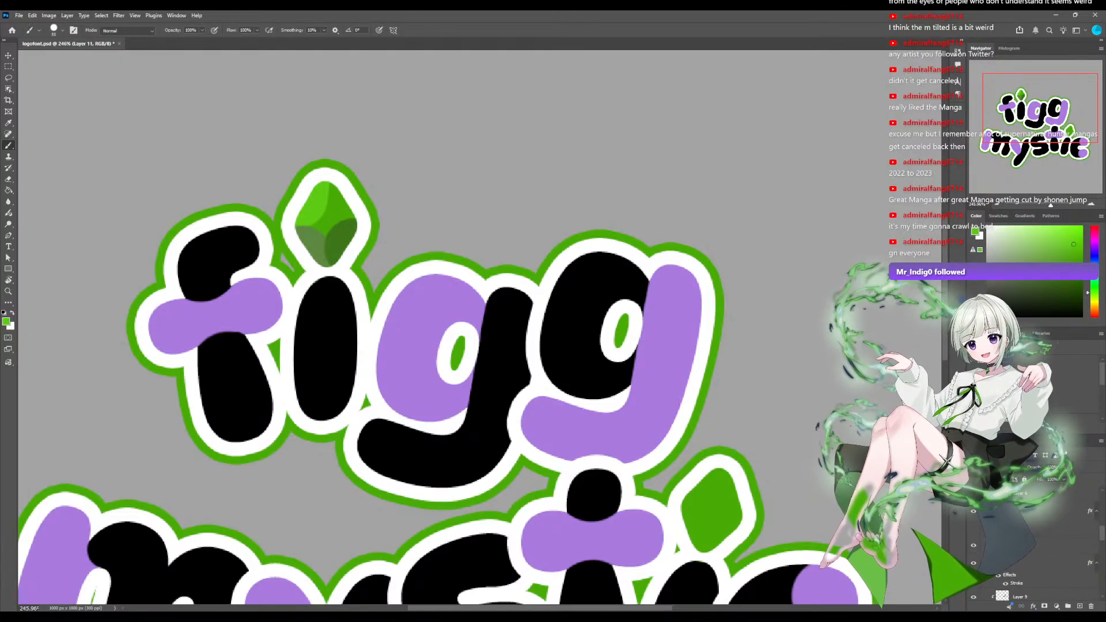
scroll(1042, 544, "down", 2)
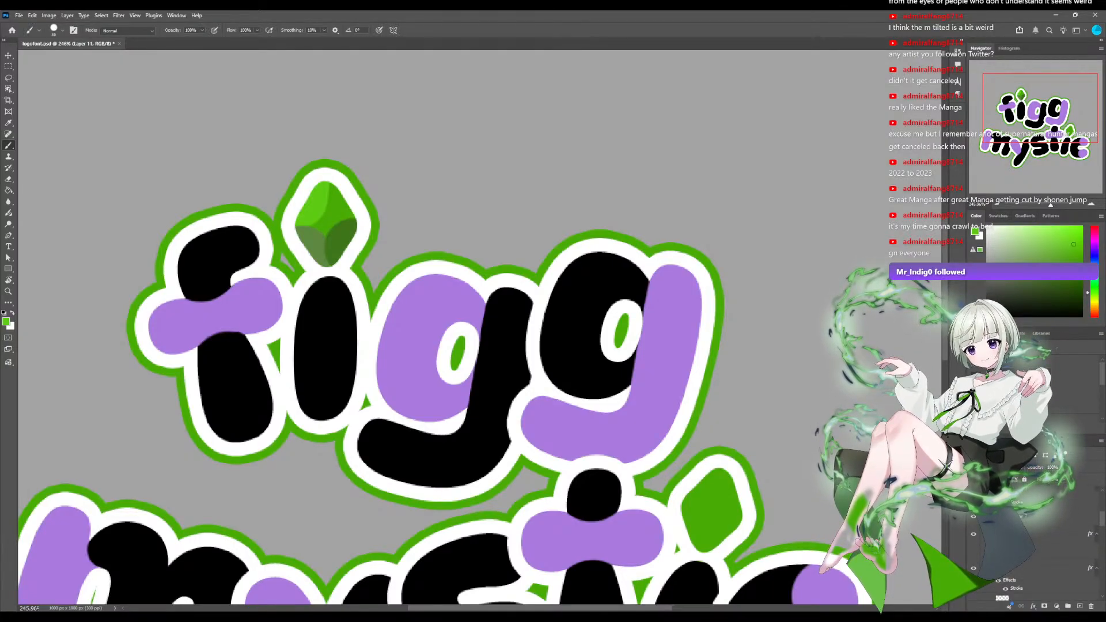
scroll(1042, 544, "down", 2)
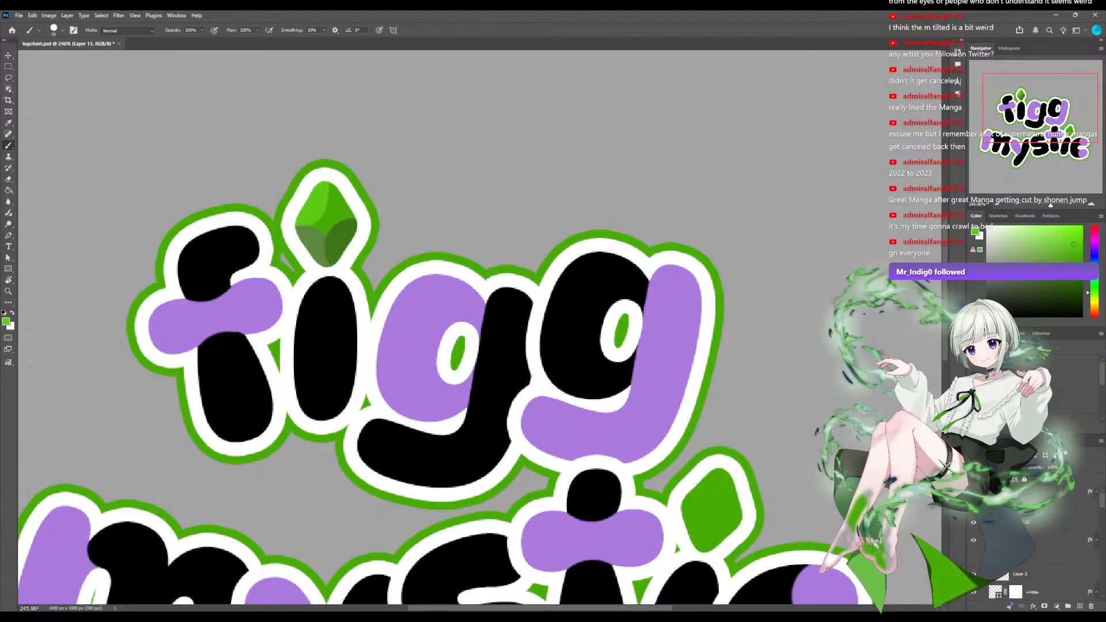
left_click(973, 522)
left_click(973, 574)
left_click(973, 574)
left_click(974, 573)
left_click(1037, 574)
left_click(1080, 605)
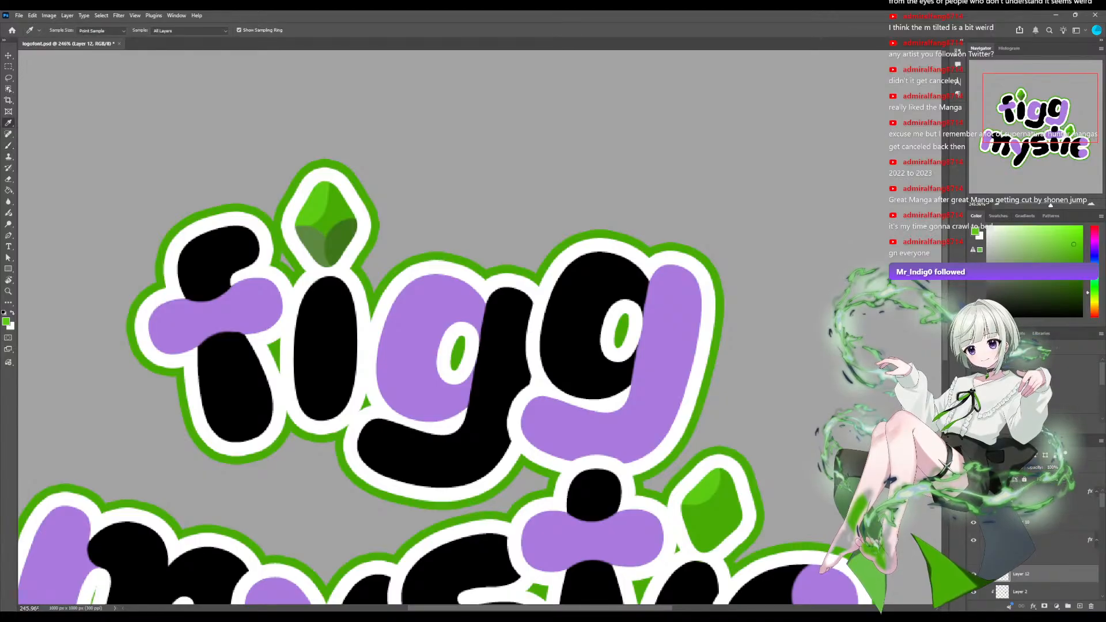
Paint the mystic diamond's lower-left facet muted gray-green and its lower-right facet dark green, sampling both colors from the figg diamond.
key("i")
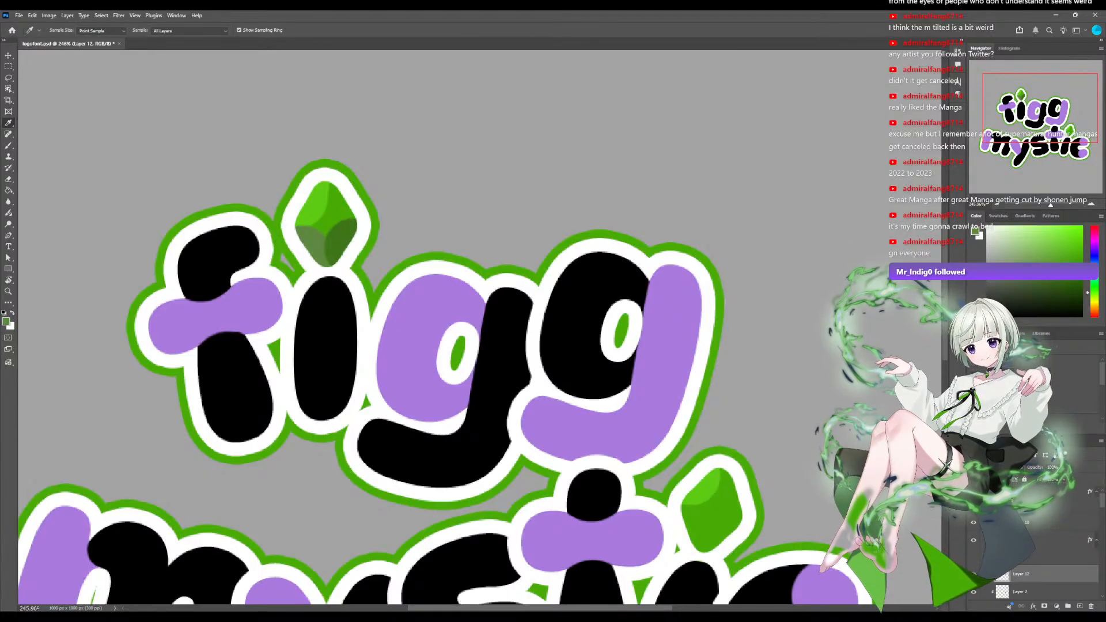
key("b")
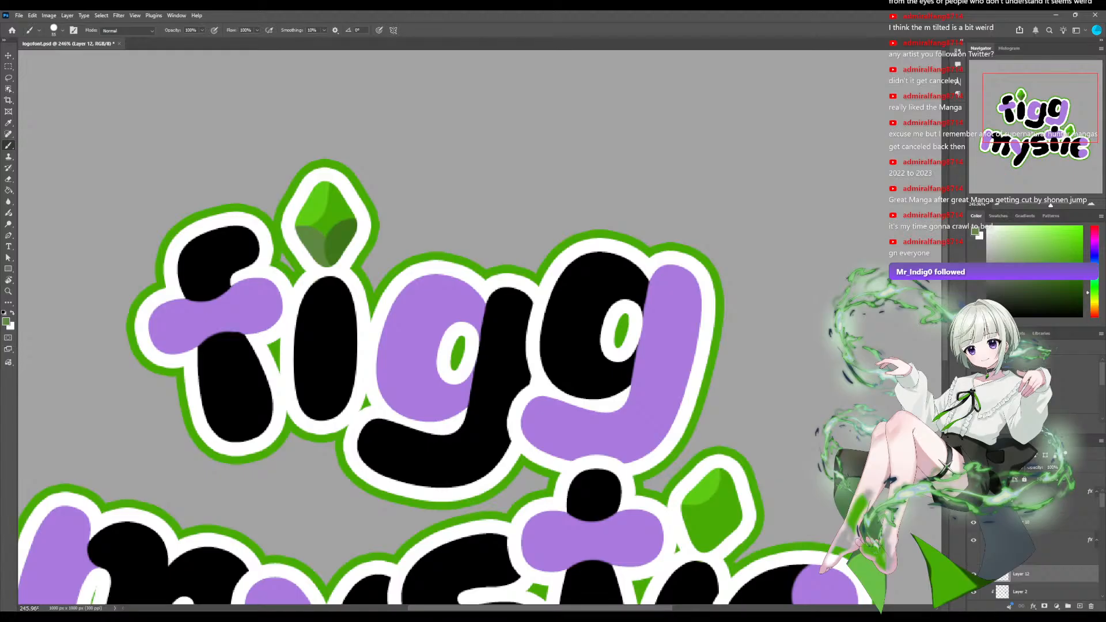
left_click_drag(689, 509, 697, 547)
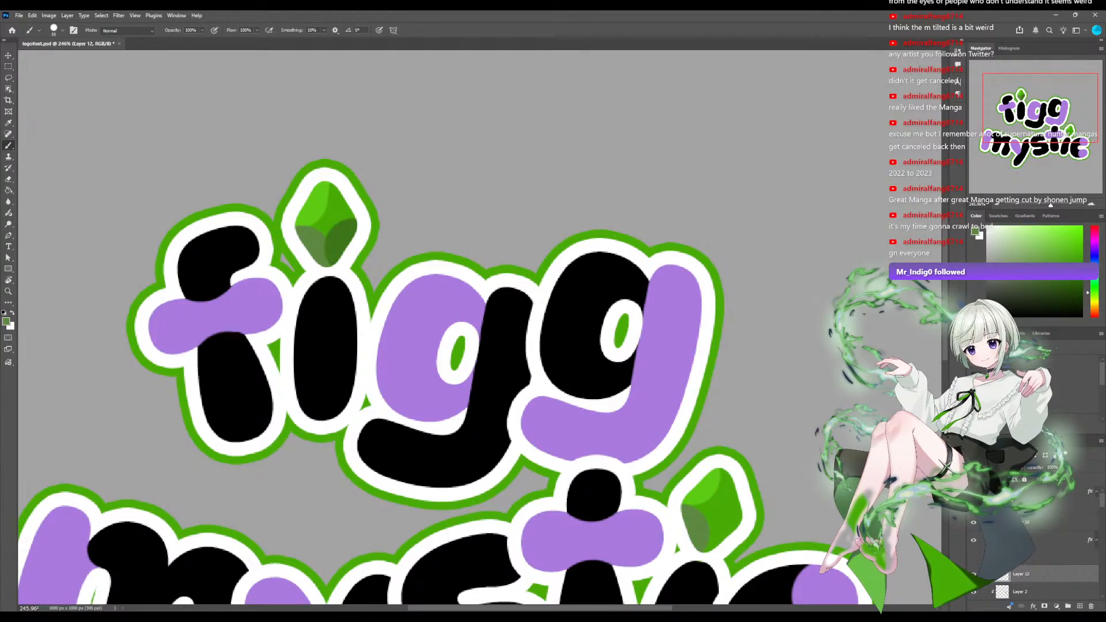
key("i")
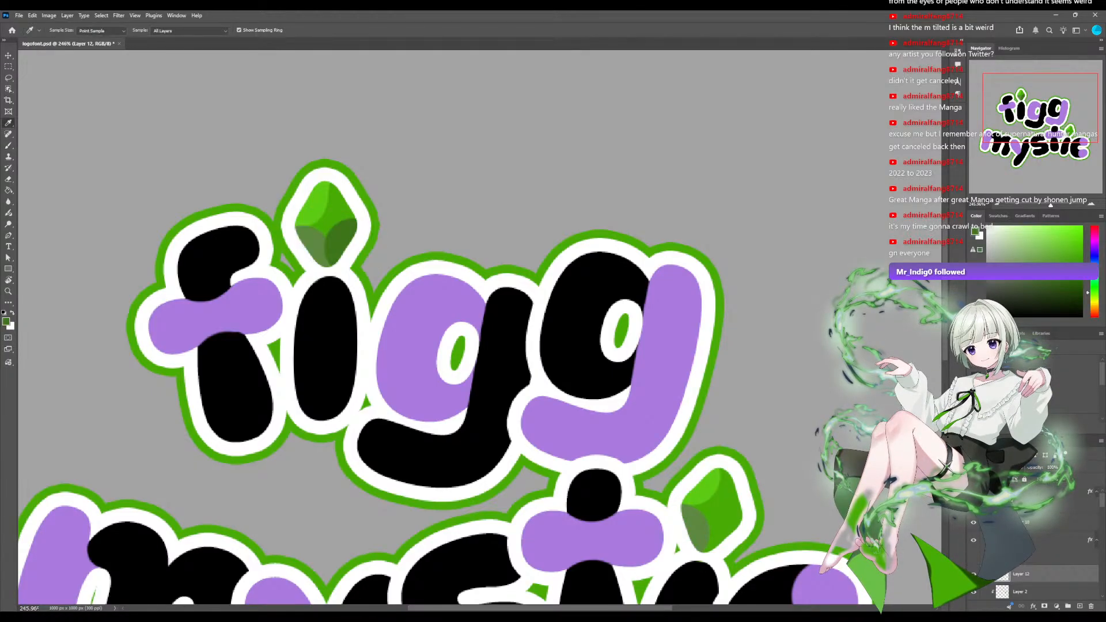
key("b")
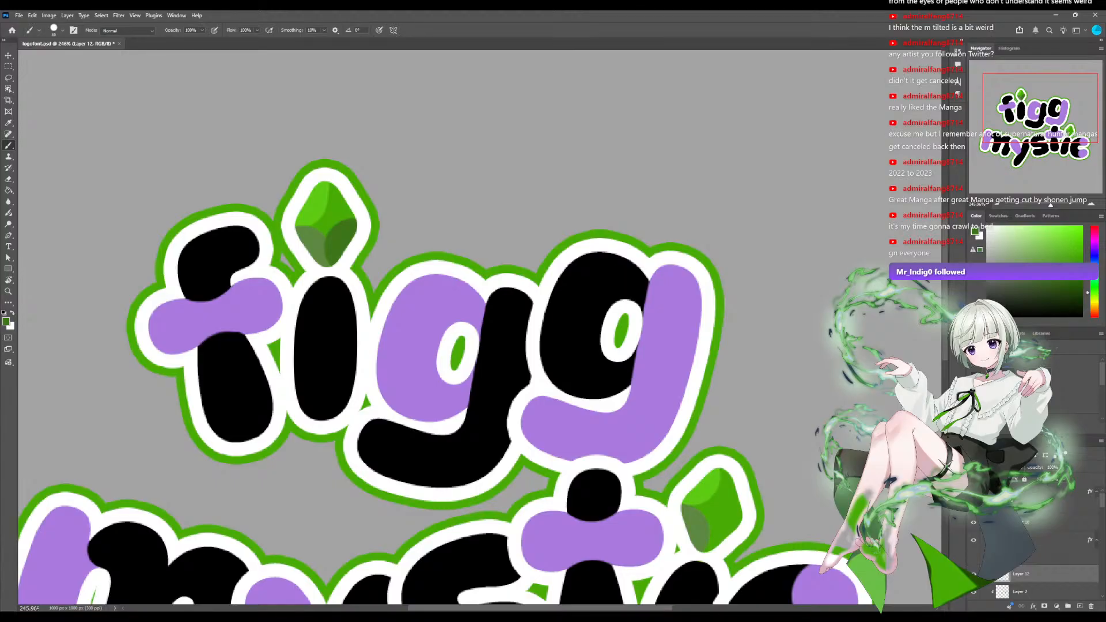
left_click(743, 554)
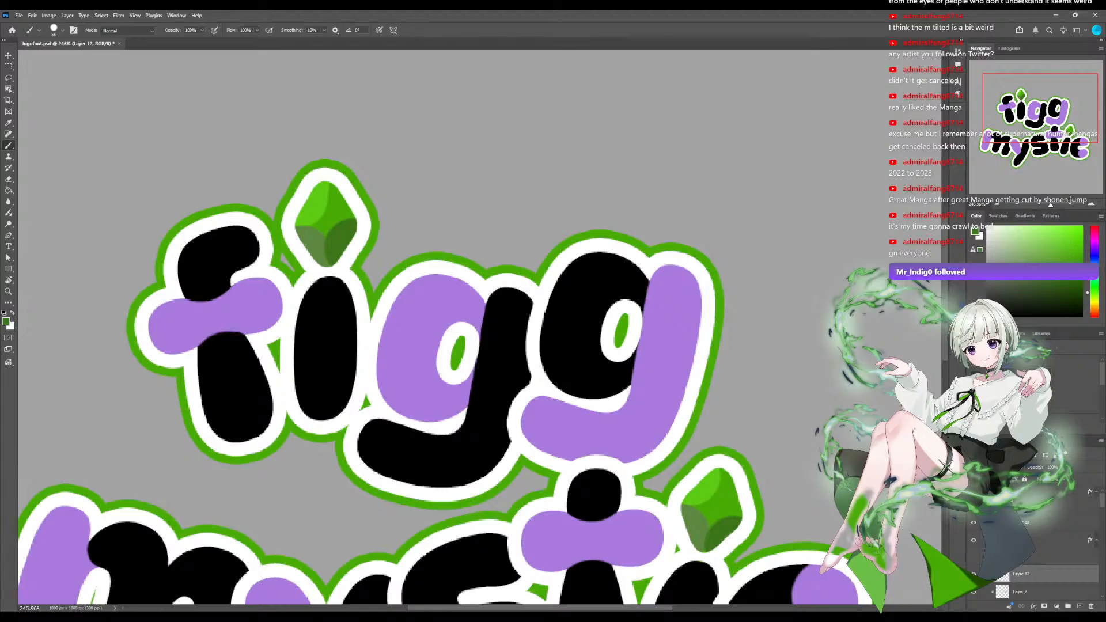
Save the logo document and check the whole logo at 100% and smaller zoom levels.
scroll(479, 326, "down", 5)
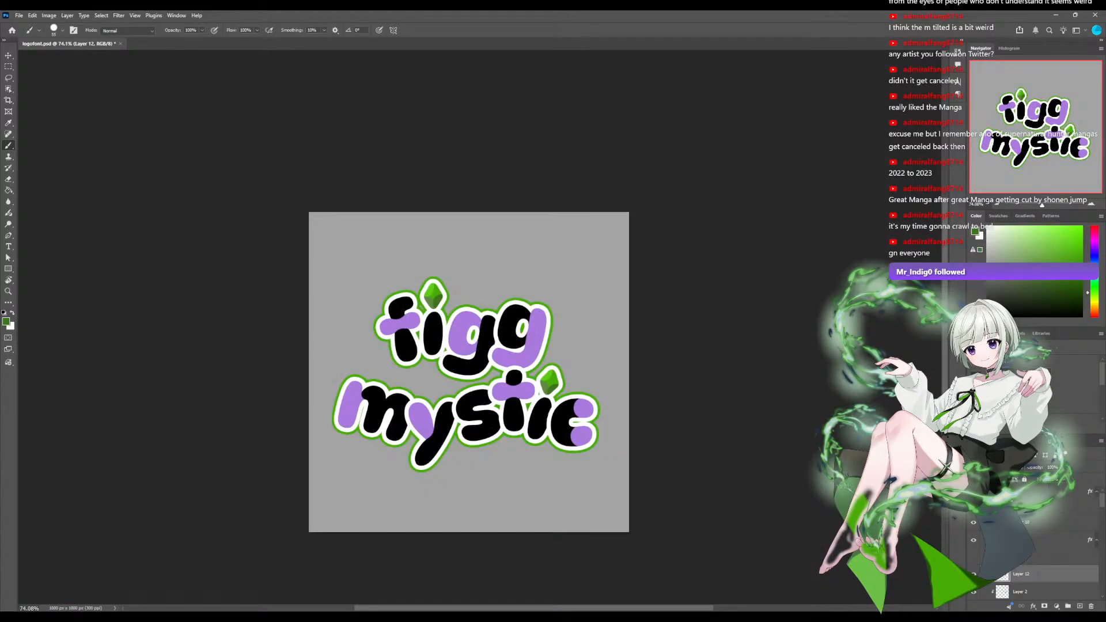
key("ctrl+1")
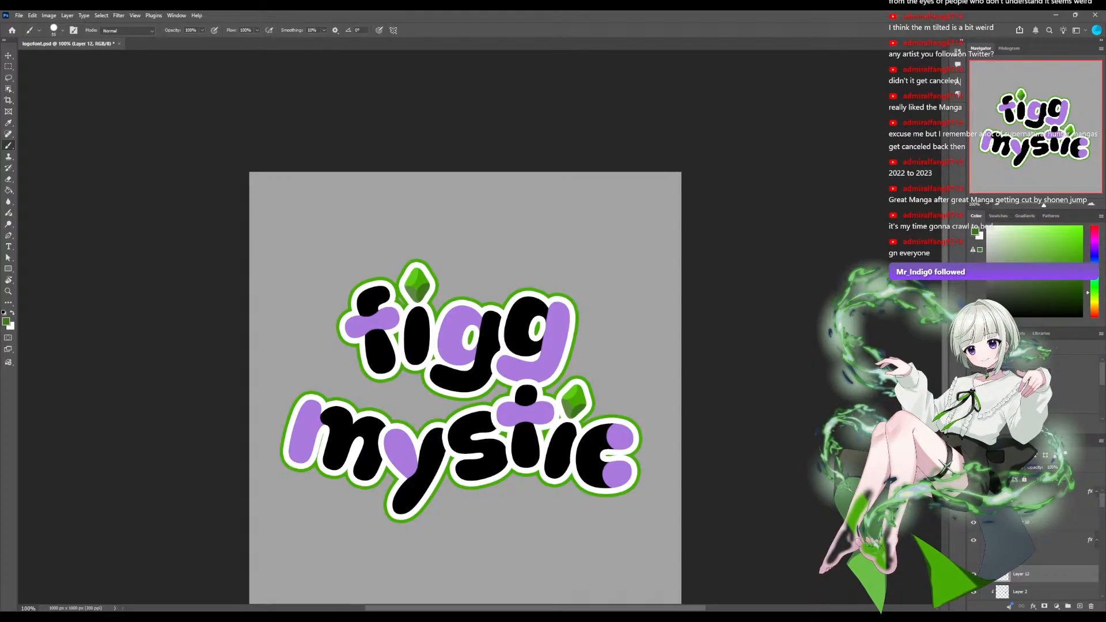
key("ctrl+s")
key("ctrl+minus")
key("ctrl+minus")
scroll(479, 328, "up", 5)
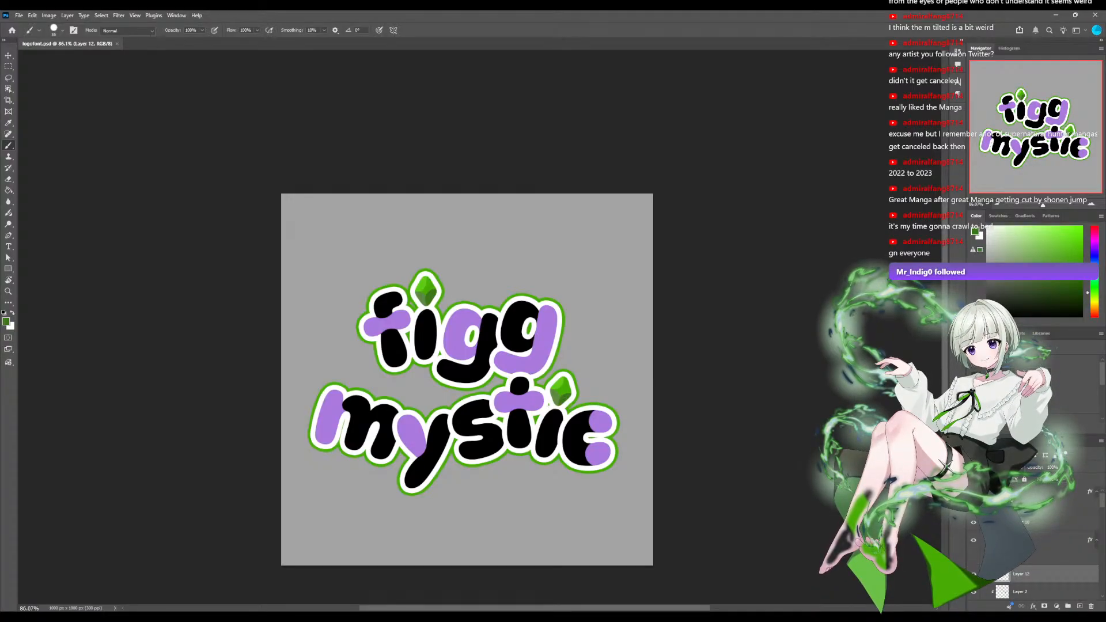
Hide the gray background to preview the logo on transparency, and show the background again.
scroll(1037, 553, "down", 3)
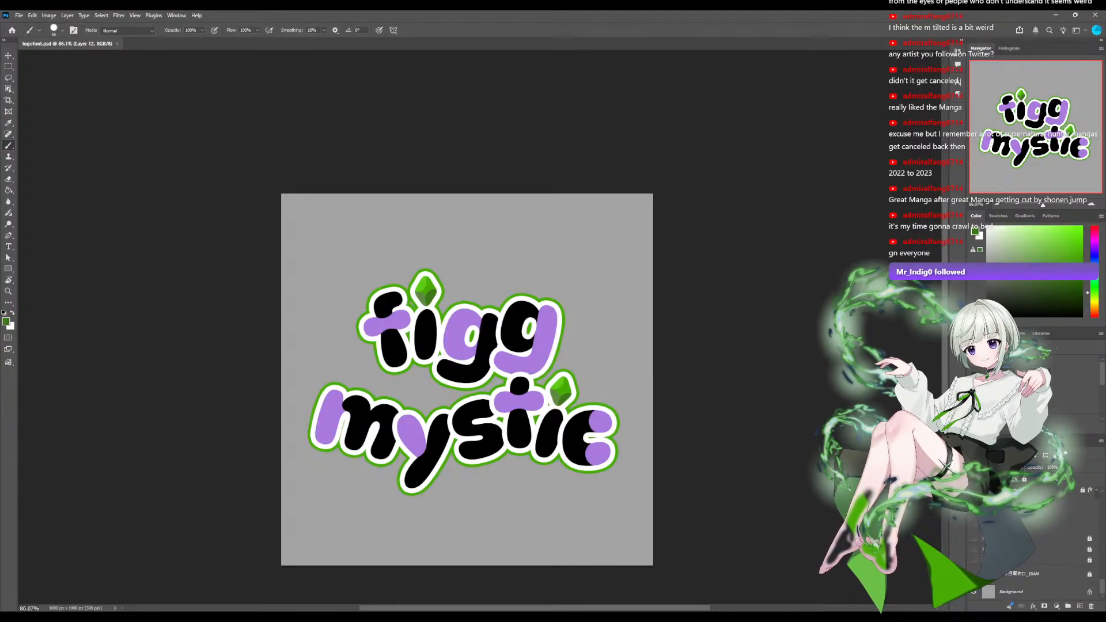
left_click(973, 591)
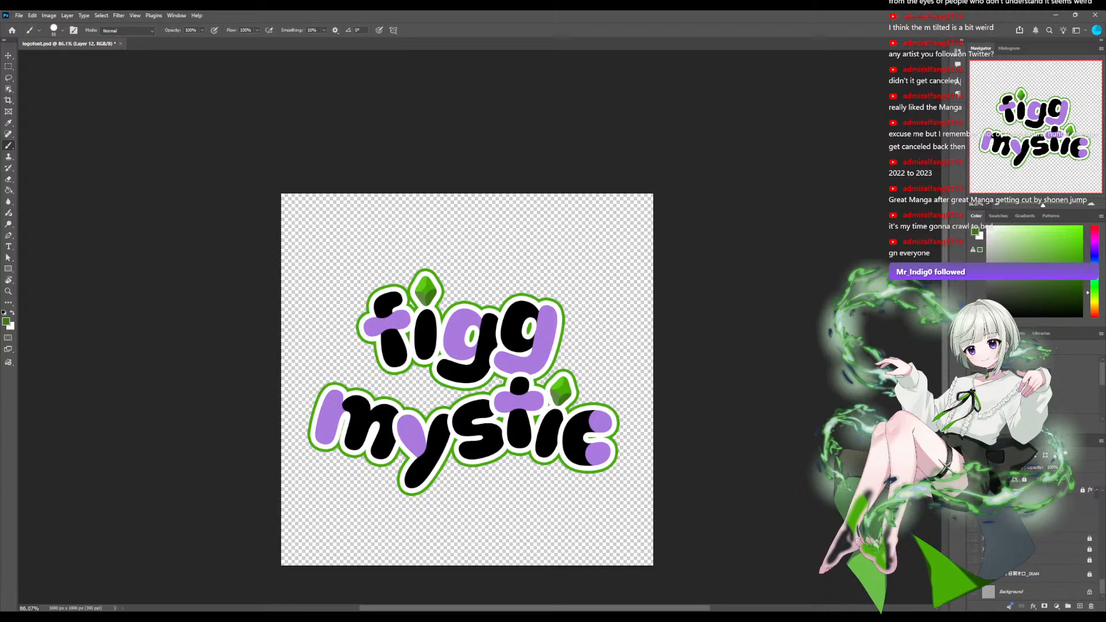
left_click(973, 592)
scroll(1036, 552, "up", 5)
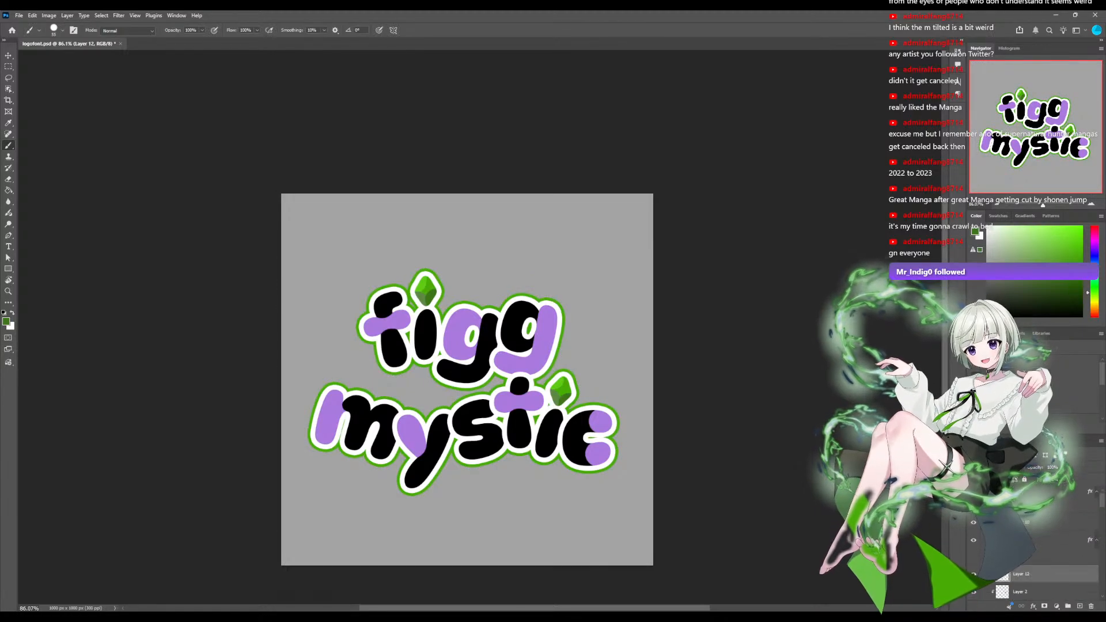
Preview the logo over the character illustration, toggling the logo off and on, and hide the illustration again.
scroll(1036, 553, "down", 3)
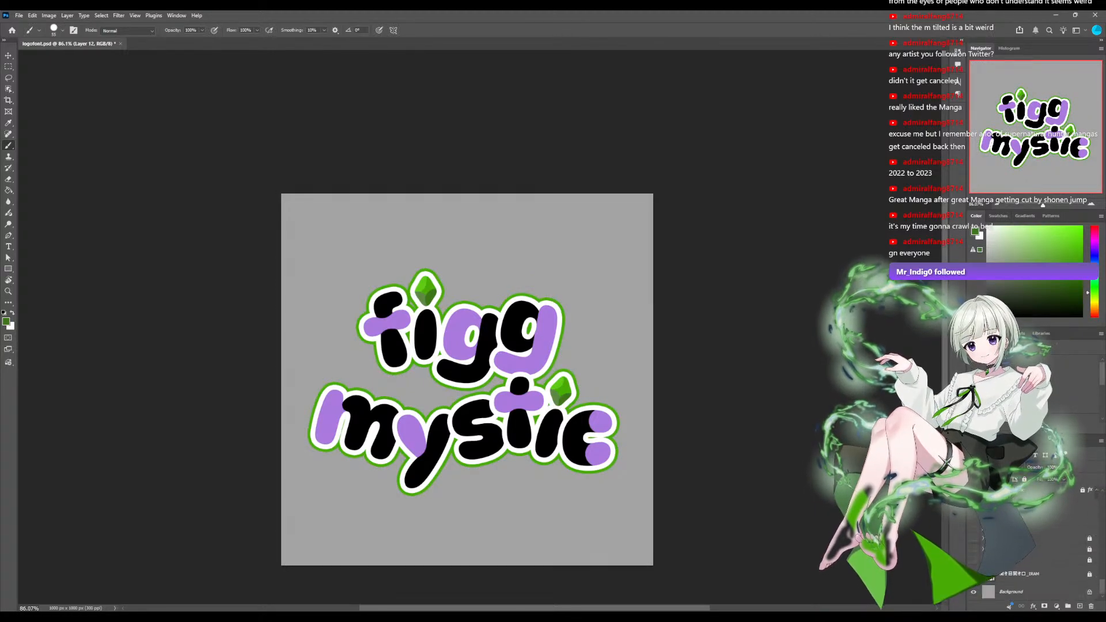
left_click(974, 573)
scroll(1033, 553, "up", 5)
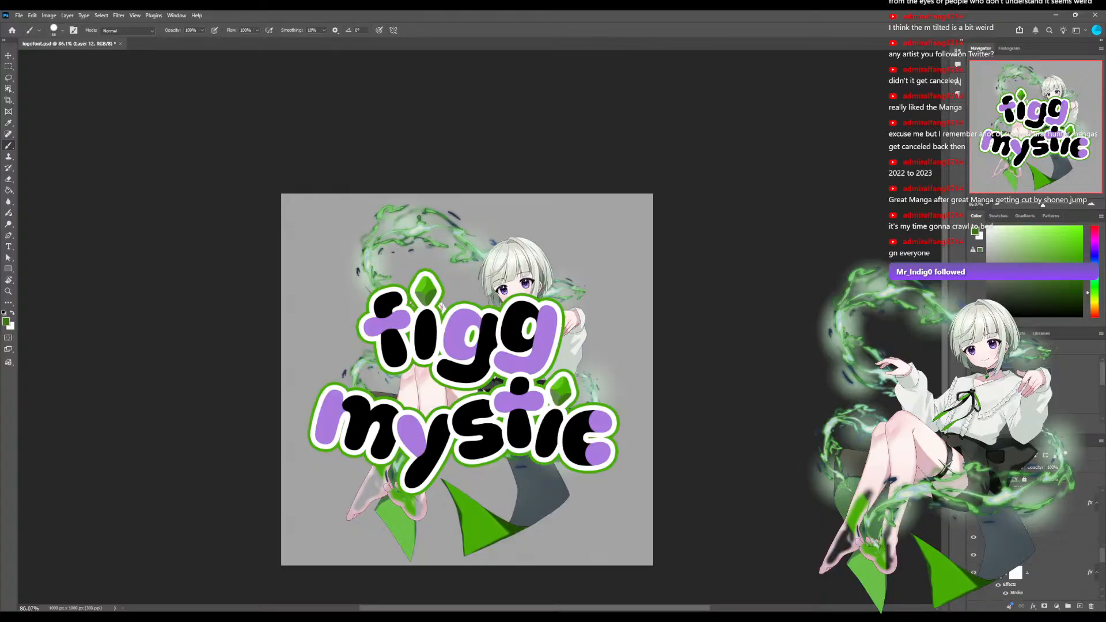
left_click(973, 491)
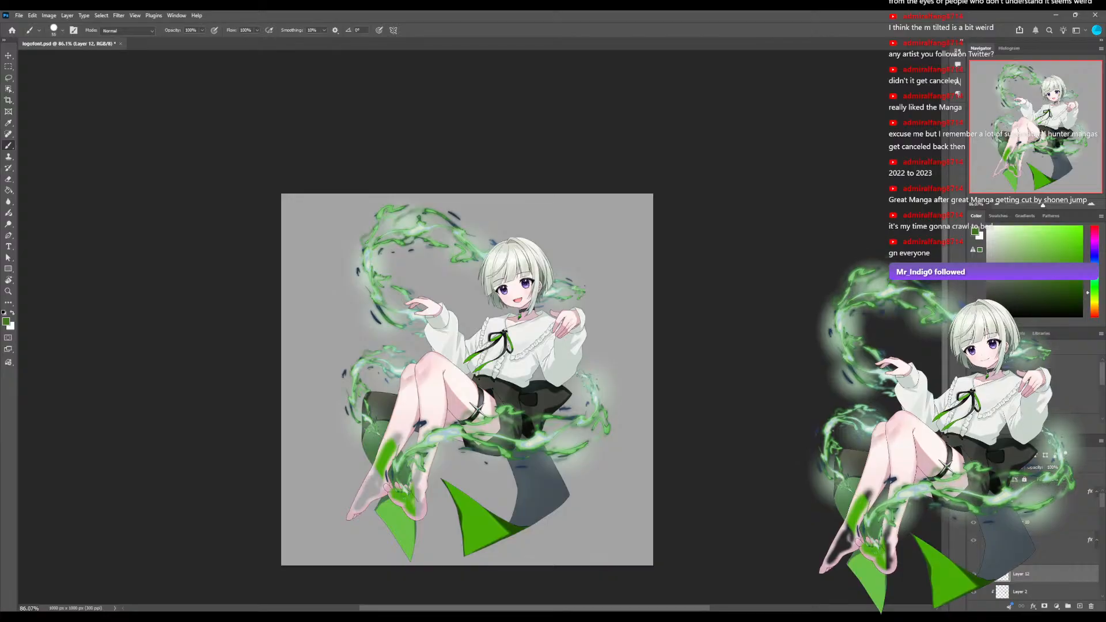
left_click(974, 491)
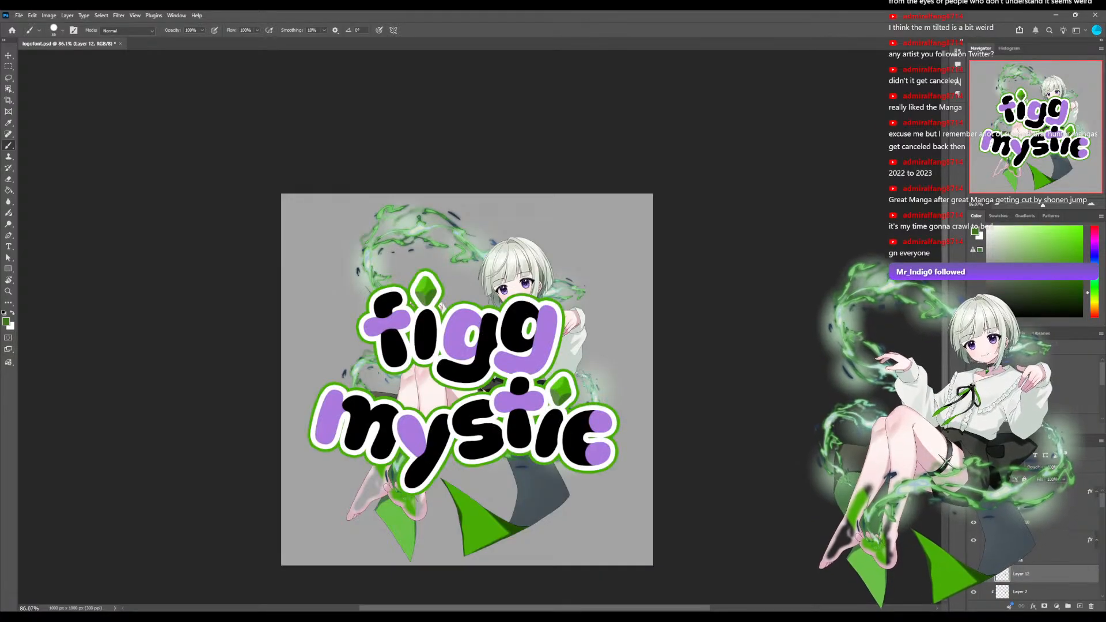
scroll(1031, 541, "down", 10)
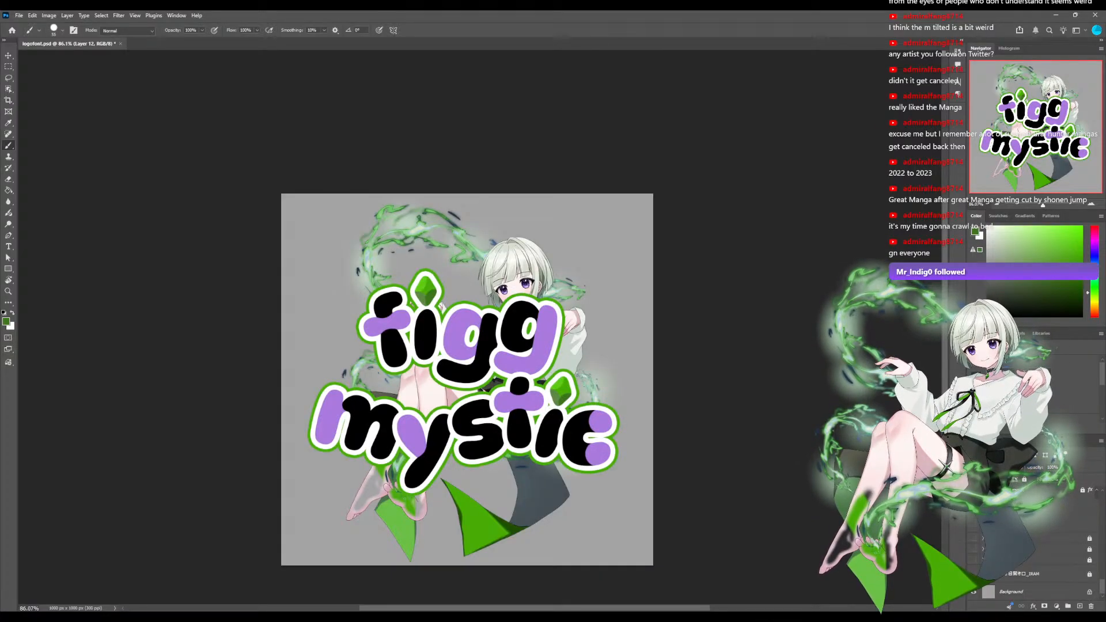
left_click(973, 573)
scroll(1025, 553, "up", 5)
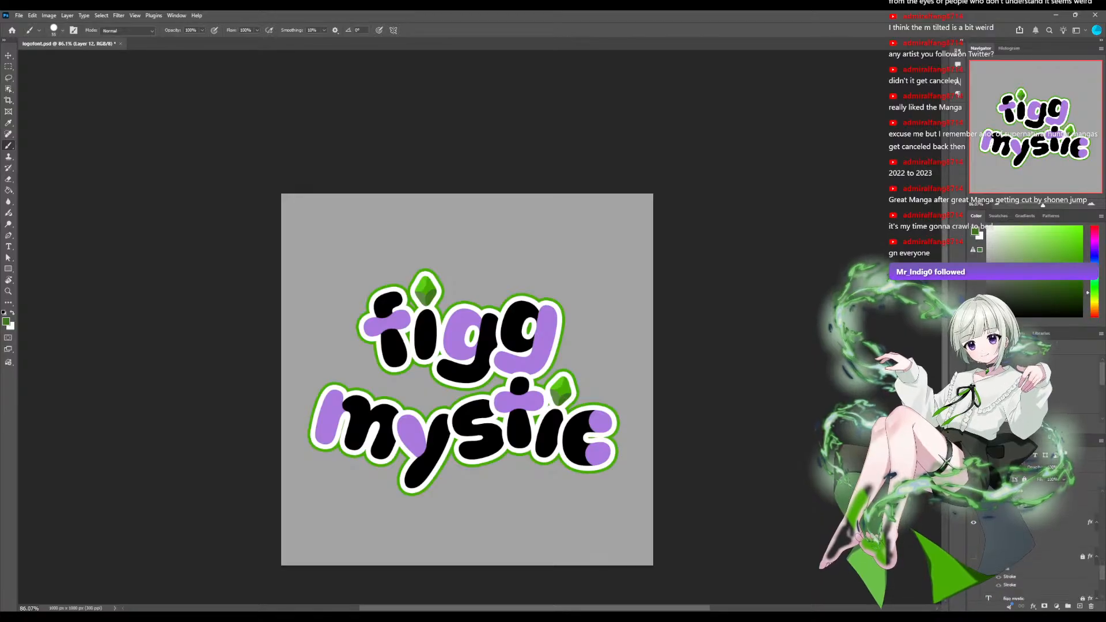
Add a new layer beneath the logo's letters and make light gray the foreground color.
scroll(1025, 541, "down", 1)
left_click(1028, 529)
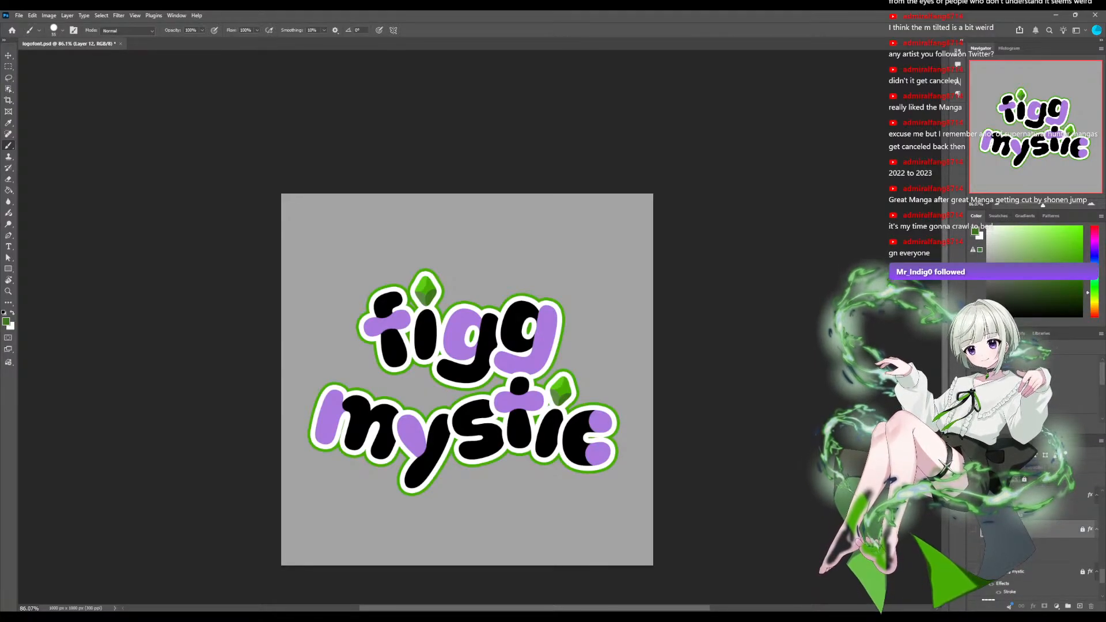
left_click(1079, 606)
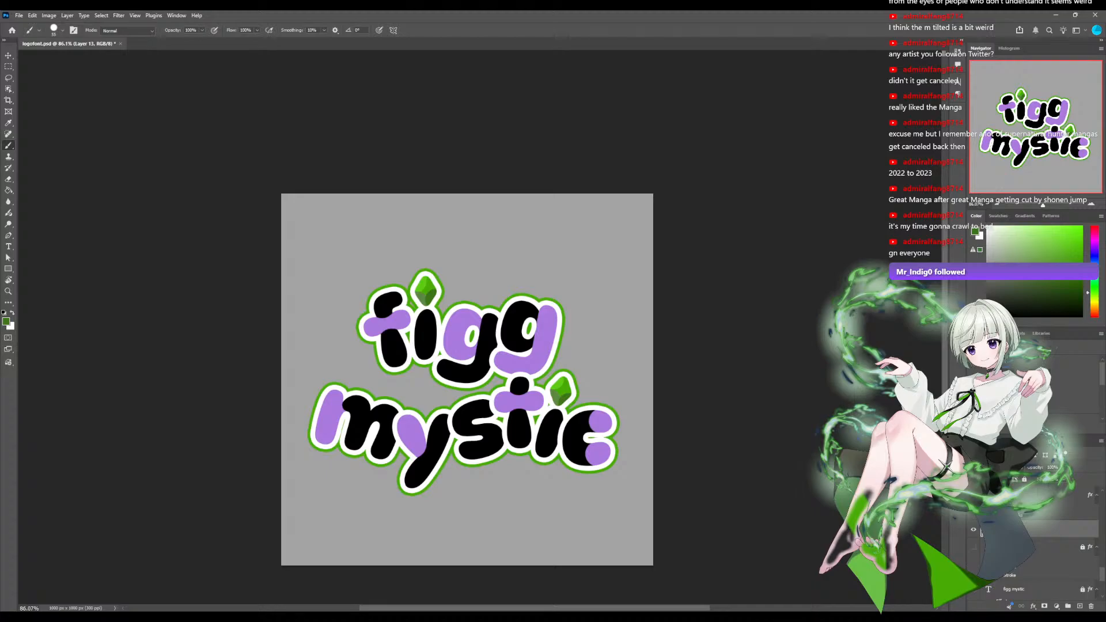
key("x")
Outline a large four-pointed star selection centered behind the logo with the Polygonal Lasso, spanning nearly the full canvas height.
key("l")
key("shift+l")
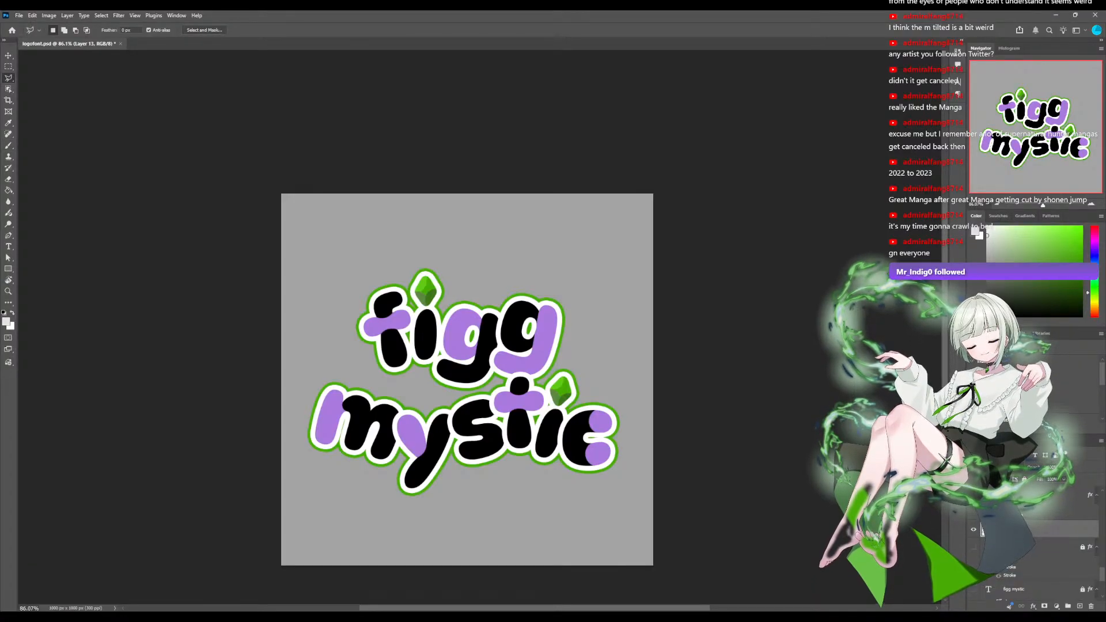
left_click(426, 371)
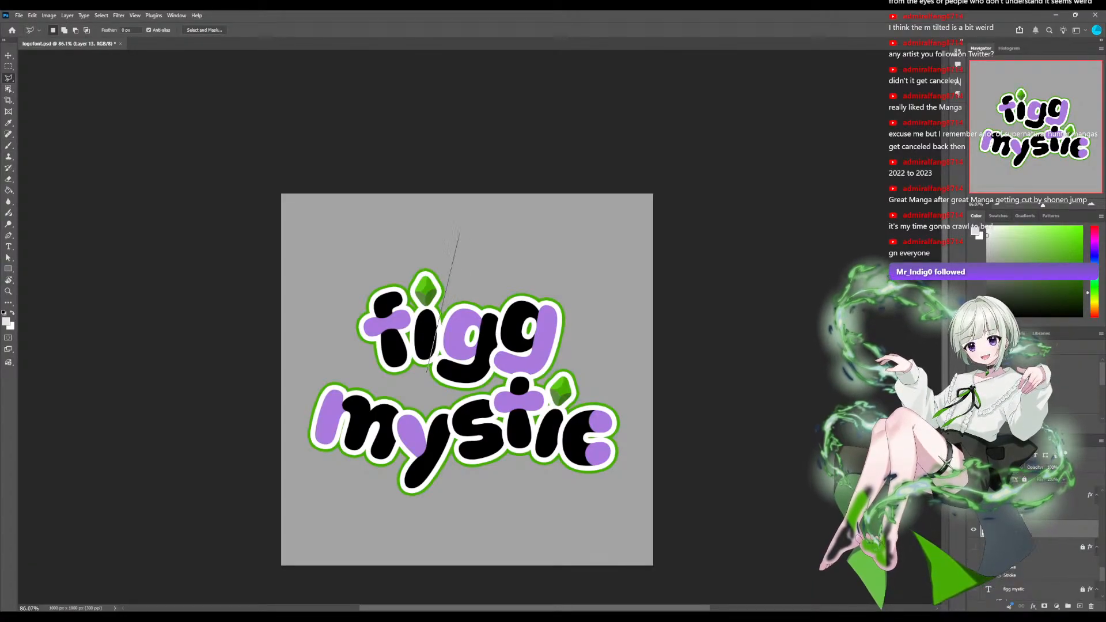
left_click(464, 206)
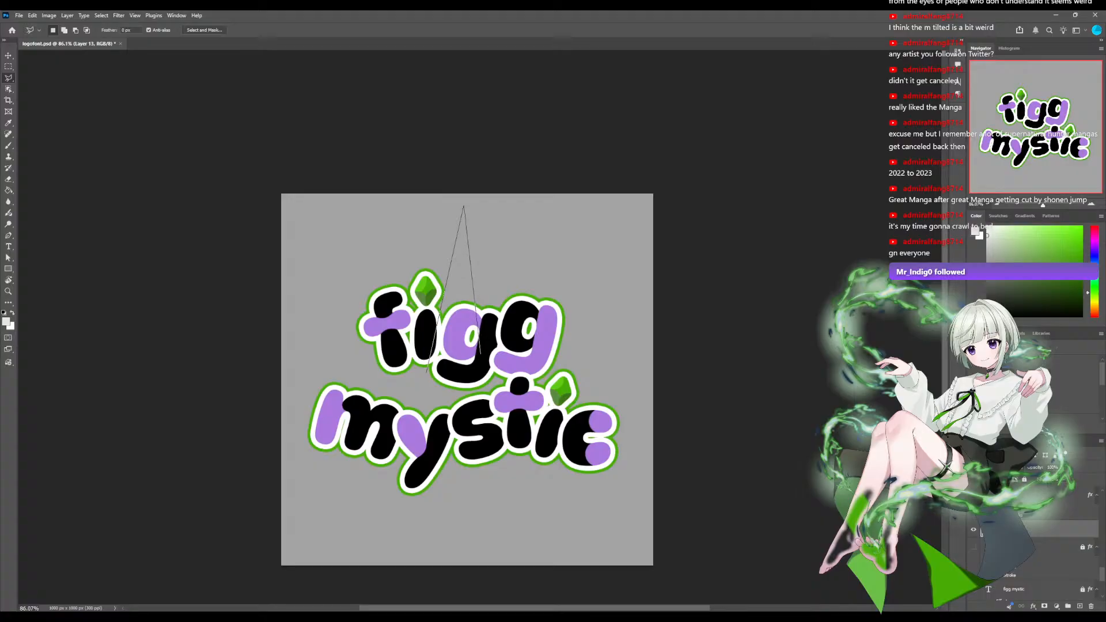
left_click(482, 361)
left_click(633, 389)
left_click(486, 415)
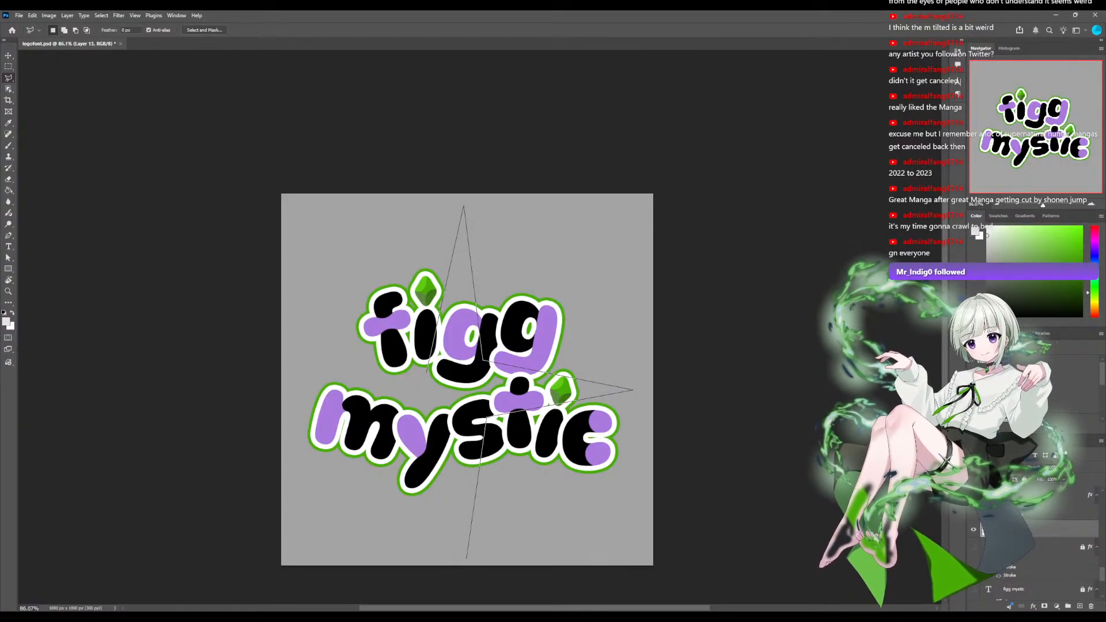
left_click(467, 554)
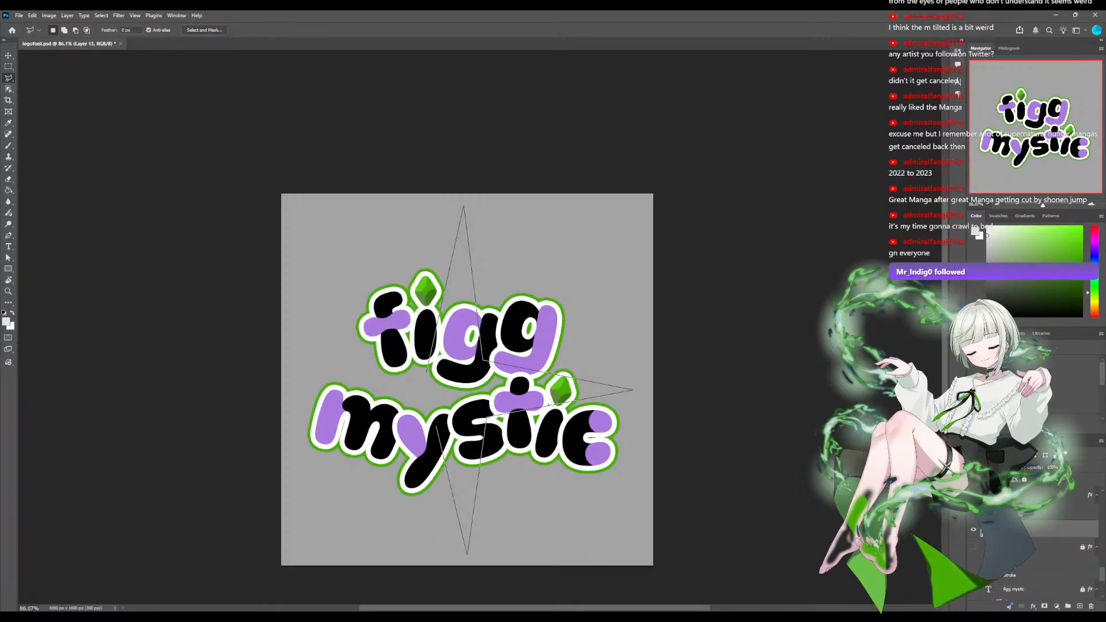
left_click(431, 423)
left_click(298, 404)
left_click(463, 206)
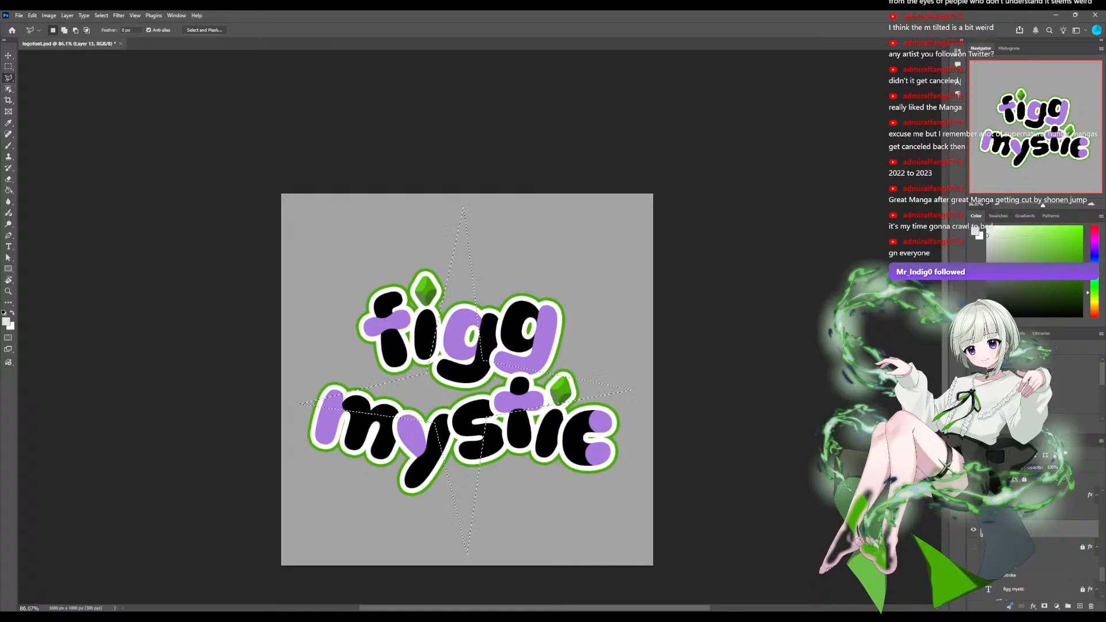
Fill the star selection with light gray using the Paint Bucket and deselect it.
left_click(9, 190)
left_click(458, 382)
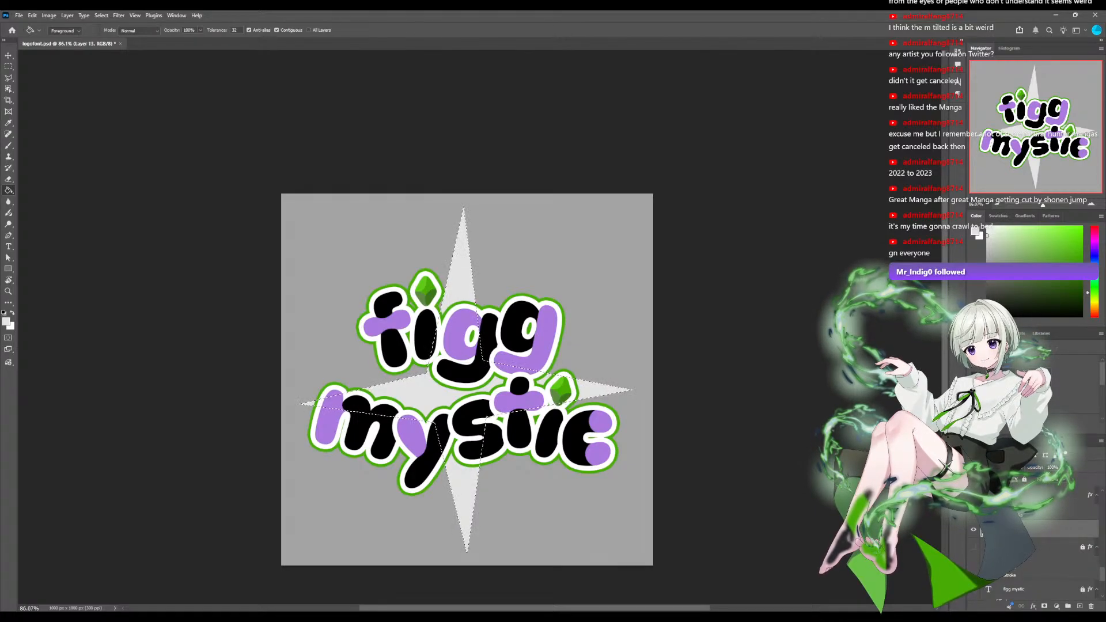
key("ctrl+d")
Sample the green of the figg diamond and paint a large round green spot at the star's center with the Brush.
key("i")
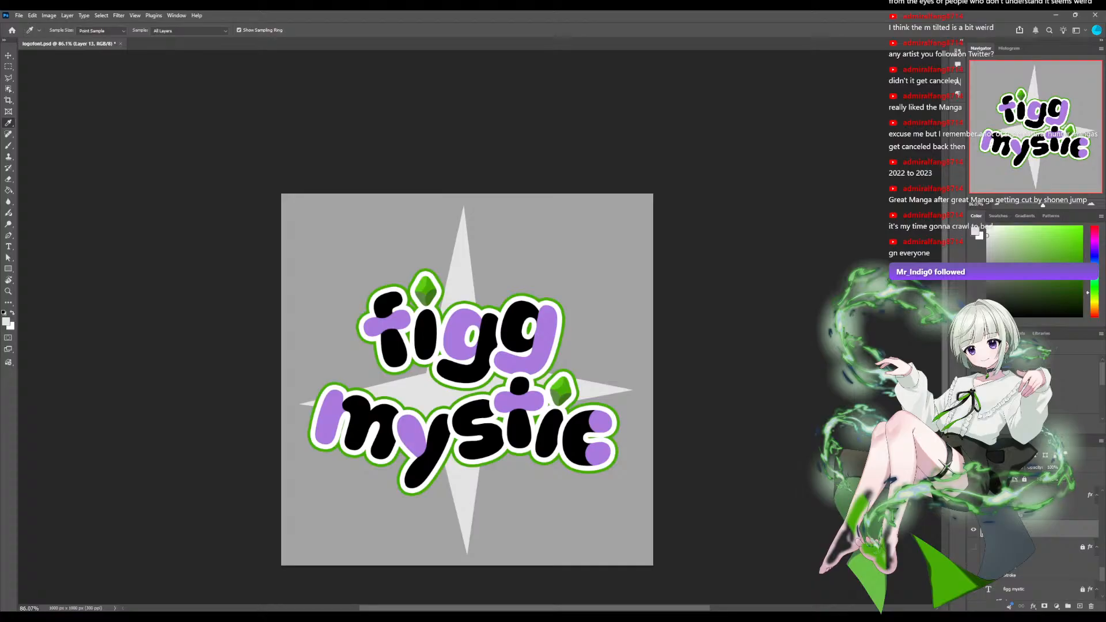
left_click(425, 286)
key("b")
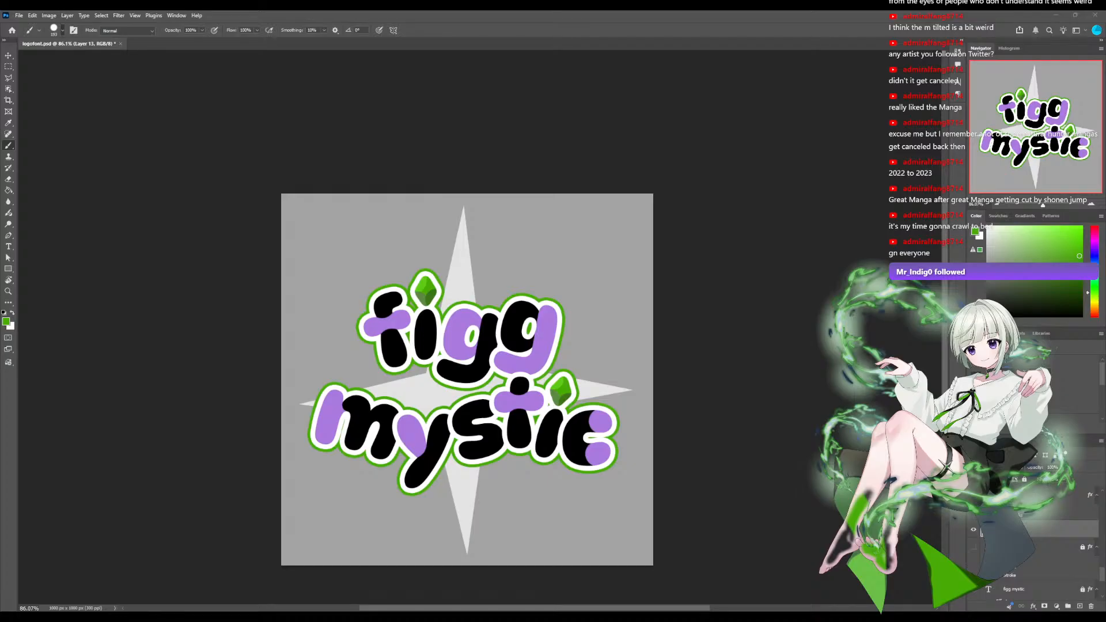
left_click(462, 394)
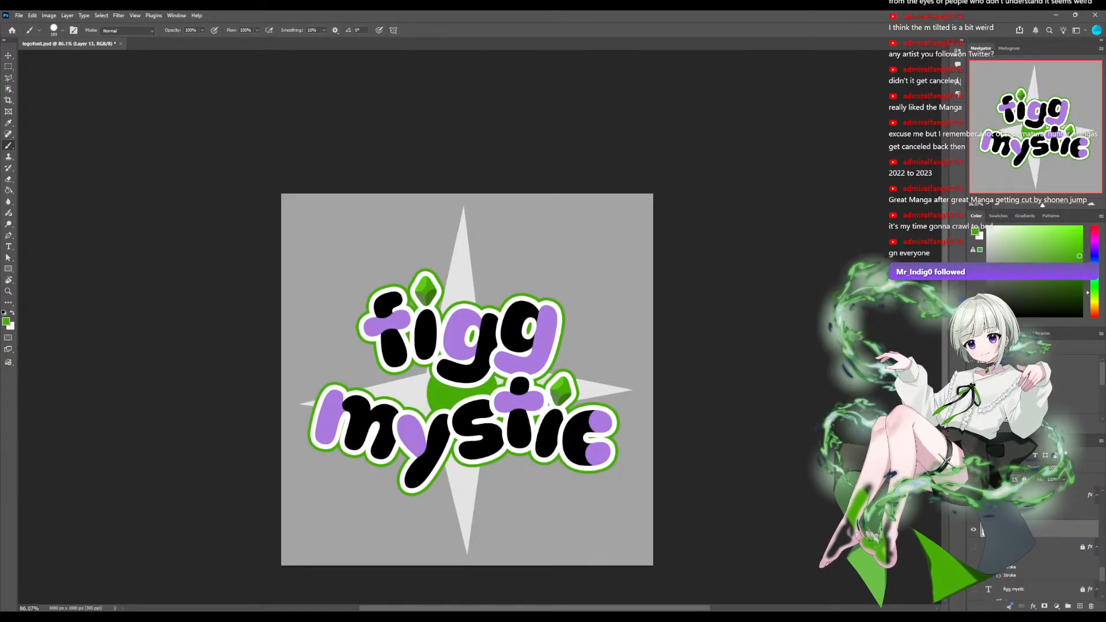
scroll(1034, 542, "up", 1)
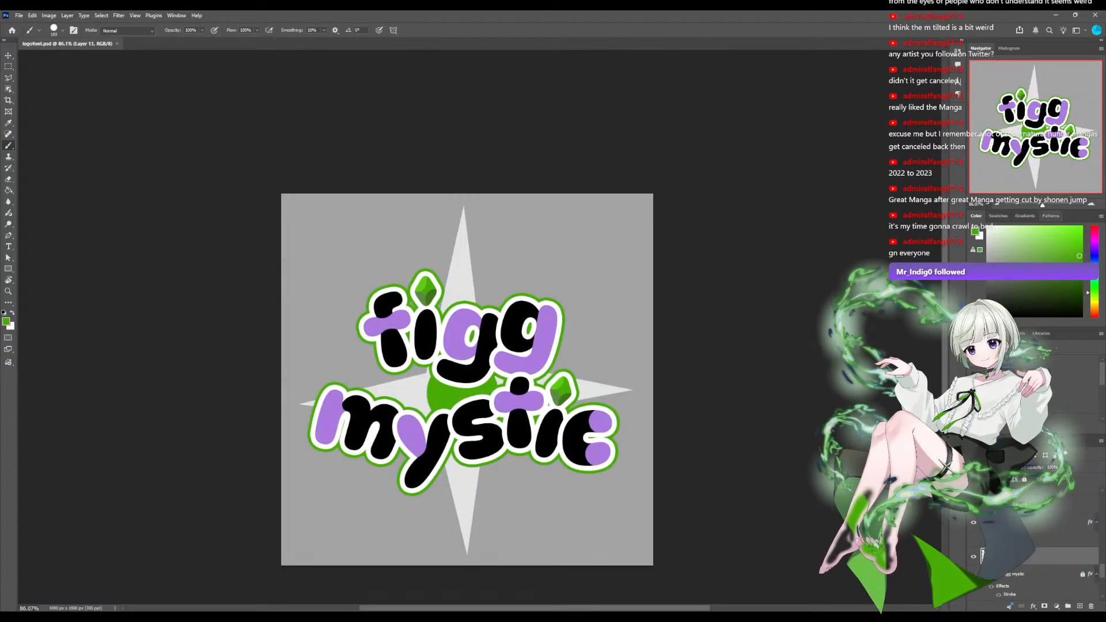
scroll(479, 327, "down", 6)
scroll(479, 327, "up", 8)
scroll(479, 327, "down", 4)
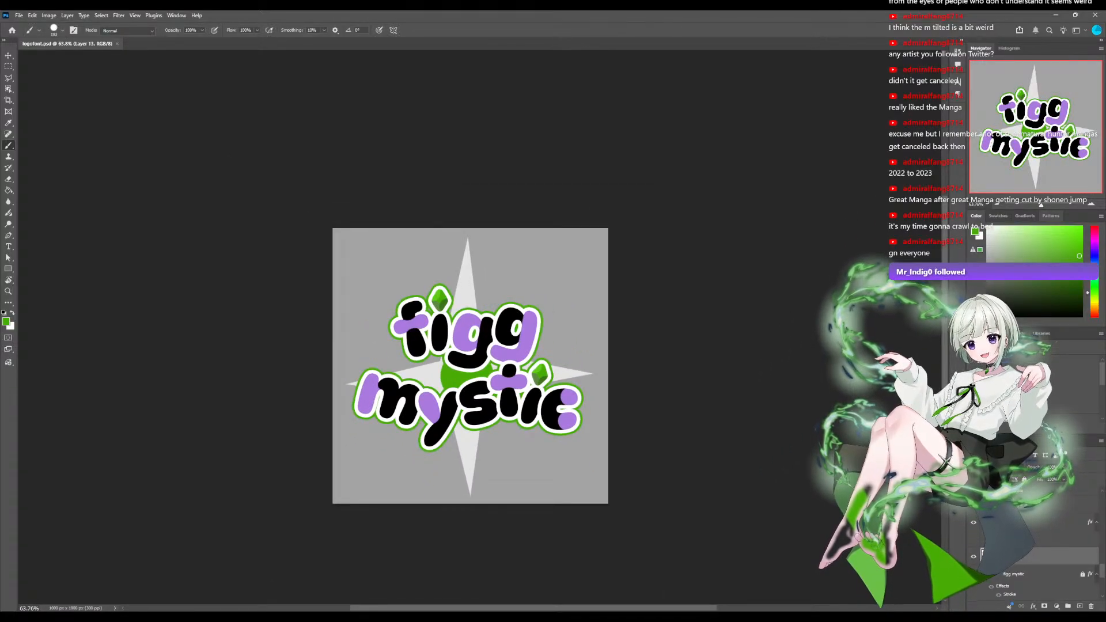
scroll(478, 327, "up", 1)
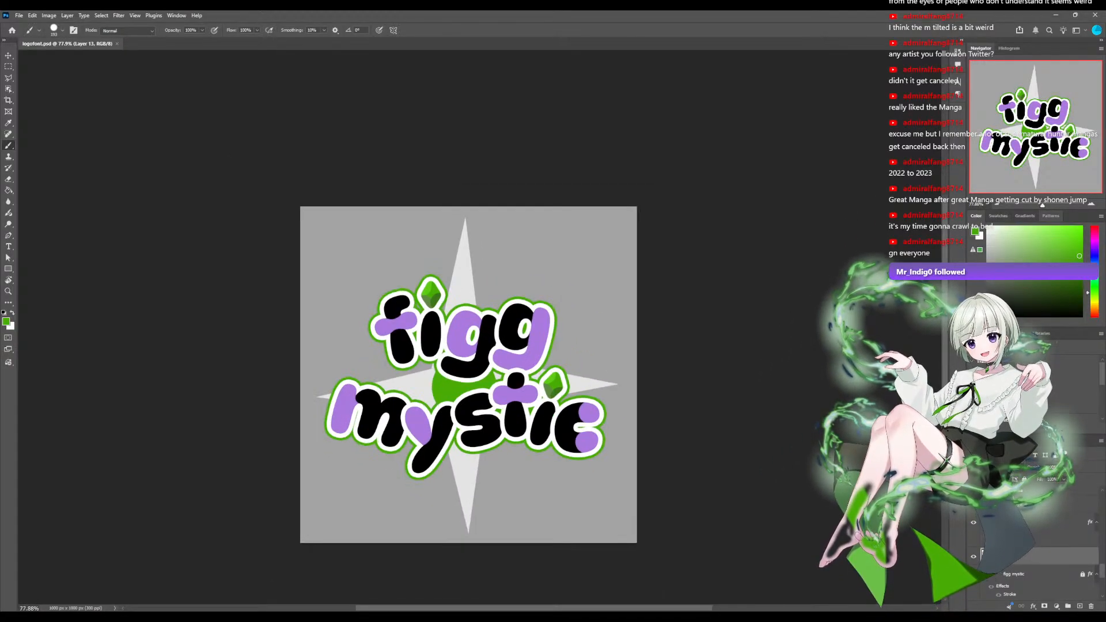